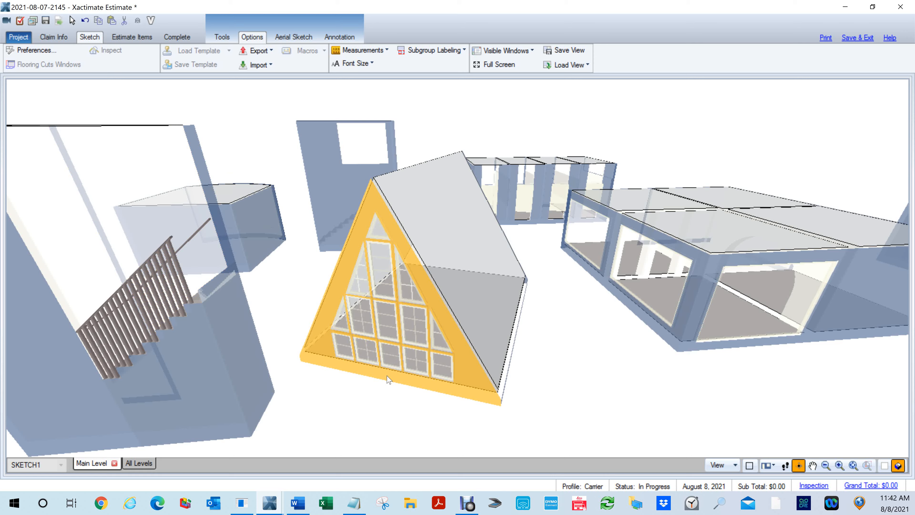
- Examine the A-frame building with its gable windows and the neighbouring stair and curved rooms in the 3D sketch
scroll(387, 379, down, 3)
drag(280, 371, 294, 314)
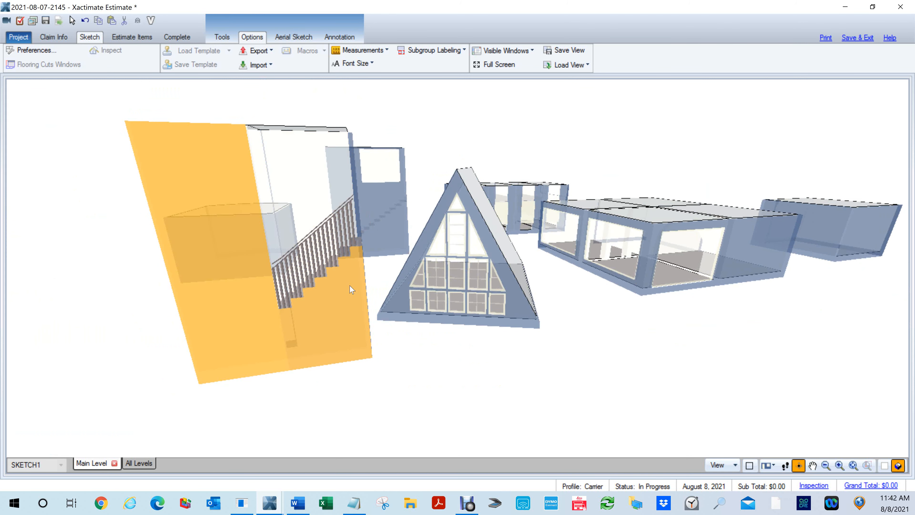
scroll(374, 229, up, 5)
scroll(363, 183, down, 5)
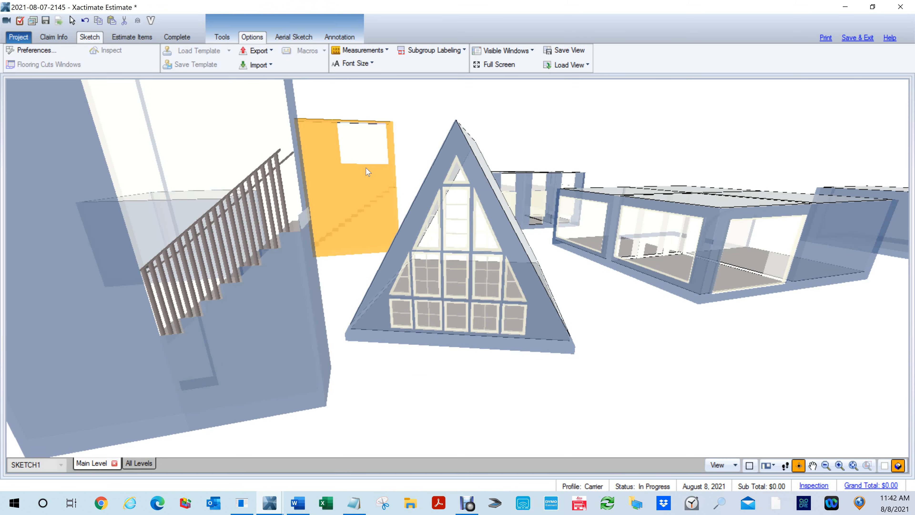
scroll(365, 187, up, 6)
scroll(361, 178, down, 5)
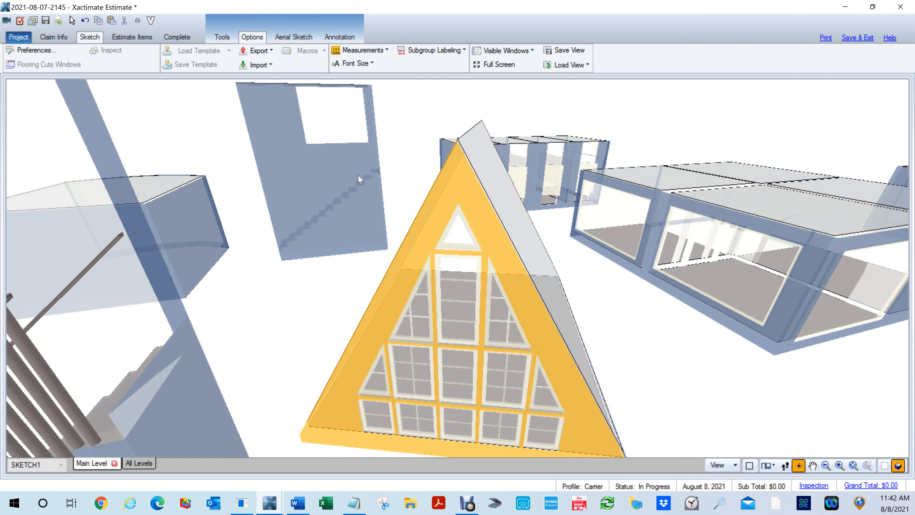
scroll(363, 180, up, 3)
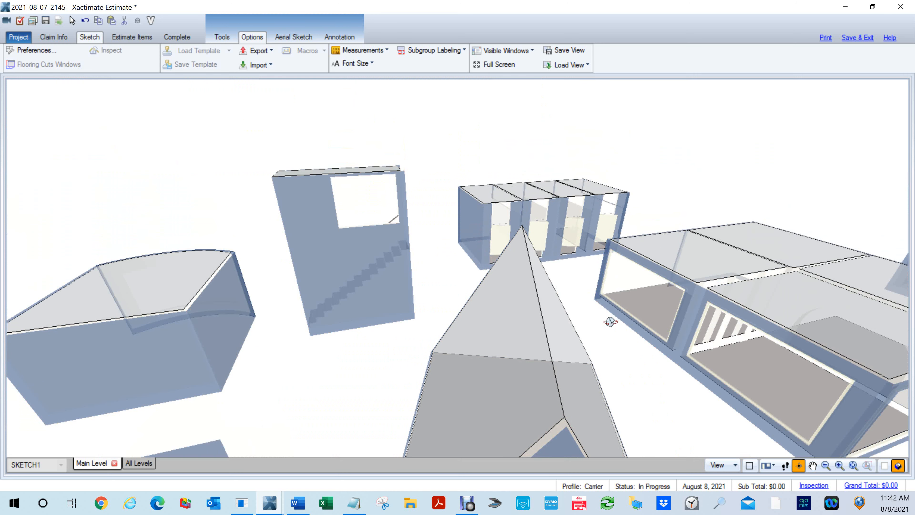
drag(590, 288, 525, 298)
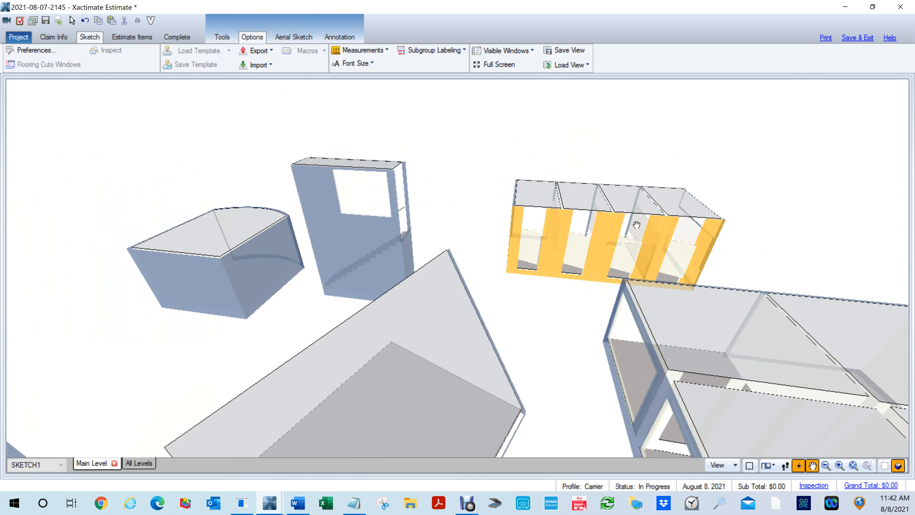
- Examine the row of four partitioned compartments with their doors up close, plus the whole group of structures from above
drag(636, 226, 531, 229)
scroll(544, 258, up, 4)
drag(413, 327, 494, 307)
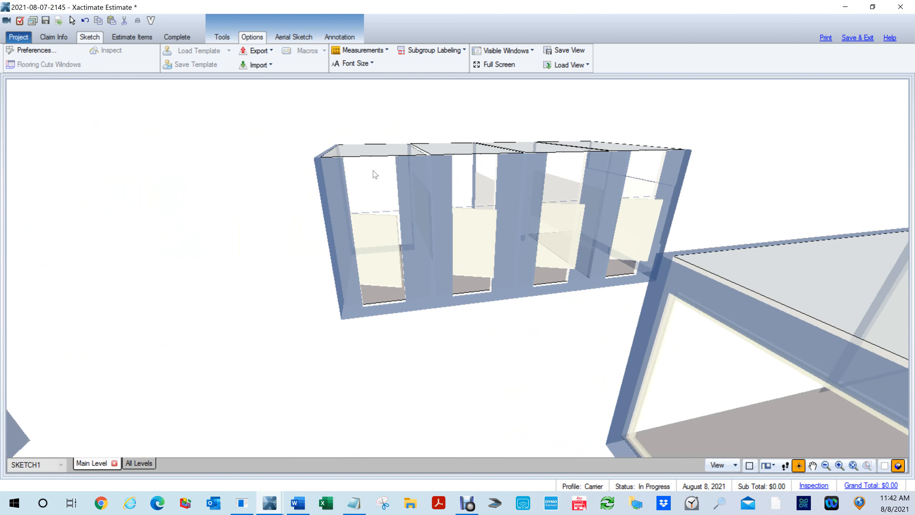
drag(472, 246, 360, 263)
scroll(525, 251, up, 10)
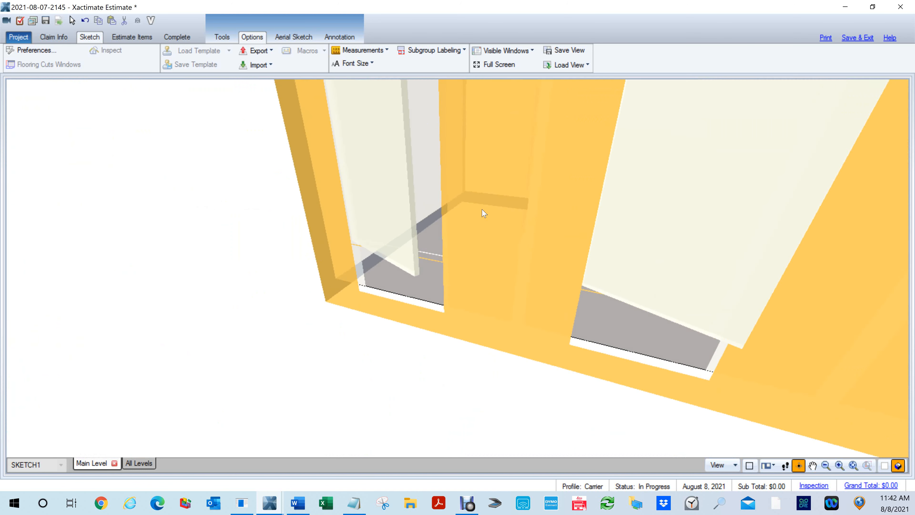
scroll(537, 252, down, 5)
drag(474, 198, 525, 418)
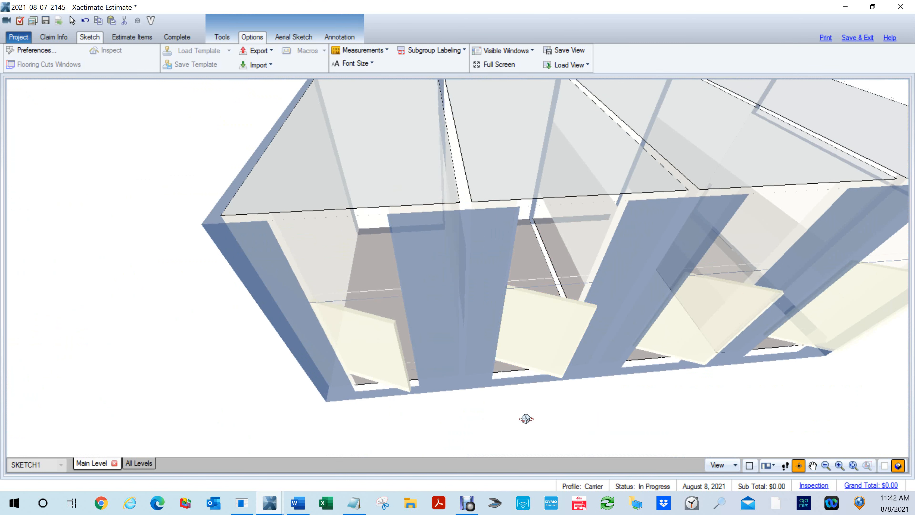
drag(338, 102, 482, 115)
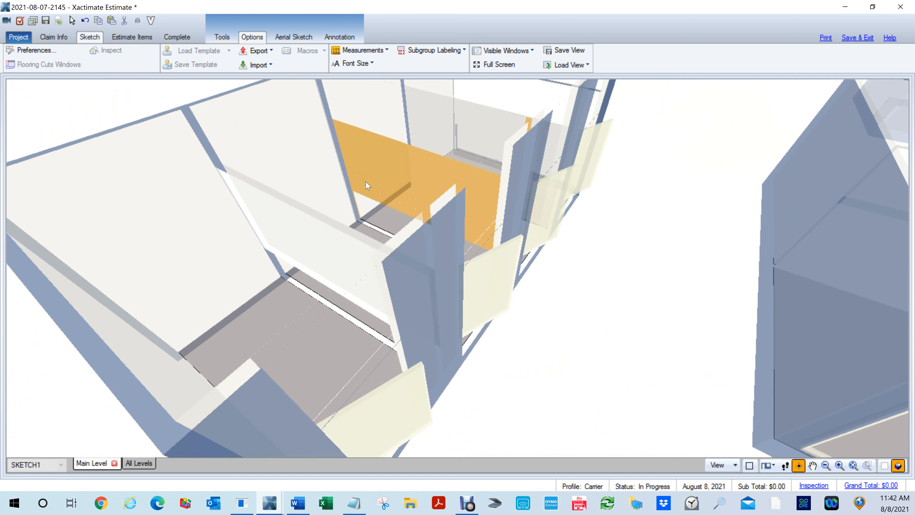
drag(628, 328, 420, 258)
scroll(515, 306, down, 5)
drag(718, 315, 575, 225)
scroll(576, 225, down, 5)
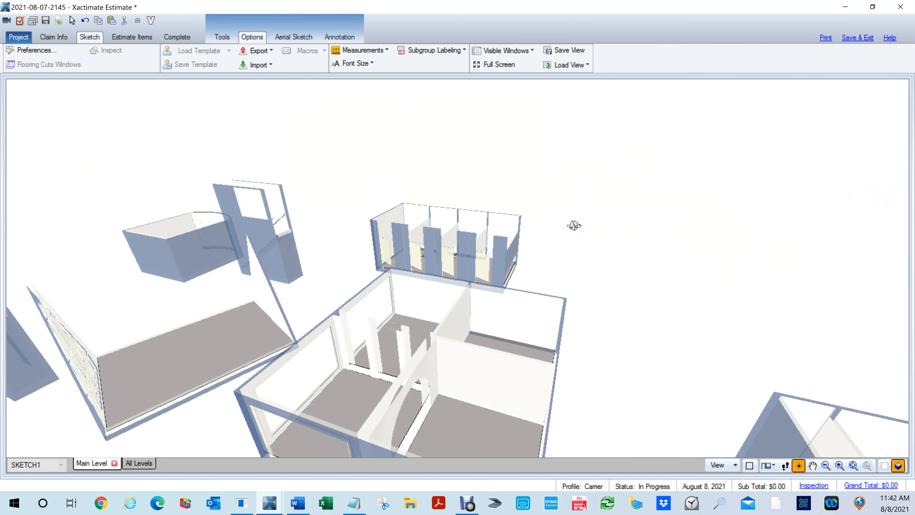
drag(659, 293, 659, 378)
scroll(609, 264, down, 5)
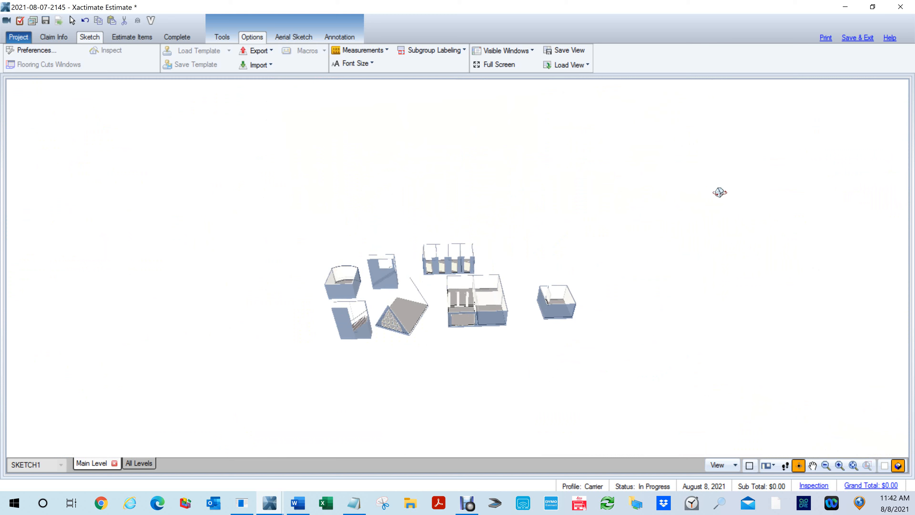
click(900, 7)
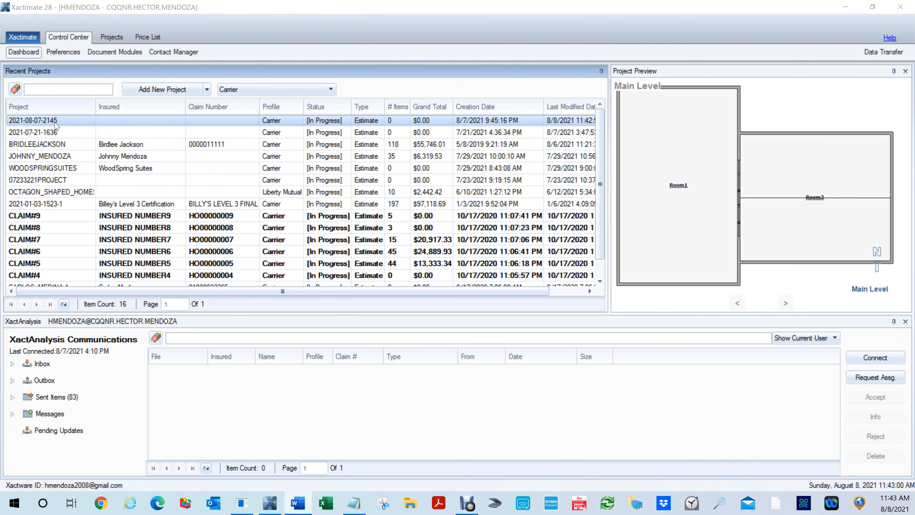
click(54, 133)
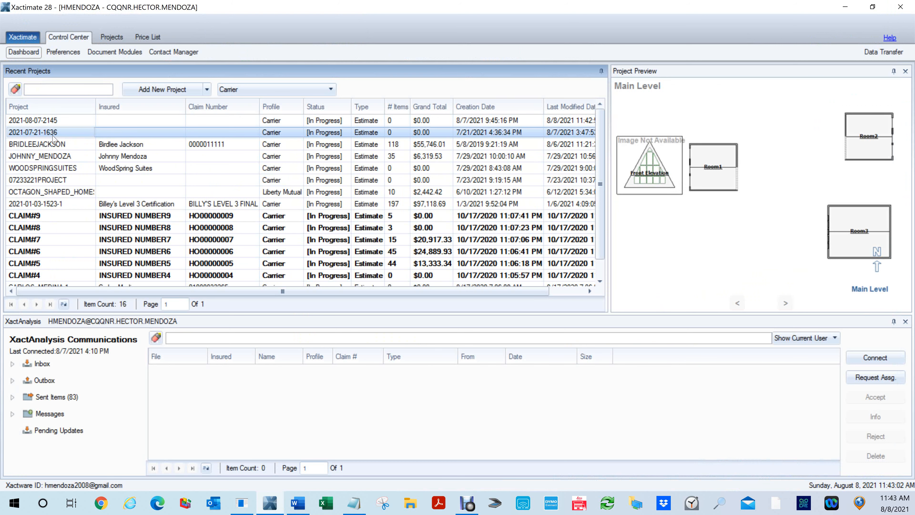
double_click(53, 137)
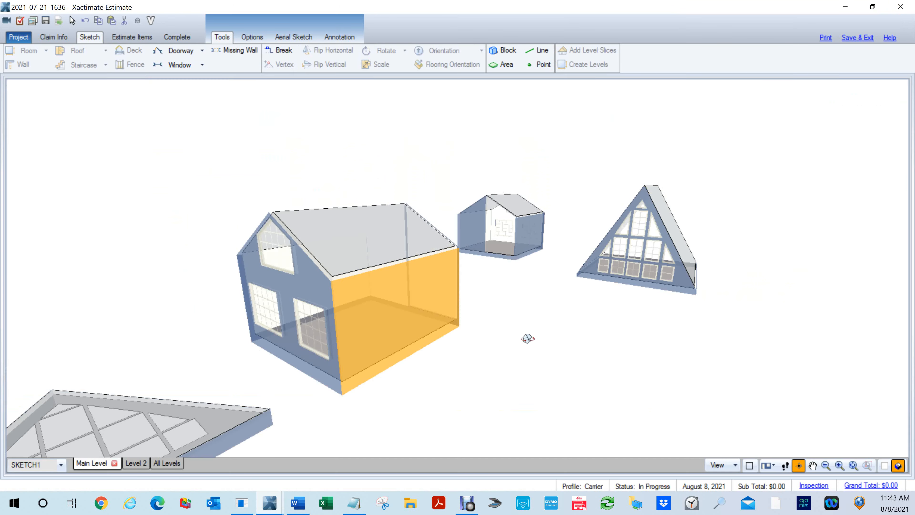
- Examine the gabled house, the small open-fronted building and the A-frame in the 3D sketch
click(573, 343)
scroll(571, 284, up, 5)
scroll(505, 239, up, 2)
drag(525, 239, 493, 202)
click(493, 202)
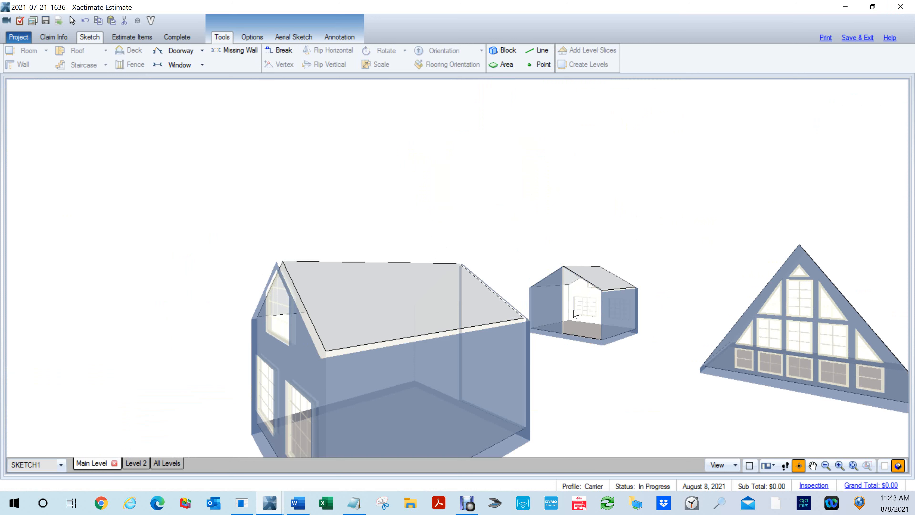
scroll(572, 307, up, 1)
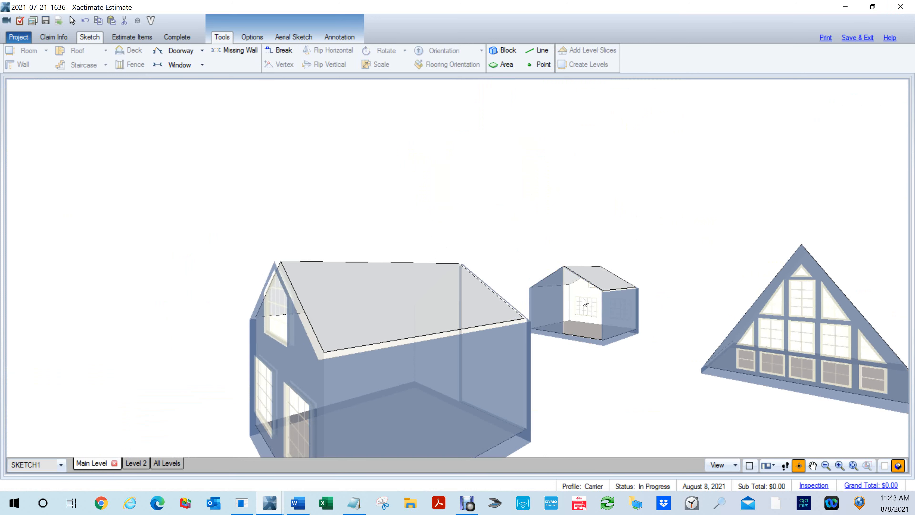
scroll(579, 303, down, 2)
drag(317, 342, 375, 346)
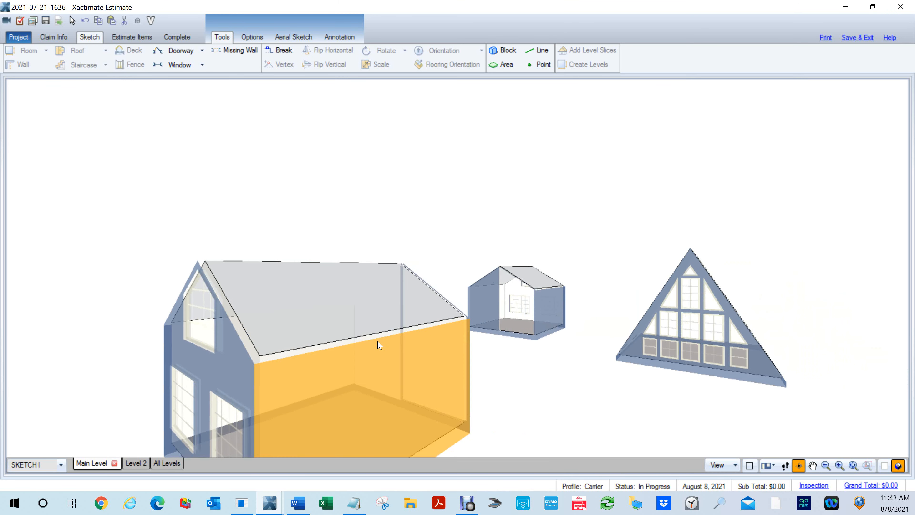
scroll(689, 304, up, 2)
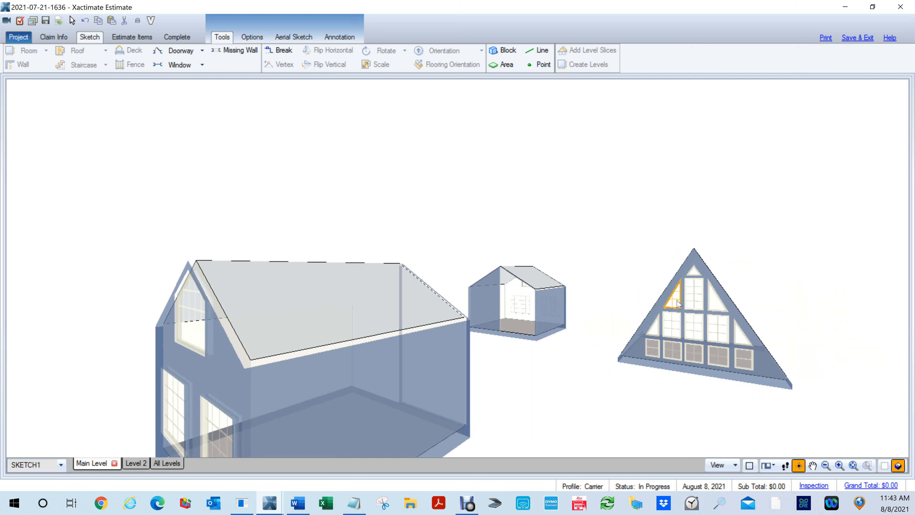
- View the wall opening properties of the A-frame's upper-left sloped window, including its width, shape and side heights
click(695, 306)
click(671, 300)
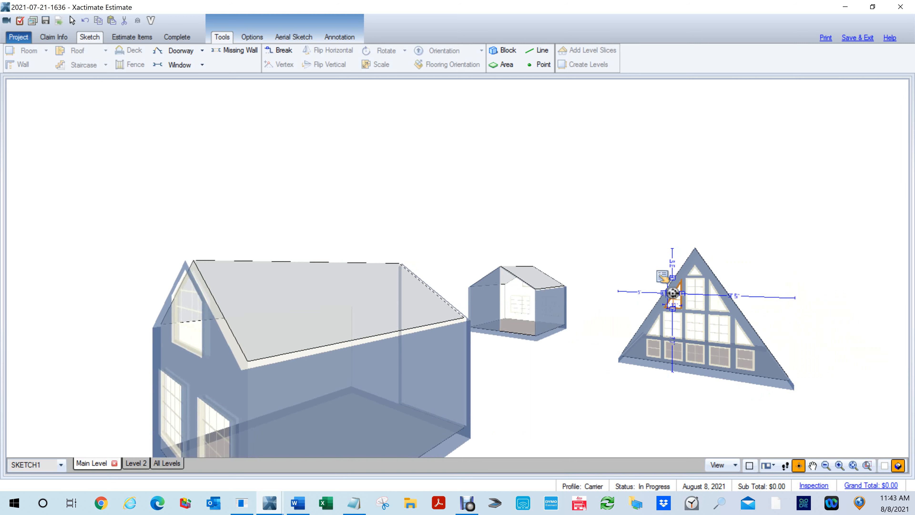
click(662, 276)
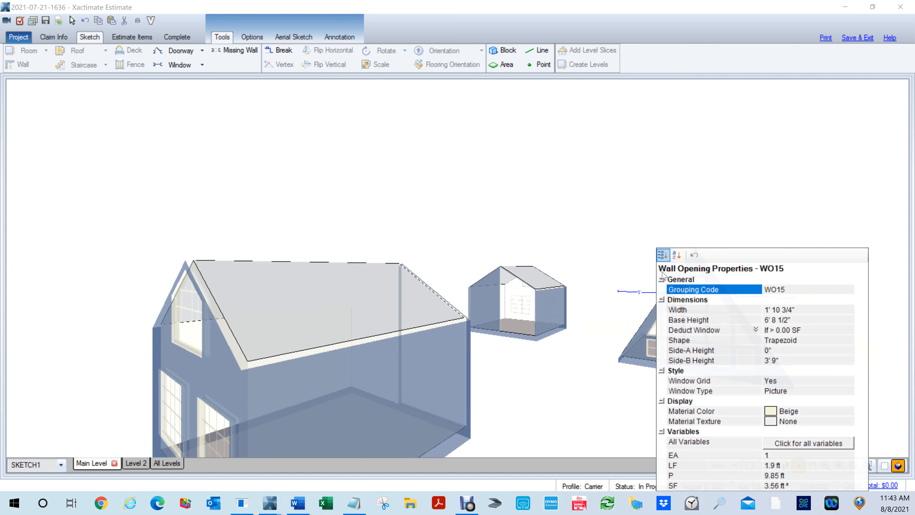
click(599, 217)
- Switch to the 2D plan and move the A-frame photo to the left, clear of the Front Elevation drawing
drag(598, 276, 399, 312)
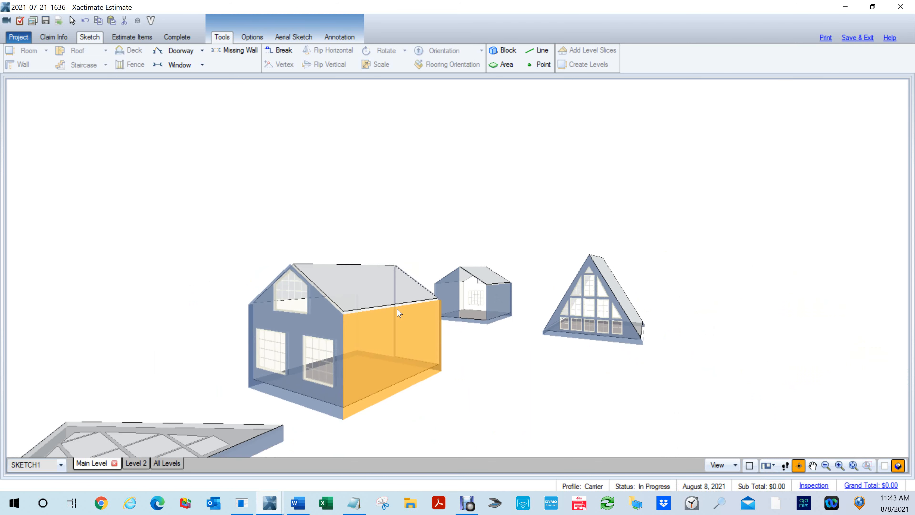
scroll(399, 312, down, 3)
key(F9)
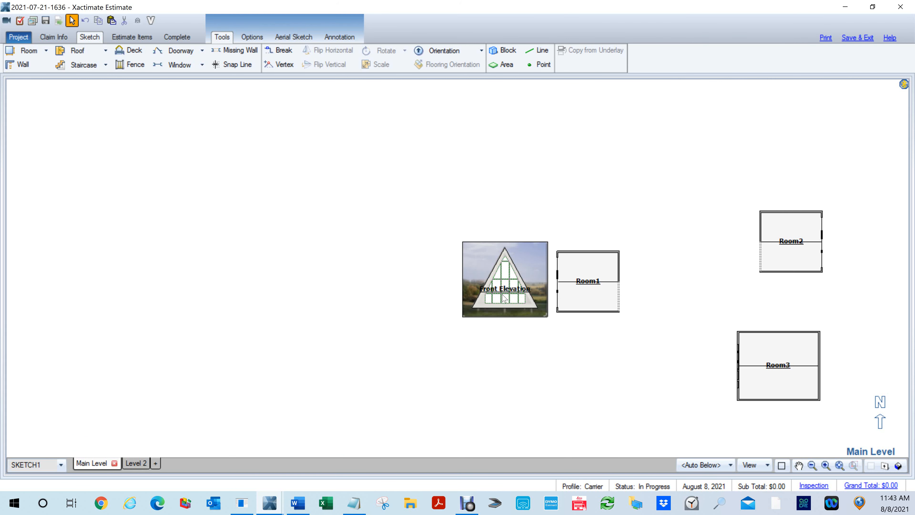
click(467, 253)
drag(462, 239, 369, 233)
- Compare the window layout in the A-frame reference photo with the Front Elevation drawing beside it
scroll(443, 342, up, 5)
drag(414, 313, 479, 433)
scroll(468, 327, up, 1)
scroll(468, 330, up, 3)
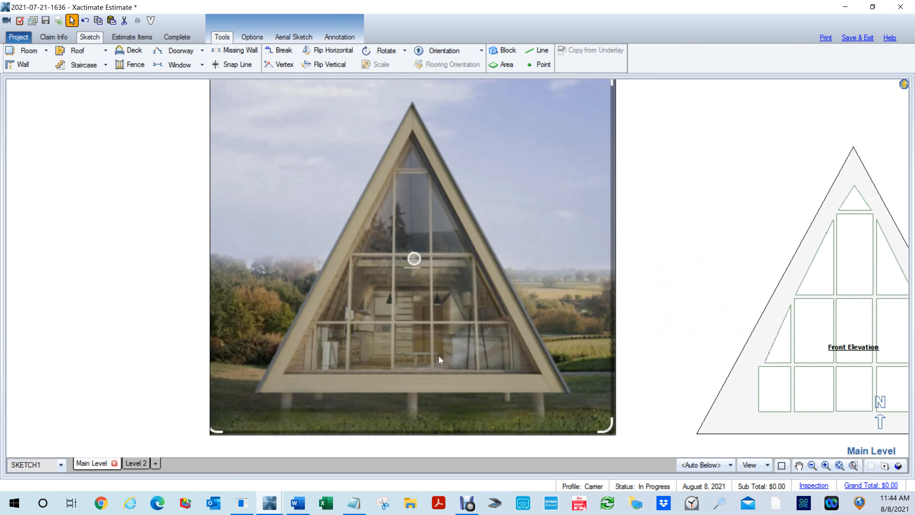
scroll(612, 205, down, 4)
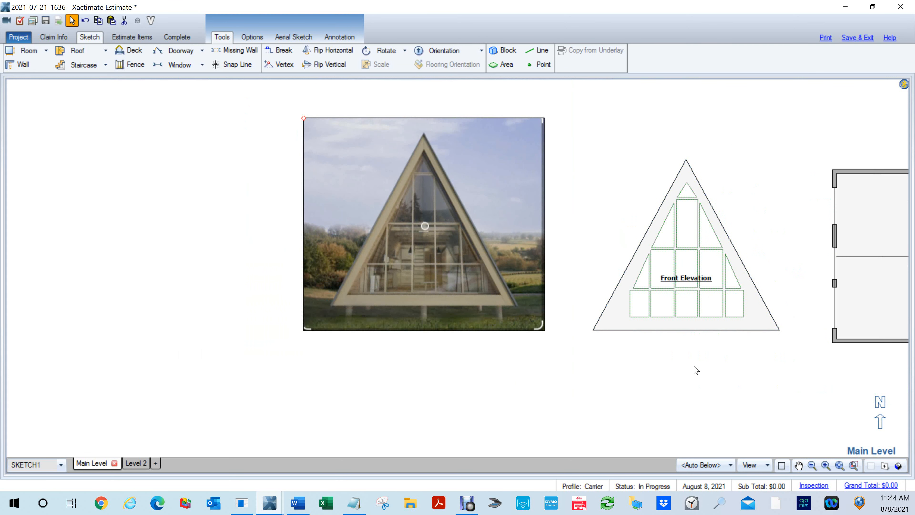
scroll(695, 370, up, 2)
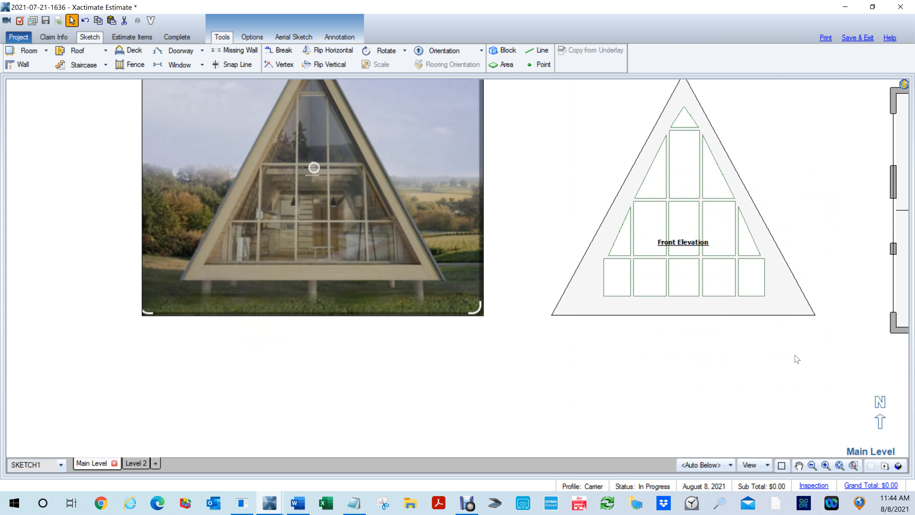
drag(426, 339, 467, 413)
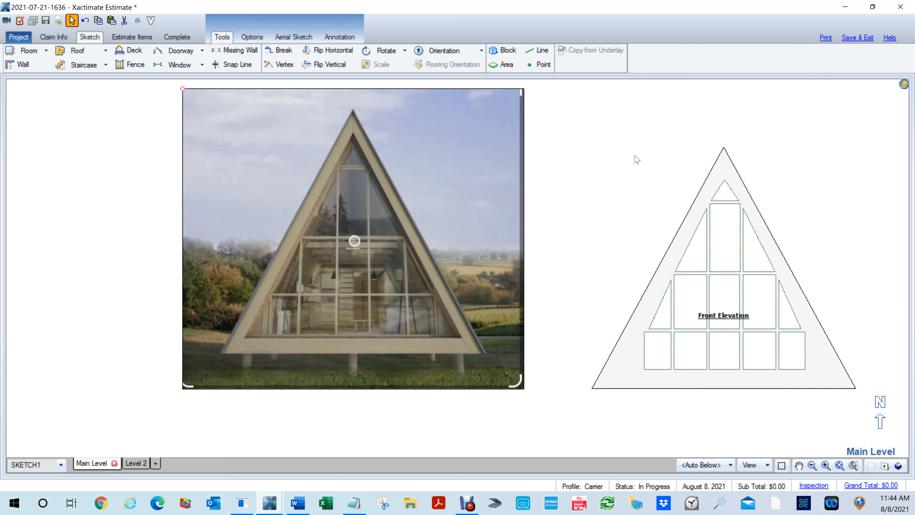
- Examine the Front Elevation drawing alongside the Room1 plan
scroll(792, 180, down, 2)
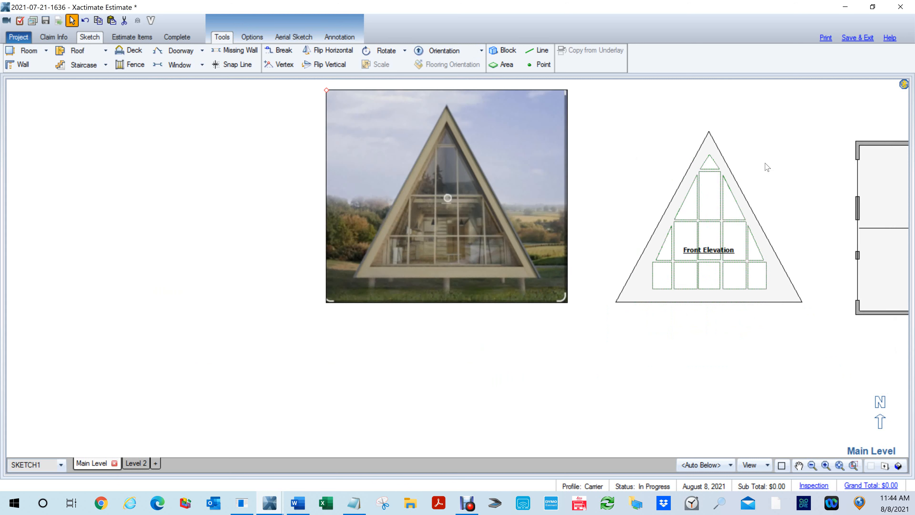
scroll(766, 167, down, 2)
drag(771, 253, 618, 292)
scroll(619, 295, up, 1)
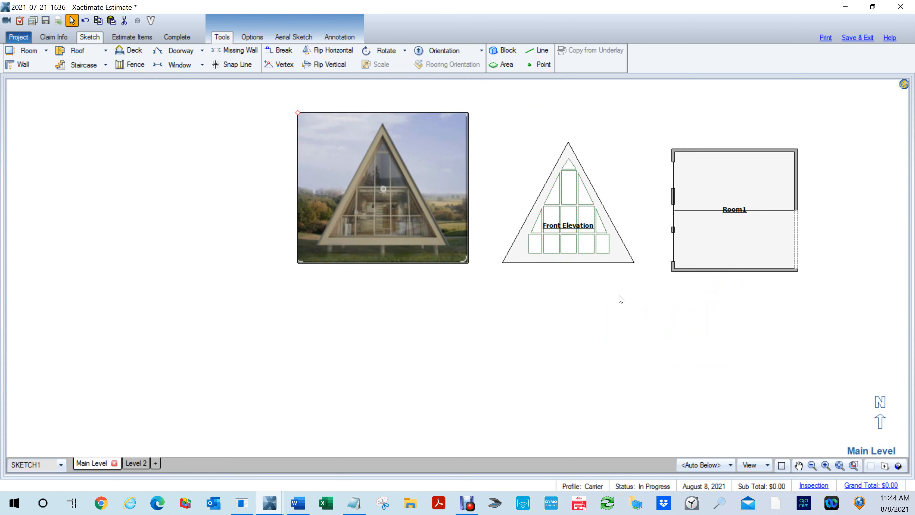
scroll(620, 299, up, 2)
mouse_move(623, 180)
mouse_down()
mouse_move(649, 180)
mouse_move(659, 286)
mouse_up()
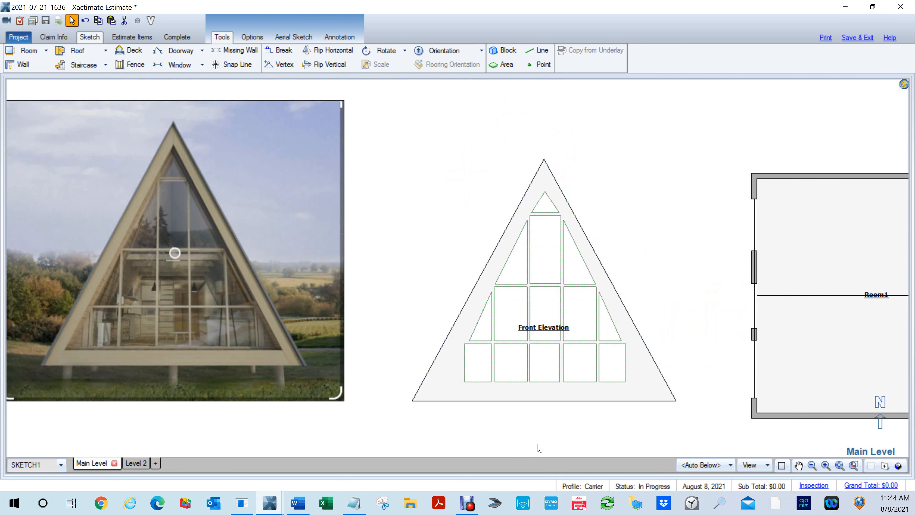
mouse_move(691, 261)
mouse_down()
mouse_move(658, 241)
mouse_move(565, 232)
mouse_up()
click(705, 288)
drag(719, 266, 582, 246)
- Switch to the 3D view and inspect the A-frame's glazed gable wall
key(F8)
drag(505, 320, 672, 117)
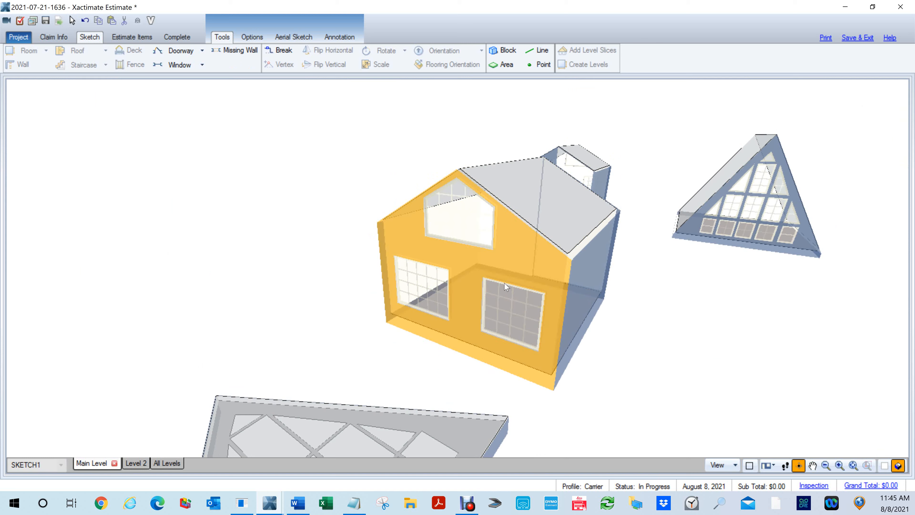
drag(774, 260, 583, 267)
scroll(755, 149, up, 3)
drag(770, 192, 469, 283)
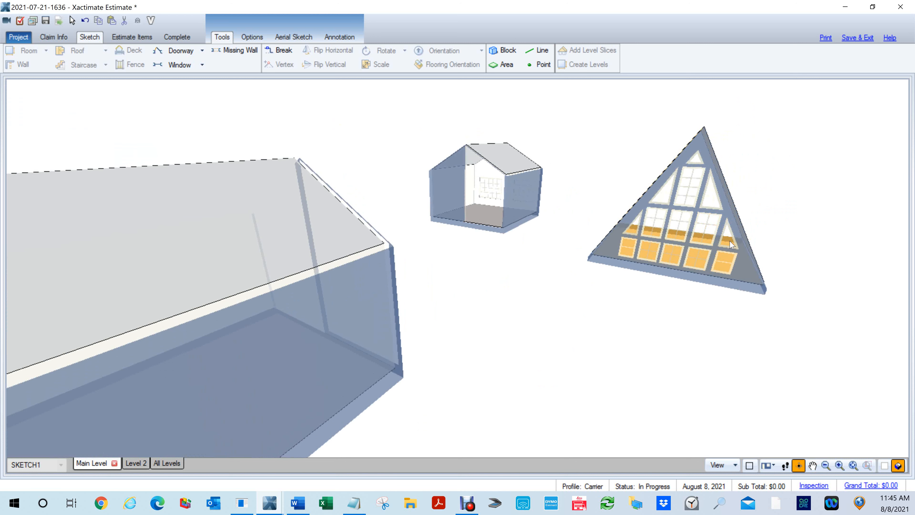
- Return to the 2D plan and examine the Front Elevation drawing and the photo's window framing up close
key(F8)
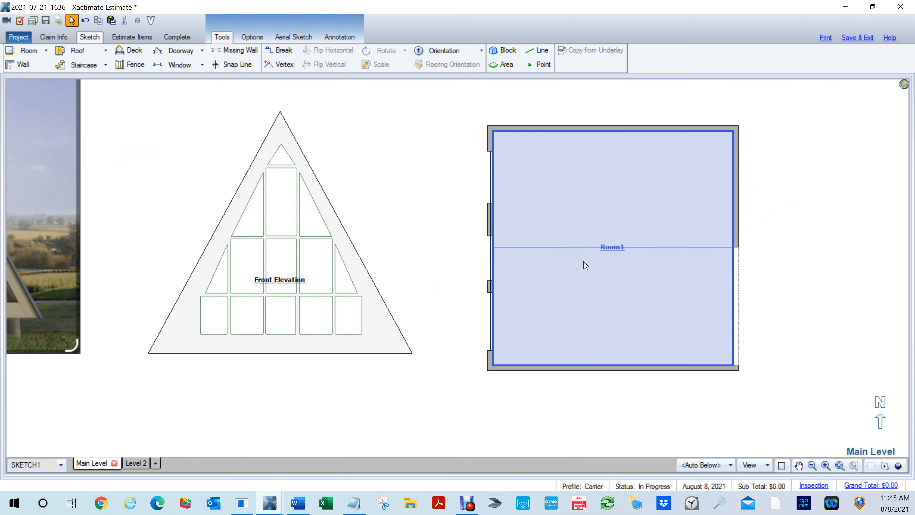
scroll(514, 292, down, 5)
click(515, 291)
scroll(516, 290, up, 5)
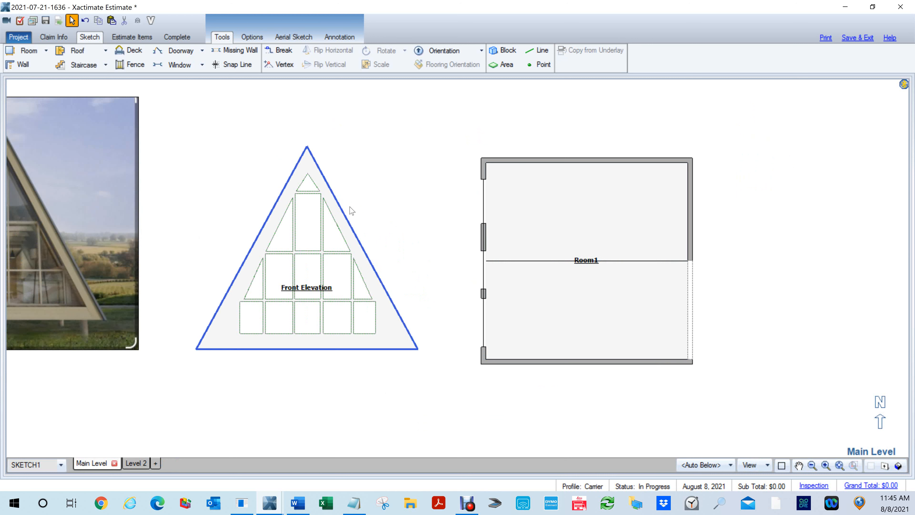
scroll(361, 201, up, 3)
scroll(363, 206, down, 3)
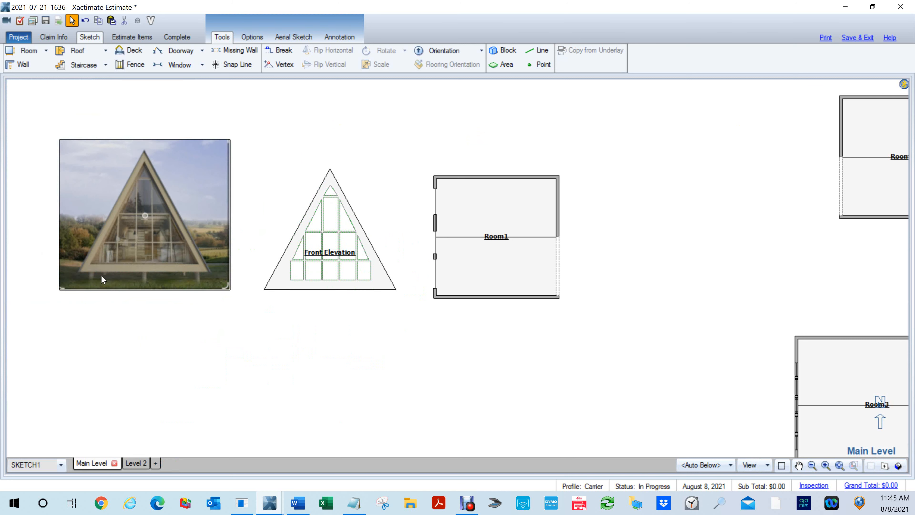
scroll(358, 234, up, 3)
drag(384, 209, 582, 218)
scroll(141, 273, up, 2)
scroll(141, 273, up, 3)
scroll(321, 272, up, 1)
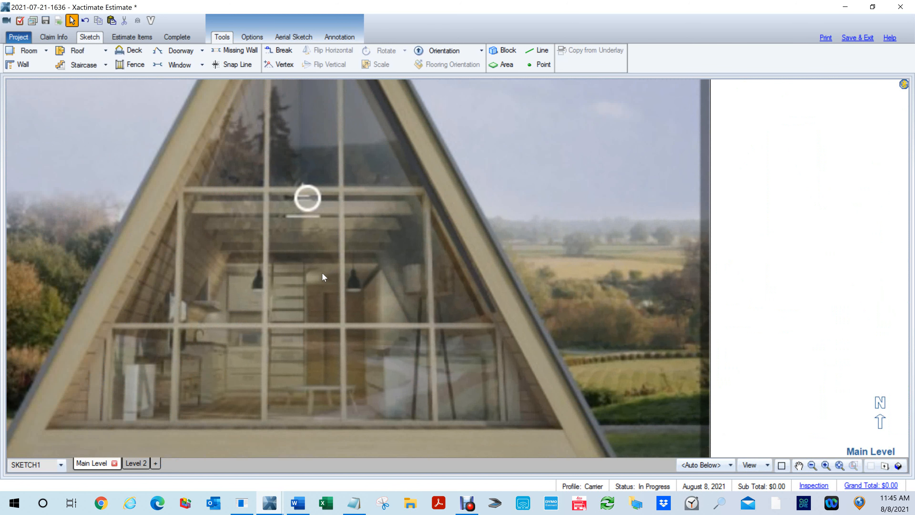
- Draw an area about 1' 9" by 3' 2" over the photo's middle window pane and place a matching one on the pane to its right
scroll(320, 274, down, 1)
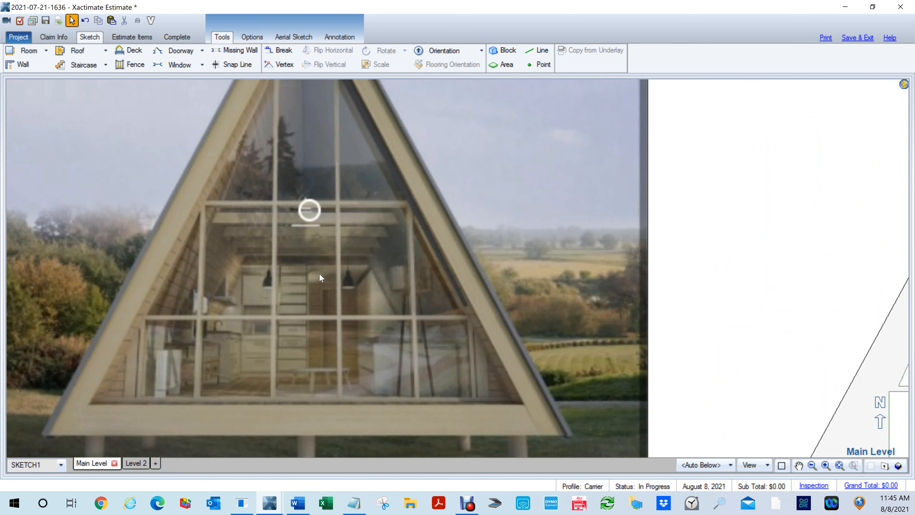
key(a)
drag(288, 233, 334, 314)
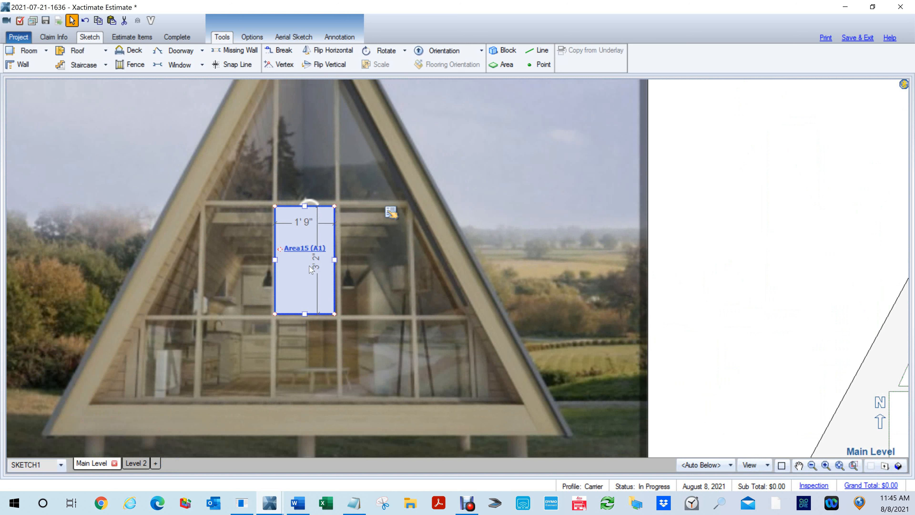
key(Escape)
key(a)
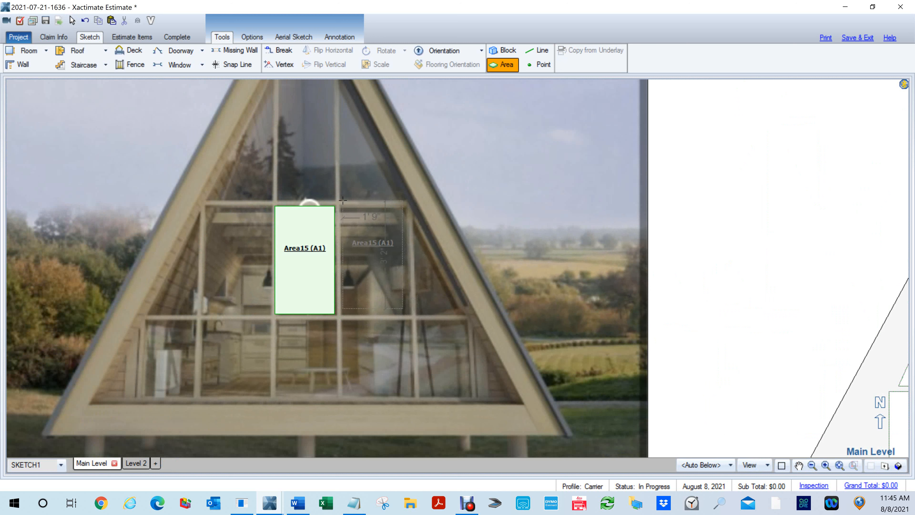
click(344, 203)
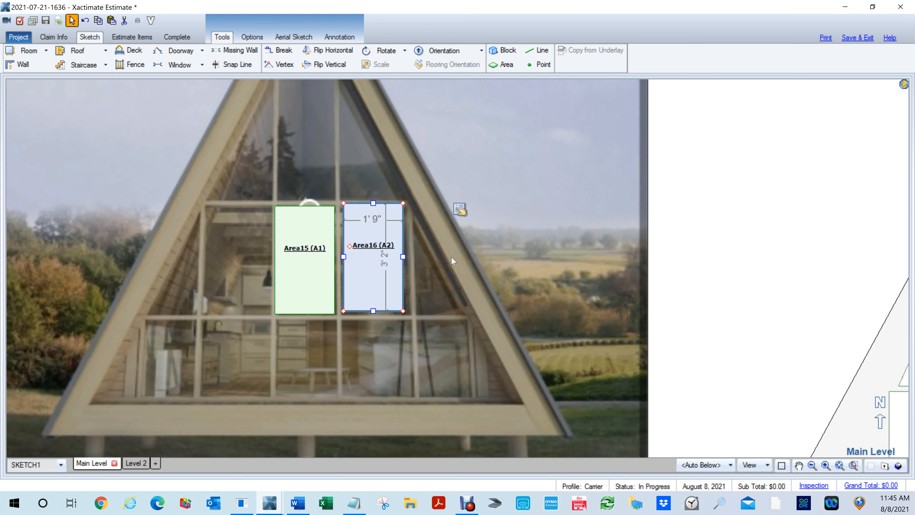
- Place another matching area over the photo's sloped side pane and reshape it into a right triangle following the roof line
key(Escape)
key(a)
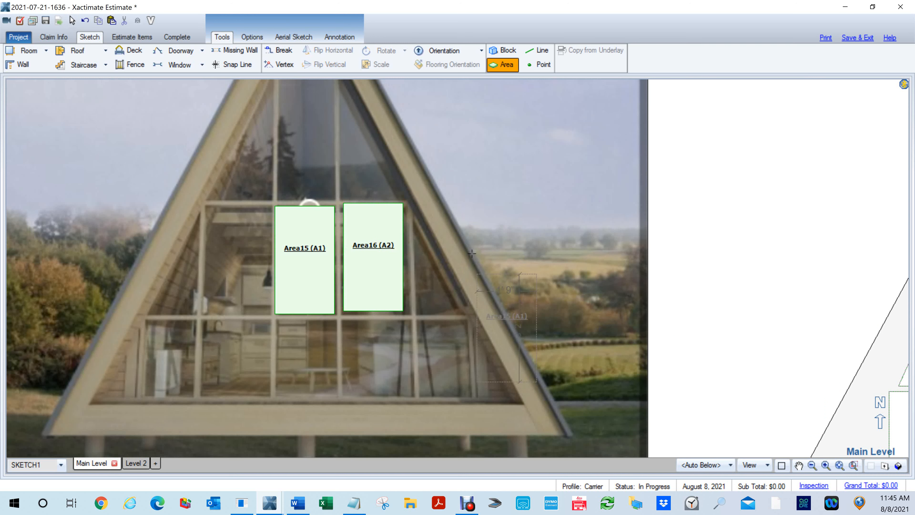
click(416, 206)
drag(475, 207, 442, 254)
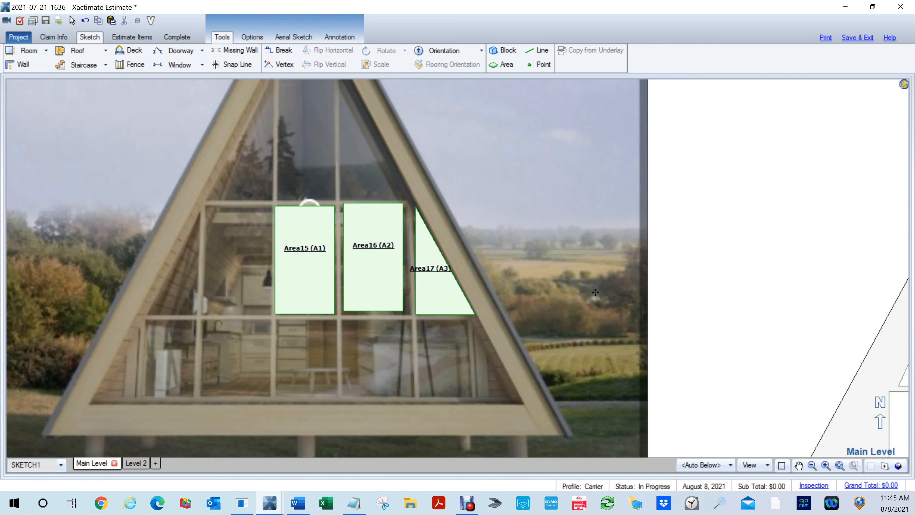
- Delete the three trial areas drawn over the A-frame reference photo
scroll(592, 288, down, 3)
drag(641, 249, 486, 210)
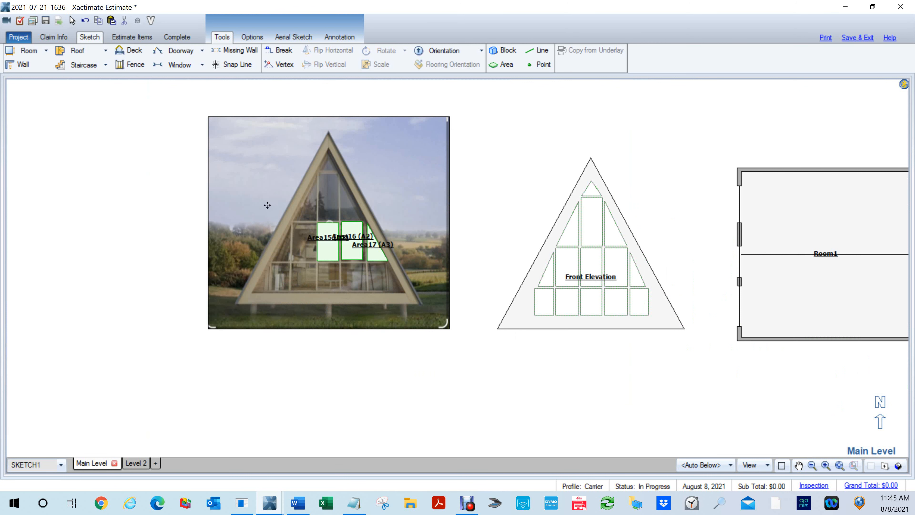
drag(287, 200, 429, 286)
key(Delete)
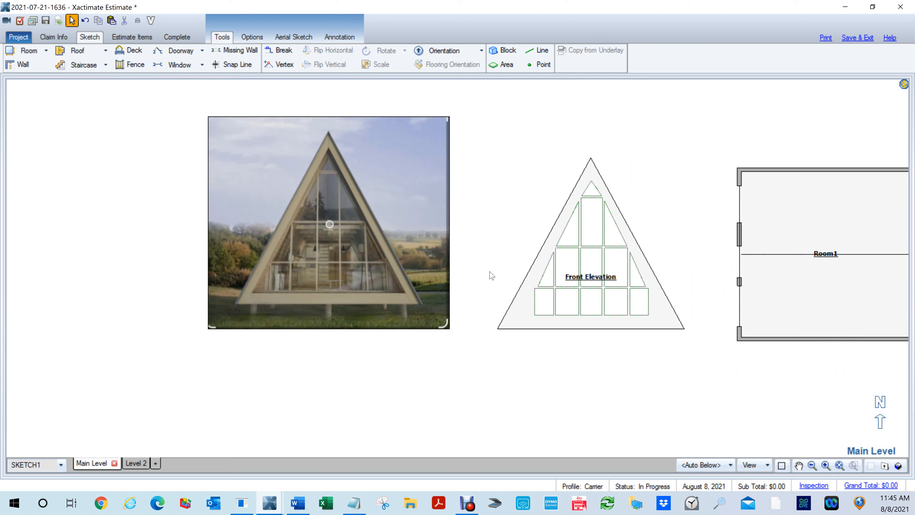
- Select every window pane in the Front Elevation drawing together to display their dimensions
scroll(608, 285, up, 4)
drag(698, 231, 656, 276)
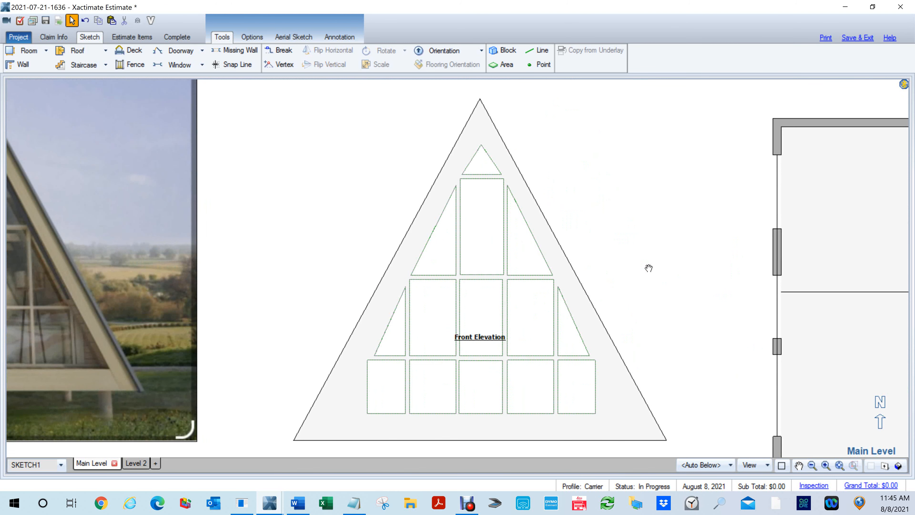
drag(637, 442, 375, 140)
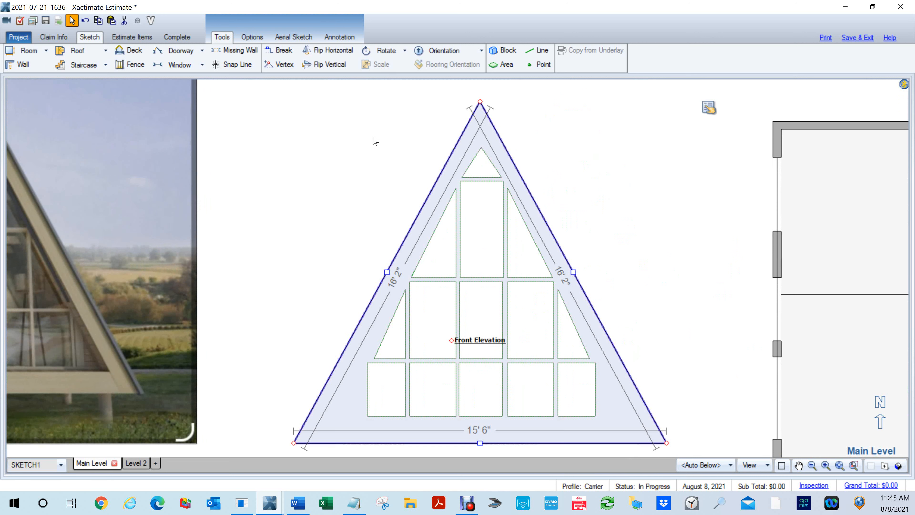
click(483, 171)
ctrl+click(492, 220)
ctrl+click(445, 244)
ctrl+click(428, 319)
ctrl+click(394, 337)
ctrl+click(386, 384)
ctrl+click(439, 388)
ctrl+click(472, 412)
ctrl+click(480, 324)
ctrl+click(525, 254)
ctrl+click(522, 324)
ctrl+click(563, 341)
ctrl+click(582, 396)
ctrl+click(530, 389)
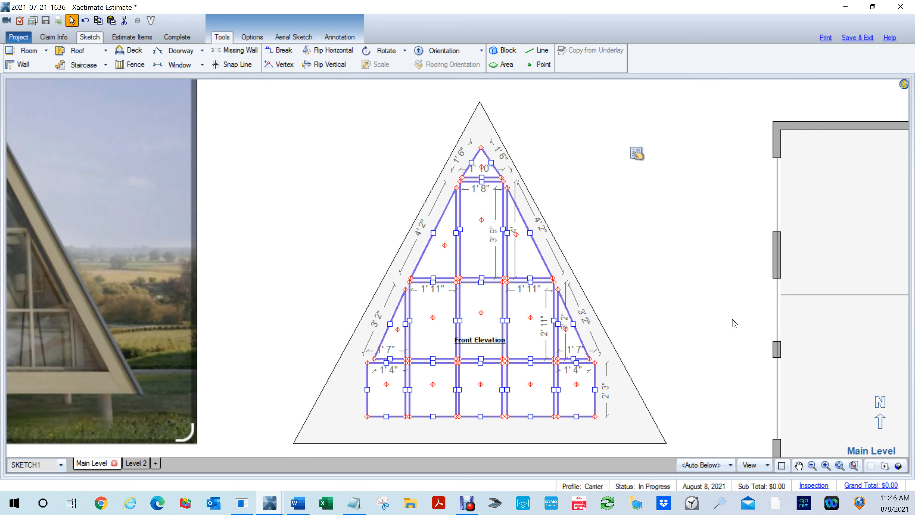
- Capture a screen snip of the dimensioned Front Elevation panes, move the snip off to the side for reference, and clear the selection
key(super+shift+s)
mouse_move(652, 440)
mouse_down()
mouse_move(377, 110)
mouse_move(306, 134)
mouse_move(304, 111)
mouse_up()
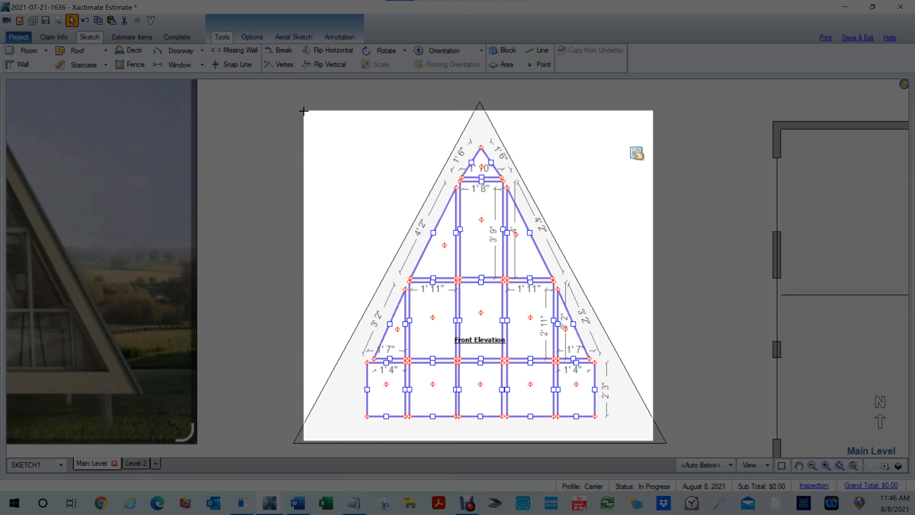
drag(303, 111, 304, 111)
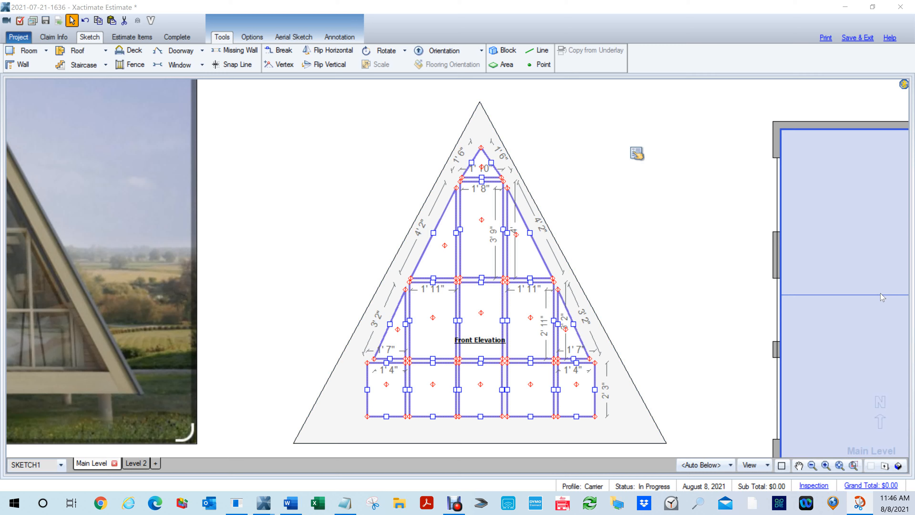
mouse_move(914, 163)
mouse_down()
mouse_move(641, 113)
mouse_move(492, 2)
mouse_move(2, 6)
mouse_move(2, 159)
mouse_move(0, 133)
mouse_up()
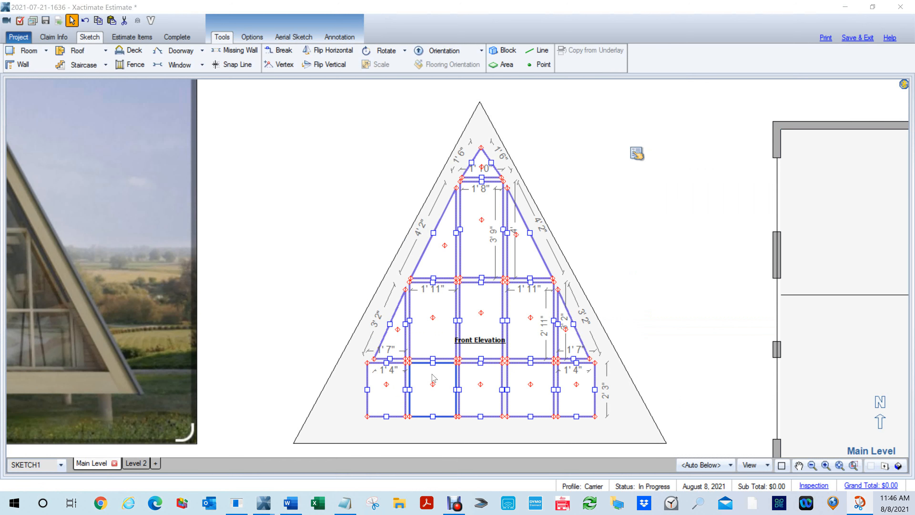
click(634, 255)
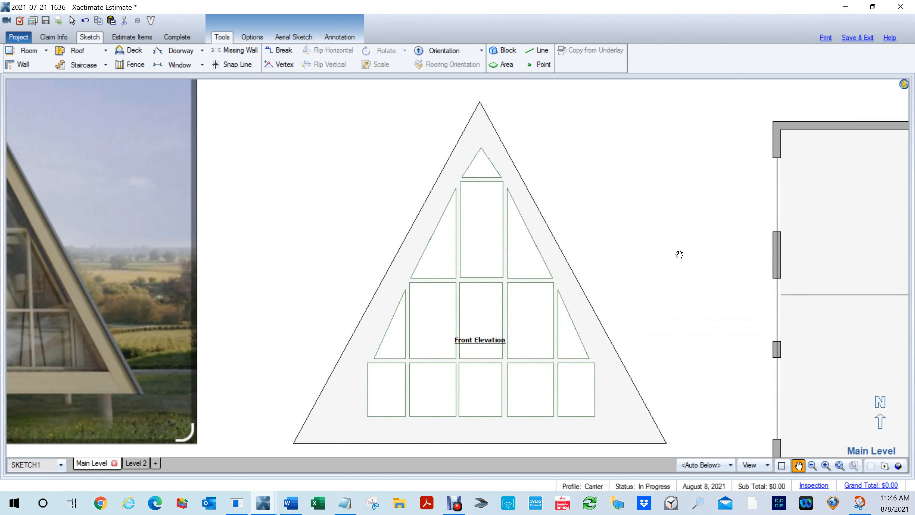
- Check the buildings in 3D, return to the plan, and delete all the windows in Room1's west wall
drag(679, 255, 533, 229)
scroll(527, 231, down, 2)
scroll(526, 231, down, 1)
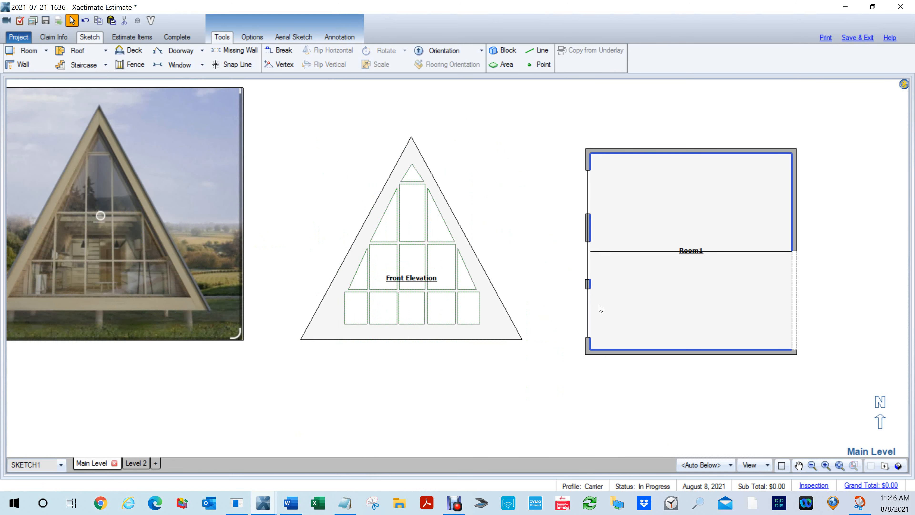
middle_click(625, 313)
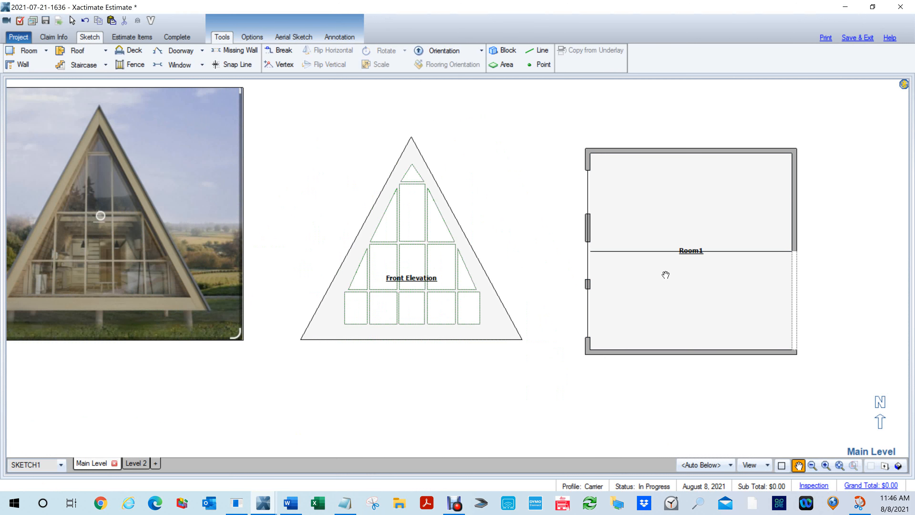
key(F8)
mouse_move(627, 304)
mouse_down()
mouse_move(729, 236)
mouse_move(770, 168)
mouse_move(545, 227)
mouse_move(690, 284)
mouse_move(628, 380)
mouse_up()
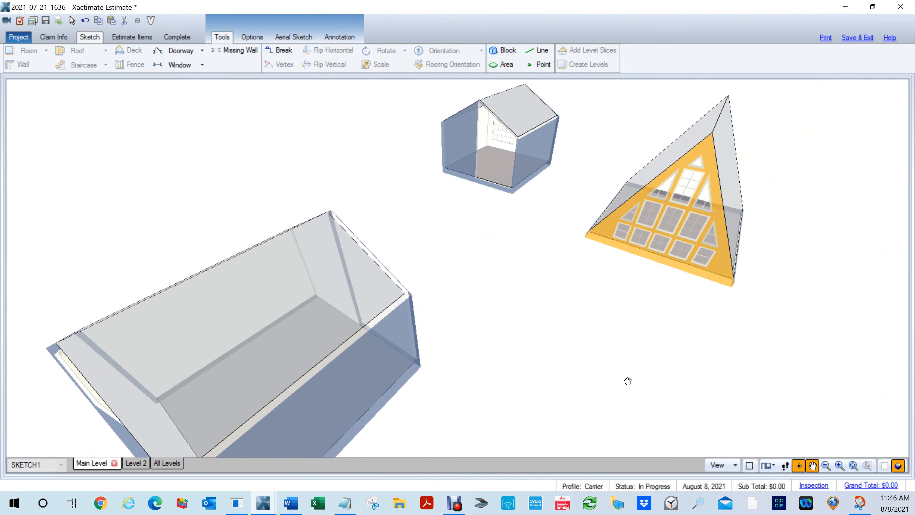
key(F8)
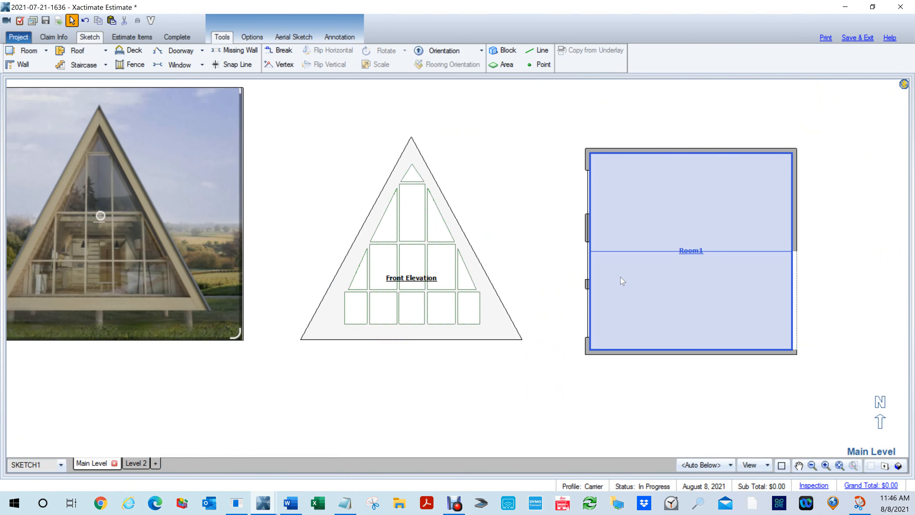
click(588, 200)
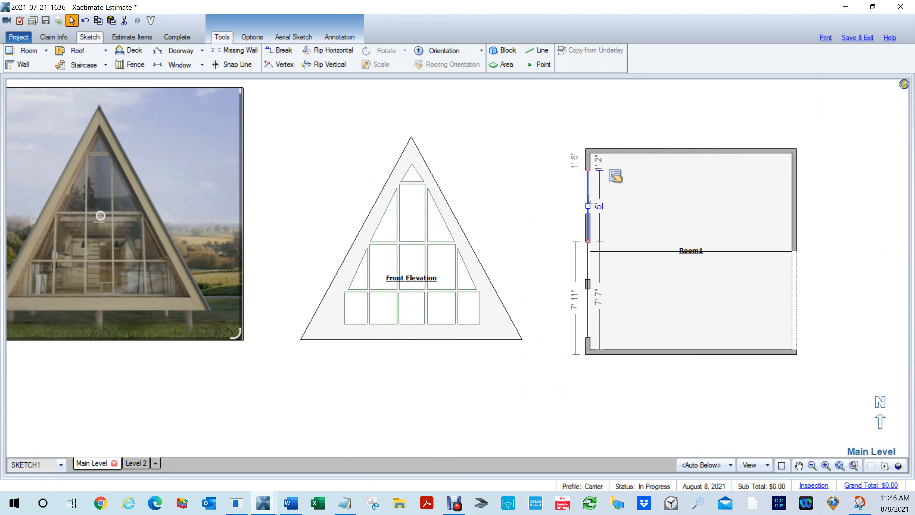
drag(589, 198, 588, 241)
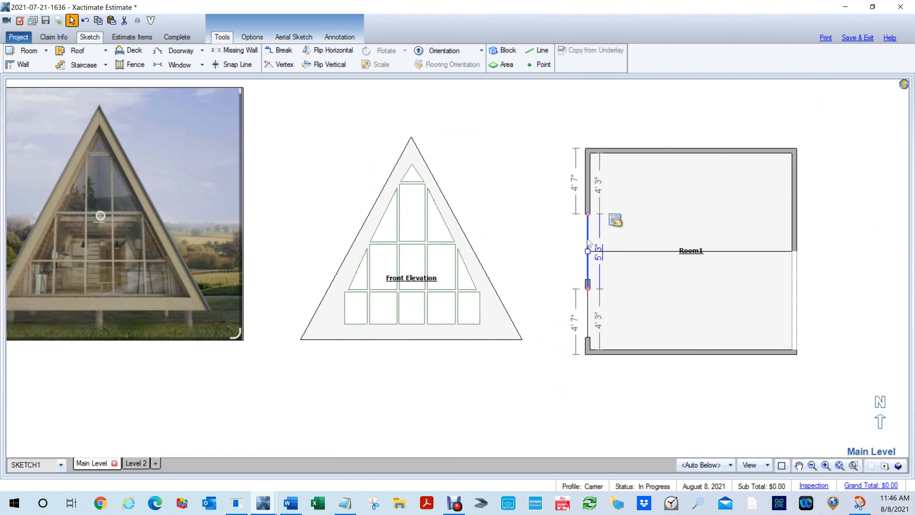
key(Delete)
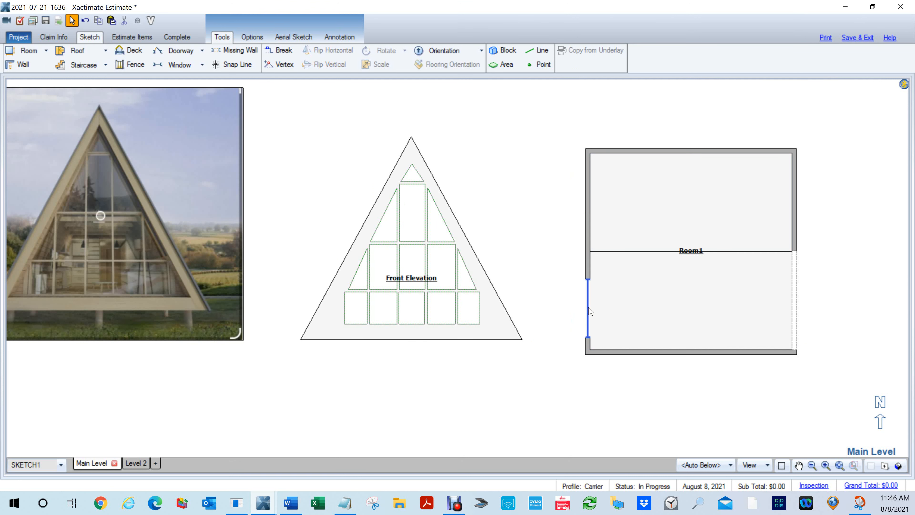
click(589, 311)
key(Delete)
- Delete a bottom-row window, second from the south end, from Room3's glazed gable wall in the 3D view
key(F8)
drag(601, 402, 727, 169)
key(F8)
drag(866, 238, 415, 217)
scroll(543, 192, down, 4)
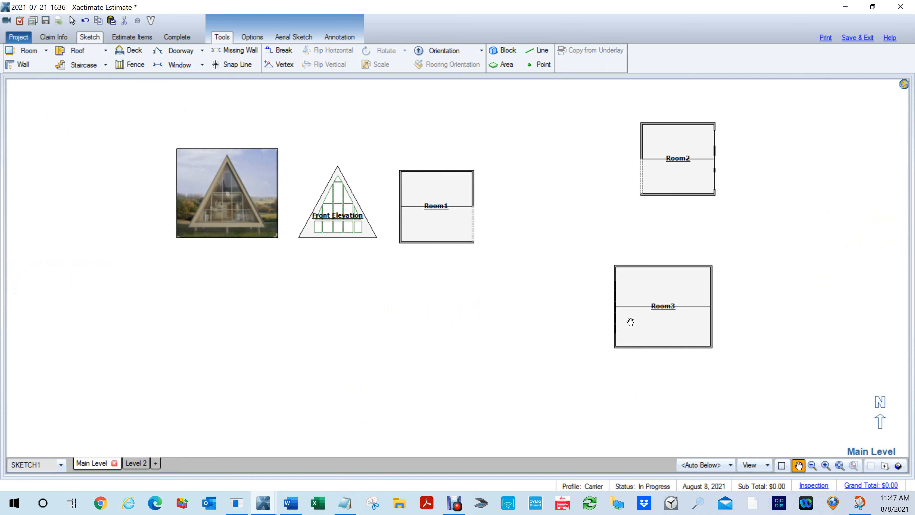
scroll(626, 323, up, 3)
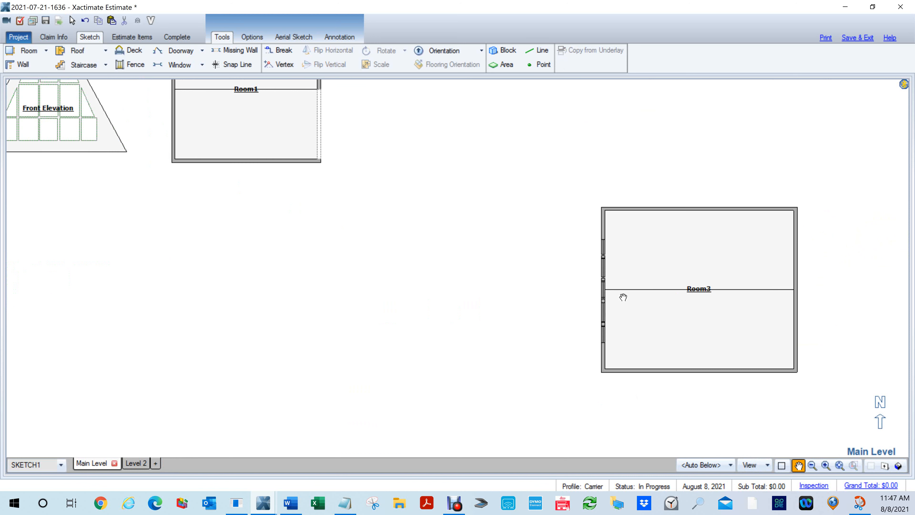
key(F8)
mouse_move(607, 351)
mouse_down()
mouse_move(690, 272)
mouse_move(704, 225)
mouse_up()
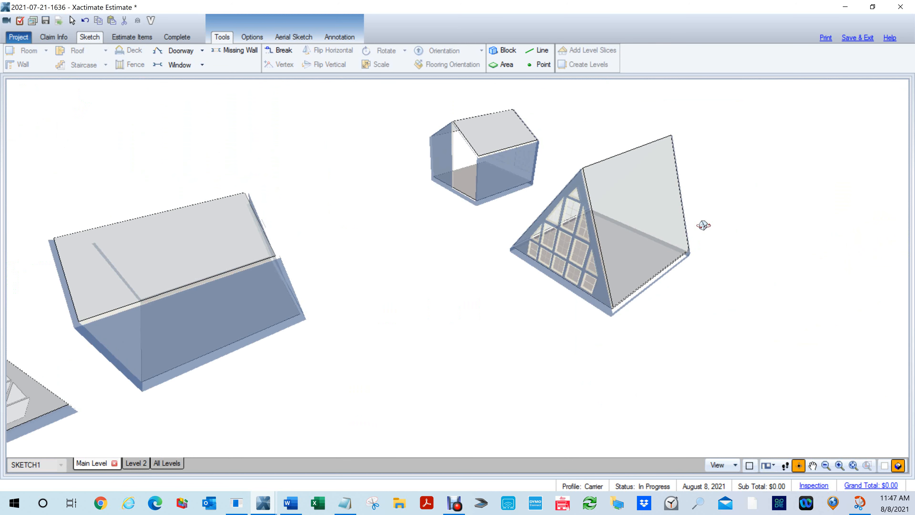
click(530, 251)
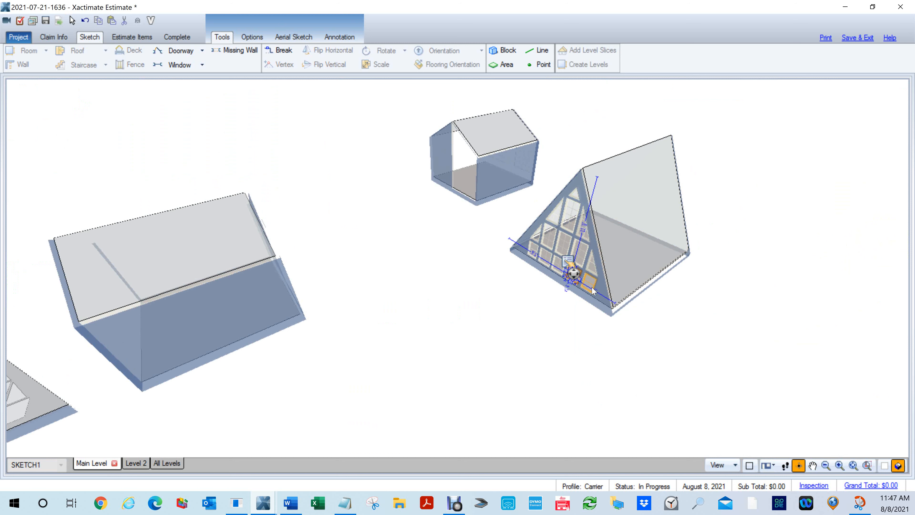
click(581, 277)
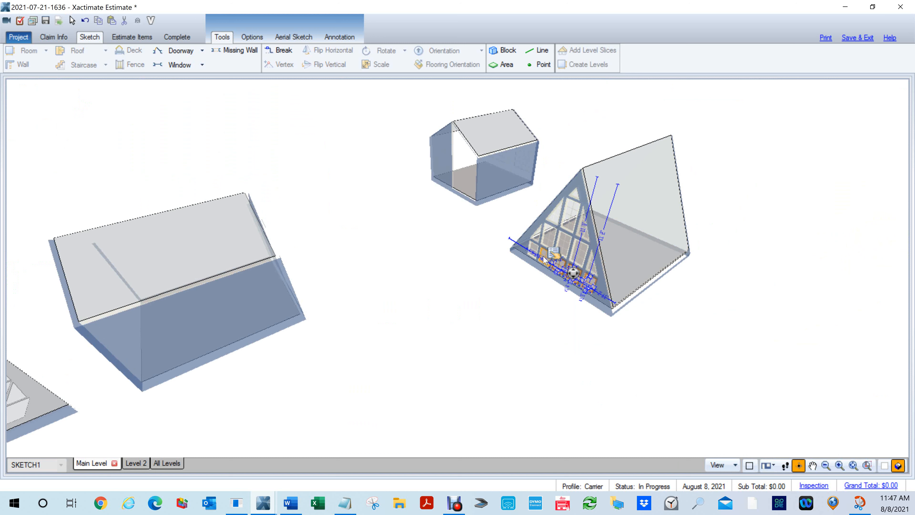
key(Delete)
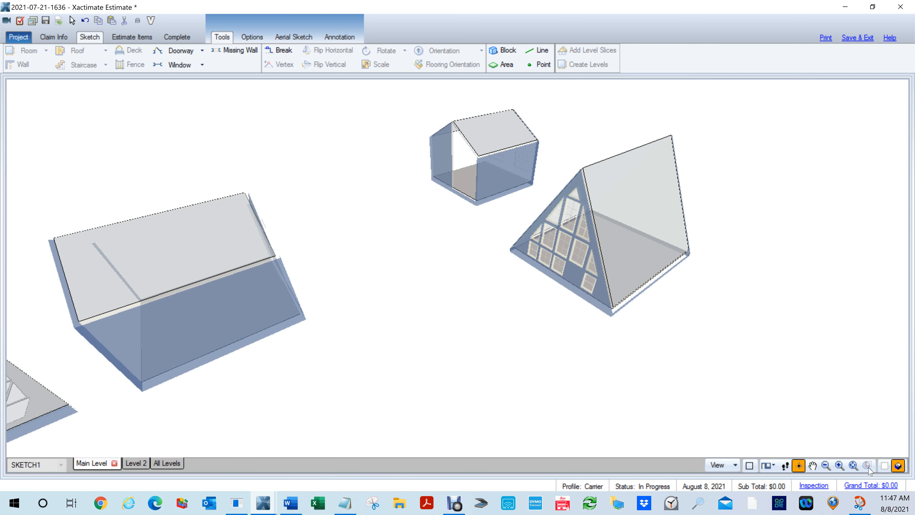
- Open the exterior elevation of Room3's west gable wall and delete all its remaining windows
key(1)
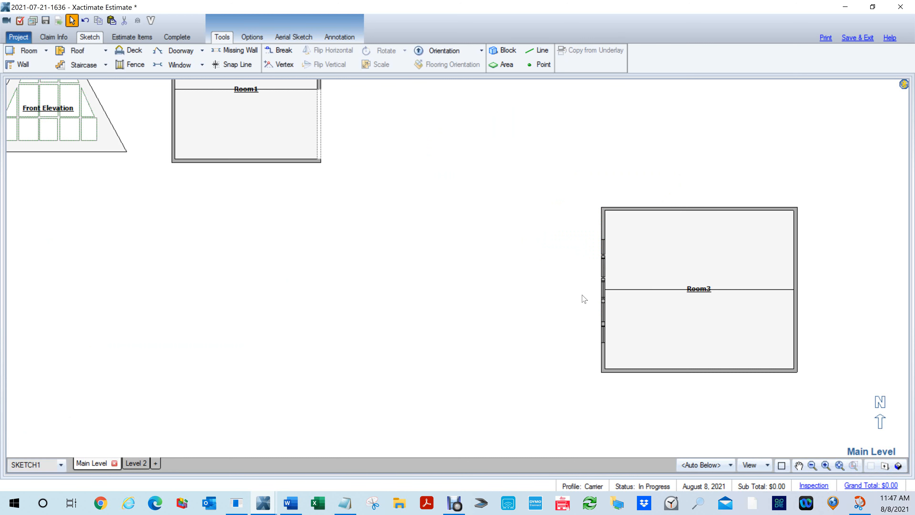
key(2)
click(598, 277)
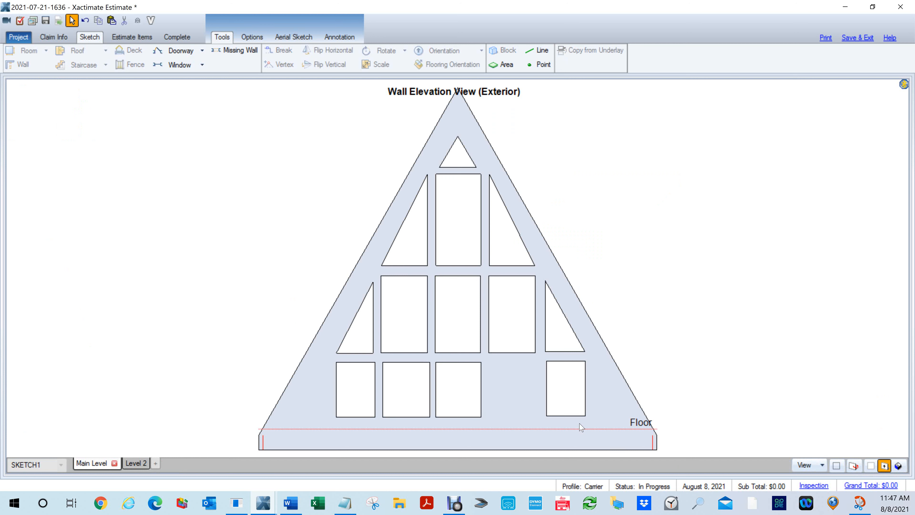
drag(586, 429, 342, 337)
key(Delete)
drag(522, 296, 432, 207)
key(Delete)
click(458, 159)
key(Delete)
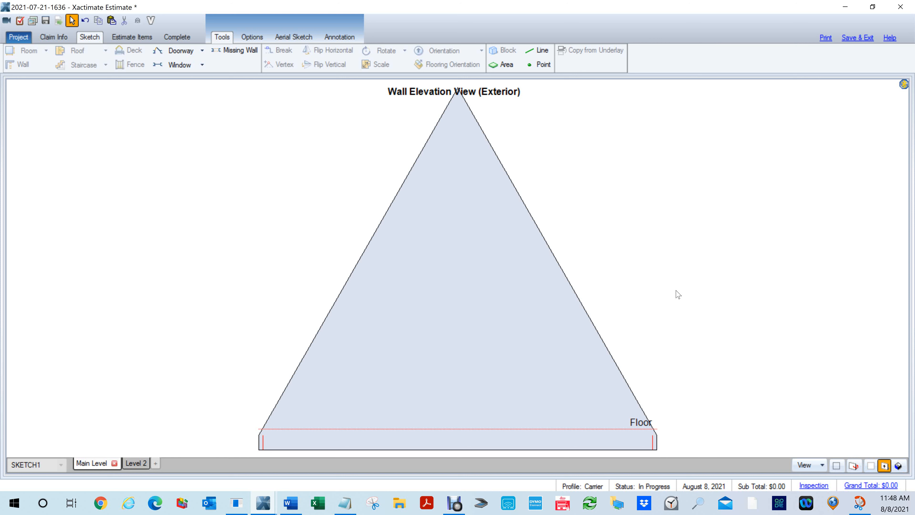
- Return to the plan and inspect Room3's gable wall in the 3D view
key(1)
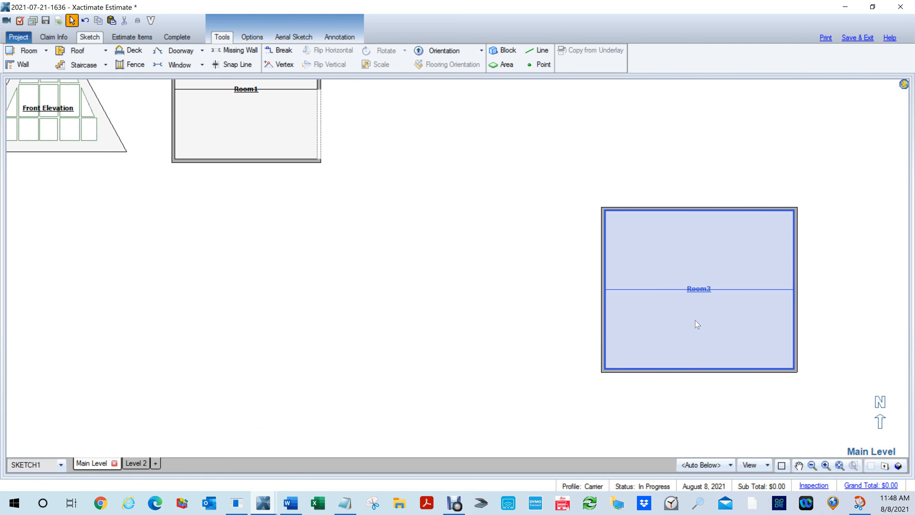
drag(688, 287, 569, 280)
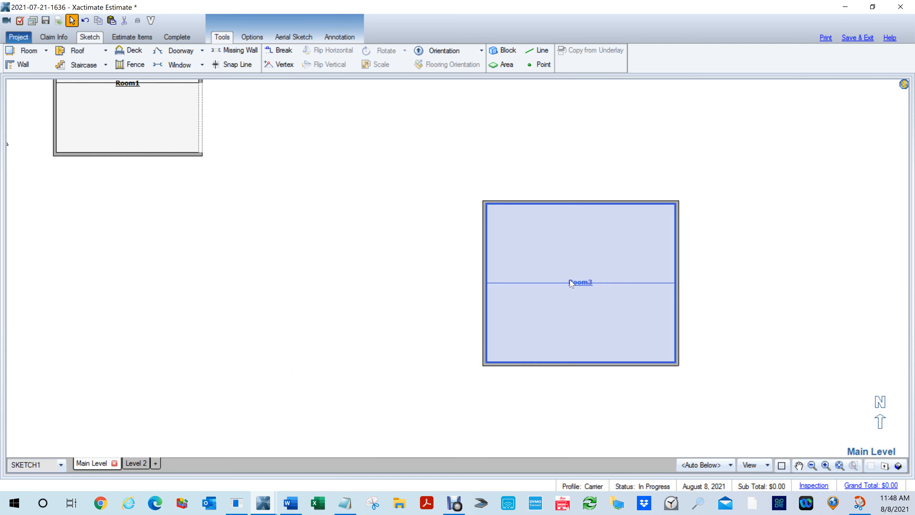
key(e)
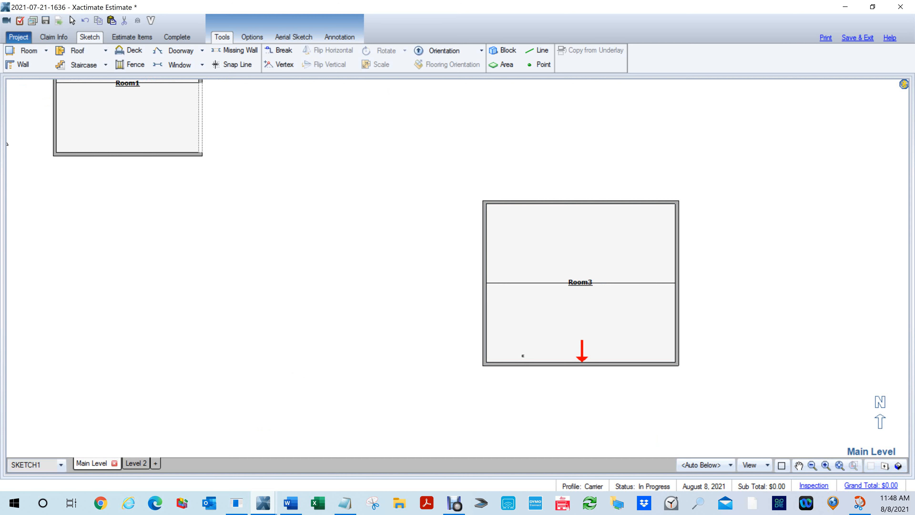
key(3)
drag(469, 334, 678, 180)
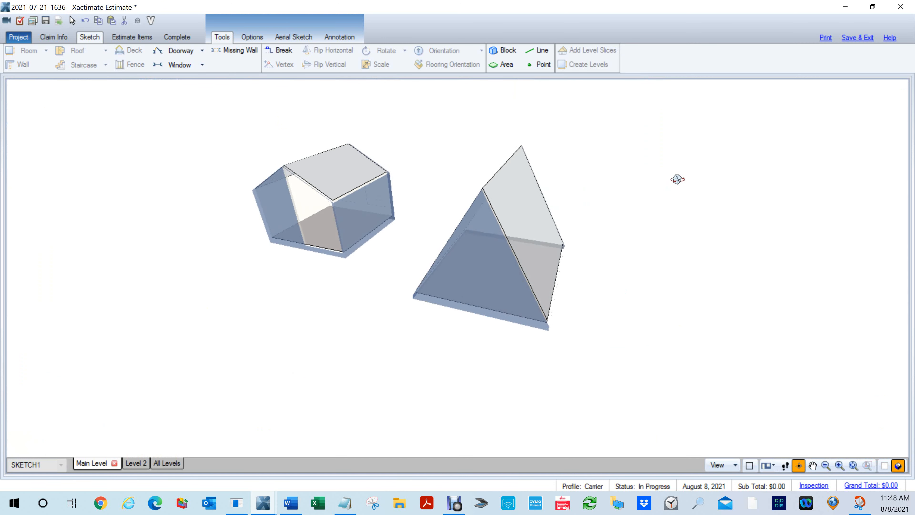
- Return from the 3D view to the plan and open the interior wall elevation of Room3's west gable wall
drag(430, 294, 414, 300)
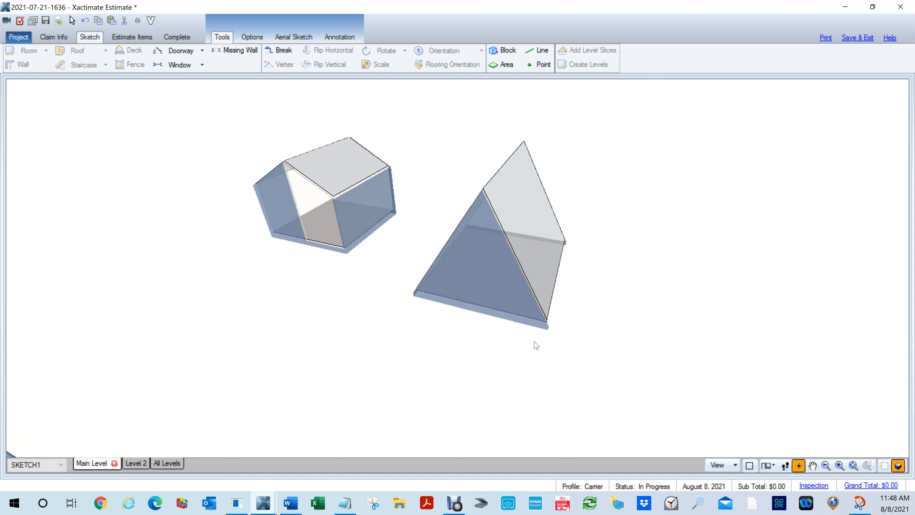
key(F8)
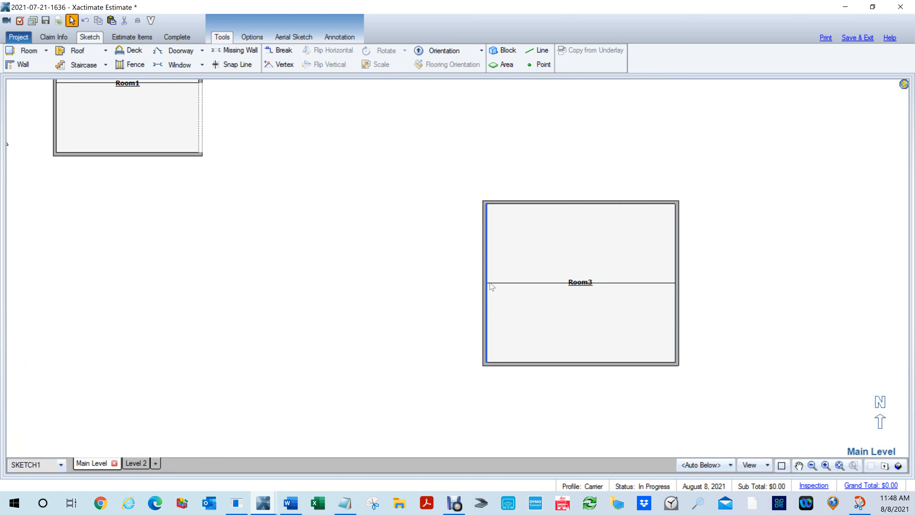
key(e)
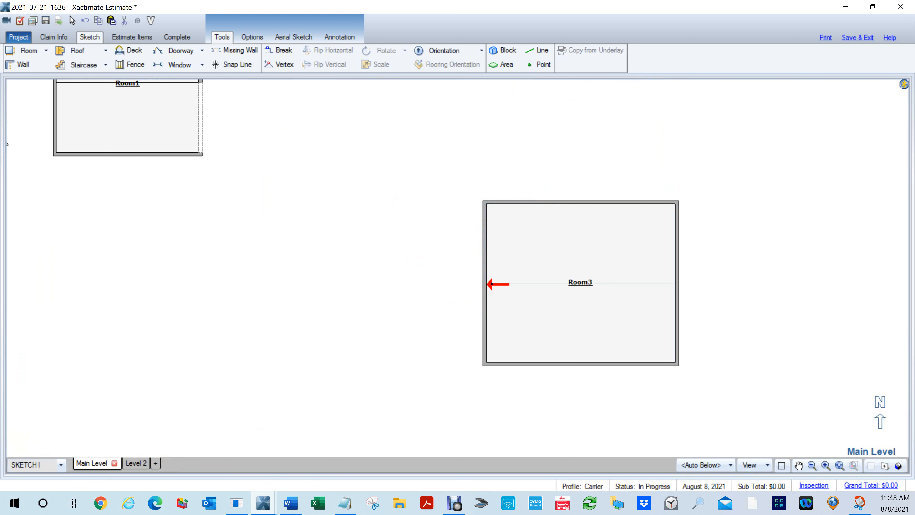
click(491, 283)
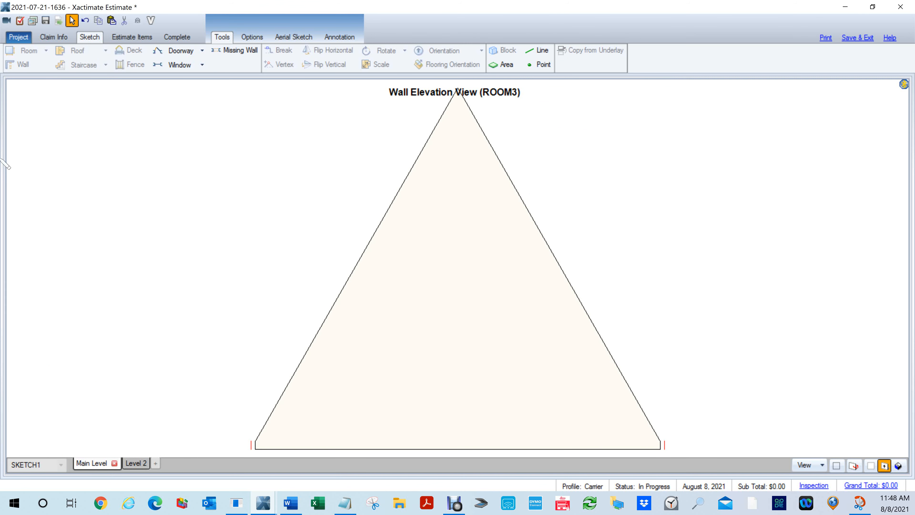
- Arrange the Snip & Sketch Front Elevation drawing side by side with the Xactimate wall elevation
mouse_move(0, 152)
mouse_down()
mouse_move(223, 170)
mouse_move(307, 66)
mouse_move(287, 15)
mouse_move(341, 42)
mouse_move(343, 32)
mouse_up()
key(super+Left)
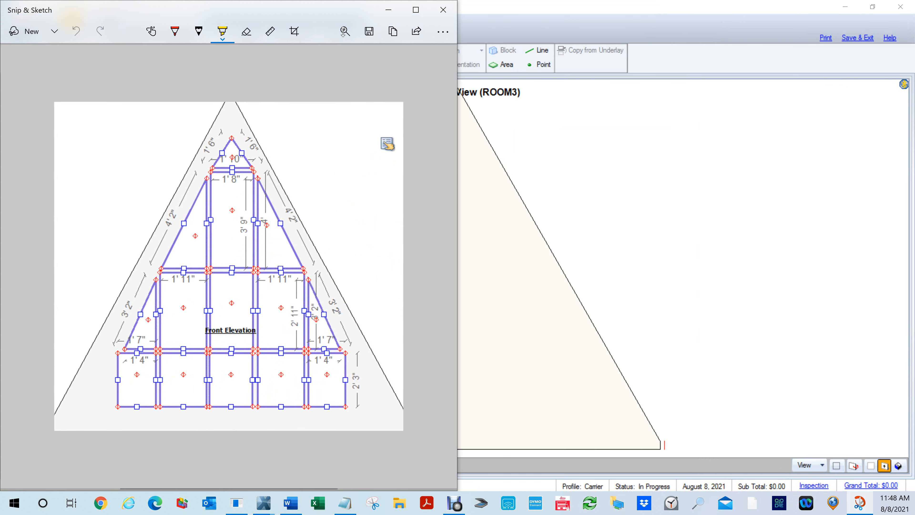
click(523, 123)
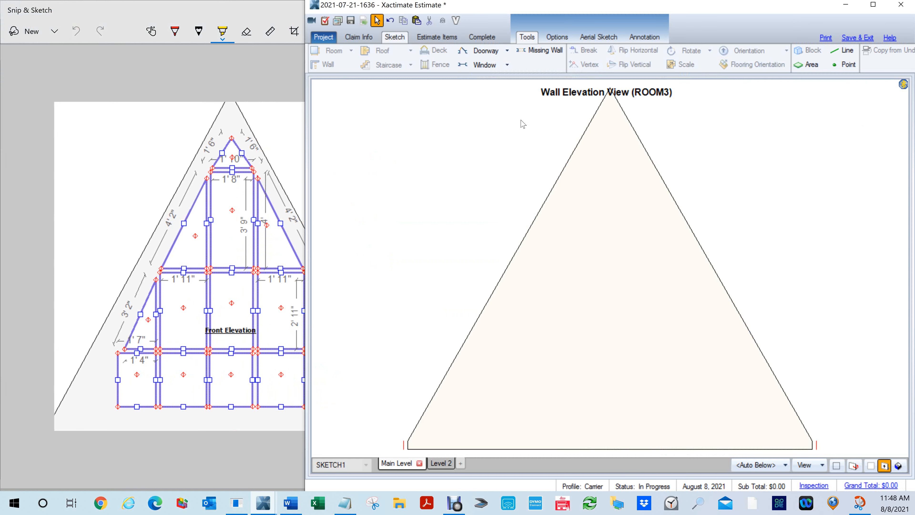
key(super+Right)
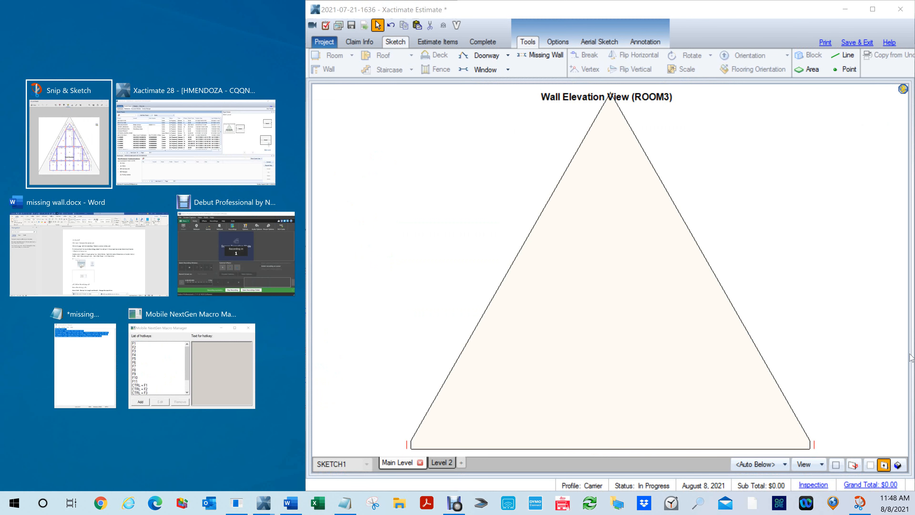
click(60, 144)
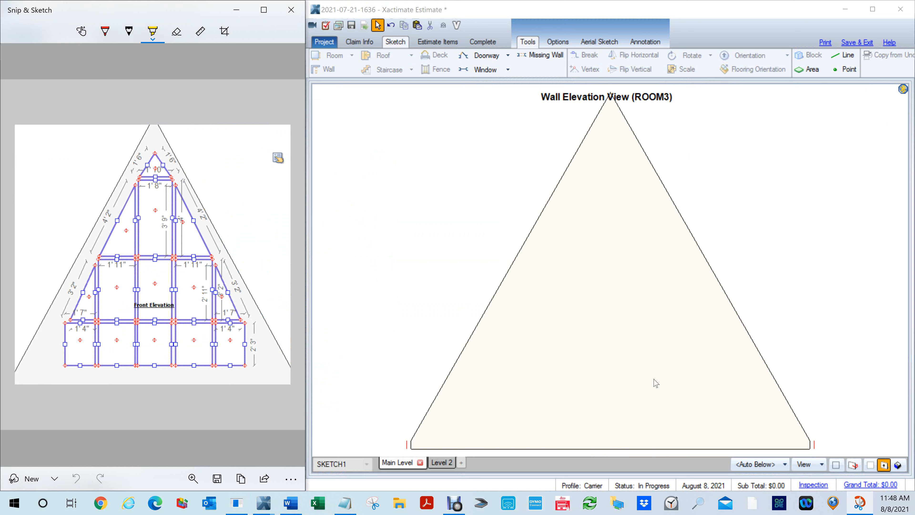
click(770, 298)
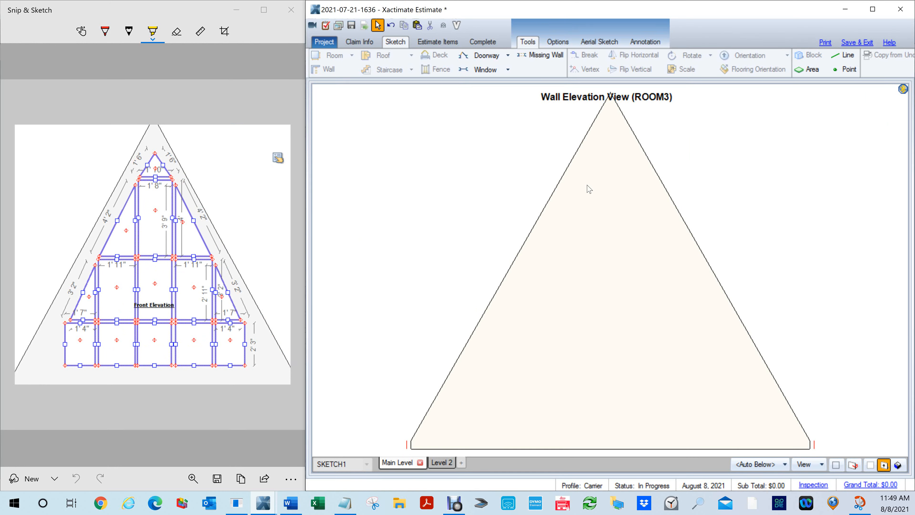
- Draw a tall window about 2' 3" wide and 11' high near the middle of the gable wall
key(w)
drag(580, 166, 646, 449)
drag(644, 307, 638, 306)
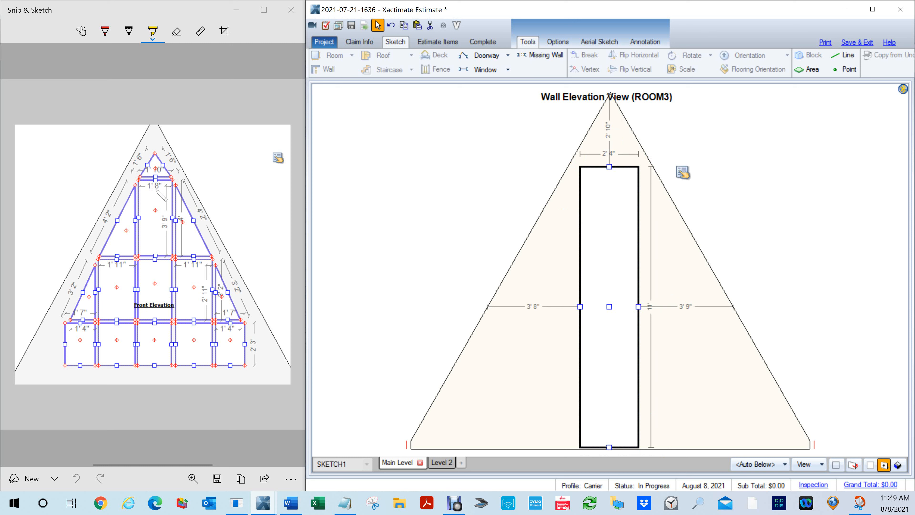
scroll(174, 205, up, 3)
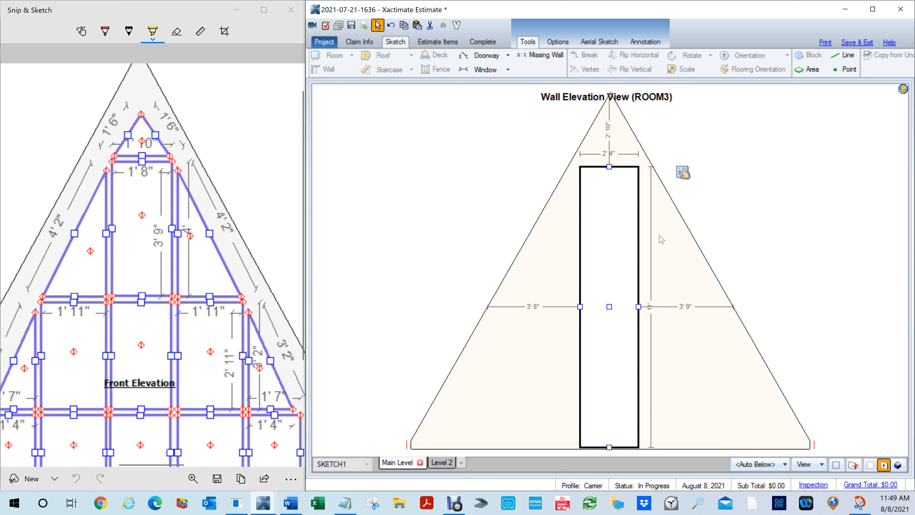
drag(638, 307, 636, 306)
- Set the window's width to 1' 10"
mouse_move(695, 172)
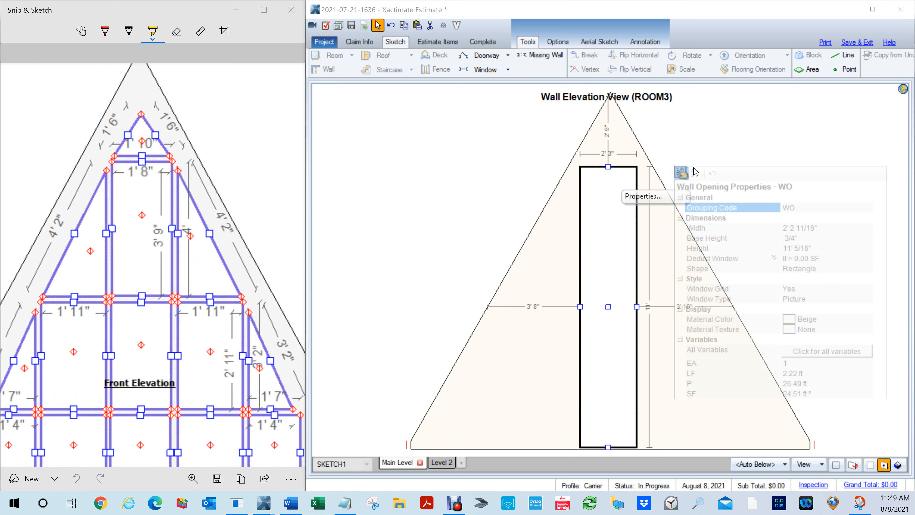
click(798, 232)
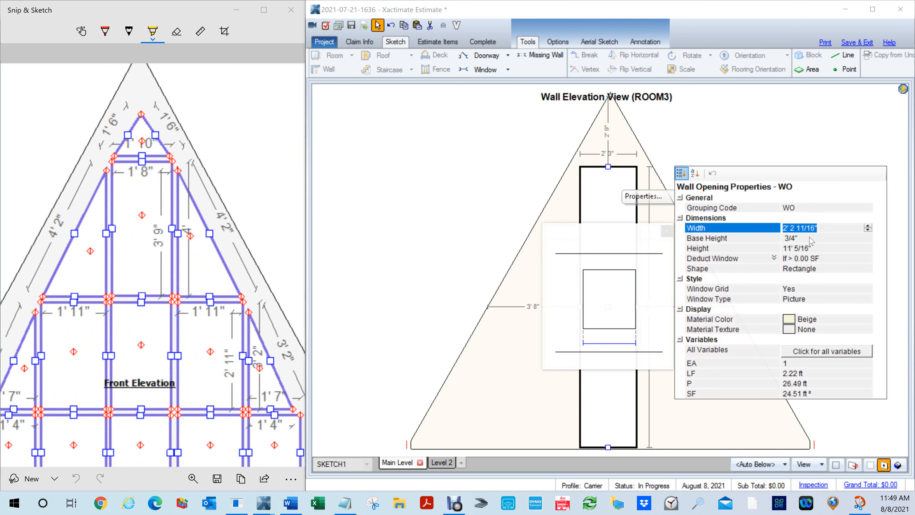
text(1,10)
key(Return)
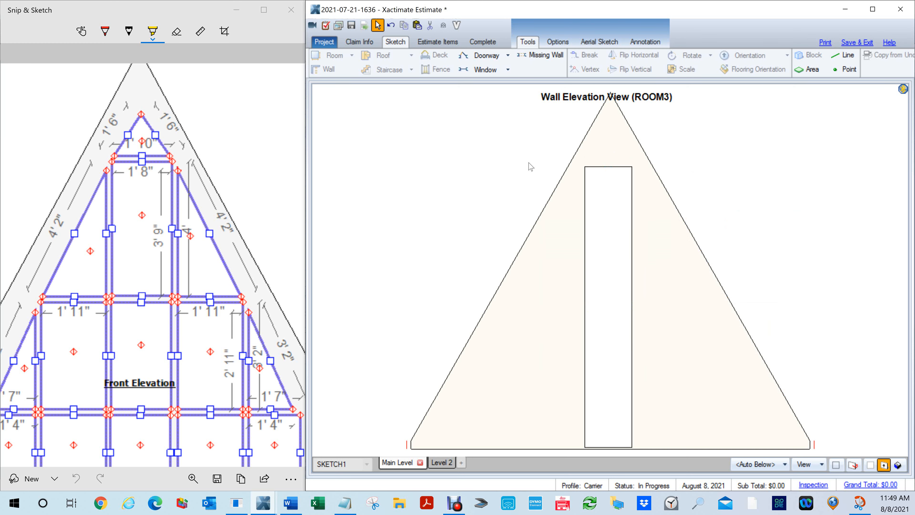
- Centre the window in the gable and reshape it to about 3' 1" high with its sill about 7" above the floor
drag(607, 166, 606, 134)
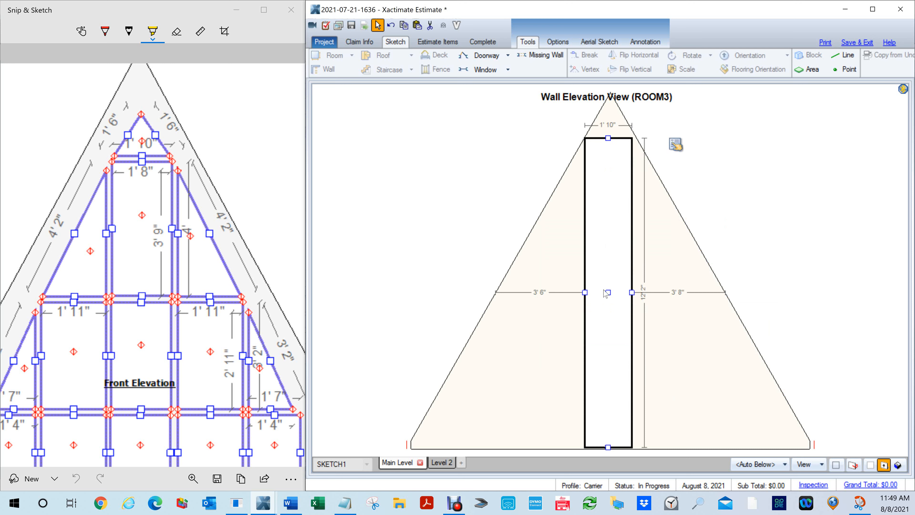
drag(607, 291, 610, 292)
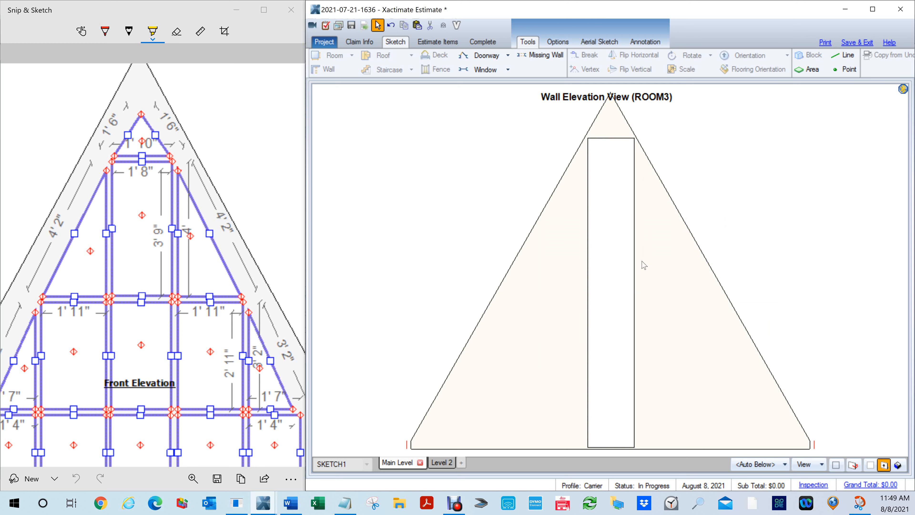
click(612, 334)
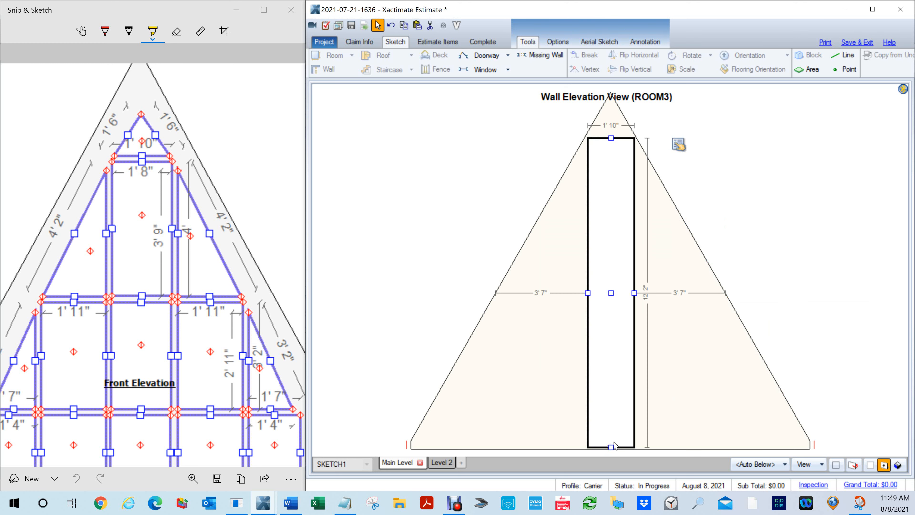
drag(610, 448, 610, 433)
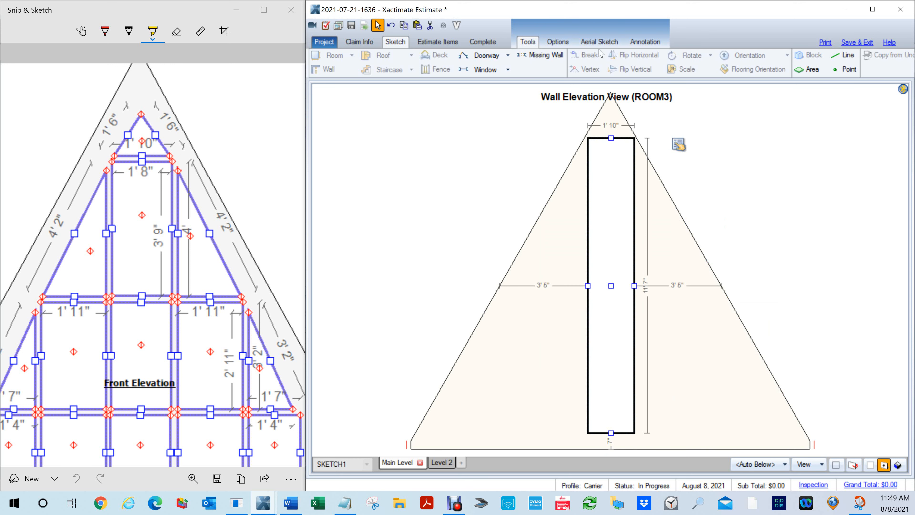
drag(611, 139, 611, 352)
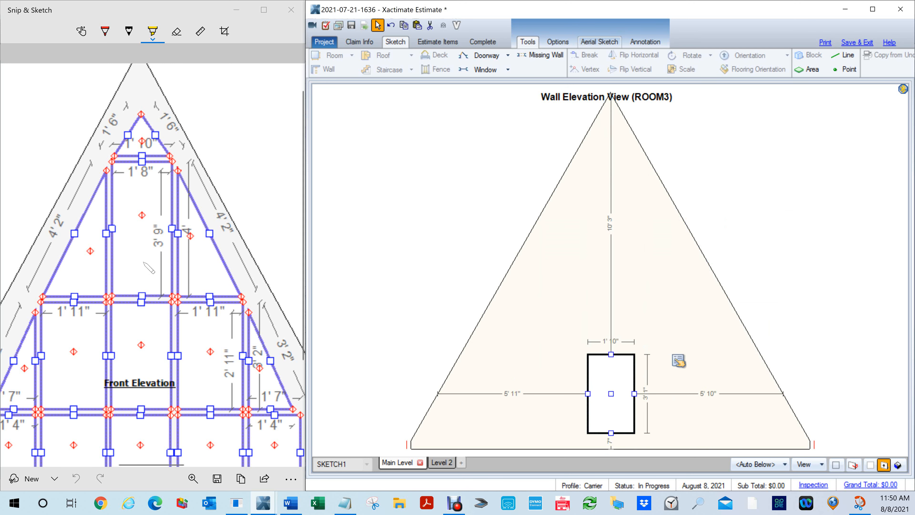
- Check the bottom-row height in the Front Elevation drawing and set the window's height to 2' 3"
scroll(147, 264, down, 4)
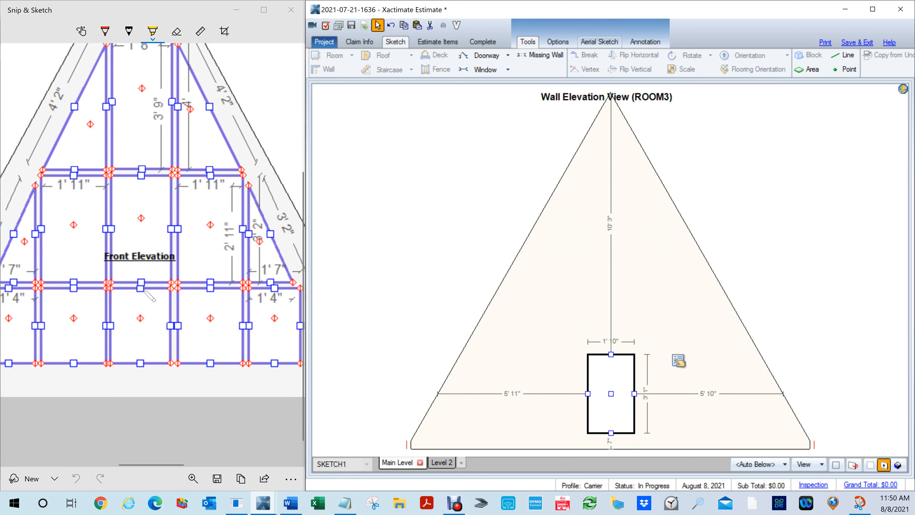
scroll(145, 290, down, 1)
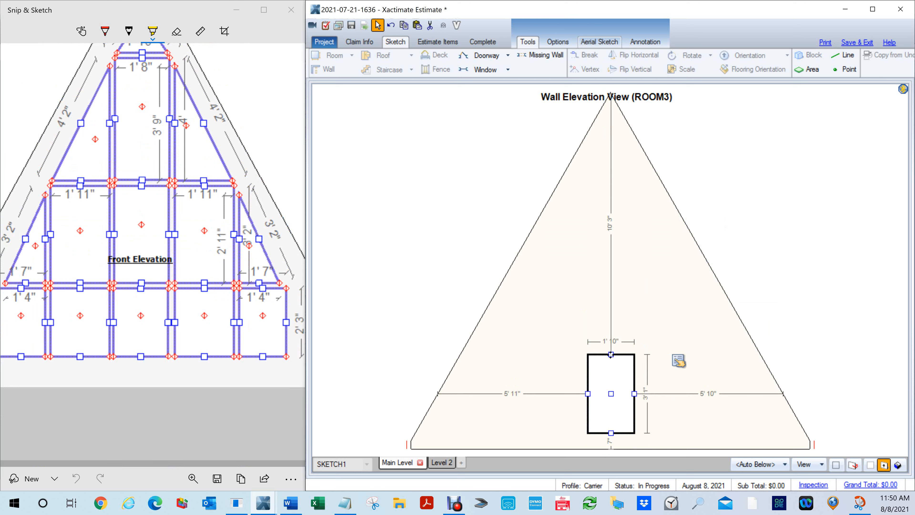
click(678, 361)
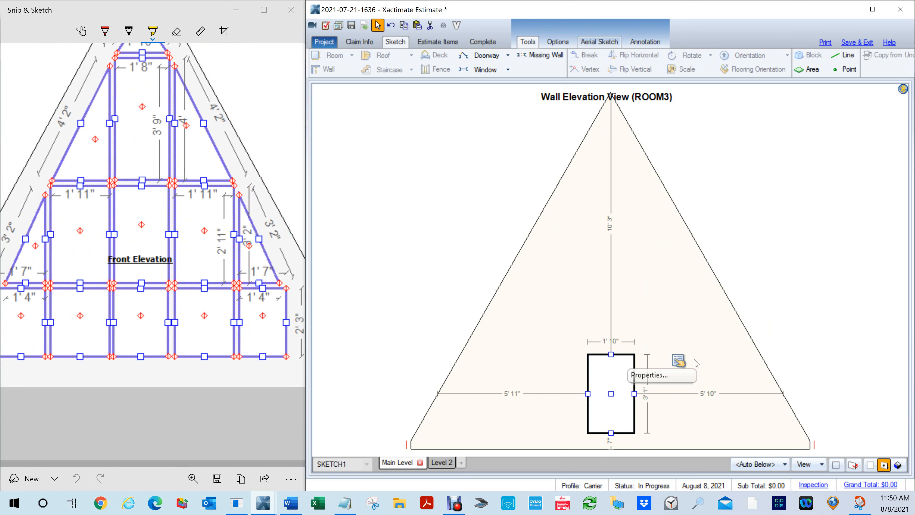
click(679, 376)
click(802, 330)
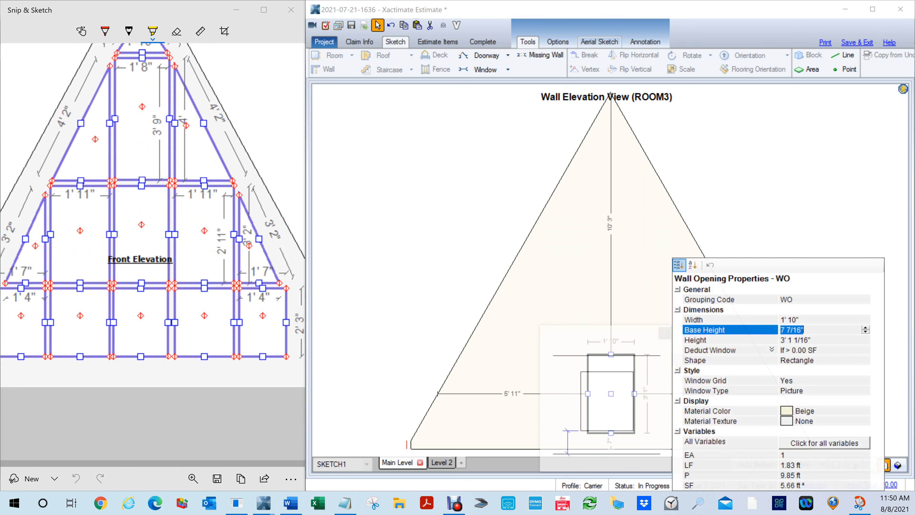
click(809, 340)
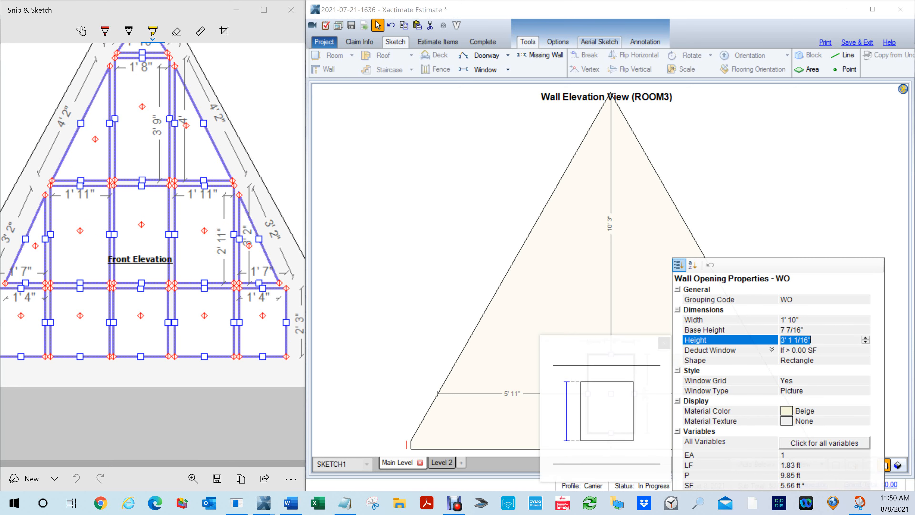
text(2'3)
key(Return)
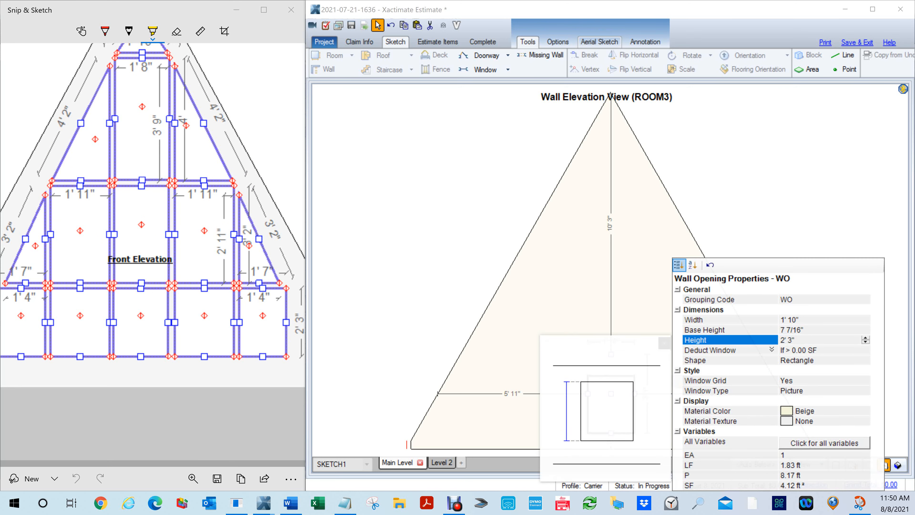
click(398, 236)
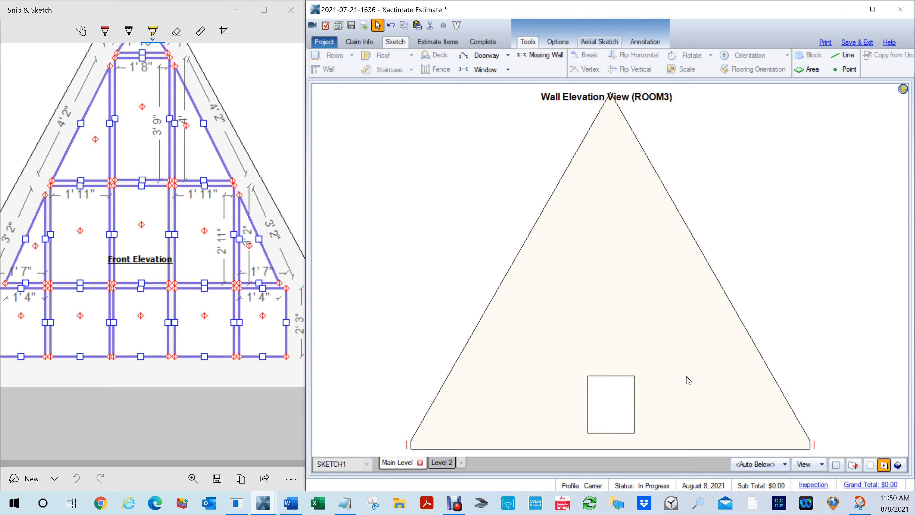
- Copy the bottom window directly above itself and set the copy's height to 3' 2"
click(615, 408)
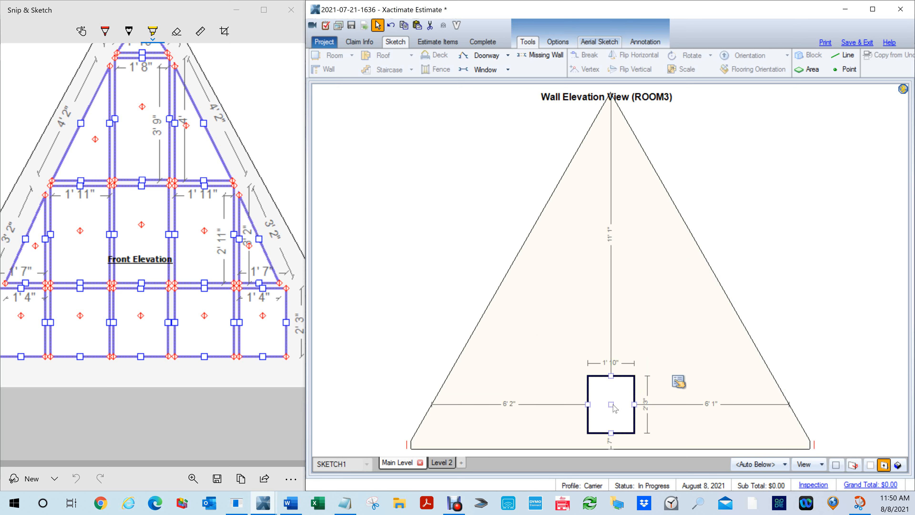
drag(615, 408, 587, 314)
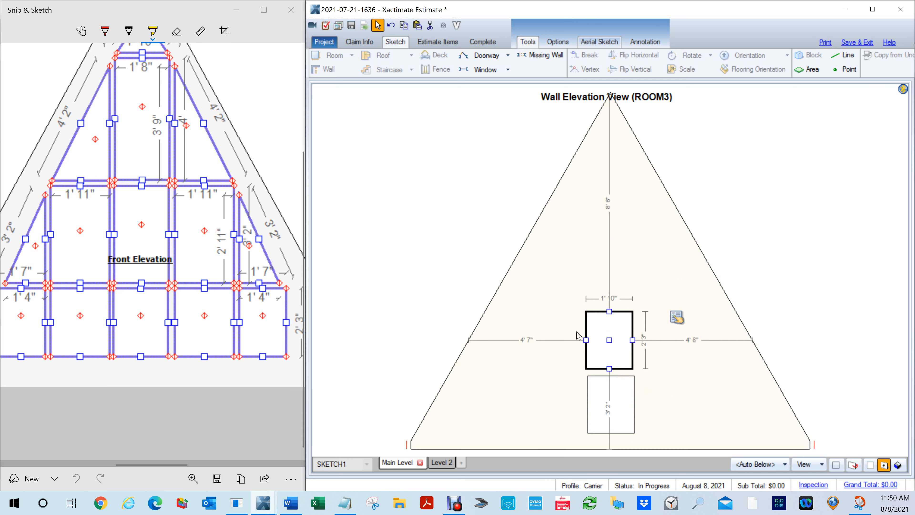
drag(608, 311, 608, 296)
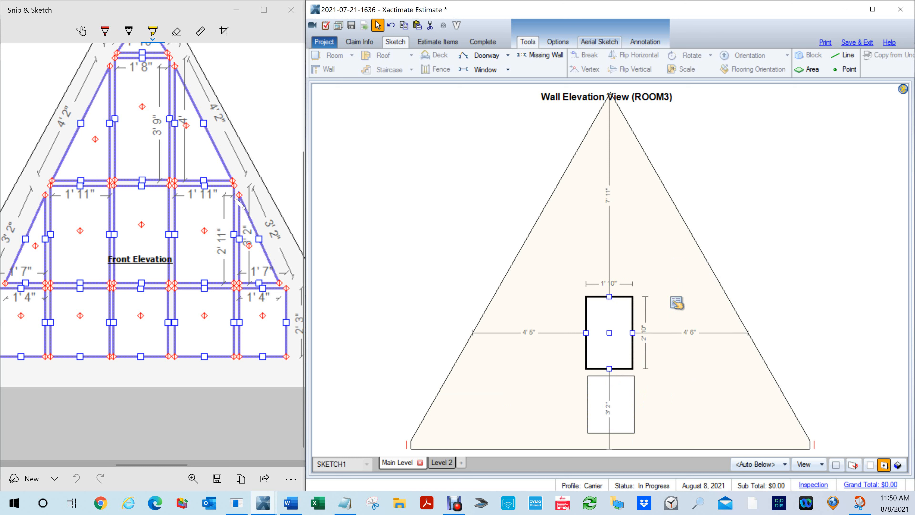
click(676, 302)
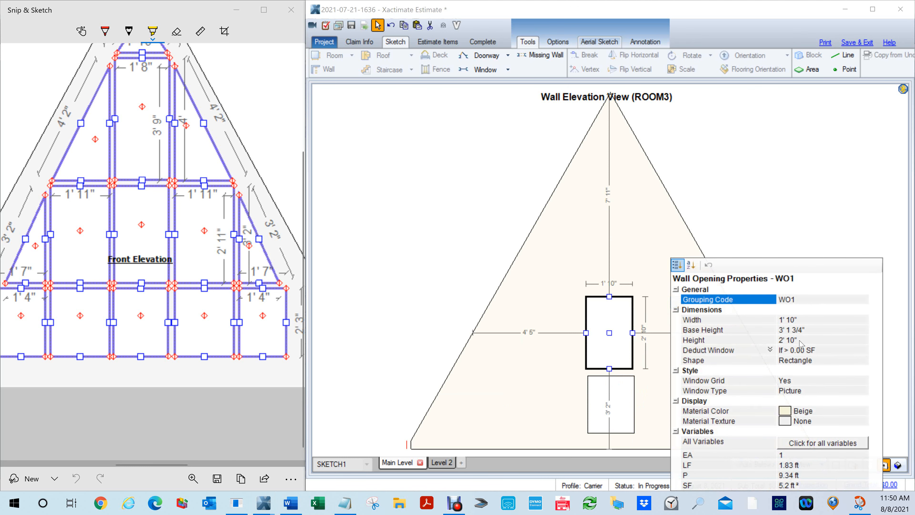
click(795, 339)
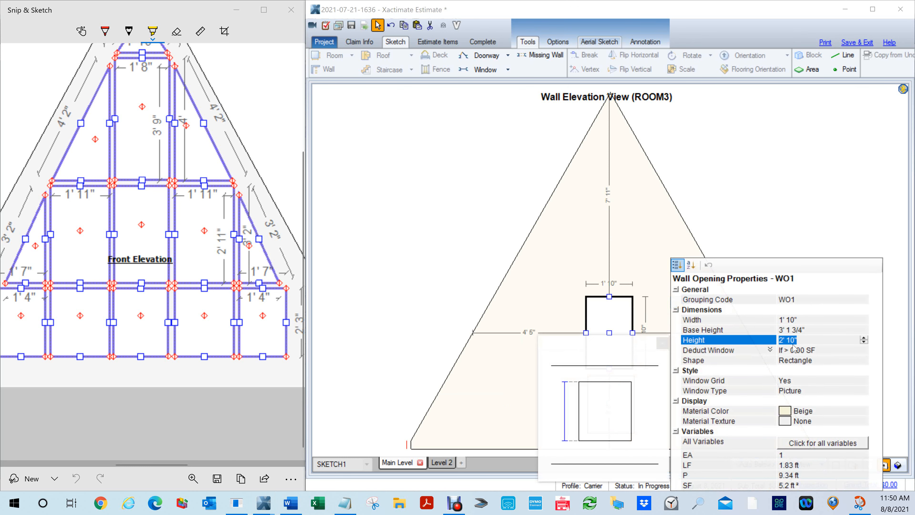
text(3,2)
key(Return)
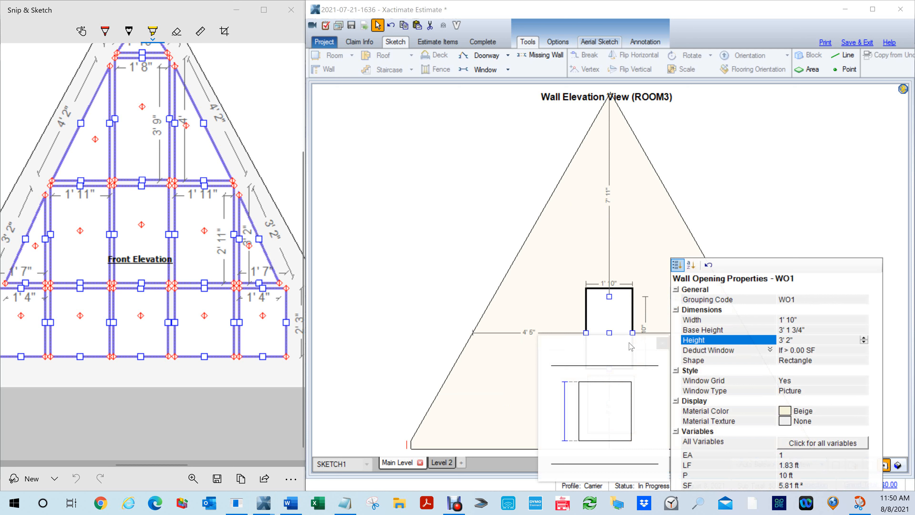
- Copy the middle window directly above itself and set the copy's height to 4'
click(622, 305)
drag(622, 305, 607, 193)
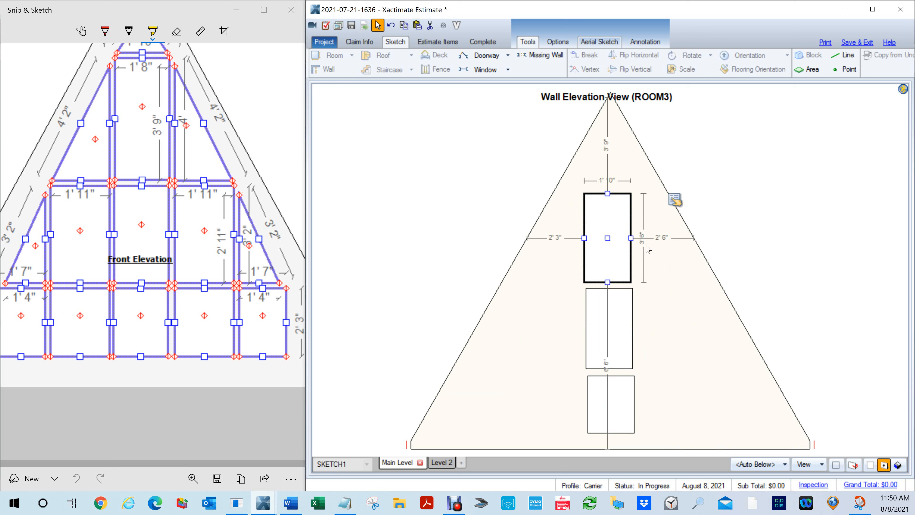
click(675, 199)
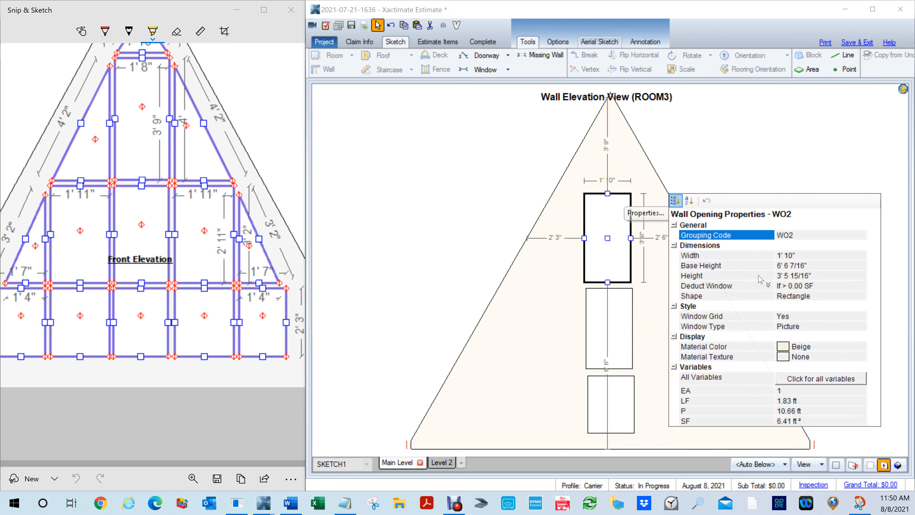
click(794, 276)
text(4')
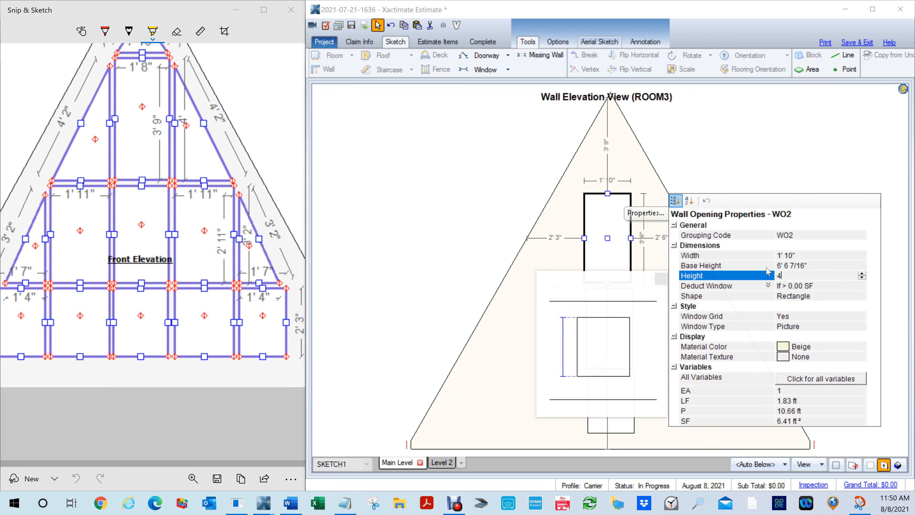
key(Return)
click(721, 107)
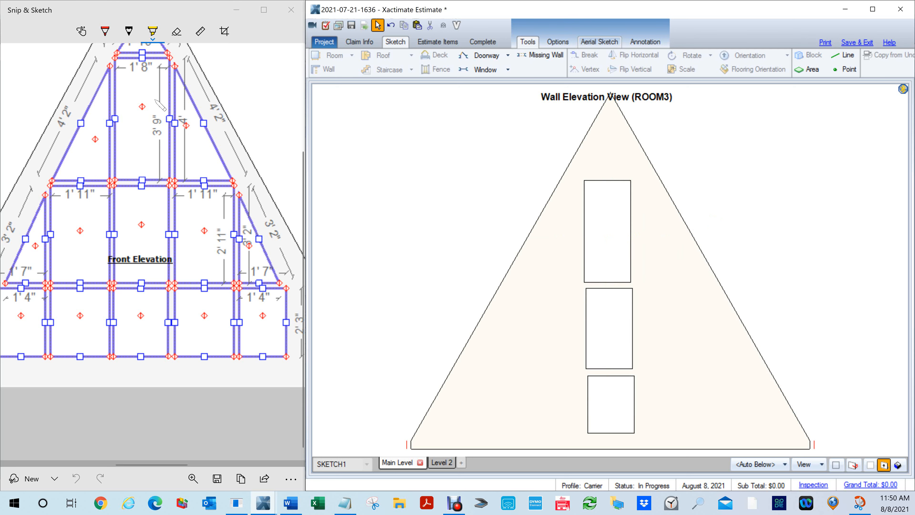
click(245, 99)
drag(237, 87, 248, 197)
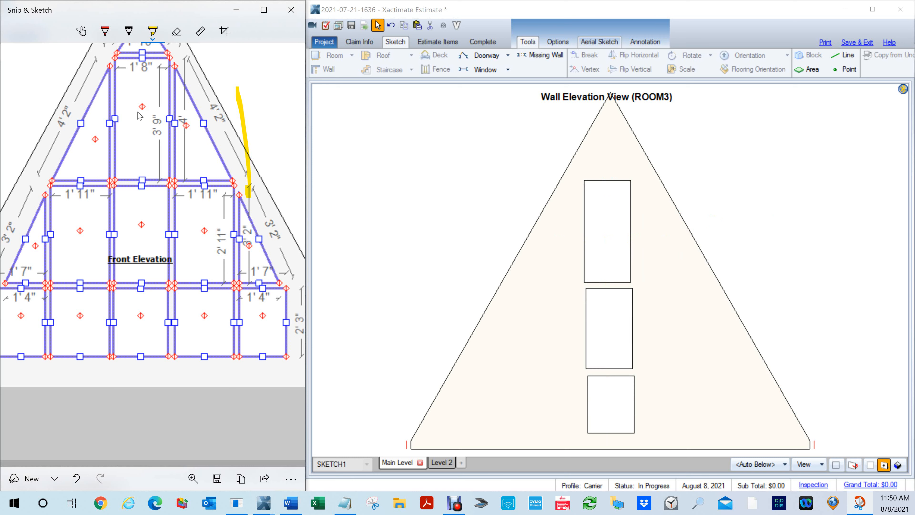
scroll(145, 109, up, 3)
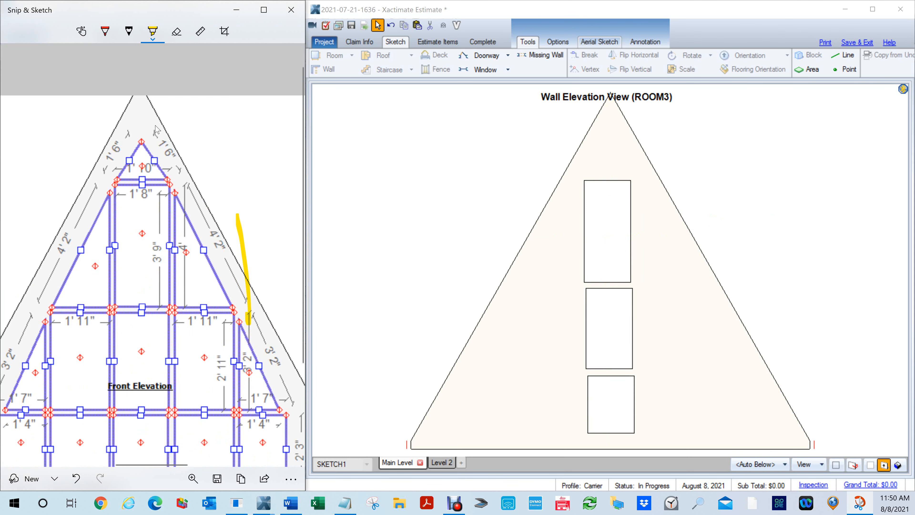
key(ctrl+z)
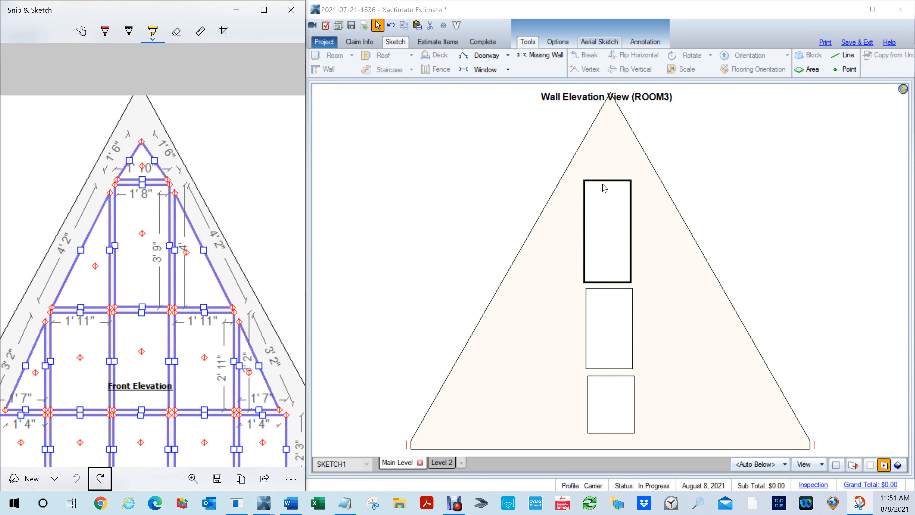
- Draw a small window in the peak above the 4' pane and widen it to about 1' 7"
drag(584, 150, 628, 175)
key(Delete)
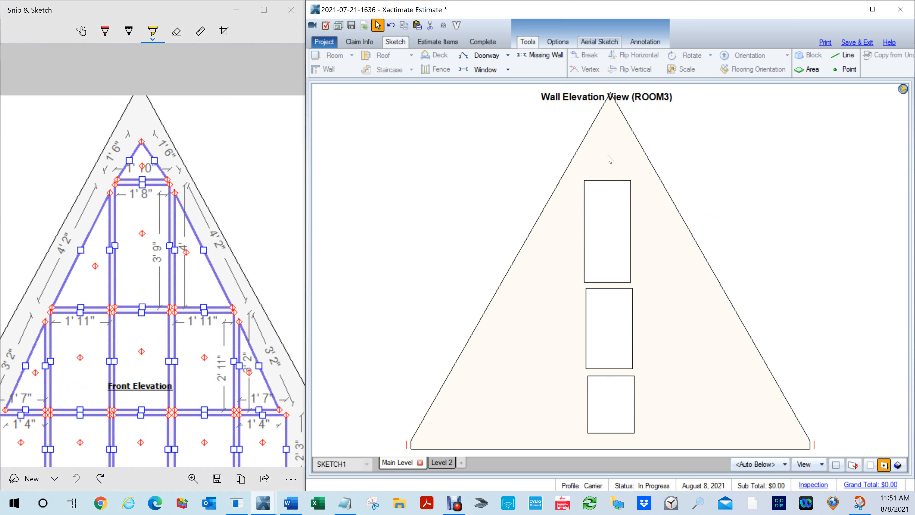
key(w)
drag(589, 155, 612, 173)
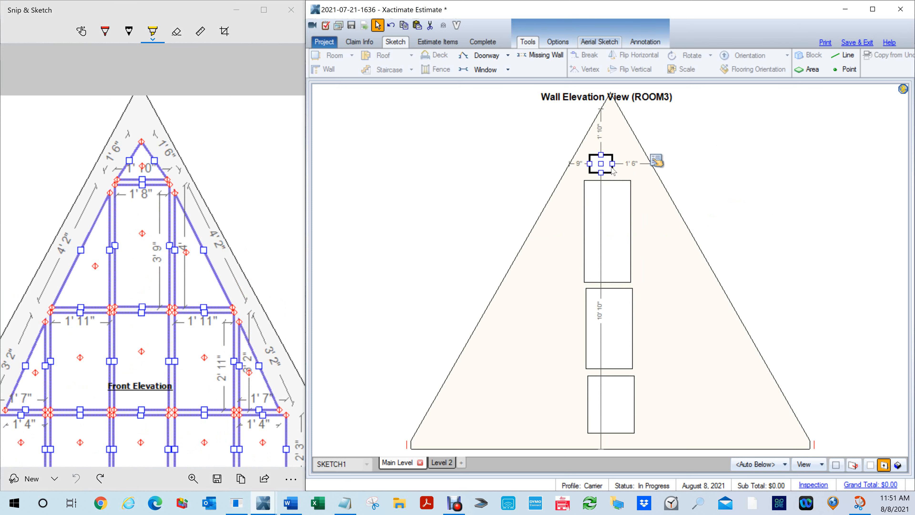
drag(612, 164, 587, 167)
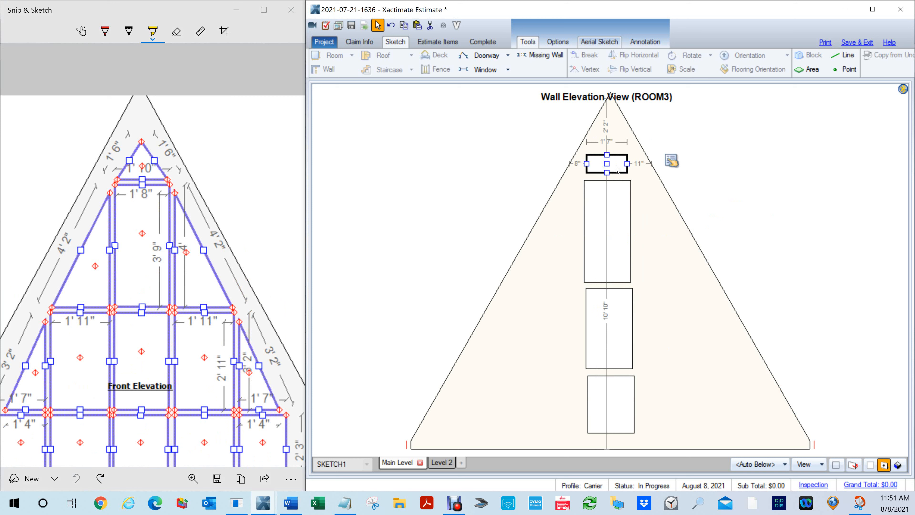
- Set the peak window's width to 1' 10"
click(670, 160)
click(627, 176)
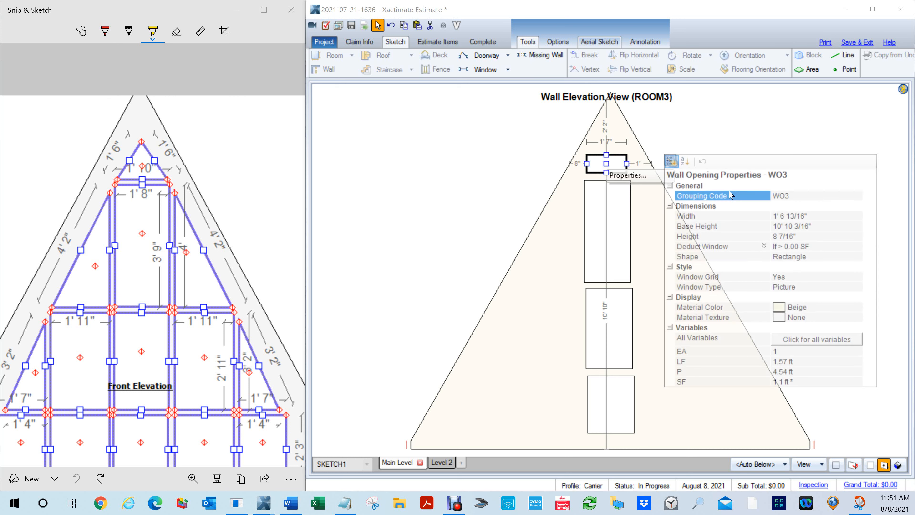
click(805, 216)
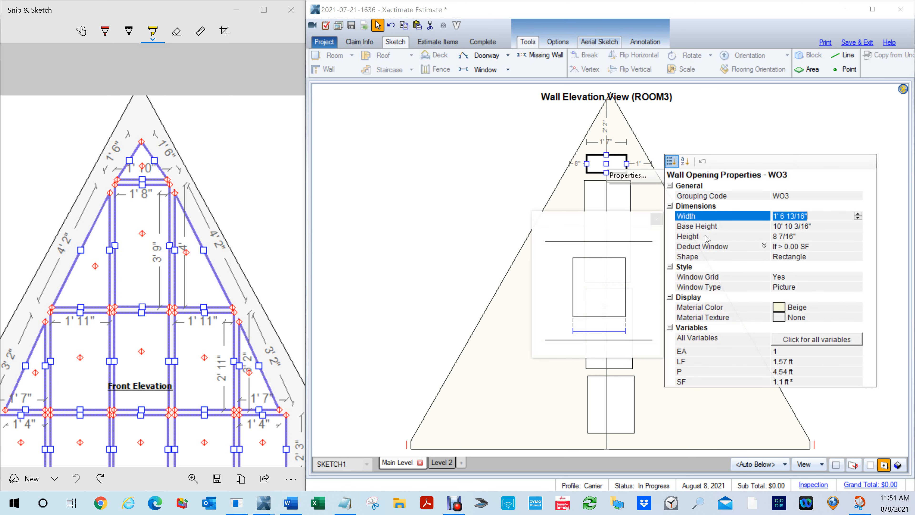
text(1' 10)
key(Return)
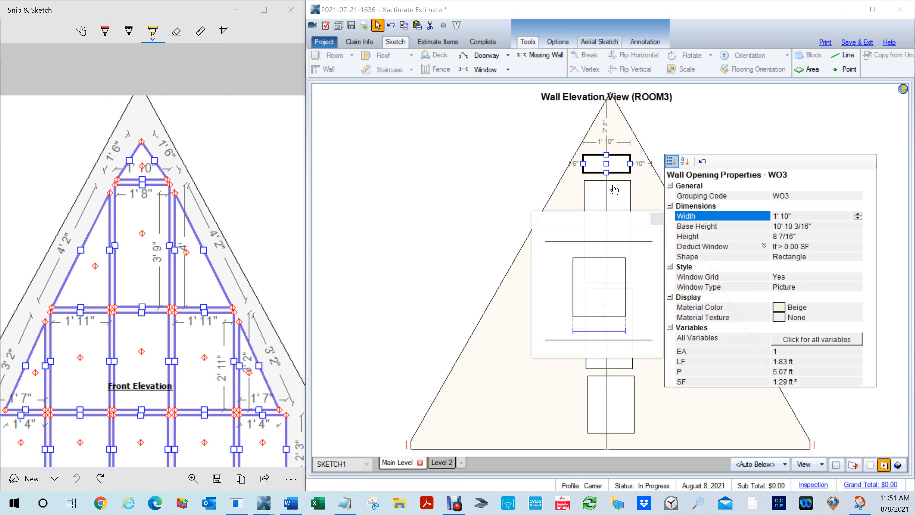
- Raise the peak window's upper edge slightly and try to set its height to 1' 10"
drag(606, 158, 606, 149)
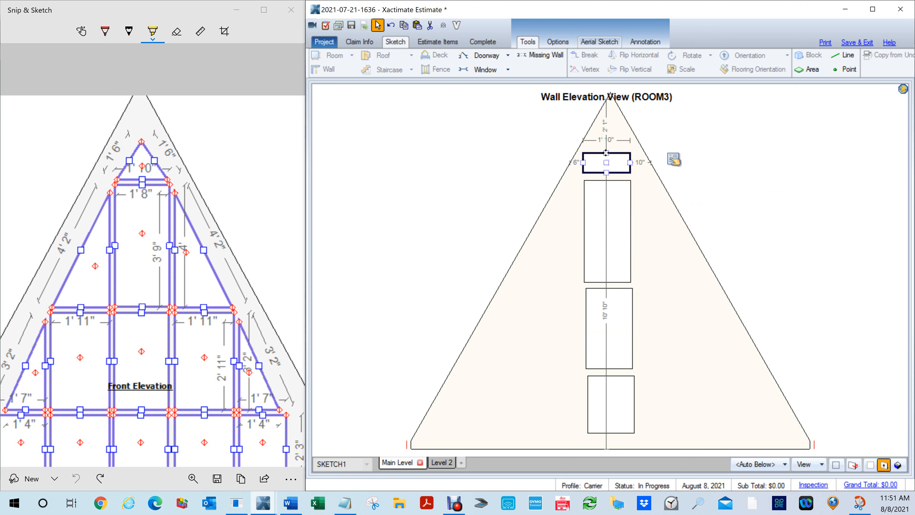
click(673, 158)
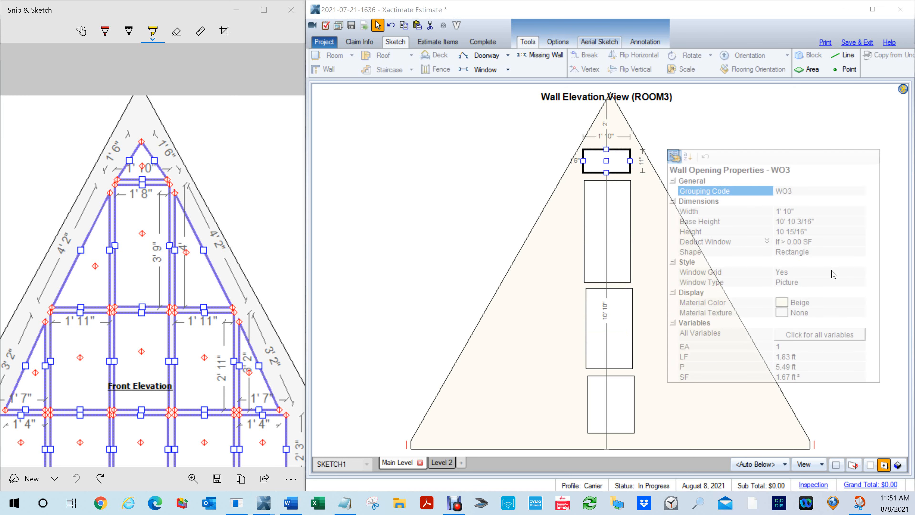
click(808, 232)
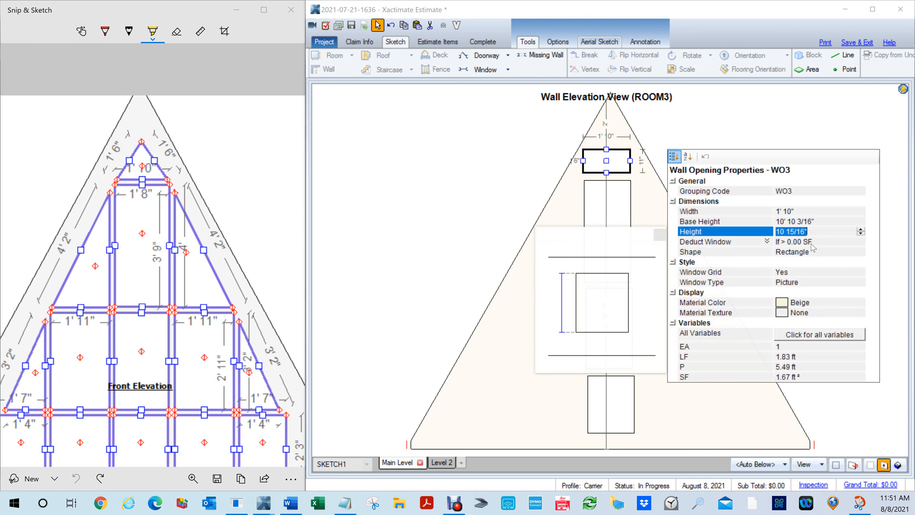
text(1'10)
key(Return)
key(Return)
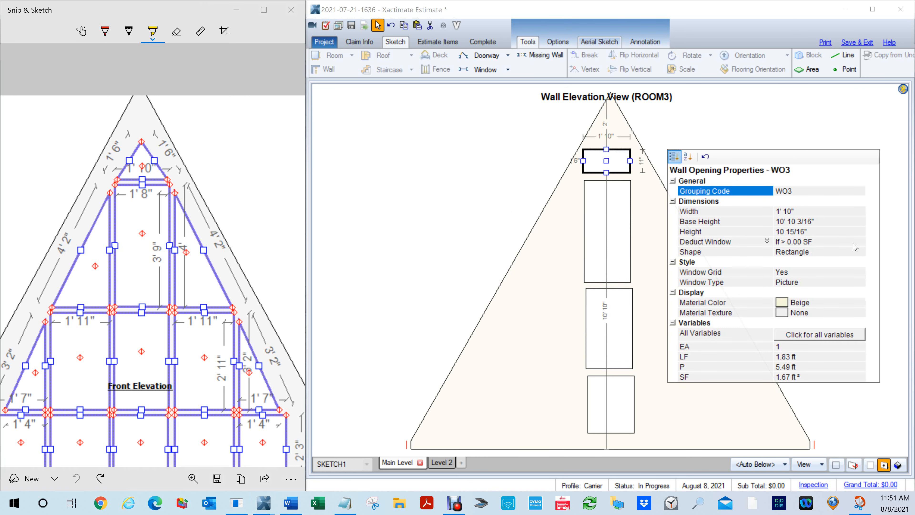
- Stretch the peak window upward to about 1' 3" high and compare it with the Front Elevation drawing
click(682, 140)
click(610, 149)
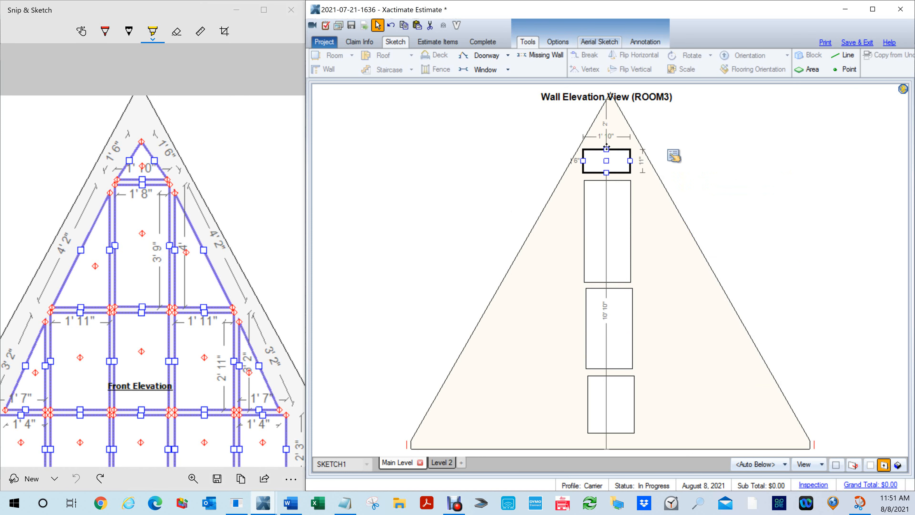
drag(606, 149, 613, 140)
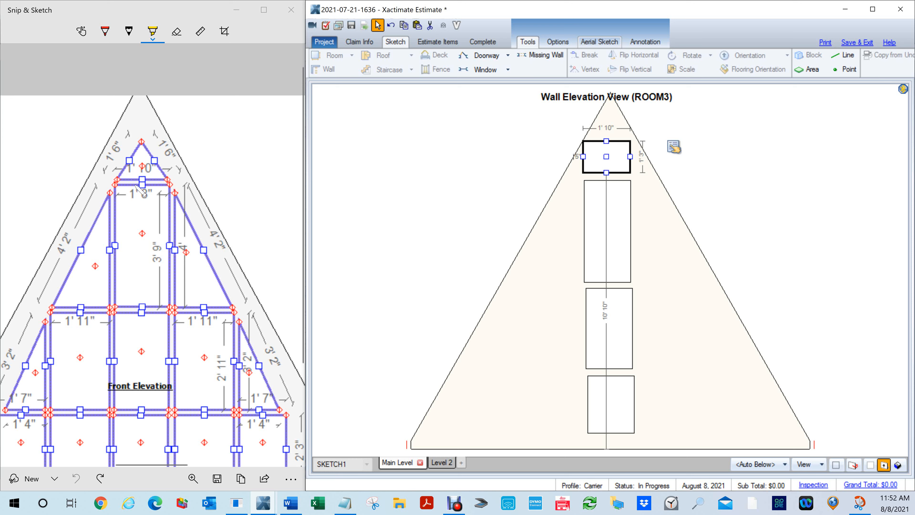
scroll(137, 187, up, 2)
scroll(140, 186, down, 3)
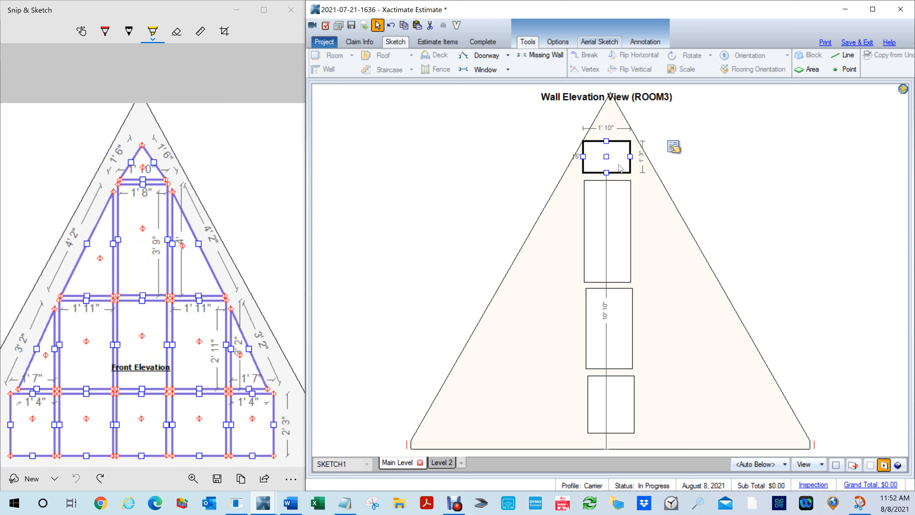
- Change the peak window's shape from Rectangle to Triangle
click(609, 156)
click(673, 147)
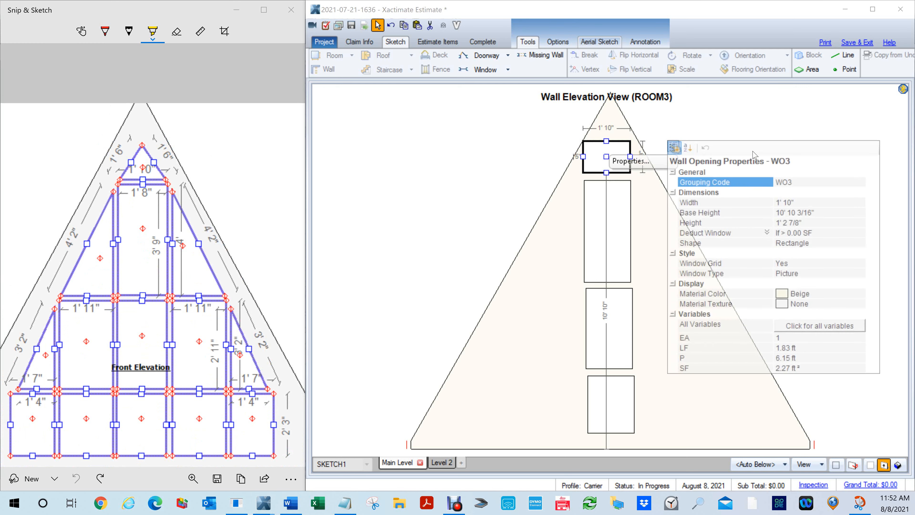
click(798, 243)
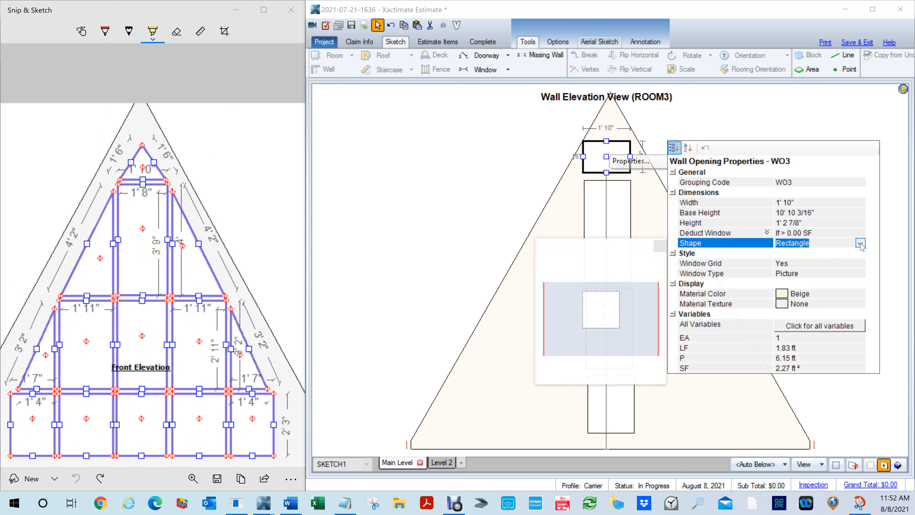
click(798, 243)
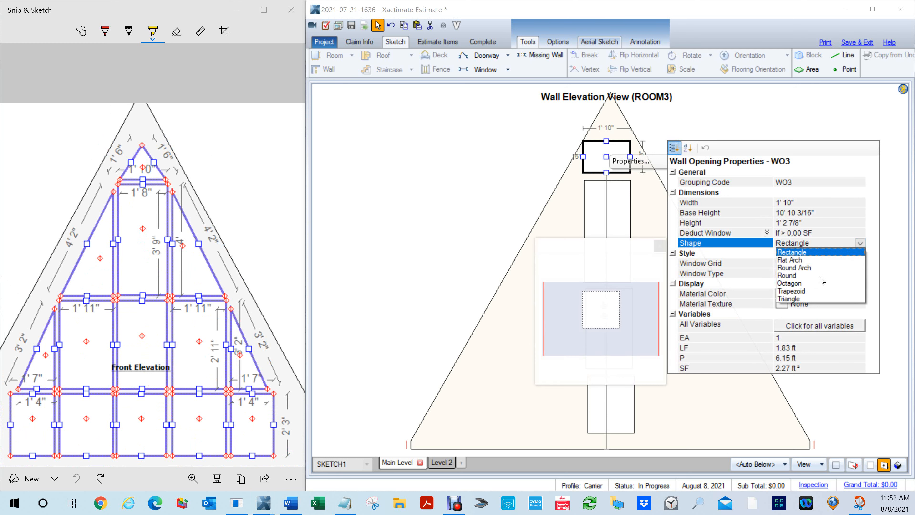
click(806, 299)
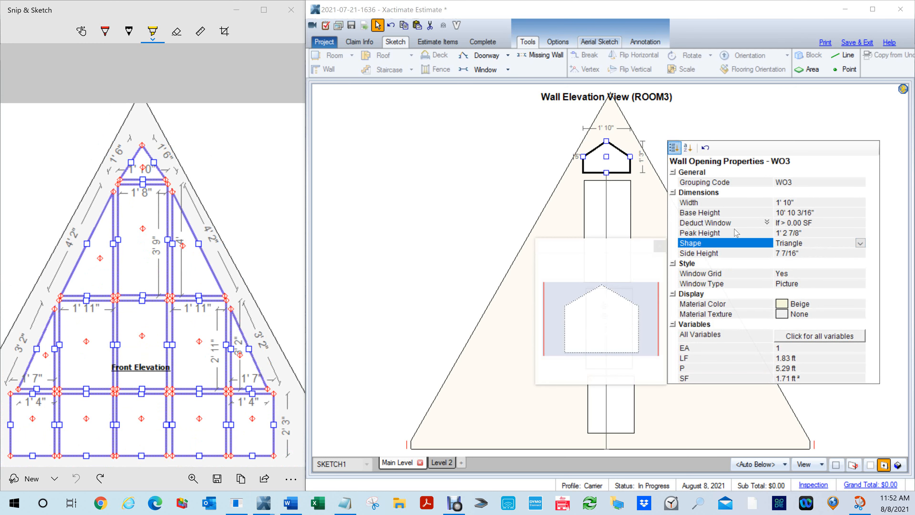
- Try a peak height of 0 for the triangular window
click(809, 234)
double_click(809, 235)
double_click(809, 234)
text(0)
click(468, 176)
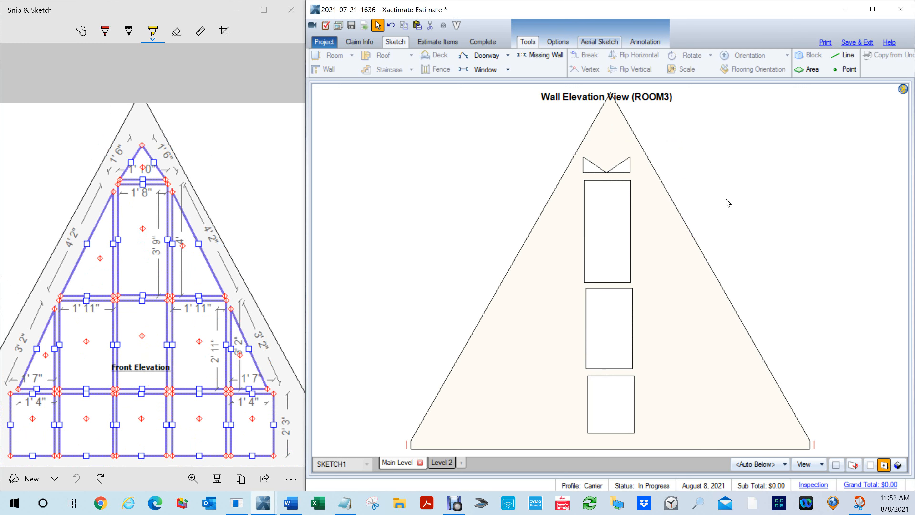
- Set the triangular window's side height to 0"
click(617, 167)
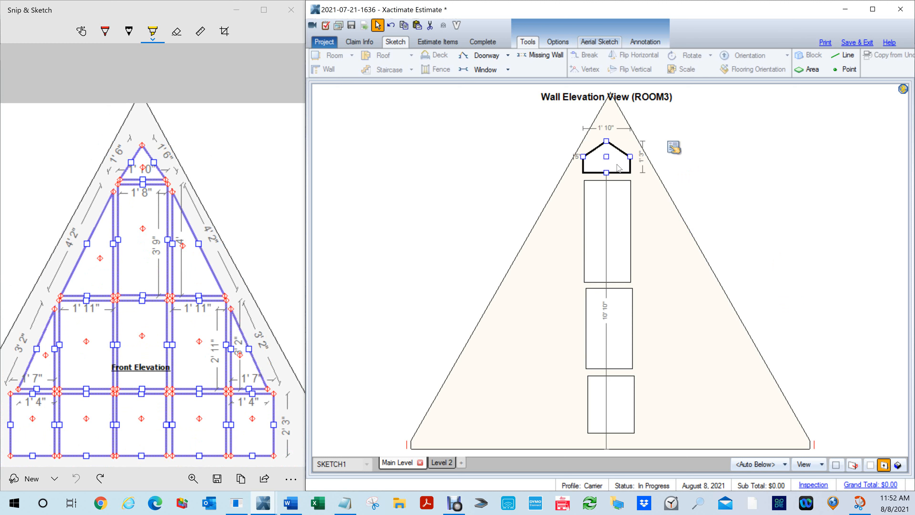
click(673, 148)
click(630, 170)
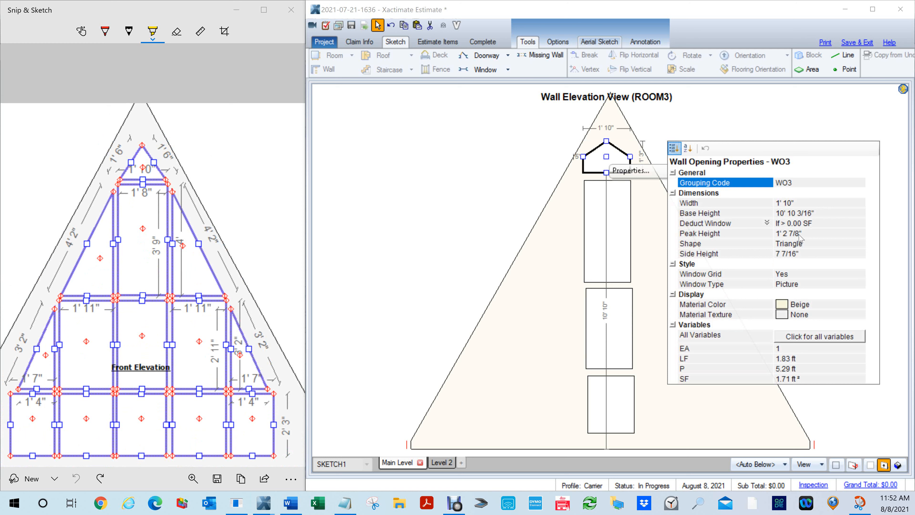
click(798, 253)
text(0)
key(Return)
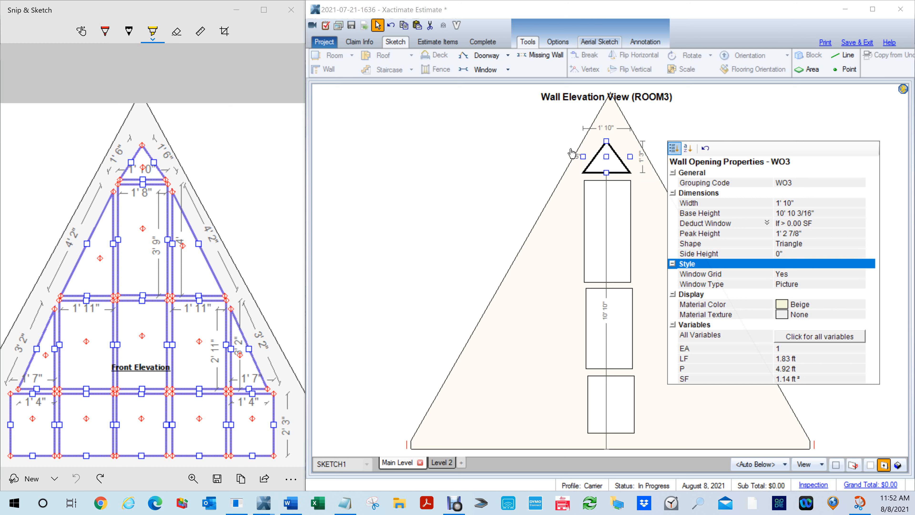
click(536, 139)
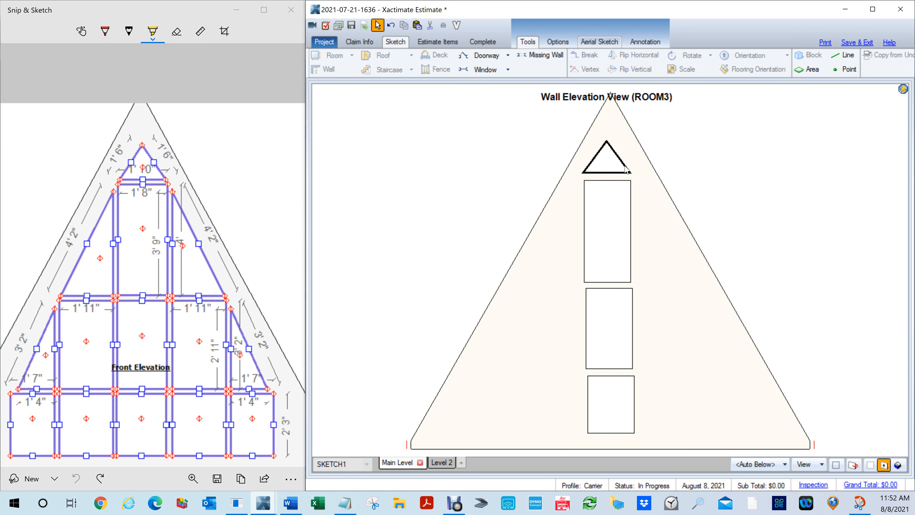
- Reshape the triangular window by moving its apex so it is about 1' 1" high
click(607, 157)
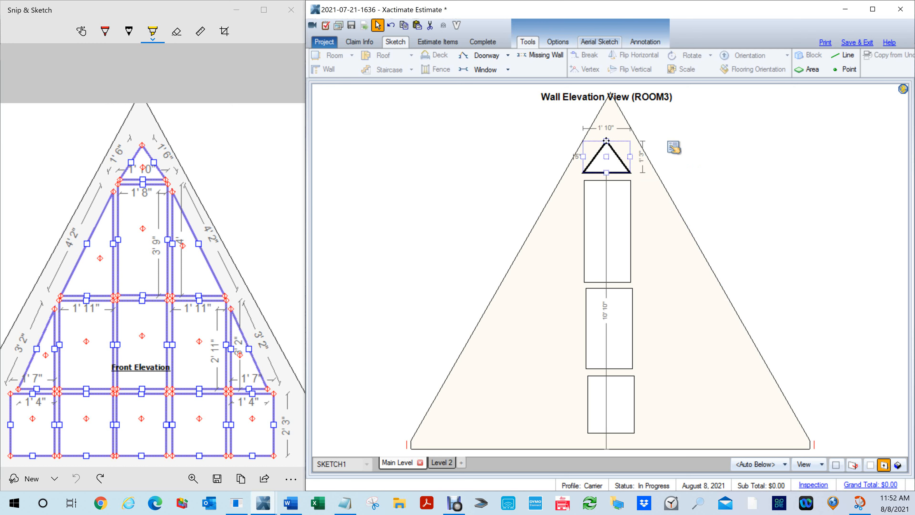
drag(606, 141, 613, 103)
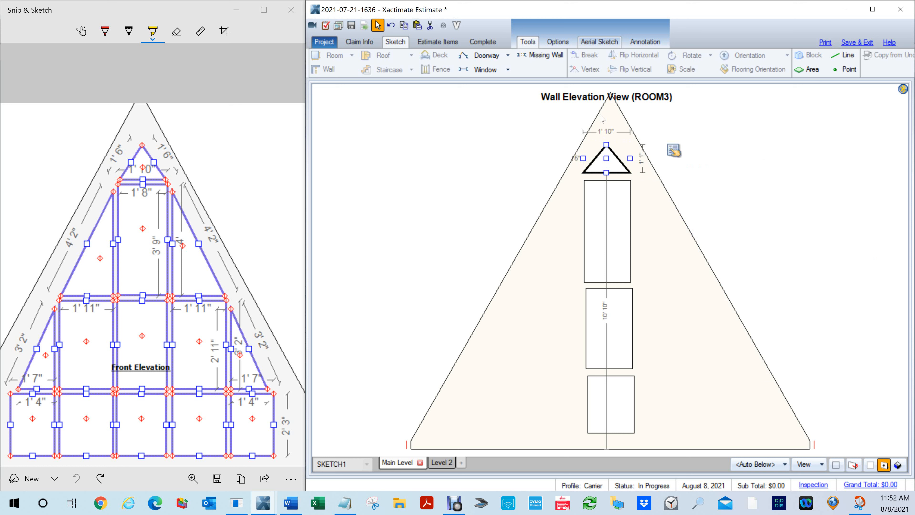
click(724, 159)
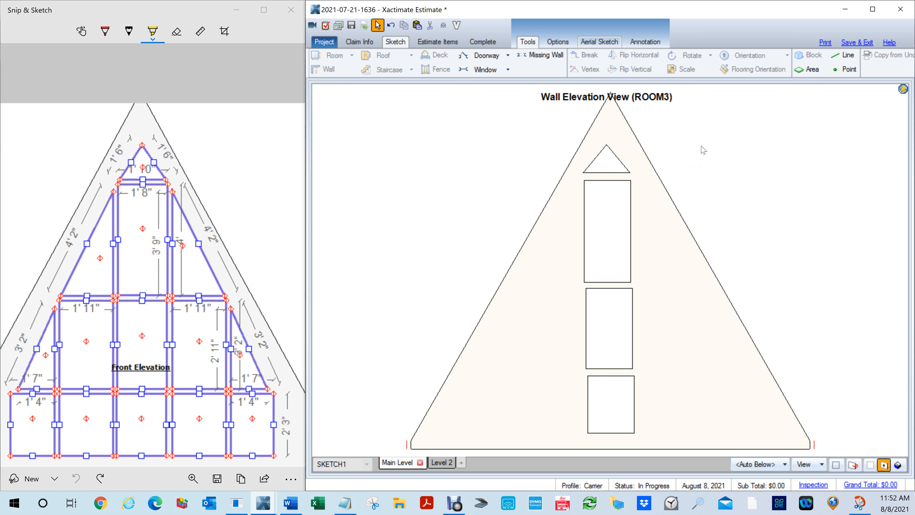
click(613, 150)
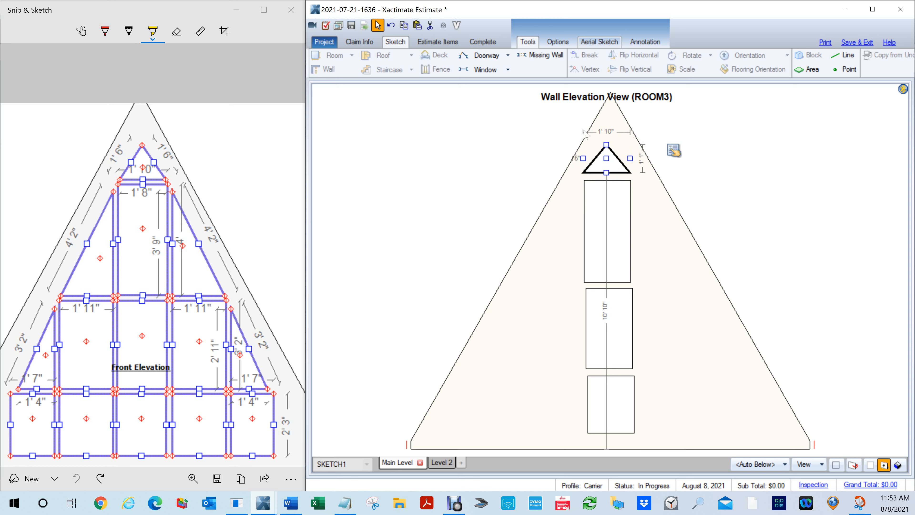
click(743, 180)
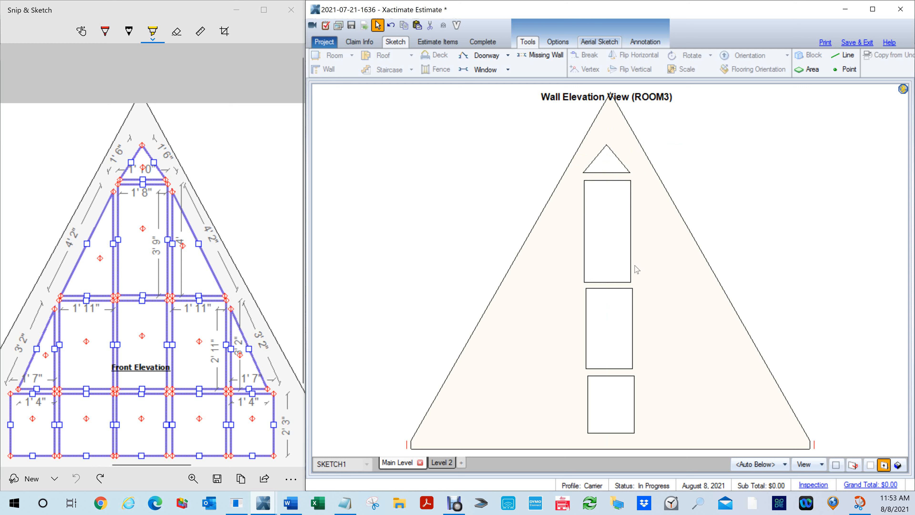
- Duplicate the bottom centre pane and place the copy to its right, level with it
click(610, 403)
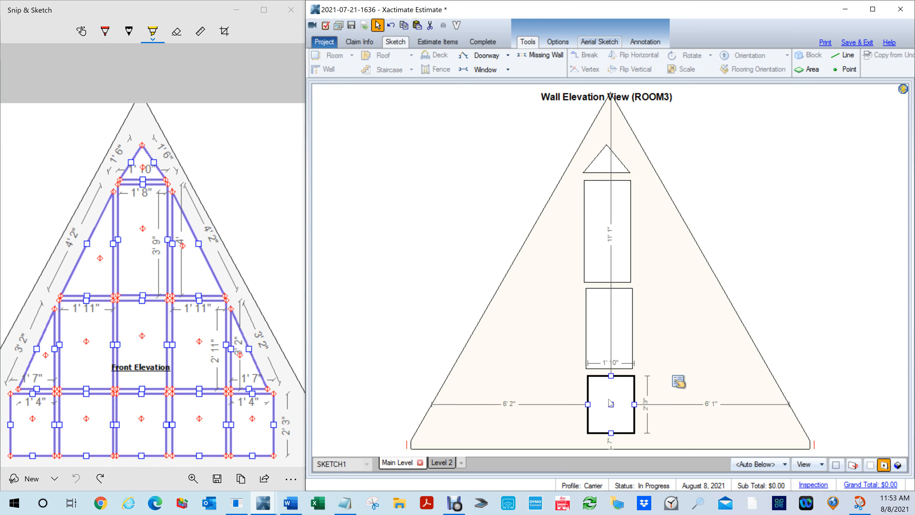
key(ctrl+c)
key(ctrl+v)
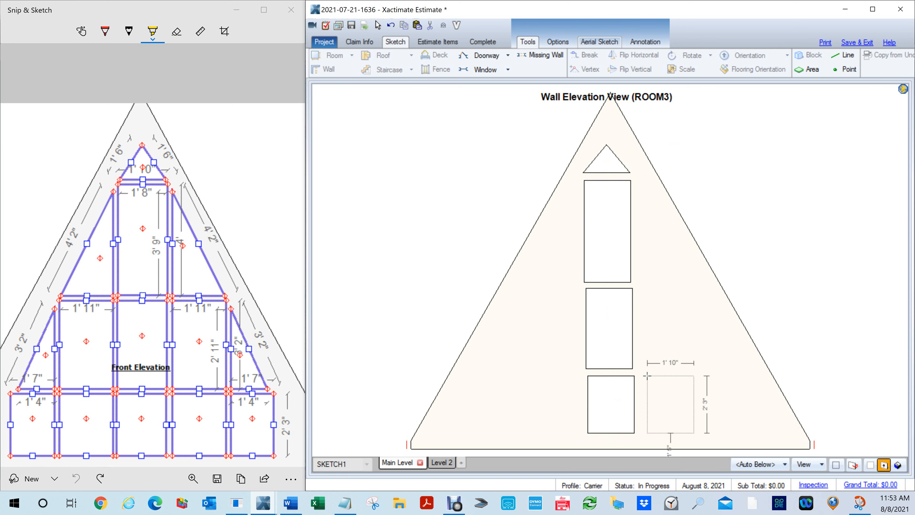
click(646, 375)
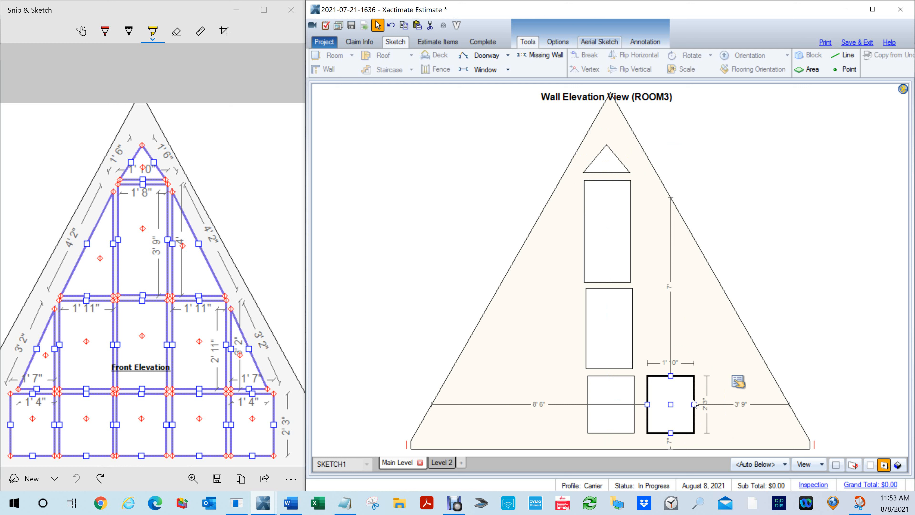
- Widen the copied bottom-row pane and set its width to 1' 11"
drag(693, 404, 695, 404)
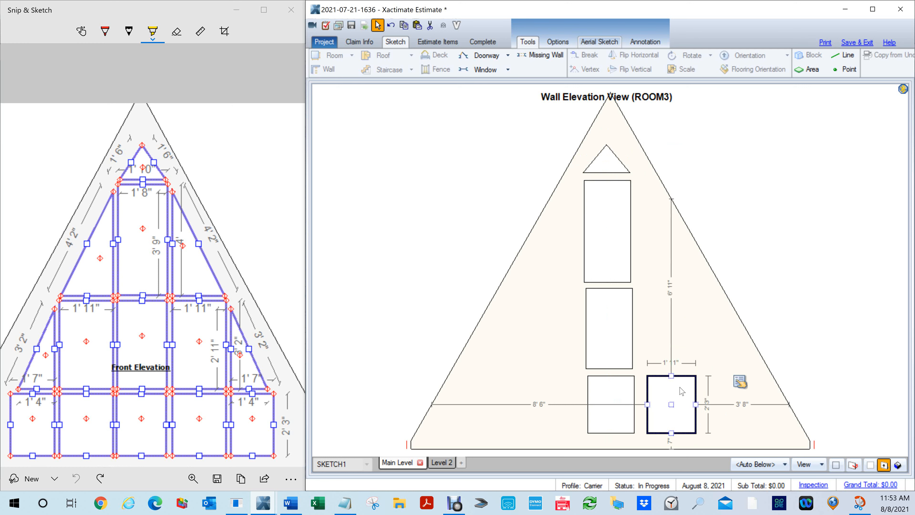
click(738, 381)
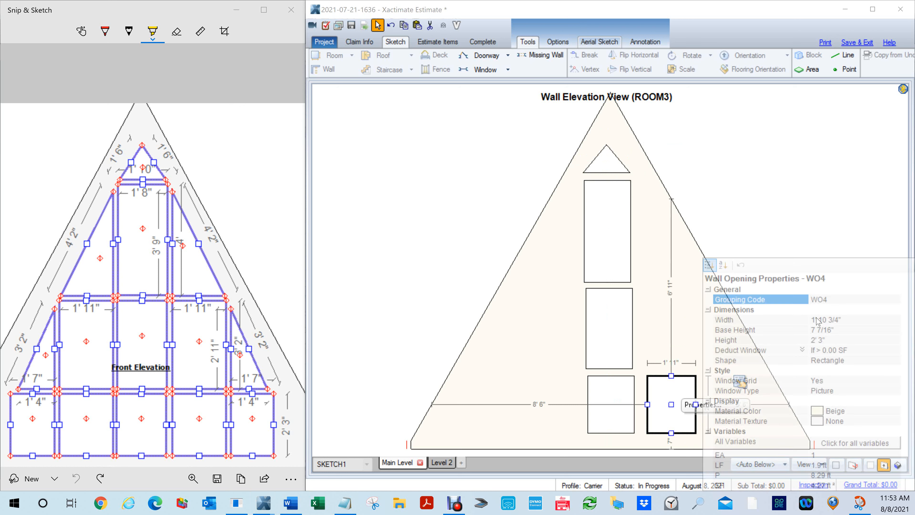
click(833, 320)
text(1,11)
key(Return)
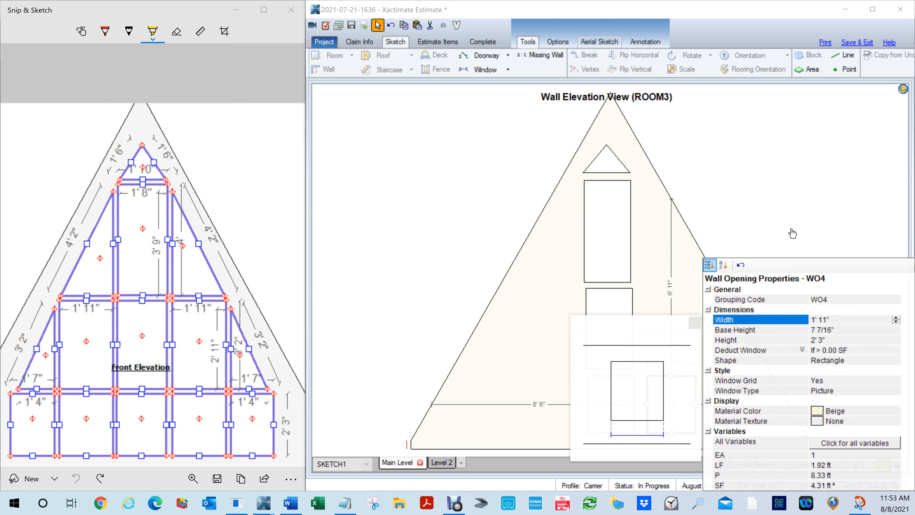
- Duplicate the 1' 11" wide bottom pane and place the copy left of the bottom centre pane
click(671, 405)
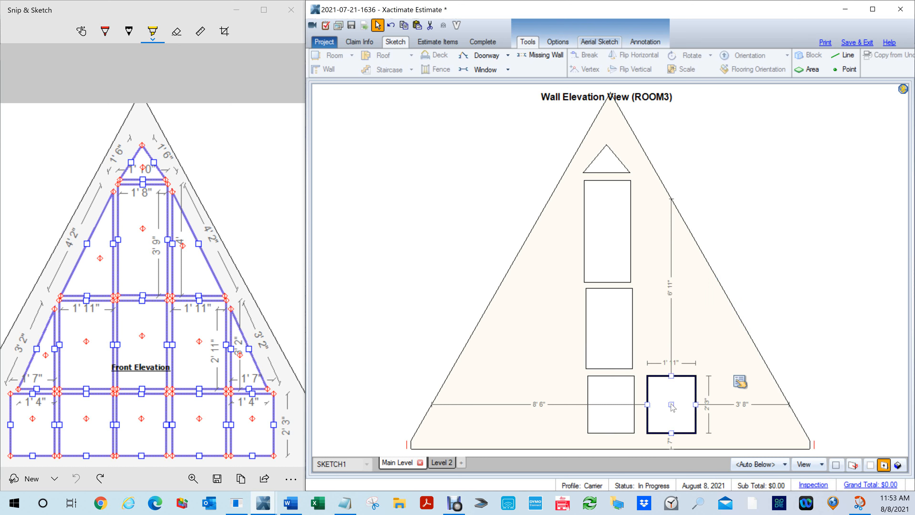
key(ctrl+c)
key(ctrl+v)
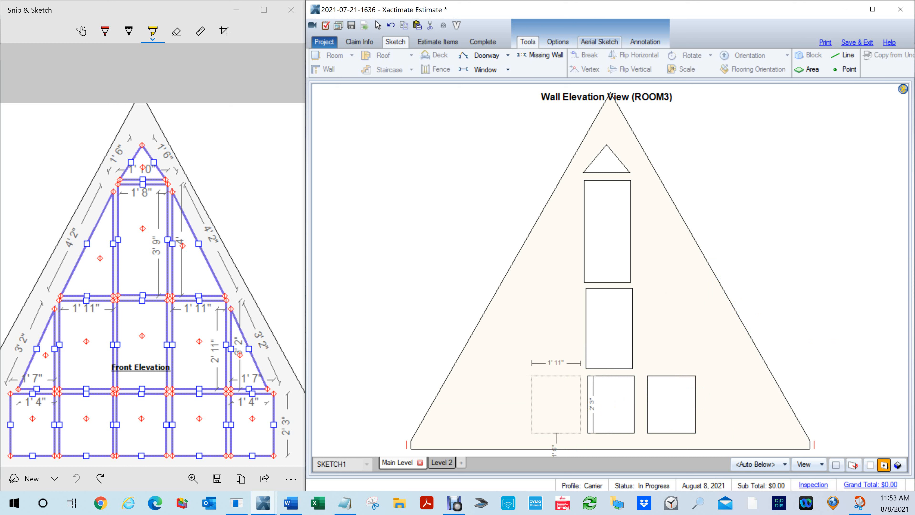
click(531, 376)
key(Escape)
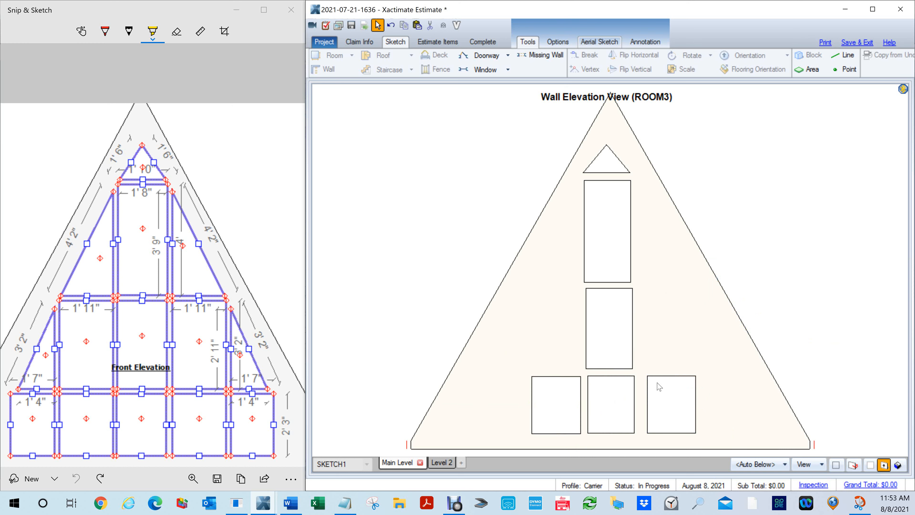
- Duplicate the middle-row centre pane twice, placing one copy on each side of it
click(611, 320)
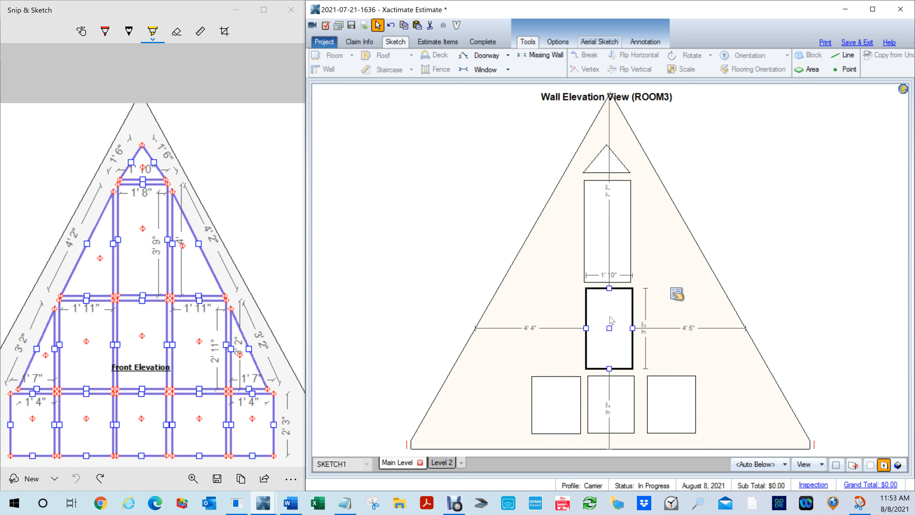
key(ctrl+c)
key(ctrl+v)
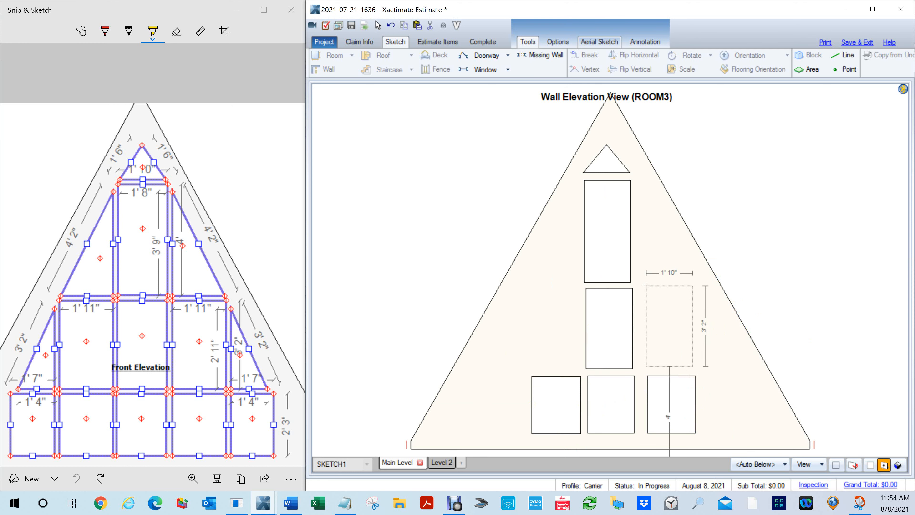
click(646, 285)
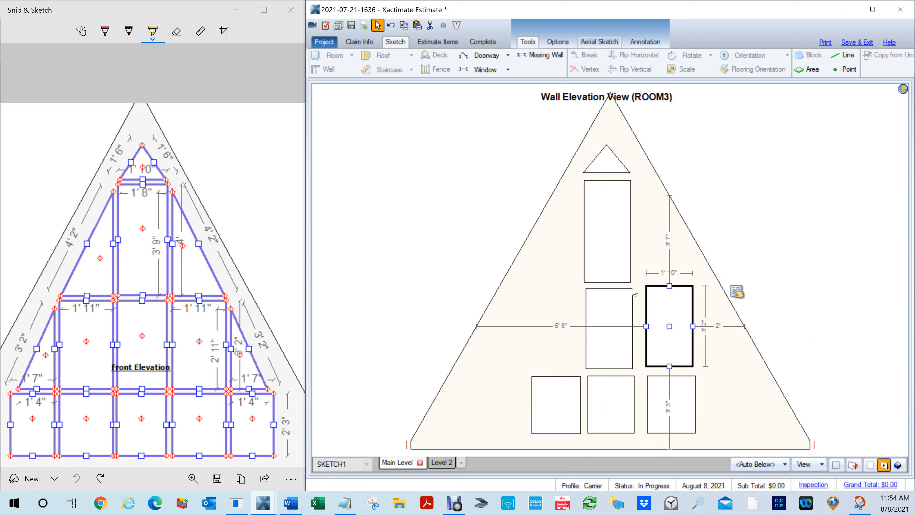
key(ctrl+v)
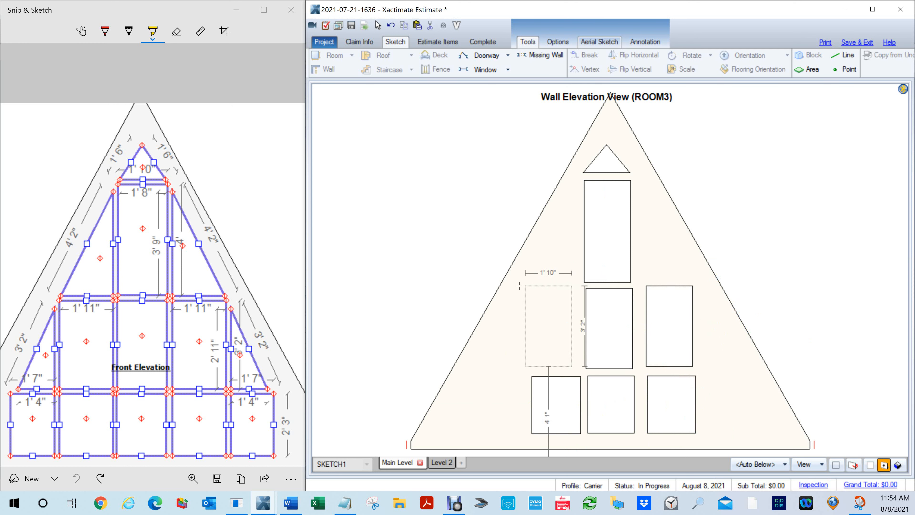
click(532, 288)
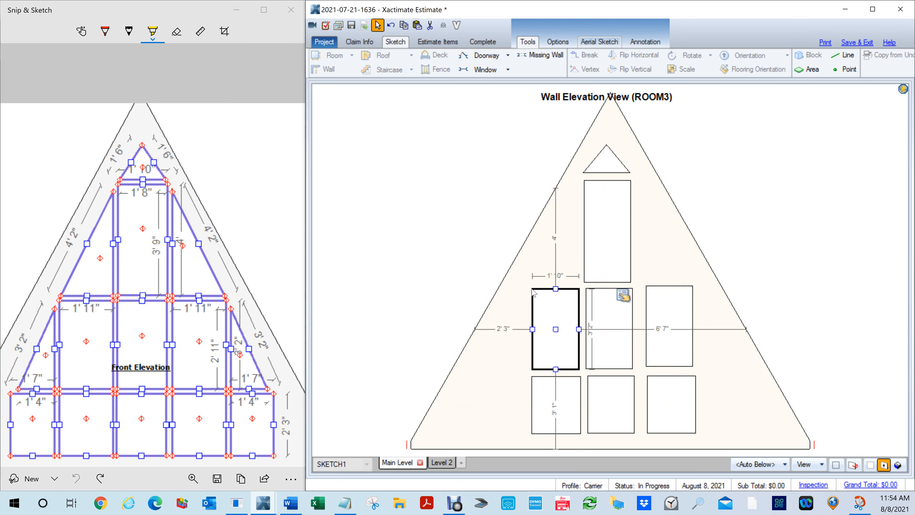
click(792, 250)
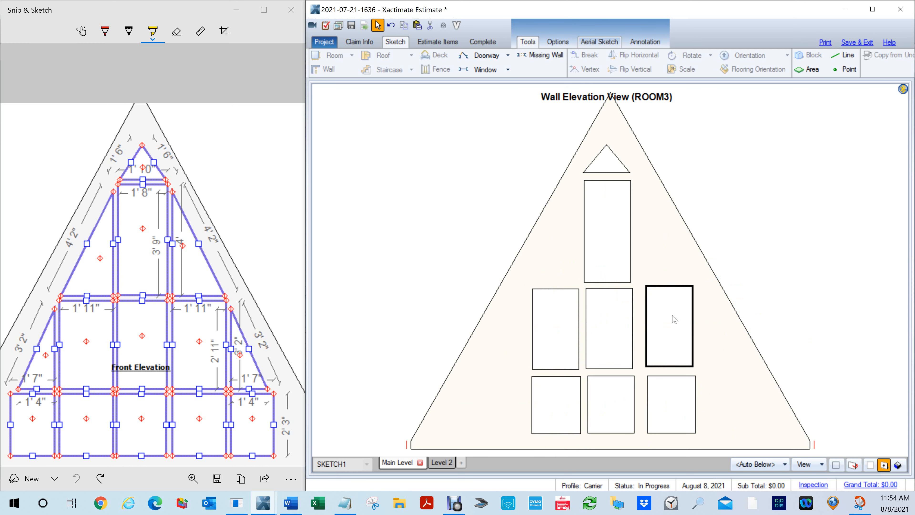
- Shift the middle-row and bottom-row panes on the right closer to the centre column, aligned with their rows
click(668, 326)
drag(669, 326, 667, 327)
click(670, 404)
drag(669, 404, 666, 404)
click(752, 304)
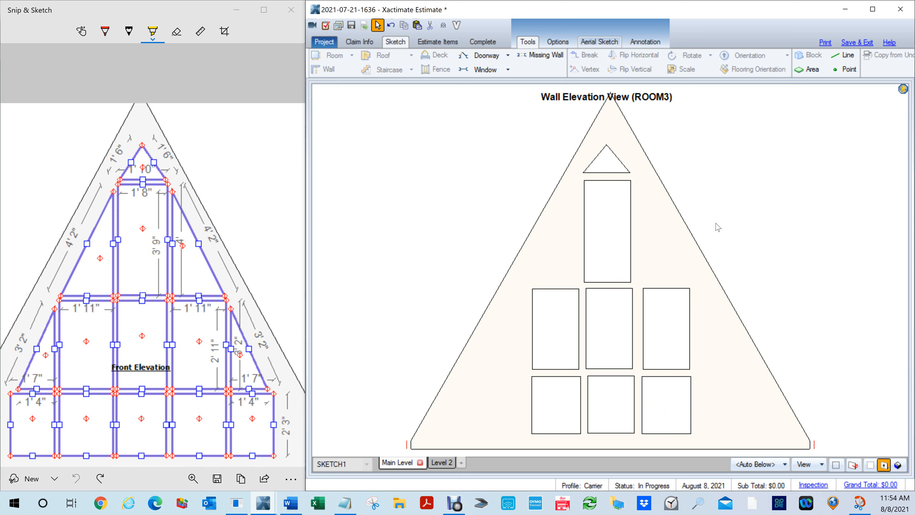
- Draw a narrow window about 10" wide and 3' 11" high just right of the tall centre pane
key(w)
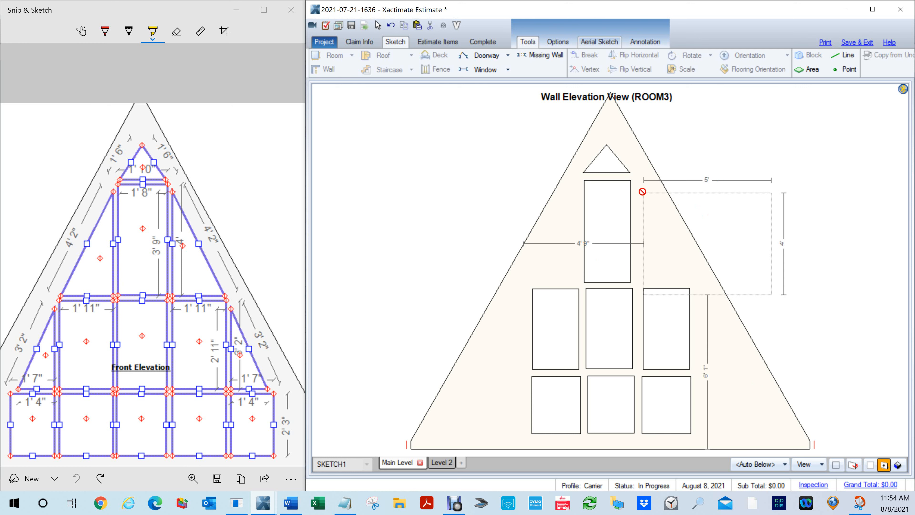
drag(636, 180, 664, 287)
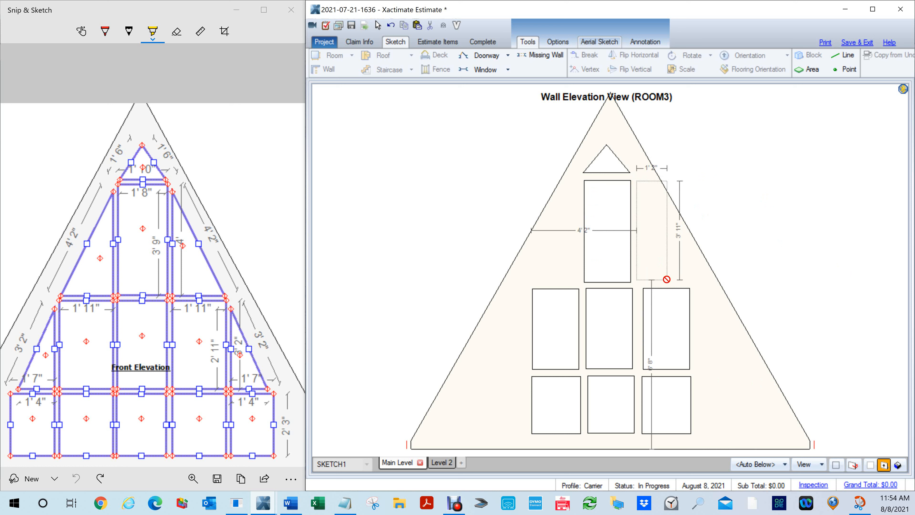
mouse_move(667, 279)
mouse_down()
mouse_move(658, 179)
mouse_move(667, 280)
mouse_up()
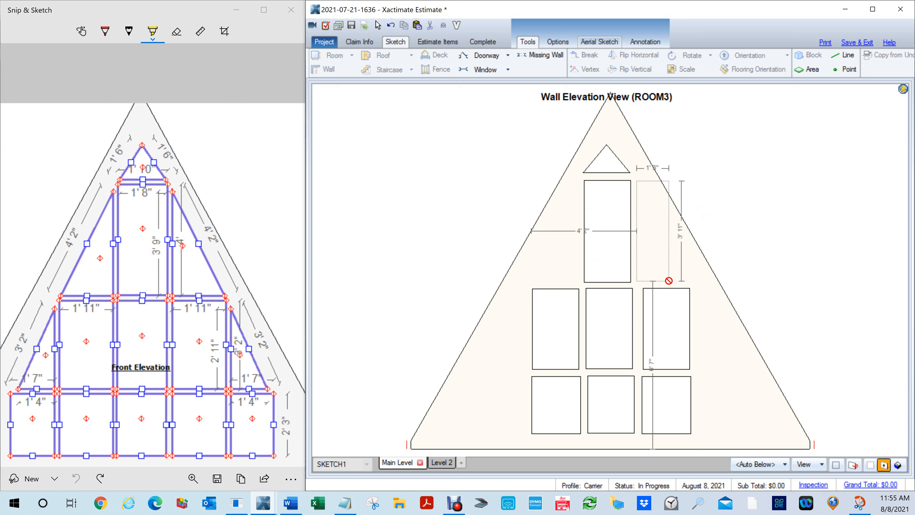
drag(668, 280, 661, 281)
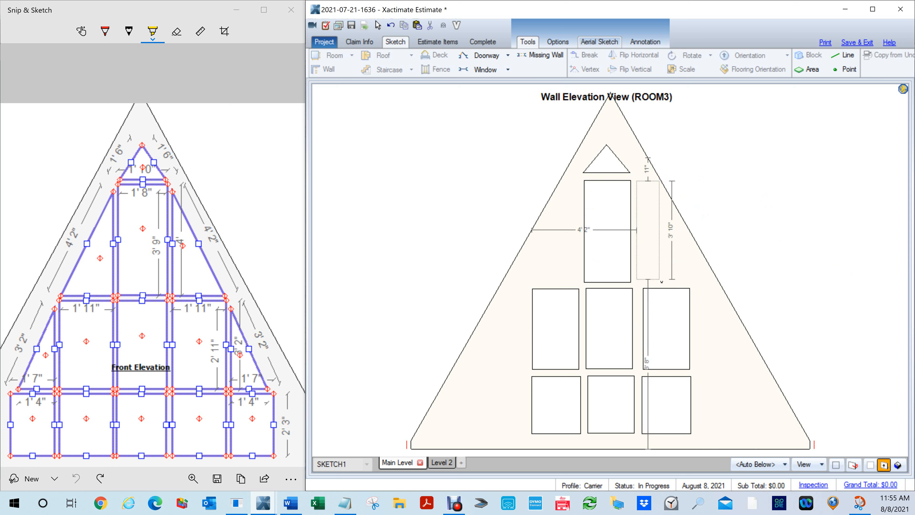
mouse_move(662, 282)
mouse_down()
mouse_move(668, 277)
mouse_move(645, 280)
mouse_up()
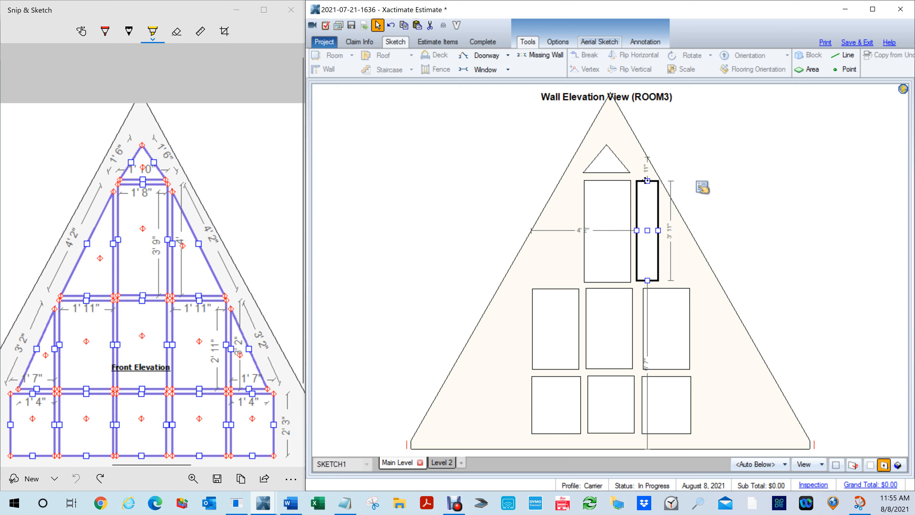
- Lower the top edge of the new narrow window and set its height to 3' 9"
drag(647, 180, 648, 186)
right_click(702, 190)
click(673, 213)
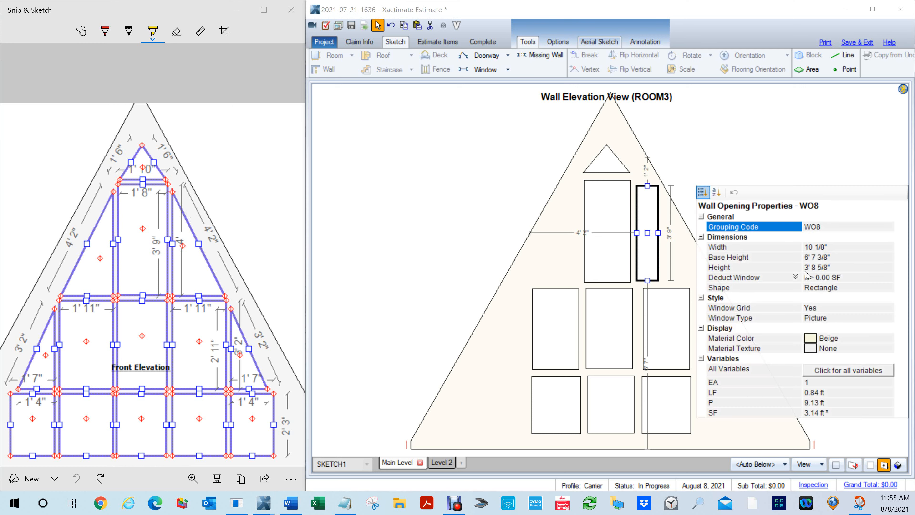
click(836, 267)
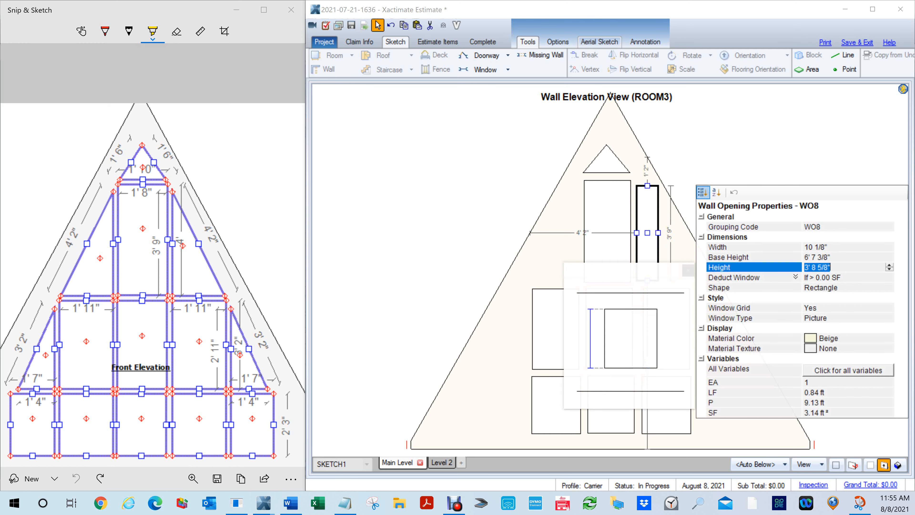
text(3' 9")
click(729, 155)
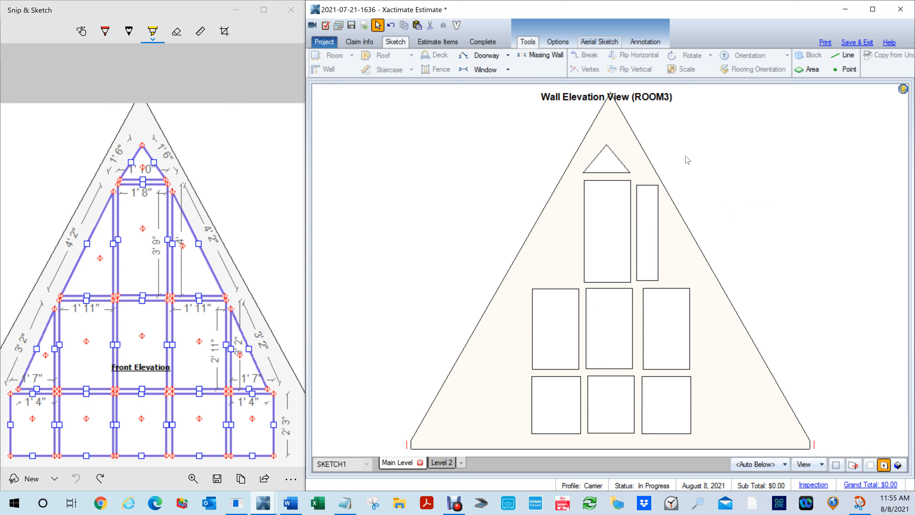
- Copy the narrow window to the left of the tall centre pane and stretch it to about 3' 10" high
click(649, 228)
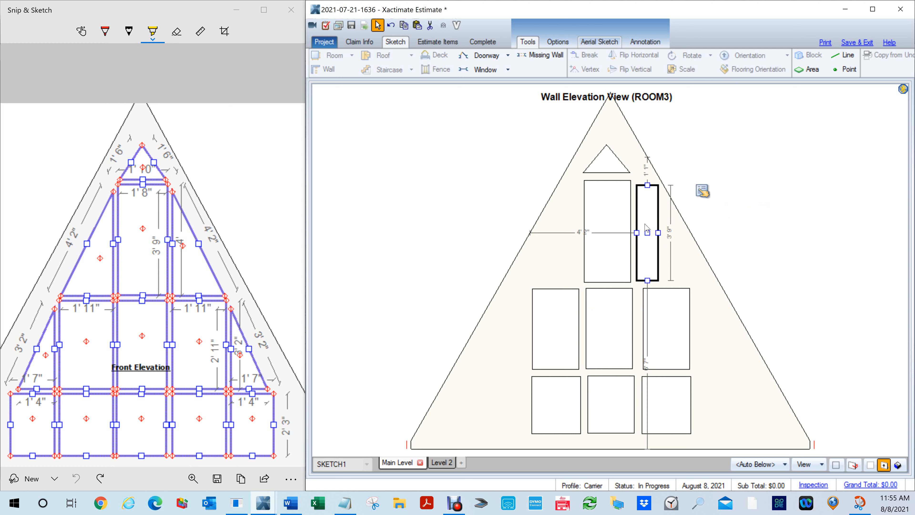
drag(647, 228, 558, 187)
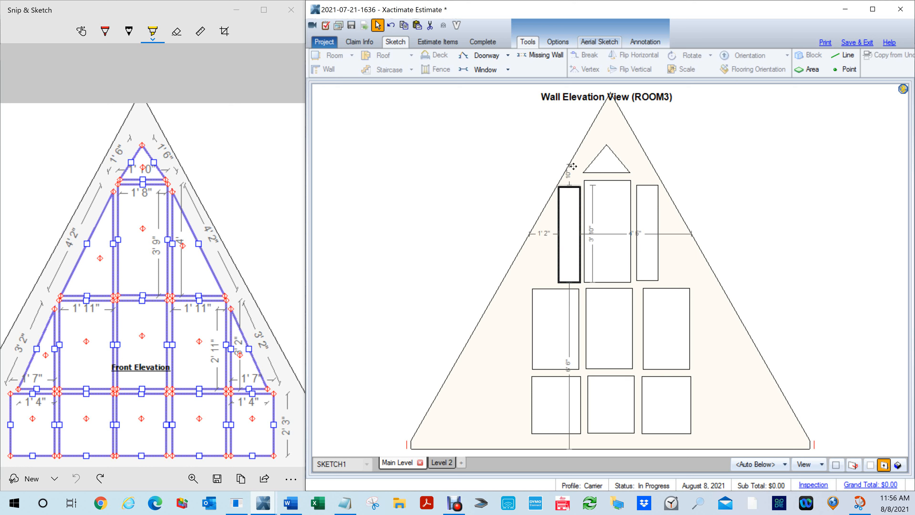
drag(577, 169, 577, 169)
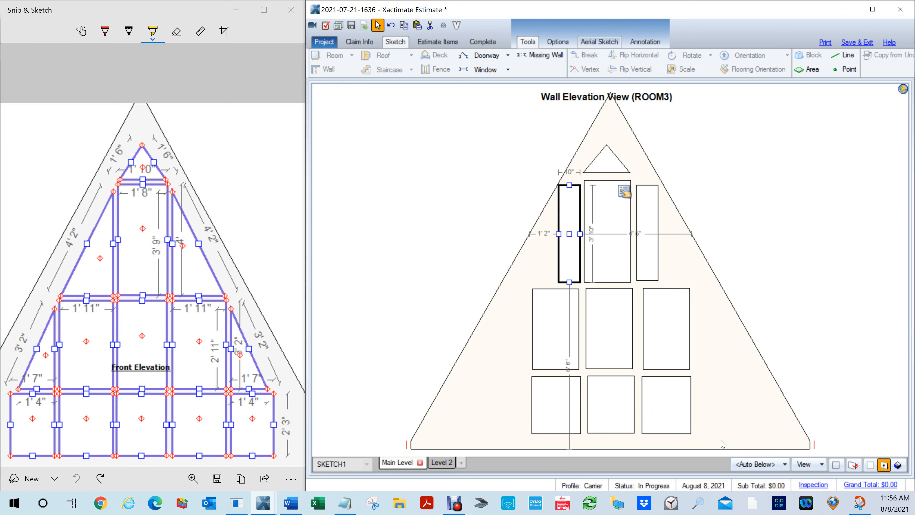
- Select all the windows and move the group slightly right to centre it under the gable peak
drag(721, 444, 476, 126)
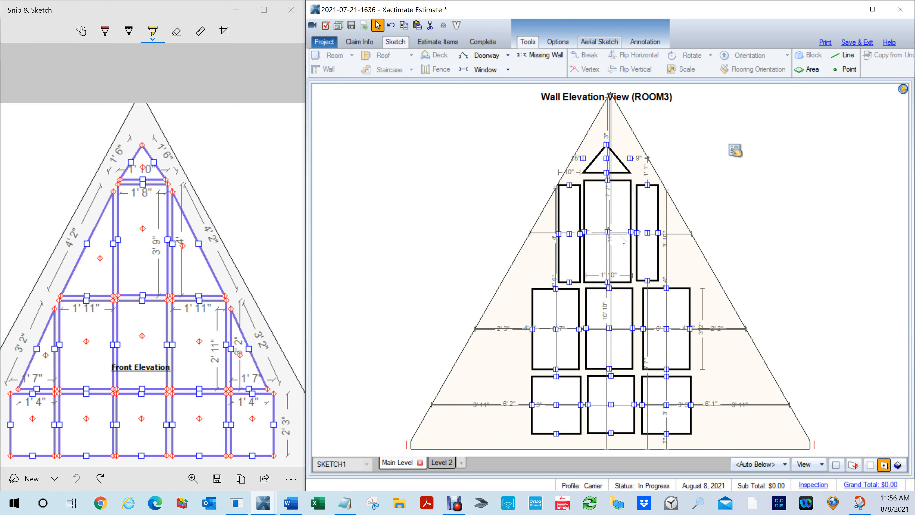
drag(606, 230, 611, 231)
click(725, 192)
- Stretch the narrow window left of the tall centre pane outward to about 11" wide
click(575, 237)
drag(560, 234, 559, 237)
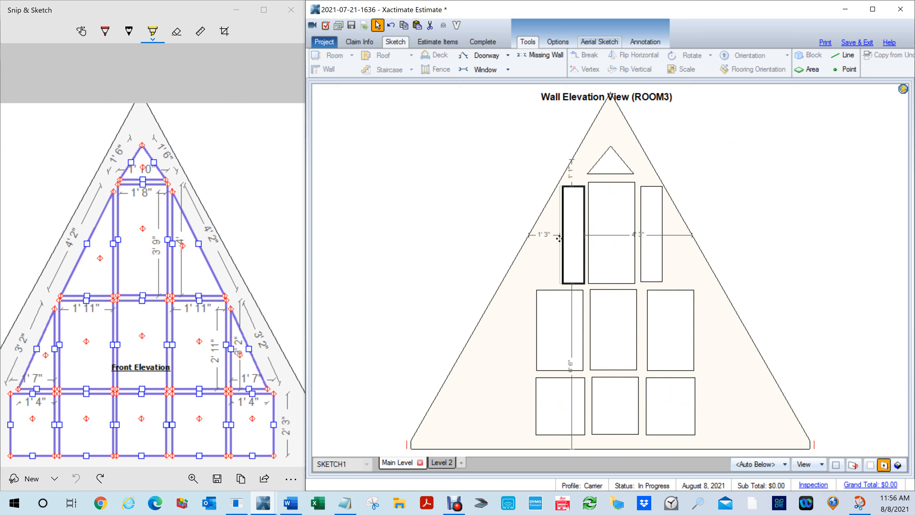
drag(558, 239, 559, 239)
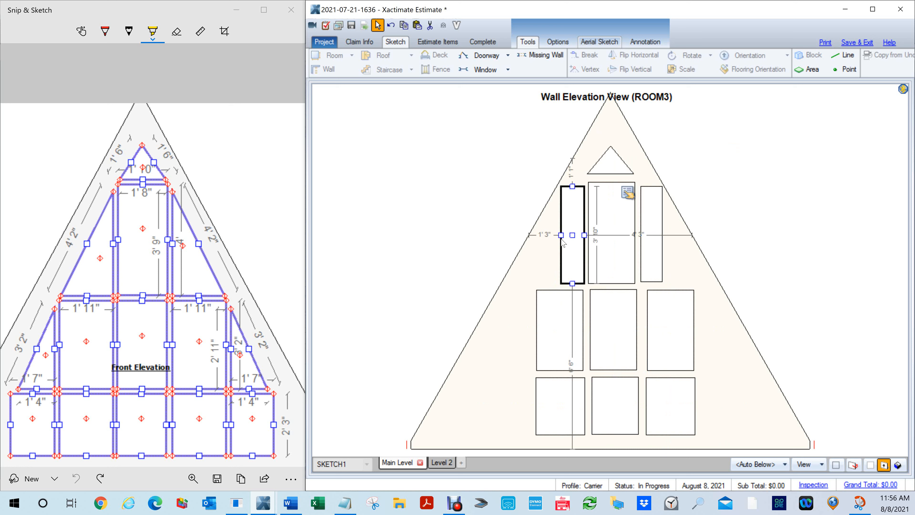
- Check the dimensions in the properties of the narrow window left of the tall centre pane
click(633, 198)
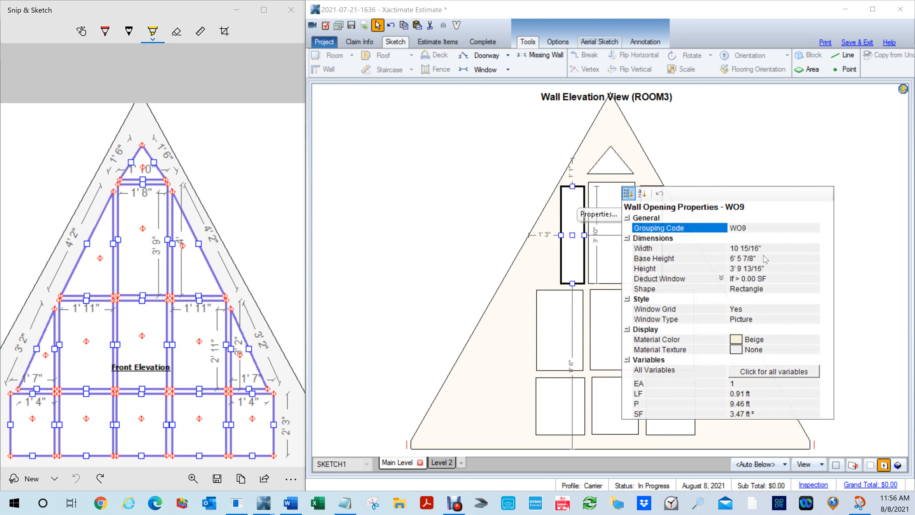
click(691, 134)
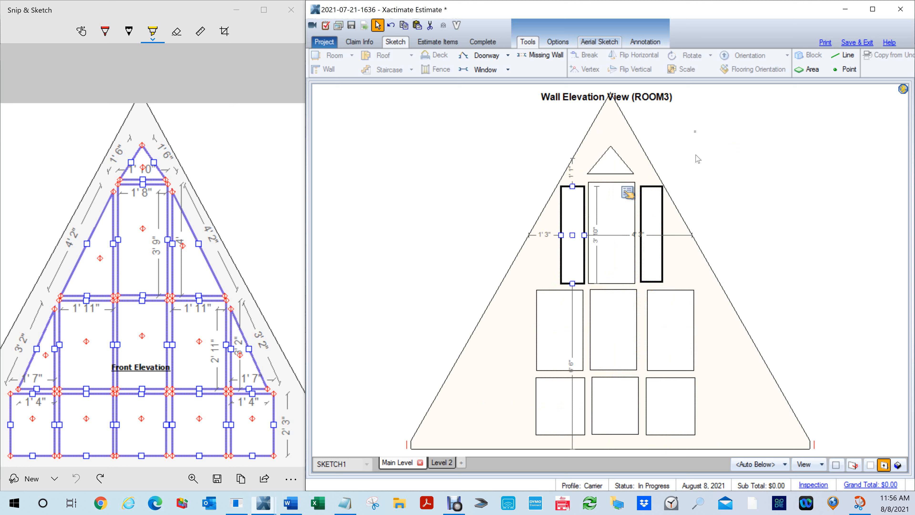
click(574, 229)
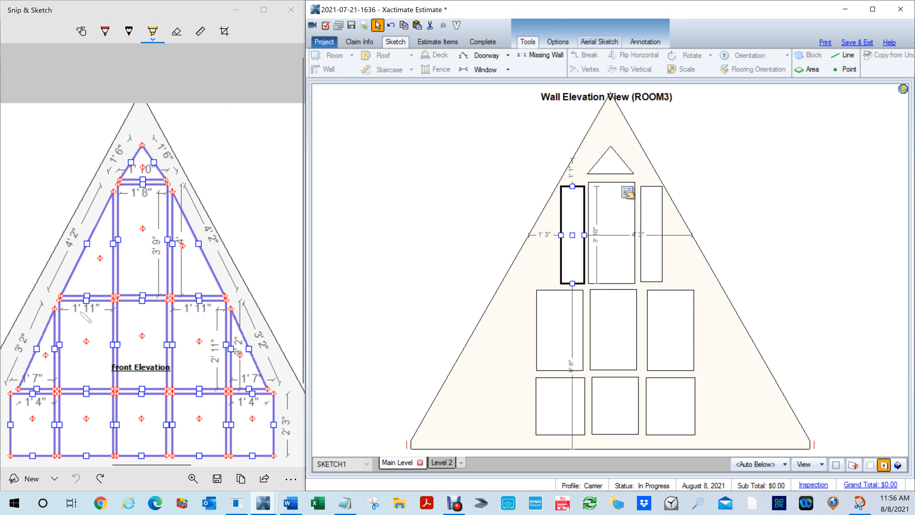
click(778, 199)
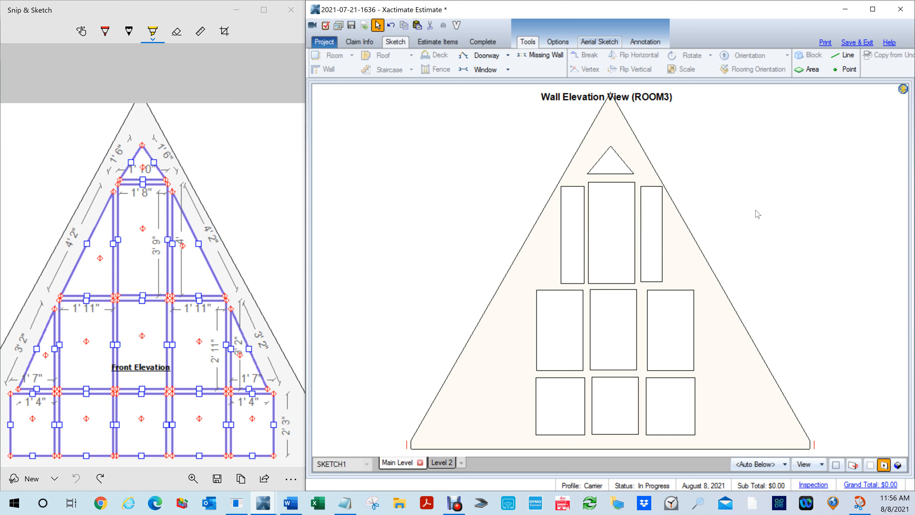
- Move the left and right windows of the middle row slightly inward, closer to the row's centre window
click(664, 333)
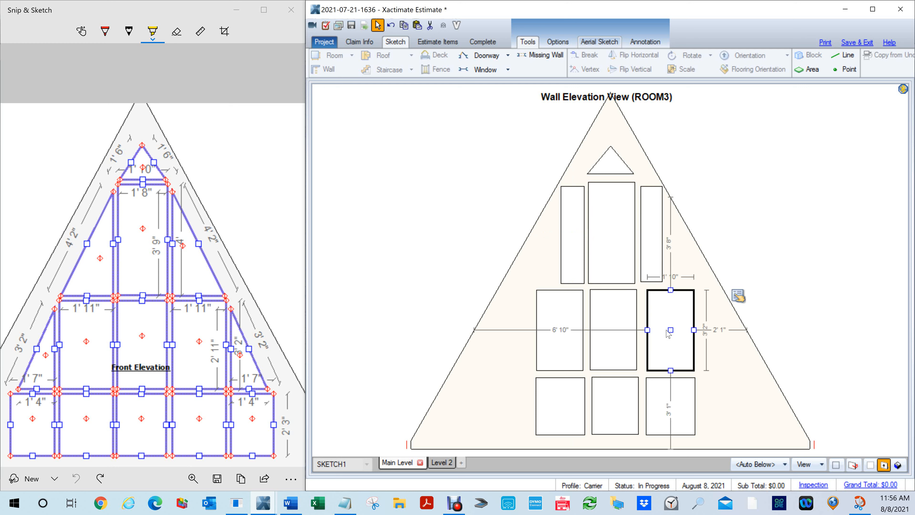
drag(669, 330, 663, 330)
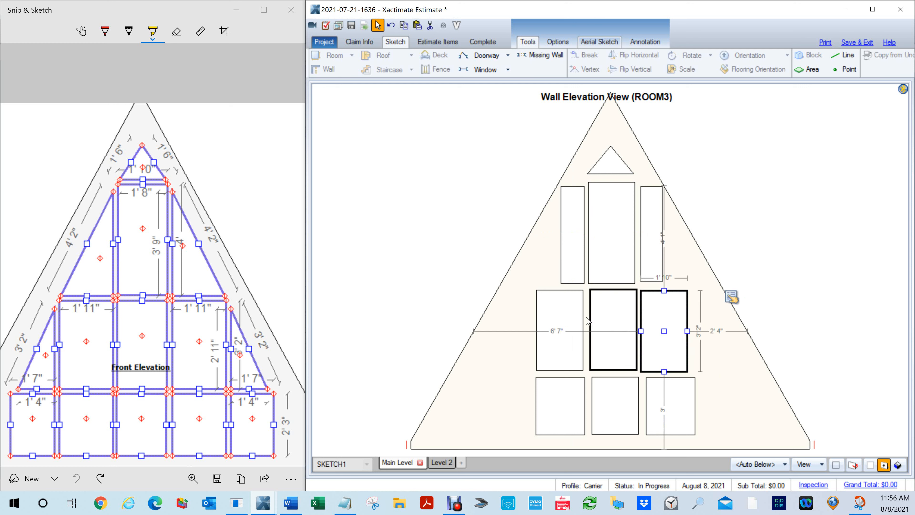
click(565, 315)
drag(559, 330, 561, 329)
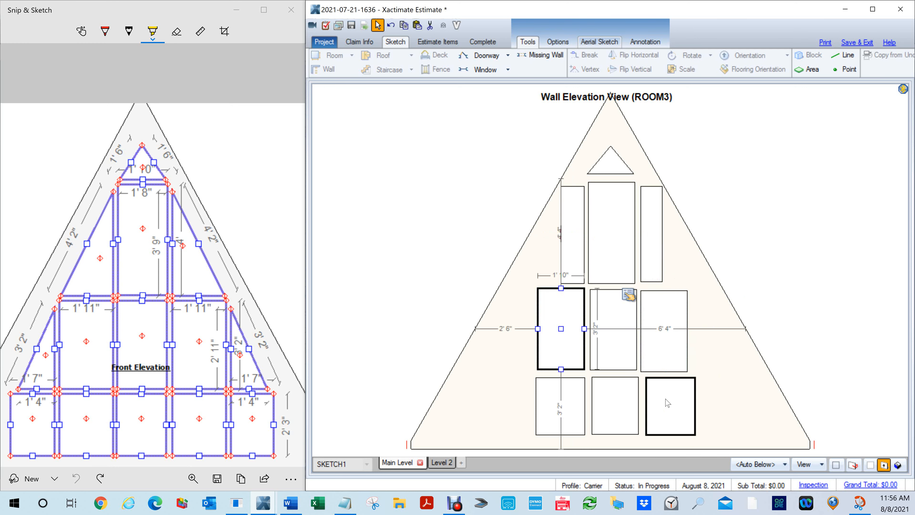
- Move the right window of the bottom row slightly inward, closer to the row's centre window
click(667, 406)
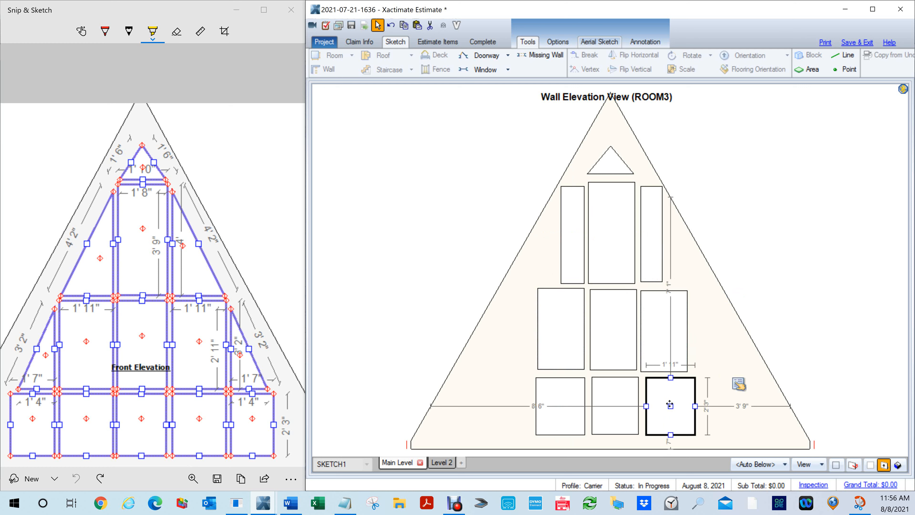
drag(670, 404, 666, 403)
click(562, 396)
click(881, 261)
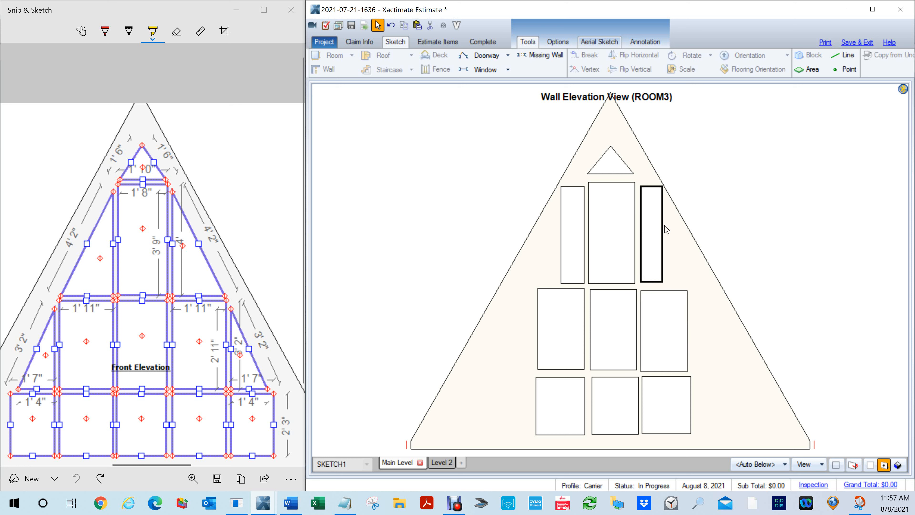
- Copy the narrow window right of the tall centre pane to the right end of the middle row and shorten it to about 3' 1"
click(653, 231)
key(ctrl+c)
key(ctrl+v)
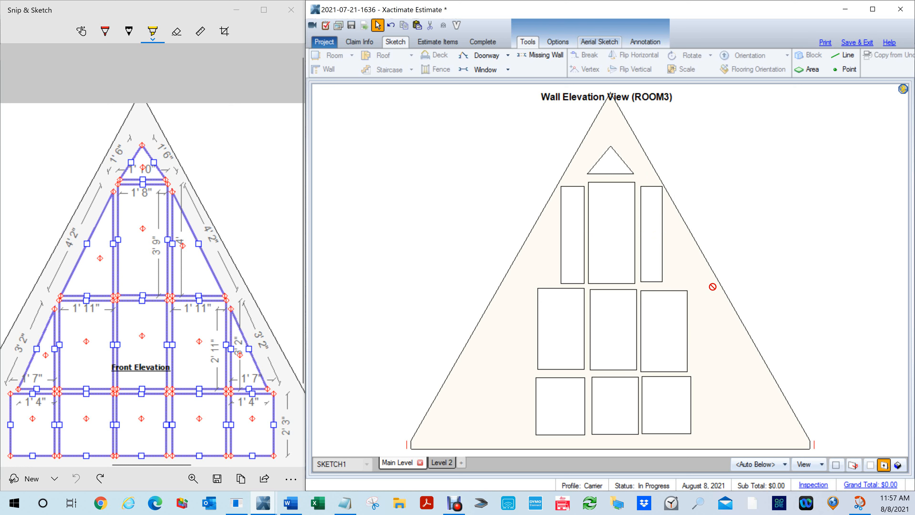
click(691, 290)
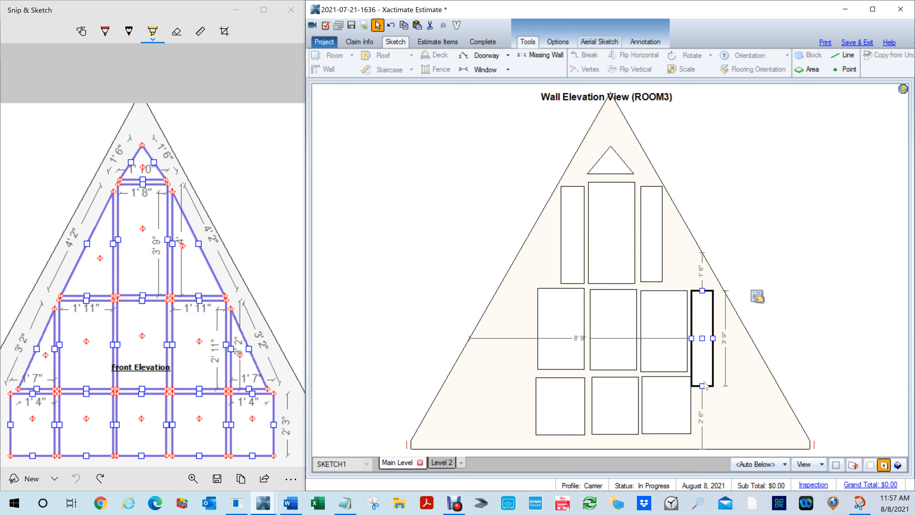
drag(708, 371, 706, 373)
- Copy the shortened narrow window to the left end of the middle row
key(ctrl+c)
key(ctrl+v)
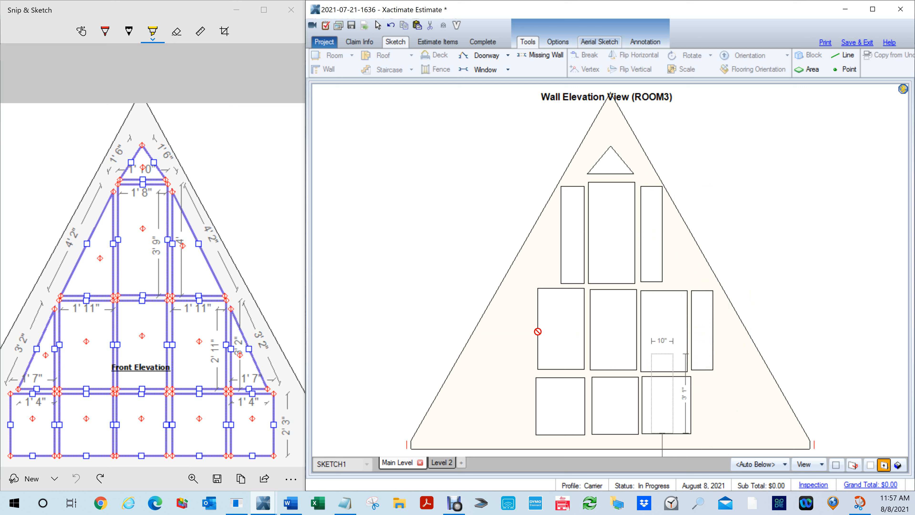
click(511, 287)
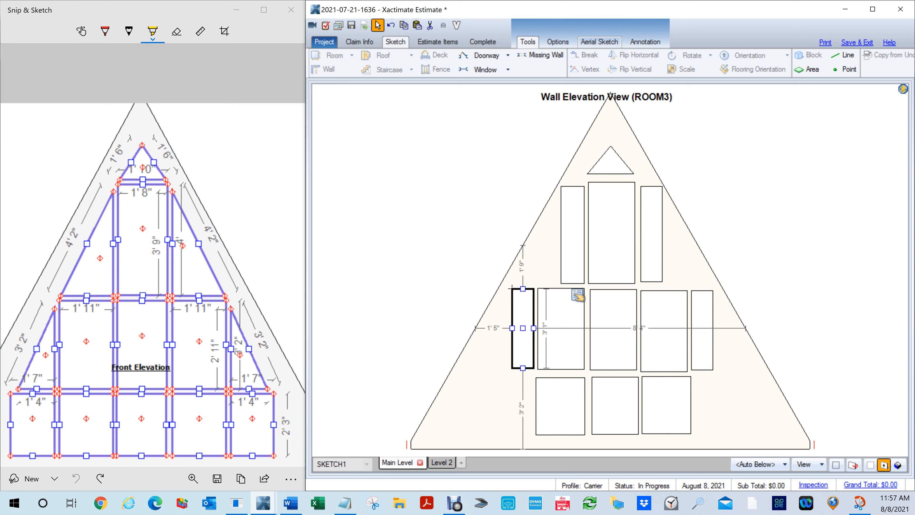
- Widen the narrow windows at both ends of the middle row outward as far as the gable slopes allow
drag(512, 327, 422, 326)
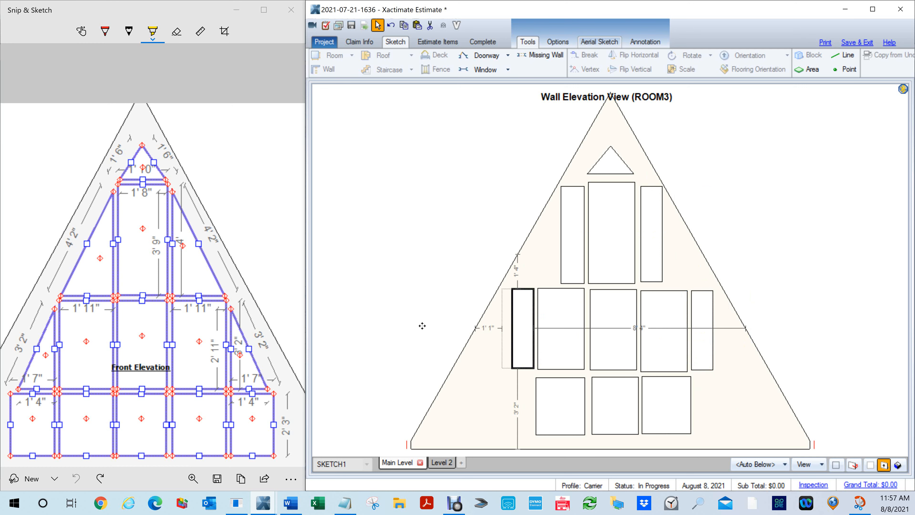
click(708, 329)
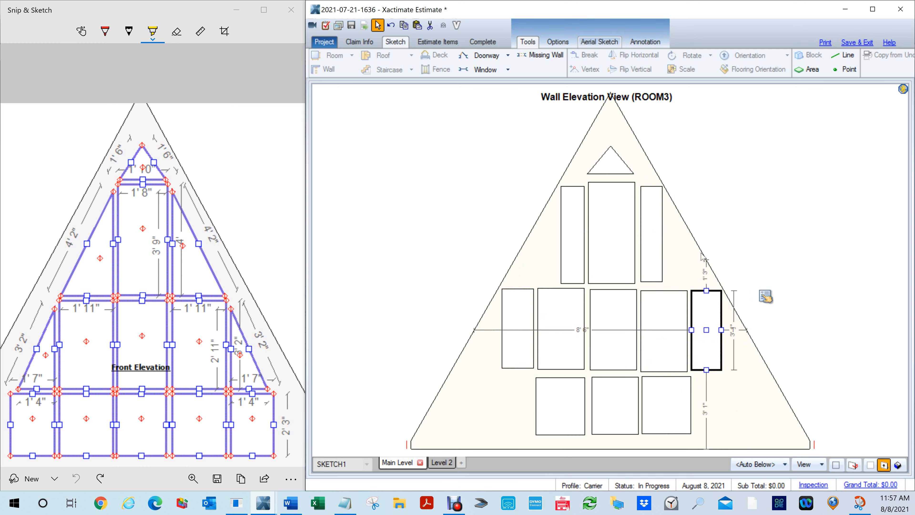
click(821, 220)
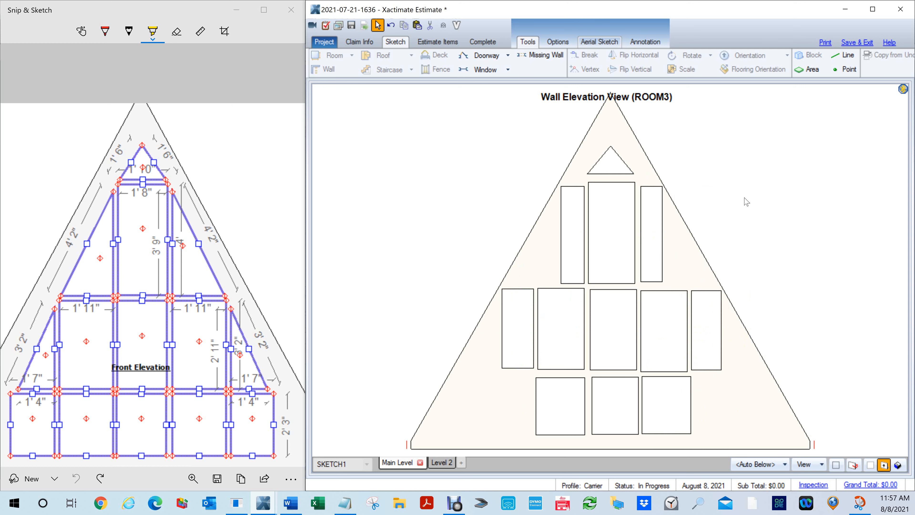
- Return to the floor plan and check the distance to peak in Room3's properties
key(Escape)
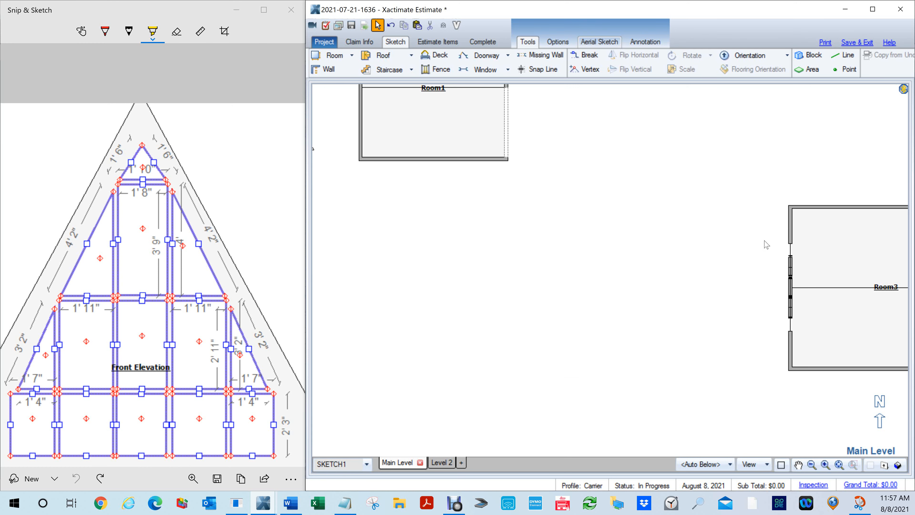
drag(749, 241, 510, 244)
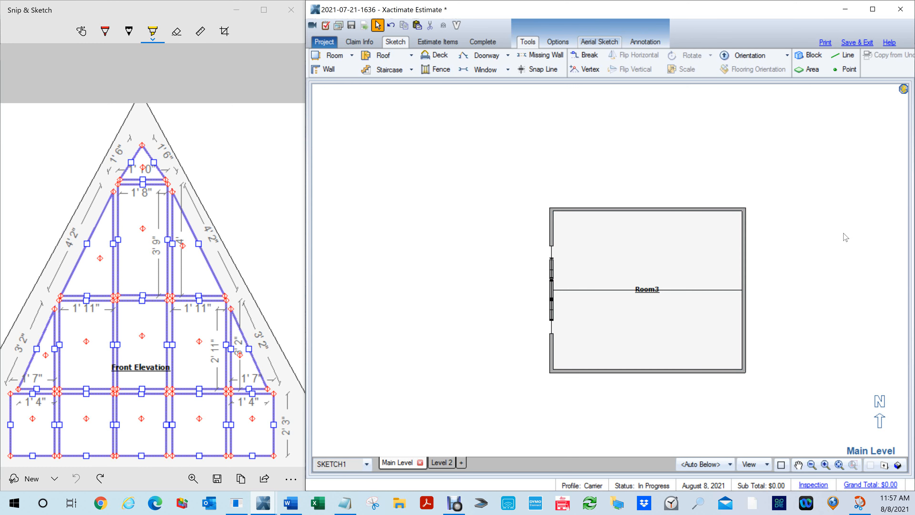
drag(806, 290, 845, 268)
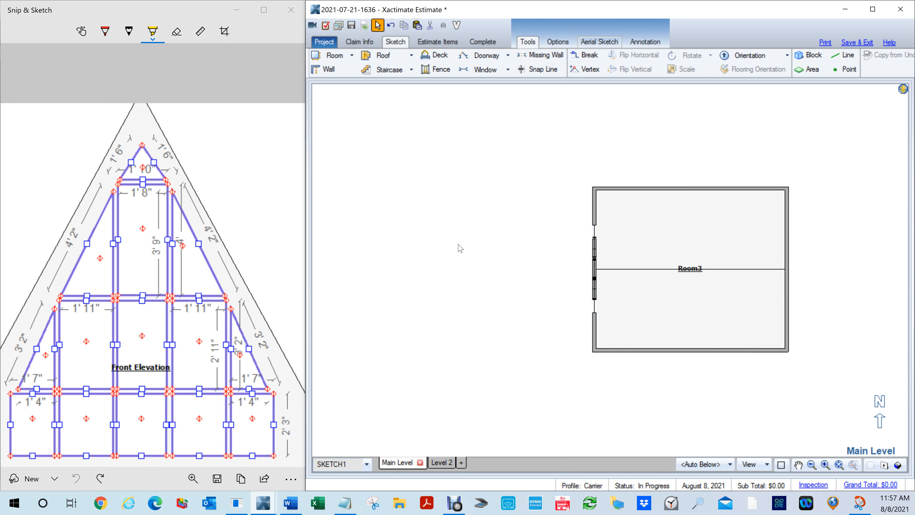
double_click(666, 267)
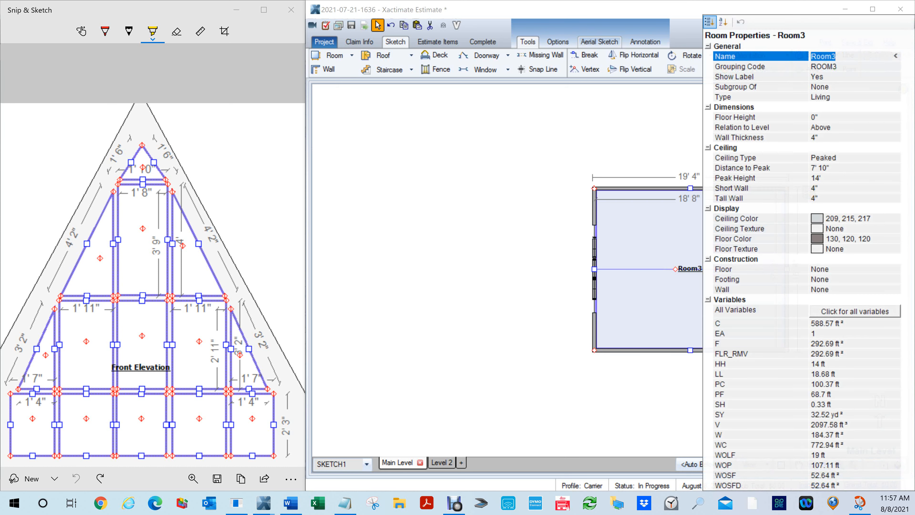
click(836, 168)
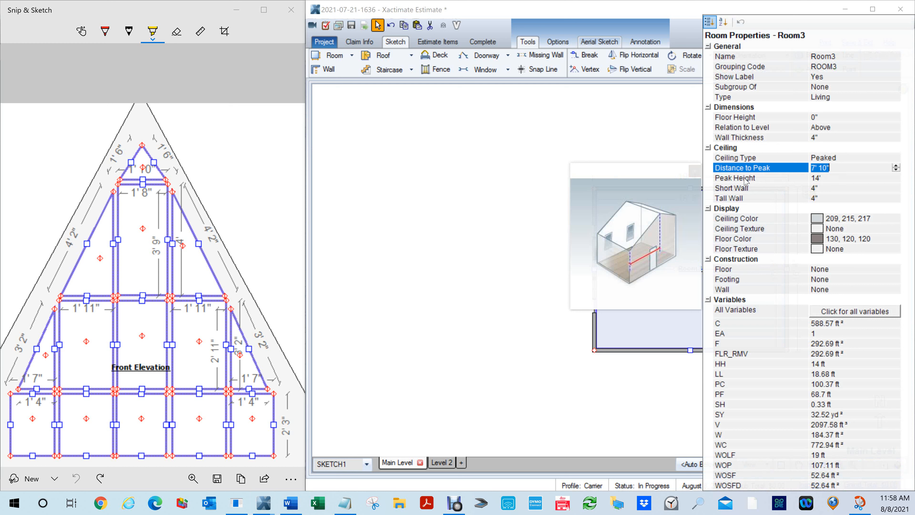
click(482, 181)
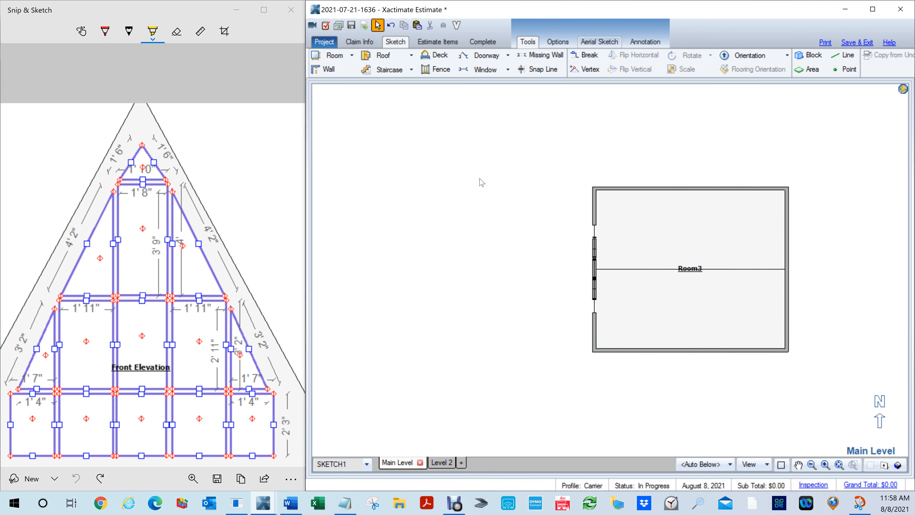
- Draw a rectangular room about 21' by 36' 5" against Room3's window wall
scroll(481, 182, down, 1)
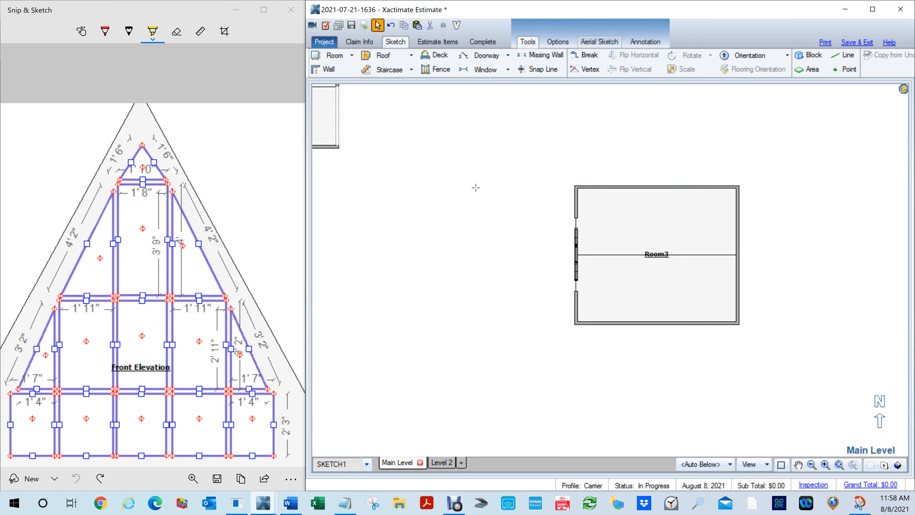
key(r)
drag(398, 116, 578, 425)
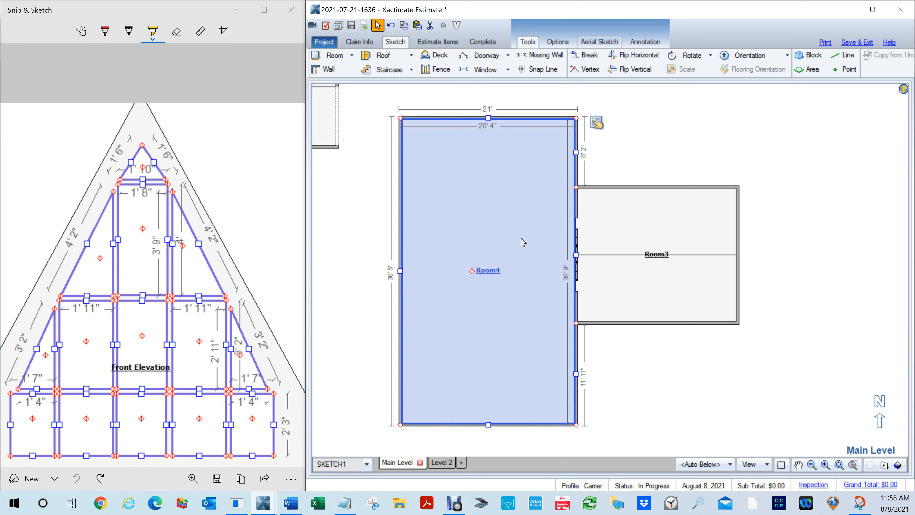
- Set the new room's ceiling height to 17'
click(596, 123)
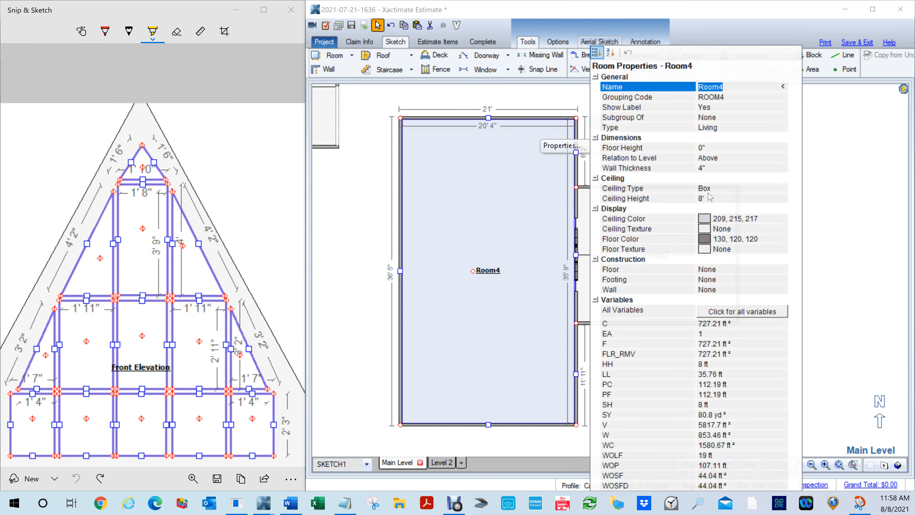
click(708, 199)
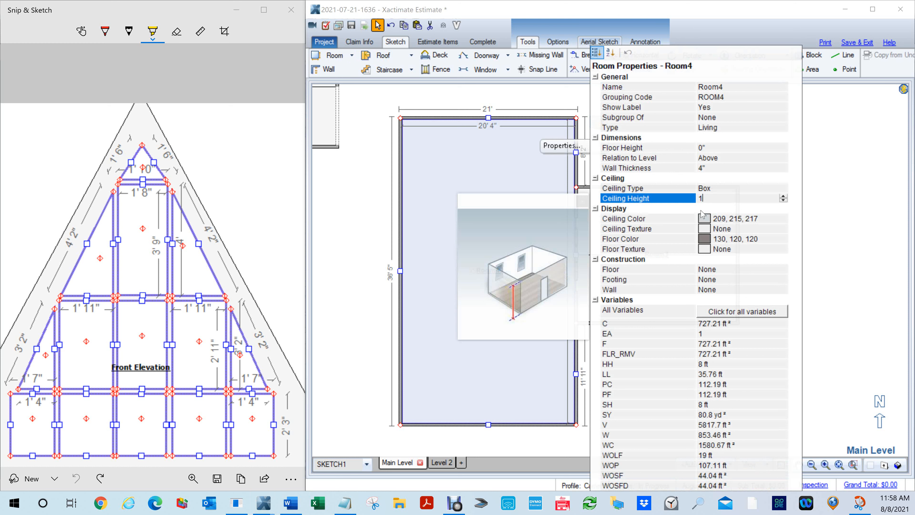
key(Return)
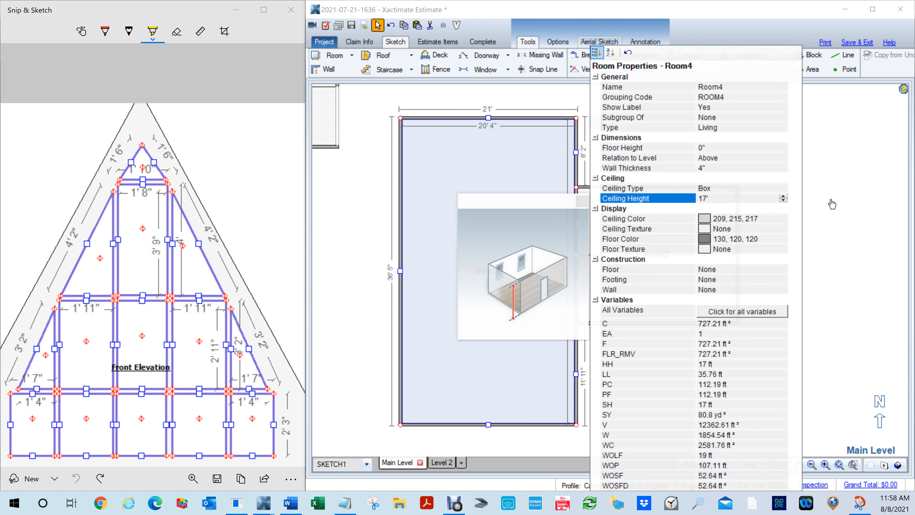
click(820, 214)
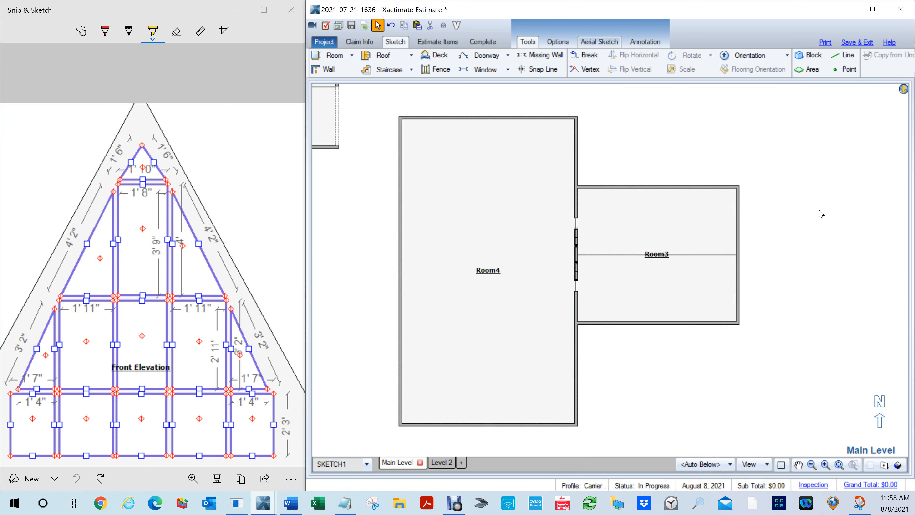
- In Room3's elevation of the window wall, stretch the narrow windows beside the tall centre pane outward, then return to the floor plan
click(702, 291)
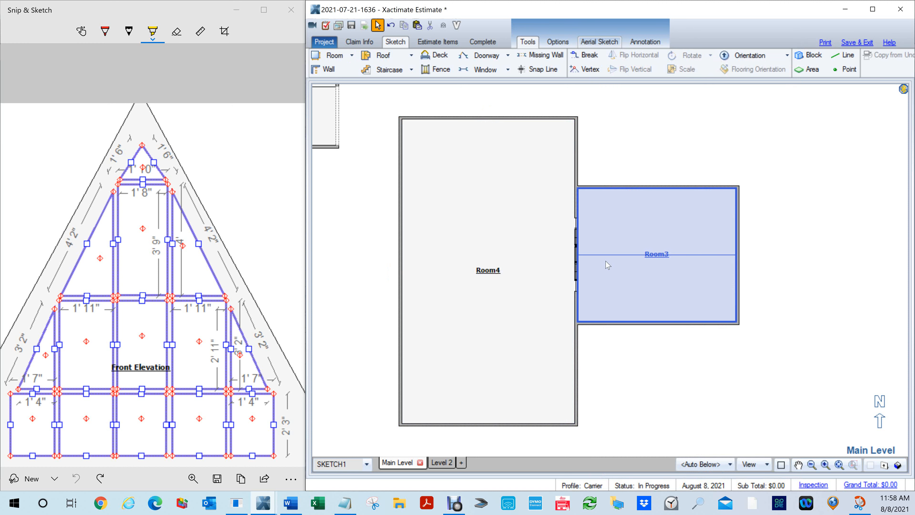
click(607, 295)
key(e)
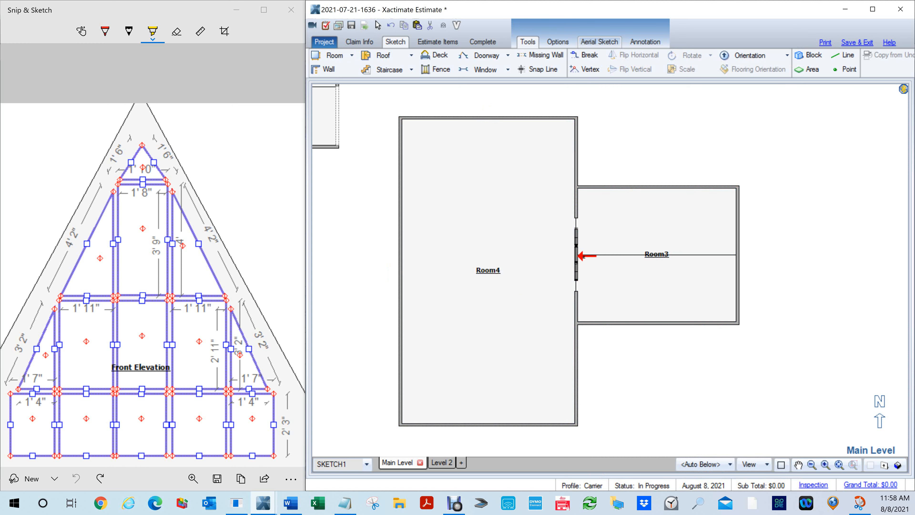
click(581, 257)
click(663, 233)
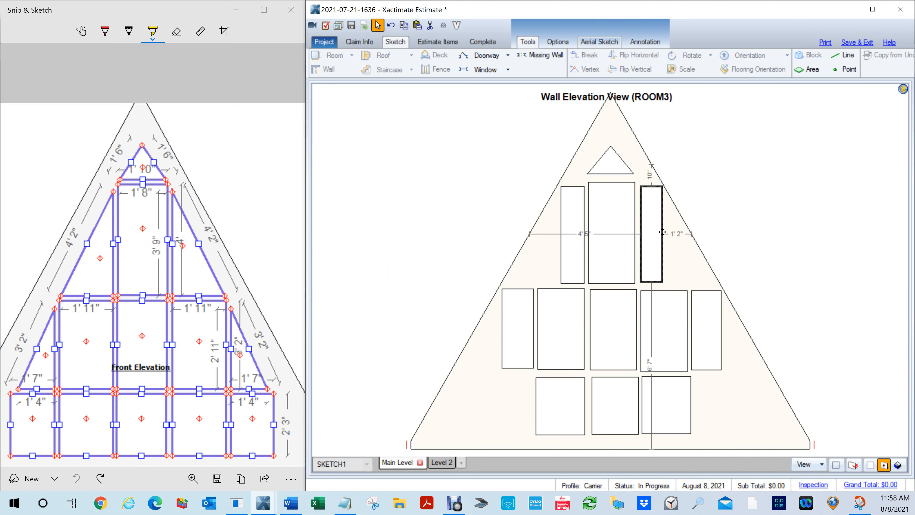
click(561, 235)
drag(561, 235, 500, 221)
click(739, 205)
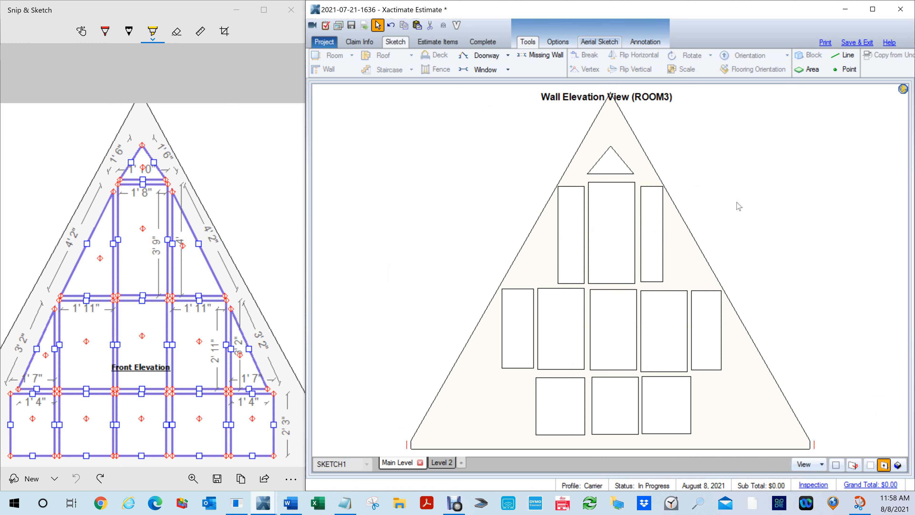
key(Escape)
- Open the wall elevation from Room4's side of the wall shared with Room3
click(548, 265)
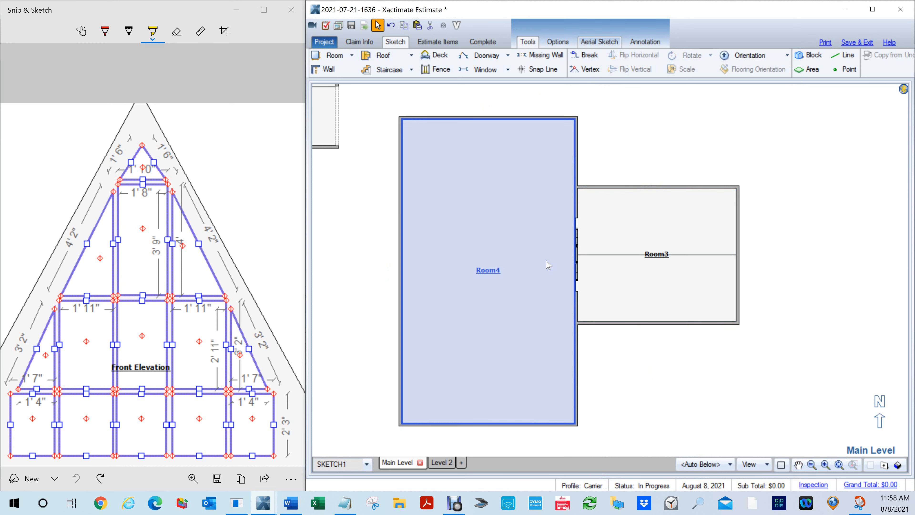
key(e)
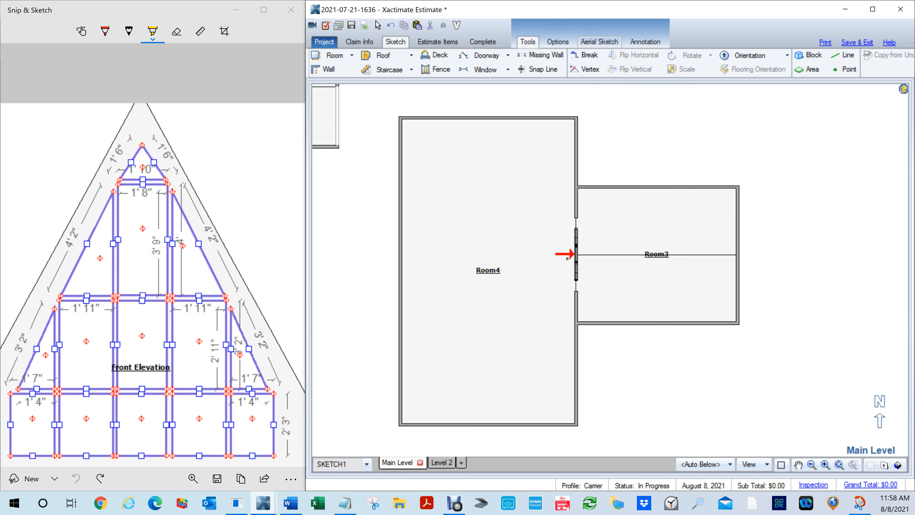
click(567, 257)
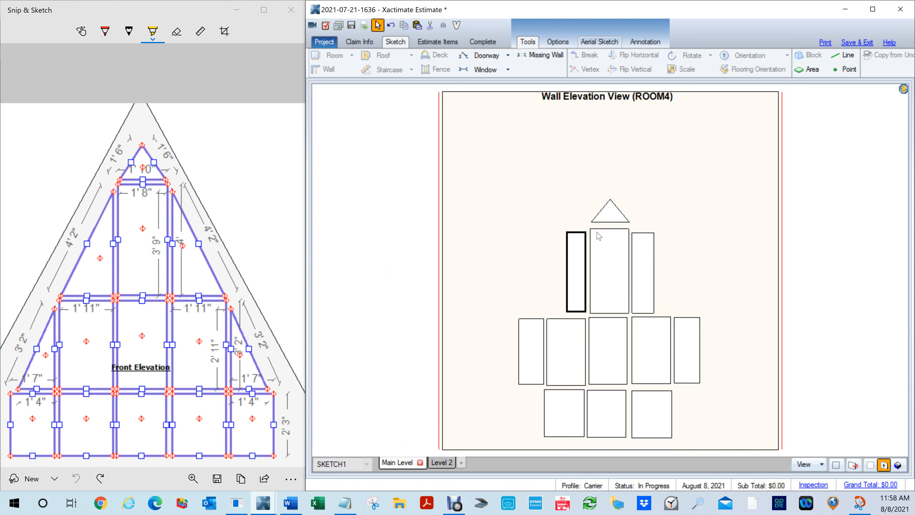
- Stretch the narrow window right of the tall centre pane outward and set its width to 1' 11"
click(647, 257)
drag(654, 272, 680, 276)
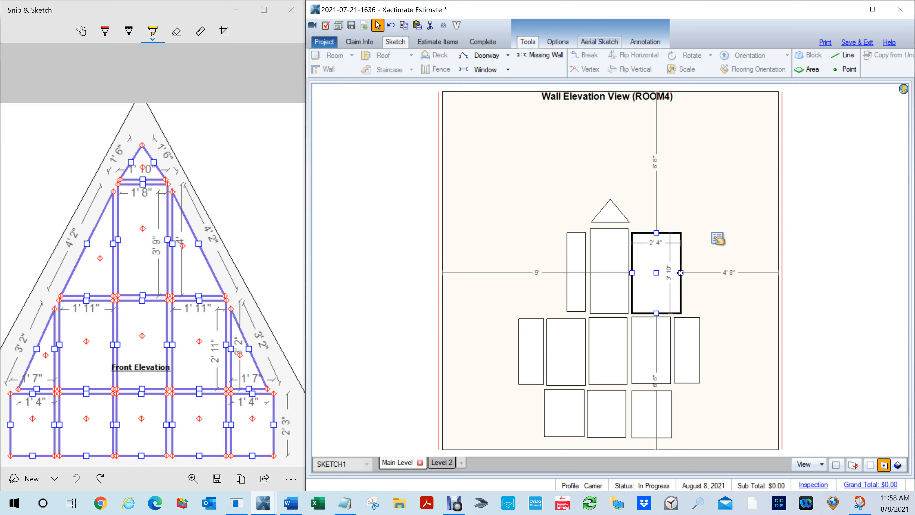
click(718, 239)
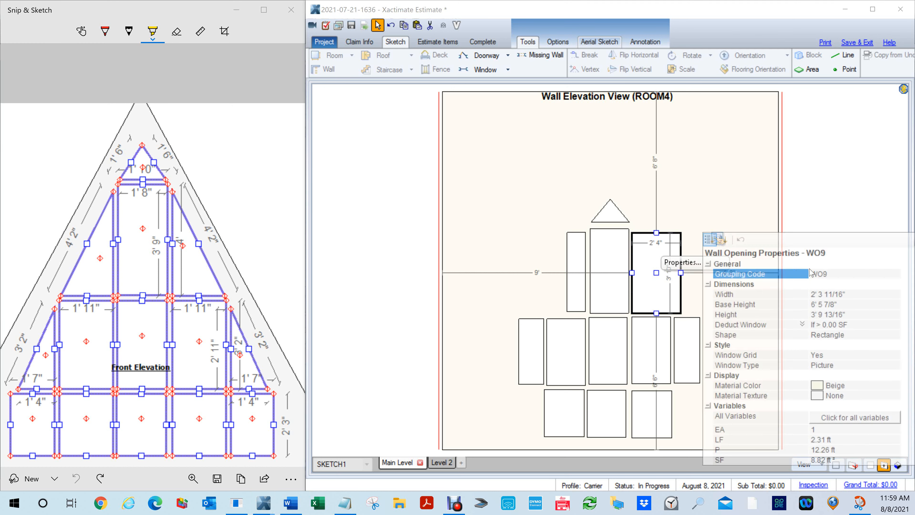
click(828, 297)
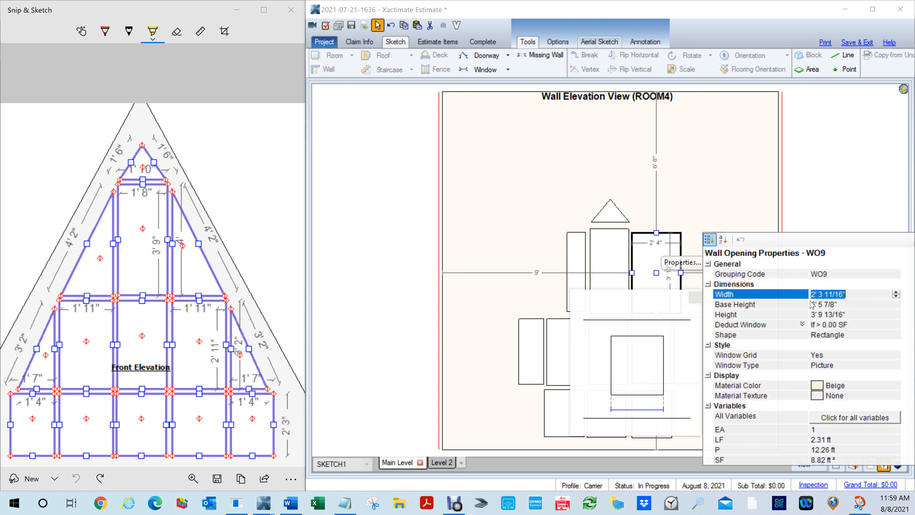
text(1'11)
key(Return)
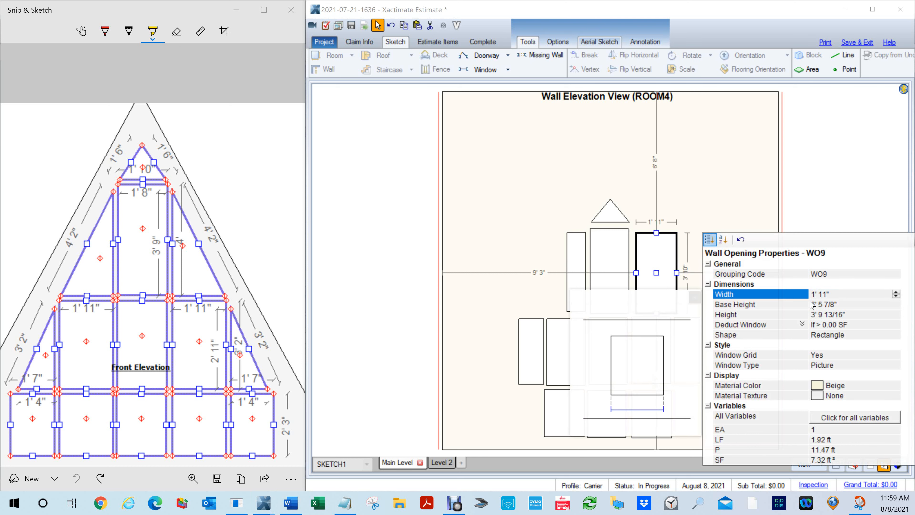
- Stretch the narrow window left of the tall centre pane outward to about 1' 4" and try to enter a new width
click(569, 271)
drag(566, 271, 558, 272)
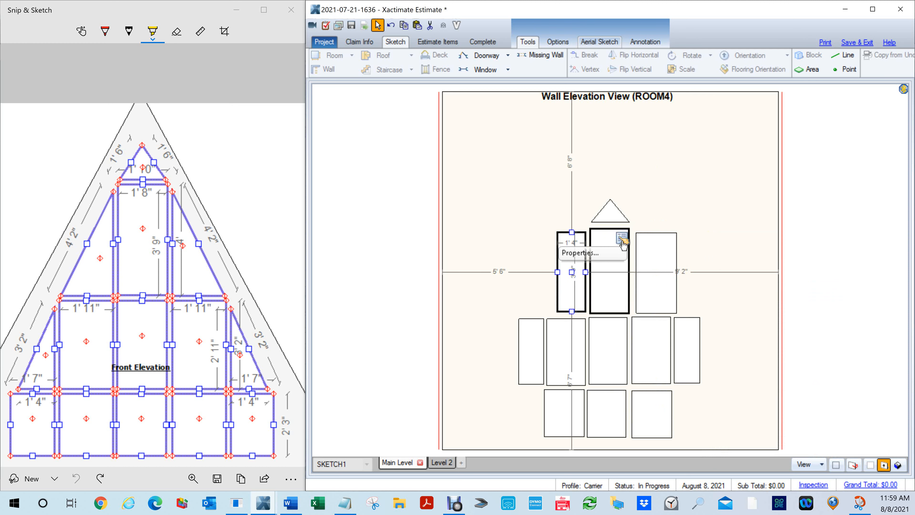
click(622, 241)
click(693, 297)
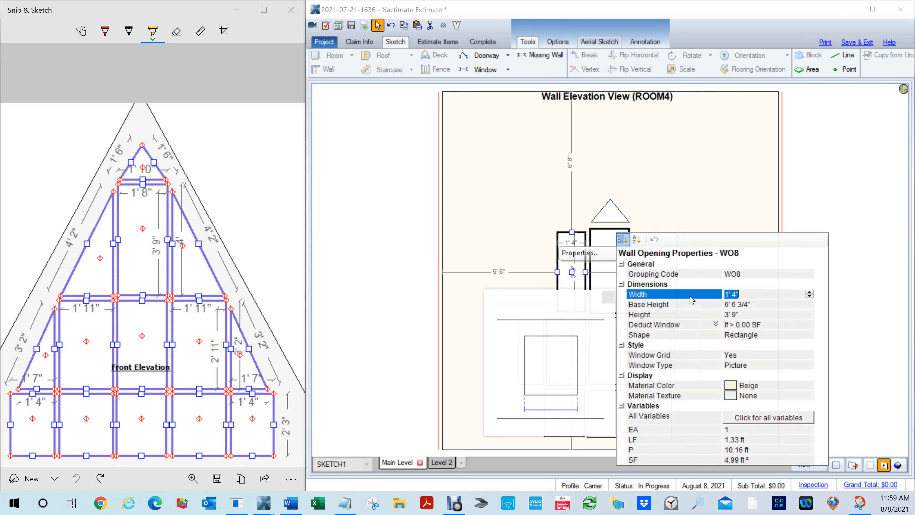
text(1)
key(Return)
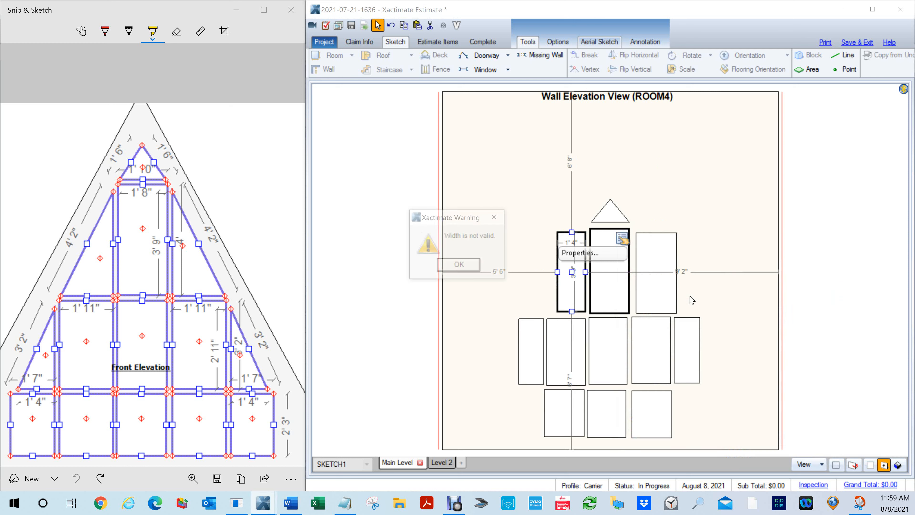
click(465, 267)
- Stretch the window left of the tall centre pane further outward and set its width to 1' 11"
click(676, 197)
click(569, 281)
drag(557, 272, 544, 283)
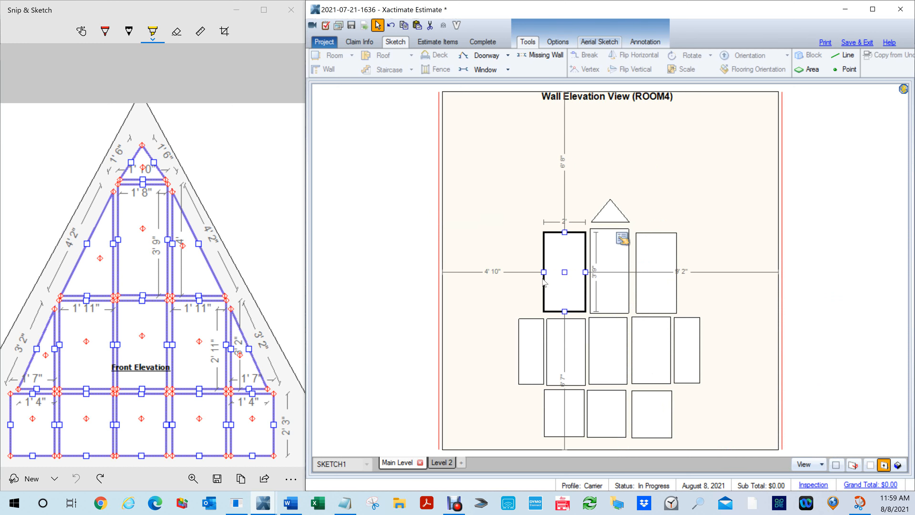
click(622, 239)
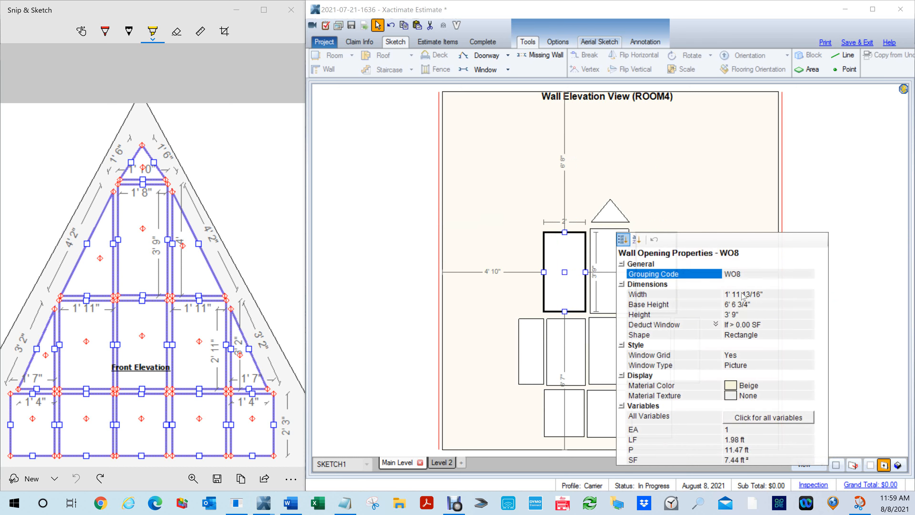
click(731, 294)
text(1' 11)
key(Return)
click(837, 220)
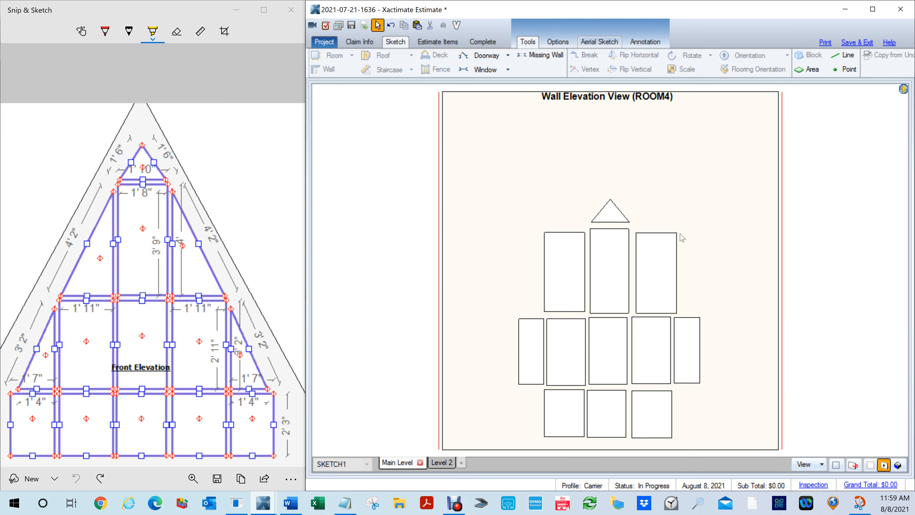
- Change the shape of the window right of the tall centre pane from rectangle to Trapezoid
click(657, 264)
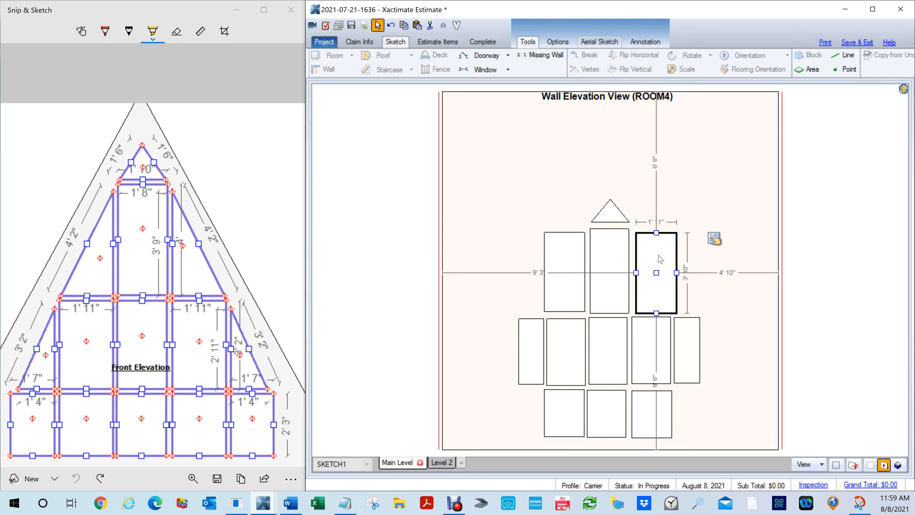
click(715, 239)
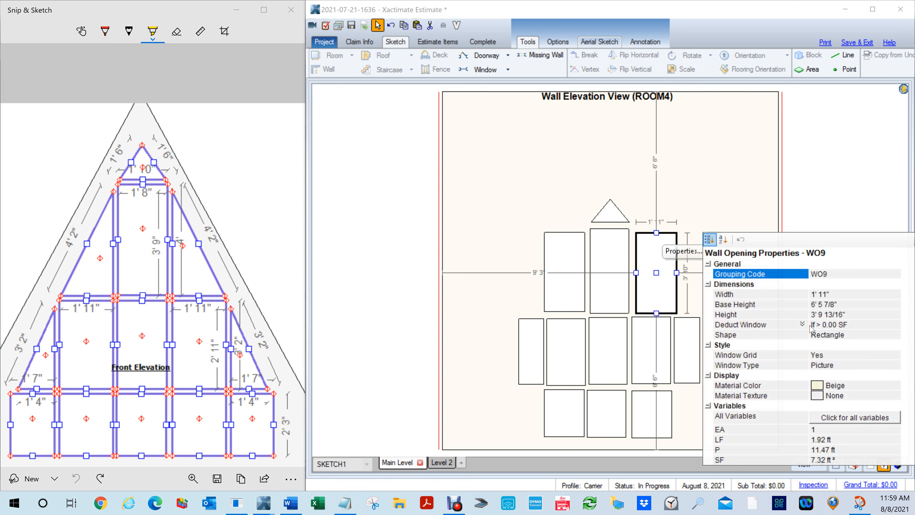
click(842, 334)
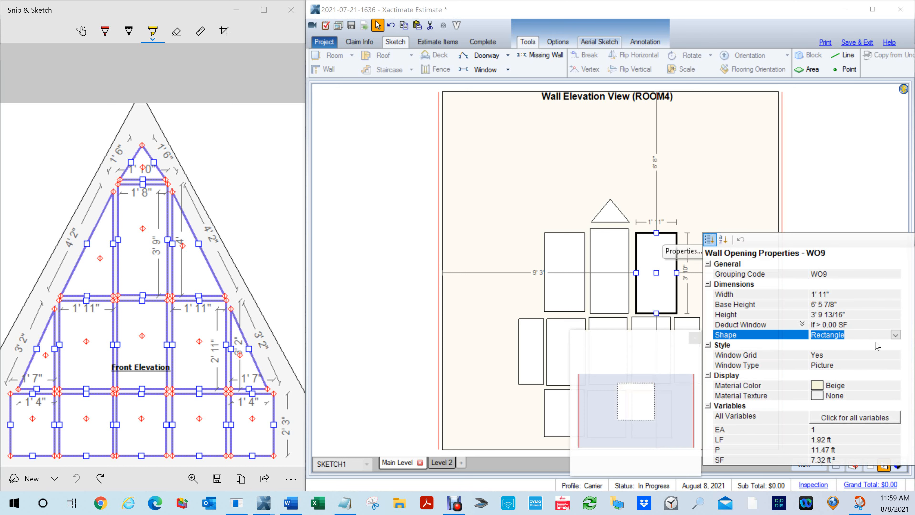
click(895, 334)
click(834, 382)
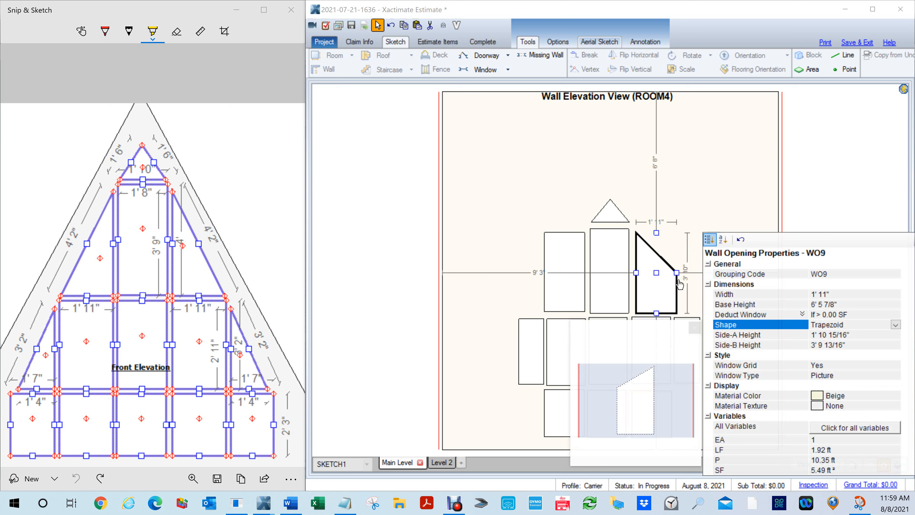
- Set the right trapezoid window's Side-A Height to 0" and Side-B Height to 3' 9"
click(847, 344)
text(0)
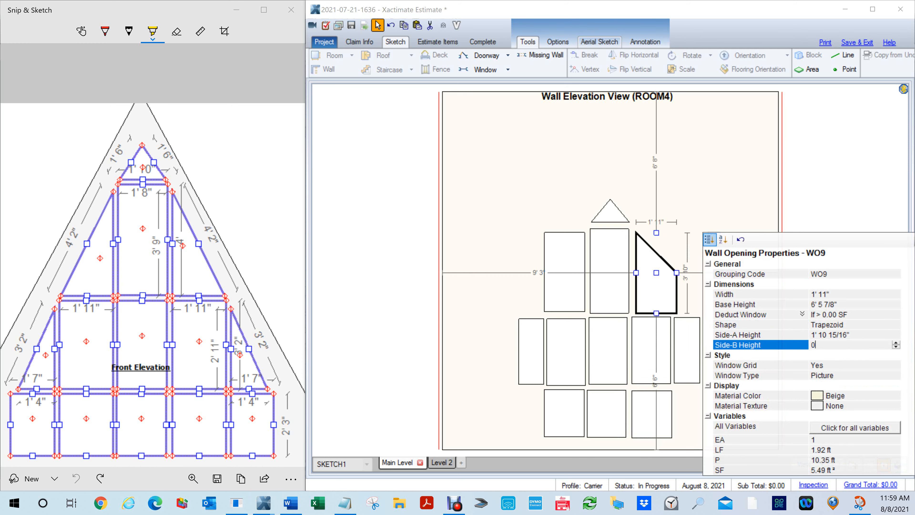
click(841, 335)
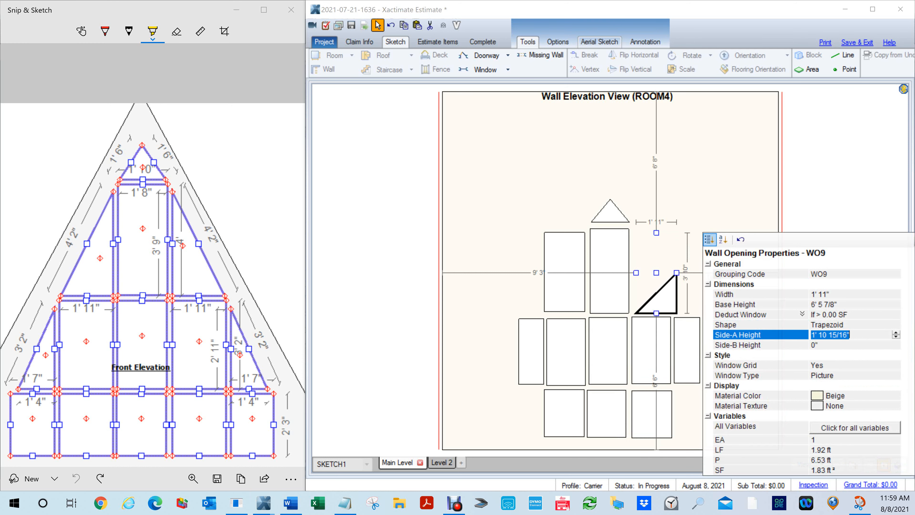
text(0)
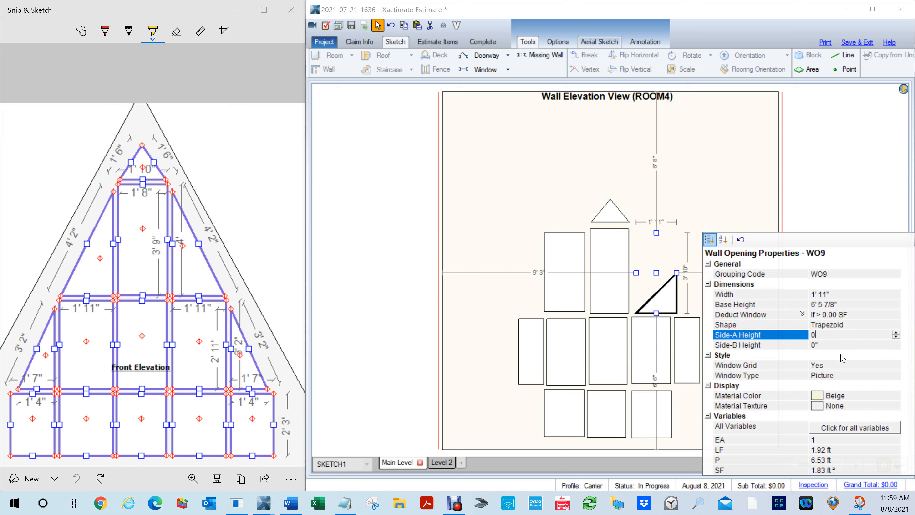
click(826, 345)
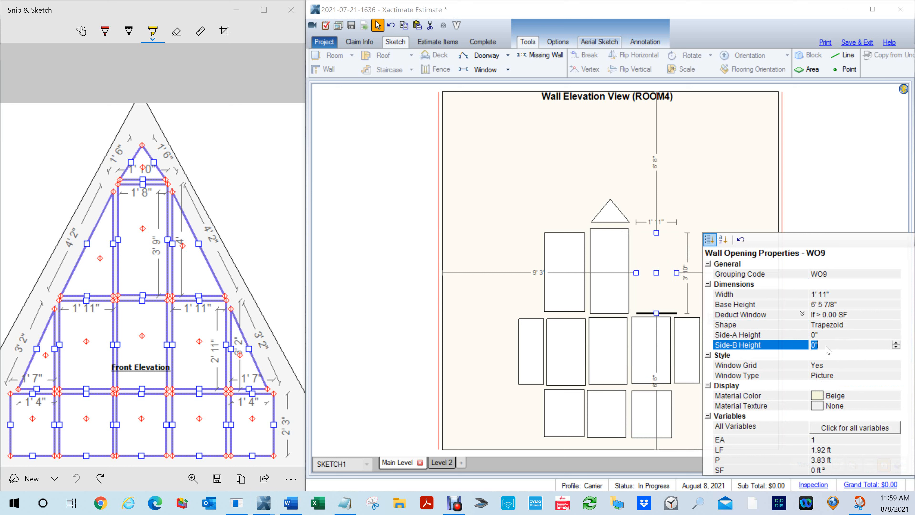
text(3,9)
key(Return)
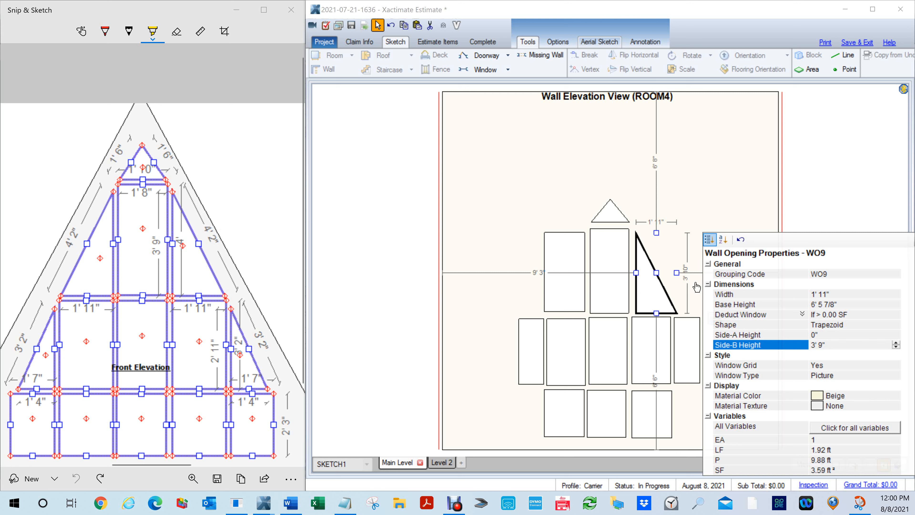
- Change the shape of the window left of the tall centre pane from rectangle to Trapezoid
click(573, 285)
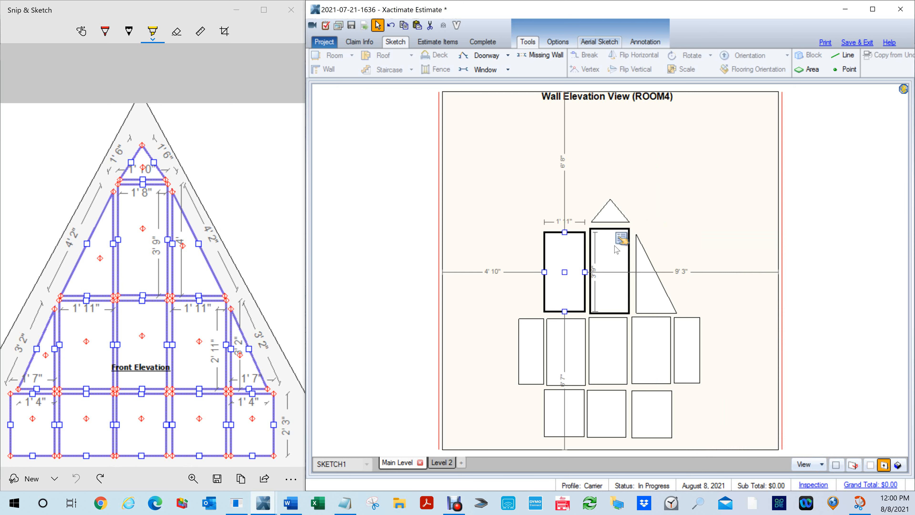
click(621, 238)
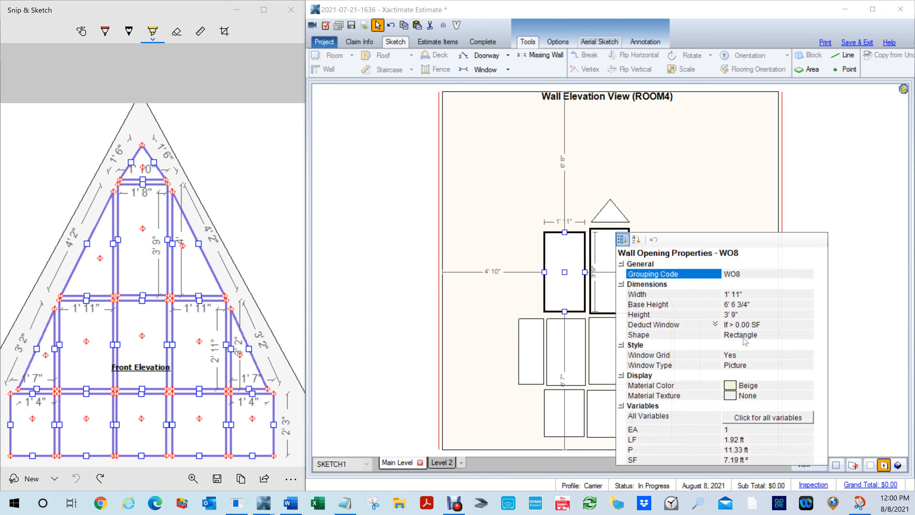
click(757, 337)
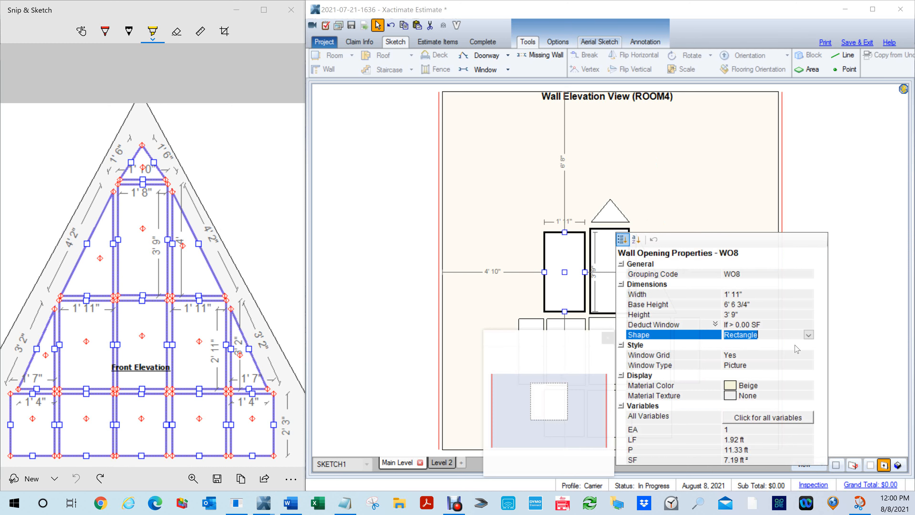
click(808, 334)
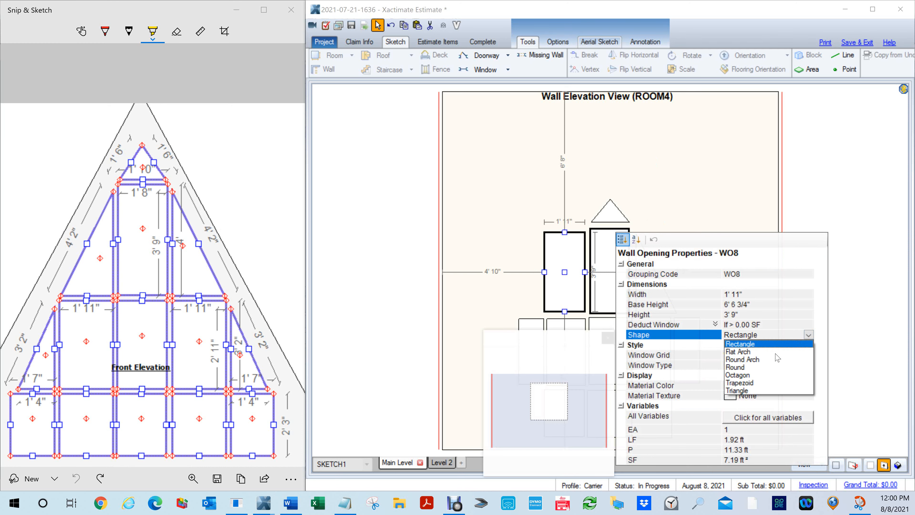
click(749, 383)
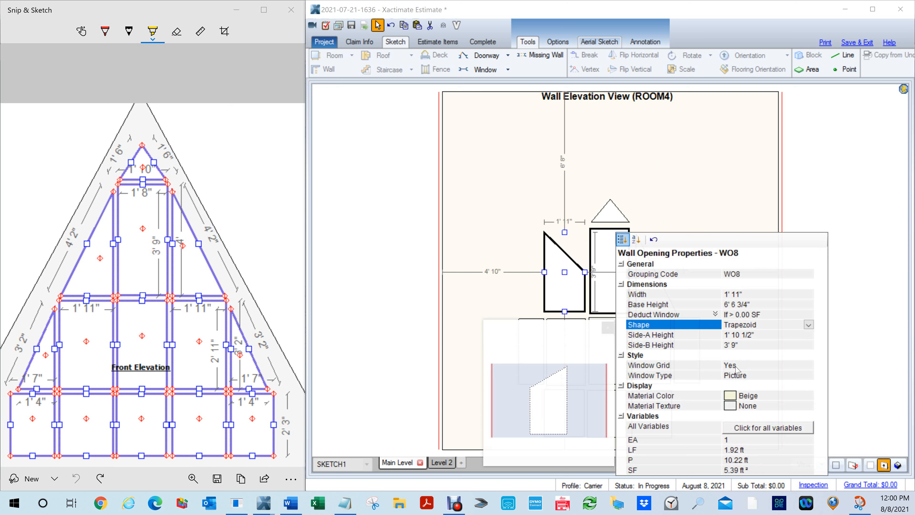
- Set the left trapezoid window's Side-A Height to 3' 9" and Side-B Height to 0", then close its properties
click(756, 336)
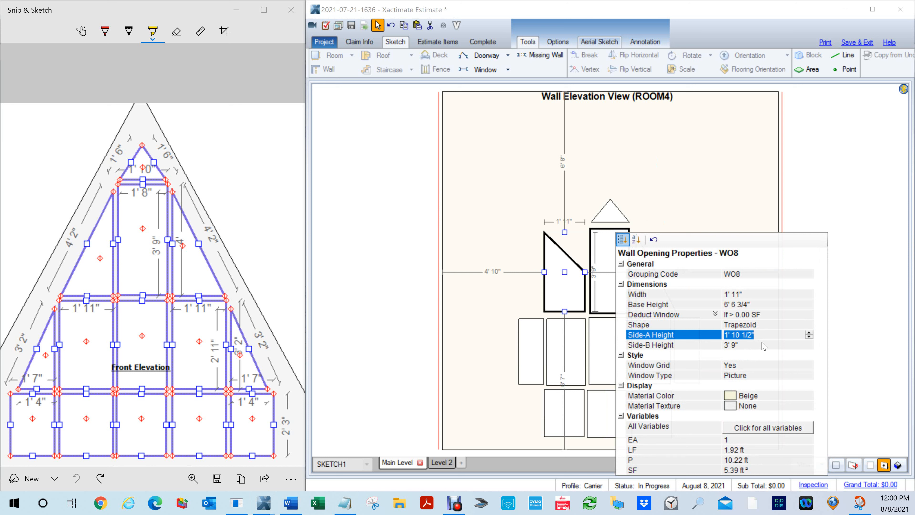
text(3 9)
key(Tab)
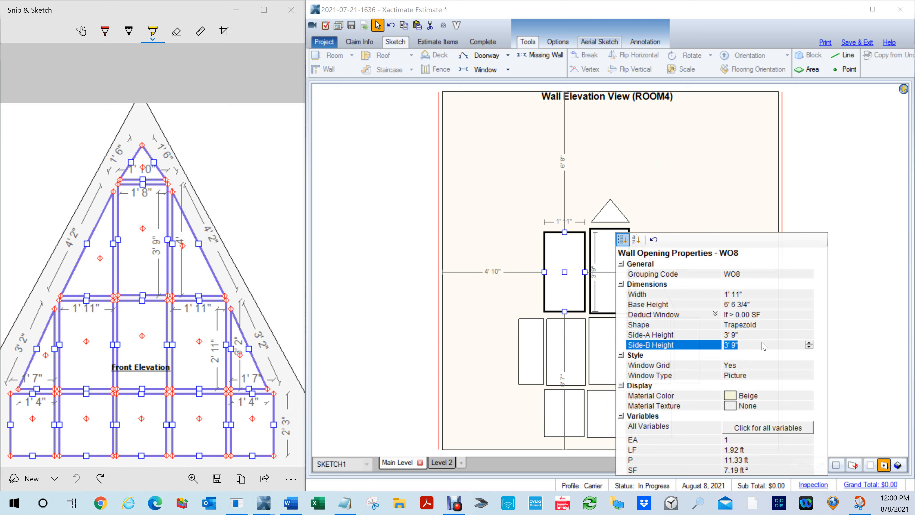
text(0)
key(Tab)
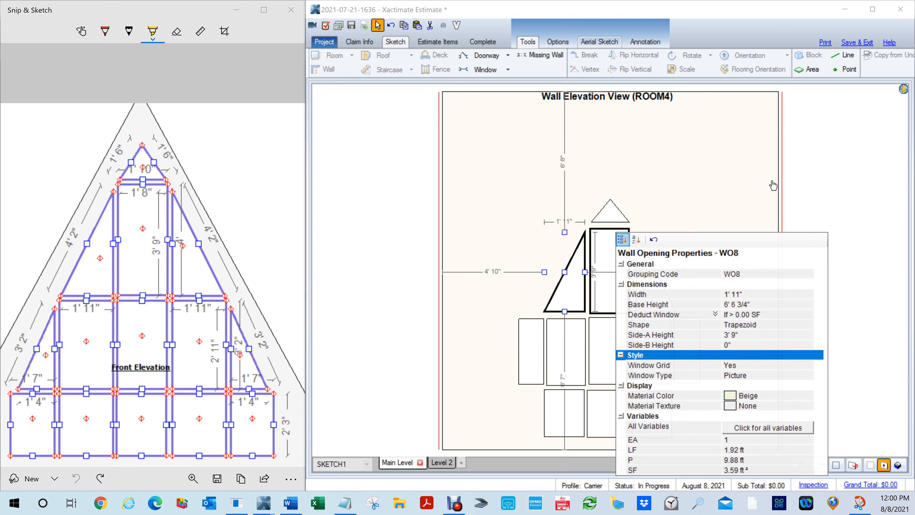
click(796, 199)
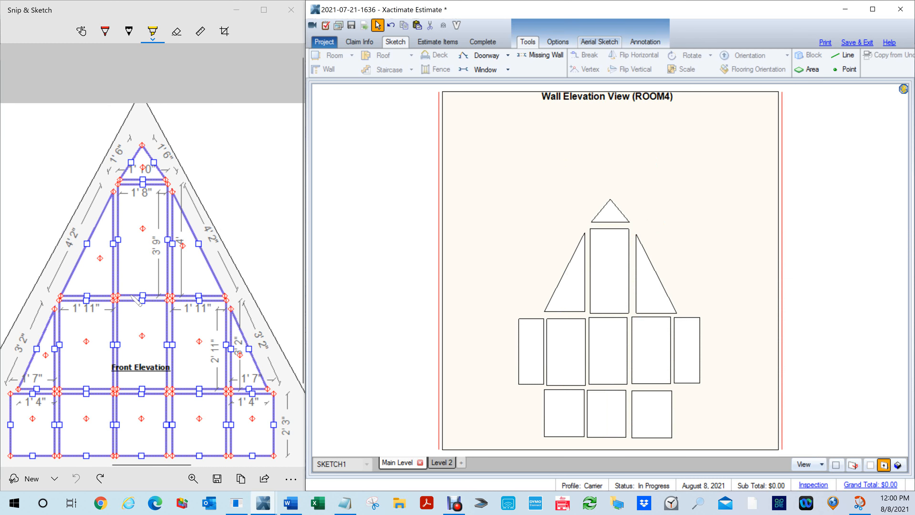
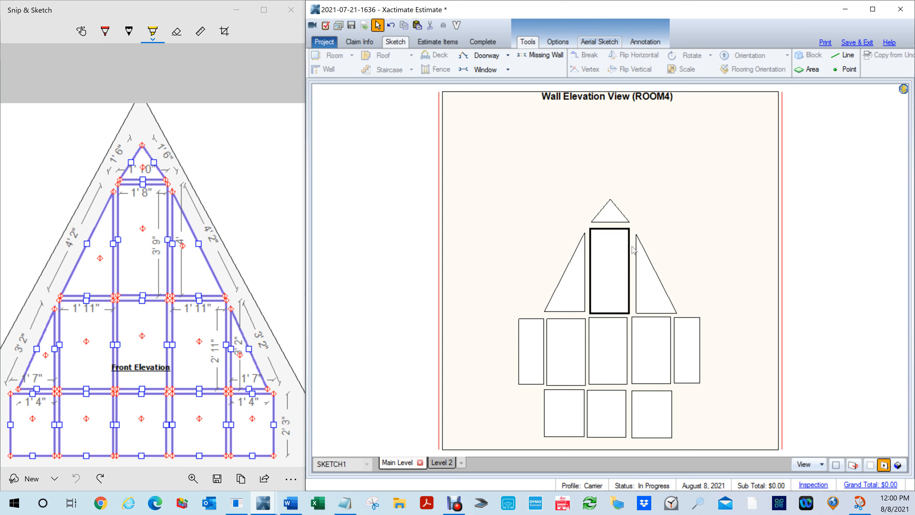
- Change the shape of the rectangular window at the right end of the middle row to Trapezoid
click(688, 356)
mouse_move(737, 321)
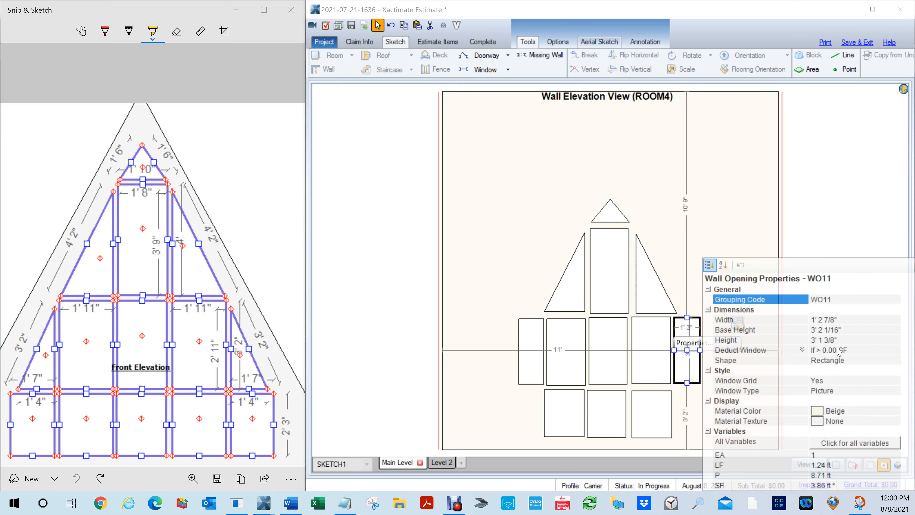
click(842, 360)
click(895, 360)
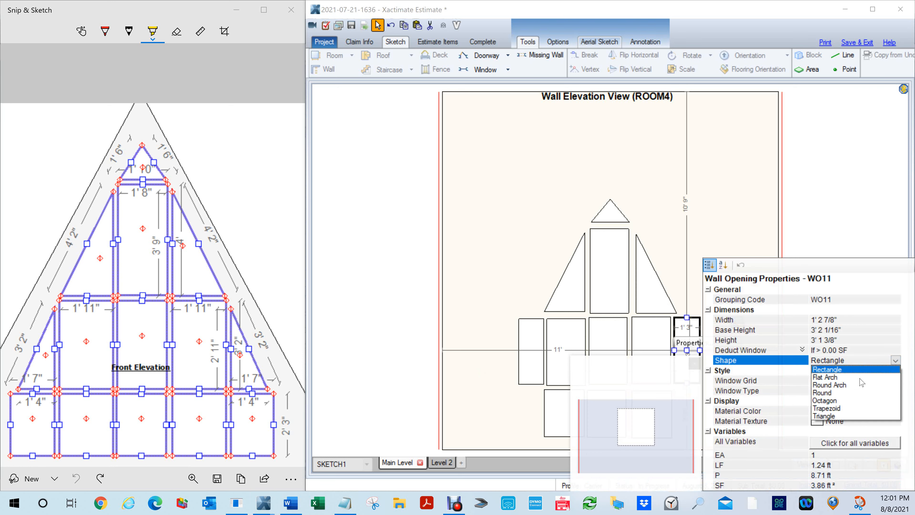
click(843, 408)
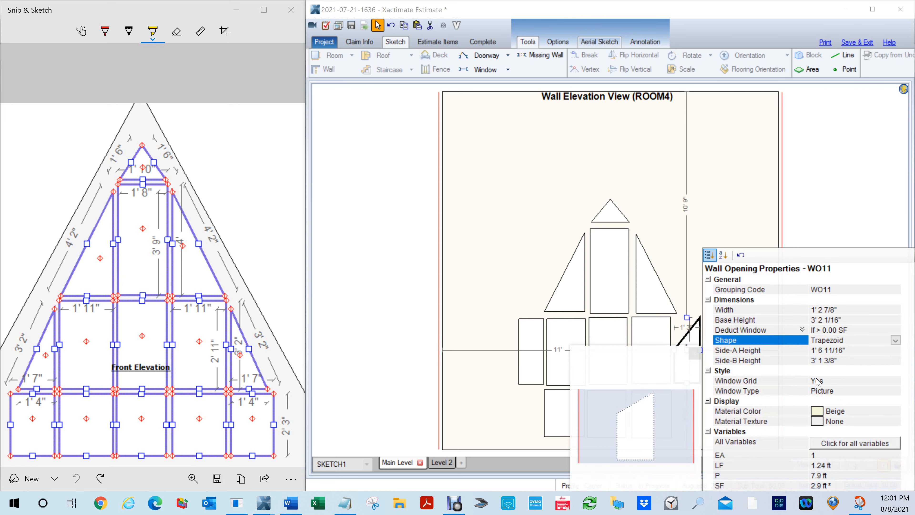
- Set the right-end middle-row trapezoid's Side-A Height to 2' 11" and Side-B Height to 0"
click(850, 352)
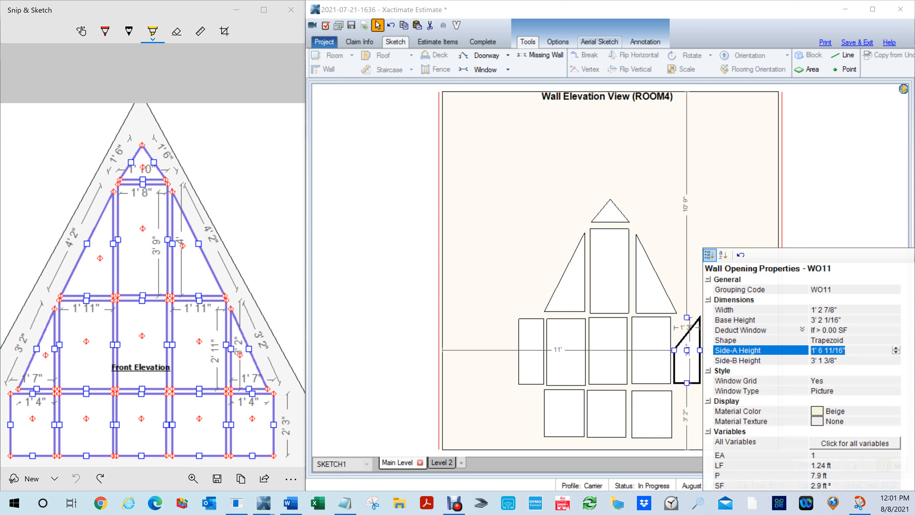
text(2,11)
key(Tab)
text(0)
key(Tab)
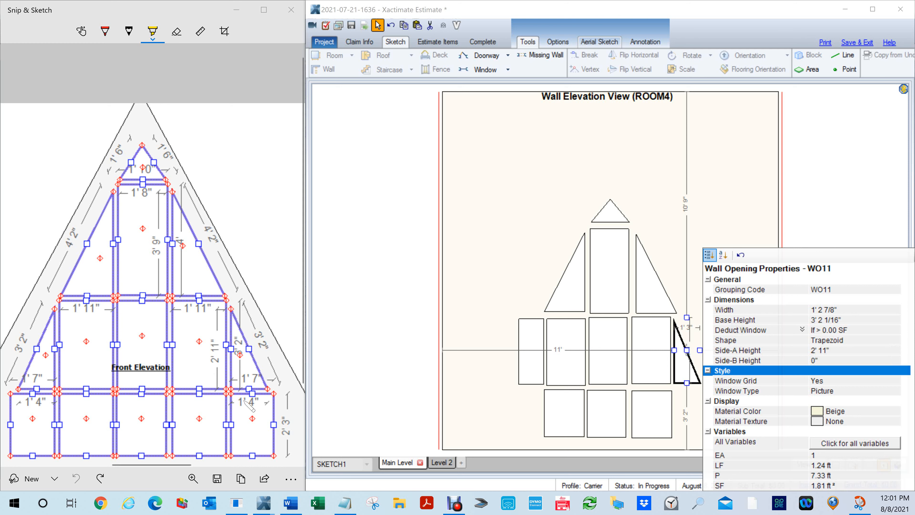
- Change the shape of the rectangular window at the left end of the middle row to Trapezoid
click(533, 361)
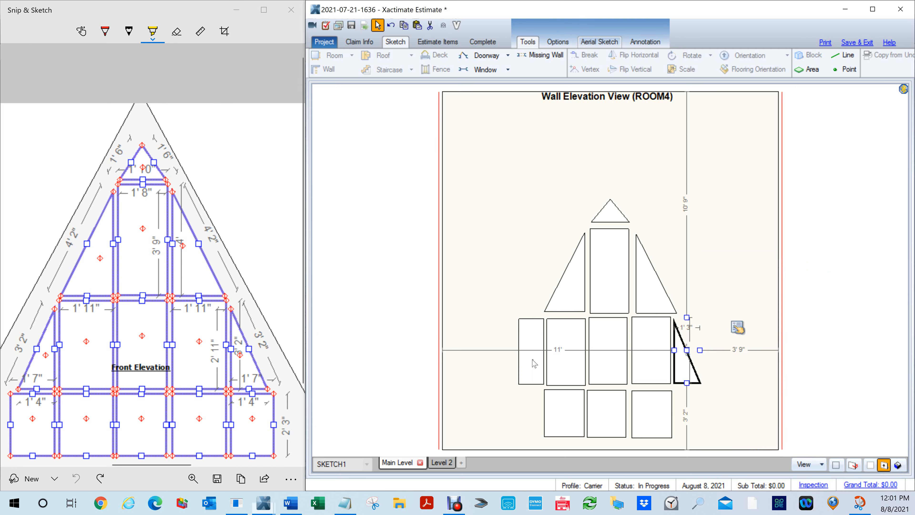
click(580, 327)
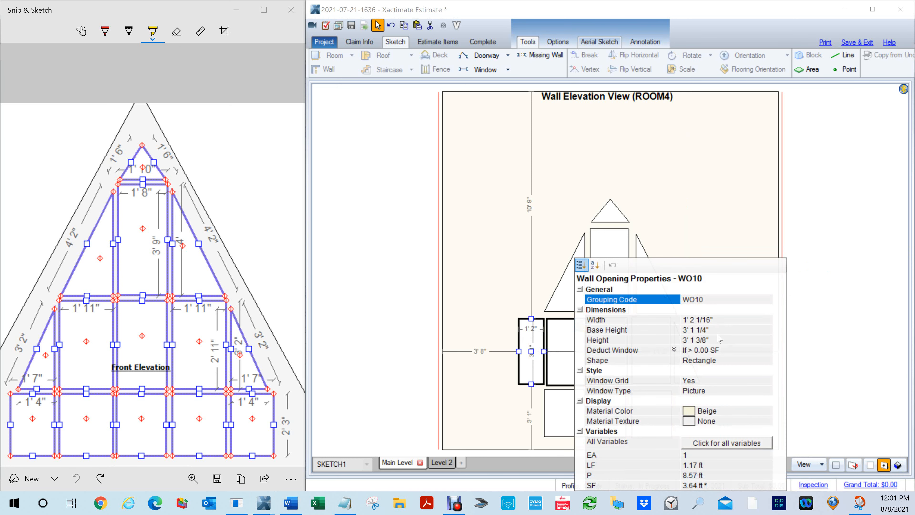
click(719, 361)
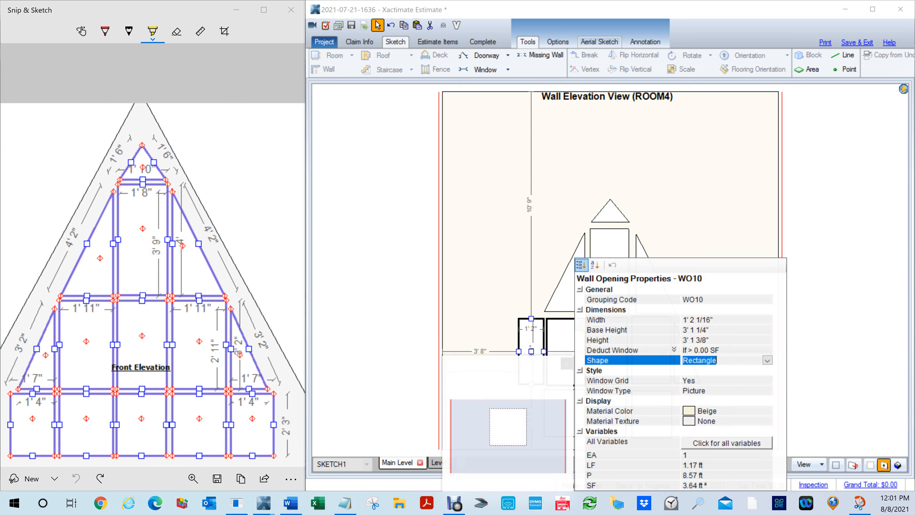
click(767, 360)
click(717, 412)
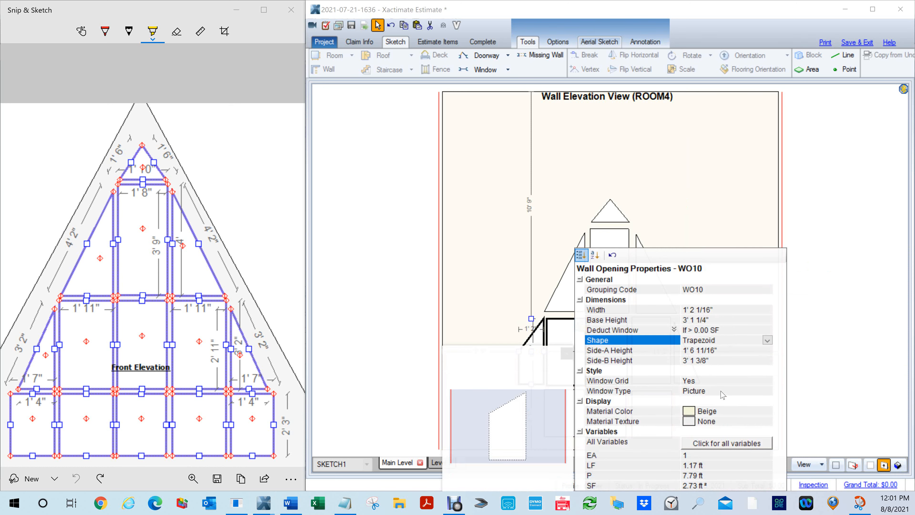
- Set the left-end middle-row trapezoid's Side-A Height to 0" and Side-B Height to 2' 11", then close its properties
click(715, 350)
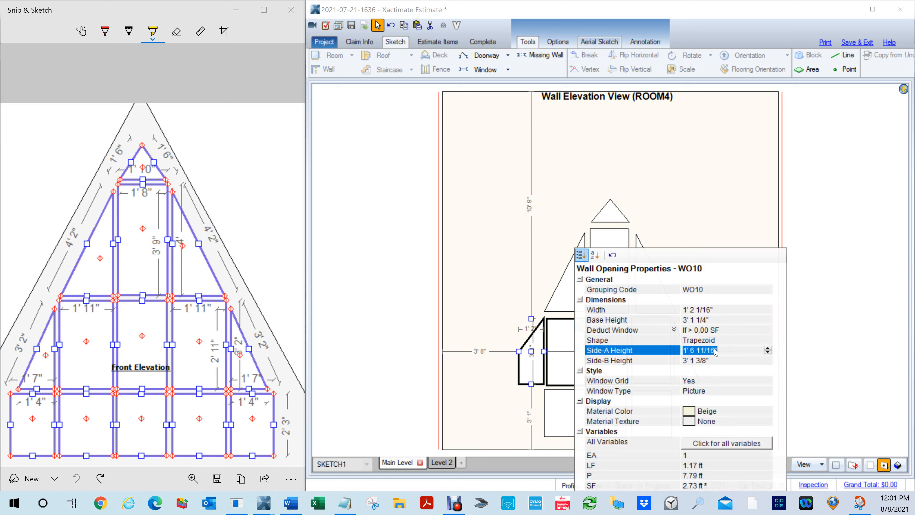
text(0)
key(Return)
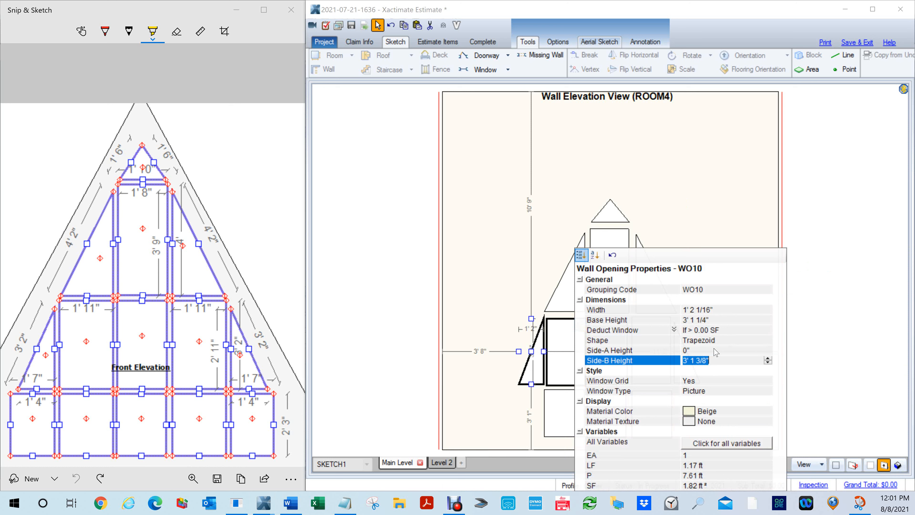
text(2'11)
key(Return)
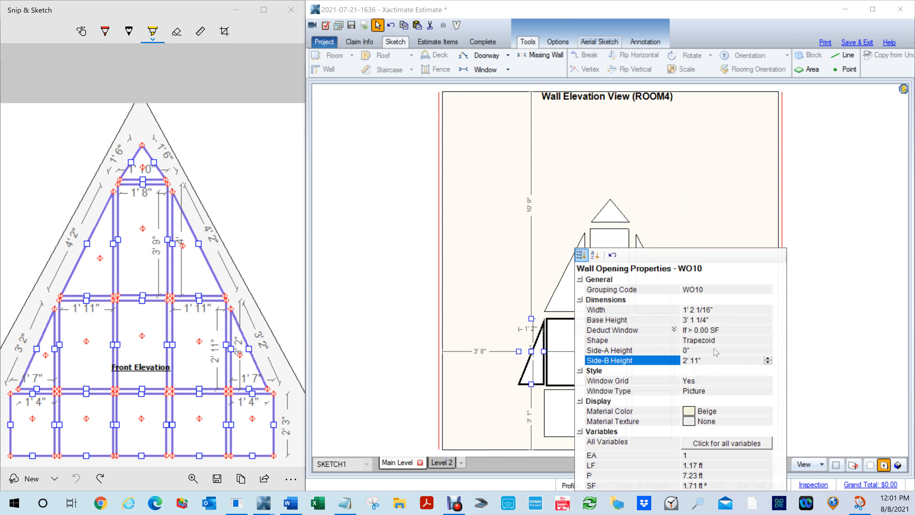
click(692, 197)
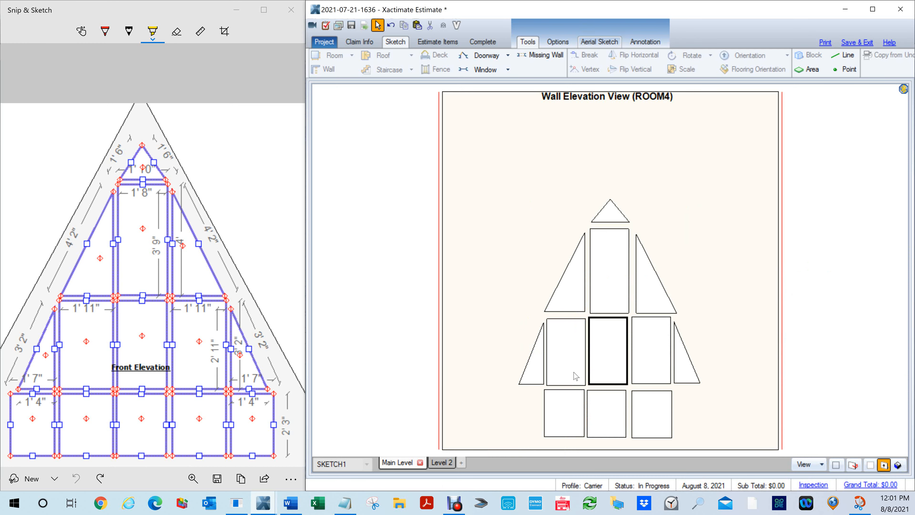
- Move the left-end middle-row trapezoid window slightly up beside its rectangular neighbour
click(539, 373)
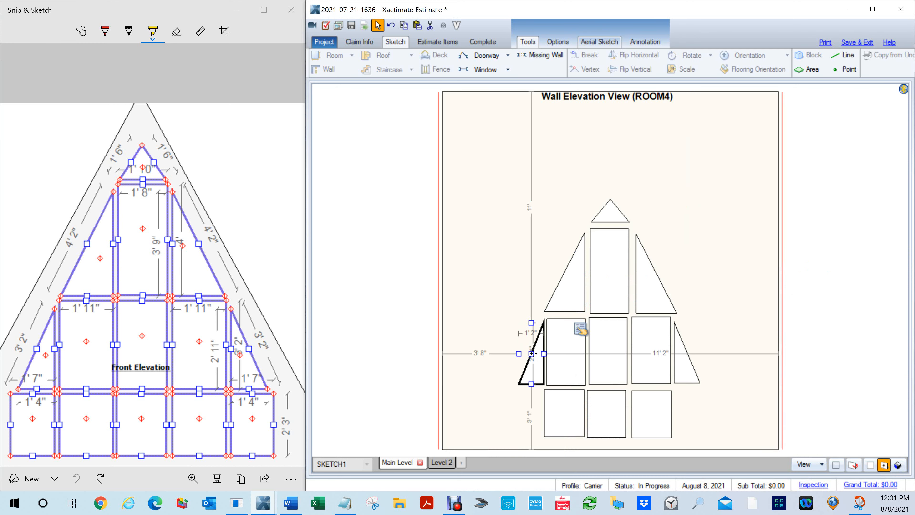
mouse_move(532, 353)
mouse_down()
mouse_move(527, 333)
mouse_move(531, 350)
mouse_up()
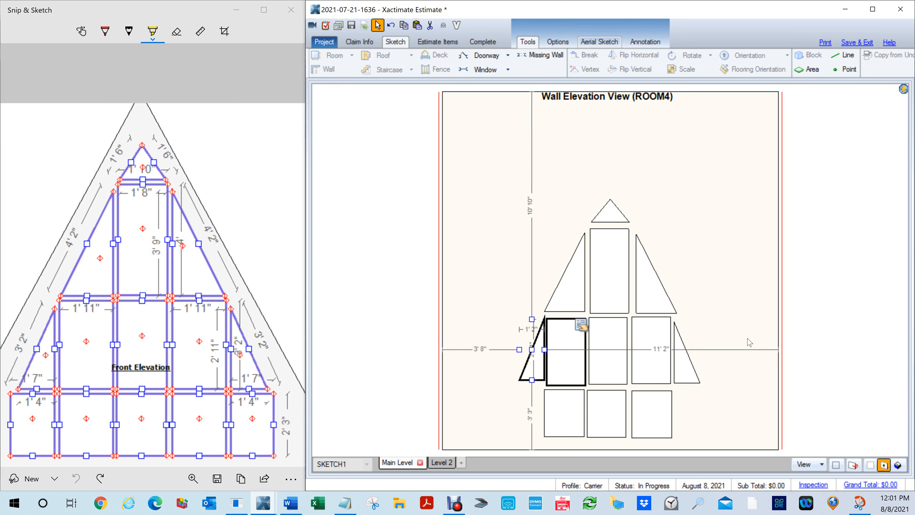
click(822, 313)
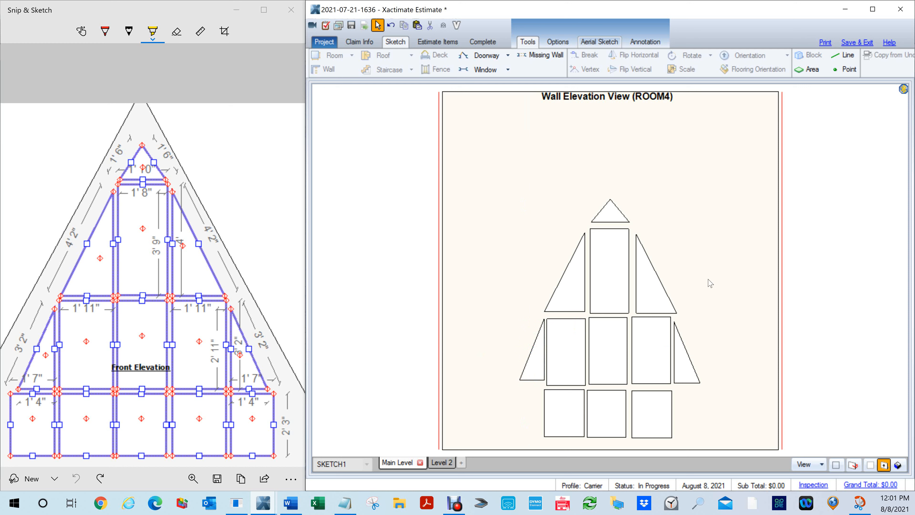
- Copy the rightmost bottom-row window and paste one copy at each end of the bottom row
click(657, 413)
key(ctrl+c)
key(ctrl+v)
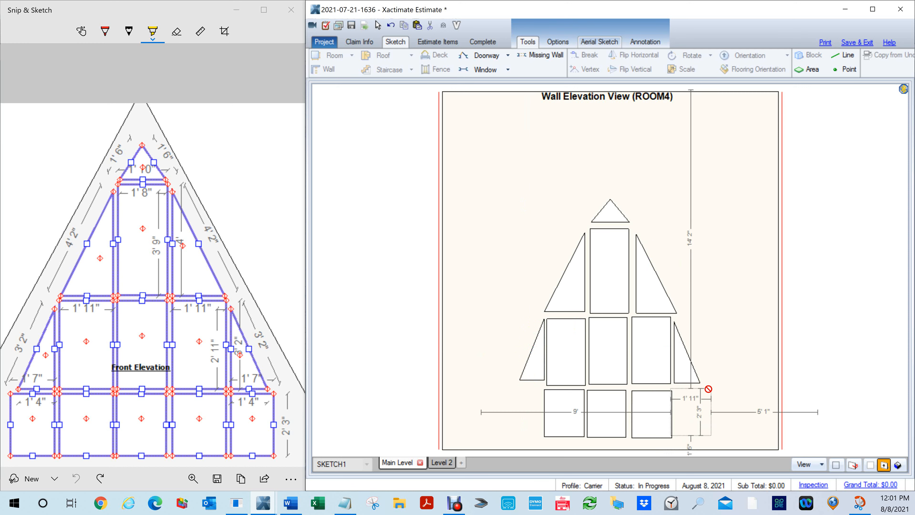
click(716, 389)
key(ctrl+v)
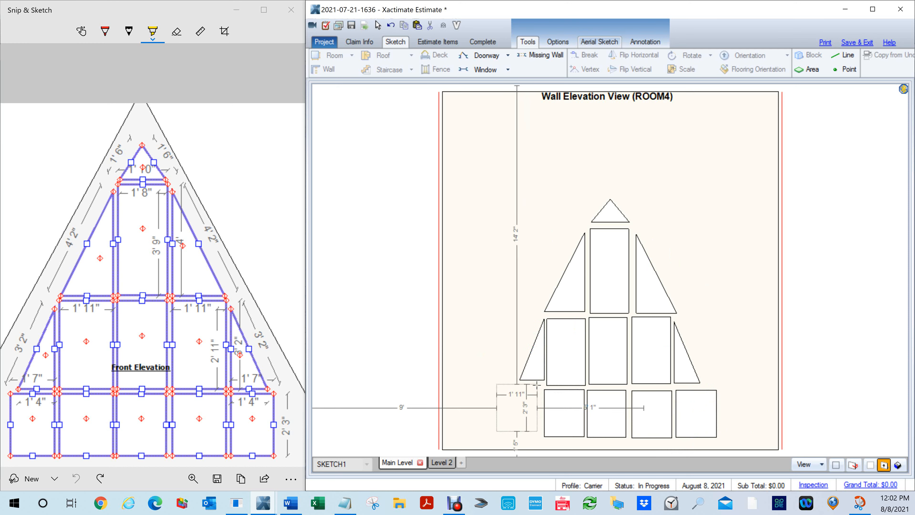
click(540, 388)
click(817, 378)
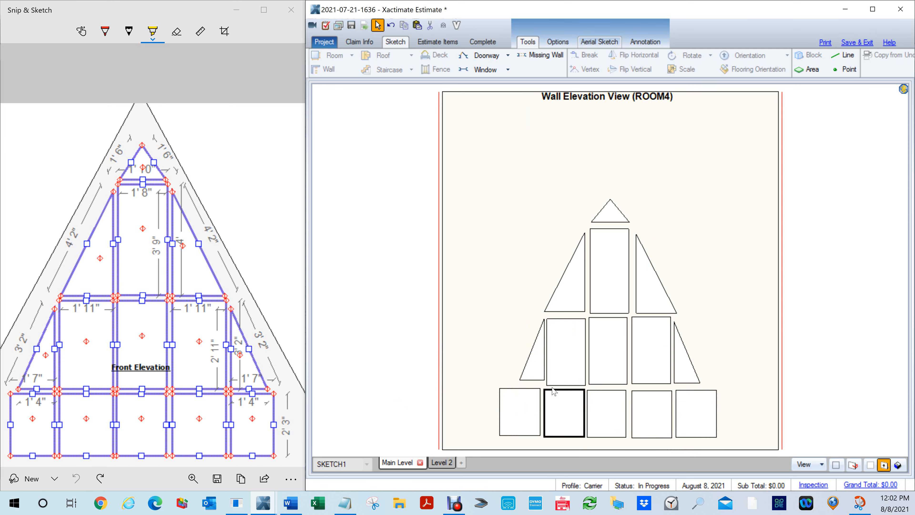
- Move the left-end middle-row trapezoid slightly down and left, leaving a gap beside the adjacent rectangular window
click(536, 362)
drag(531, 349, 524, 356)
click(824, 316)
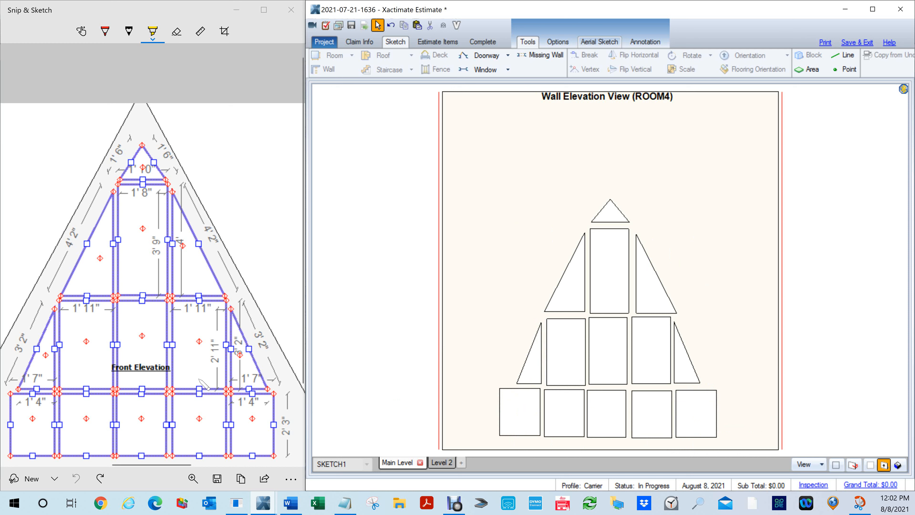
- Set the width of the window at the right end of the bottom row to 1' 4"
click(700, 420)
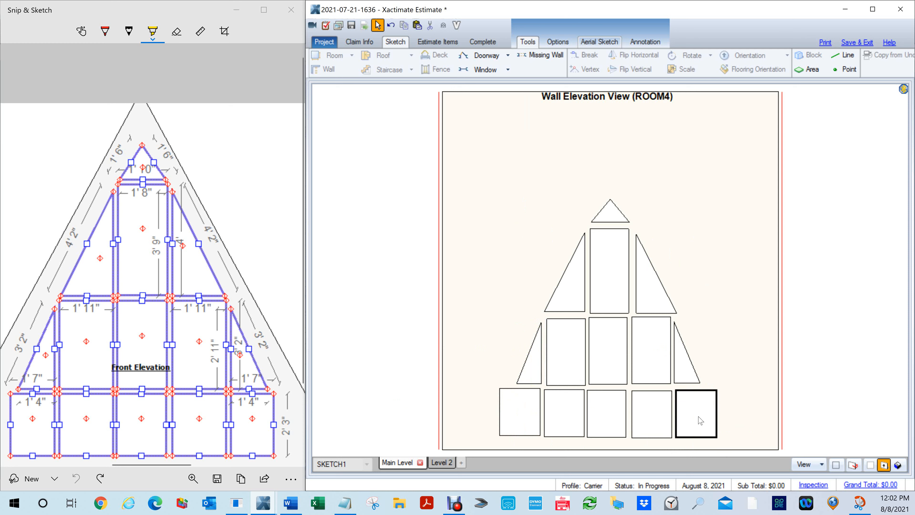
click(753, 396)
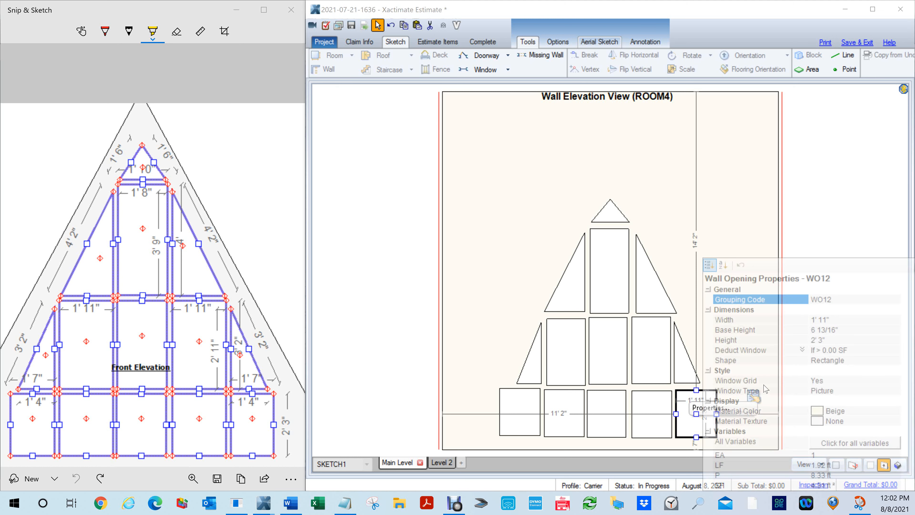
click(833, 320)
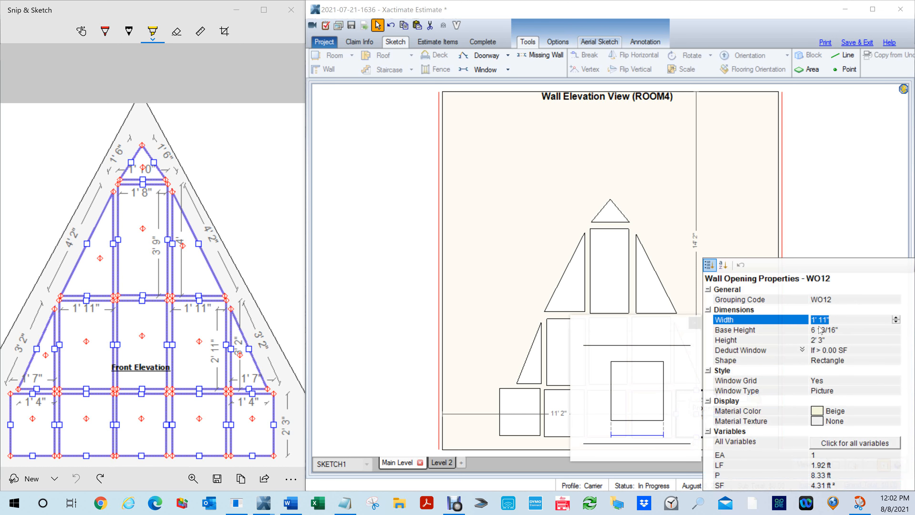
text(1'4)
key(Return)
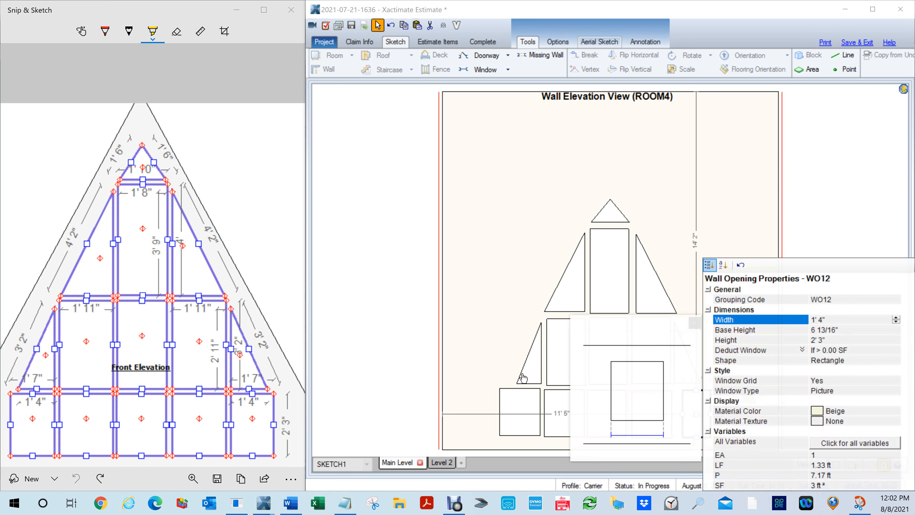
- Set the width of the window at the left end of the bottom row to 1' 4" and close its properties
click(517, 410)
drag(499, 412, 502, 412)
click(577, 393)
click(704, 320)
text(1)
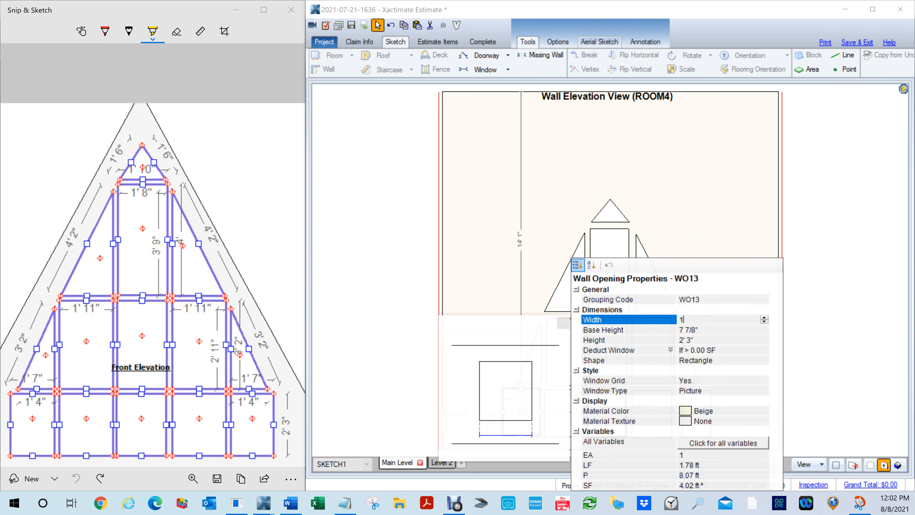
text(,4)
key(Return)
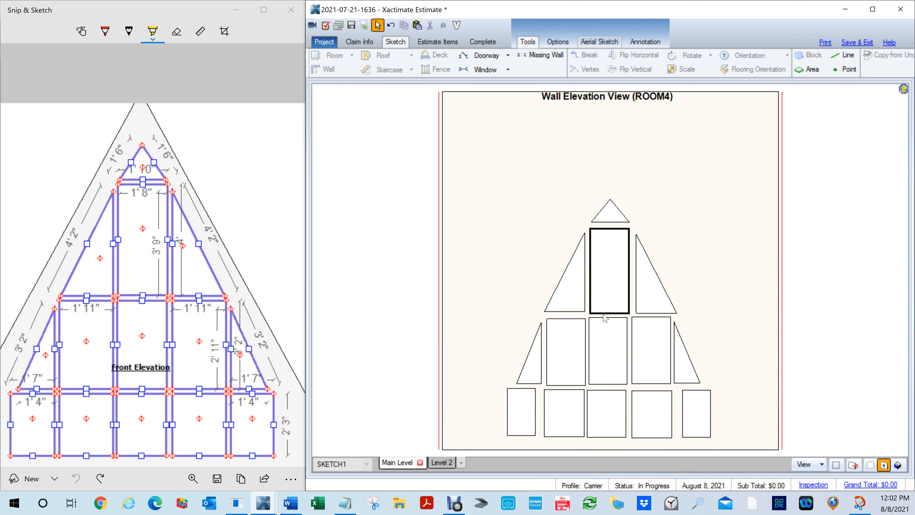
- Move both narrow bottom-row end windows inward so they sit close beside their neighbouring windows
drag(521, 411, 525, 413)
click(695, 415)
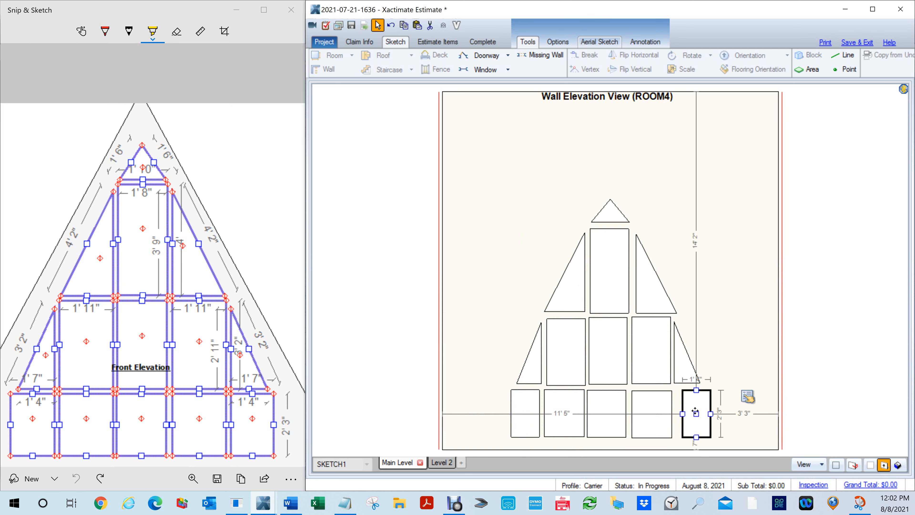
drag(697, 411, 691, 412)
click(830, 360)
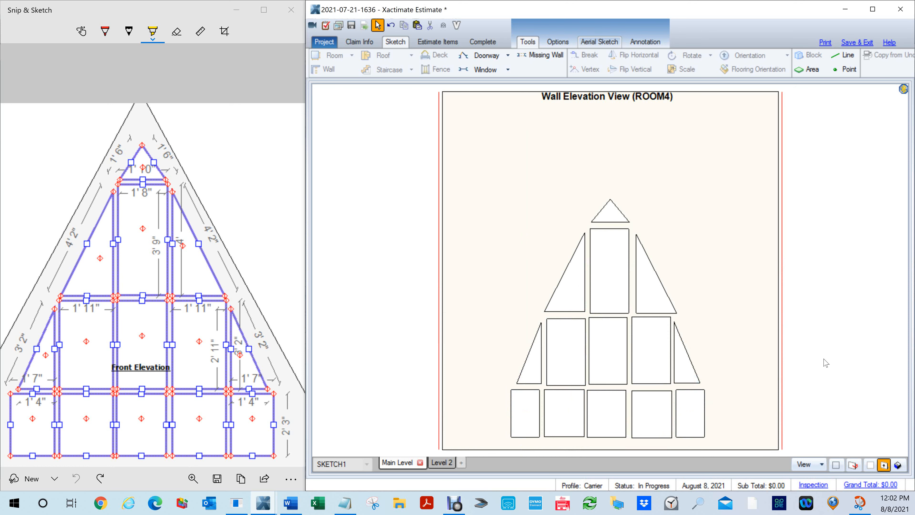
- Return to the floor plan and inspect the window wall in elevation from Room3's side, then close that elevation
double_click(822, 356)
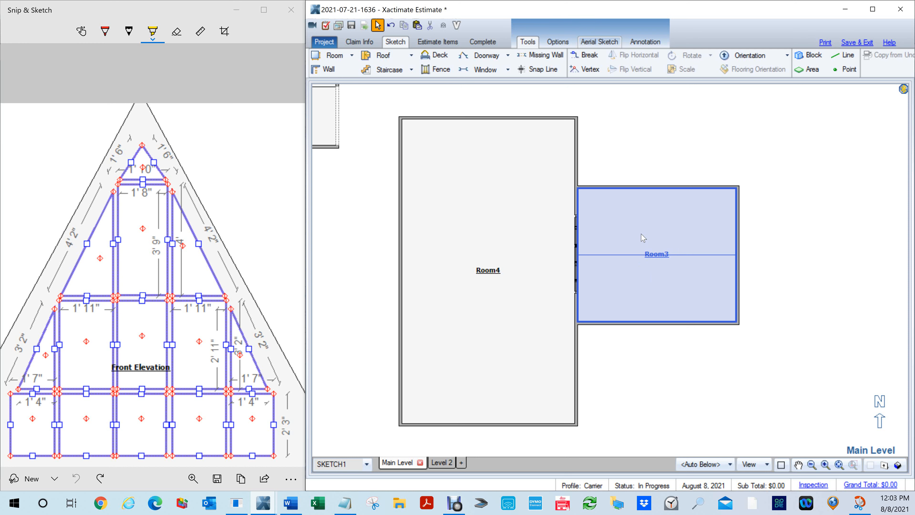
key(e)
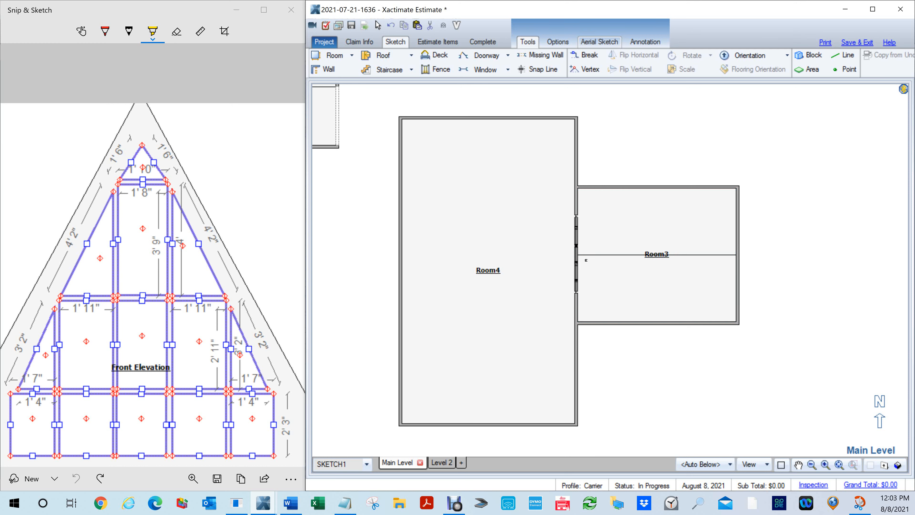
click(584, 257)
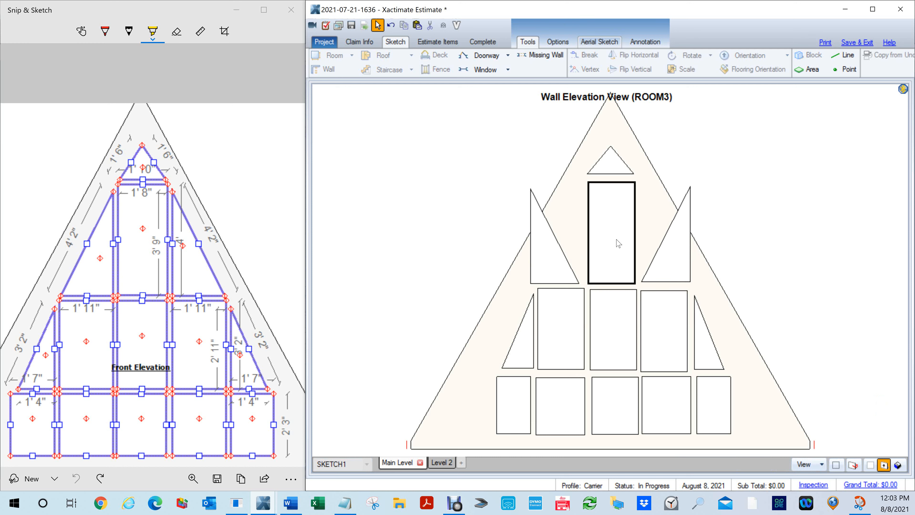
key(Escape)
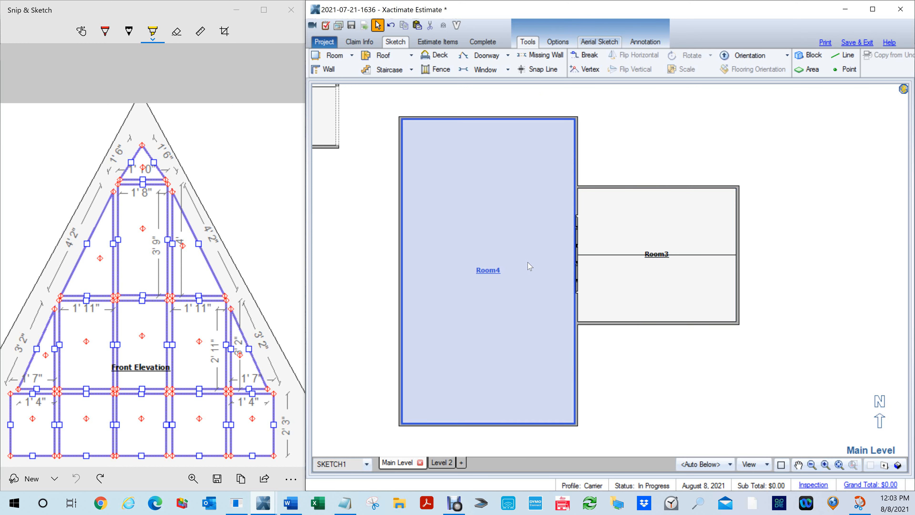
- In Room4's wall elevation, set the upper-right trapezoid window's Side-A Height to 3' 9" and Side-B Height to 0"
key(e)
click(573, 254)
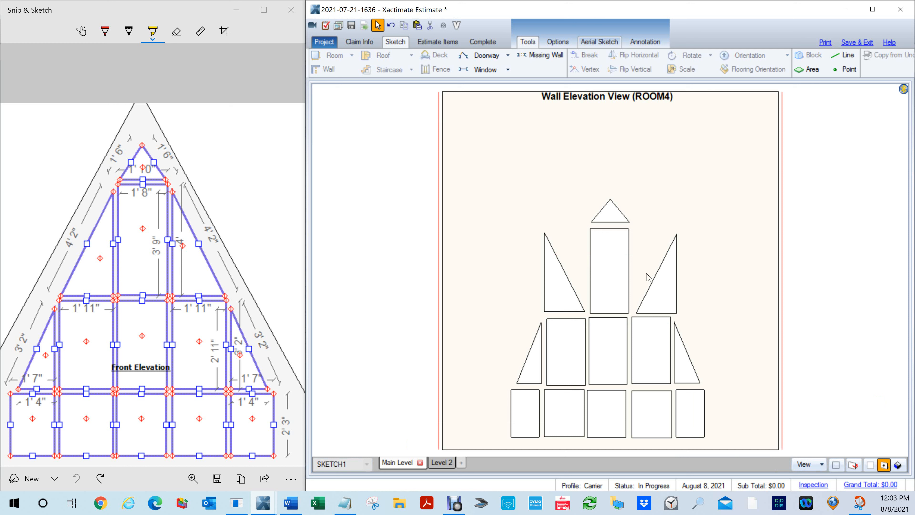
click(665, 317)
click(664, 312)
right_click(659, 313)
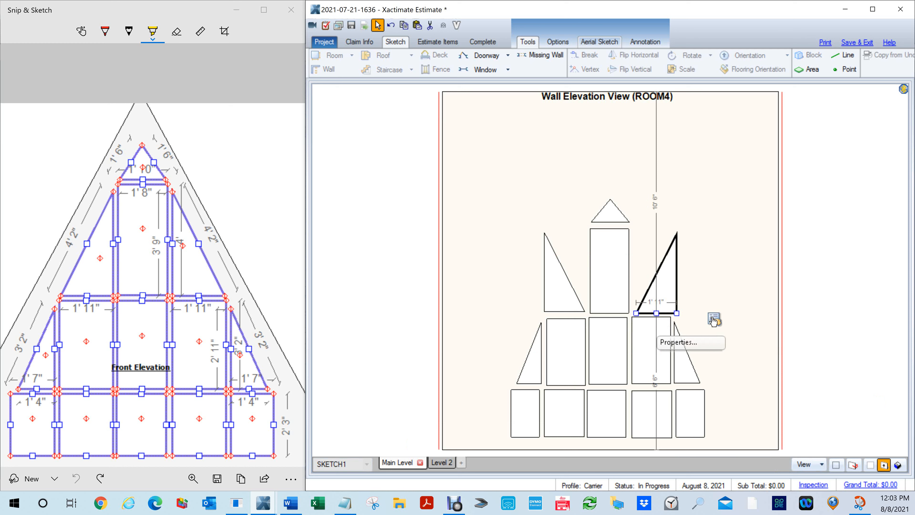
click(679, 341)
click(830, 352)
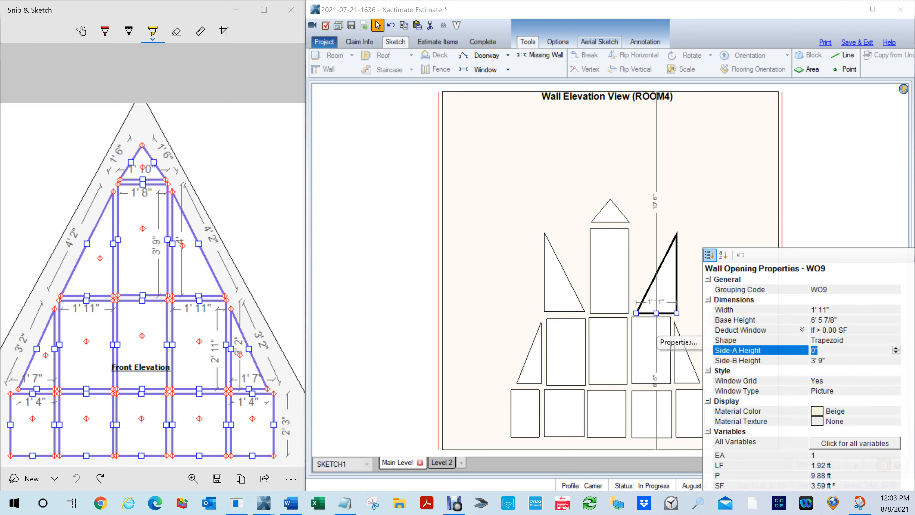
text(3,9)
key(Tab)
text(0)
key(Return)
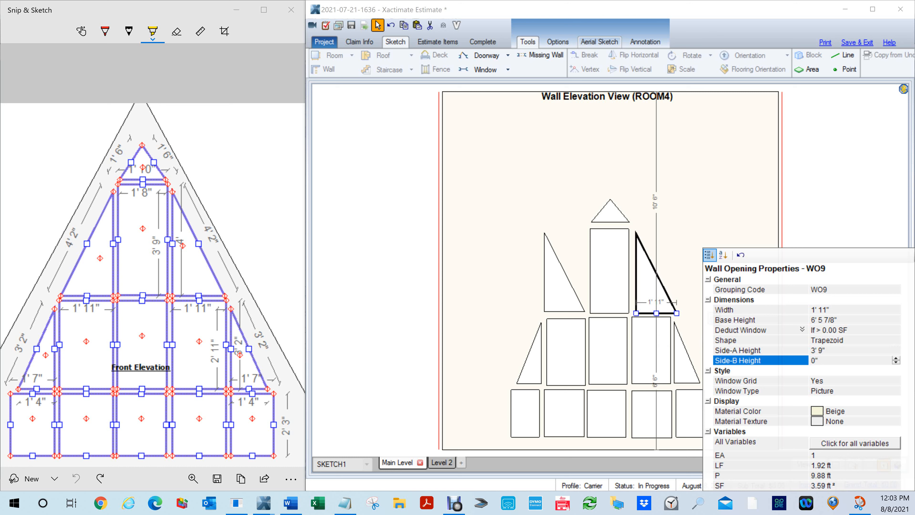
- Set the upper-left trapezoid window's Side-A Height to 0" and Side-B Height to 3' 10 13/16", closing its properties
click(566, 288)
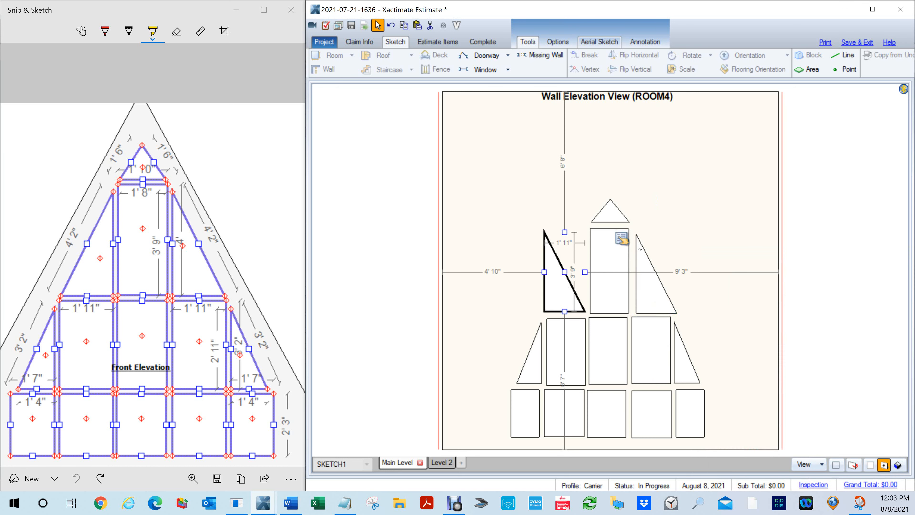
click(621, 238)
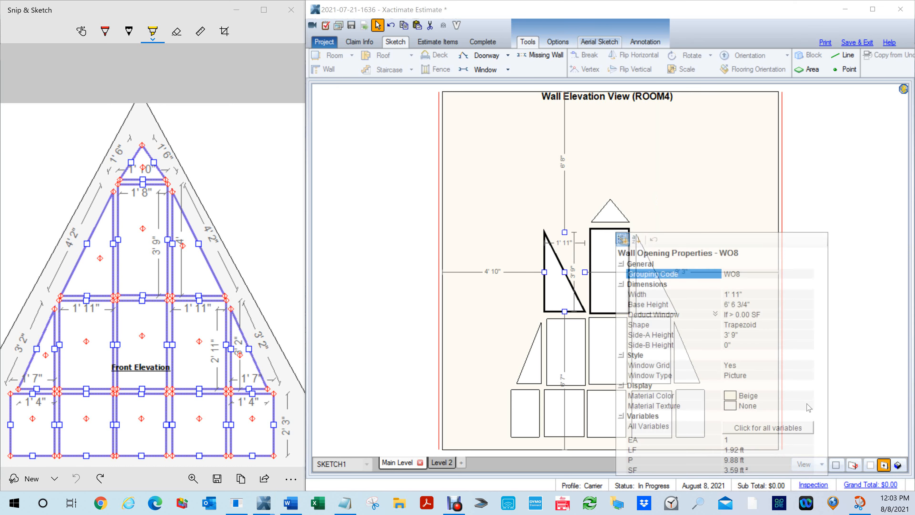
click(750, 338)
text(0)
key(Tab)
text(3)
text(.15)
key(Return)
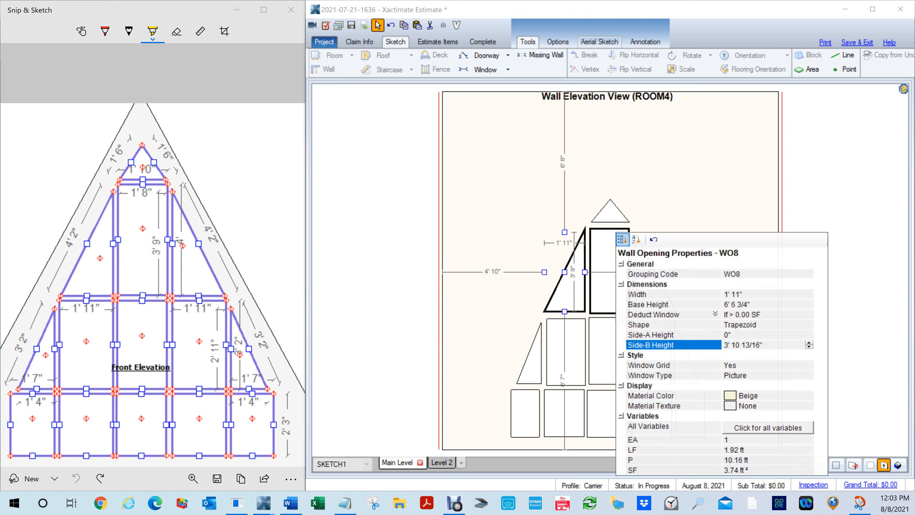
click(840, 228)
click(831, 229)
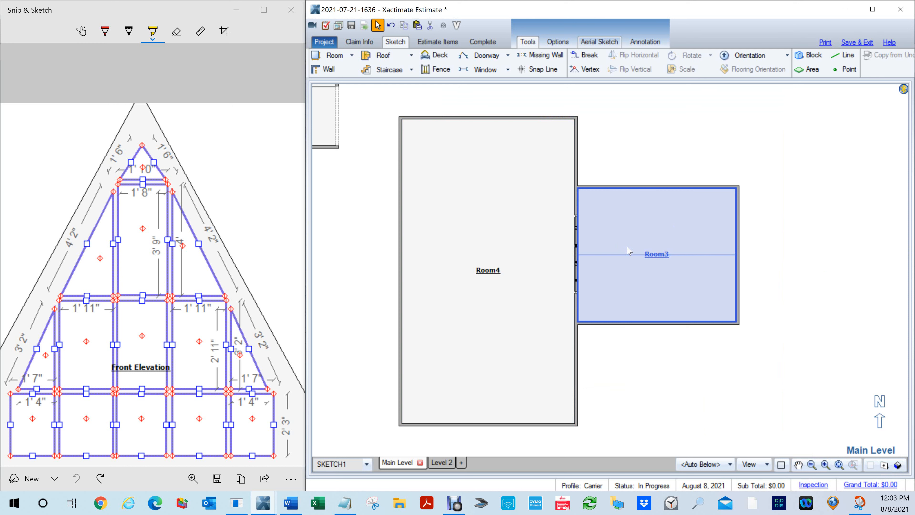
- Check the window wall's shape in elevation from Room3's side and from Room4's side, returning to the floor plan
double_click(633, 265)
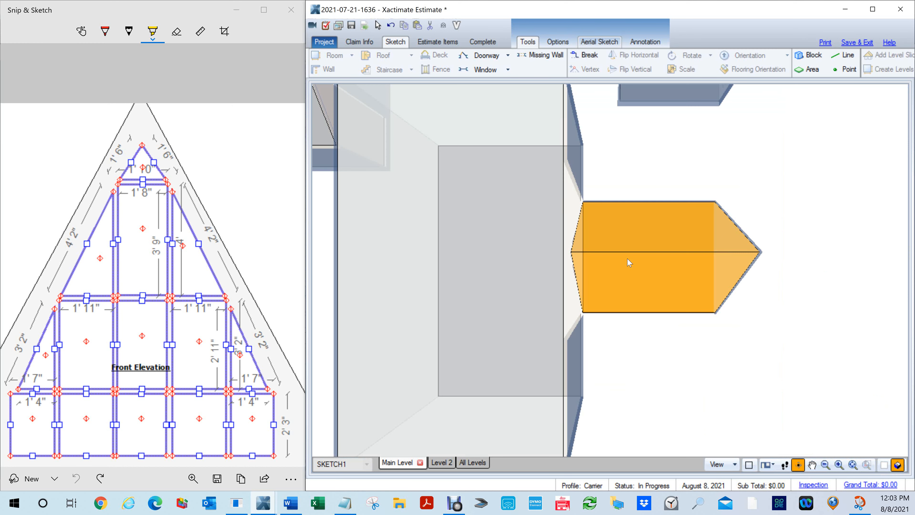
key(F8)
key(e)
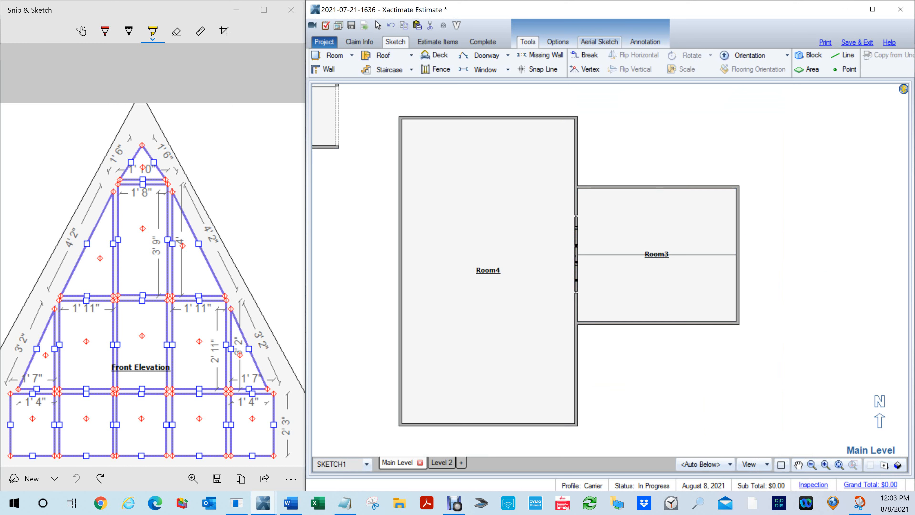
click(591, 256)
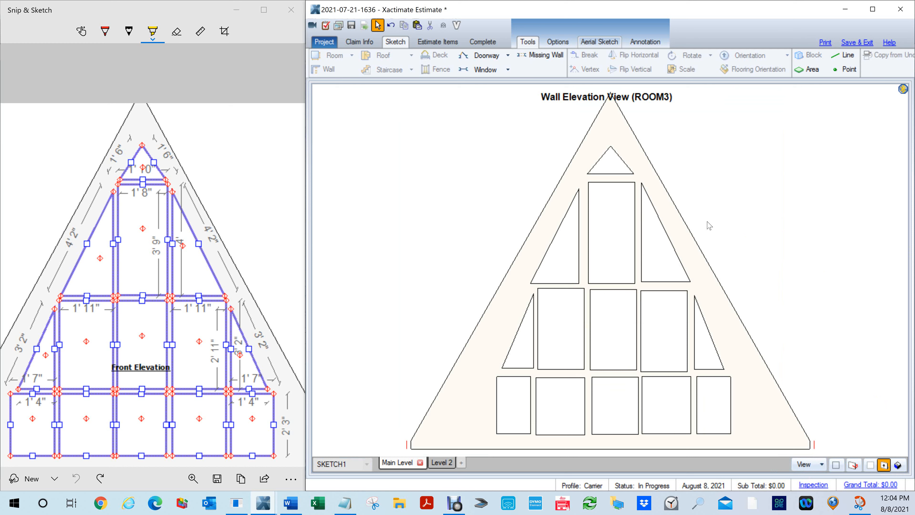
key(Escape)
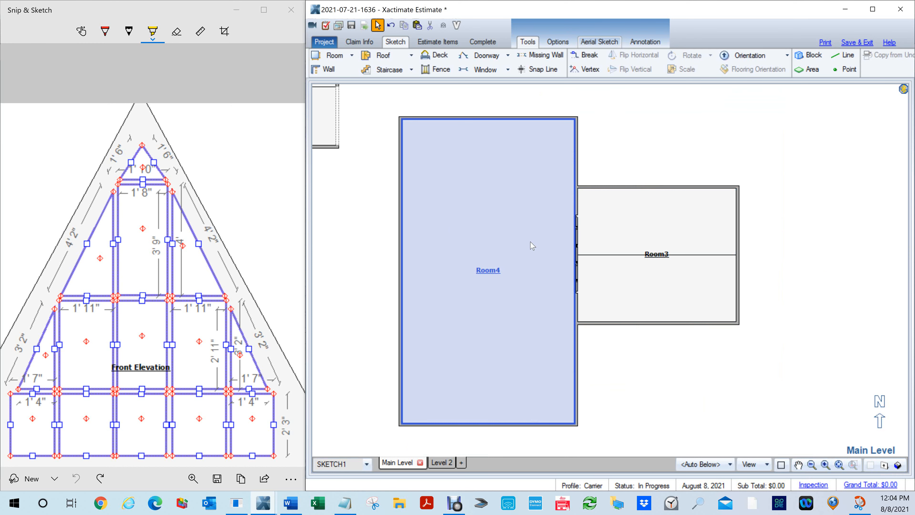
key(e)
click(574, 253)
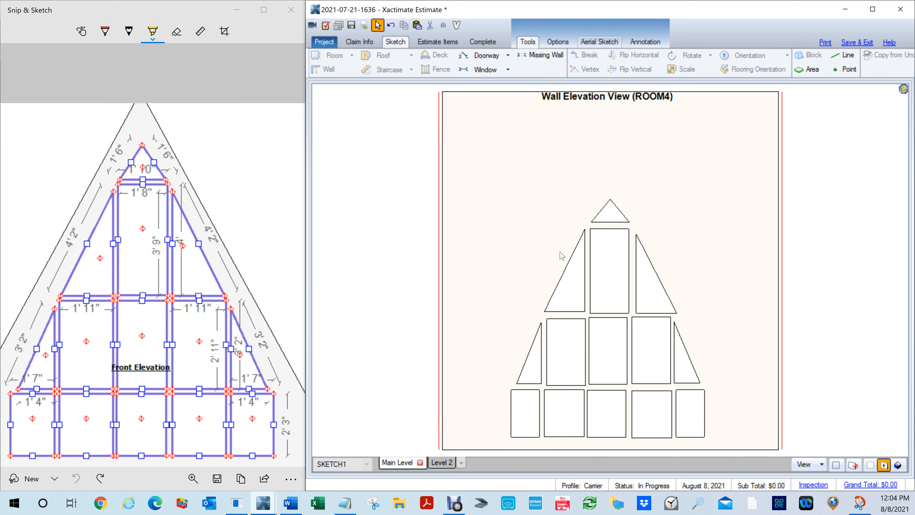
key(Escape)
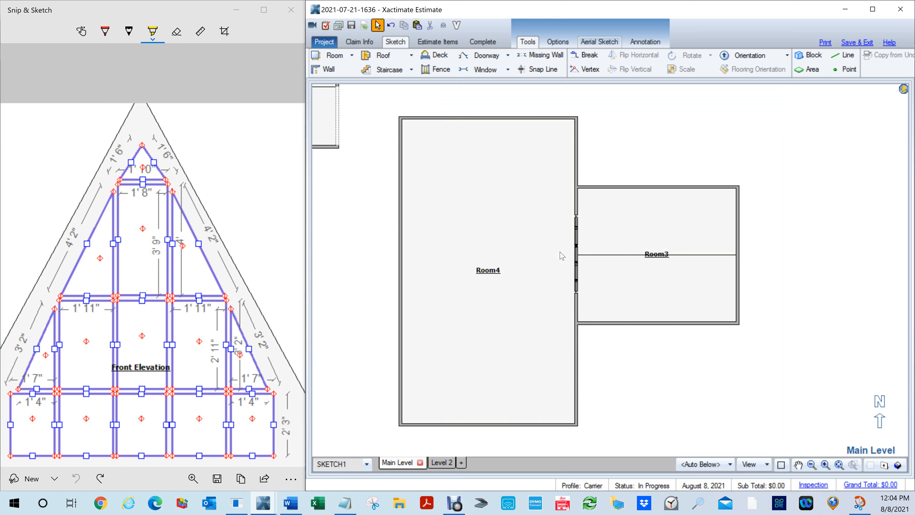
- Delete Room4 from the floor plan and check that Room3's window wall is intact in elevation
click(478, 265)
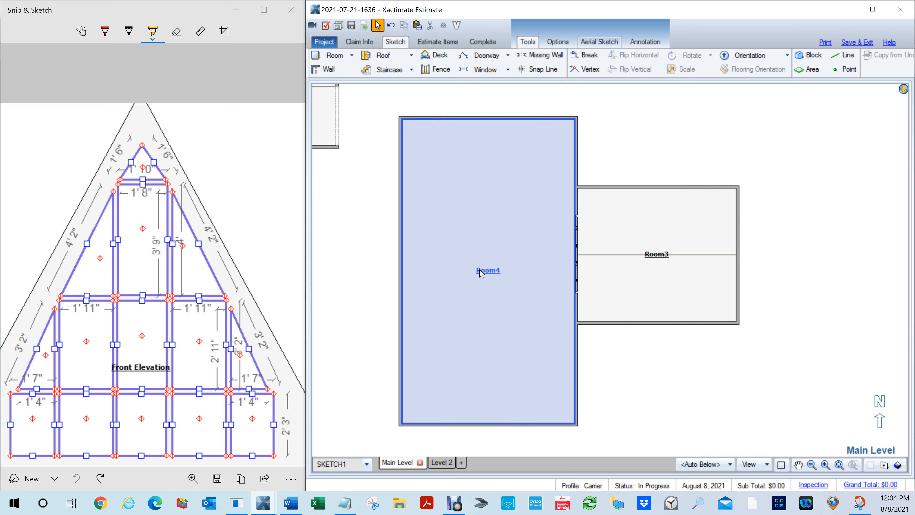
key(Delete)
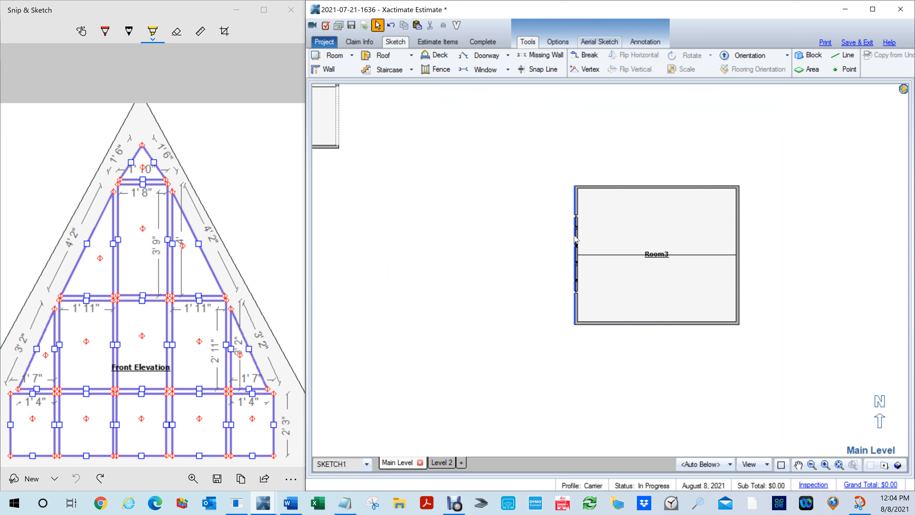
click(589, 256)
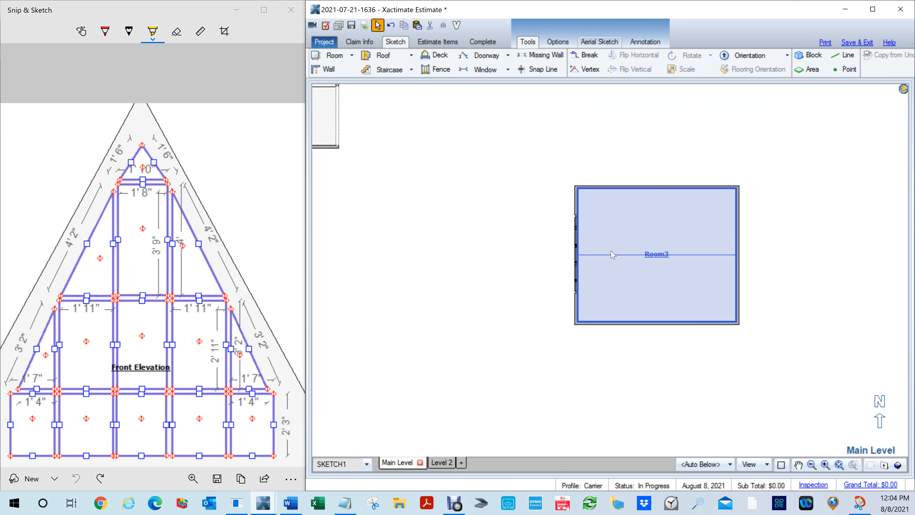
key(e)
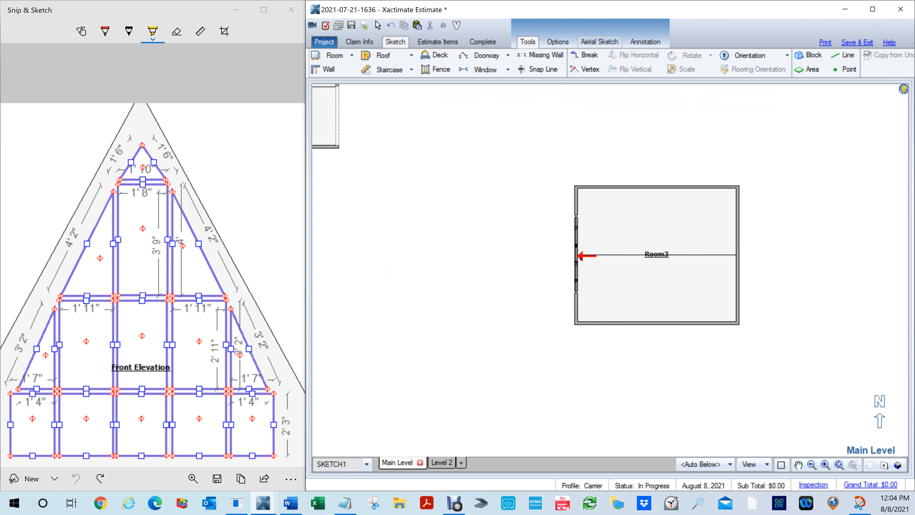
click(579, 256)
key(Escape)
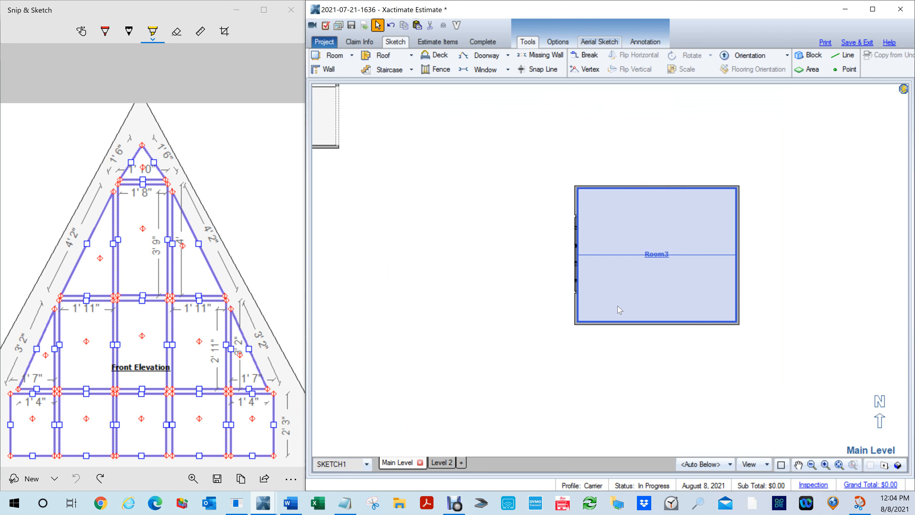
- Inspect the A-frame Room3 and its gable windows in 3D from the outside, and return to the floor plan
key(3)
drag(578, 313, 702, 307)
drag(554, 378, 691, 377)
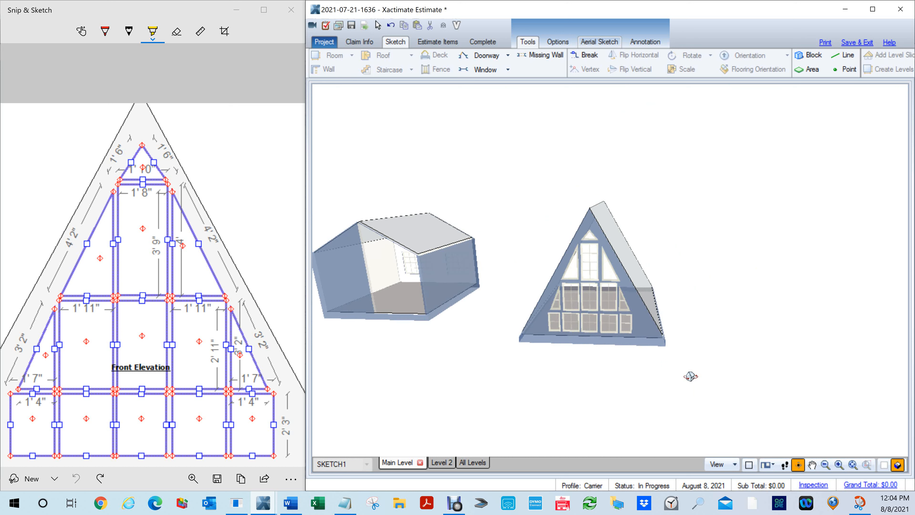
scroll(686, 351, up, 3)
drag(685, 350, 527, 348)
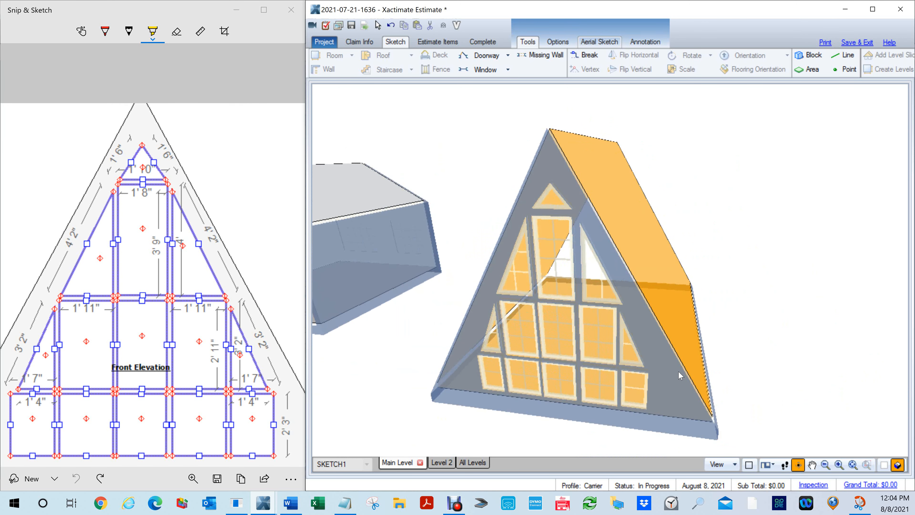
click(678, 370)
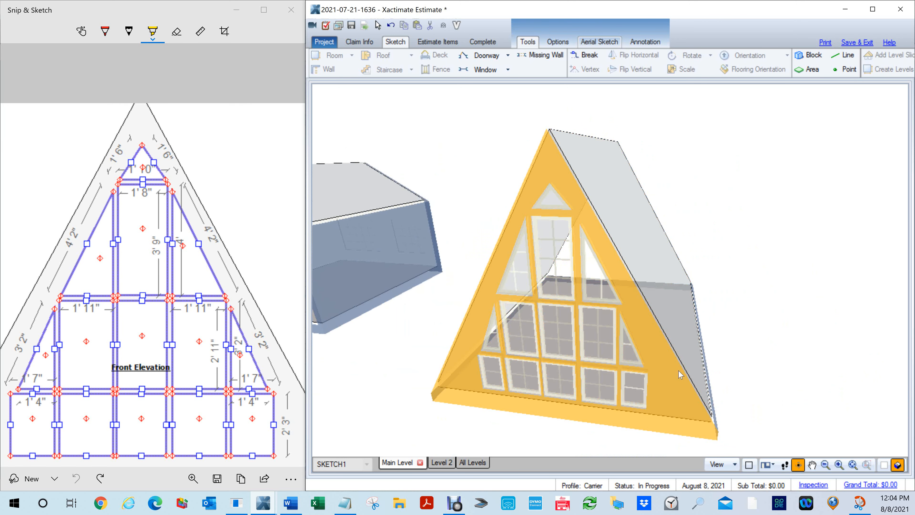
key(F12)
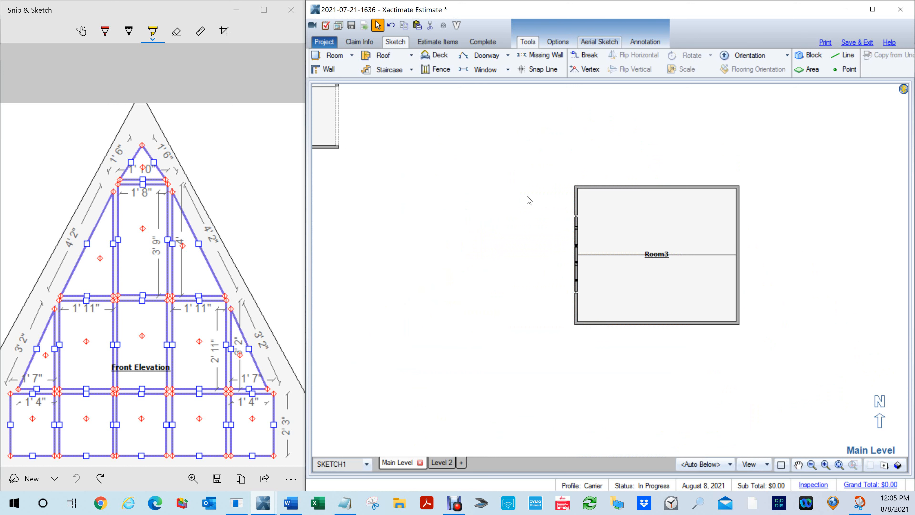
- Close the Front Elevation reference image in Snip & Sketch and return to the Front Elevation and Room1 area of the plan
drag(465, 209, 670, 356)
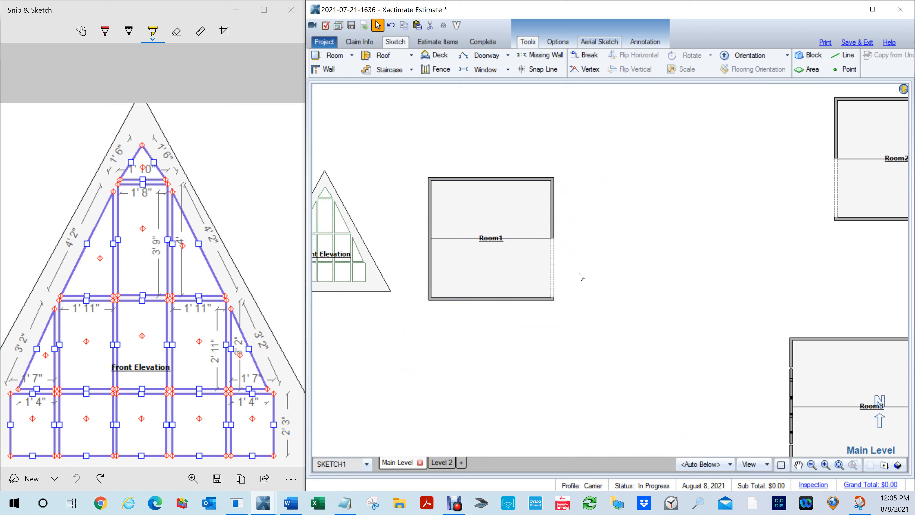
click(270, 73)
click(292, 8)
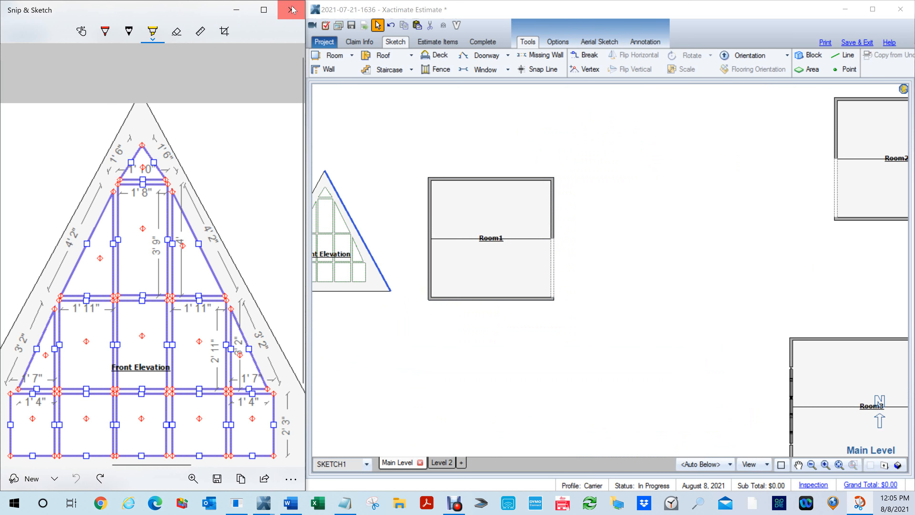
key(space)
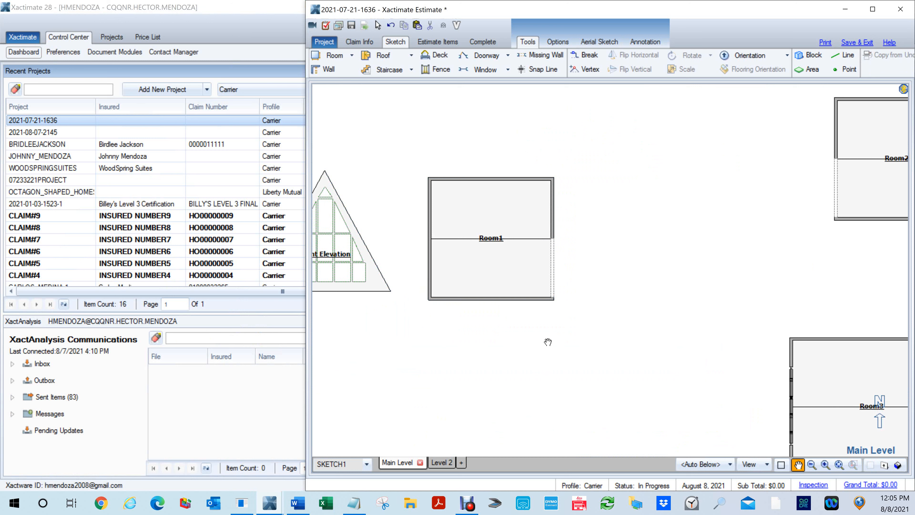
drag(567, 320, 606, 358)
key(space)
drag(586, 258, 641, 343)
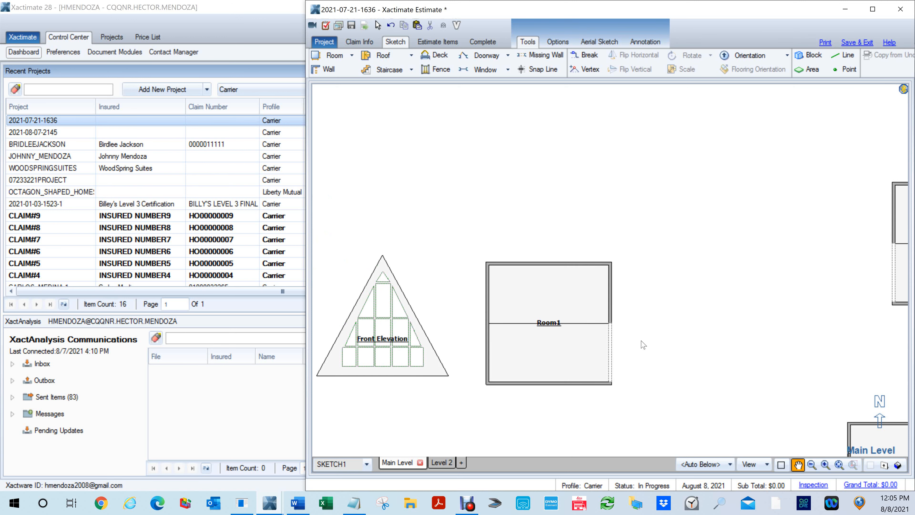
- Inspect Room1's partly open gable wall in 3D and return to the floor plan
key(F8)
mouse_move(654, 377)
mouse_down()
mouse_move(448, 141)
mouse_move(450, 131)
mouse_up()
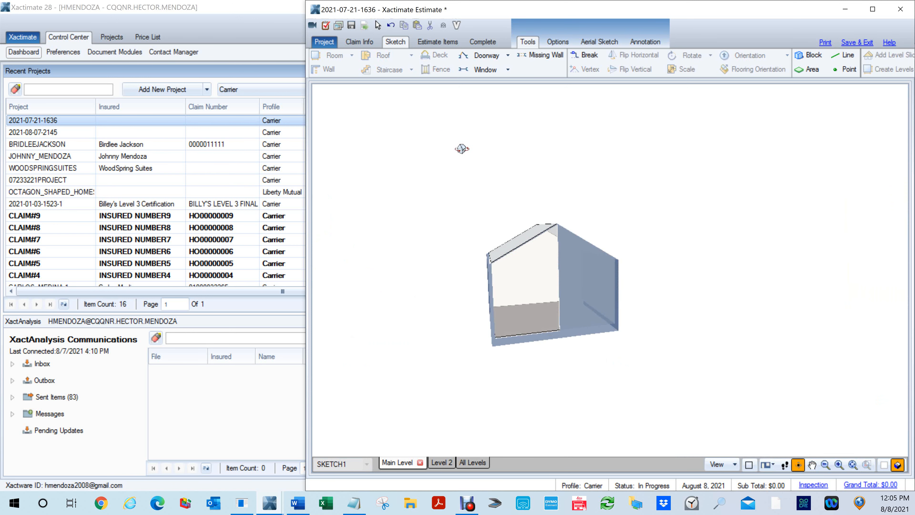
scroll(587, 347, up, 2)
drag(538, 366, 581, 377)
key(F8)
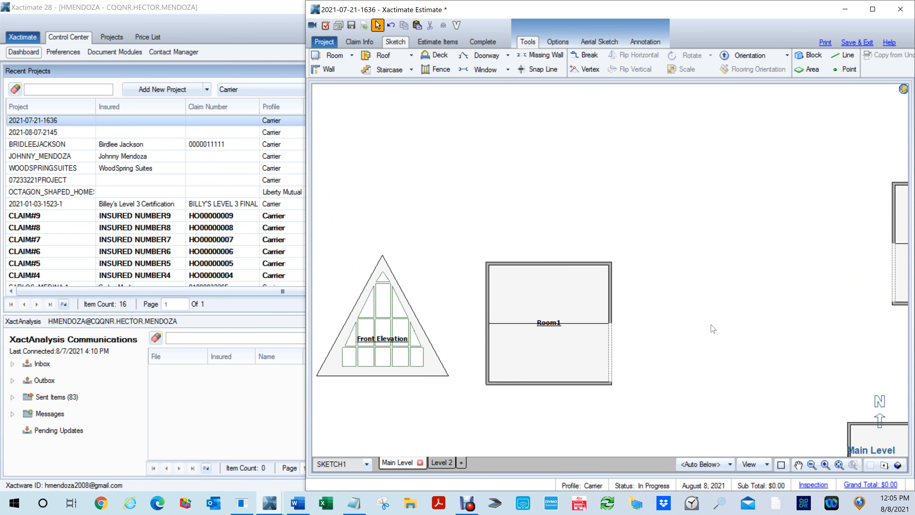
- Draw a room about 16' 9" by 27' 6" against Room1's east wall and check the junction in 3D
key(r)
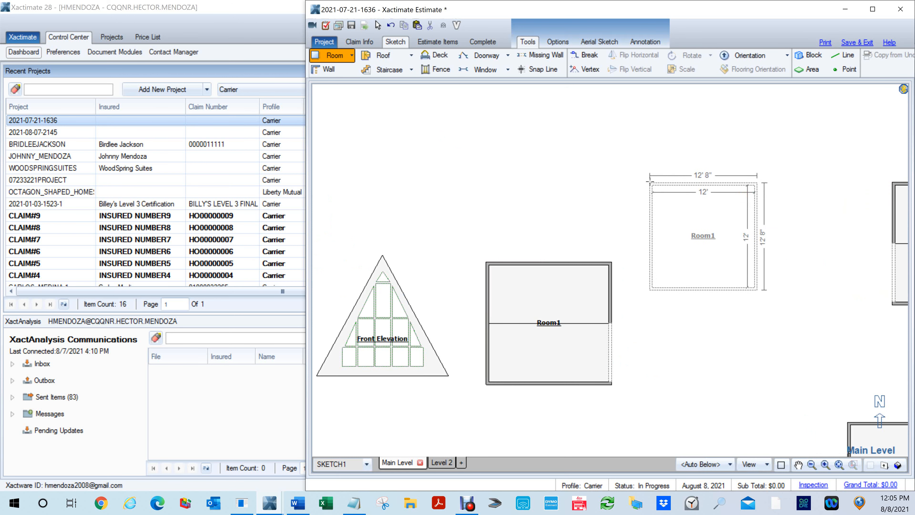
click(679, 356)
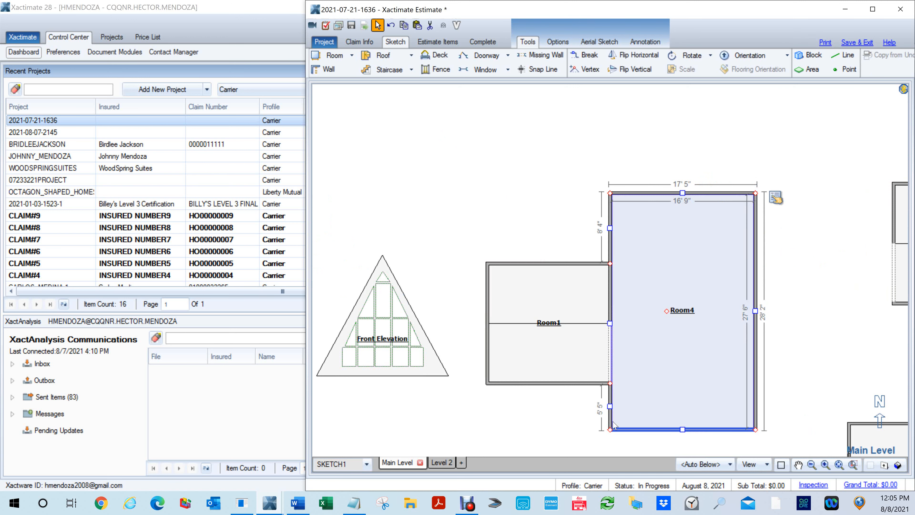
key(F8)
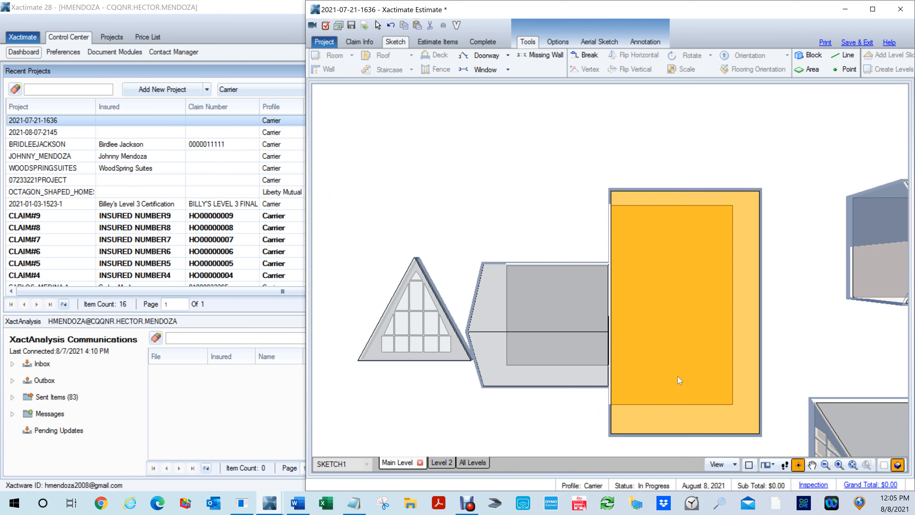
drag(682, 384, 474, 215)
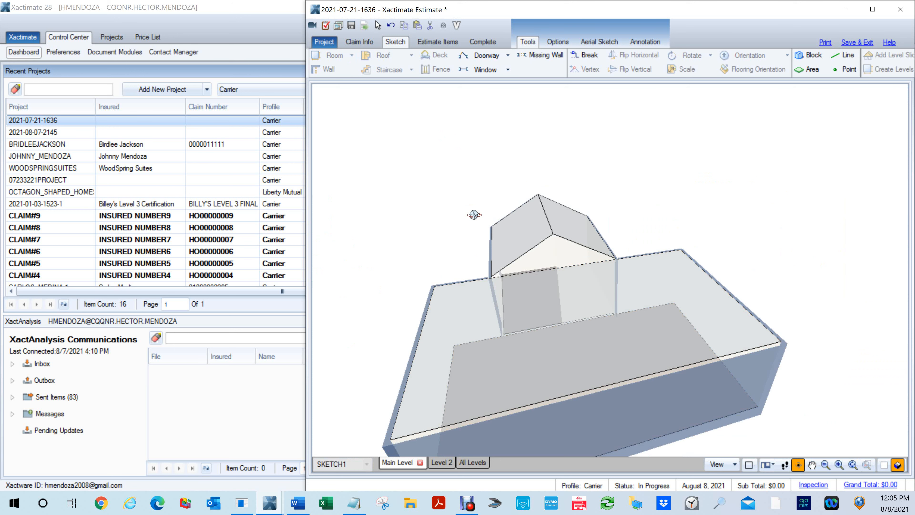
key(F8)
- Set the new Room4's ceiling height to 12' and close its properties
click(652, 317)
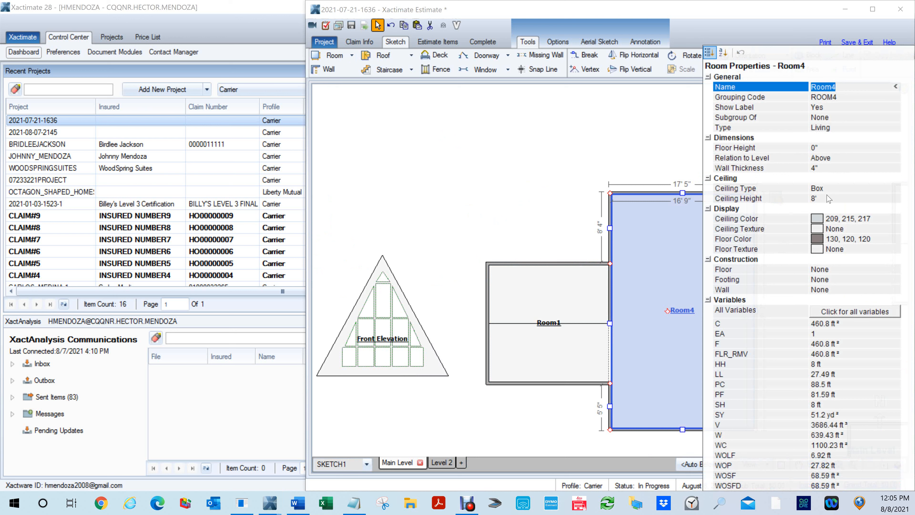
click(830, 199)
text(12)
key(Return)
click(496, 139)
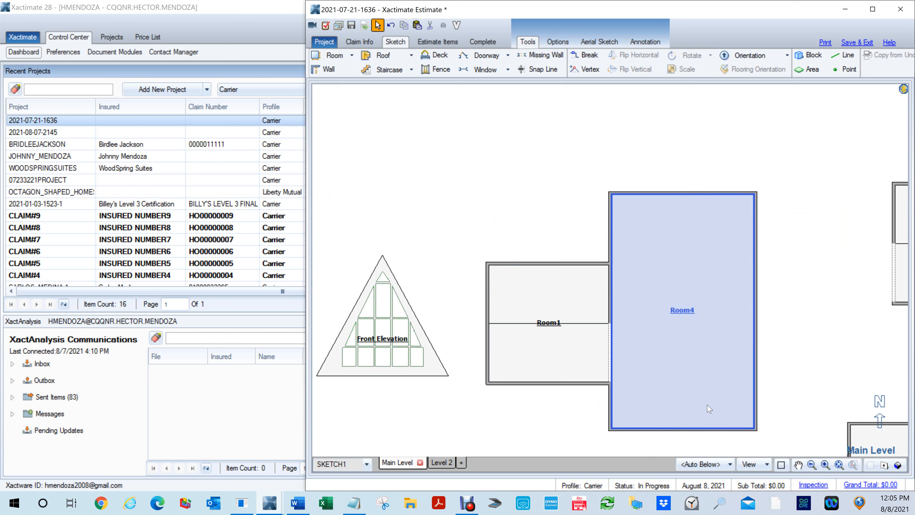
- Examine the junction between Room4's wall and Room1's partly open gable wall in 3D from both sides, and return to the floor plan
key(F8)
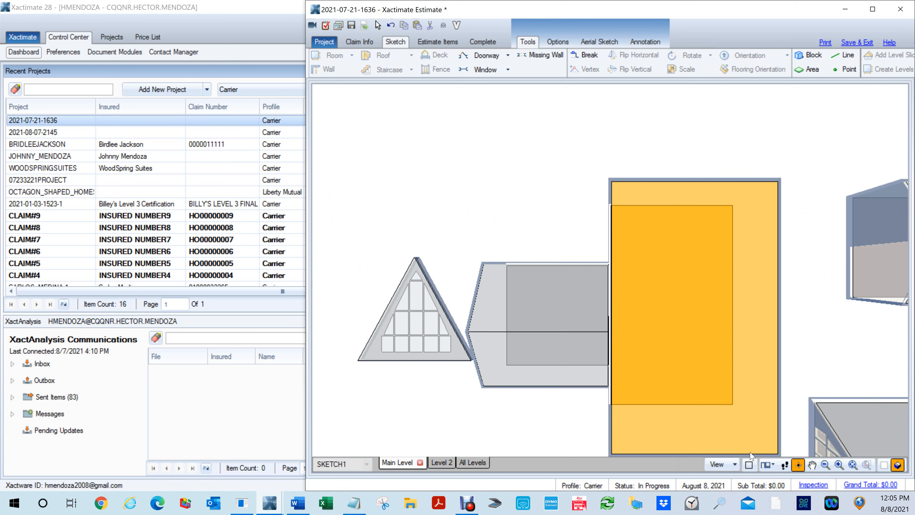
mouse_move(703, 372)
mouse_down()
mouse_move(581, 263)
mouse_move(572, 206)
mouse_up()
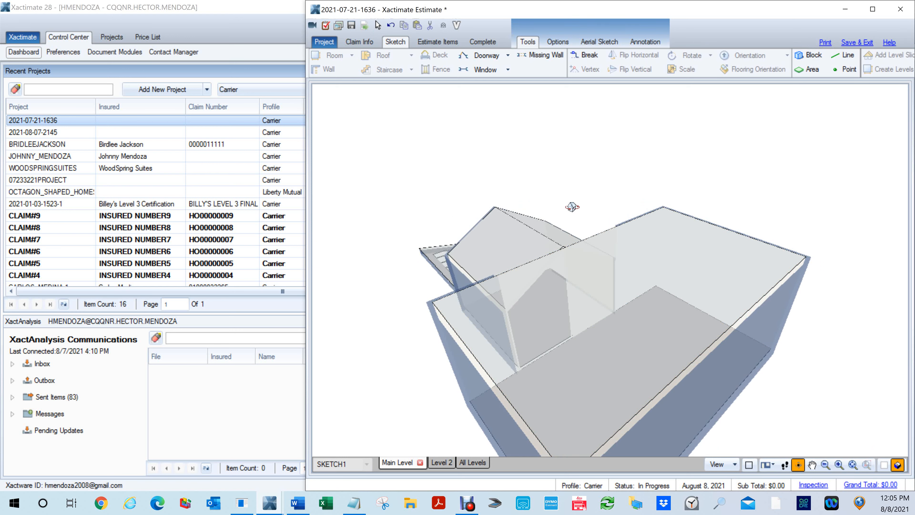
drag(610, 360, 573, 330)
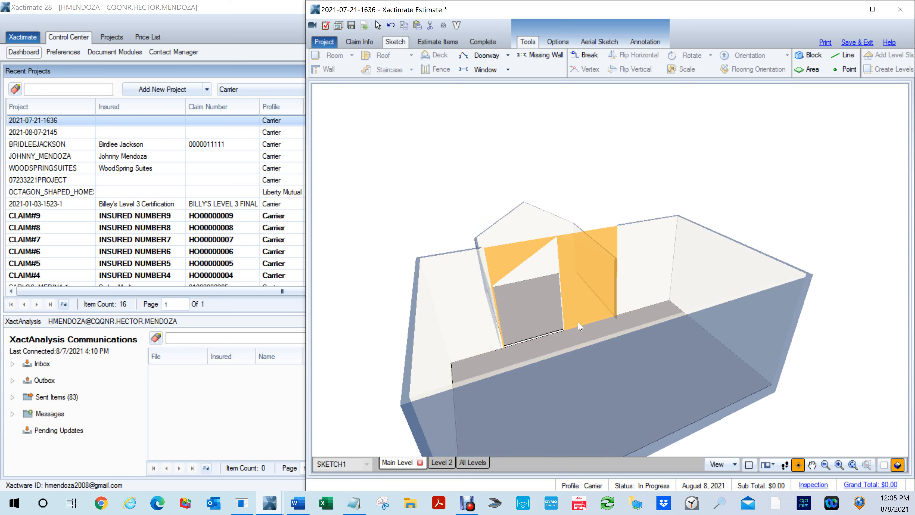
scroll(578, 329, up, 4)
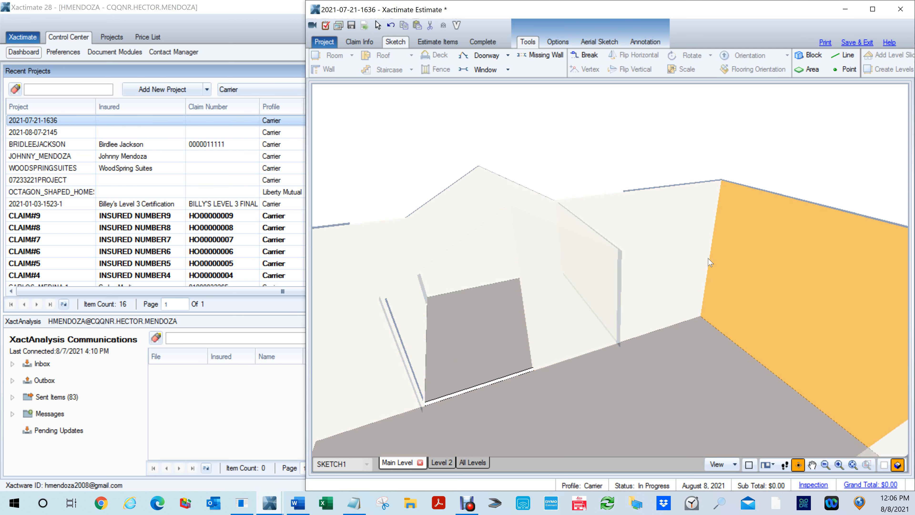
drag(465, 315, 797, 298)
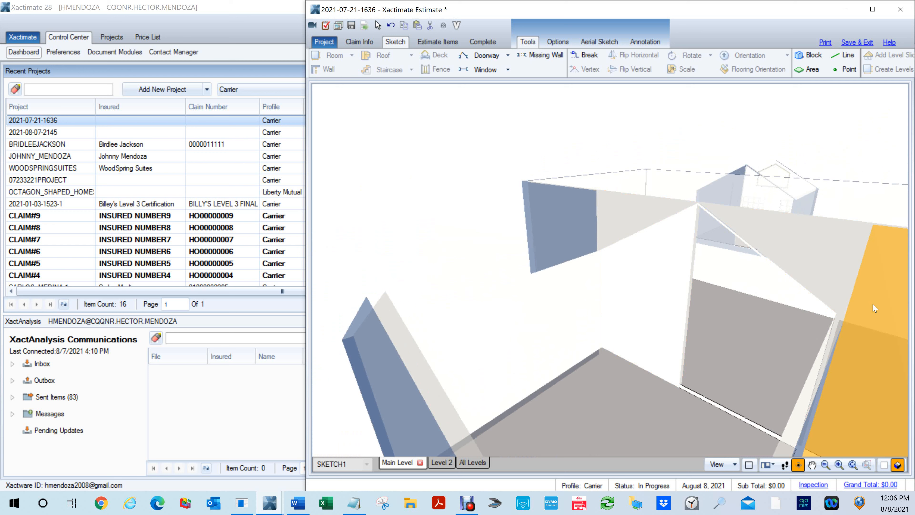
drag(731, 433, 684, 389)
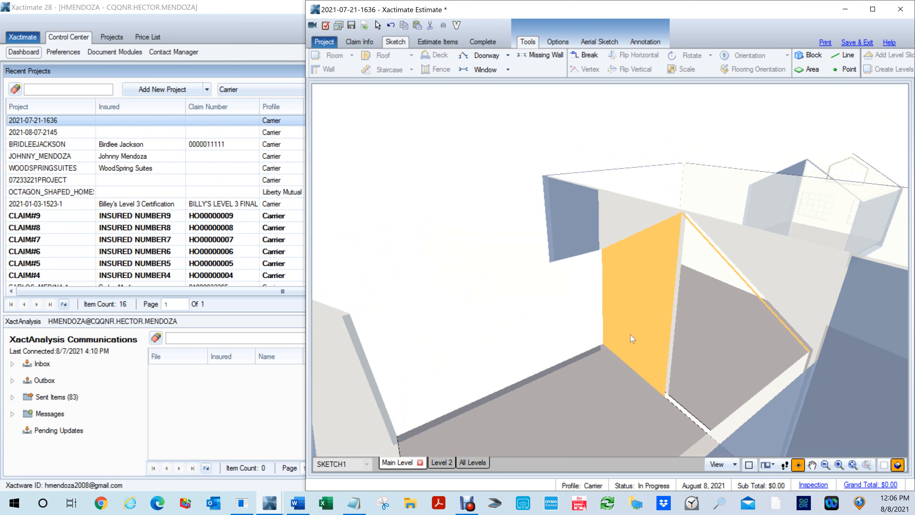
scroll(630, 334, down, 3)
mouse_move(620, 335)
mouse_down()
mouse_move(549, 365)
mouse_move(467, 380)
mouse_move(295, 340)
mouse_up()
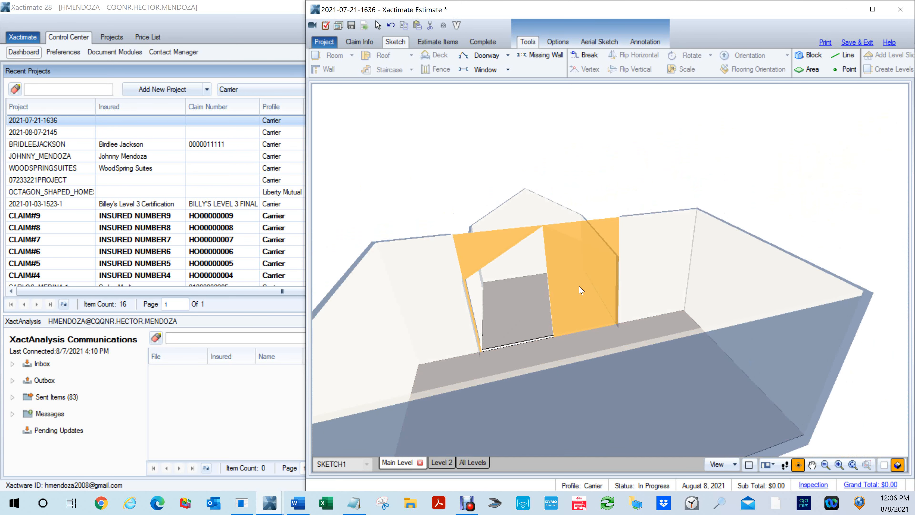
key(F8)
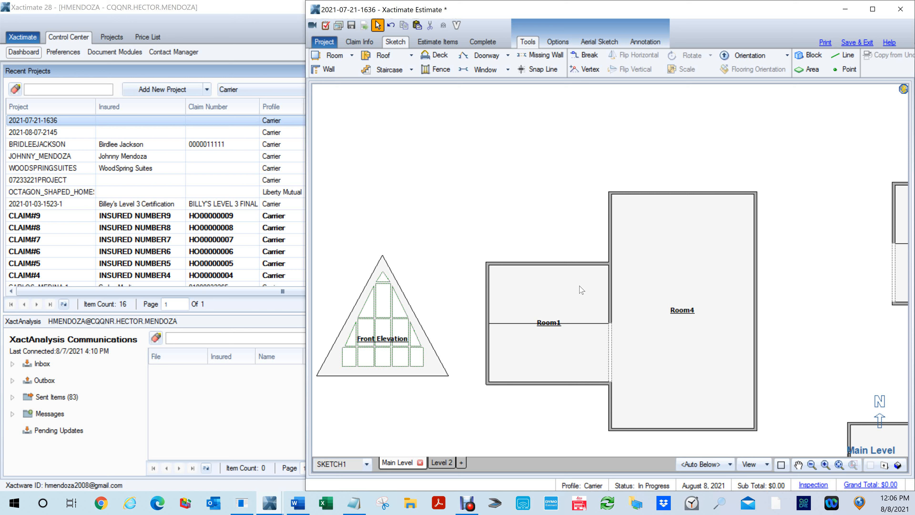
- Delete Room4 and the missing wall in the southern half of Room1's east wall
click(681, 319)
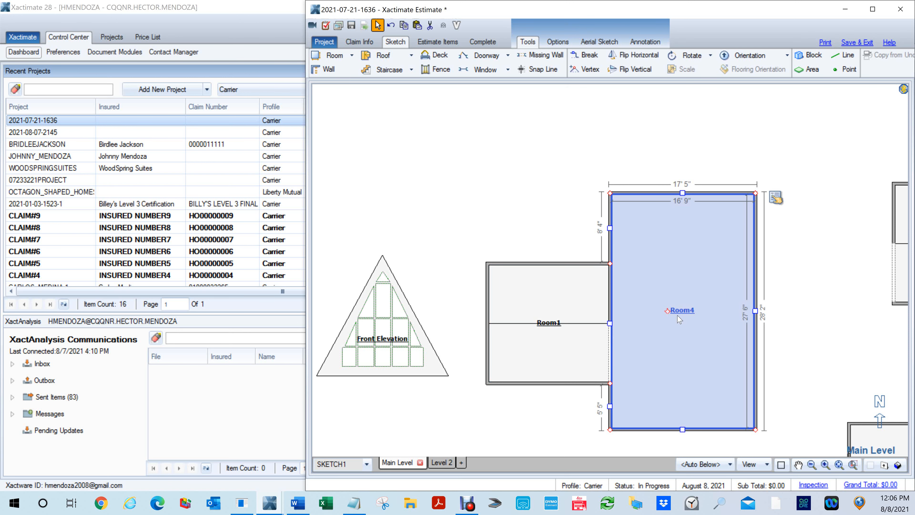
key(Delete)
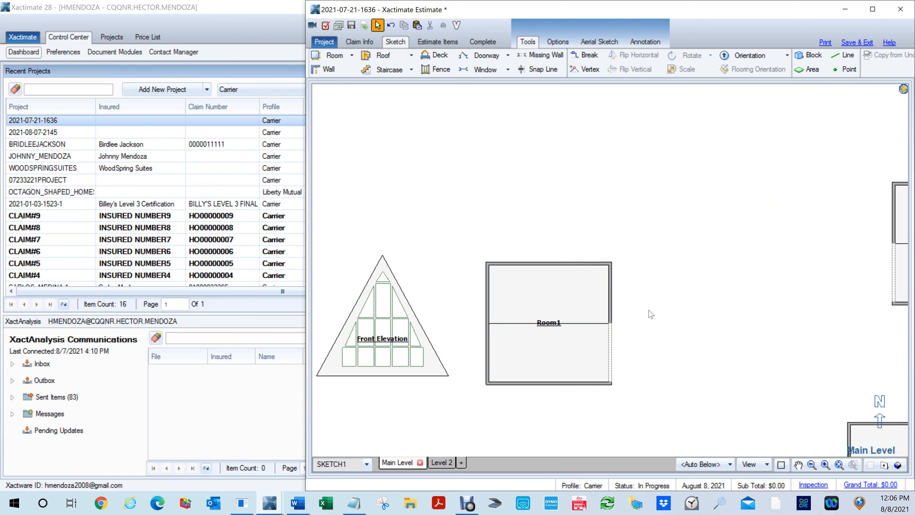
click(612, 342)
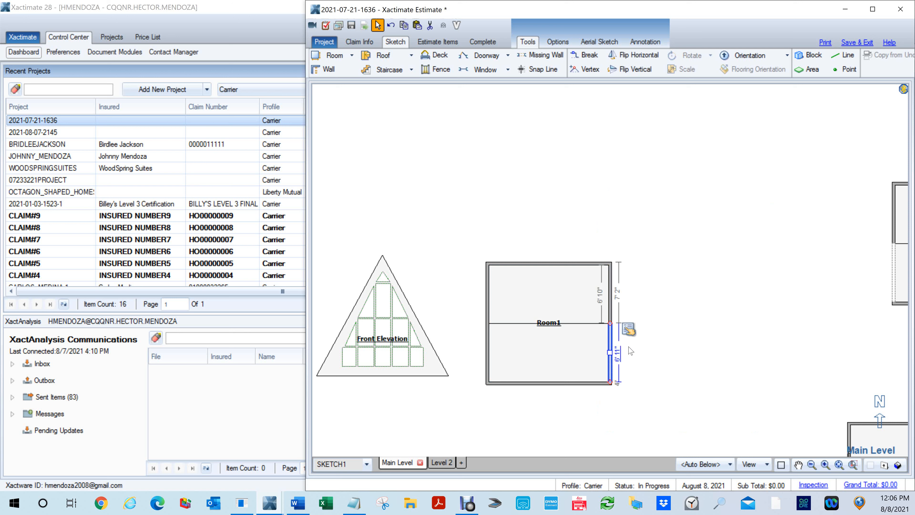
click(746, 359)
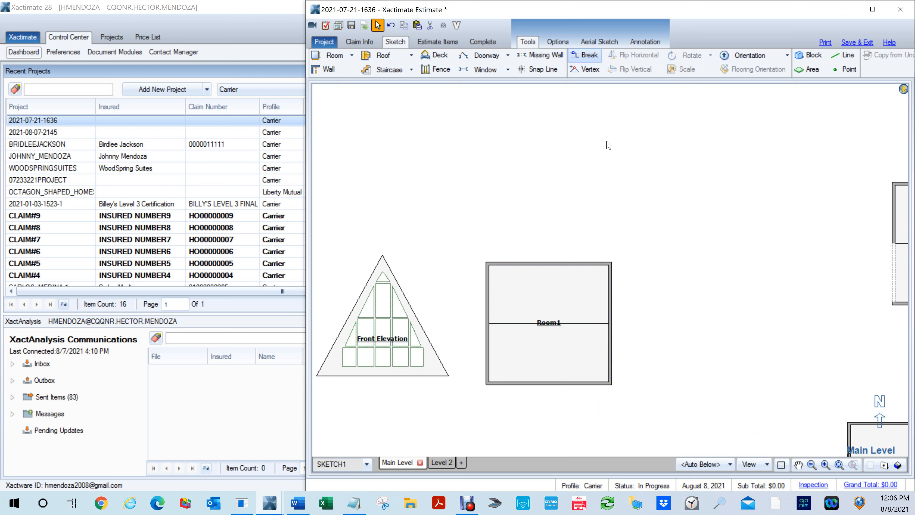
- Try a missing wall about 6' 10" wide in the middle of Room1's north wall and delete it
right_click(628, 193)
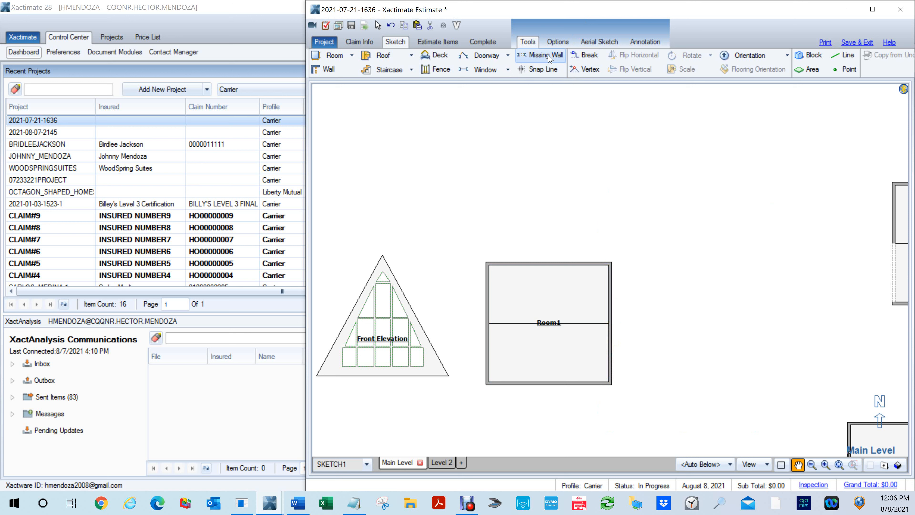
key(m)
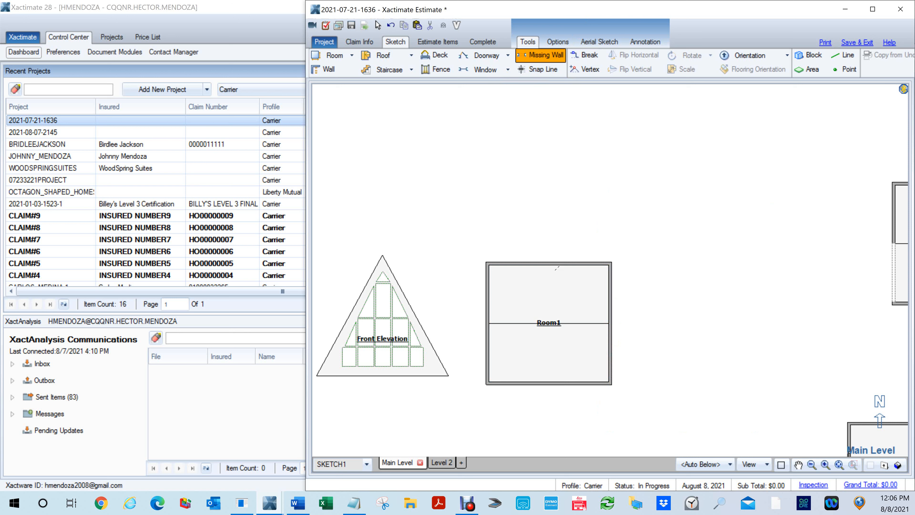
click(520, 263)
click(579, 264)
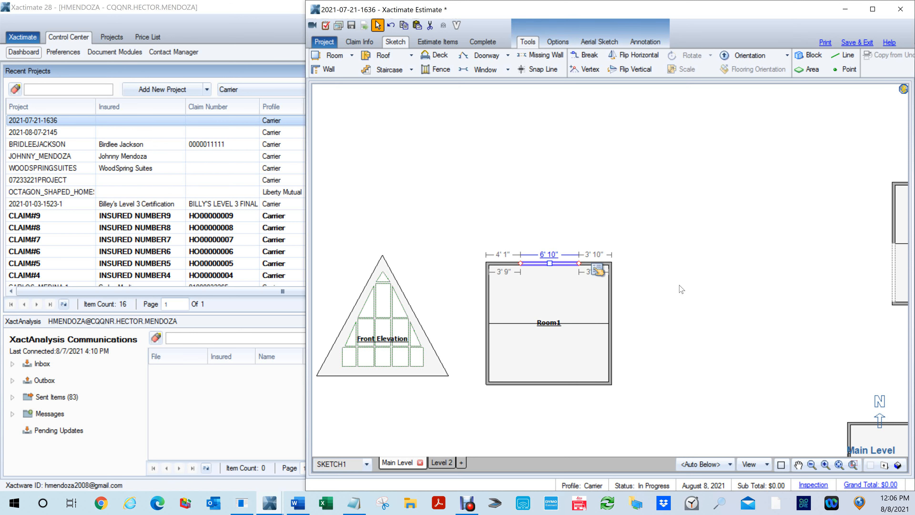
key(Delete)
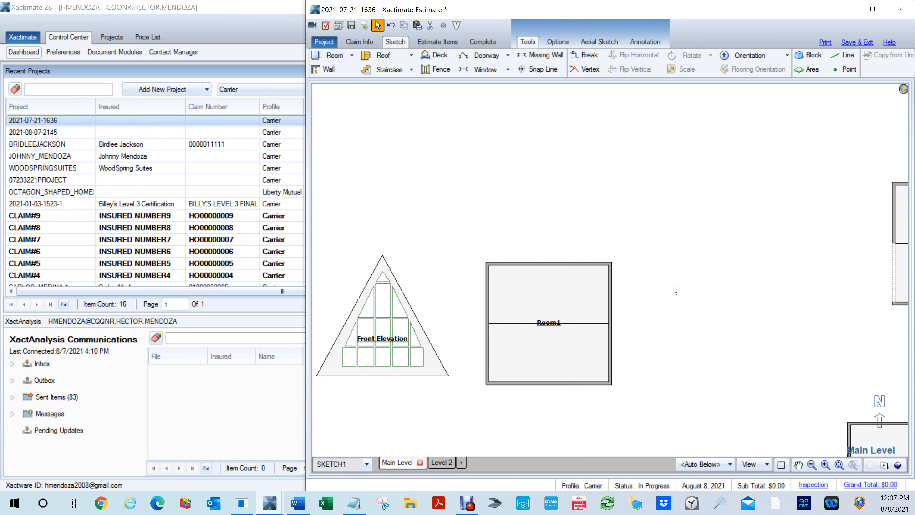
- Draw a new room about 12' by 26' 11" against Room1's east wall, extending past it to the north and south
key(space)
drag(654, 351, 621, 308)
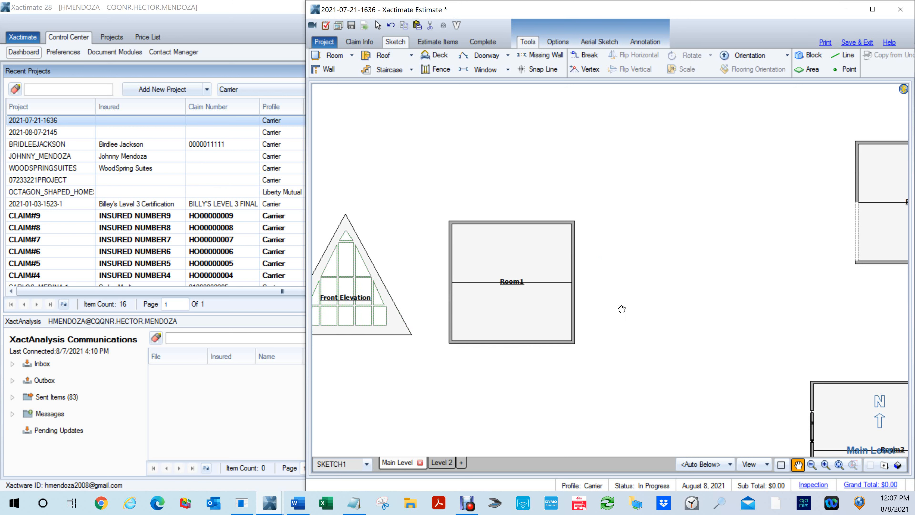
key(space)
key(r)
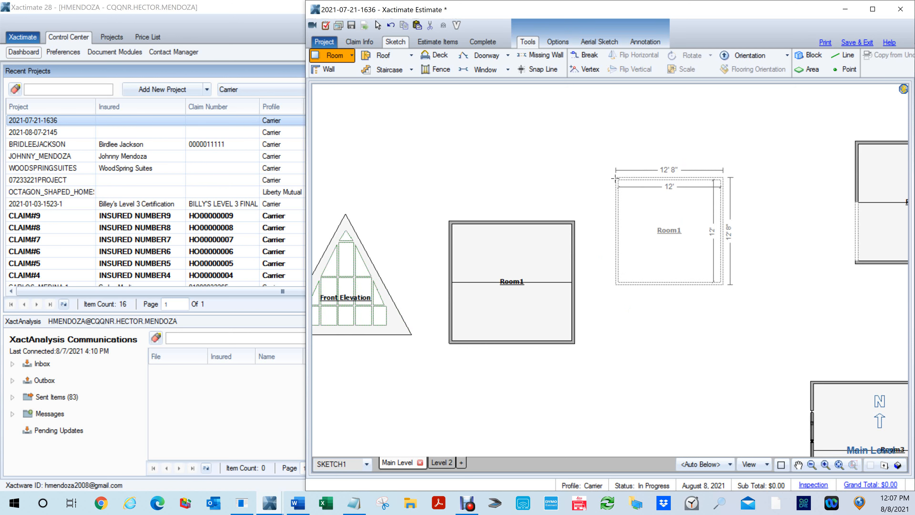
click(578, 165)
drag(625, 271, 617, 368)
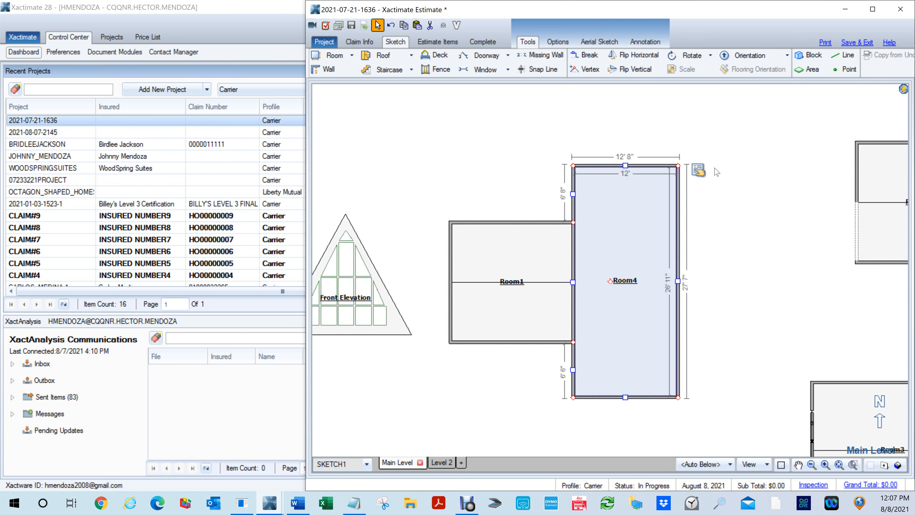
- Set the redrawn Room4's ceiling height to 12' and close its properties
click(670, 194)
click(697, 171)
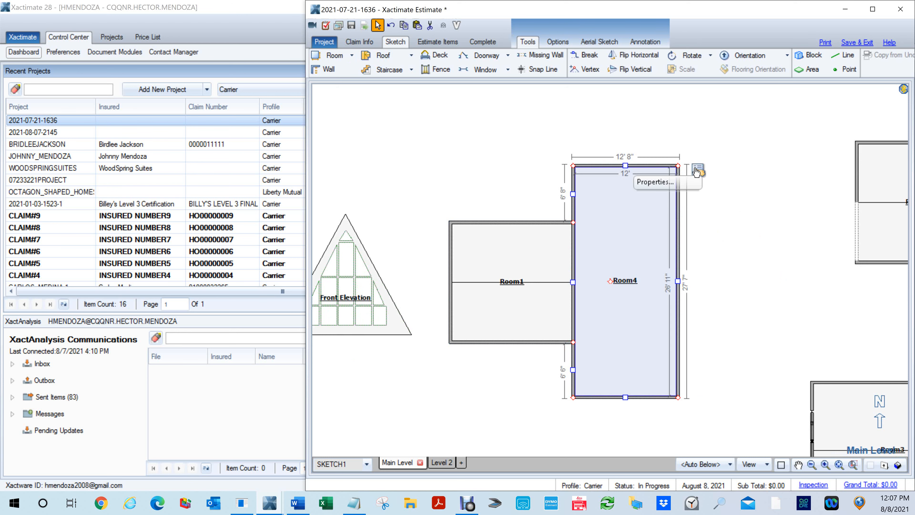
click(654, 181)
click(804, 198)
text(12)
key(Return)
click(500, 160)
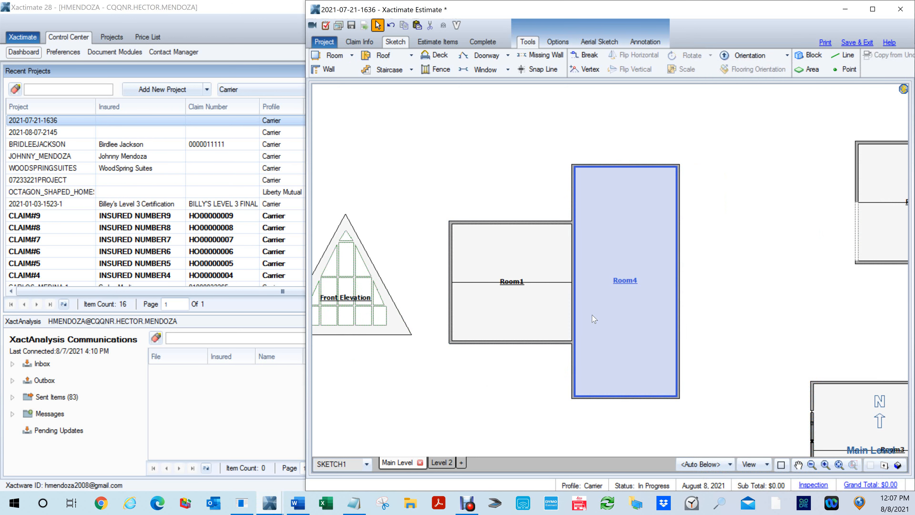
- View the elevation of the shared wall from Room4's side and from Room1's side, and return to the floor plan
key(e)
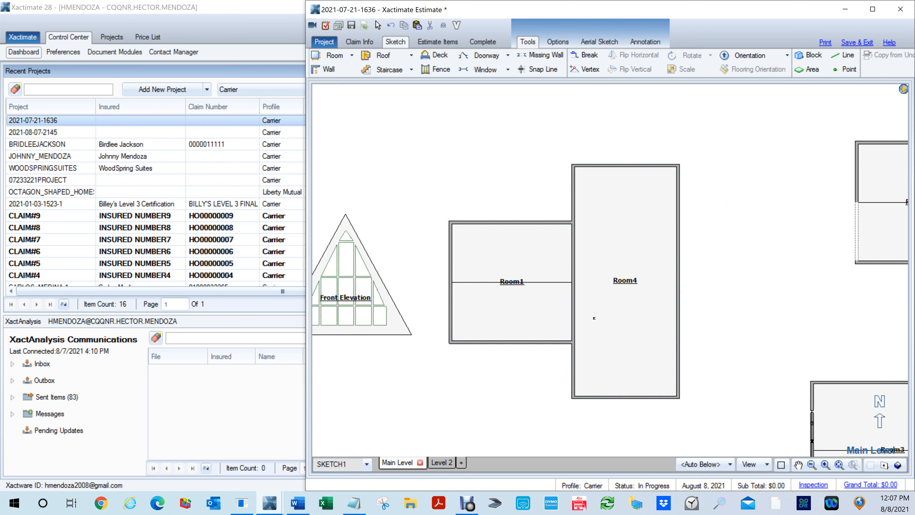
click(580, 305)
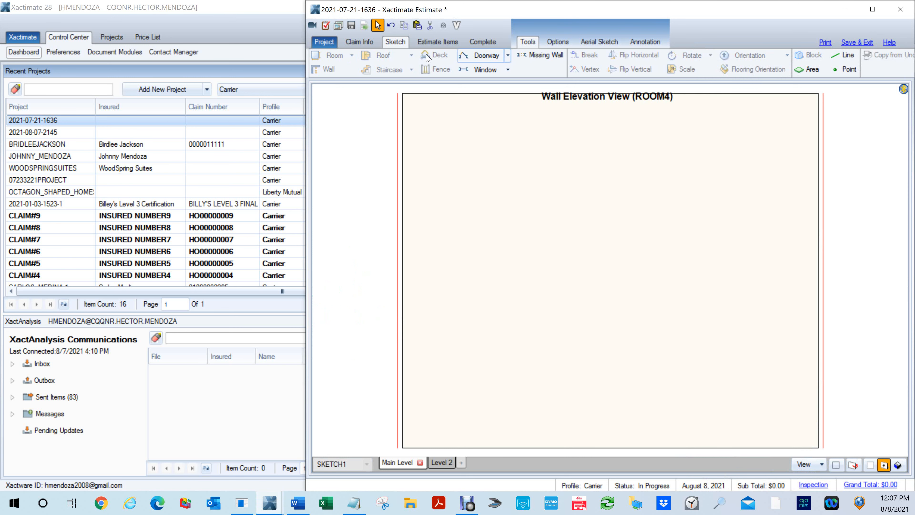
key(Escape)
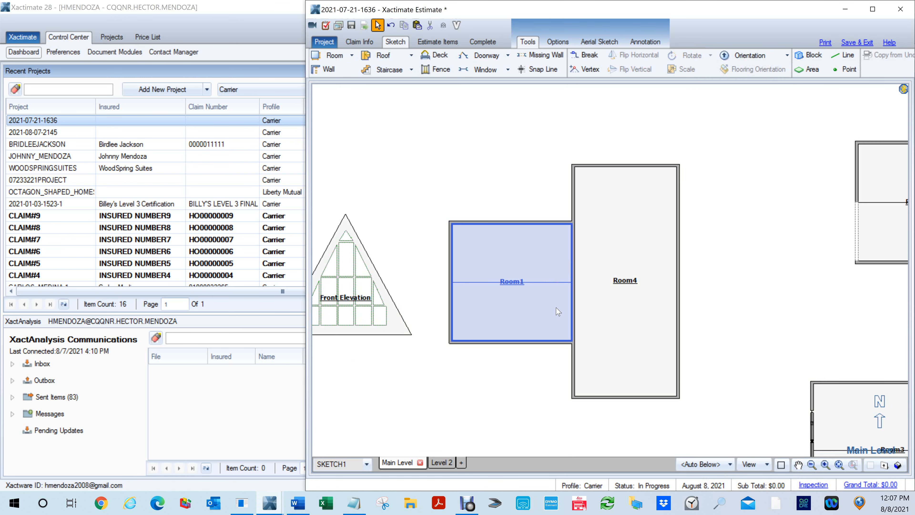
click(567, 304)
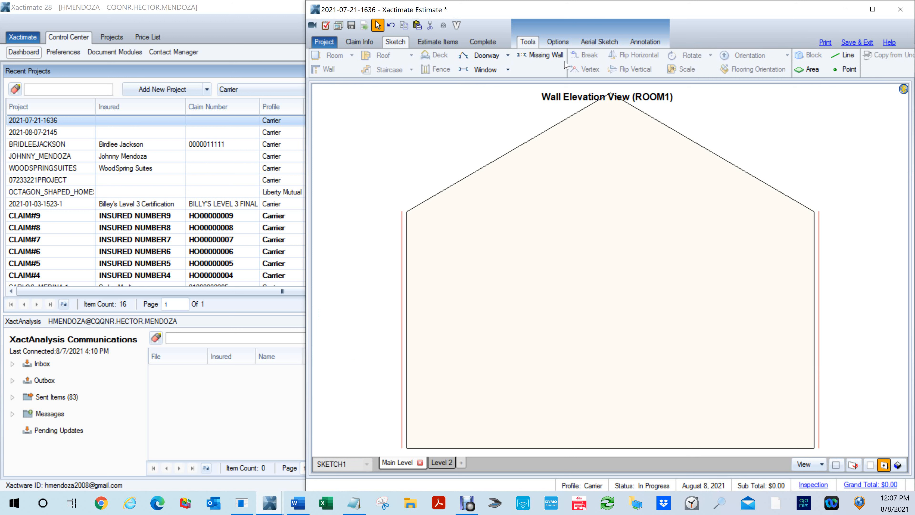
key(Escape)
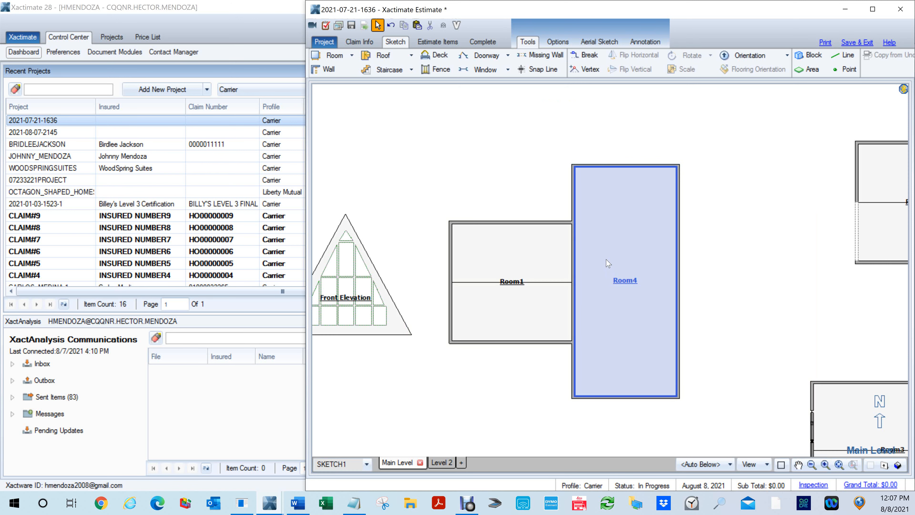
- Add a missing wall about 6' 10" wide in the southern half of the shared wall between Room1 and Room4
key(m)
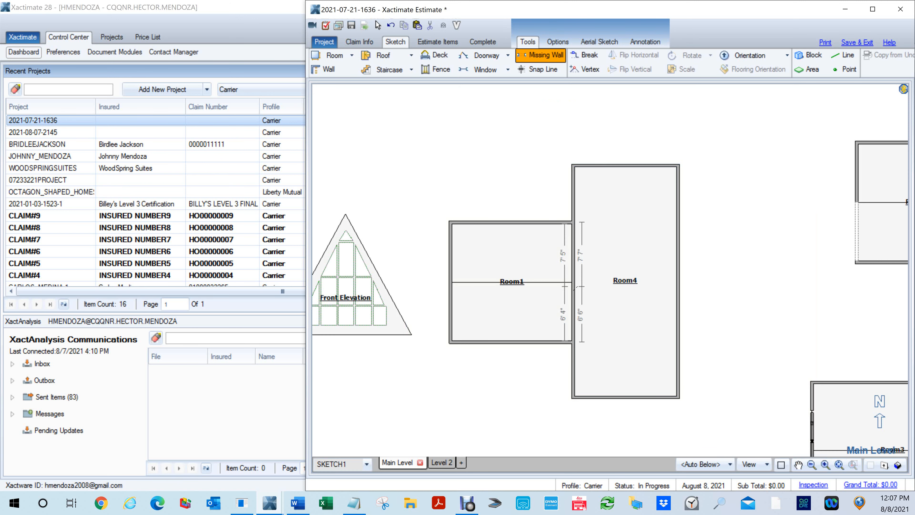
drag(576, 283, 583, 345)
click(506, 303)
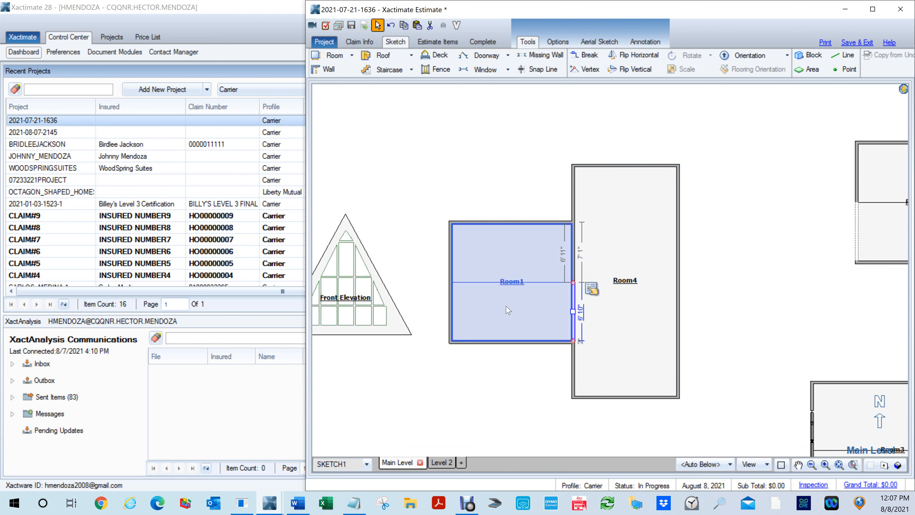
- Set the missing wall's Goes to Ceiling option to Yes and close its properties
click(594, 324)
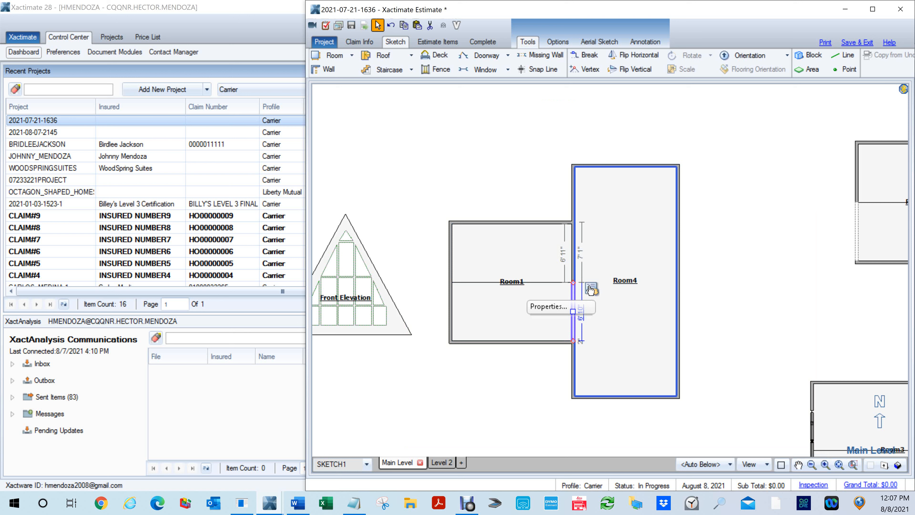
click(590, 290)
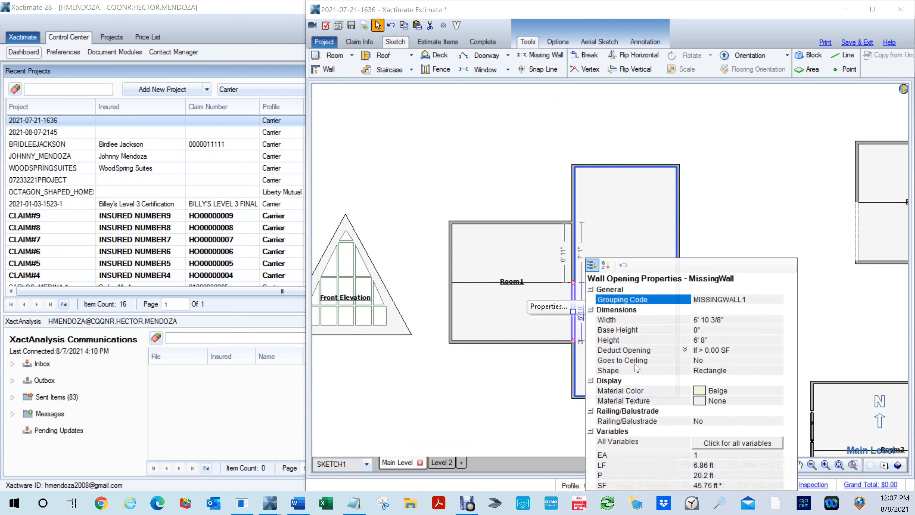
click(708, 360)
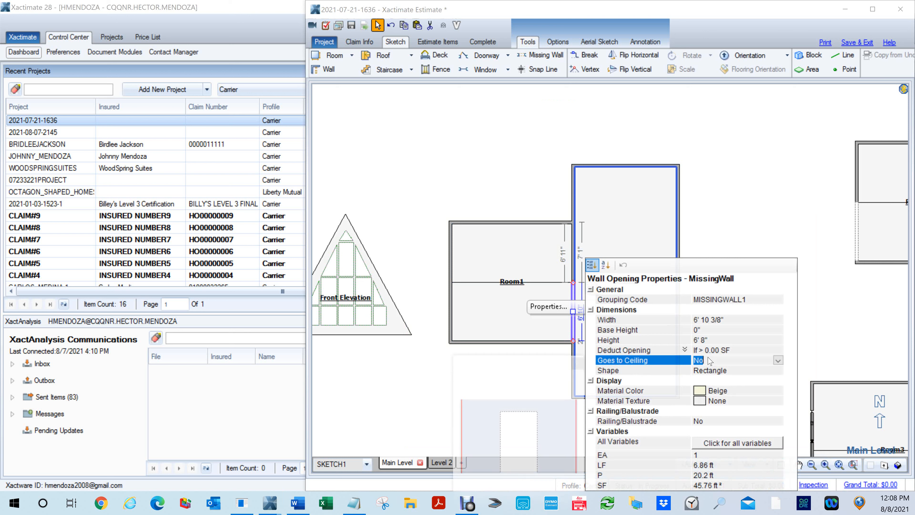
key(y)
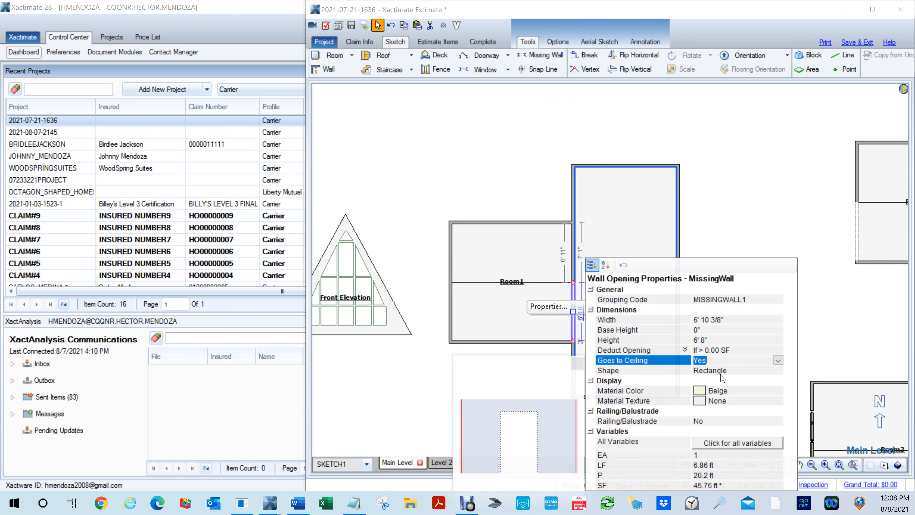
click(614, 293)
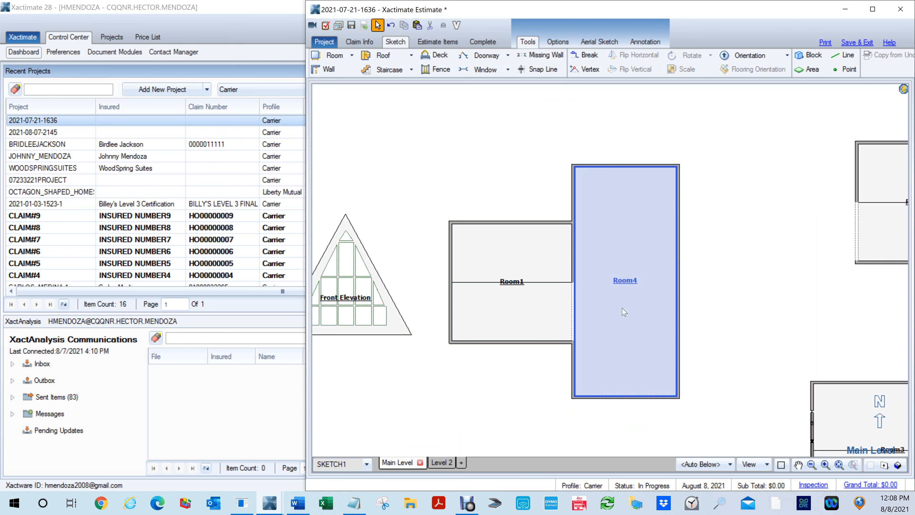
- View the elevation of the shared wall with the ceiling-height missing wall from Room4's side, and return to the floor plan
key(Escape)
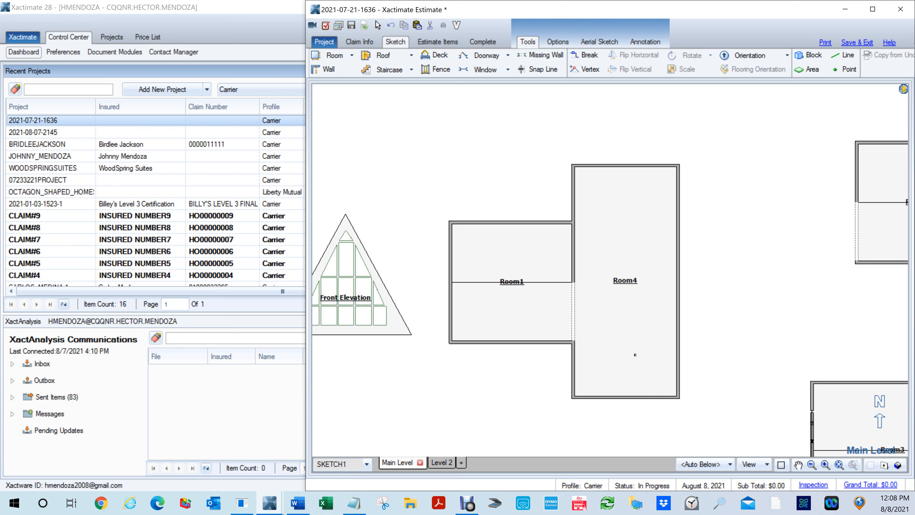
click(586, 320)
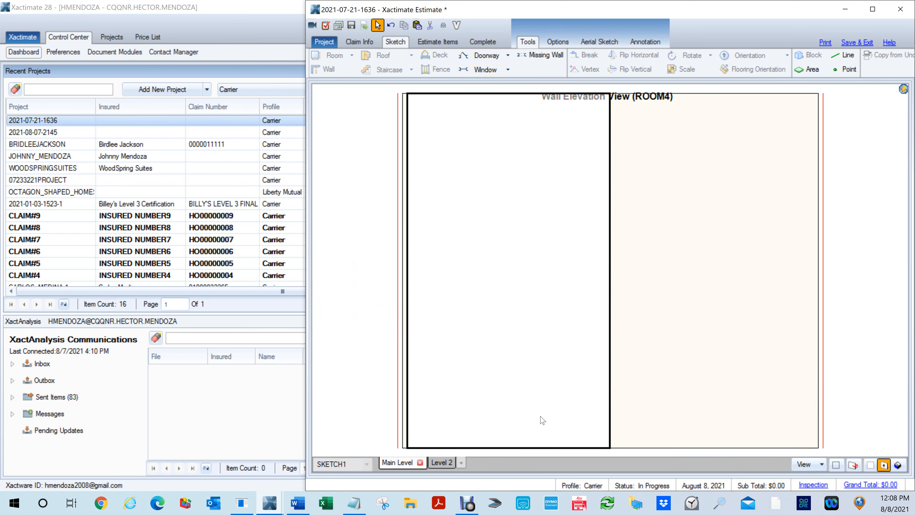
key(Escape)
- Examine the ceiling-height missing wall between Room1 and Room4 in the 3D view, and return to the floor plan
click(612, 364)
key(F8)
drag(640, 339, 466, 199)
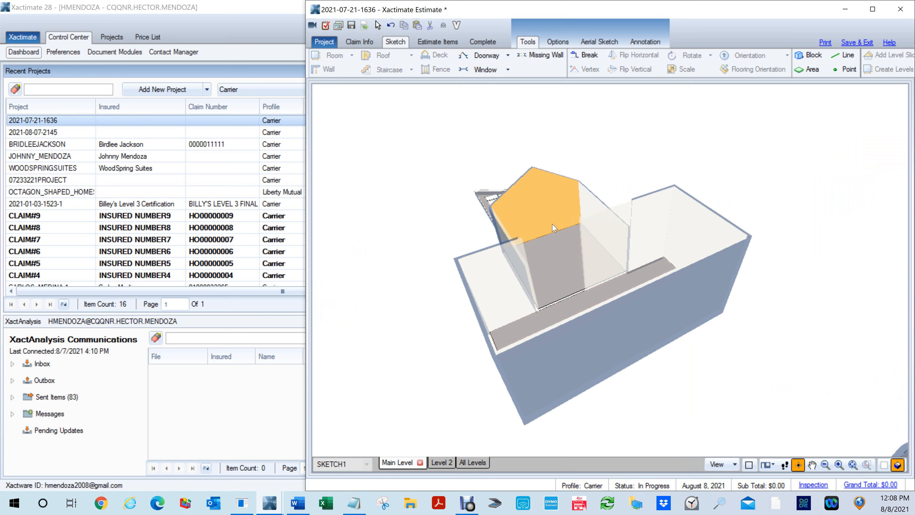
scroll(565, 275, up, 4)
scroll(485, 258, down, 3)
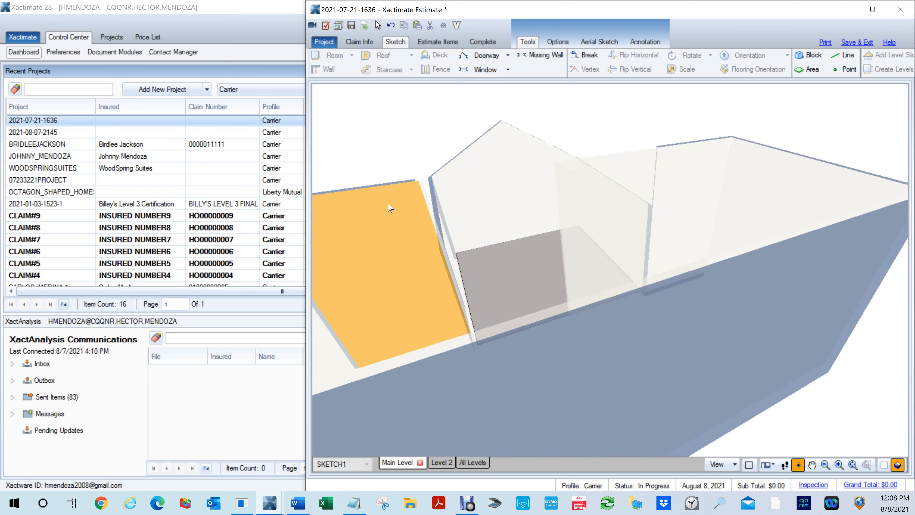
mouse_move(438, 241)
mouse_down()
mouse_move(579, 319)
mouse_move(752, 196)
mouse_move(830, 204)
mouse_move(802, 199)
mouse_move(797, 187)
mouse_move(820, 196)
mouse_up()
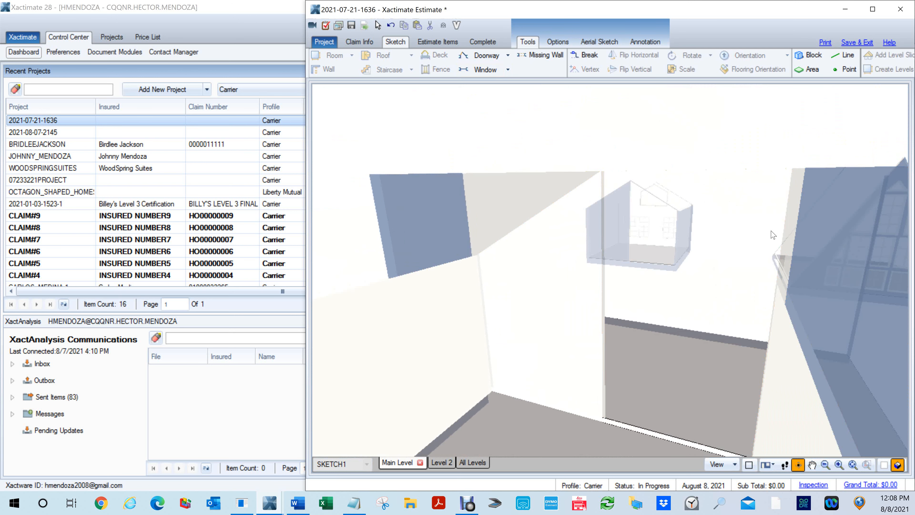
key(F8)
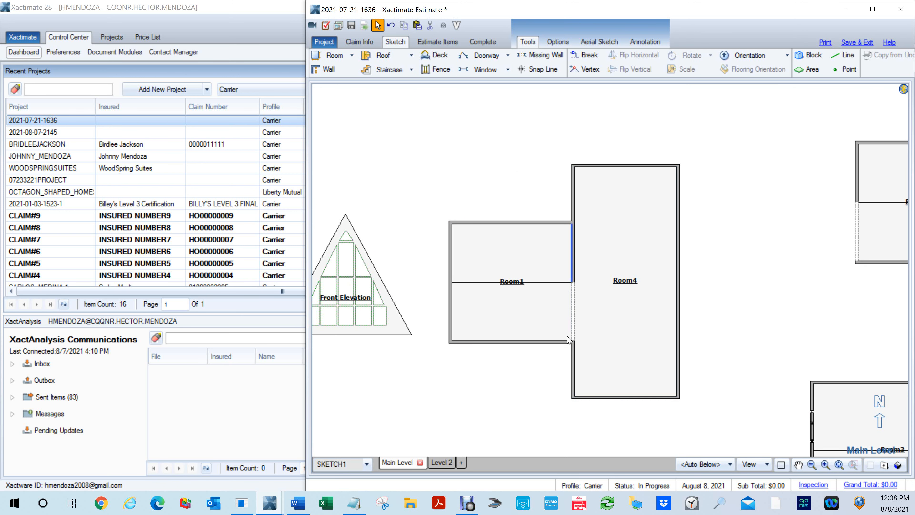
- In the elevation from Room4's side, set the missing wall's Shape to Trapezoid and close its properties
click(577, 326)
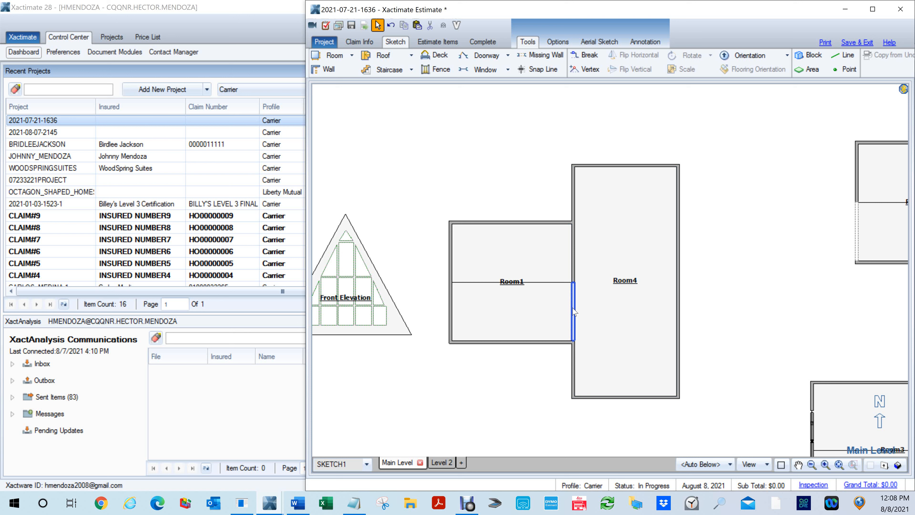
click(574, 311)
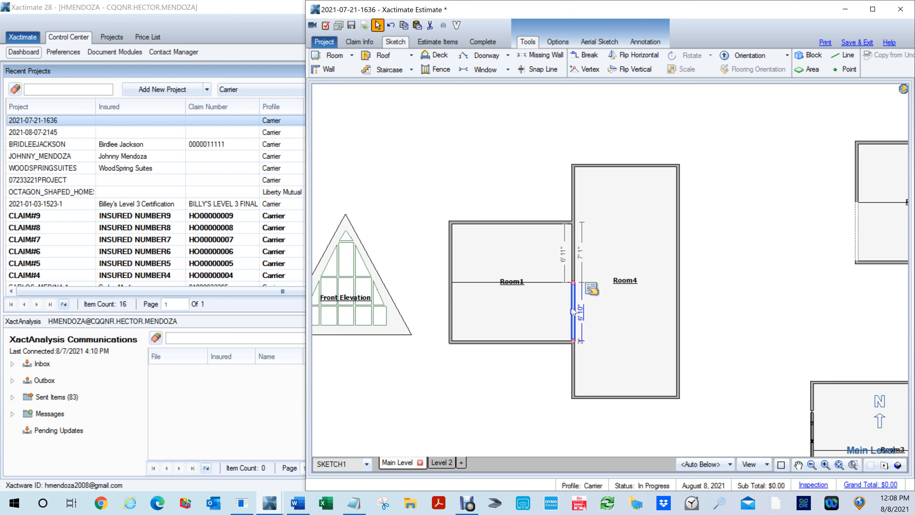
key(Delete)
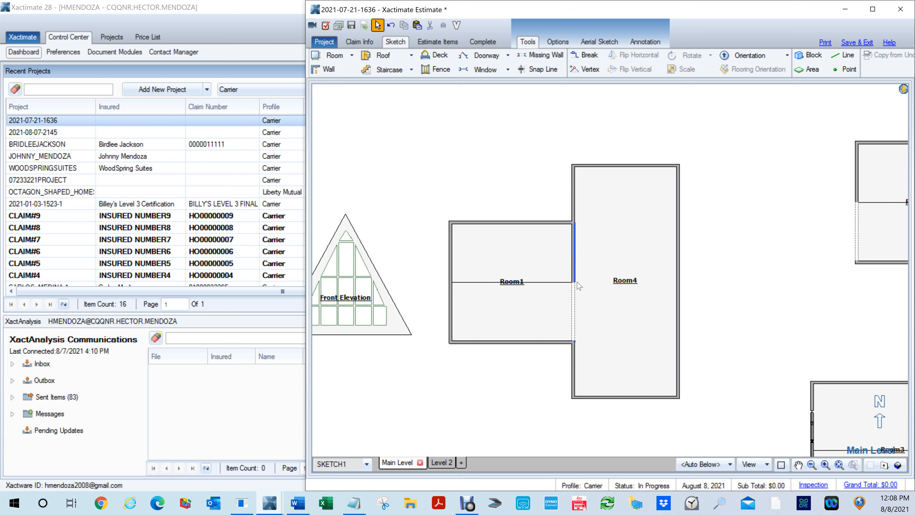
key(e)
click(583, 309)
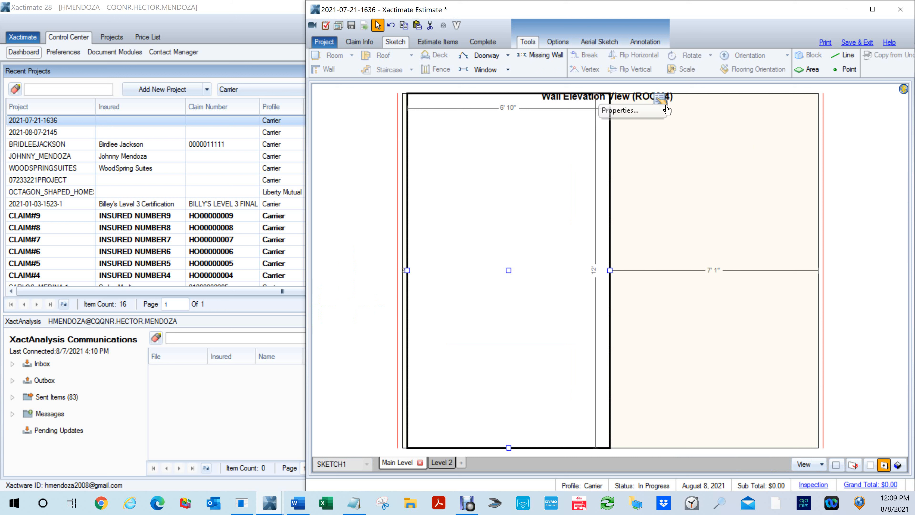
click(665, 107)
click(791, 197)
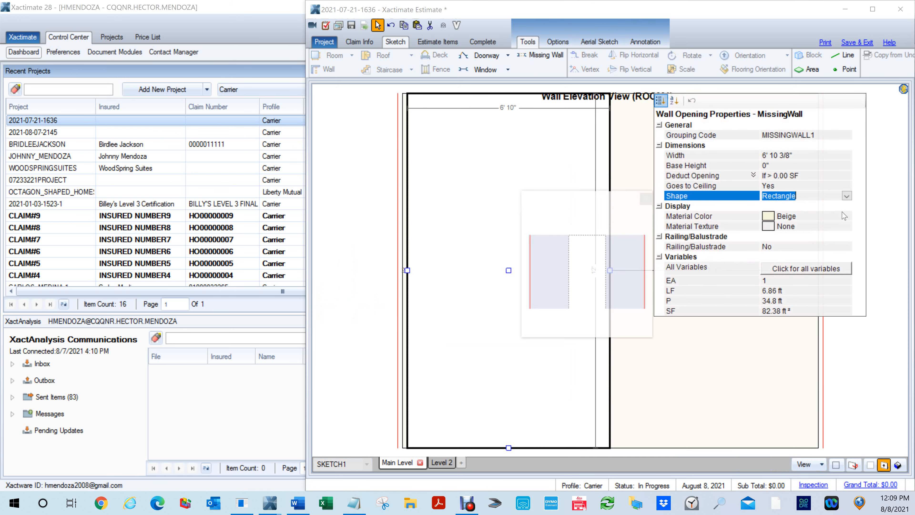
click(846, 195)
click(793, 247)
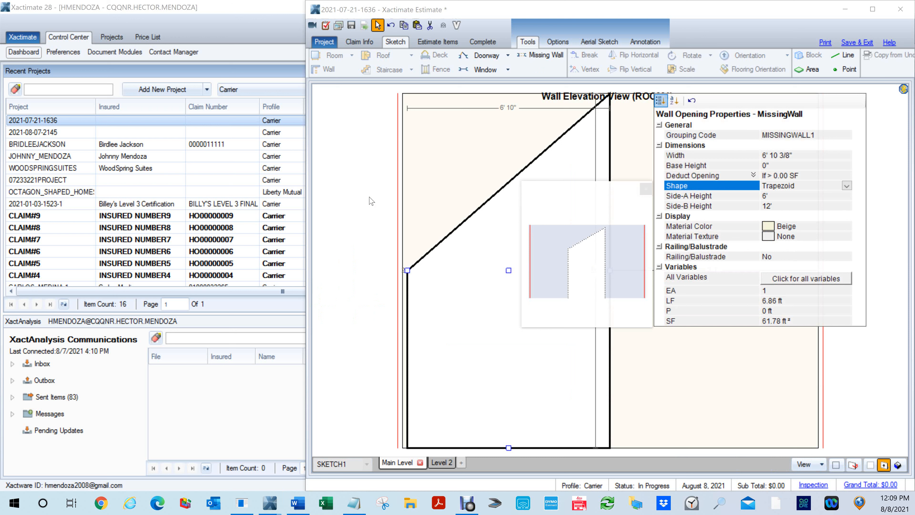
click(478, 253)
click(479, 254)
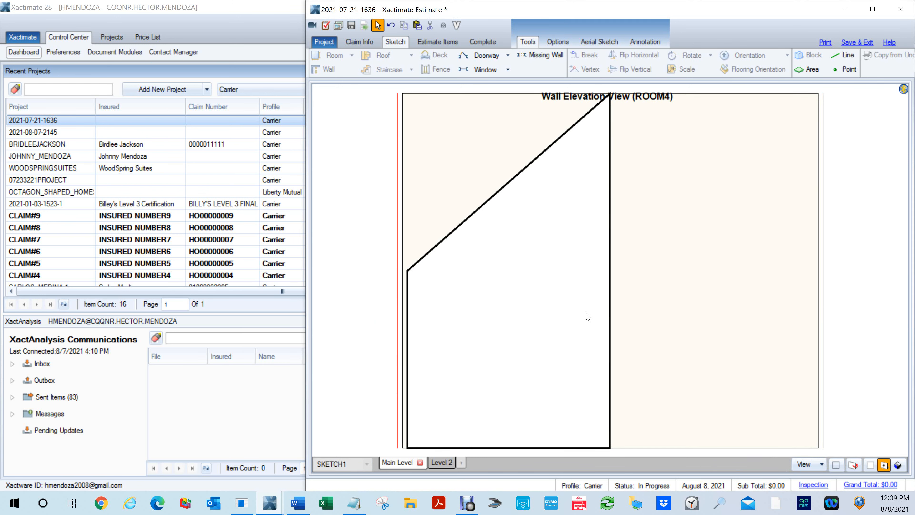
- Examine the trapezoid missing wall between Room1 and Room4 in the 3D view, and return to the floor plan
key(e)
click(548, 313)
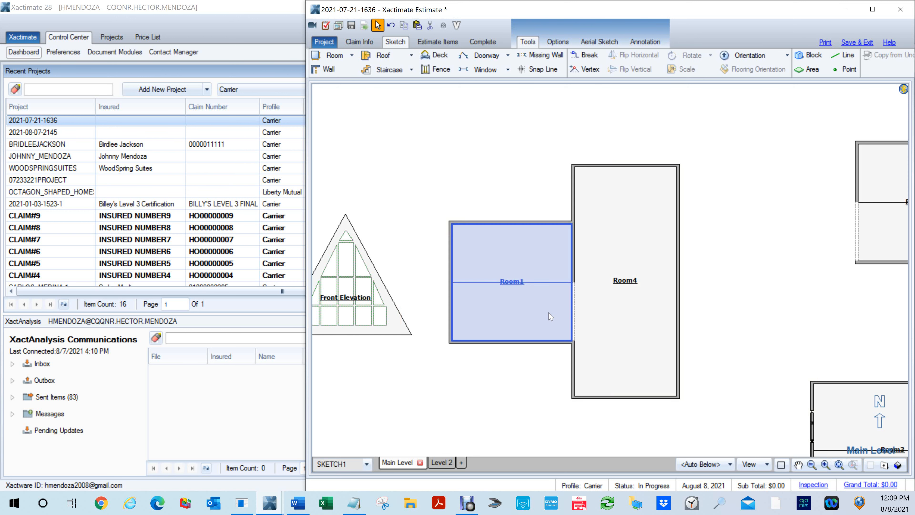
key(e)
click(584, 310)
key(e)
drag(506, 329, 473, 164)
key(3)
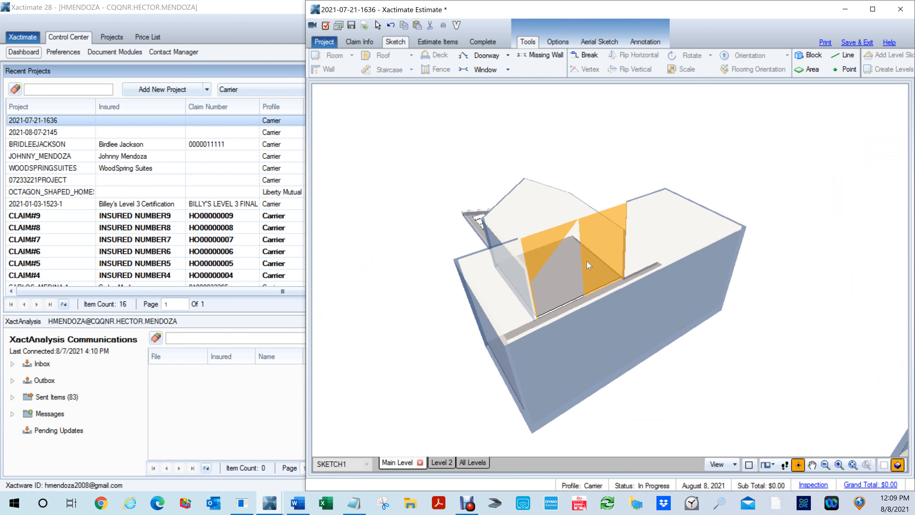
scroll(562, 258, up, 4)
drag(561, 256, 688, 304)
drag(530, 342, 729, 232)
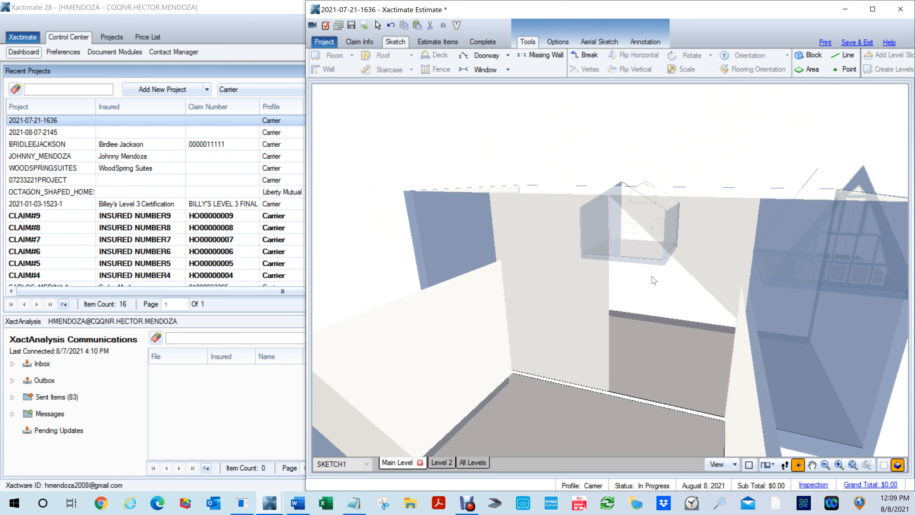
key(F8)
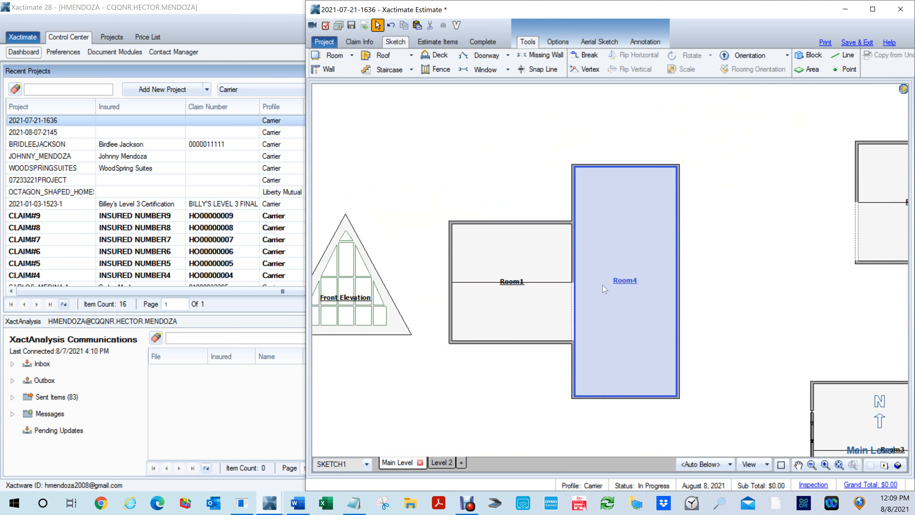
- Open the elevation of the shared wall from Room1's side and select the trapezoid missing wall in it
click(573, 312)
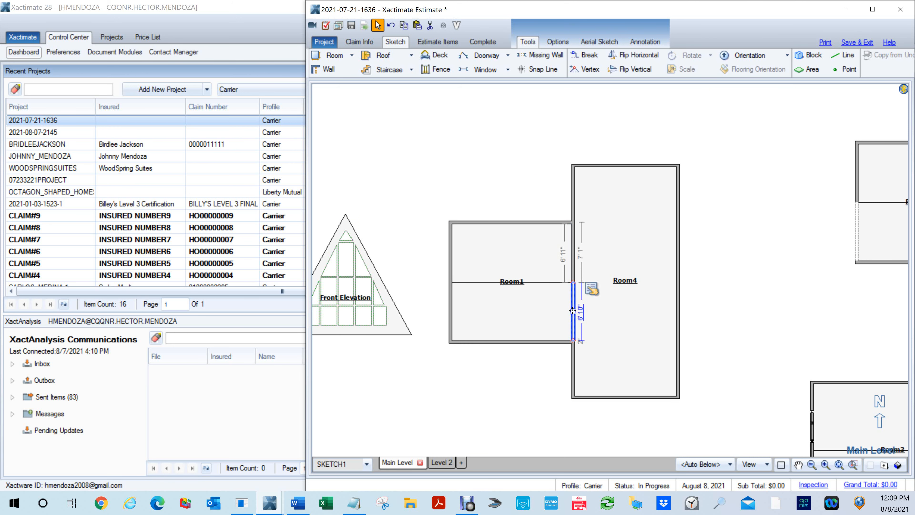
click(542, 322)
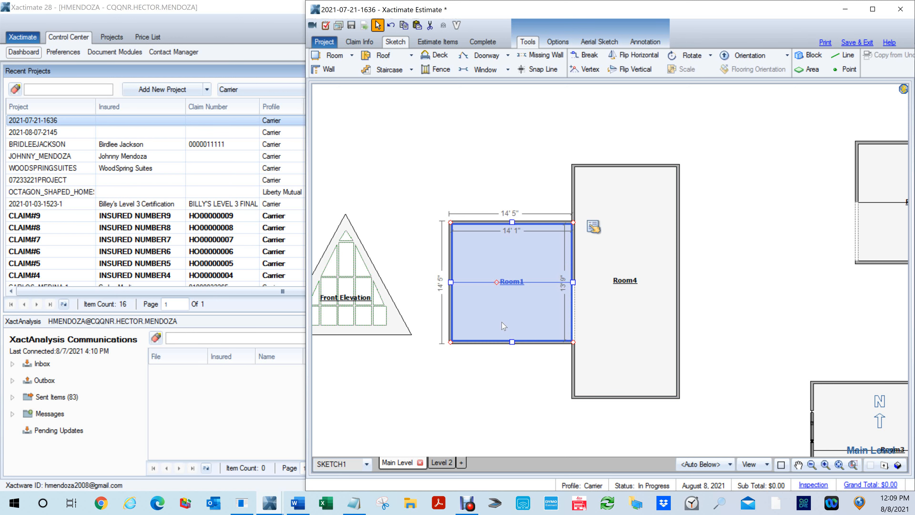
key(m)
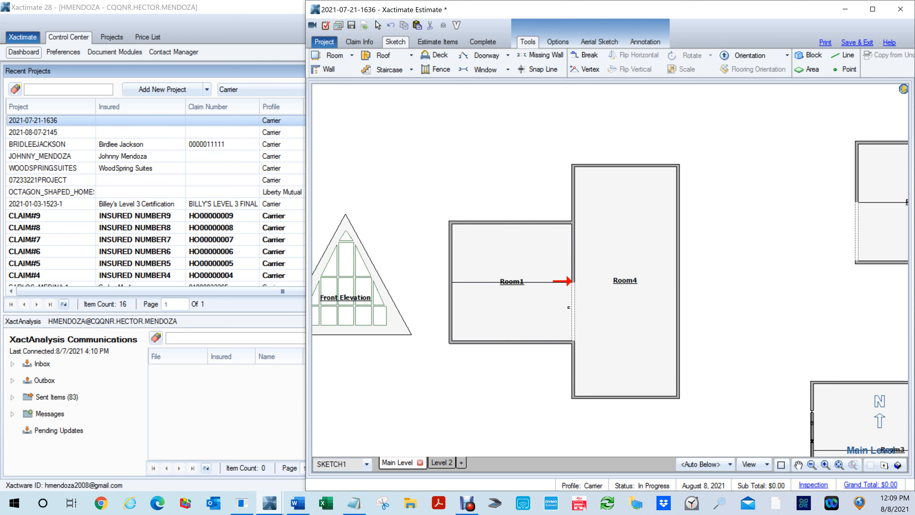
click(568, 307)
click(698, 260)
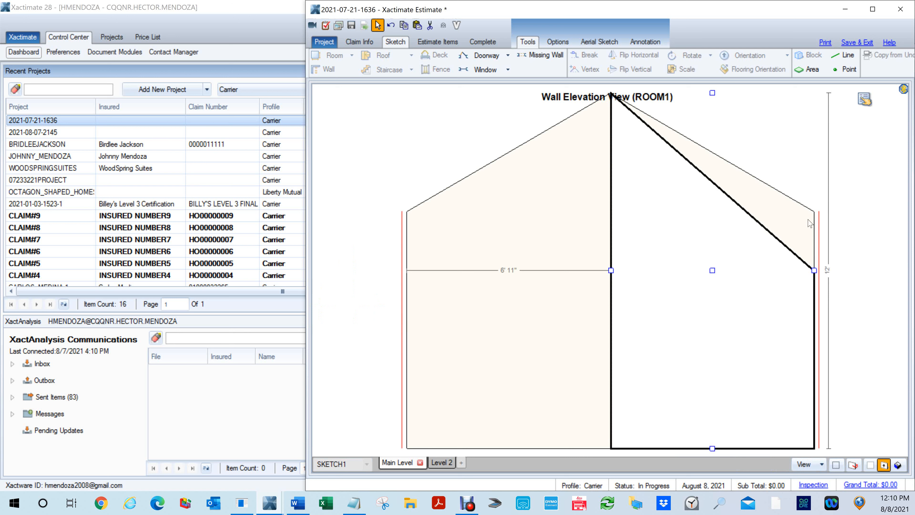
- Measure the height of the gable wall's outer edge beside the missing wall with the Line tool, and return to the floor plan
key(l)
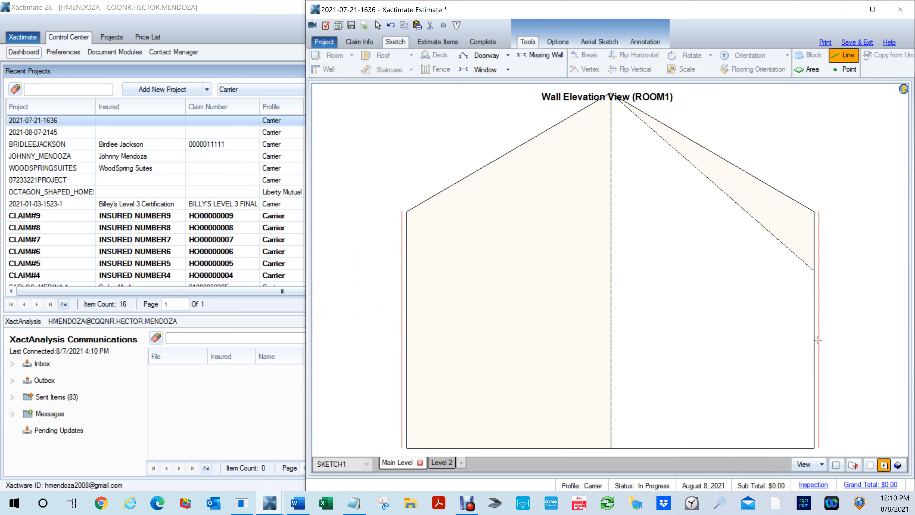
key(Escape)
key(l)
click(811, 447)
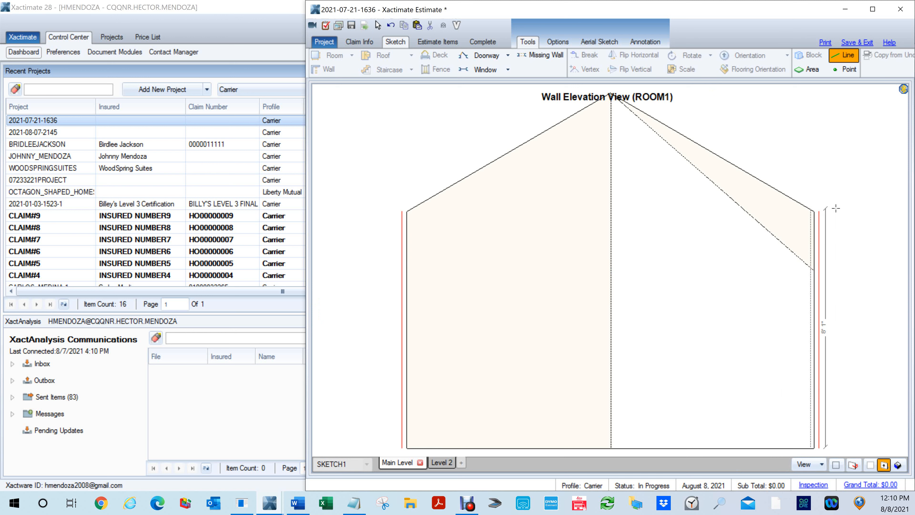
key(Escape)
key(Escape)
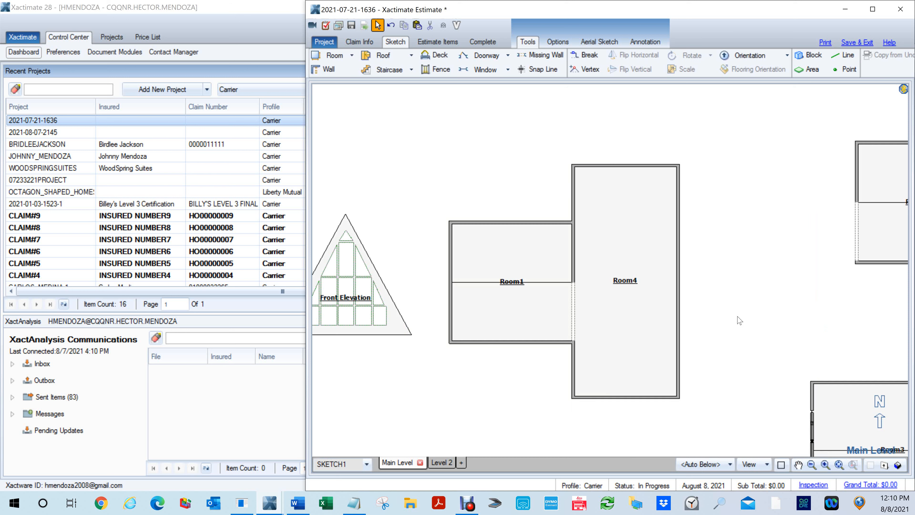
- In the elevation from Room1's side, try to set the missing wall's Side-A Height to 8'
key(e)
click(571, 319)
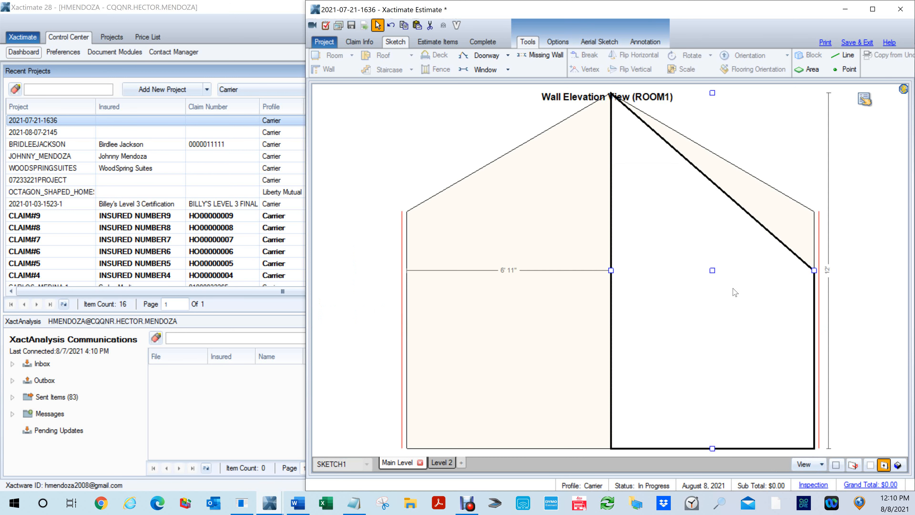
click(869, 106)
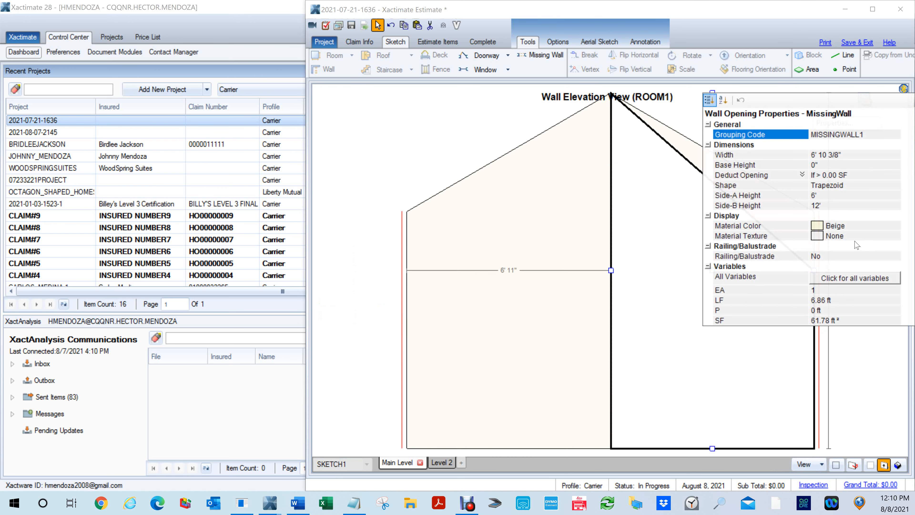
click(828, 196)
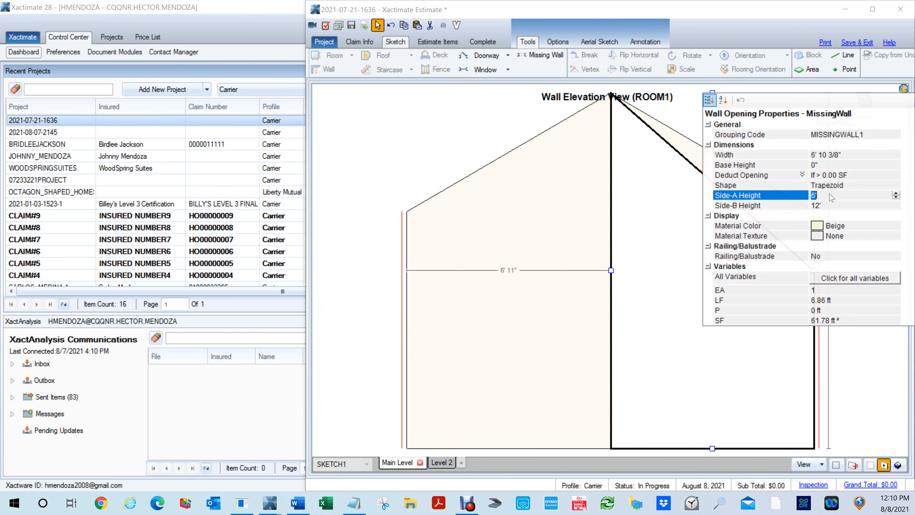
text(8)
key(Return)
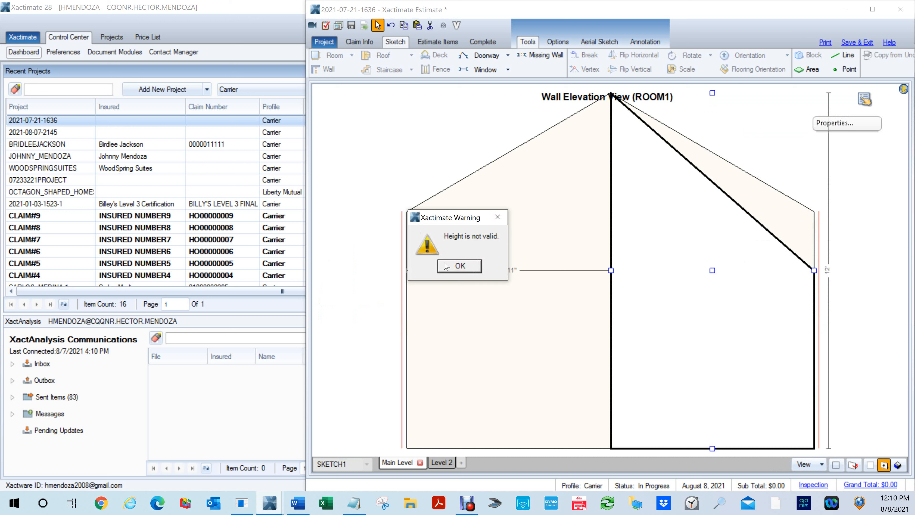
click(460, 266)
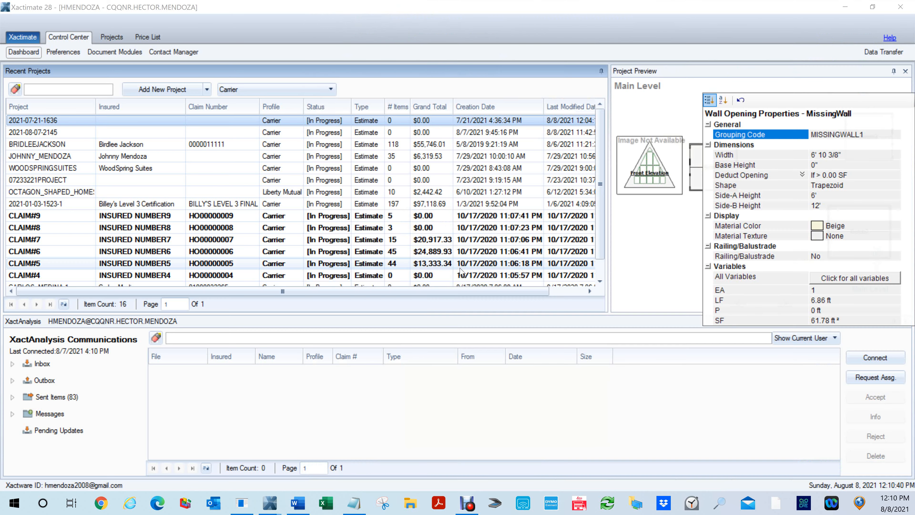
click(546, 254)
click(694, 280)
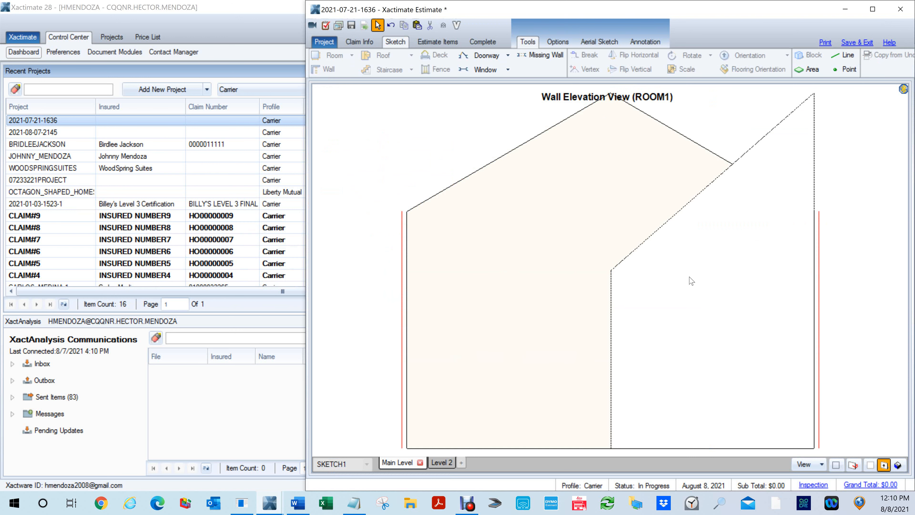
- In the shared wall's elevation from Room4's side, set the trapezoid missing wall's Side-A Height to 8'
key(Escape)
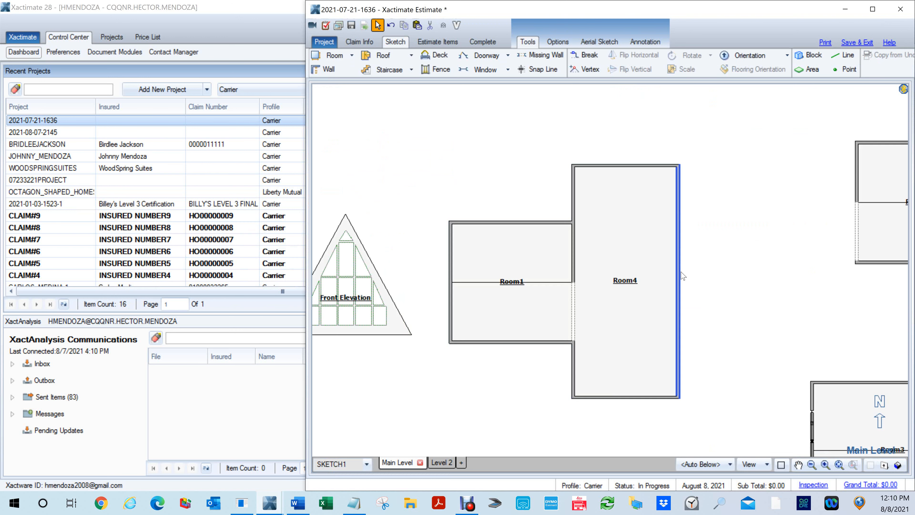
click(592, 316)
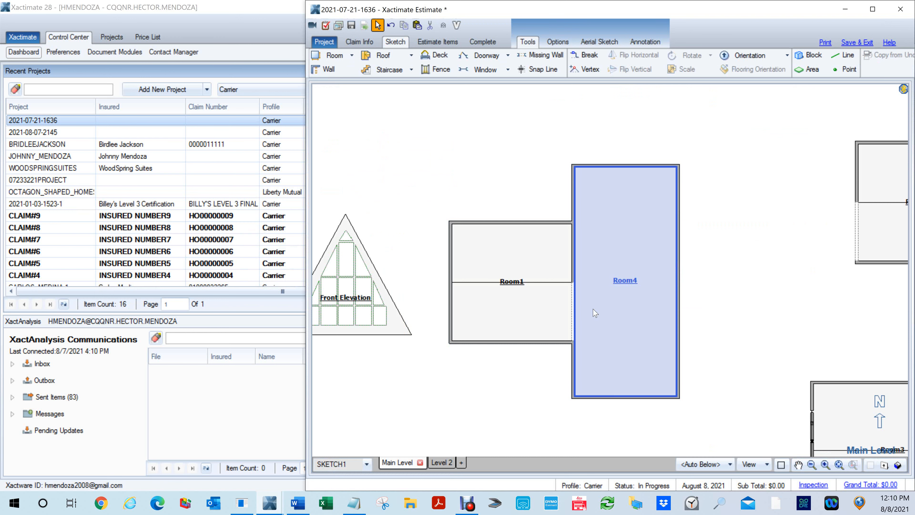
key(e)
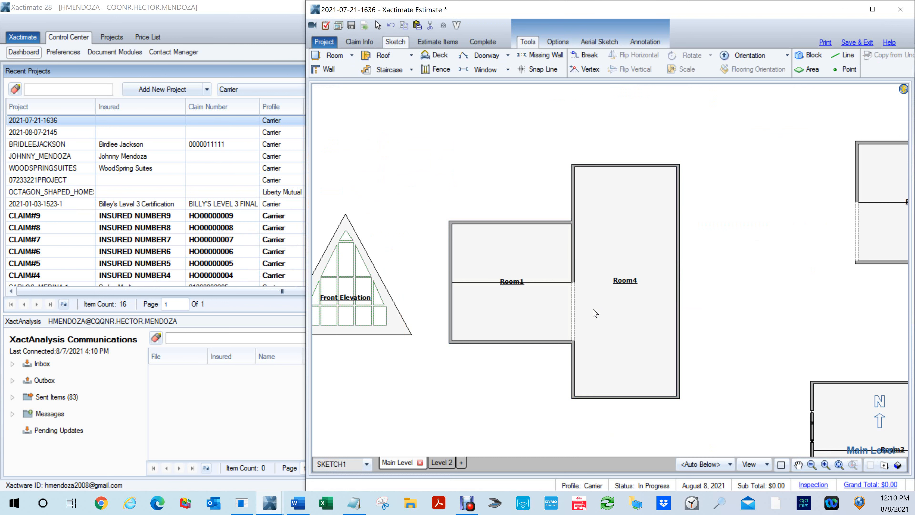
click(580, 306)
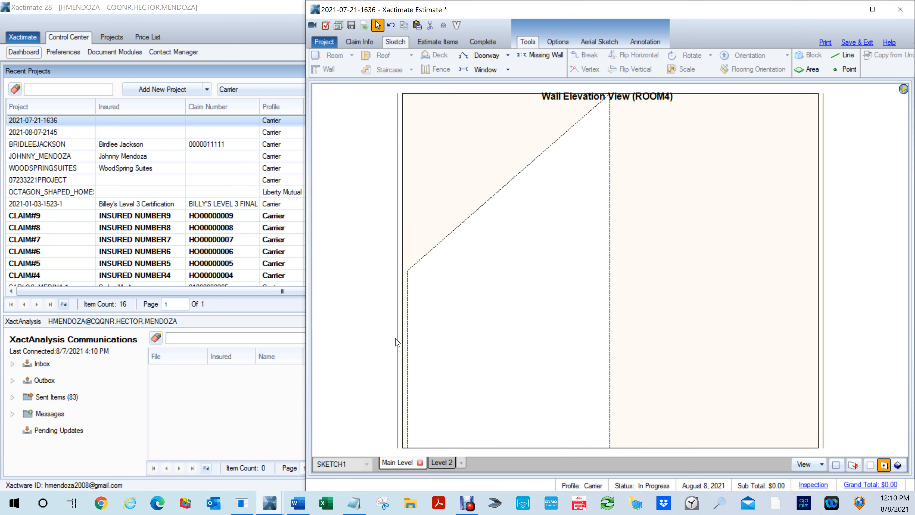
drag(464, 202, 616, 398)
click(535, 449)
click(626, 443)
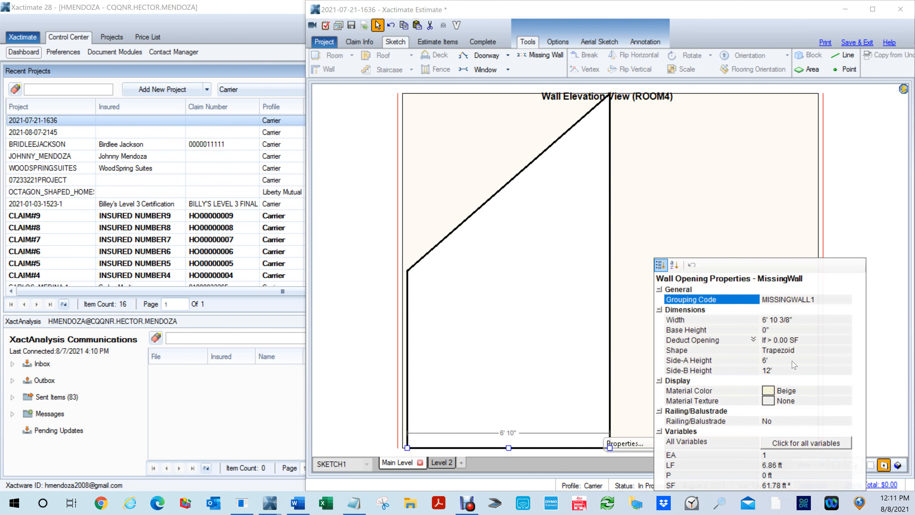
click(768, 362)
text(8)
click(773, 371)
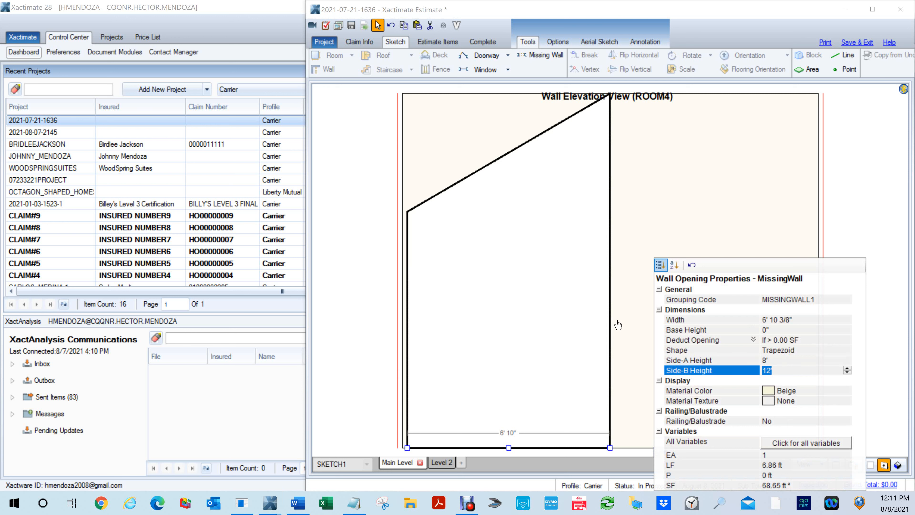
click(380, 257)
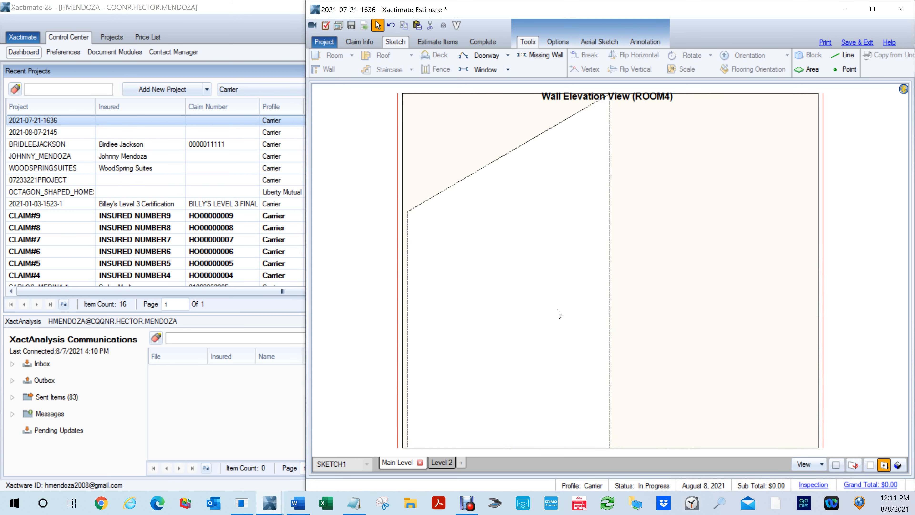
- Examine the missing wall in the shared wall's elevation from Room1's side, and return to the floor plan
key(e)
key(e)
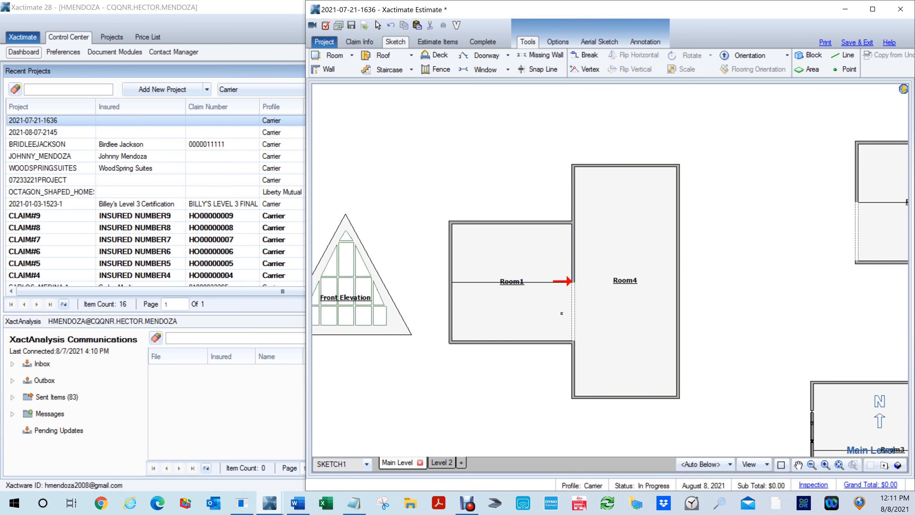
click(561, 313)
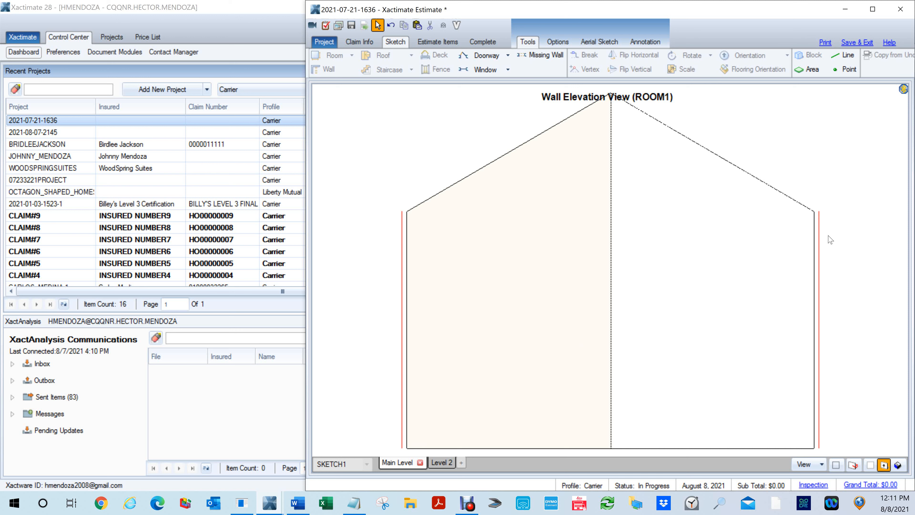
key(Escape)
- Delete Room4 and look at Room1's open gable end in the 3D view
click(615, 306)
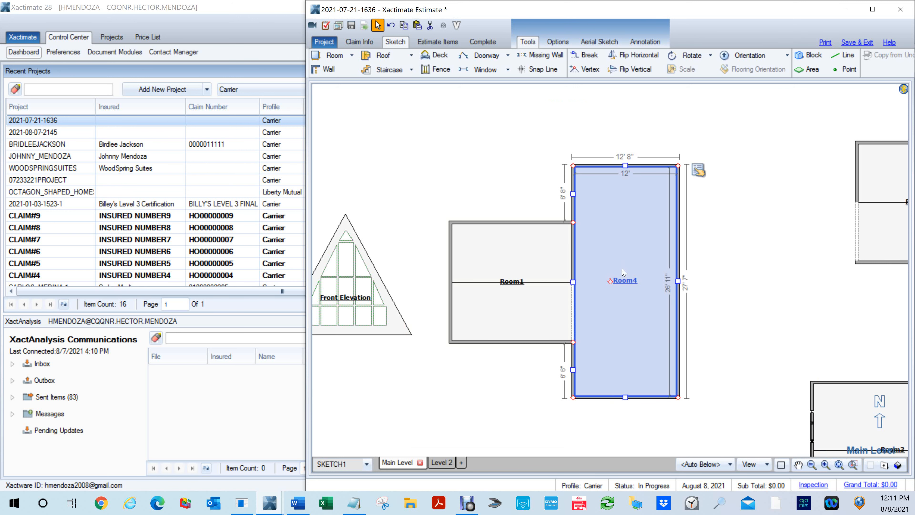
key(Delete)
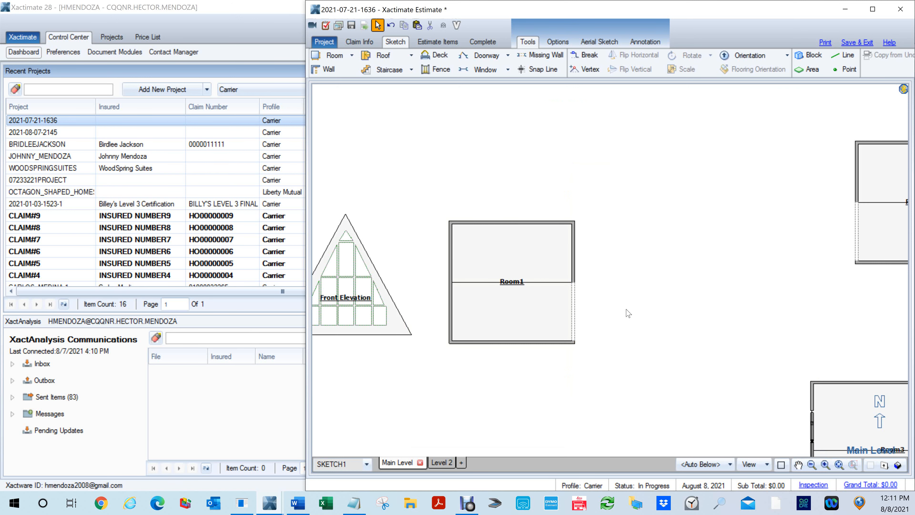
key(F8)
drag(643, 357, 526, 179)
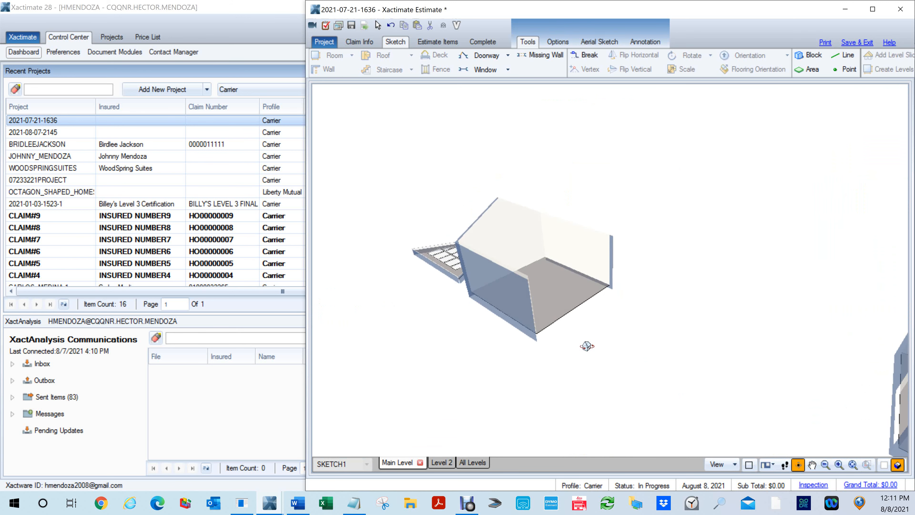
scroll(587, 346, up, 3)
drag(560, 269, 505, 239)
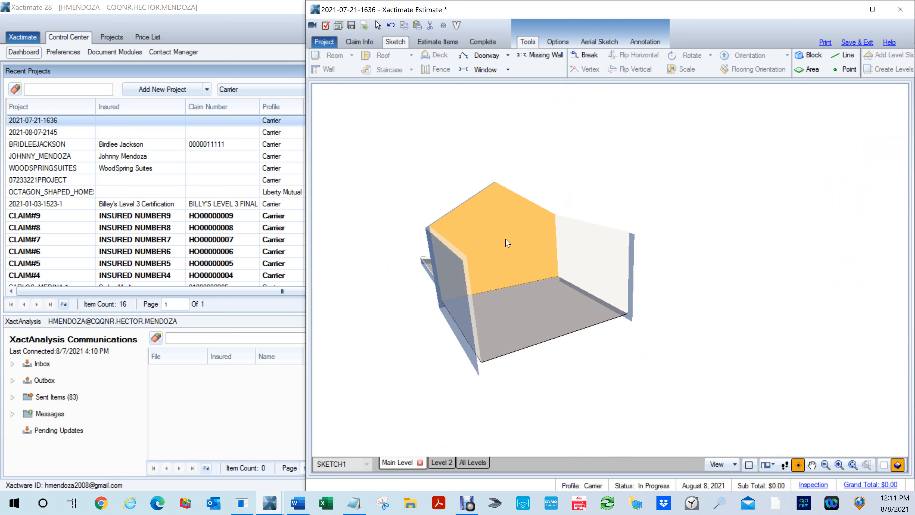
- Show the ceilings in 3D to examine Room1's slope above the opening, and undo the deletion of Room4
key(c)
drag(507, 242, 763, 342)
double_click(591, 277)
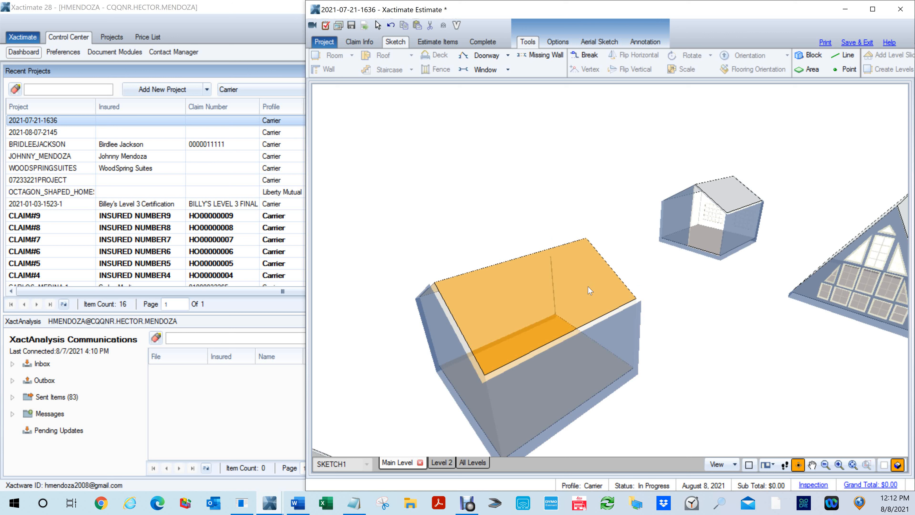
drag(589, 290, 517, 328)
scroll(517, 328, up, 3)
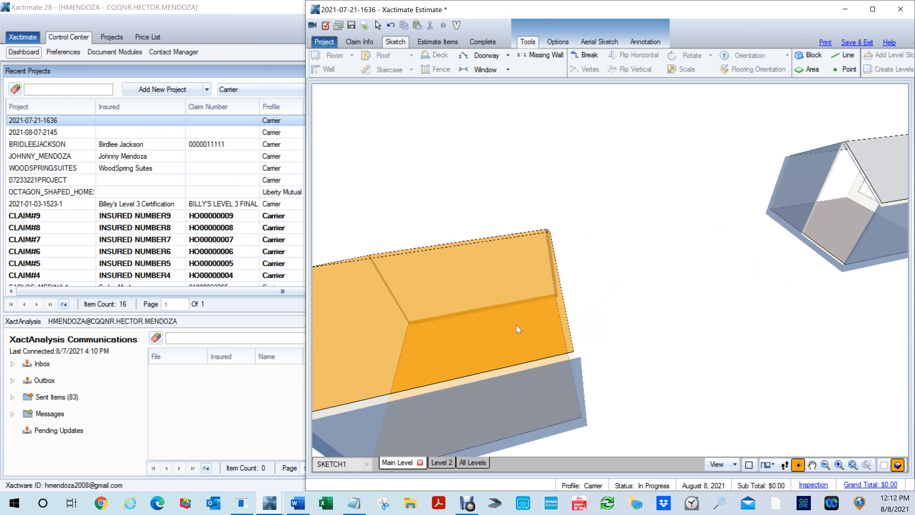
scroll(604, 350, down, 3)
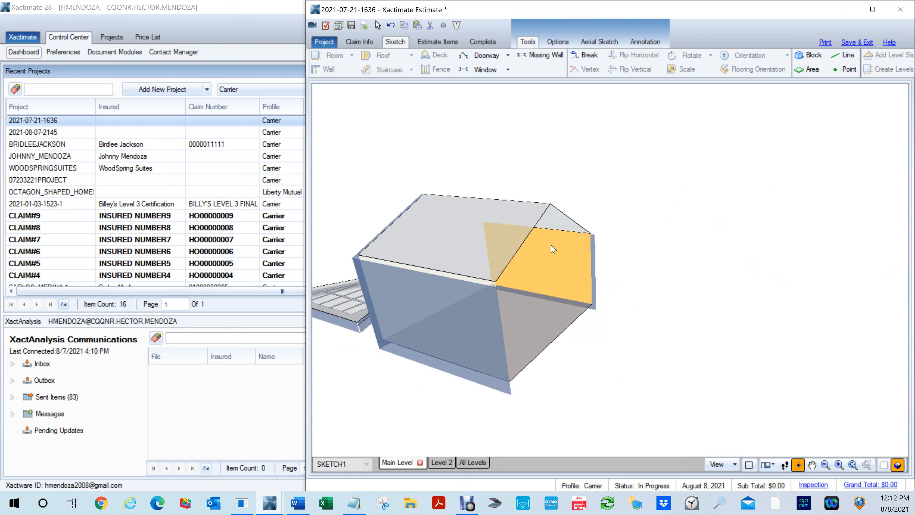
key(F8)
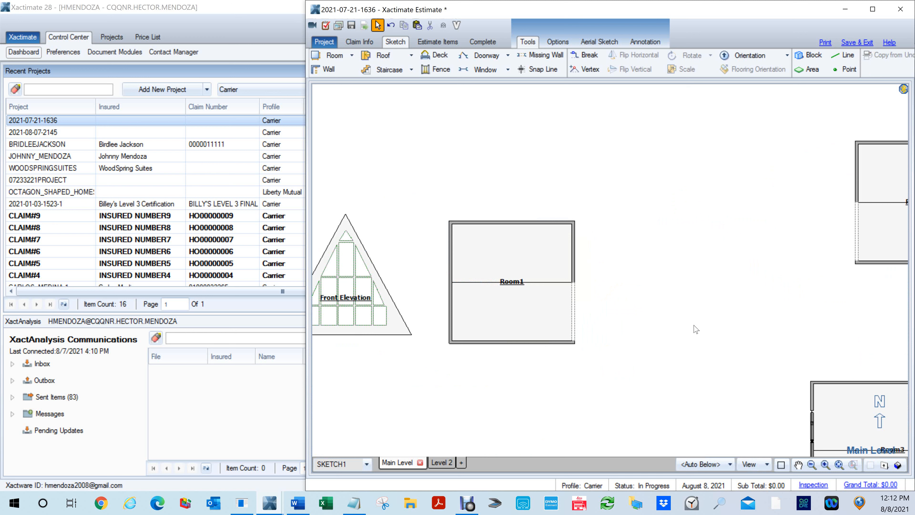
key(ctrl+z)
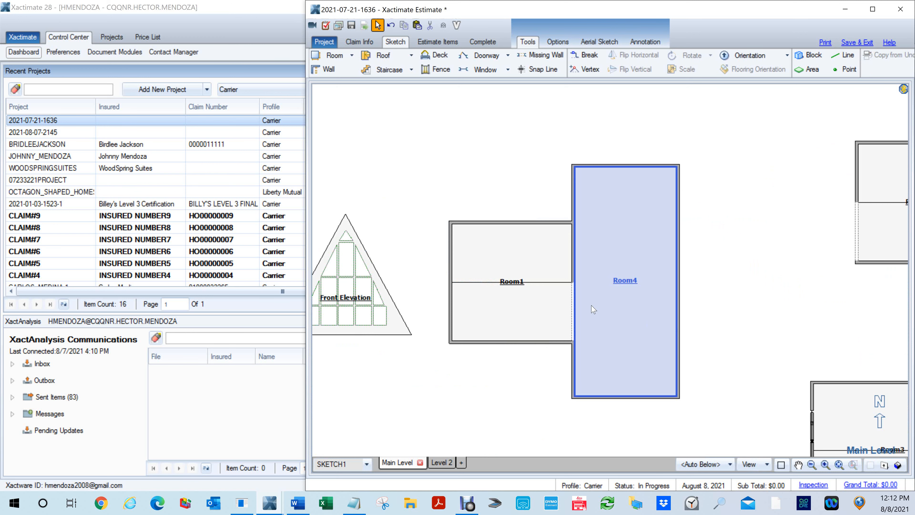
- Set the trapezoid missing wall's Side-A Height to 7' 10" and its Side-B Height to 11' 11"
click(574, 315)
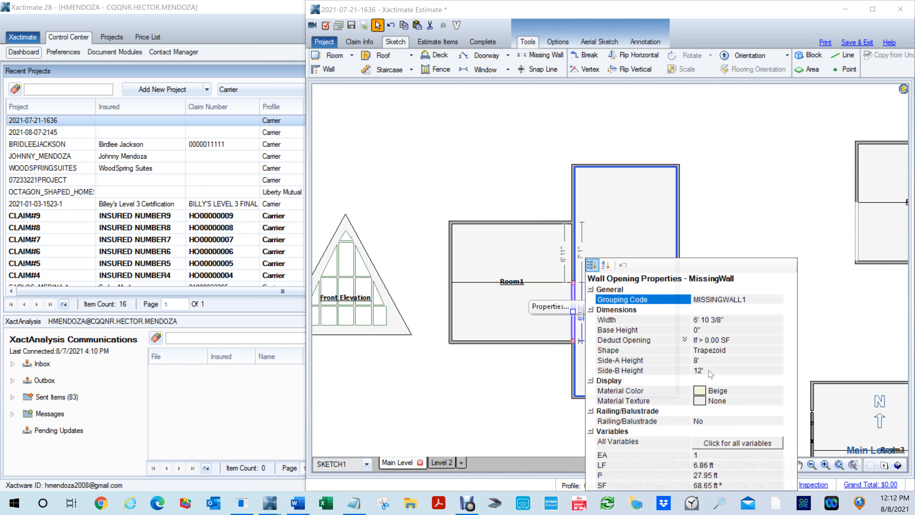
click(706, 360)
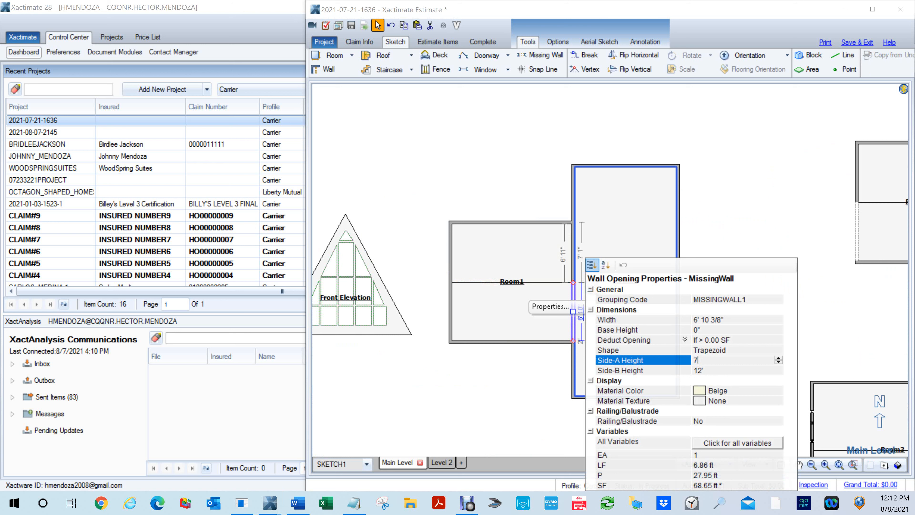
text(7' 1)
key(Return)
text(0)
key(Tab)
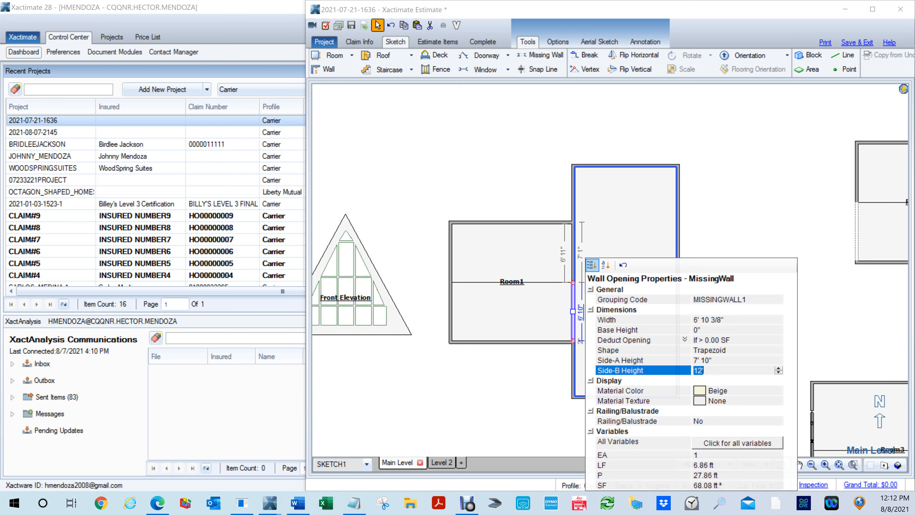
text(11,11)
key(Return)
- Move Room4 away from Room1, view both rooms in 3D, and return to the floor plan
click(609, 311)
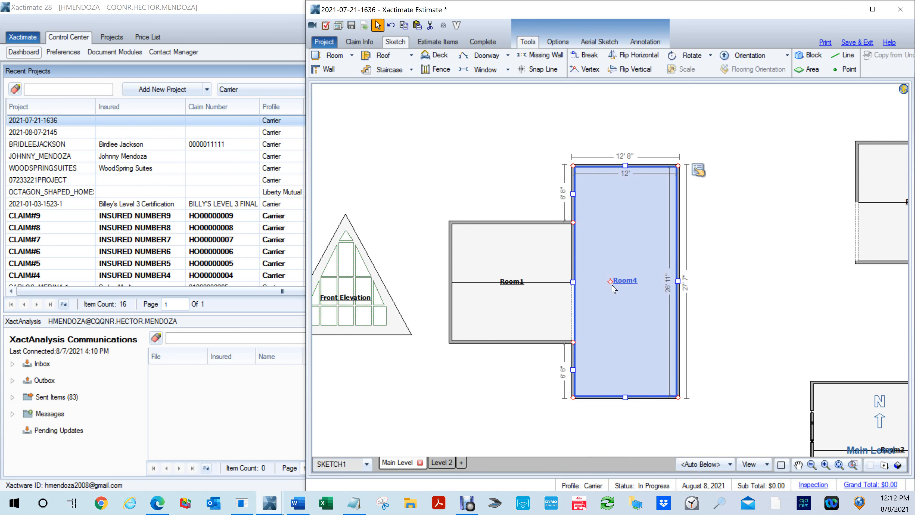
drag(612, 281, 665, 299)
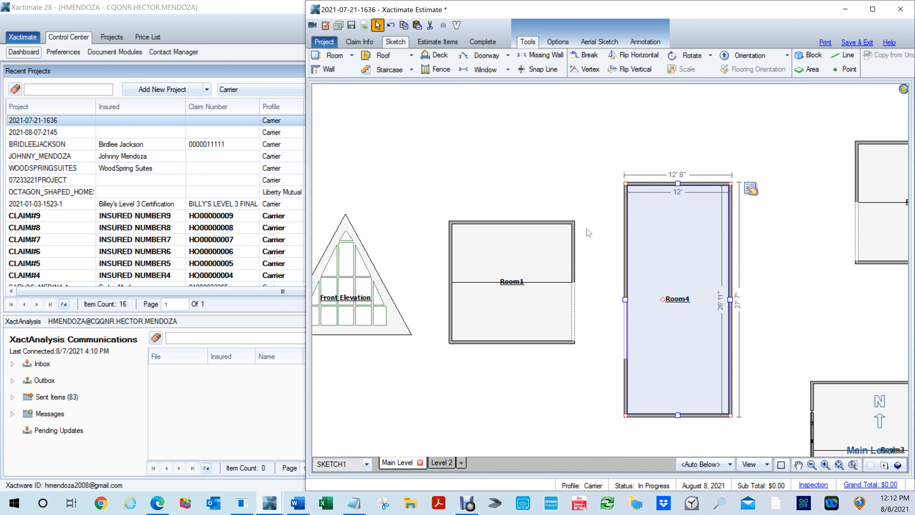
key(F8)
mouse_move(580, 307)
mouse_down()
mouse_move(484, 134)
mouse_move(574, 204)
mouse_move(635, 179)
mouse_move(643, 194)
mouse_up()
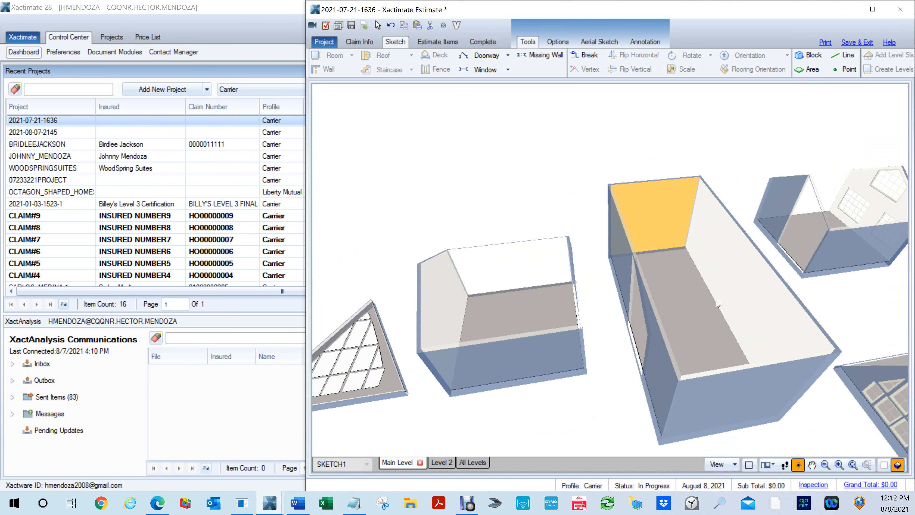
key(F8)
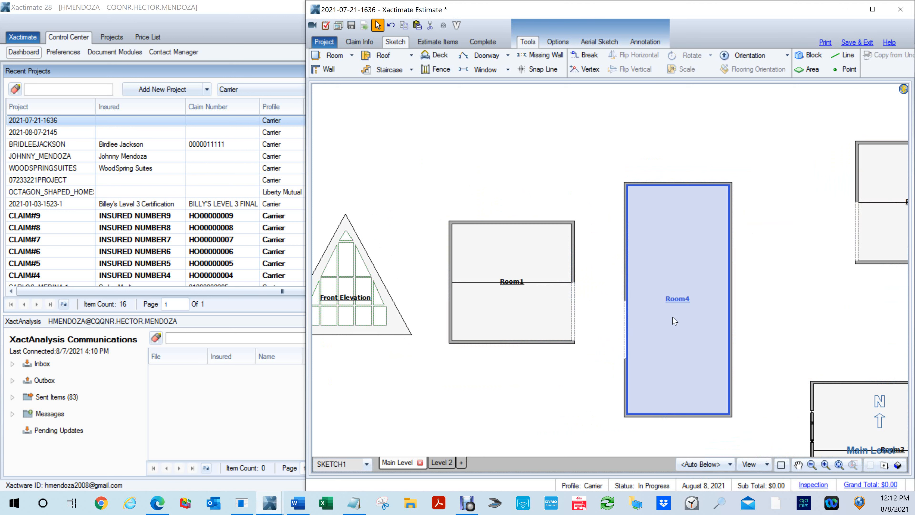
- Delete Room4 and inspect Room1's missing wall in the elevation of its gable wall
key(Delete)
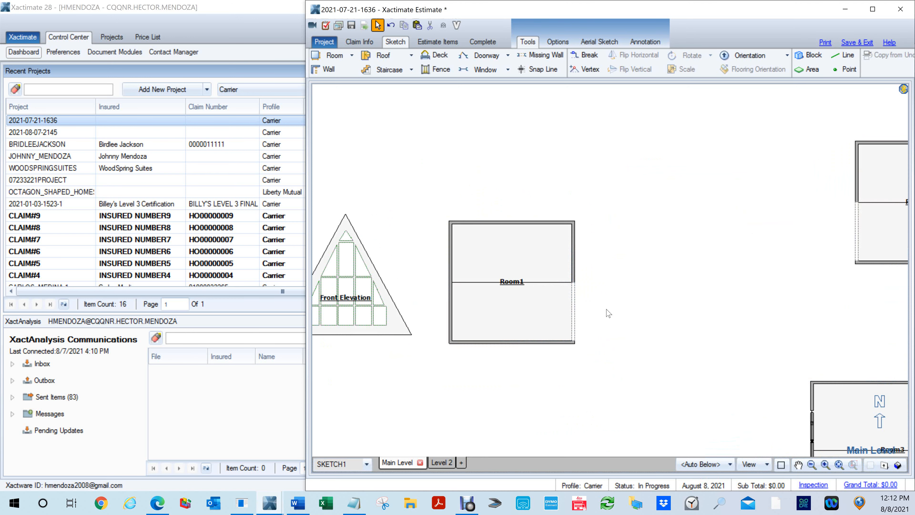
scroll(607, 311, up, 2)
drag(511, 298, 582, 306)
click(578, 322)
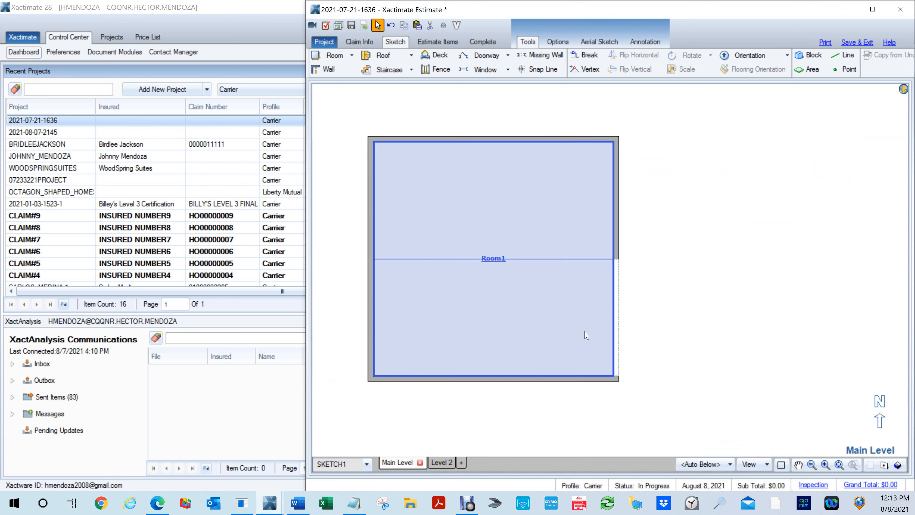
key(Escape)
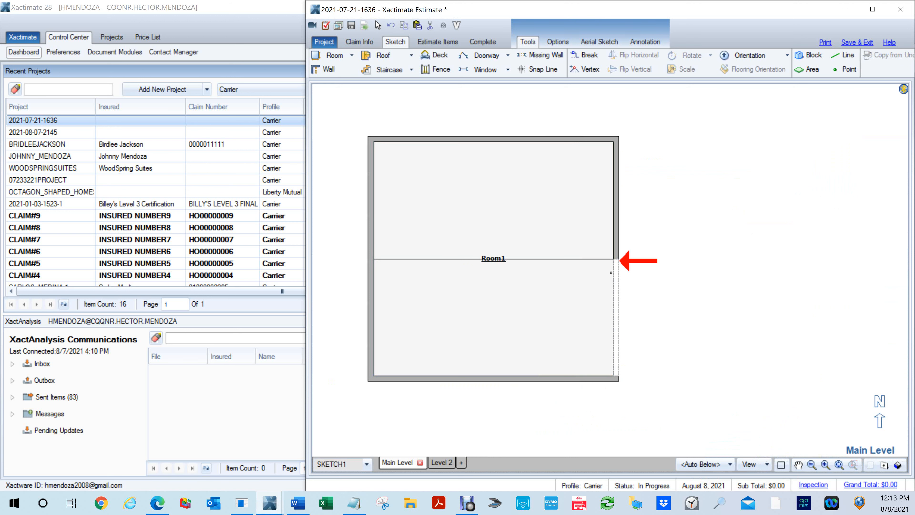
click(634, 257)
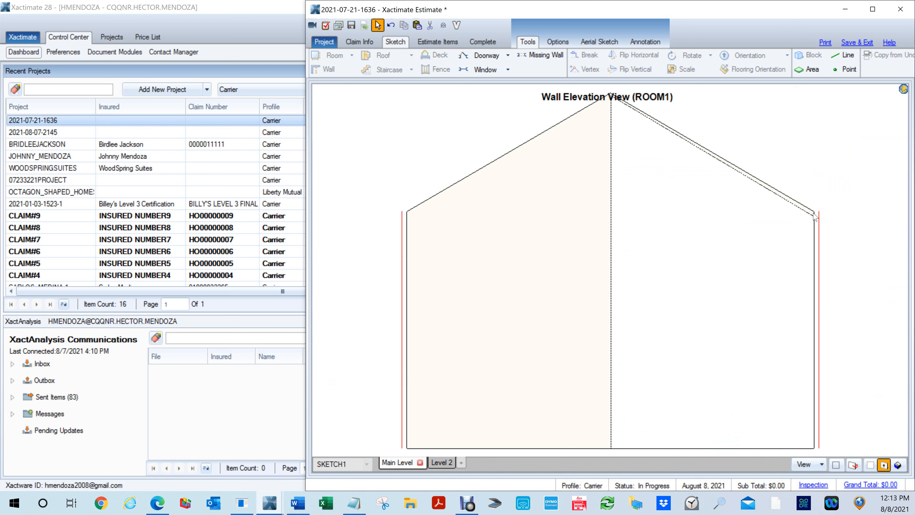
key(Escape)
- Set the Side-B Height of Room1's missing wall to 11' 11 1/2"
click(619, 297)
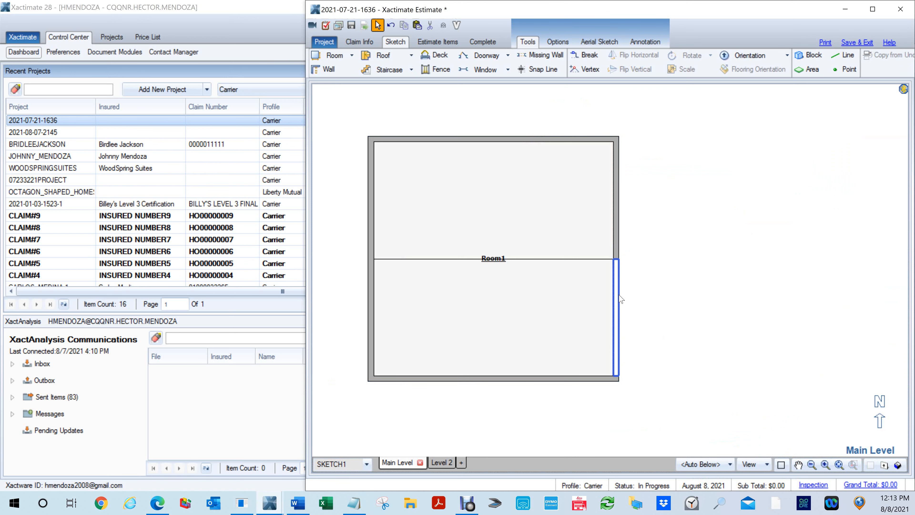
click(647, 265)
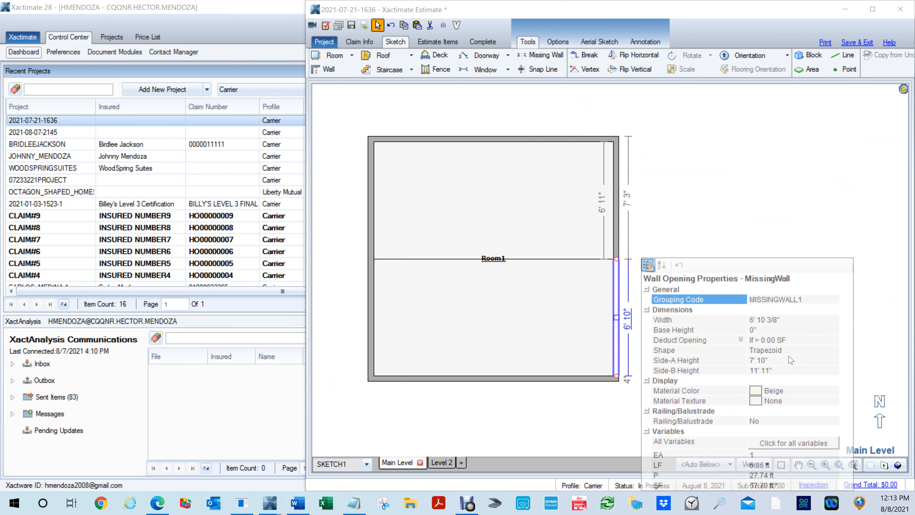
click(774, 370)
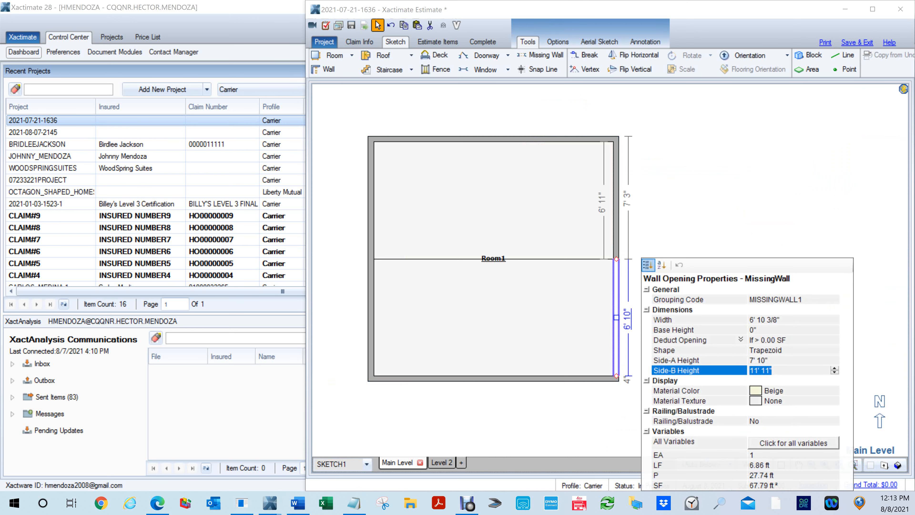
text(11.5)
key(Return)
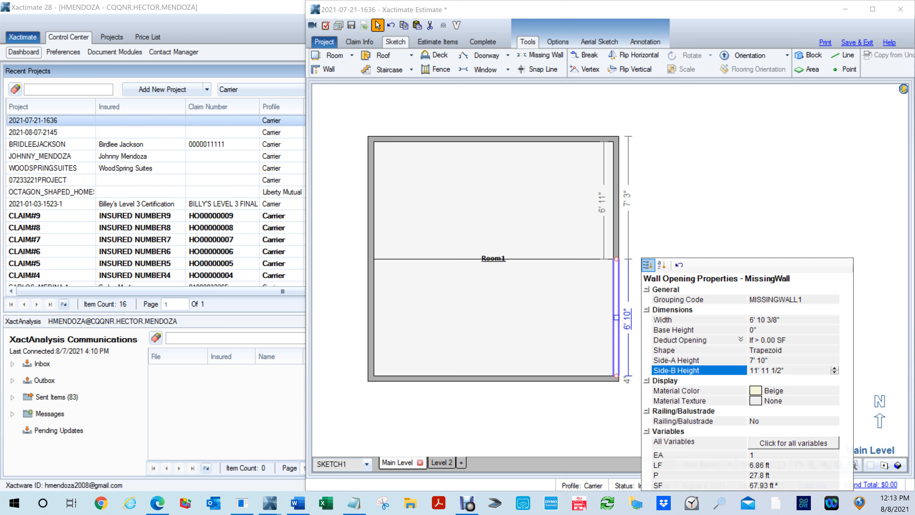
click(707, 225)
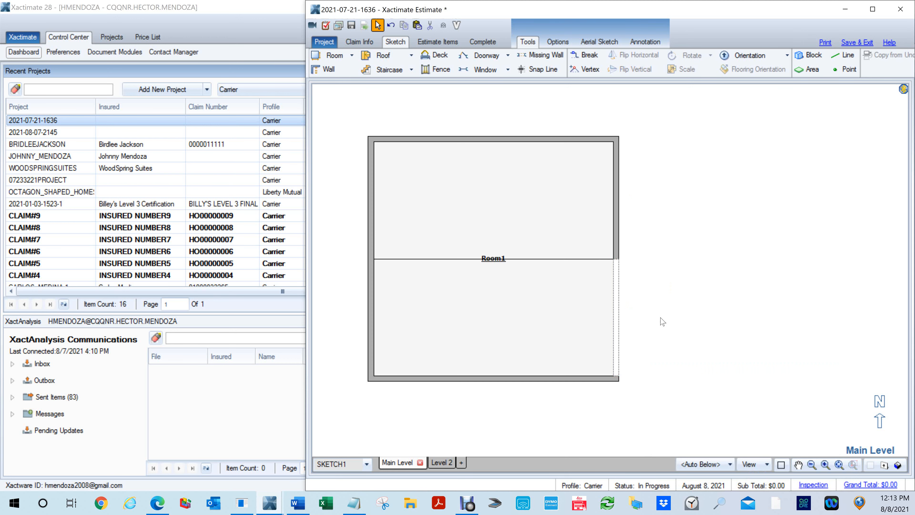
- Examine Room1's trapezoid opening in the 3D view, and return to the floor plan
key(F8)
mouse_move(606, 344)
mouse_down()
mouse_move(749, 239)
mouse_move(760, 241)
mouse_move(748, 254)
mouse_move(612, 252)
mouse_move(436, 274)
mouse_move(401, 239)
mouse_up()
mouse_move(668, 370)
mouse_down()
mouse_move(565, 375)
mouse_move(552, 367)
mouse_move(641, 409)
mouse_move(727, 392)
mouse_move(857, 399)
mouse_up()
key(F6)
drag(704, 222, 807, 248)
key(Escape)
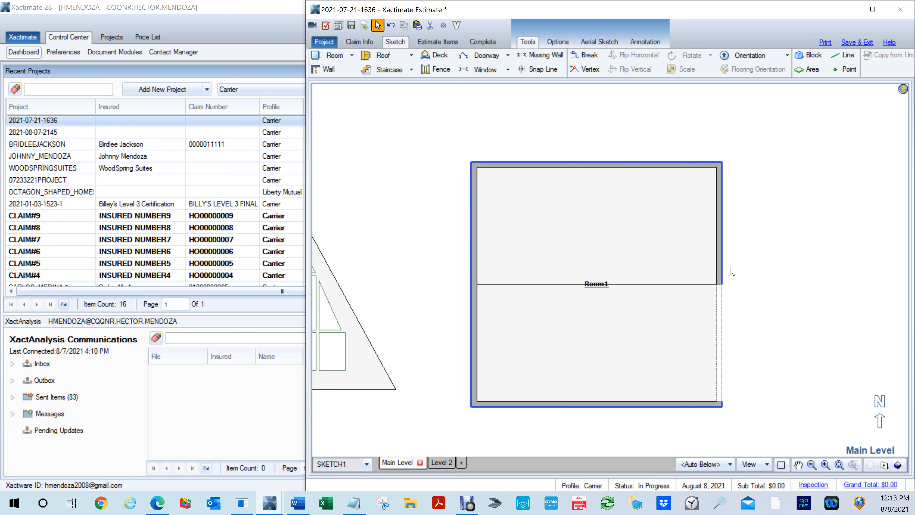
- Try converting Room1's entire north wall into a missing wall twice, undoing the change each time
key(m)
click(599, 167)
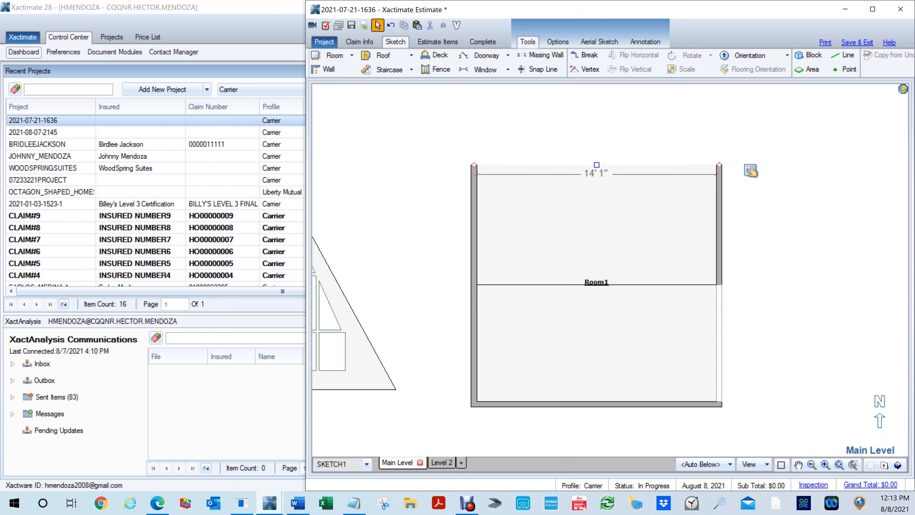
key(ctrl+z)
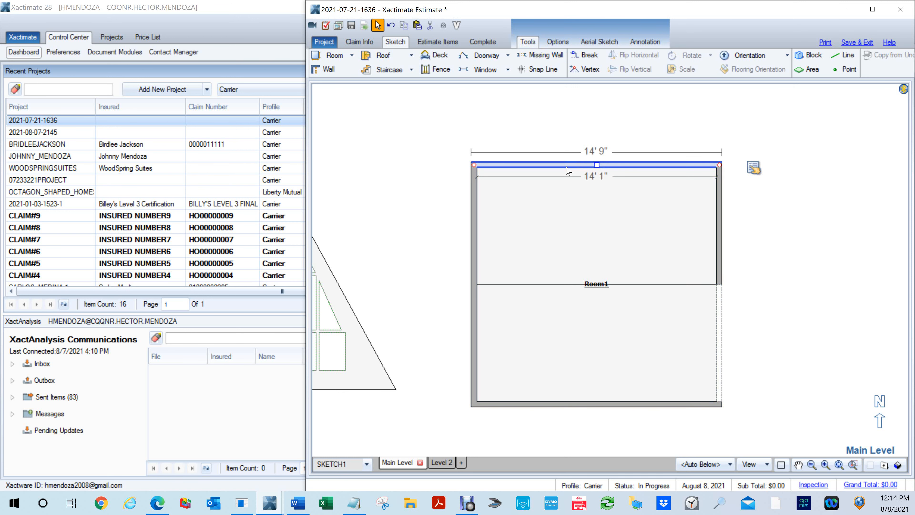
click(584, 144)
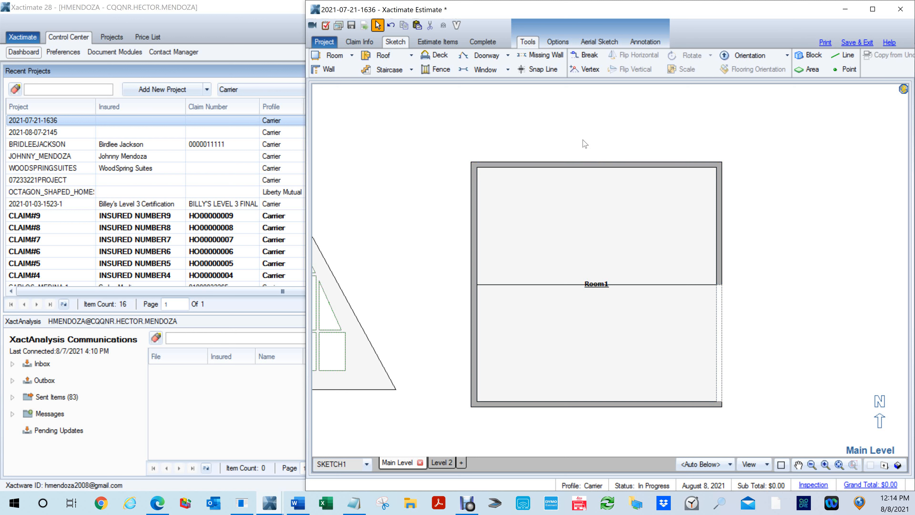
click(566, 166)
click(795, 275)
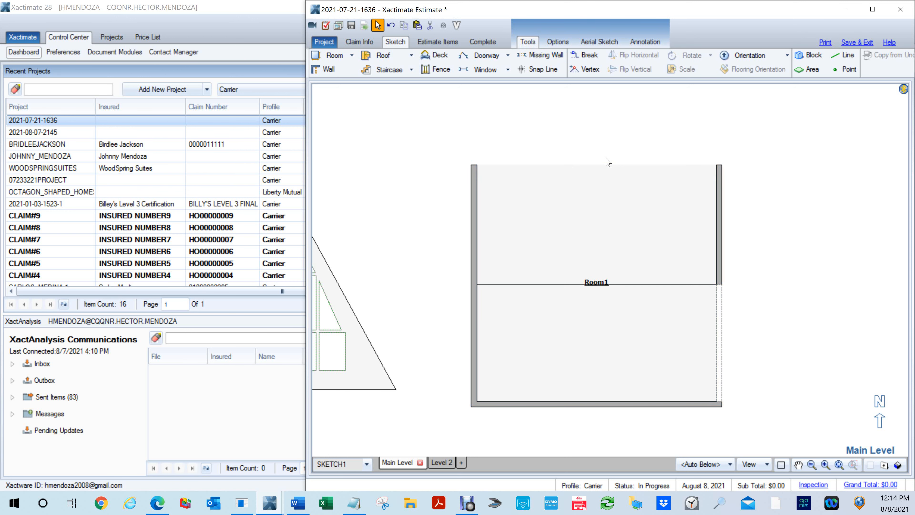
click(589, 168)
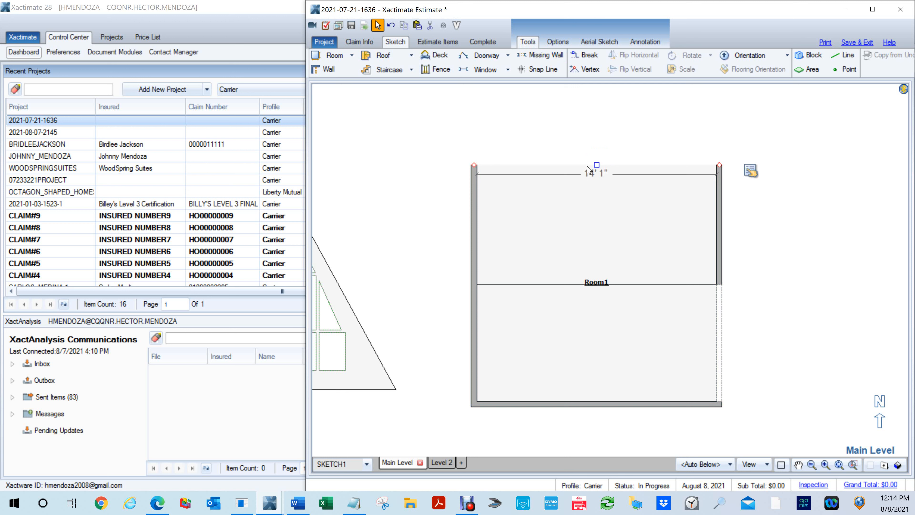
key(ctrl+z)
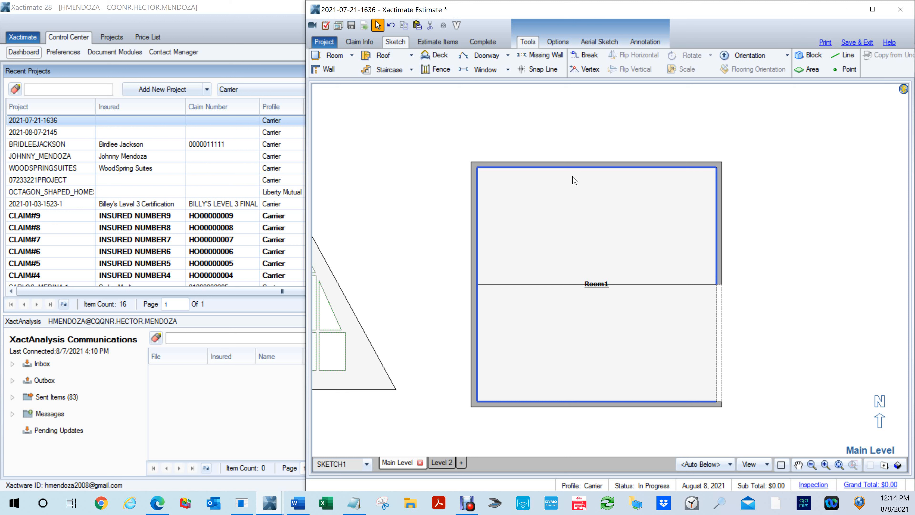
- Try to draw a partial missing wall in Room1's north wall, starting about 1' 5" from its west end
key(m)
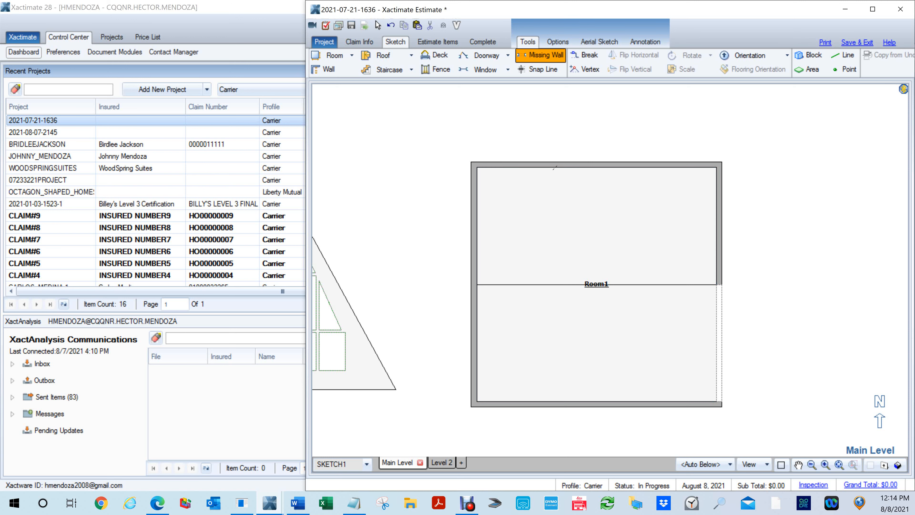
click(502, 168)
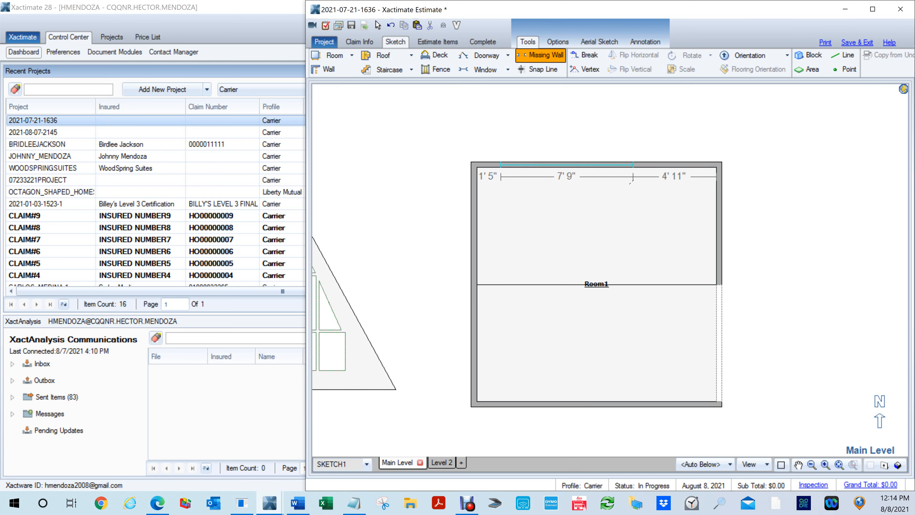
click(608, 184)
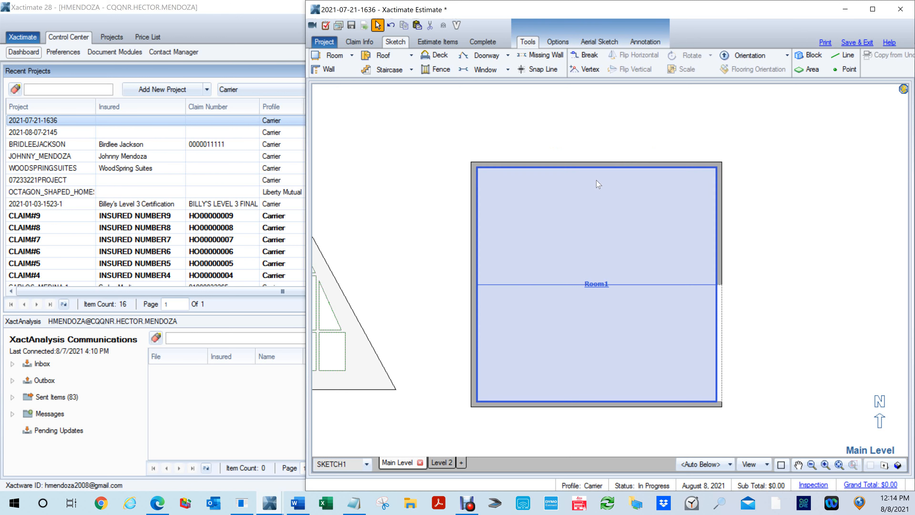
click(508, 165)
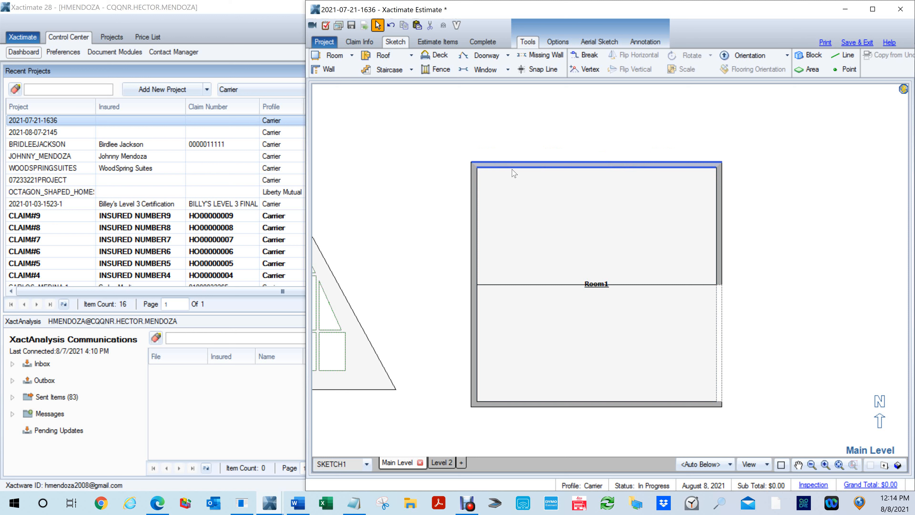
- Draw a missing wall about 5' wide in Room1's north wall, about 2' 6" from its west end, and check it in 3D
key(m)
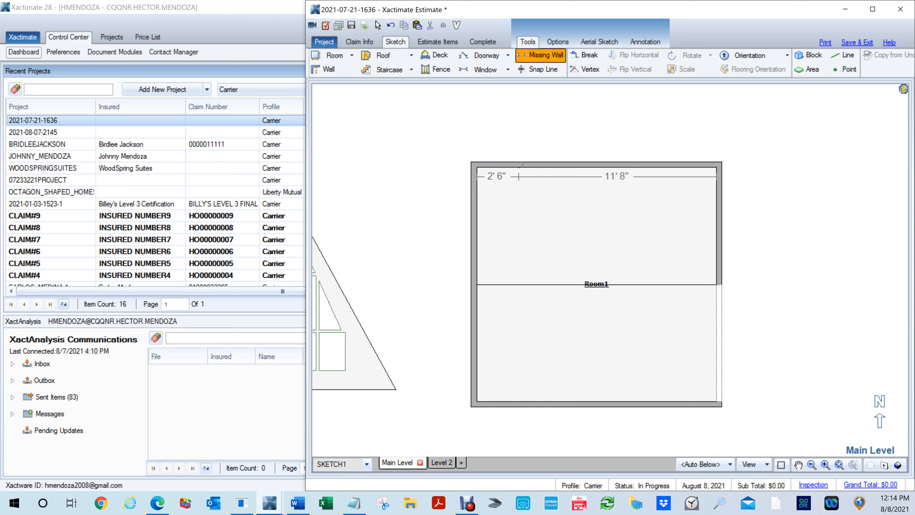
drag(519, 168, 607, 175)
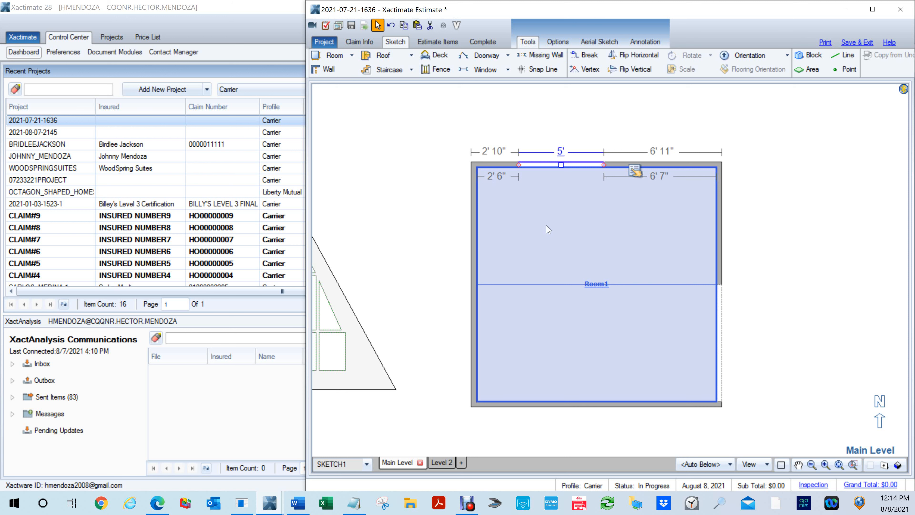
click(543, 209)
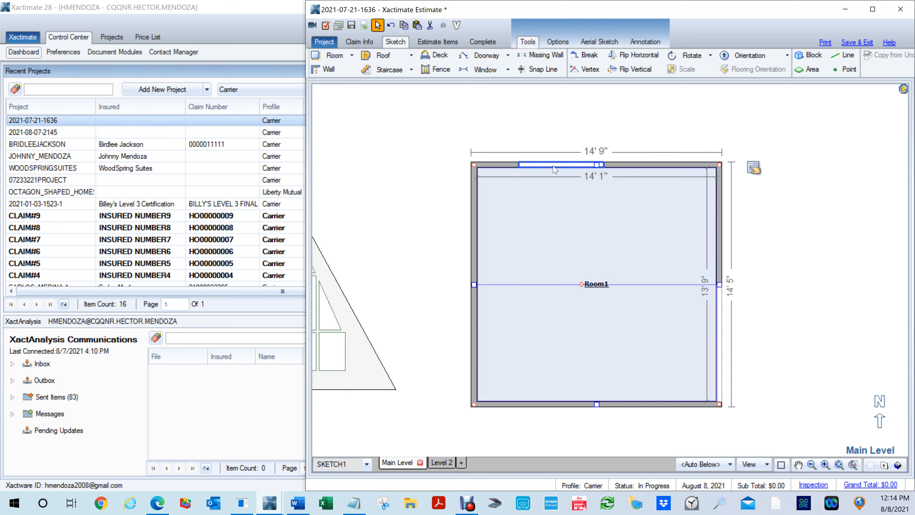
click(554, 167)
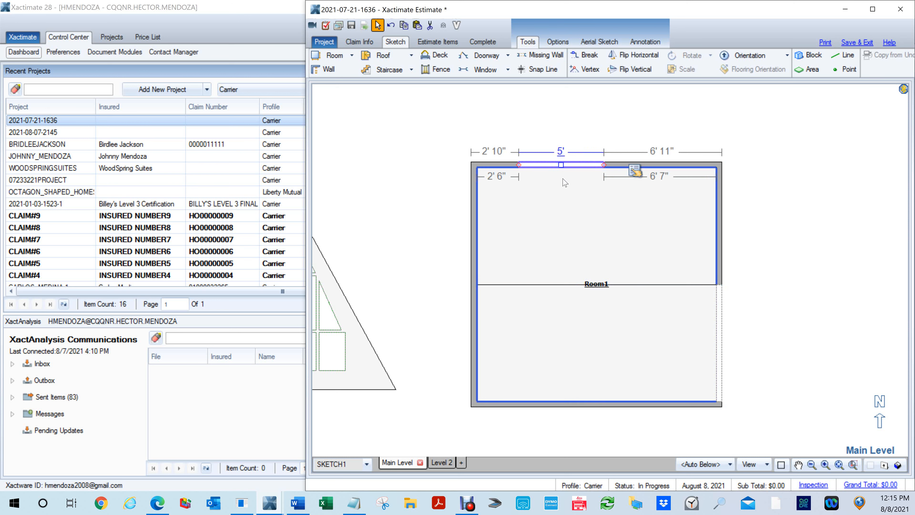
key(F8)
drag(572, 231, 557, 108)
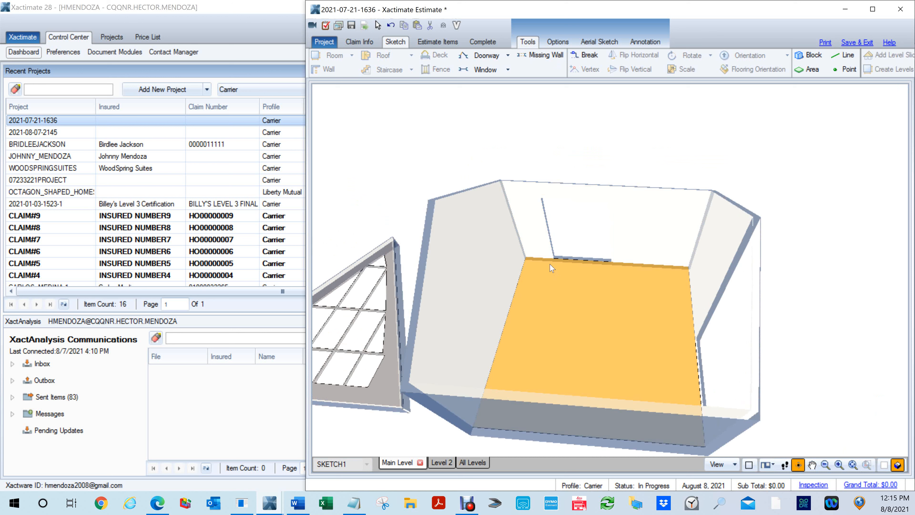
key(F8)
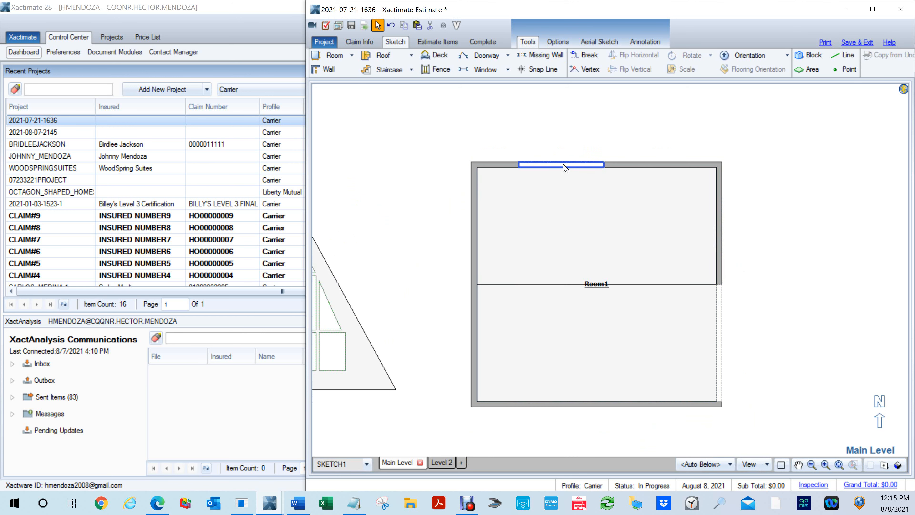
- Set the shape of the north wall's missing wall to Flat Arch and check the opening in 3D
right_click(564, 168)
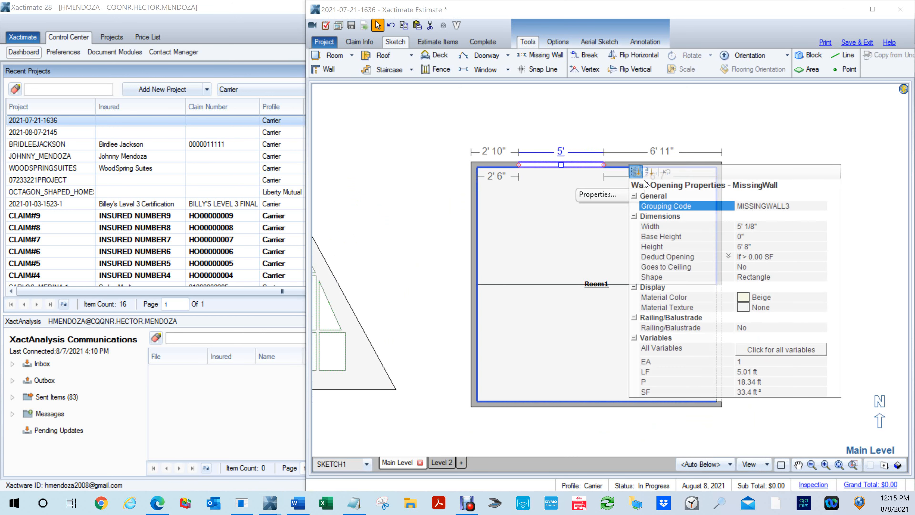
click(744, 248)
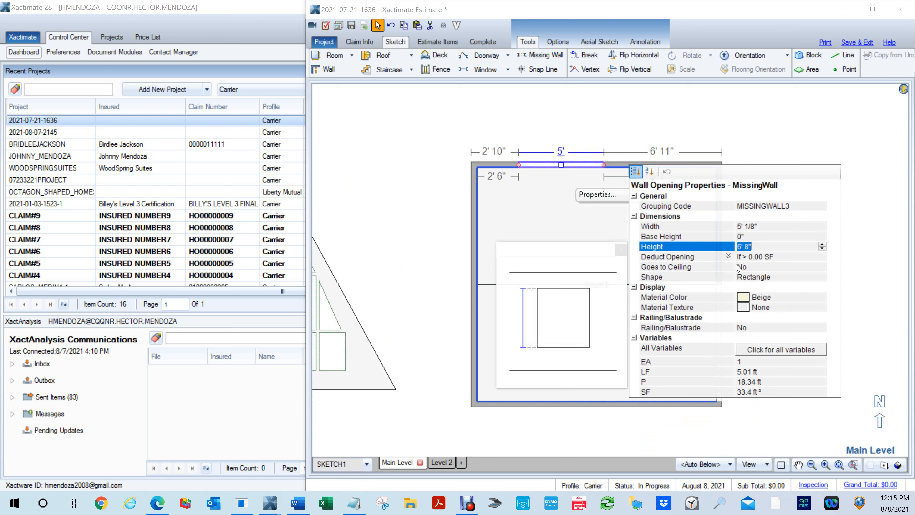
click(768, 280)
click(821, 276)
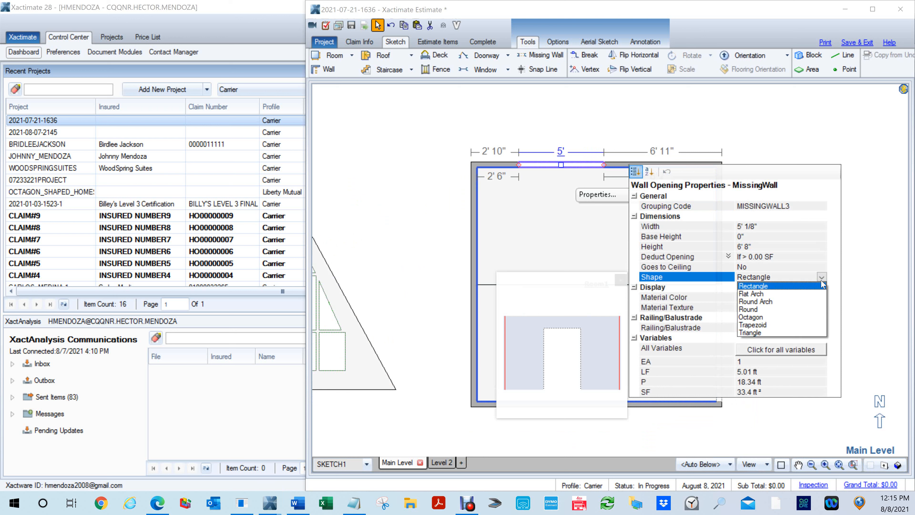
click(752, 294)
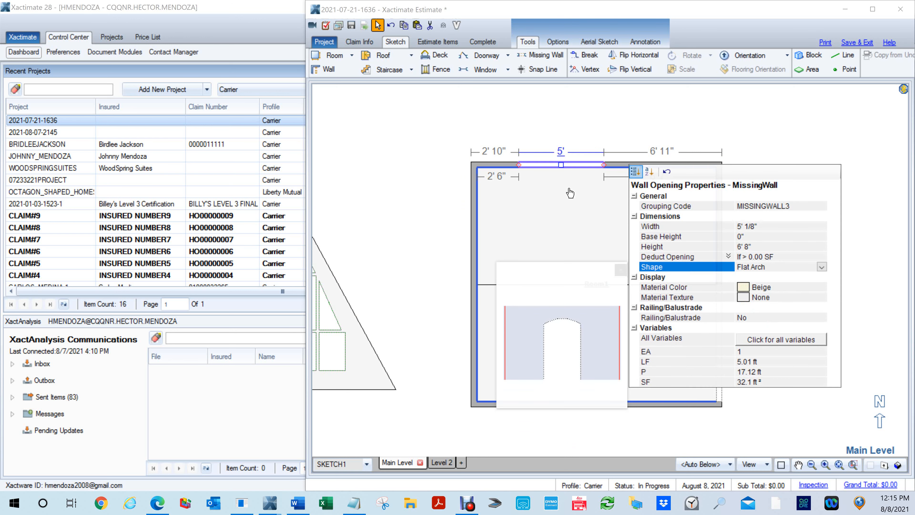
click(589, 213)
double_click(589, 216)
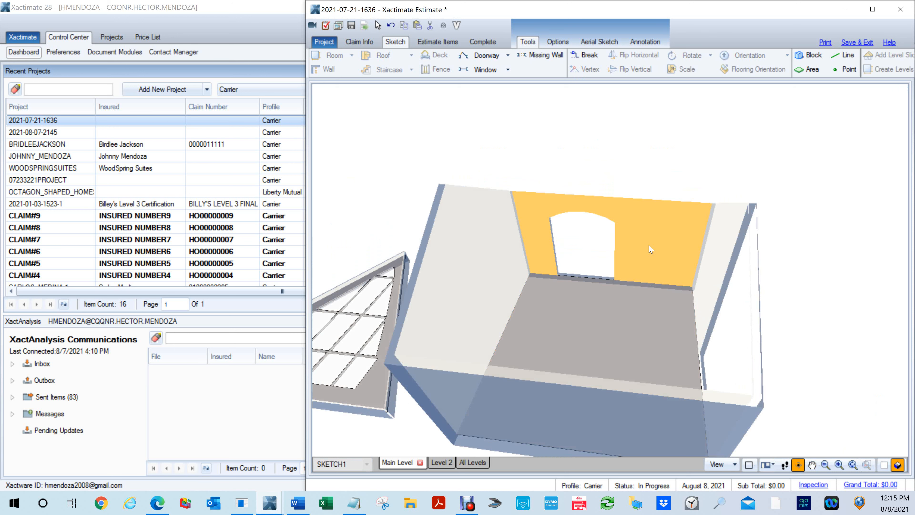
key(F9)
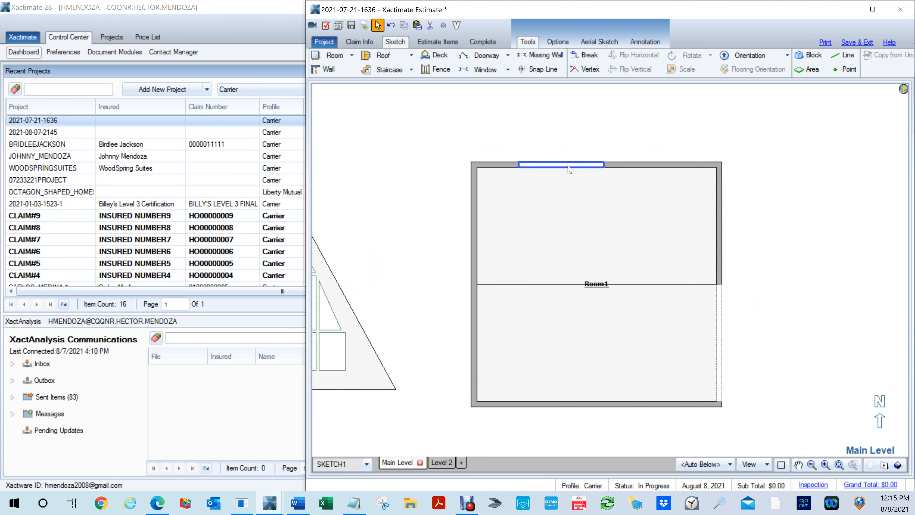
- Set the shape of the north wall's missing wall to Round Arch and check the opening in 3D
click(570, 165)
click(636, 172)
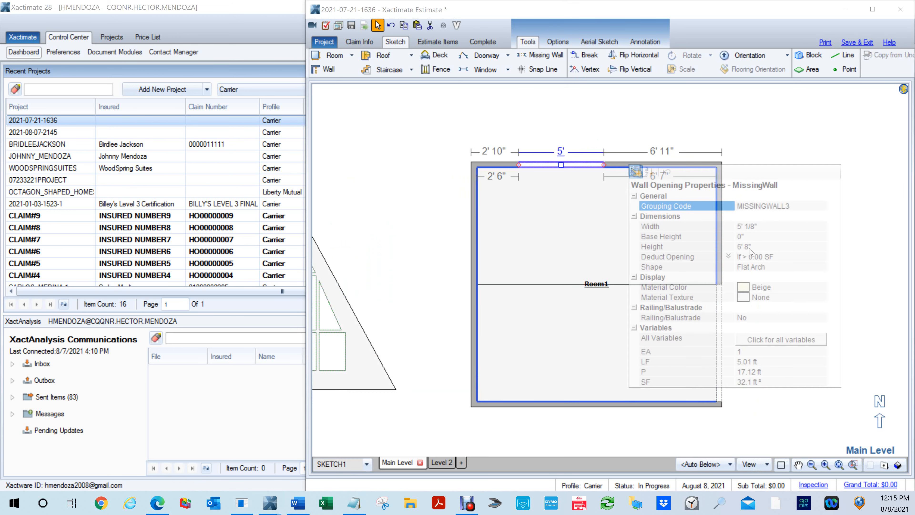
click(762, 267)
click(821, 267)
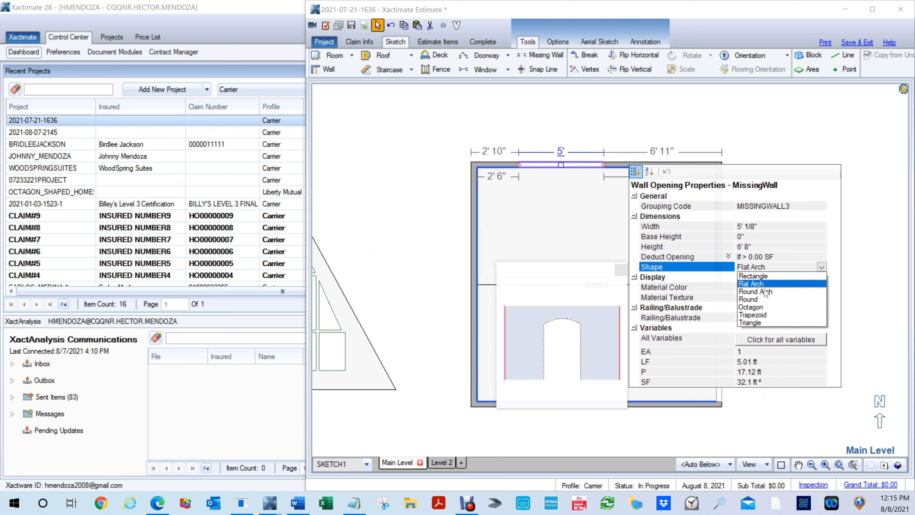
click(763, 292)
click(577, 198)
key(F9)
drag(597, 229, 593, 134)
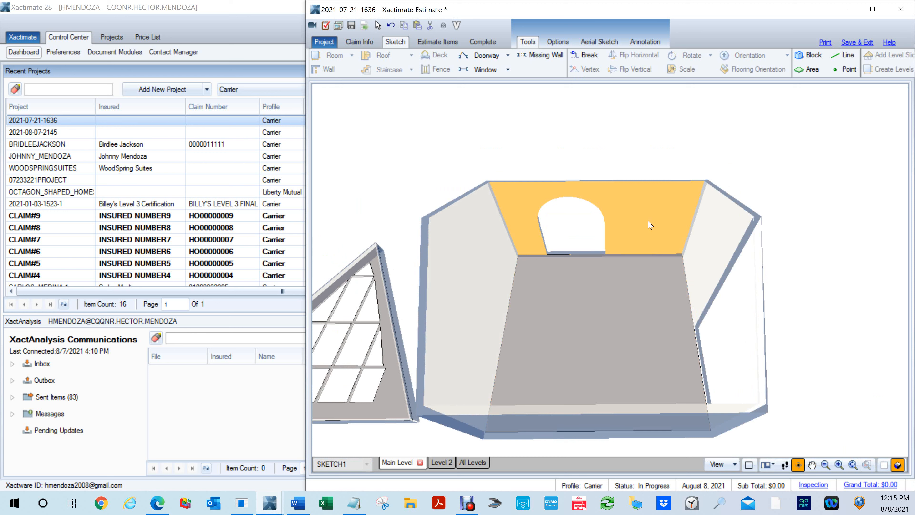
key(F9)
- Set the shape of the north wall's missing wall to Round and check the opening in 3D
click(578, 166)
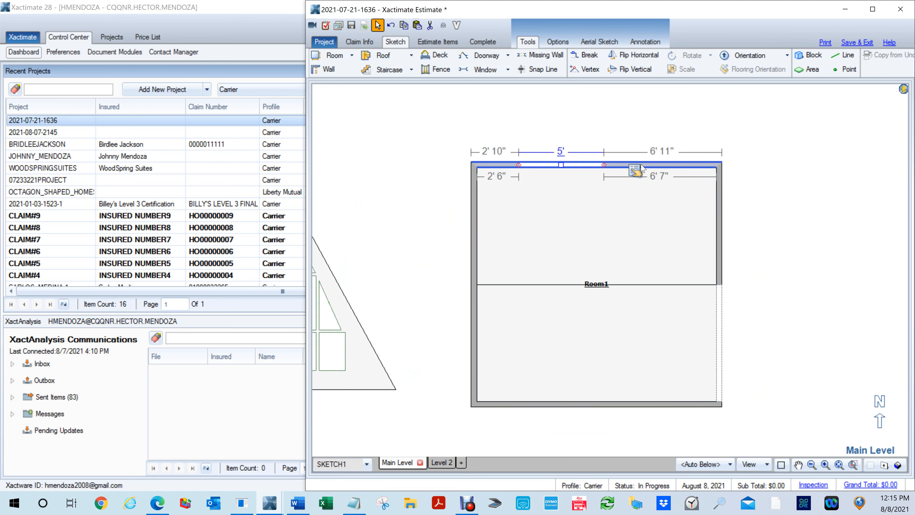
click(636, 170)
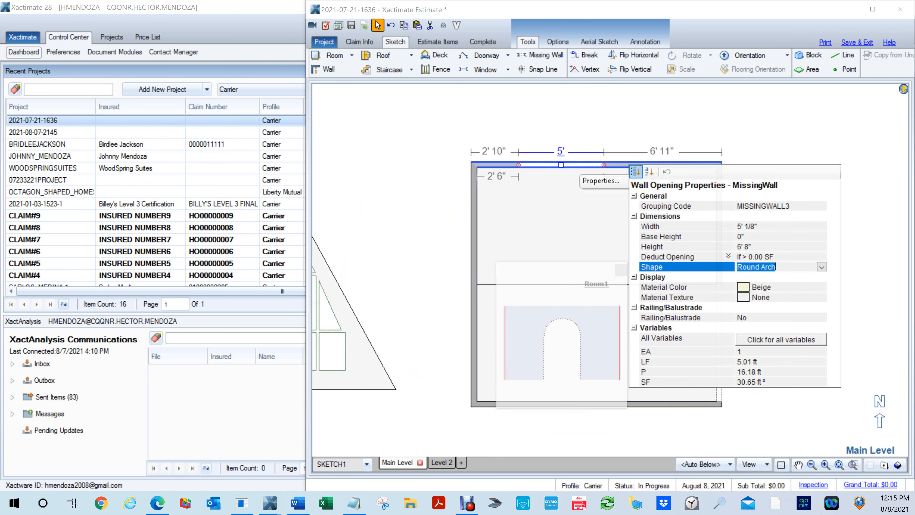
click(821, 268)
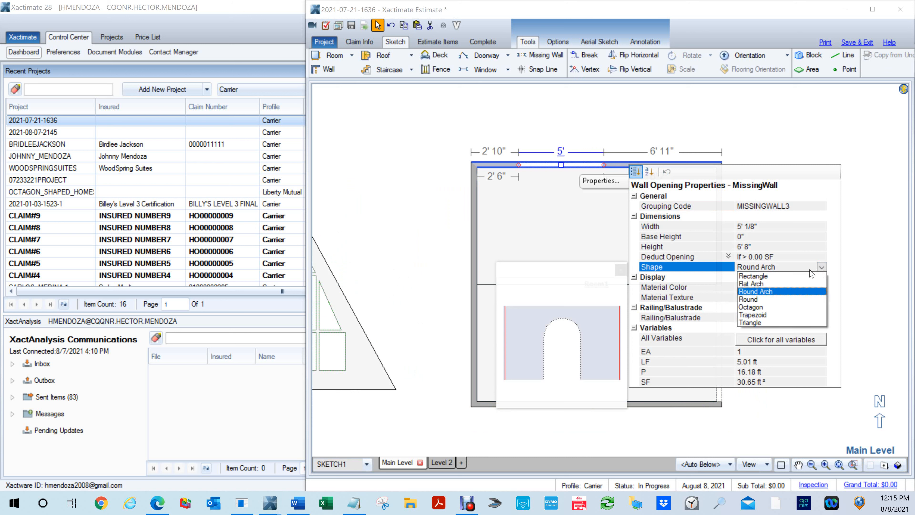
click(755, 299)
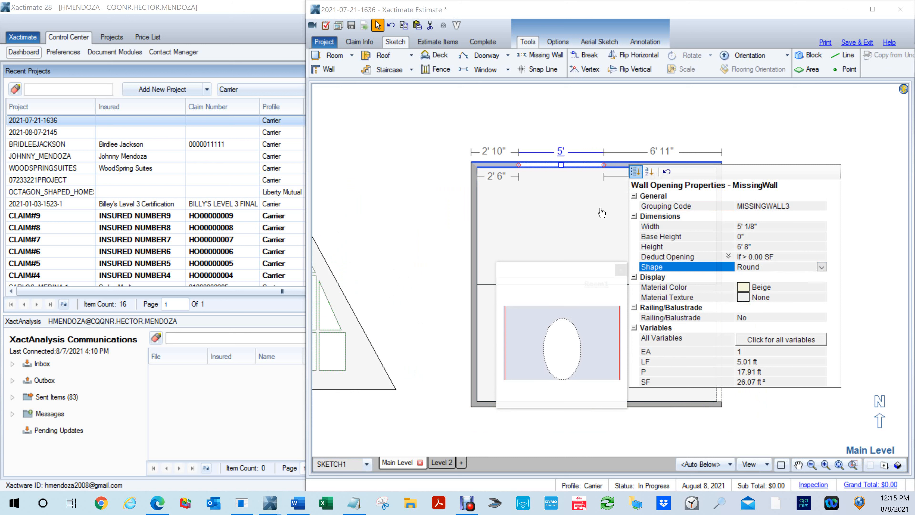
click(621, 224)
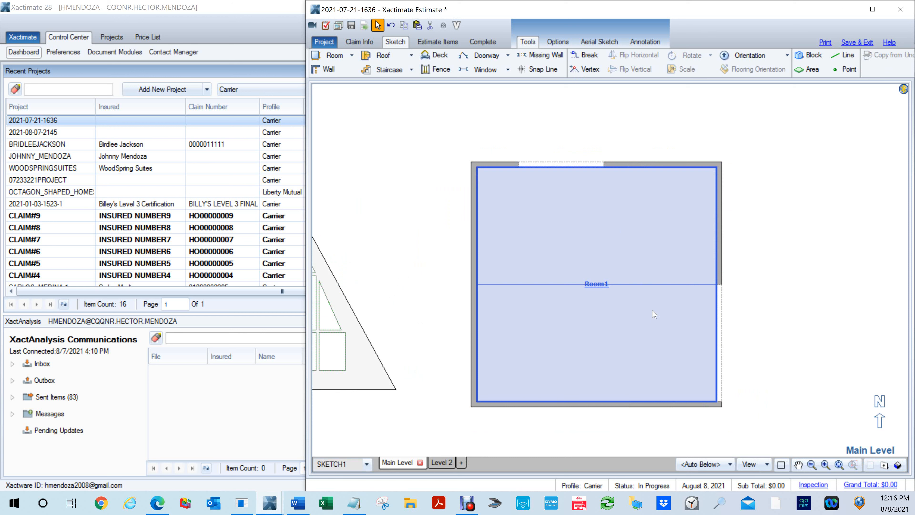
key(F8)
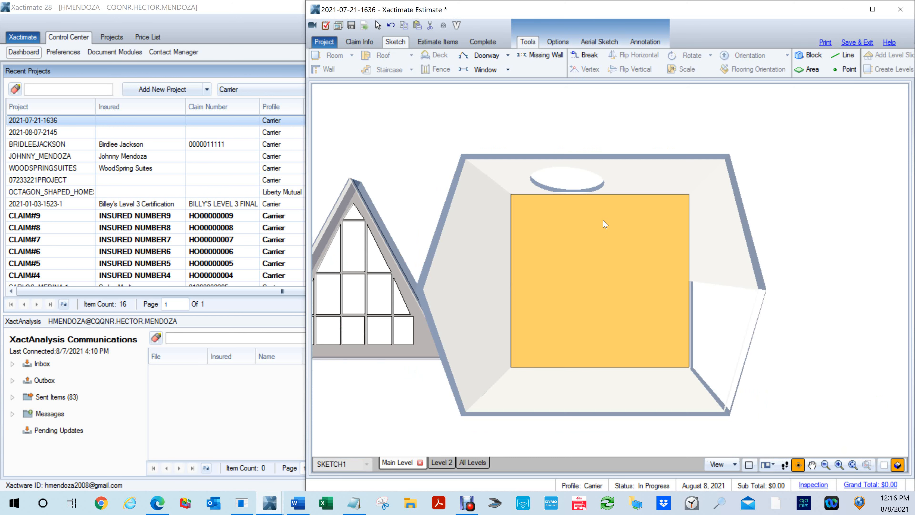
drag(587, 214, 602, 103)
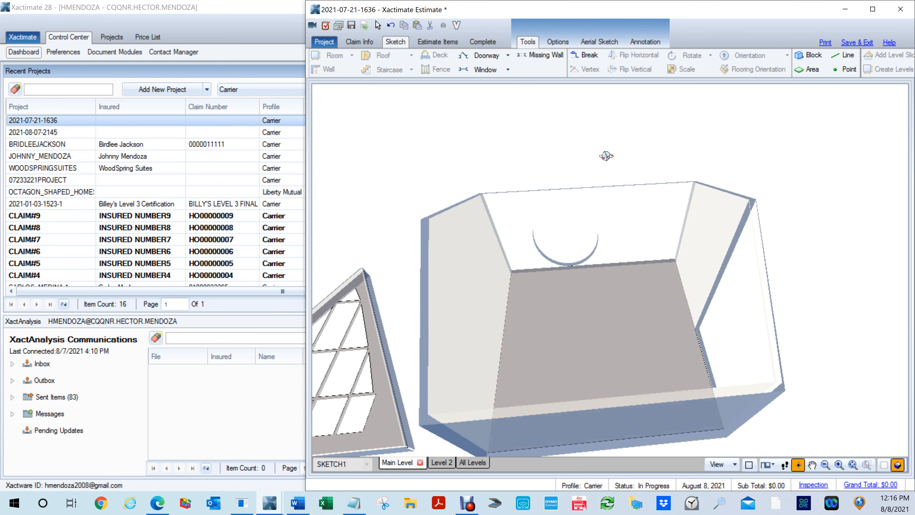
key(F8)
- Set the shape of the north wall's missing wall to Octagon and check the opening in 3D
right_click(650, 171)
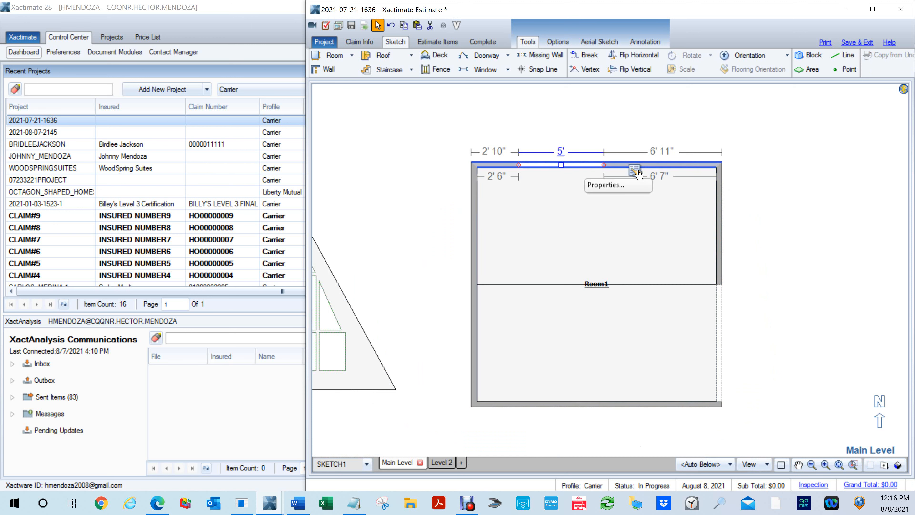
click(645, 184)
click(803, 267)
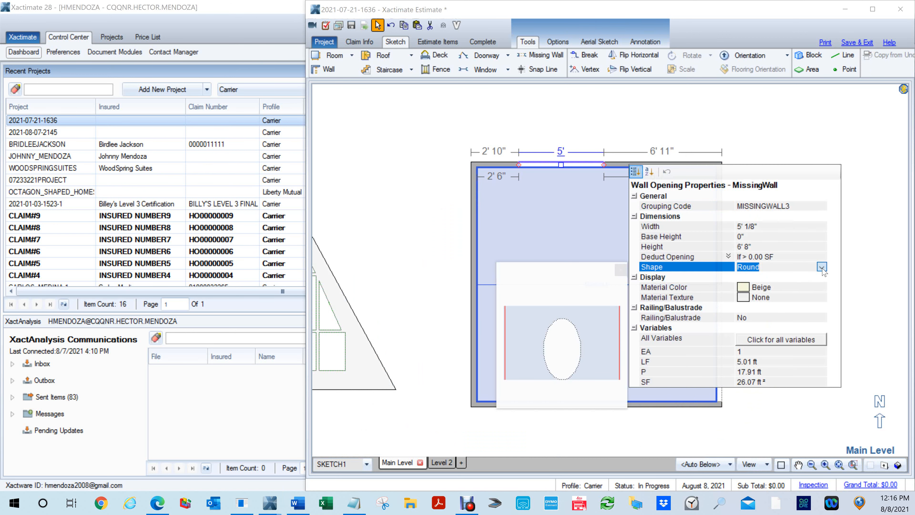
click(821, 267)
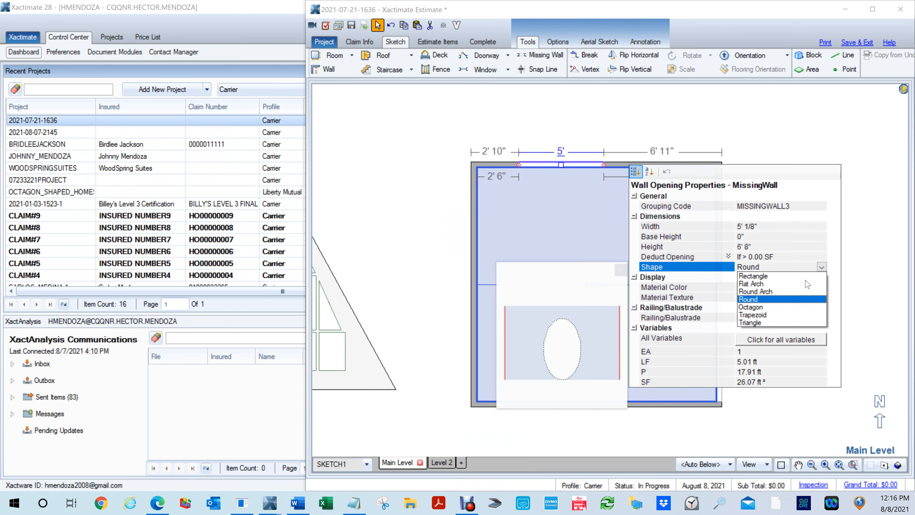
click(769, 307)
click(536, 134)
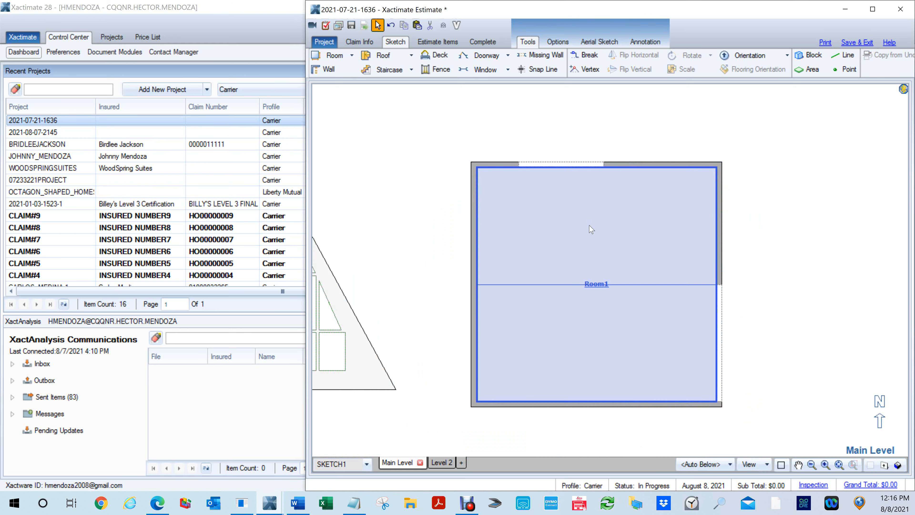
key(F9)
mouse_move(608, 249)
mouse_down()
mouse_move(604, 120)
mouse_move(656, 197)
mouse_up()
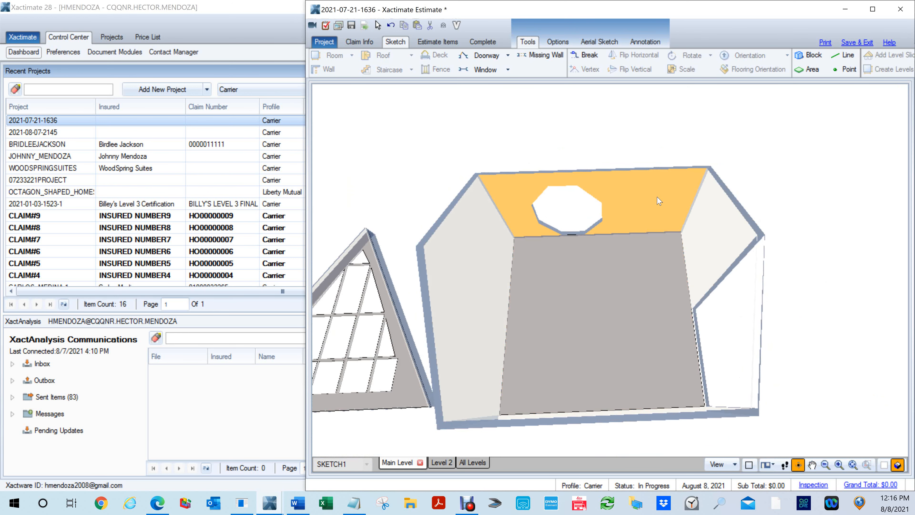
key(F9)
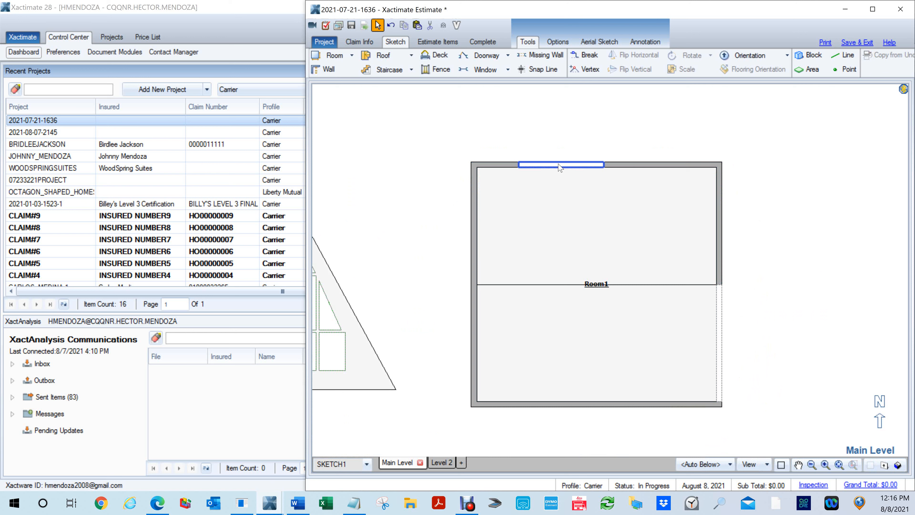
- Set the shape of the north wall's missing wall to Trapezoid and check the opening in 3D
click(635, 173)
click(821, 268)
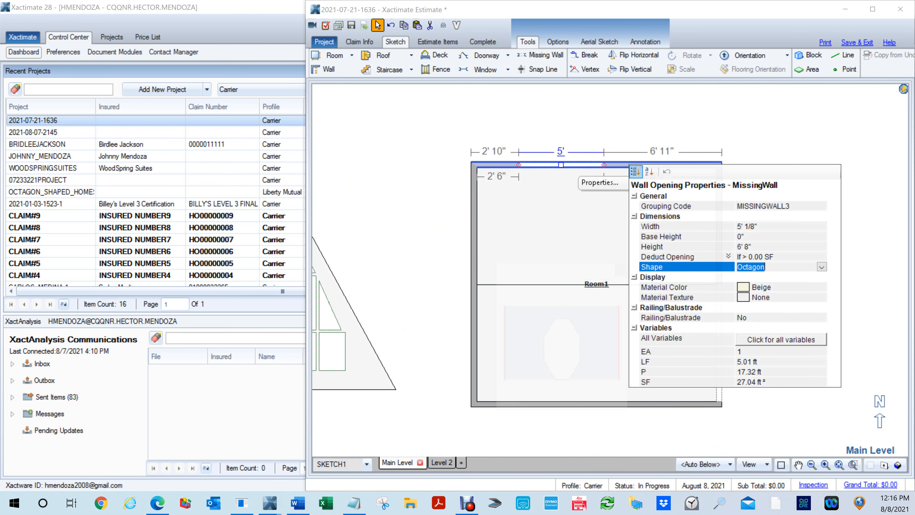
click(821, 269)
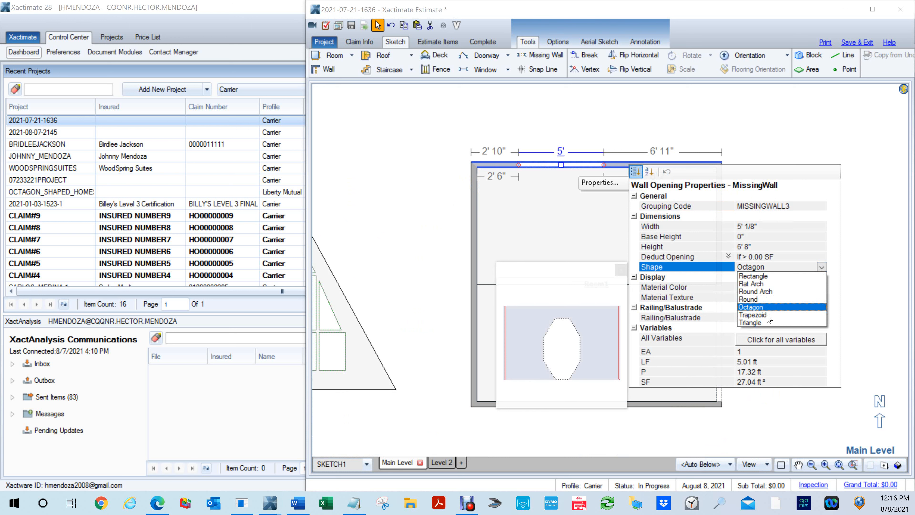
click(752, 315)
click(592, 225)
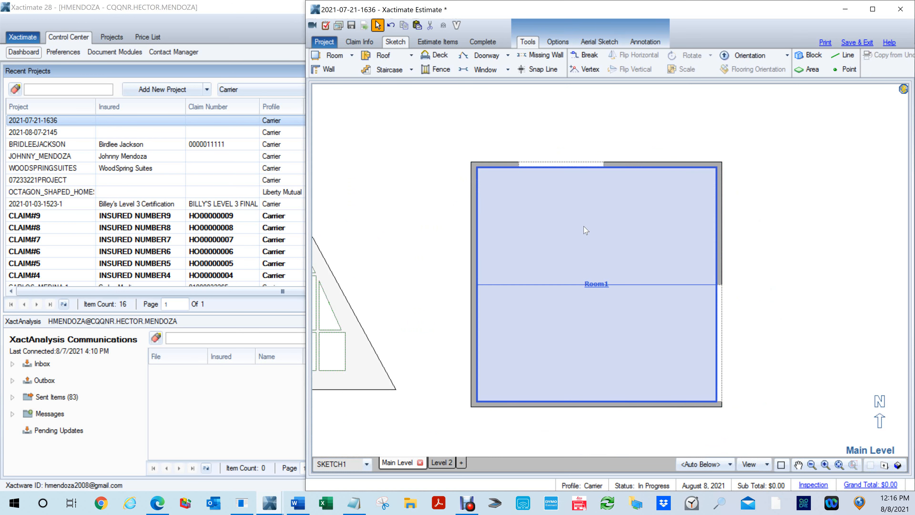
key(F9)
drag(578, 208, 567, 197)
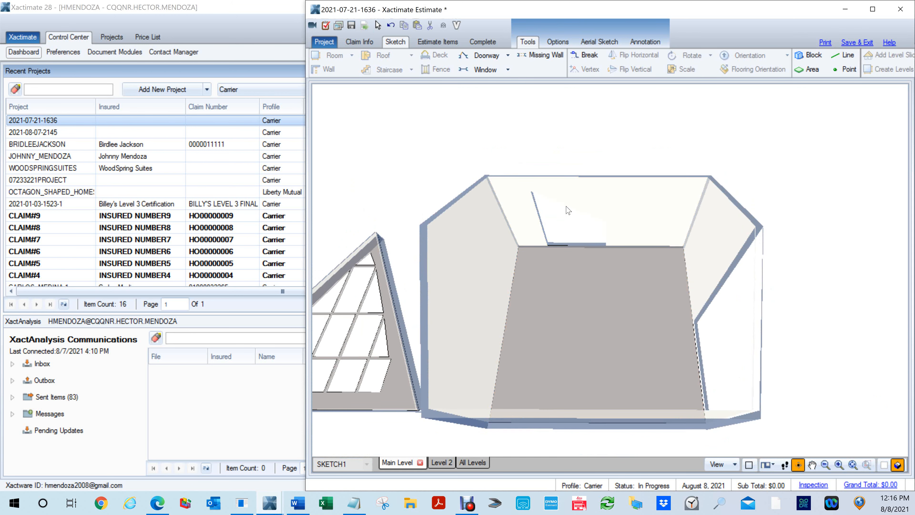
key(F9)
- Set the Side-A Height of the north wall's trapezoid missing wall to 0" and check the opening in 3D
click(565, 166)
click(562, 166)
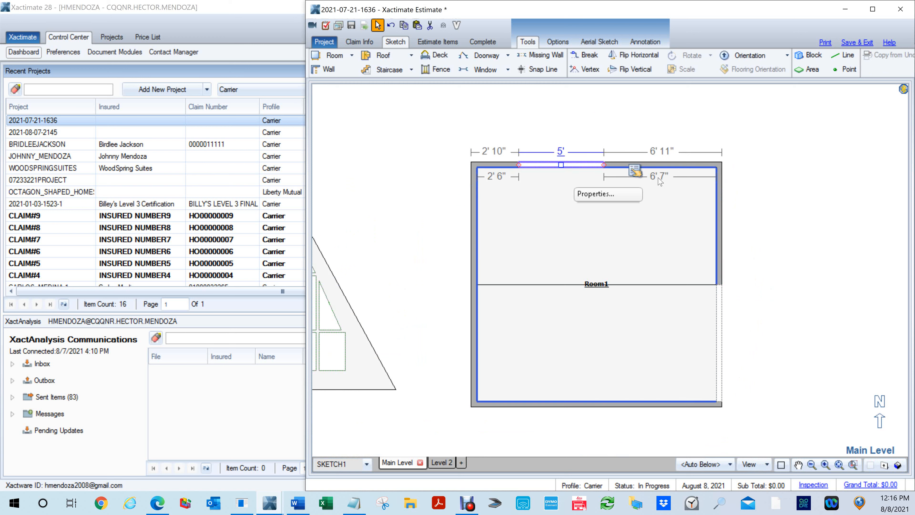
click(636, 173)
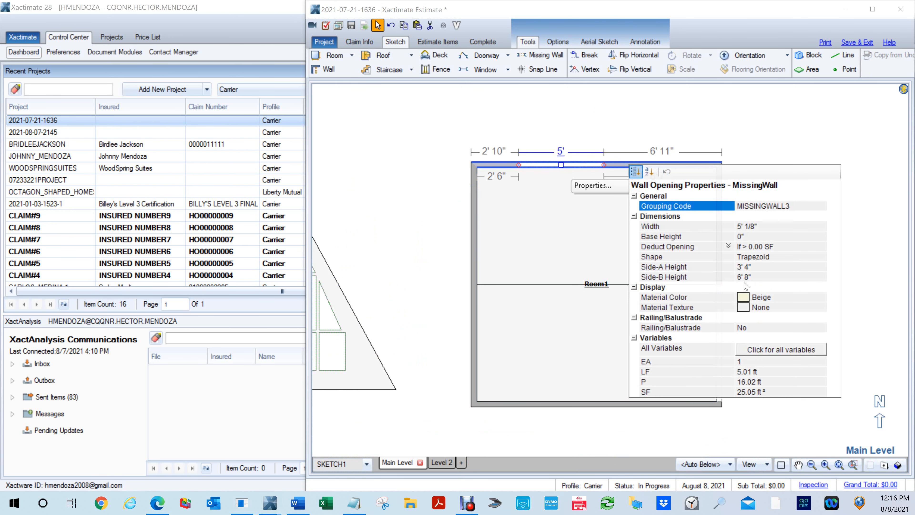
click(755, 269)
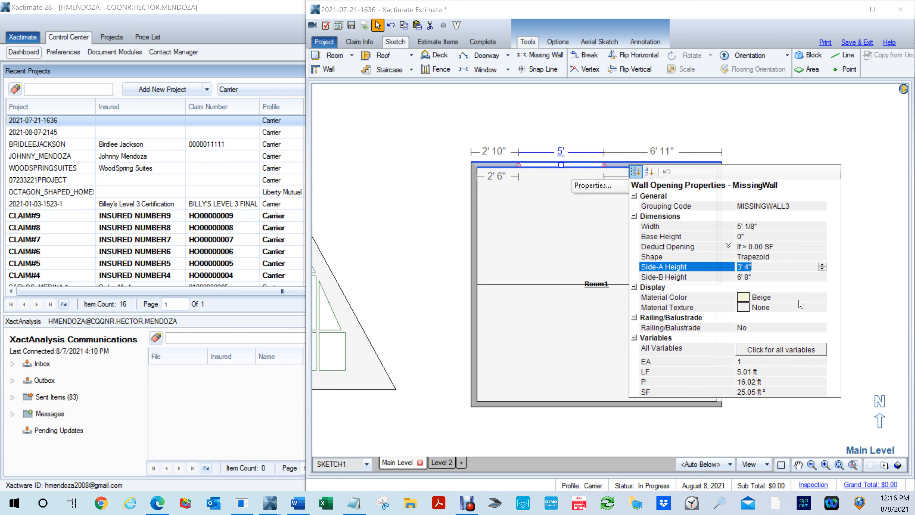
click(568, 213)
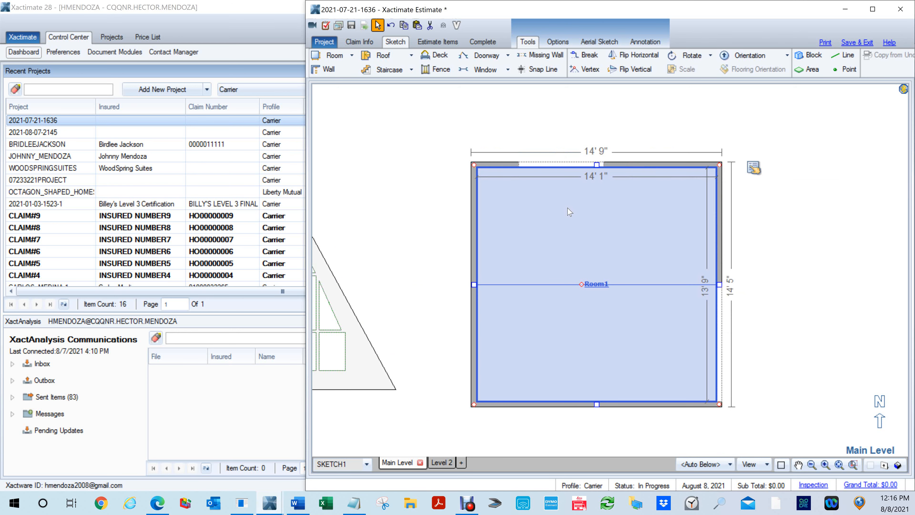
key(F8)
drag(568, 202, 580, 115)
scroll(580, 213, up, 3)
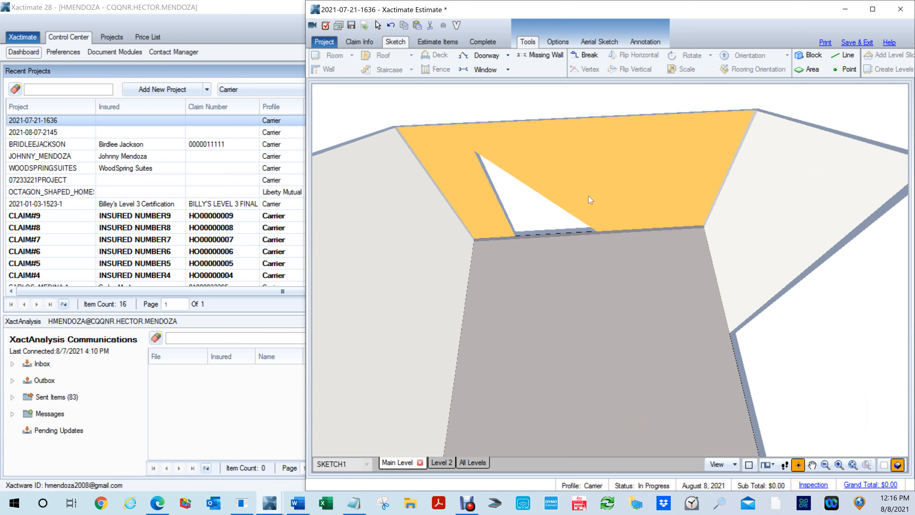
key(F8)
- Try to set the shape of the north wall's missing wall to Triangle and check the opening in 3D
click(566, 166)
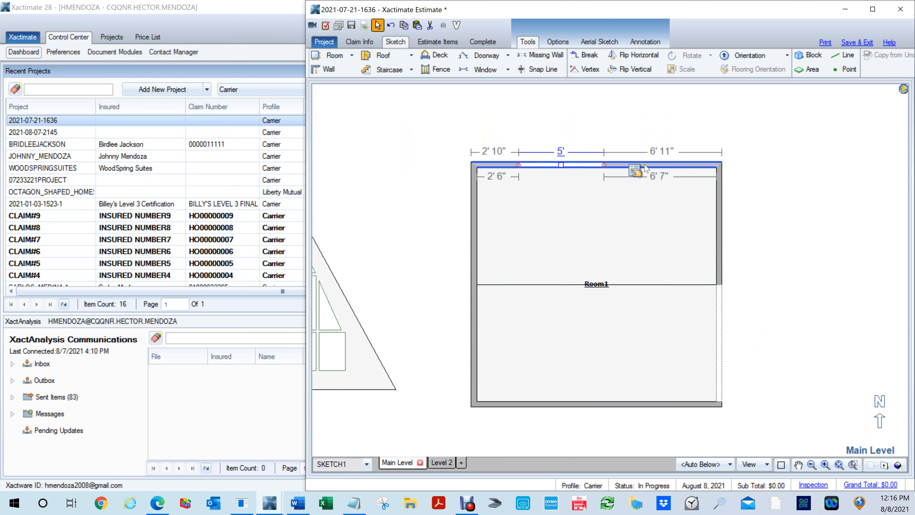
click(635, 171)
click(761, 257)
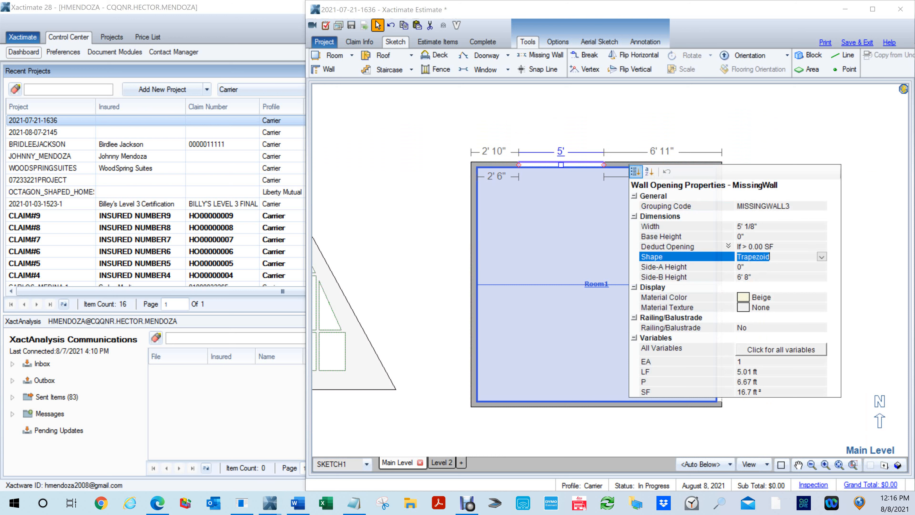
click(821, 257)
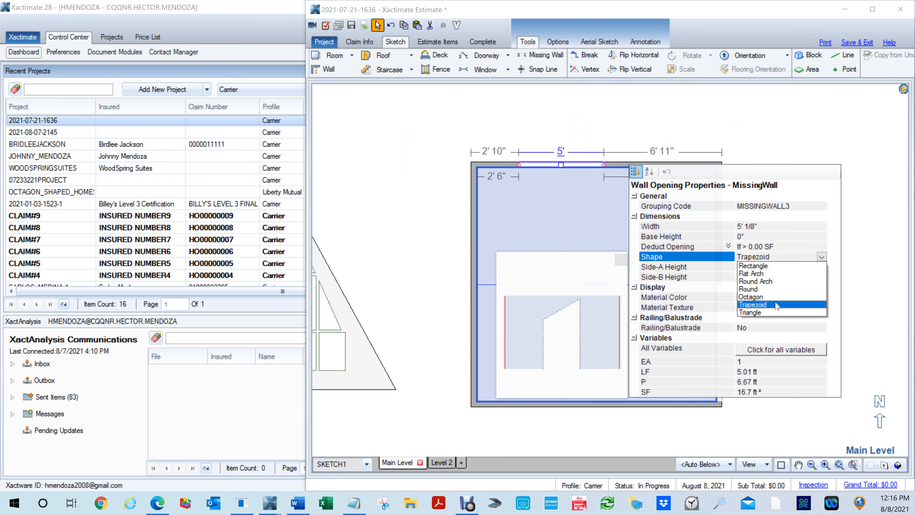
click(764, 312)
click(571, 99)
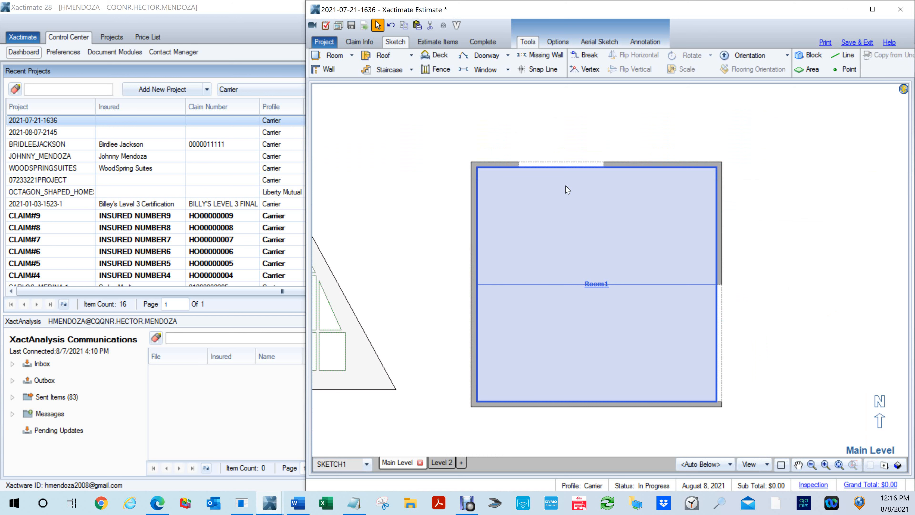
key(F8)
mouse_move(568, 196)
mouse_down()
mouse_move(578, 144)
mouse_move(561, 196)
mouse_up()
key(F8)
- Set the Side-A Height of the north wall's trapezoid missing wall to 3' and check the opening in 3D
click(564, 168)
right_click(566, 173)
click(598, 191)
click(750, 266)
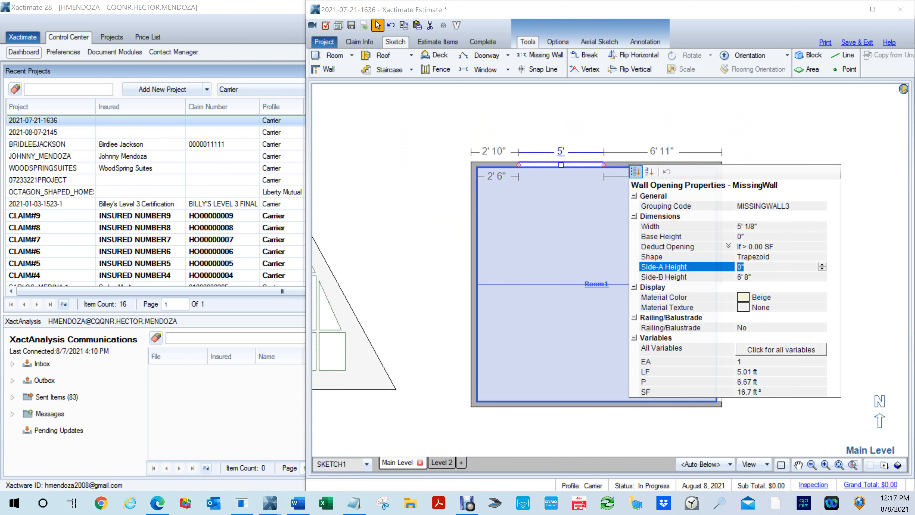
click(594, 234)
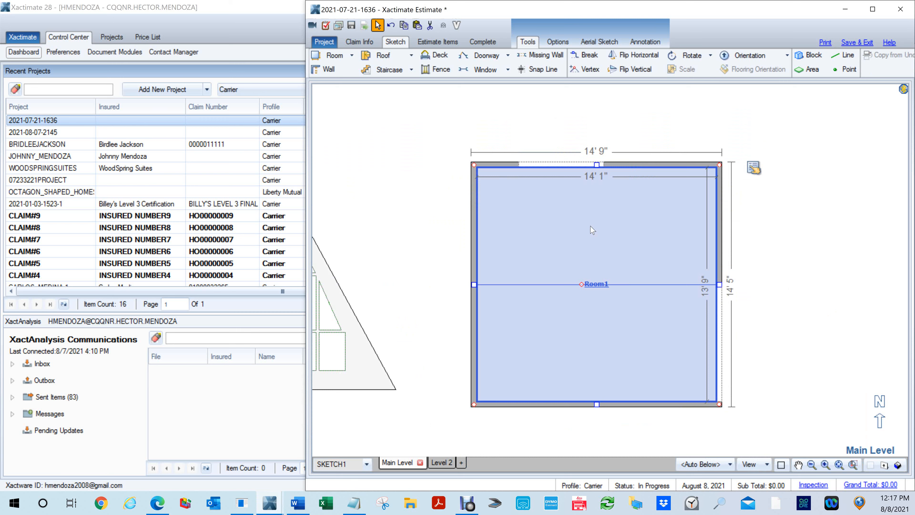
key(F8)
drag(585, 204, 585, 126)
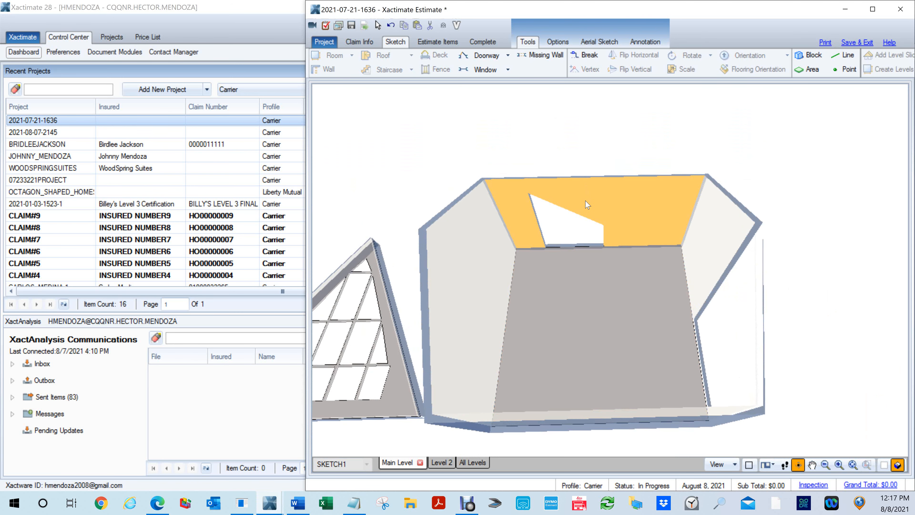
key(F8)
- Enter a Base Height of 2 for the north wall's trapezoid missing wall and check the opening in 3D
click(570, 166)
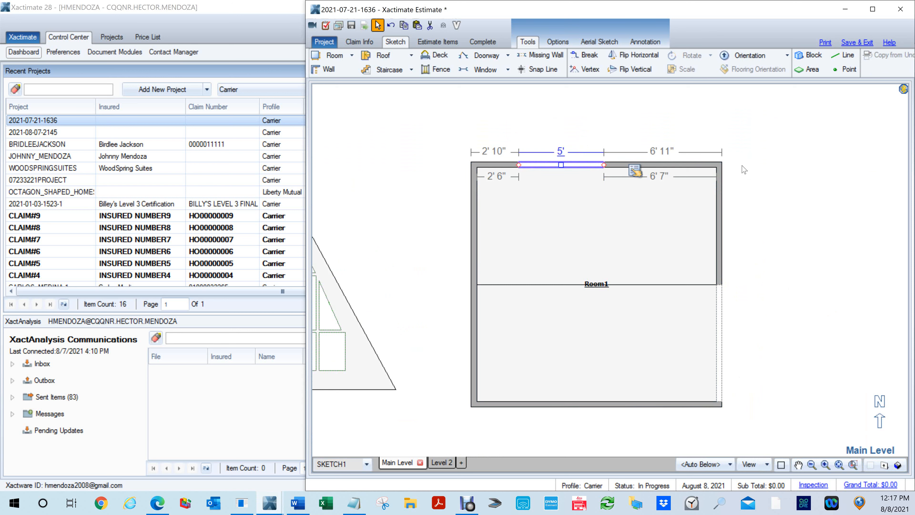
click(635, 170)
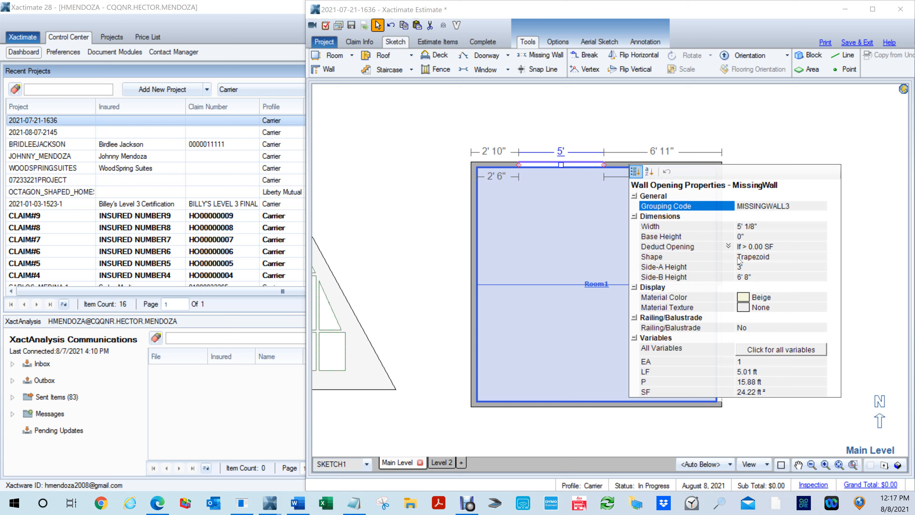
click(742, 237)
text(2)
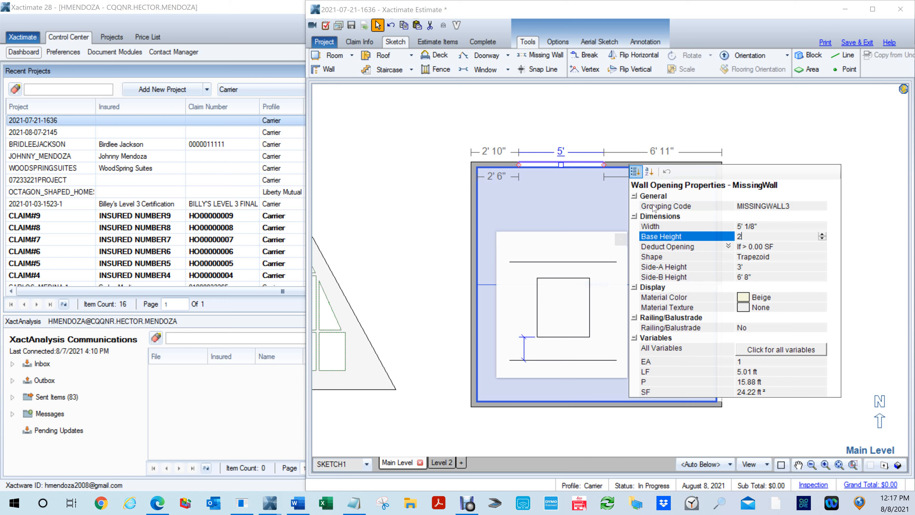
click(584, 186)
key(F8)
drag(576, 199, 597, 181)
mouse_move(631, 216)
mouse_down()
mouse_move(625, 201)
mouse_move(625, 224)
mouse_up()
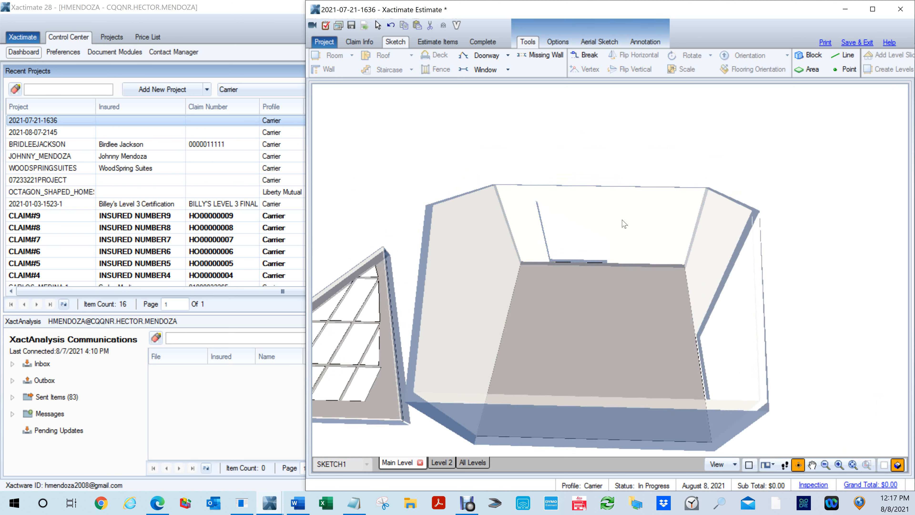
key(F8)
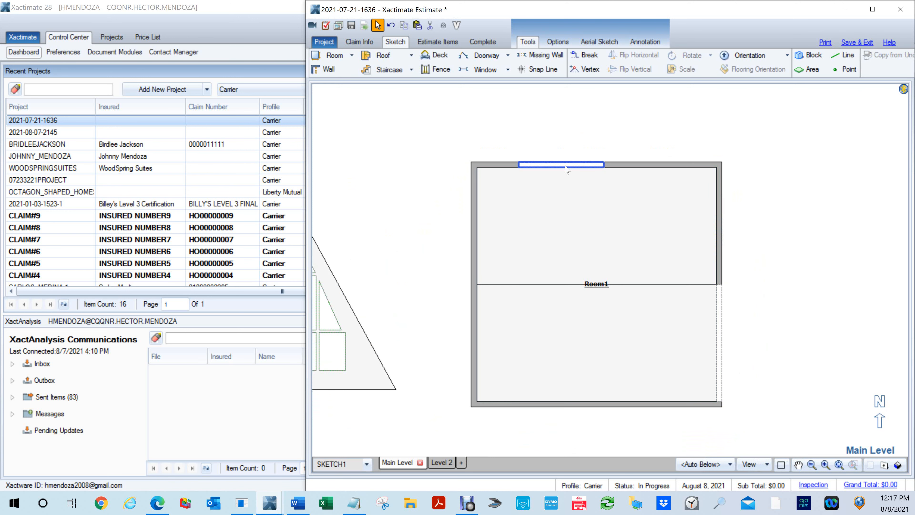
- Delete the missing wall from Room1's north wall
click(563, 166)
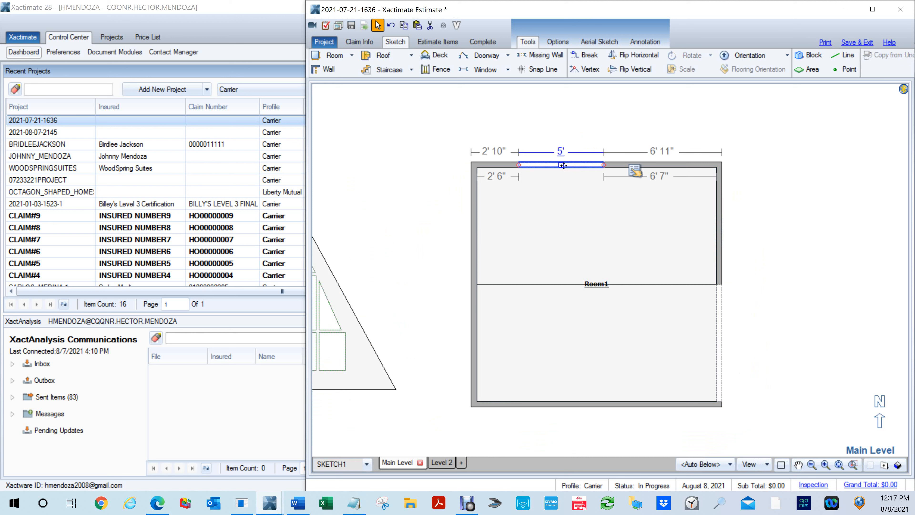
key(Delete)
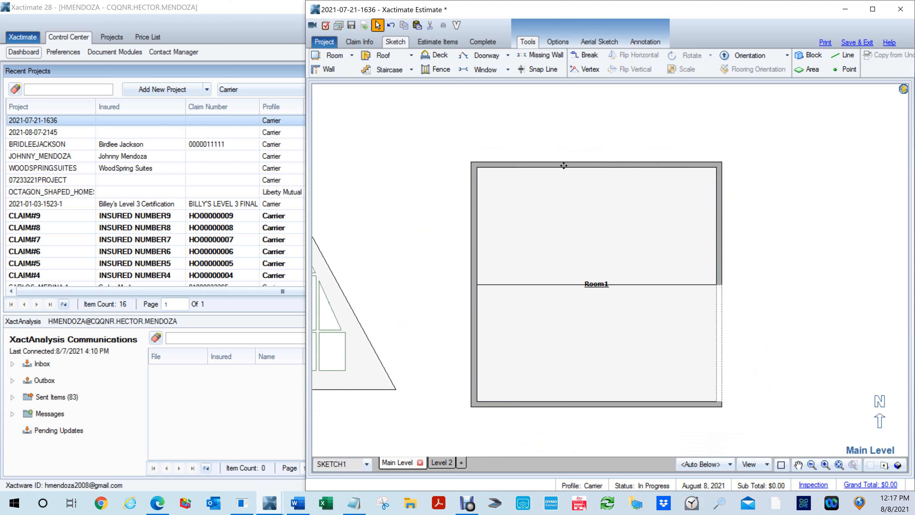
click(531, 208)
- Examine the windows in Room2's east gable wall in 3D, including the upper one under the sloped ceiling
scroll(531, 221, down, 3)
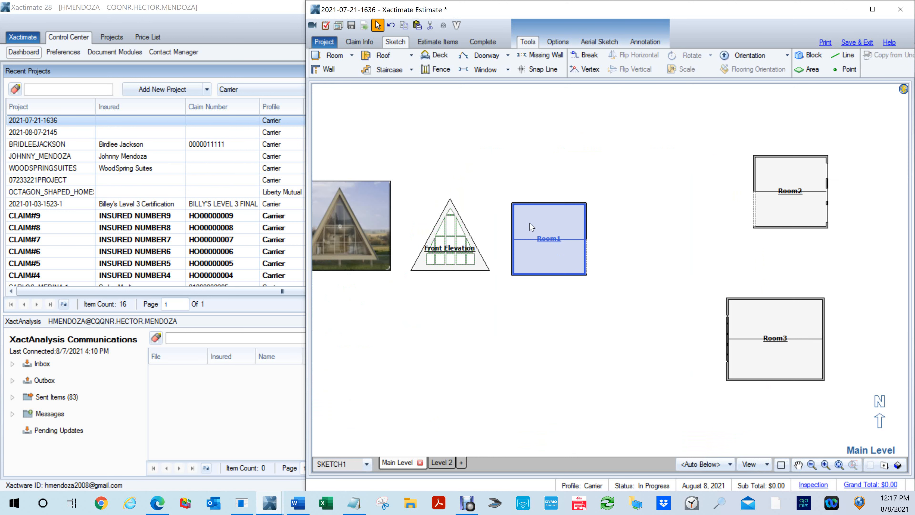
scroll(530, 222, down, 1)
middle_click(702, 253)
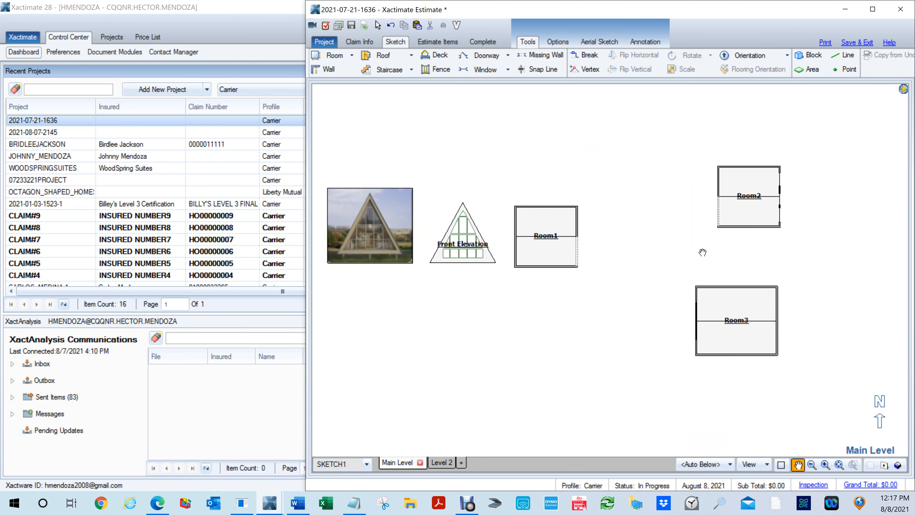
drag(702, 252, 575, 285)
scroll(609, 305, up, 4)
drag(611, 254, 589, 315)
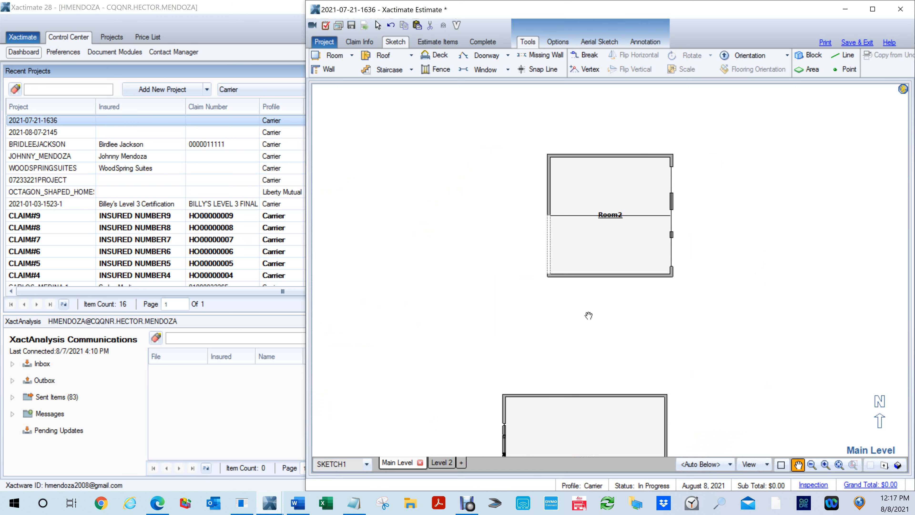
key(F8)
mouse_move(701, 290)
mouse_down()
mouse_move(541, 123)
mouse_move(702, 216)
mouse_move(745, 327)
mouse_up()
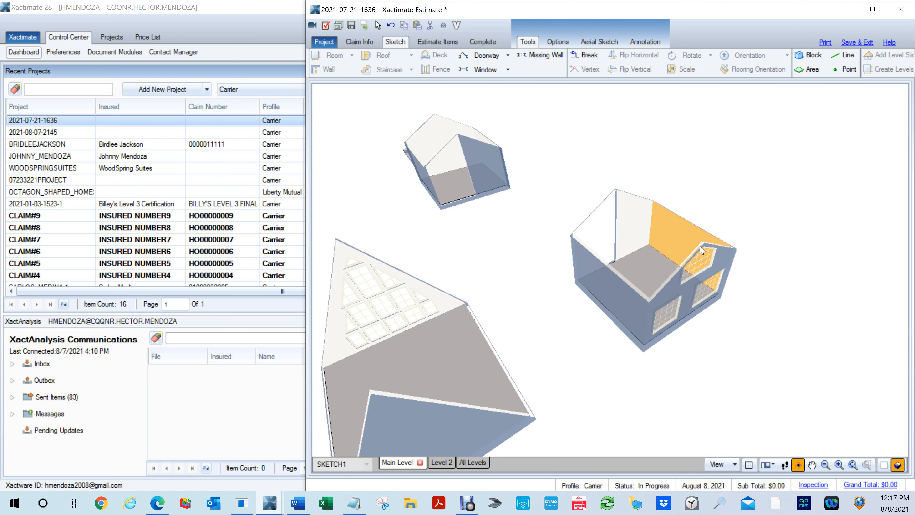
scroll(725, 280, up, 4)
drag(810, 283, 584, 219)
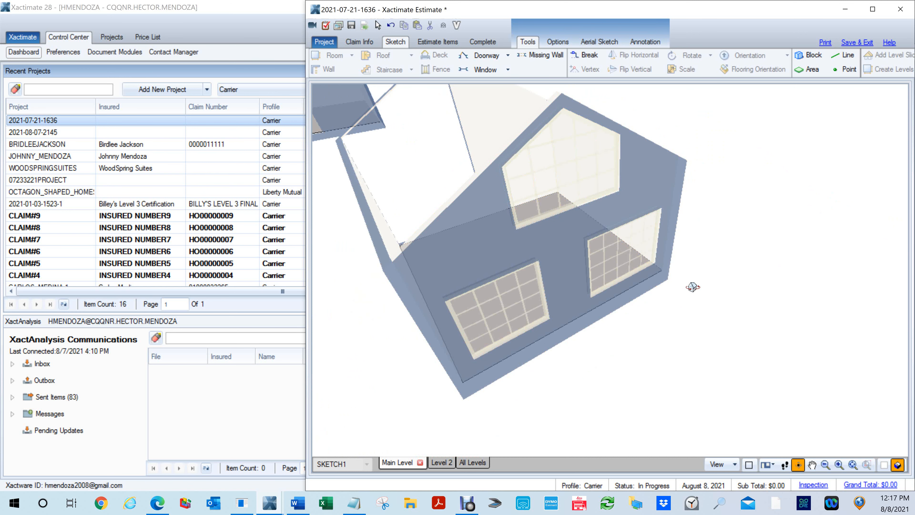
key(F8)
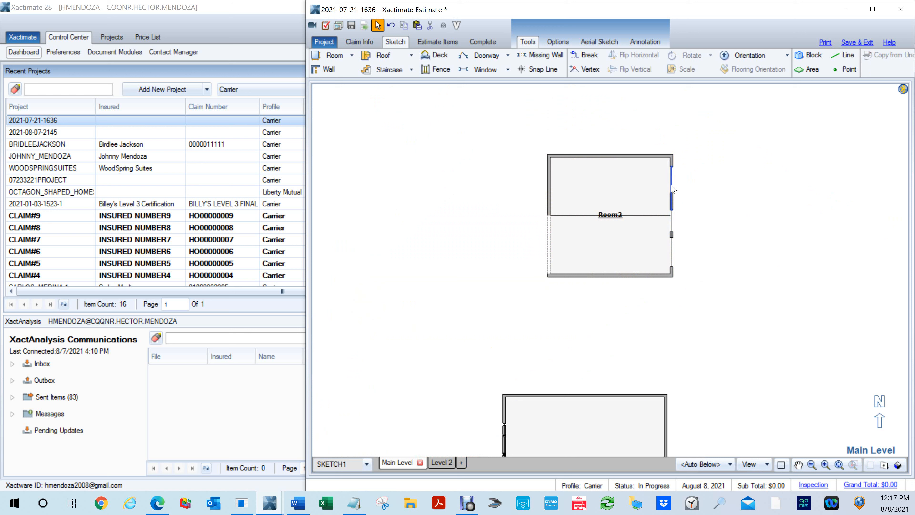
- Delete the existing windows from Room2's east gable wall
drag(672, 186, 674, 221)
key(Delete)
click(672, 250)
key(Delete)
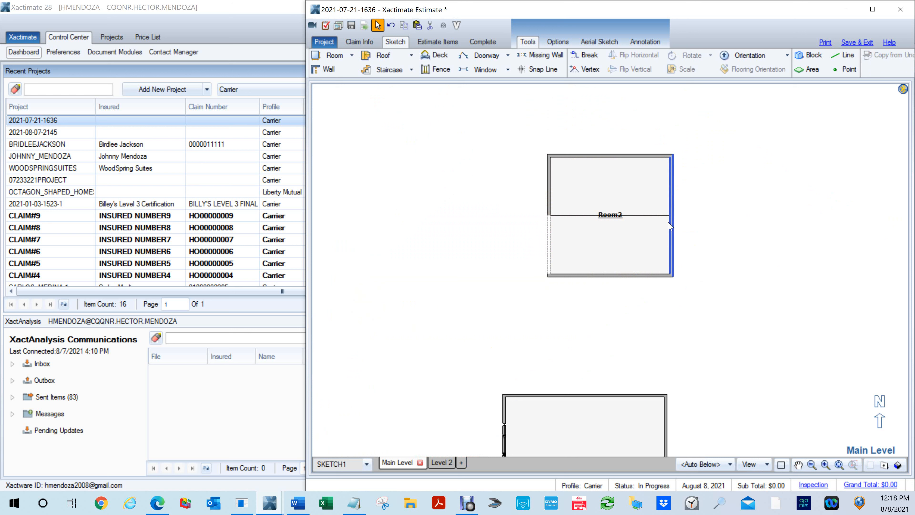
- Open the exterior elevation of Room2's east gable wall and draw a window about 4' 9" square beneath the peak
click(656, 218)
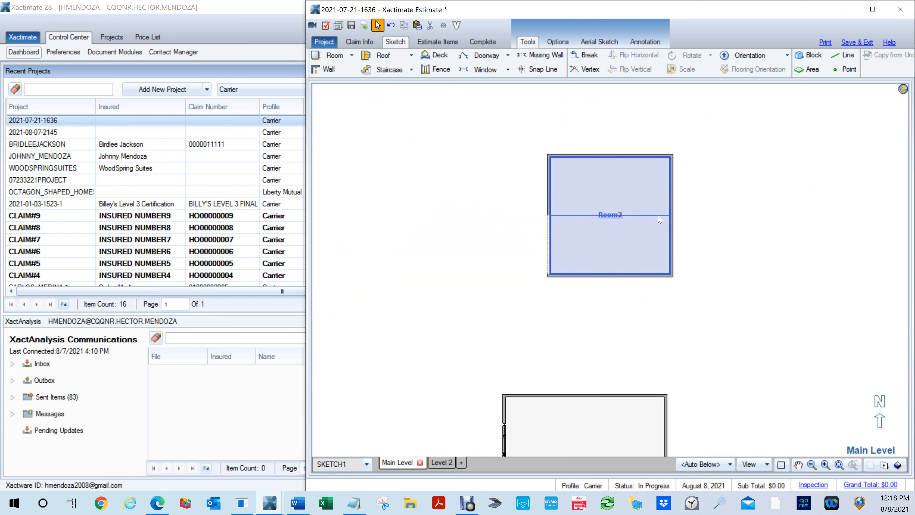
key(e)
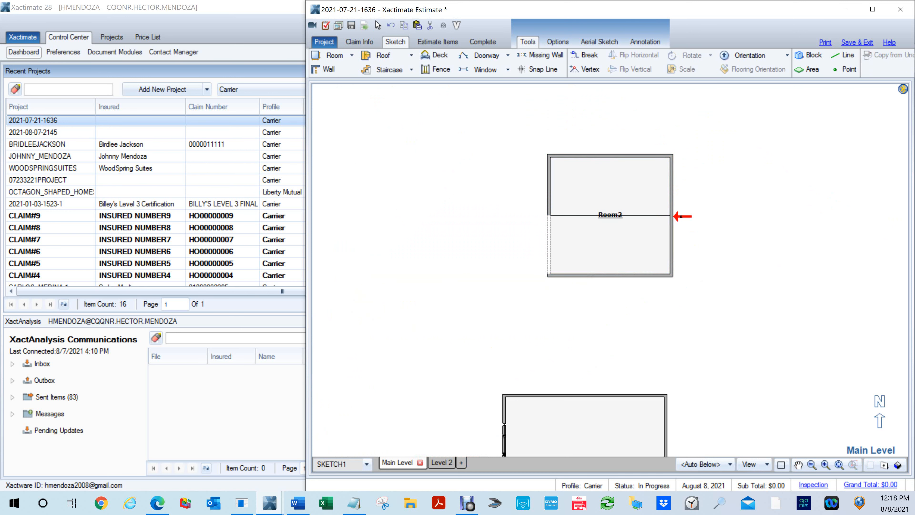
click(679, 216)
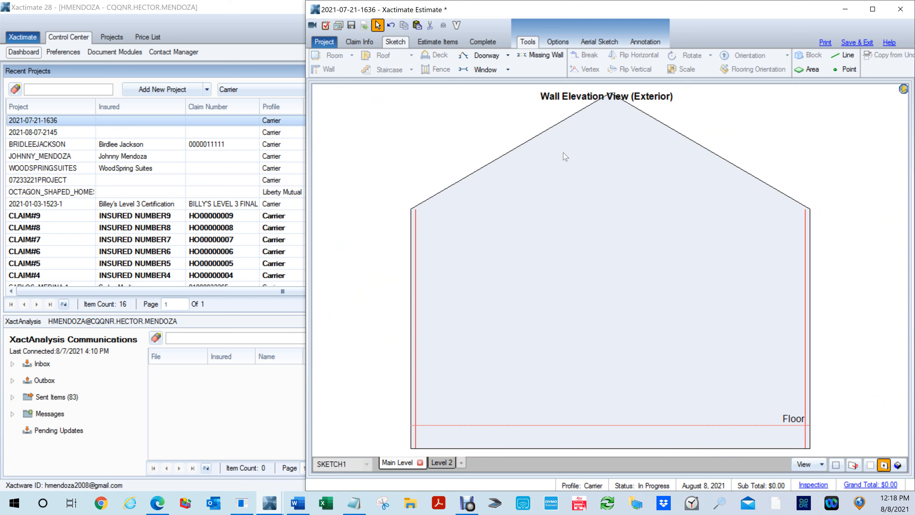
key(w)
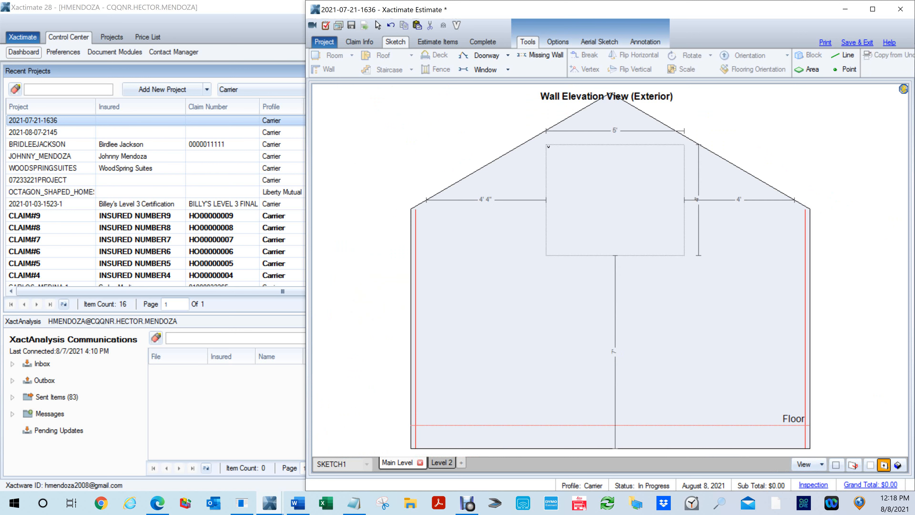
click(550, 142)
click(679, 272)
- Review the new gable window's Window Type options and set its Shape to Triangle
right_click(716, 166)
click(717, 168)
click(841, 272)
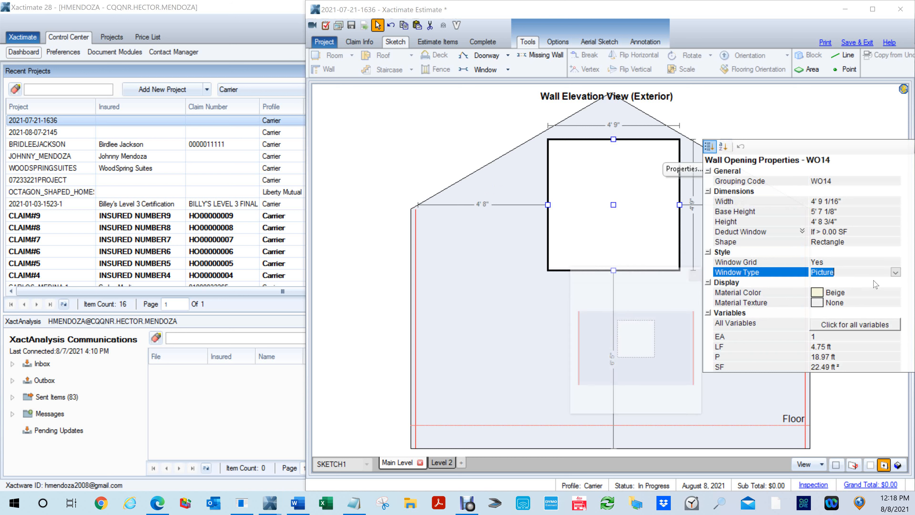
click(896, 272)
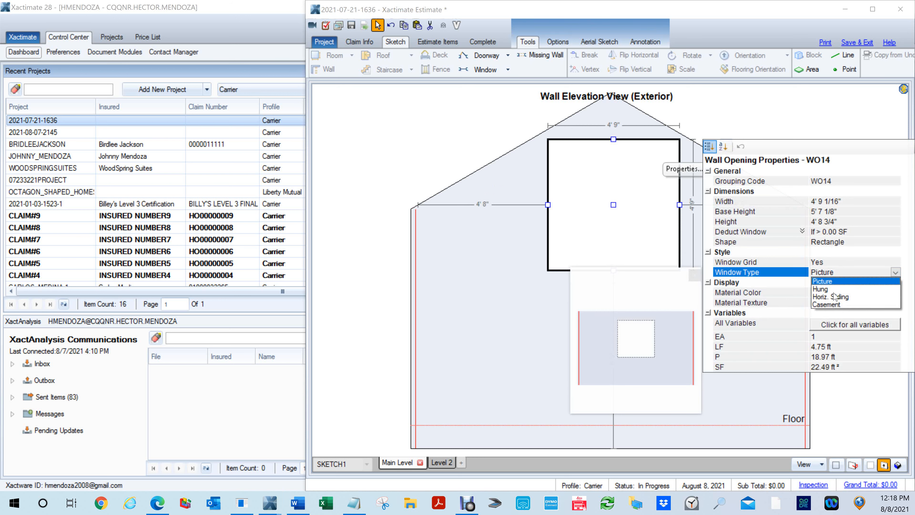
click(839, 242)
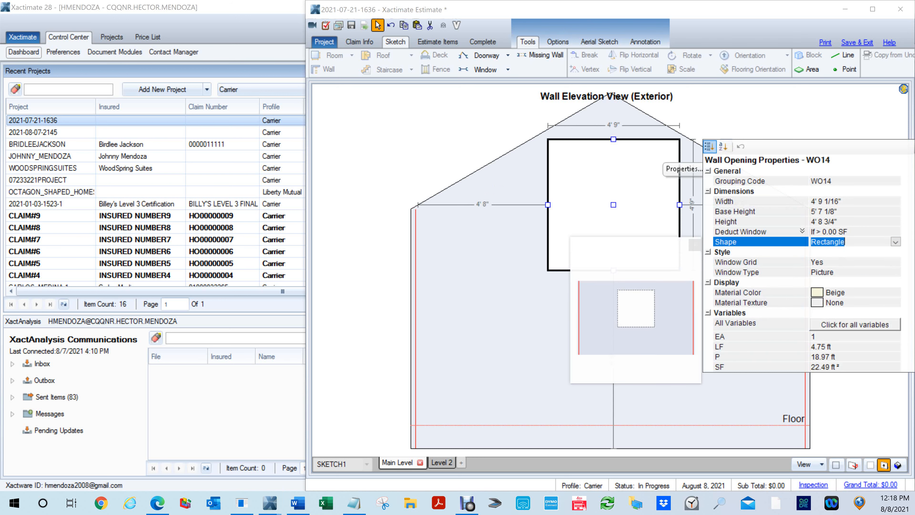
click(896, 242)
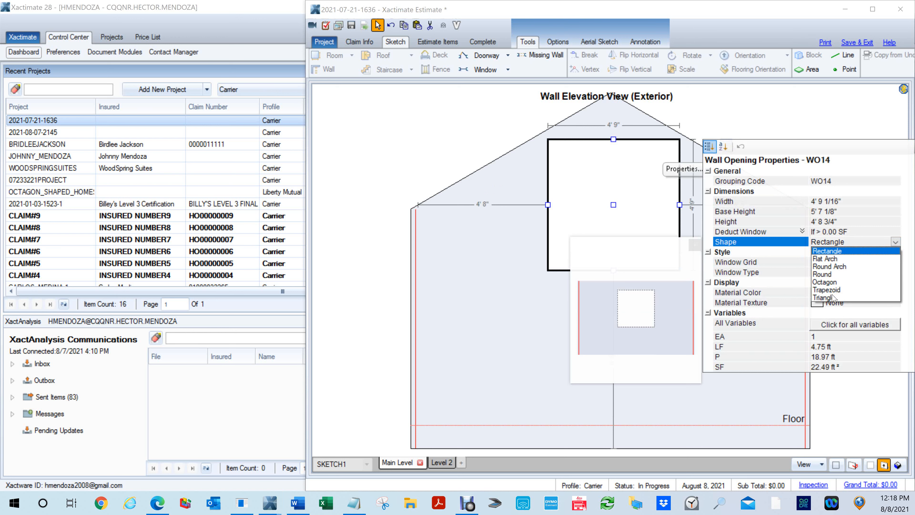
click(833, 297)
click(428, 112)
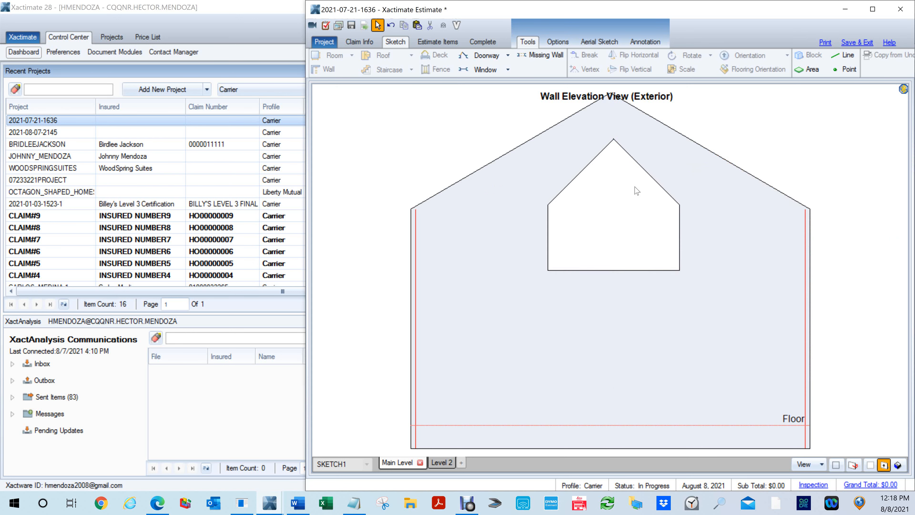
- Move the triangle-topped window up and centre it beneath the gable peak, about 4' 2" from each side and 6' 8" above the wall's base
click(591, 240)
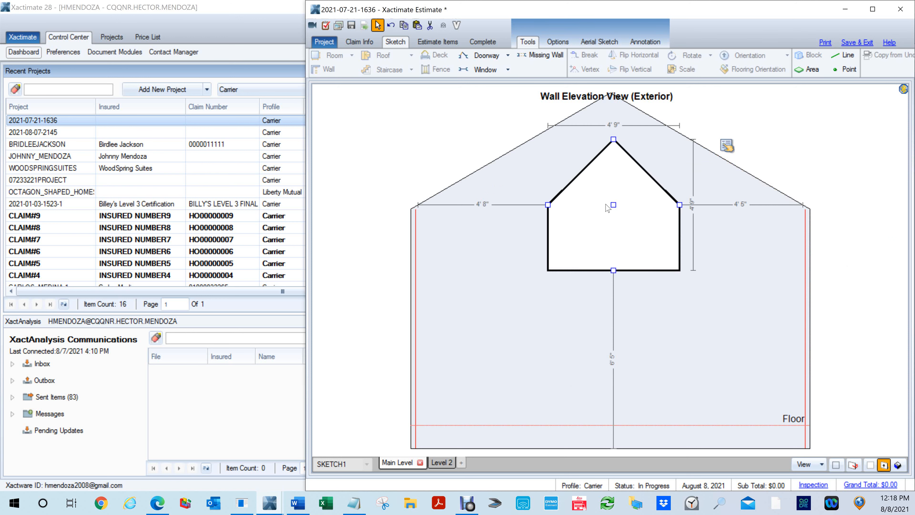
mouse_move(612, 205)
mouse_down()
mouse_move(603, 245)
mouse_move(613, 196)
mouse_move(639, 254)
mouse_move(610, 199)
mouse_up()
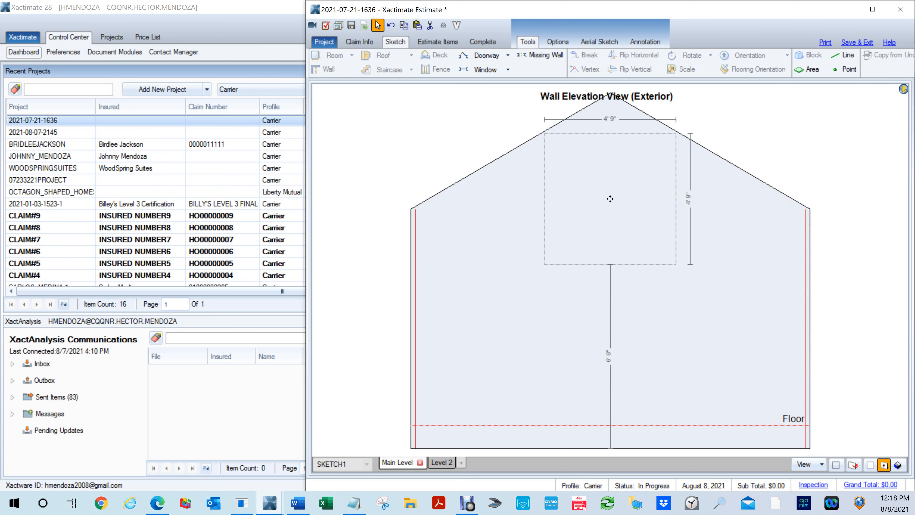
drag(609, 198, 609, 199)
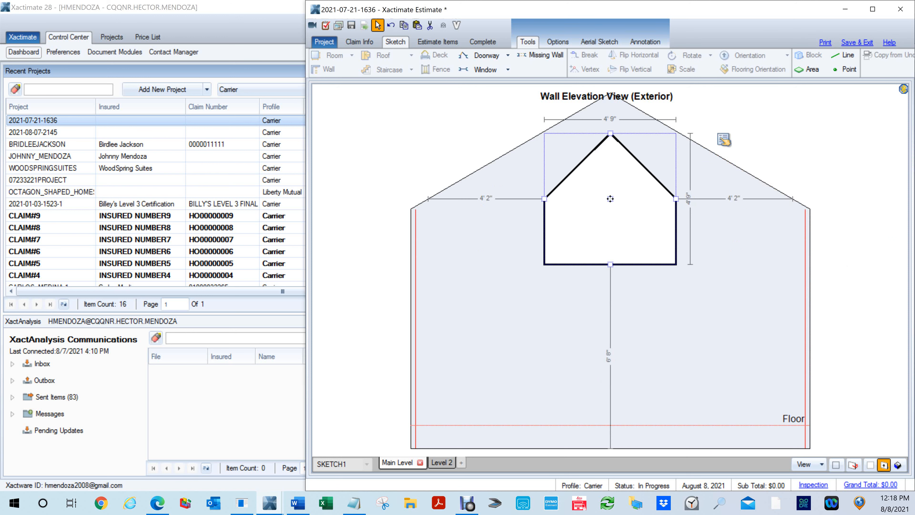
click(767, 152)
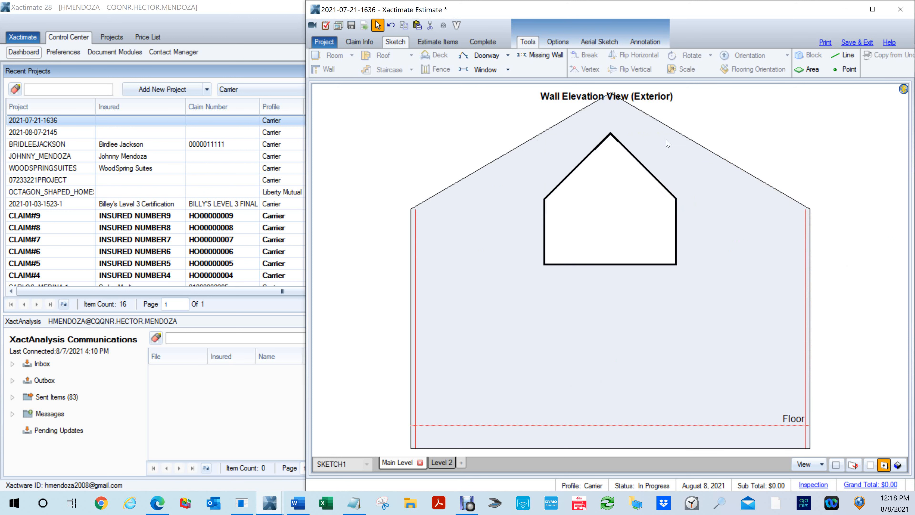
click(616, 201)
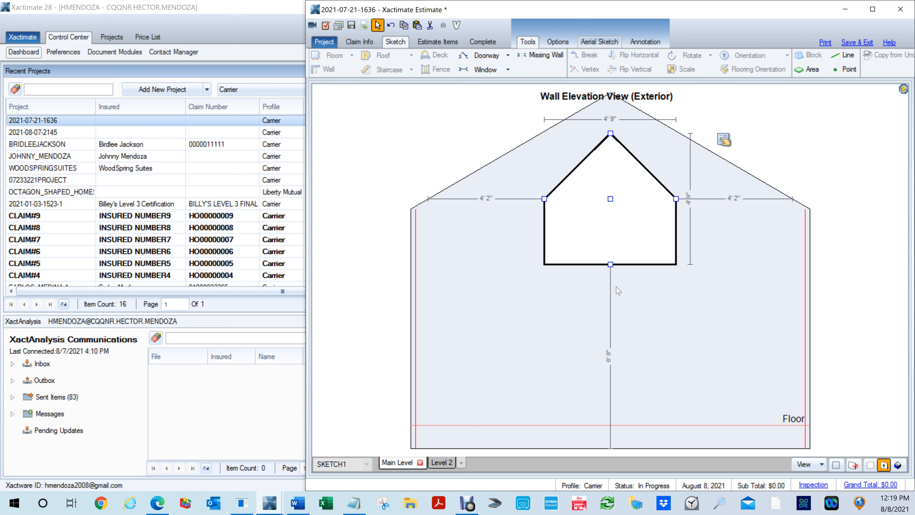
click(653, 317)
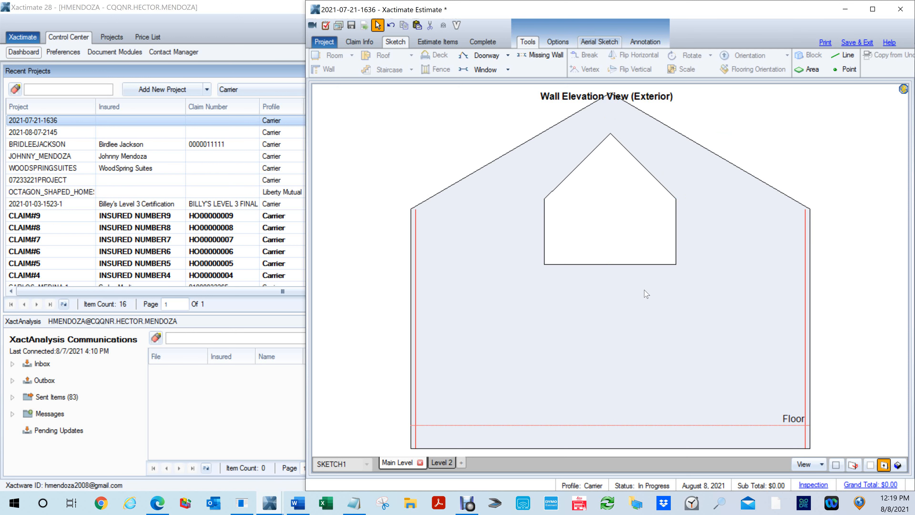
- Inspect the triangle-topped window in Room2's east gable wall in 3D
key(F8)
mouse_move(590, 233)
mouse_down()
mouse_move(655, 258)
mouse_move(562, 263)
mouse_move(580, 283)
mouse_up()
double_click(580, 283)
click(506, 201)
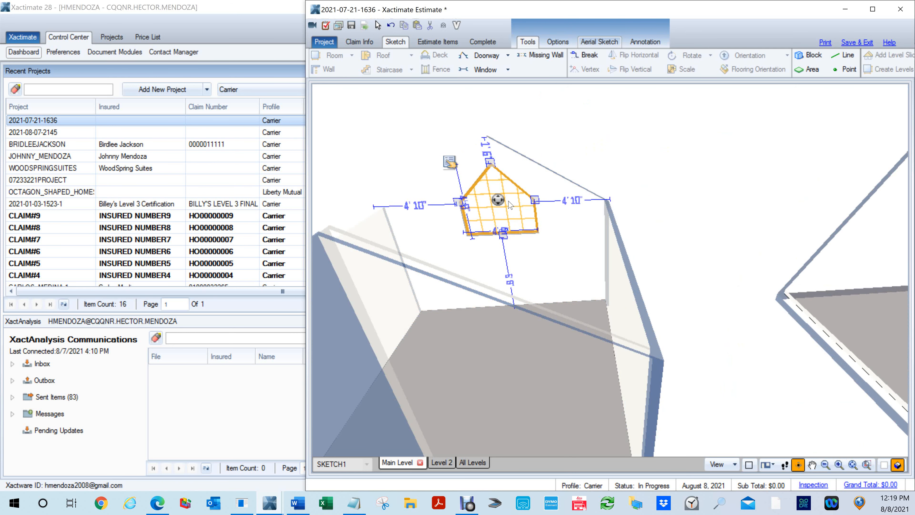
scroll(497, 197, up, 3)
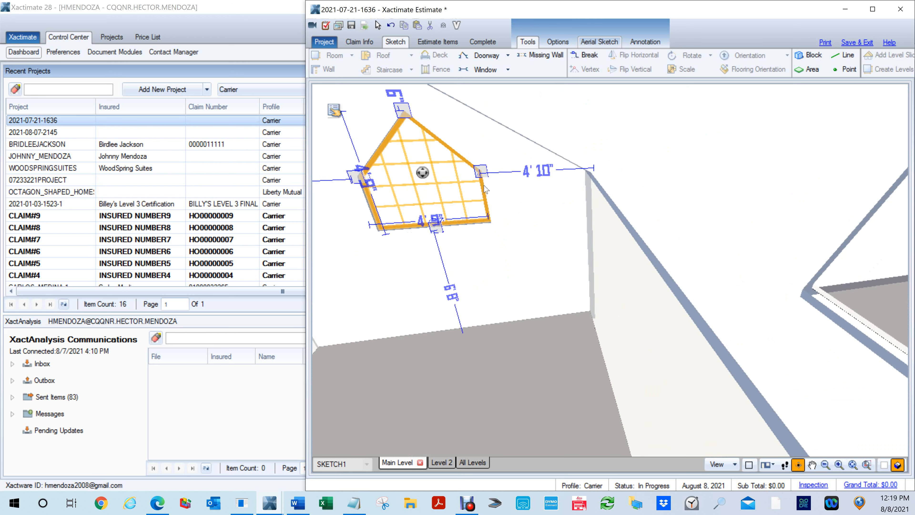
drag(483, 185, 495, 175)
click(498, 189)
- Open the interior elevation of Room2's east gable wall and select the triangle-topped window
key(F8)
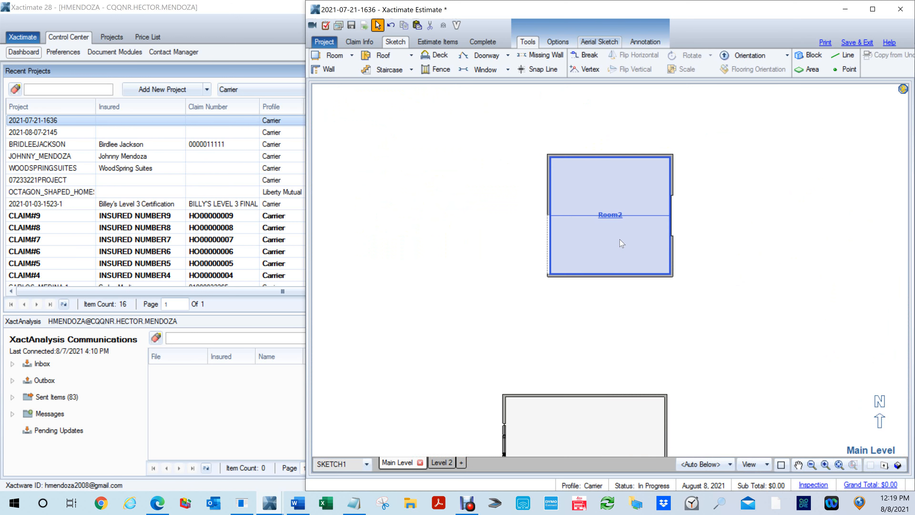
double_click(669, 216)
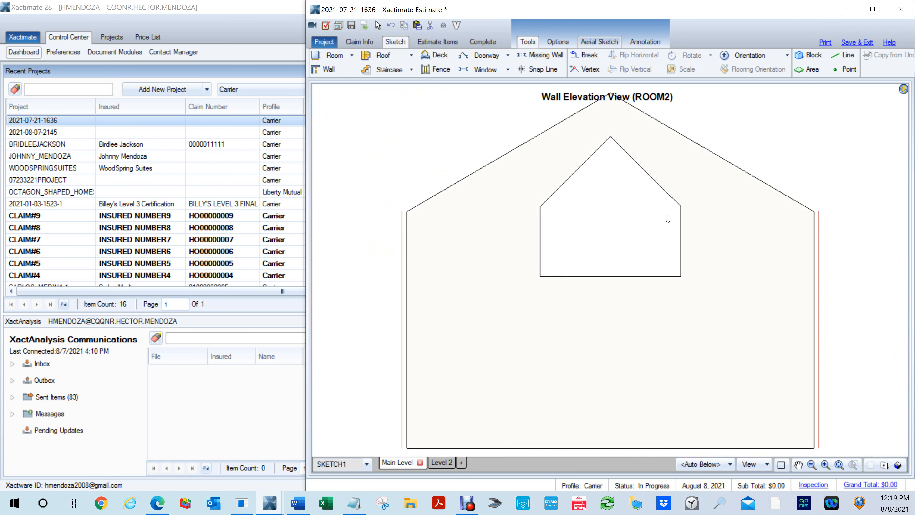
click(668, 218)
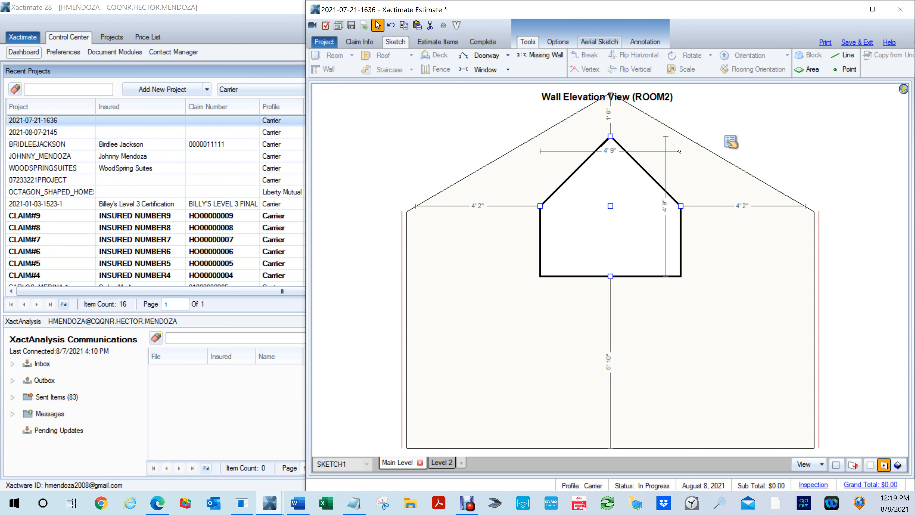
- Leave the elevation and draw a room about 12' wide by 22.3' long against Room2's east wall
key(Escape)
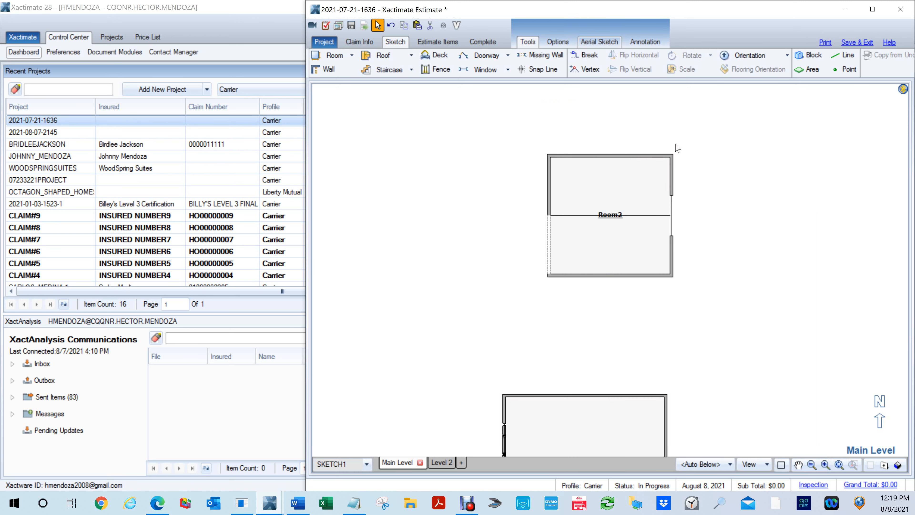
key(t)
key(r)
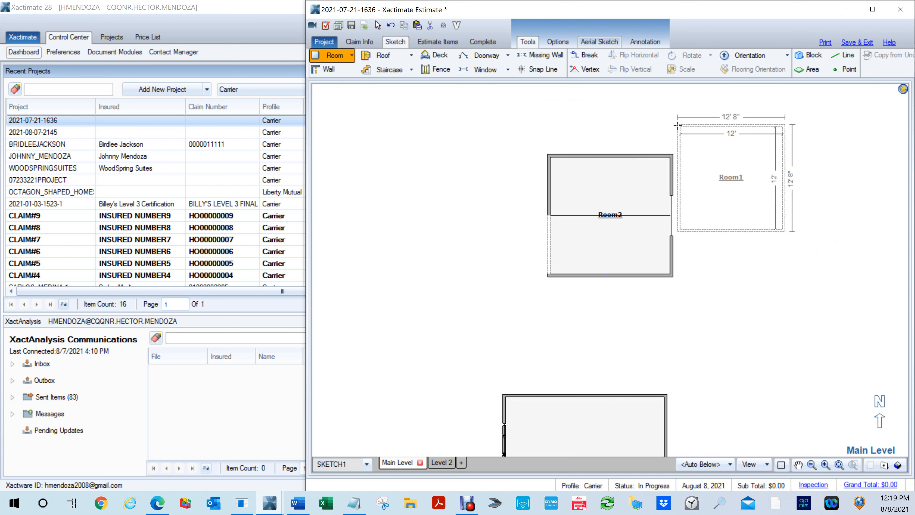
click(723, 179)
drag(734, 231, 735, 319)
- Set the new room's Ceiling Height to 14'
click(796, 130)
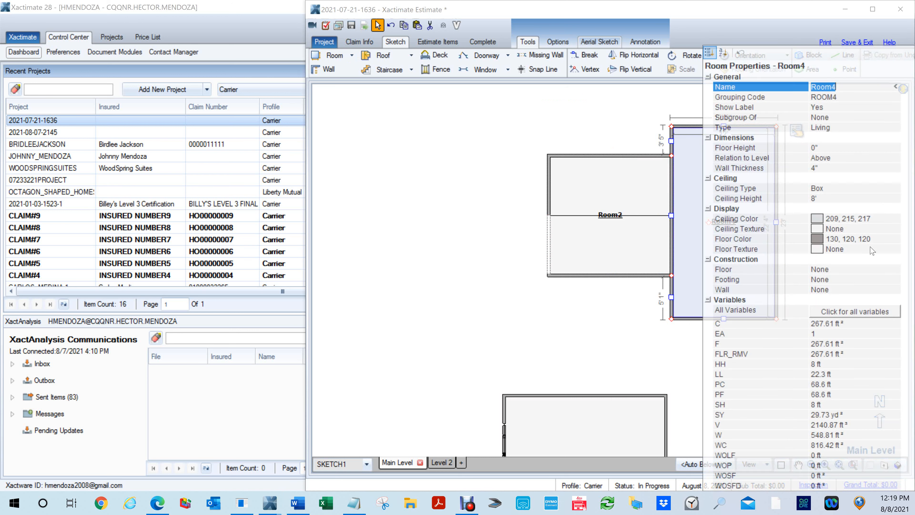
click(828, 200)
text(14)
key(Return)
click(584, 101)
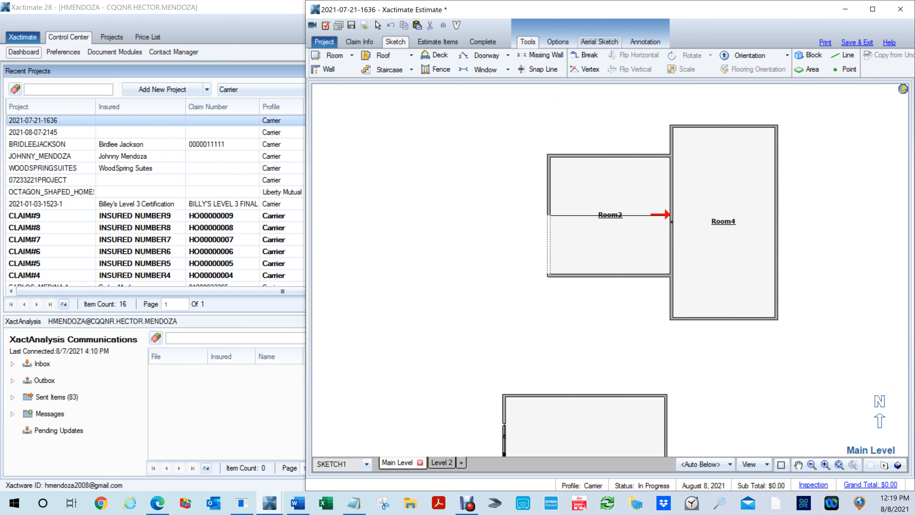
- Check Room2's side of the wall shared with Room4 in the elevation view and return to the plan
double_click(671, 219)
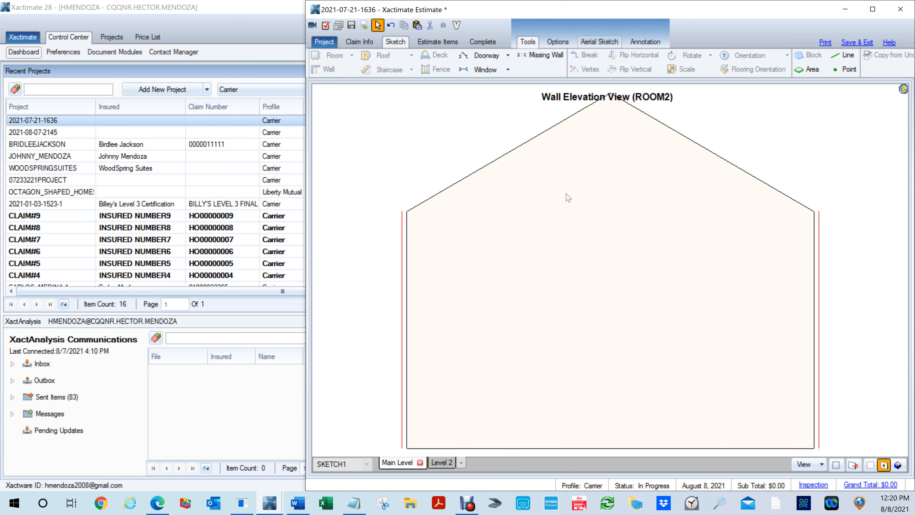
key(Escape)
click(742, 240)
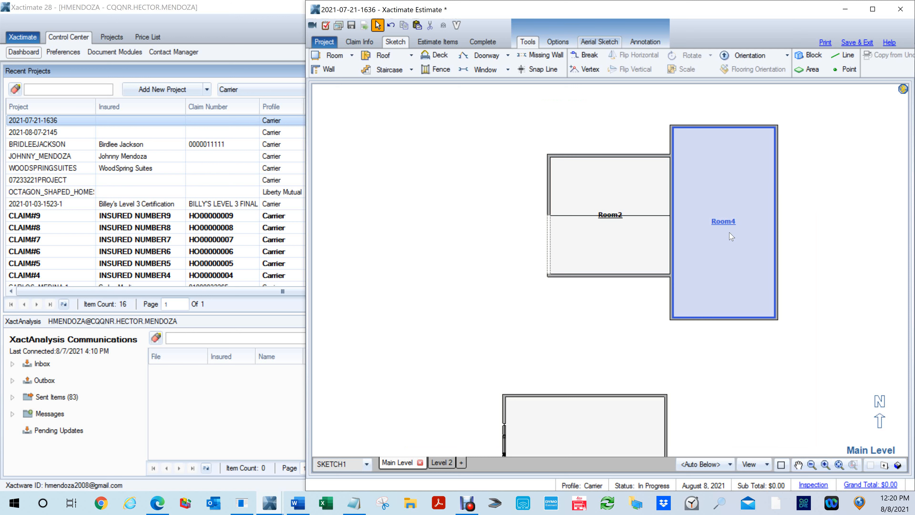
- Inspect the adjoining Room2 and Room4 in 3D and return to the plan
scroll(727, 231, down, 3)
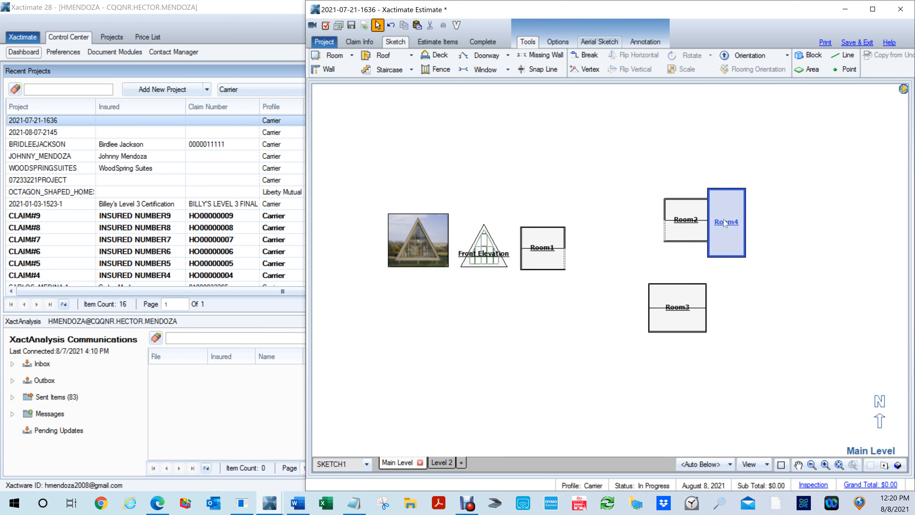
scroll(724, 223, up, 2)
click(746, 320)
key(F8)
drag(743, 346, 576, 137)
key(F8)
click(745, 242)
drag(725, 218, 700, 233)
scroll(686, 241, up, 2)
key(F8)
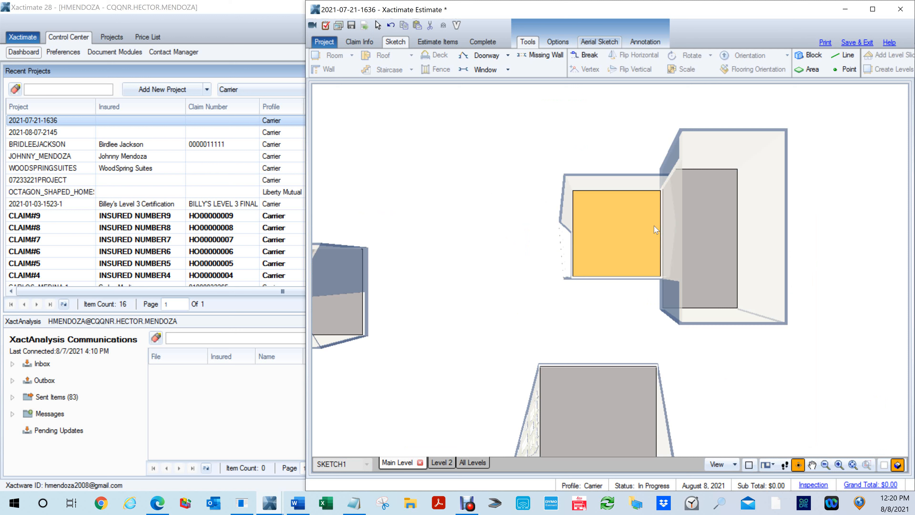
key(F8)
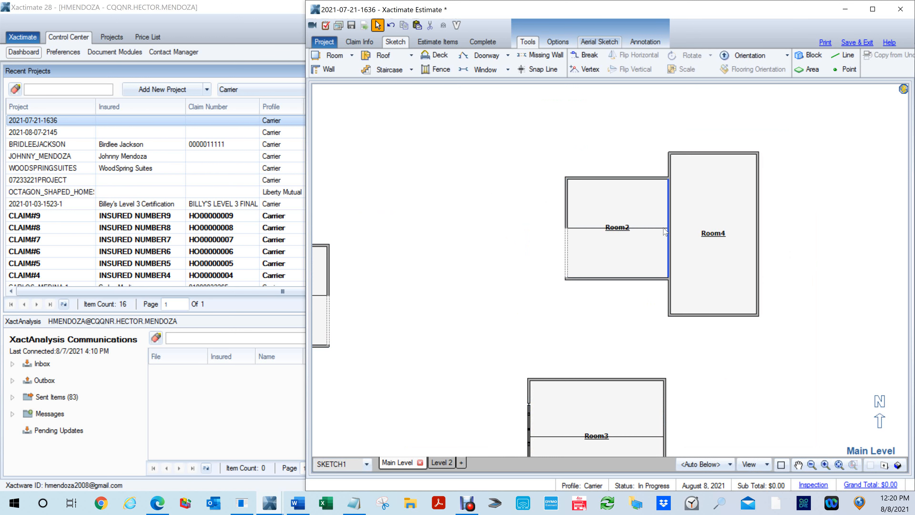
- Place a 5' by 4' window in the elevation of Room2's east gable wall, centred about 6' 6" above the base
double_click(668, 230)
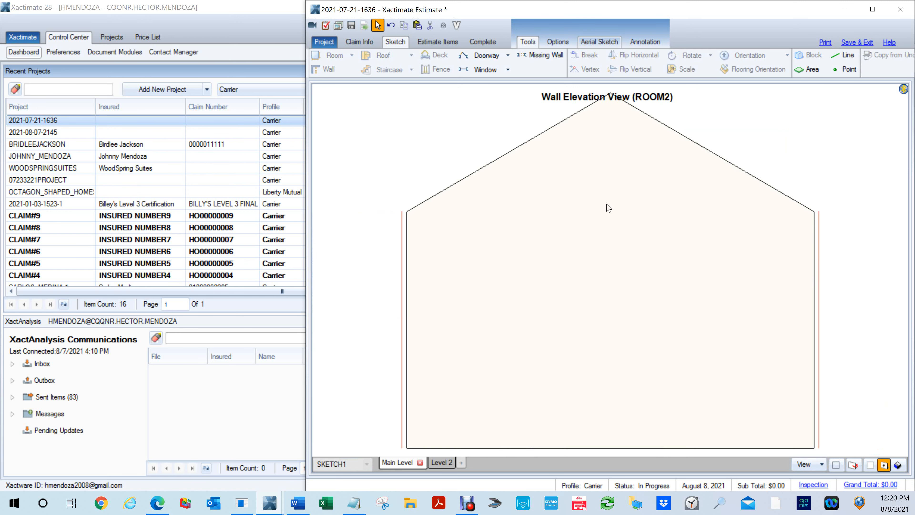
key(w)
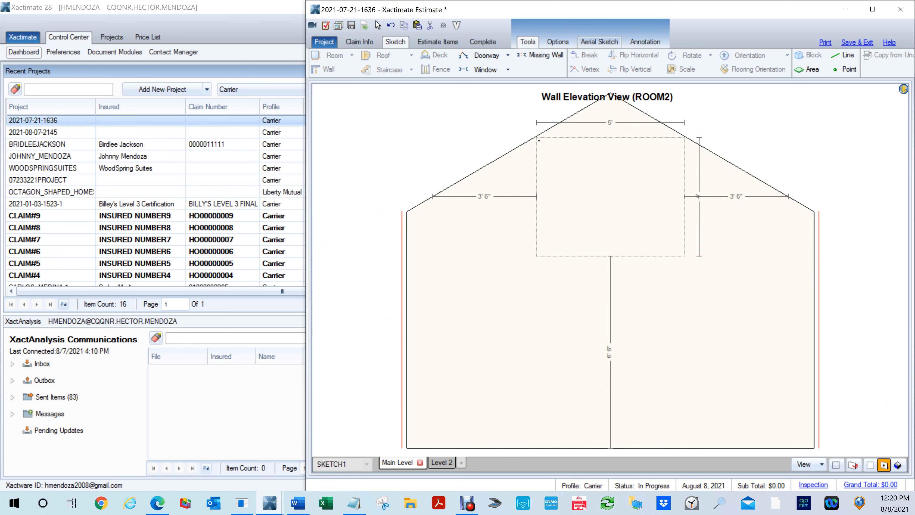
click(539, 140)
- Review the new window's Window Type options and set its Shape to Triangle
click(735, 146)
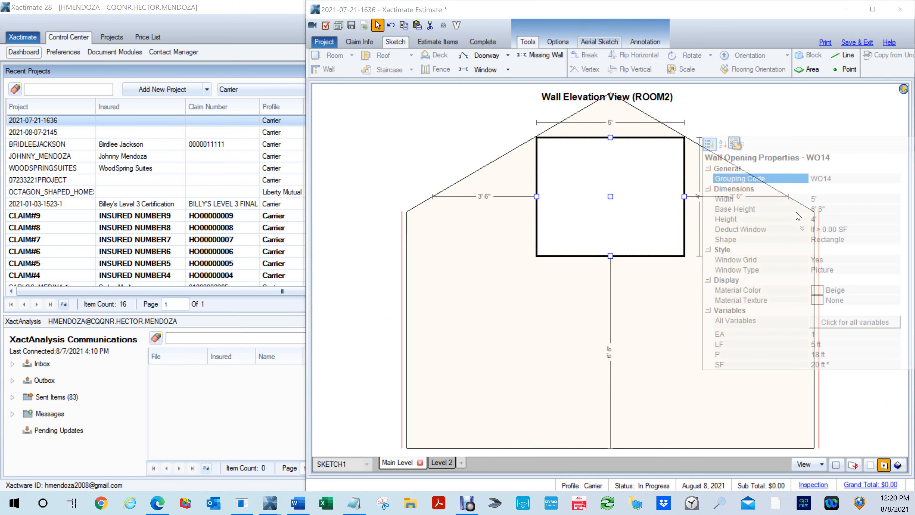
click(840, 270)
click(896, 269)
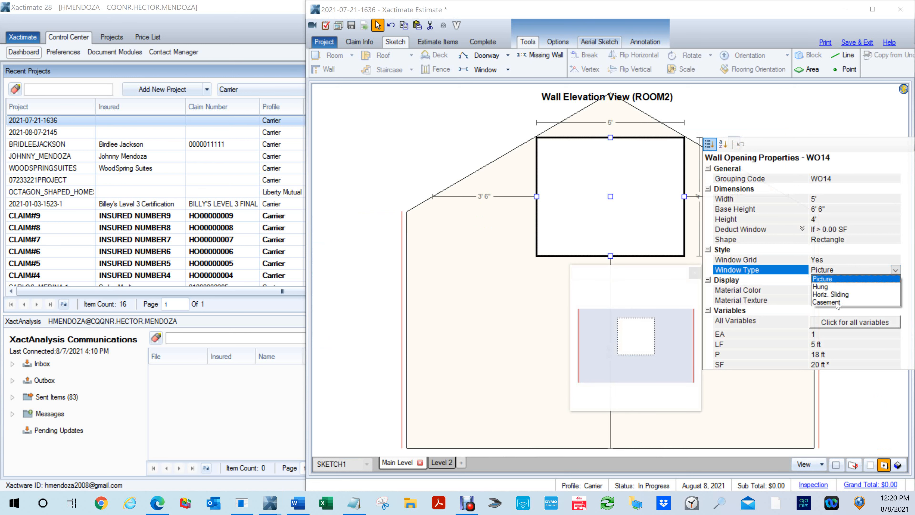
click(851, 239)
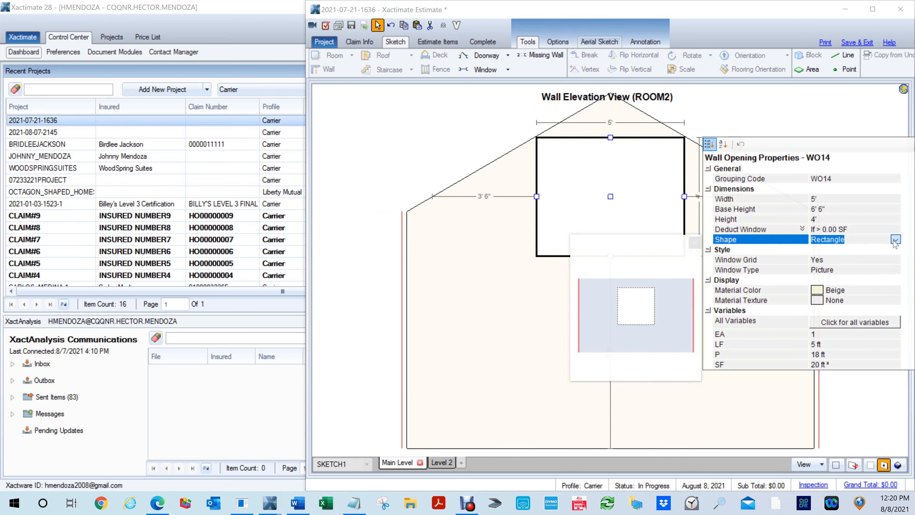
click(896, 239)
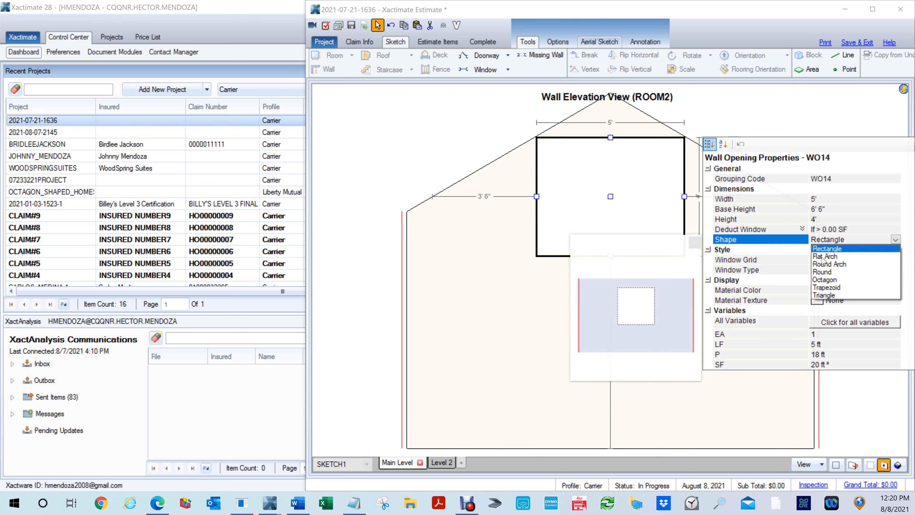
click(828, 295)
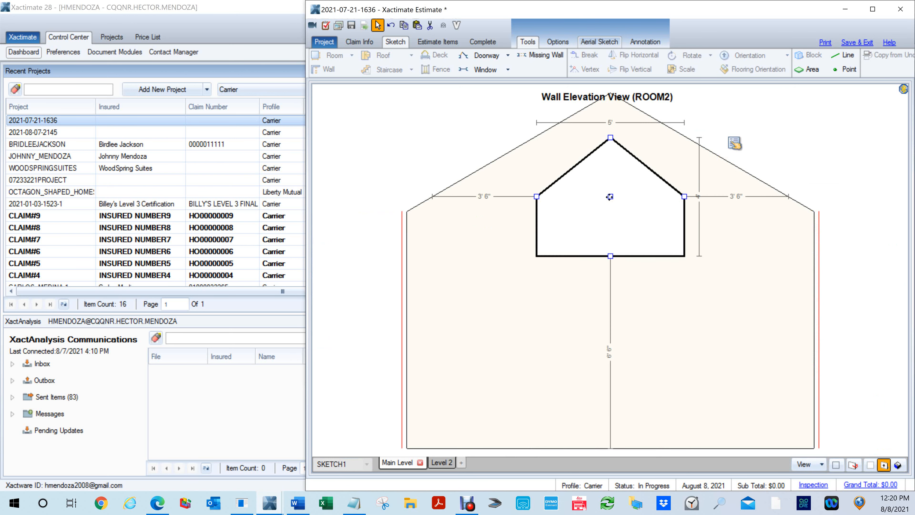
- Raise the triangle-topped window to about 7' 9" above the wall's base and return to the plan
drag(611, 197, 608, 177)
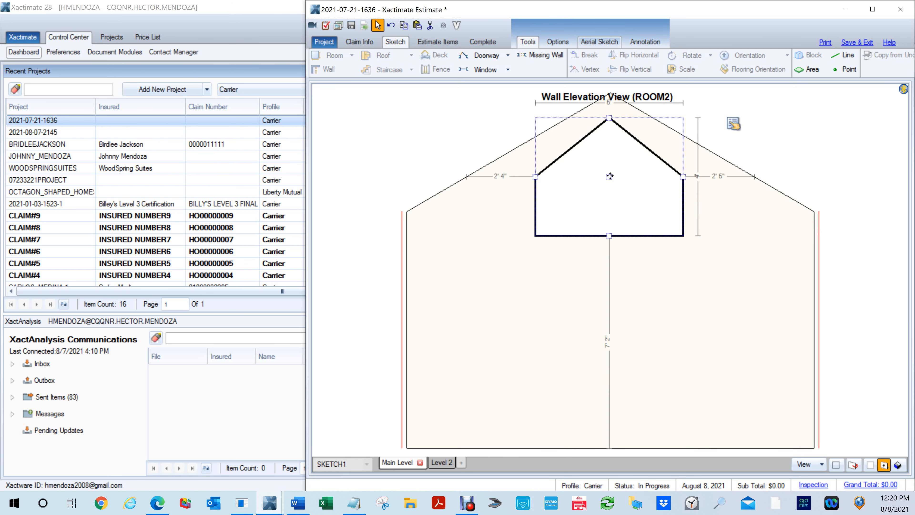
drag(609, 176, 610, 159)
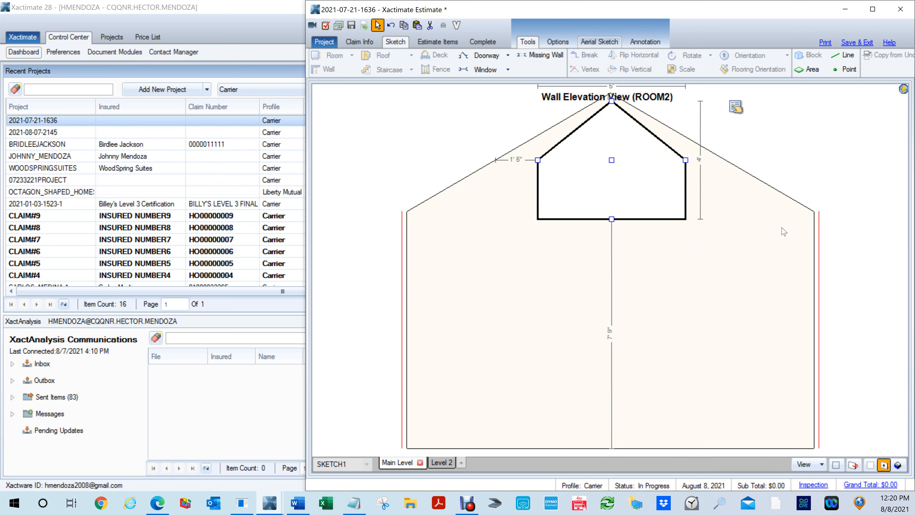
click(778, 233)
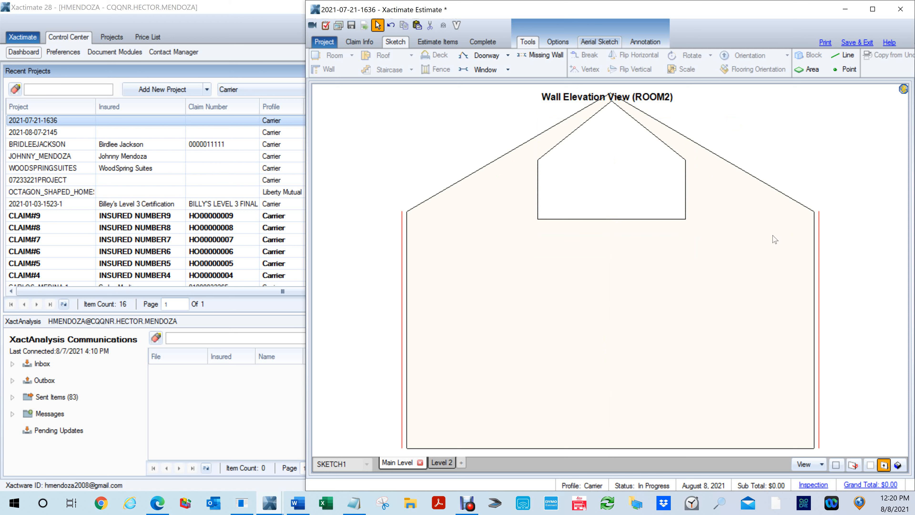
key(Escape)
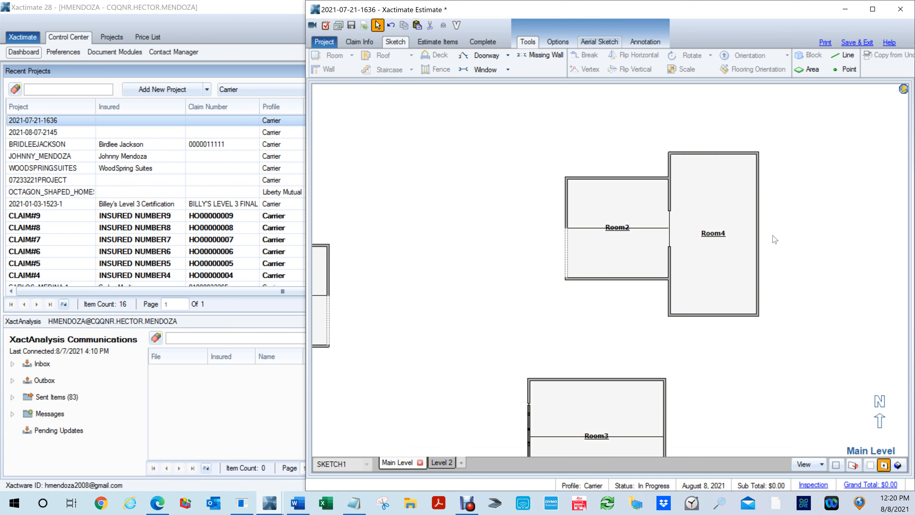
- Reopen Room2's east wall elevation and move the window into the gable peak, about 7' 11" above the base and 1' 1" from each slope
click(691, 249)
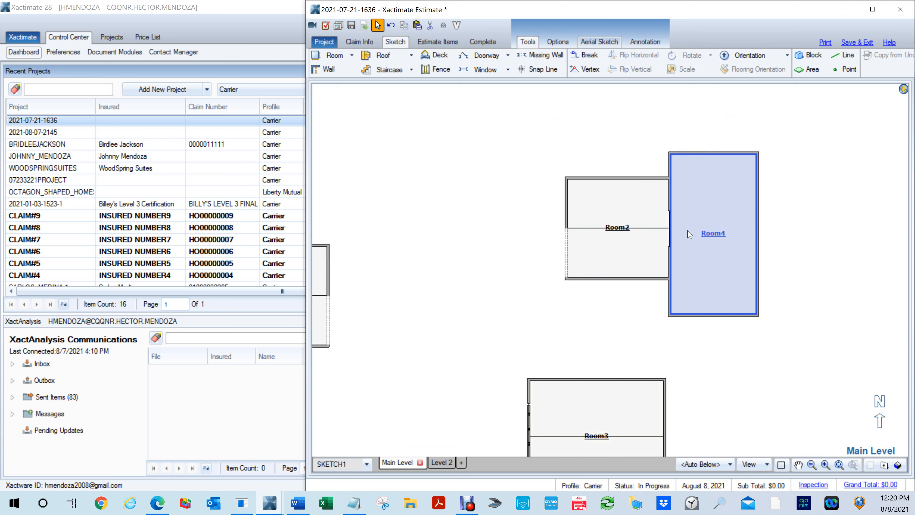
key(e)
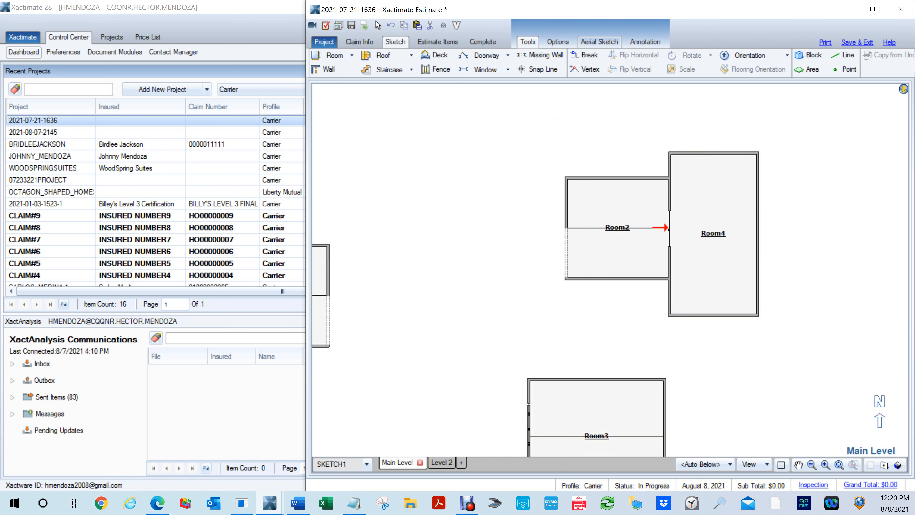
click(665, 227)
click(629, 178)
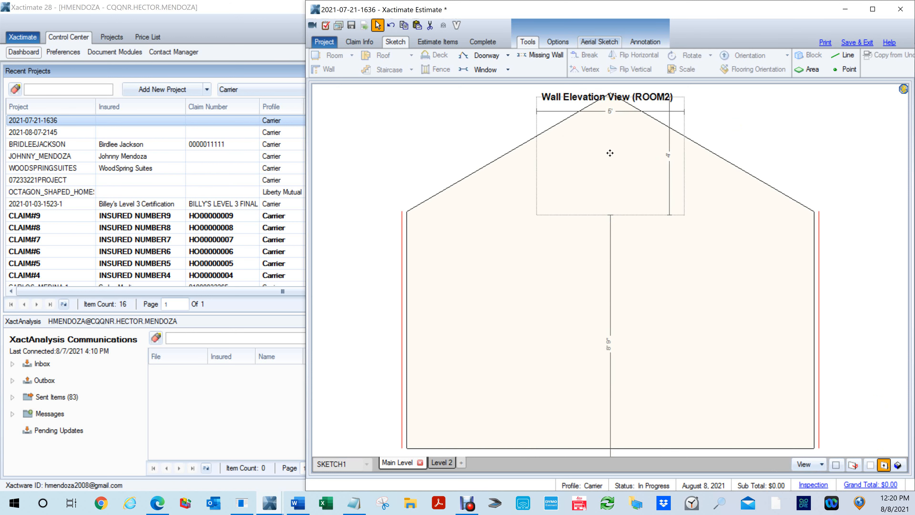
click(608, 147)
drag(609, 147, 607, 154)
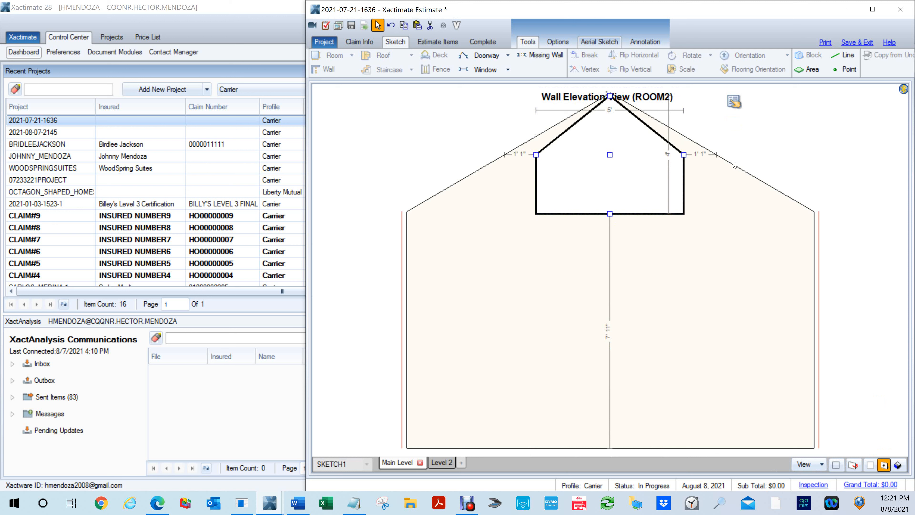
- Try to change the triangle-topped window's Side Height in its Wall Opening Properties
click(733, 102)
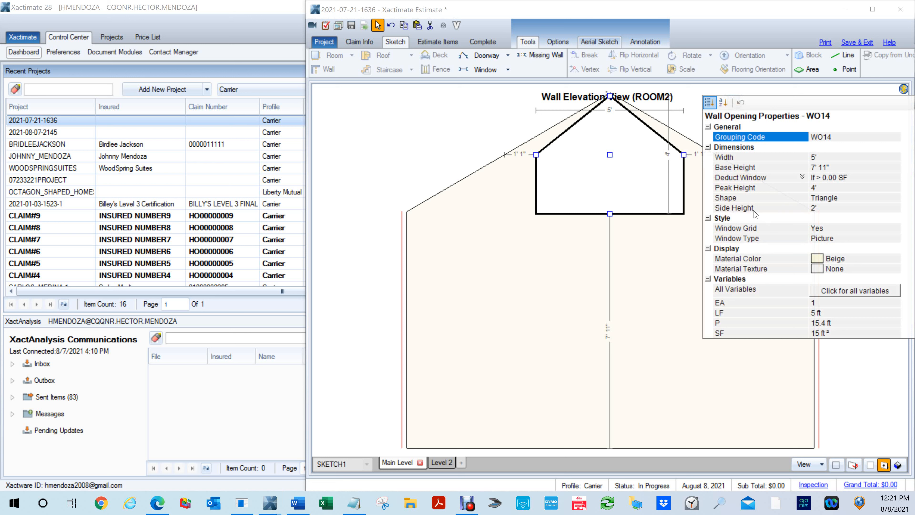
click(820, 209)
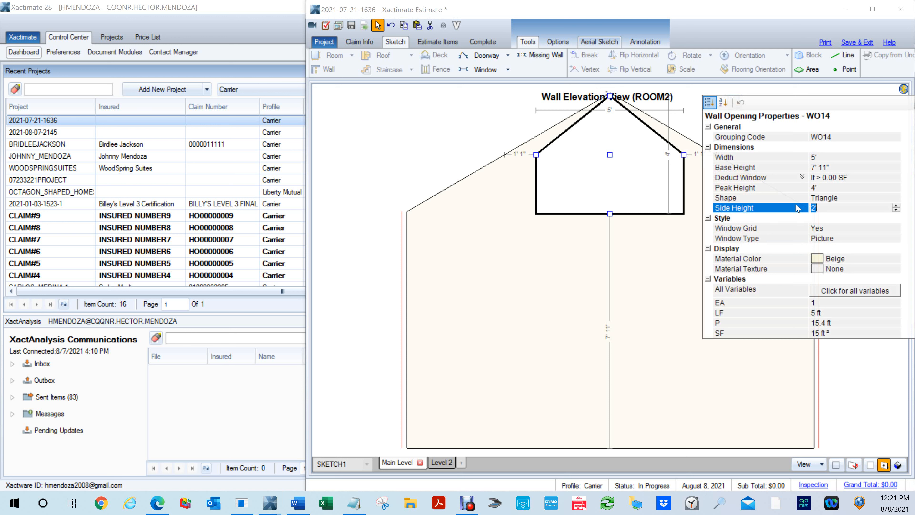
key(Return)
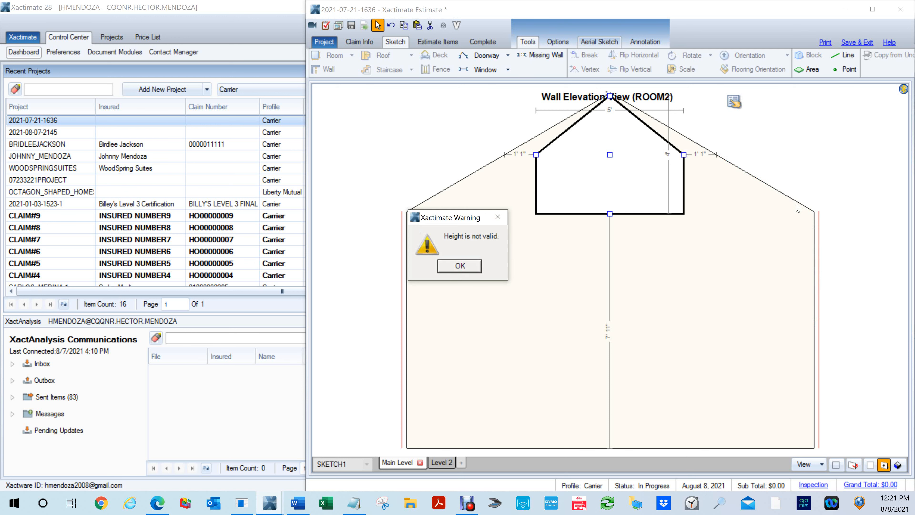
click(461, 265)
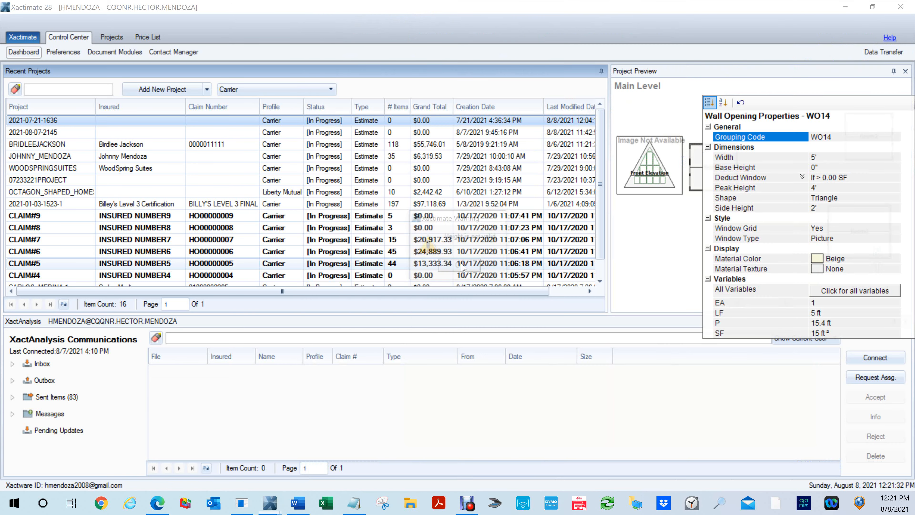
key(alt+Tab)
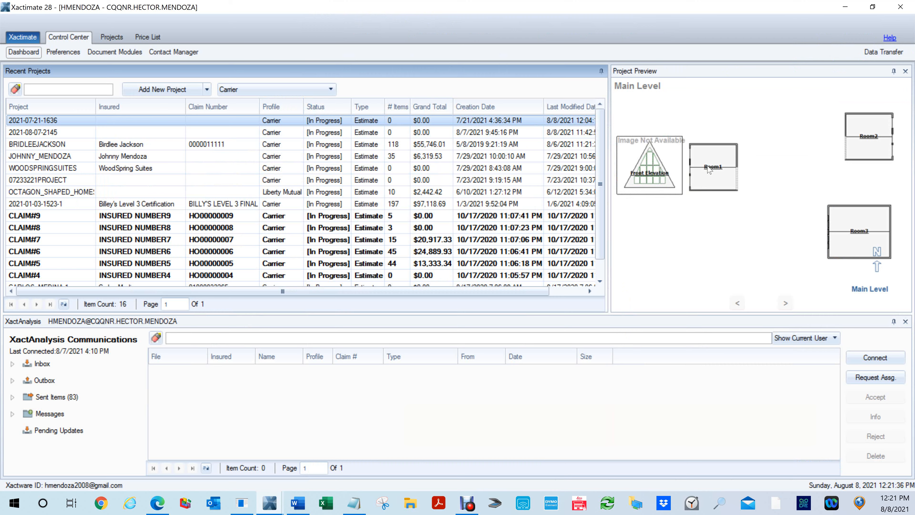
key(alt+Tab)
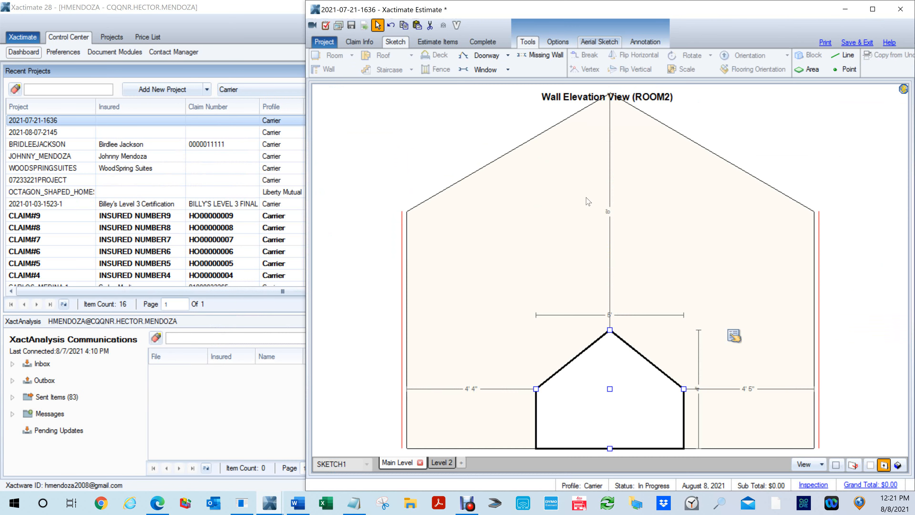
- Examine the window from Room4's side of the shared wall in the elevation view and return to the plan
key(Escape)
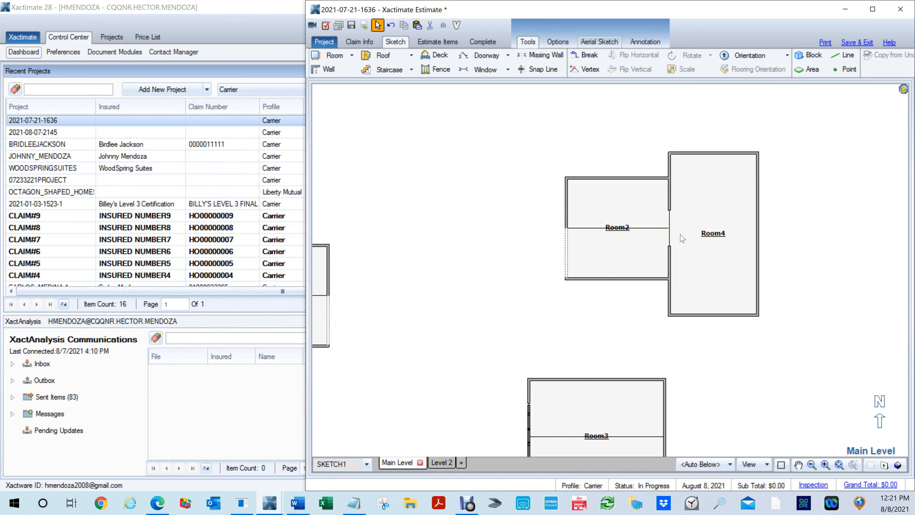
key(e)
click(682, 255)
click(609, 398)
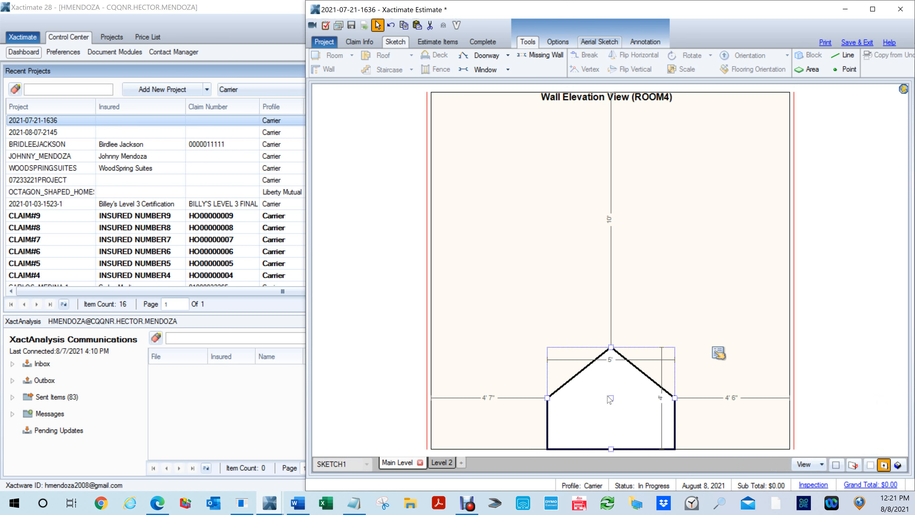
key(e)
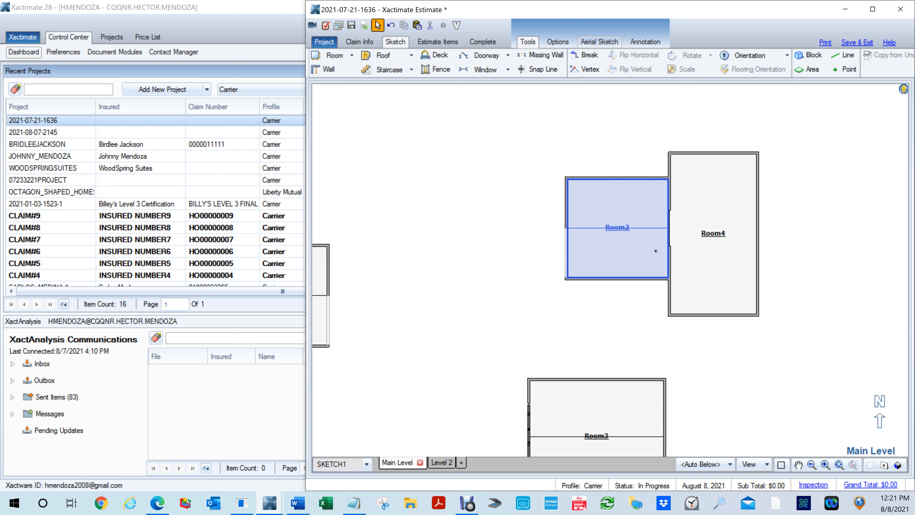
- Open Room2's east wall elevation and move the triangle-topped window up beneath the peak, about 6' 6" above the wall's base
key(e)
click(664, 236)
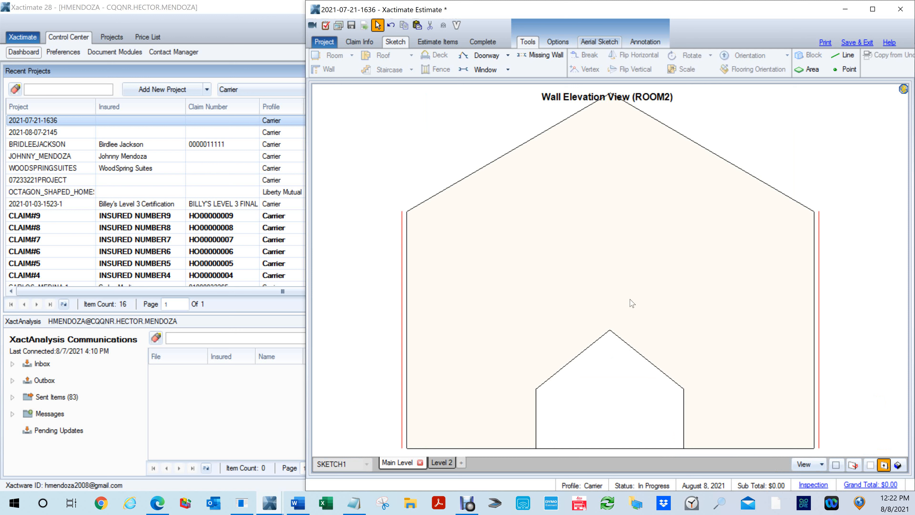
click(610, 404)
drag(610, 385, 611, 197)
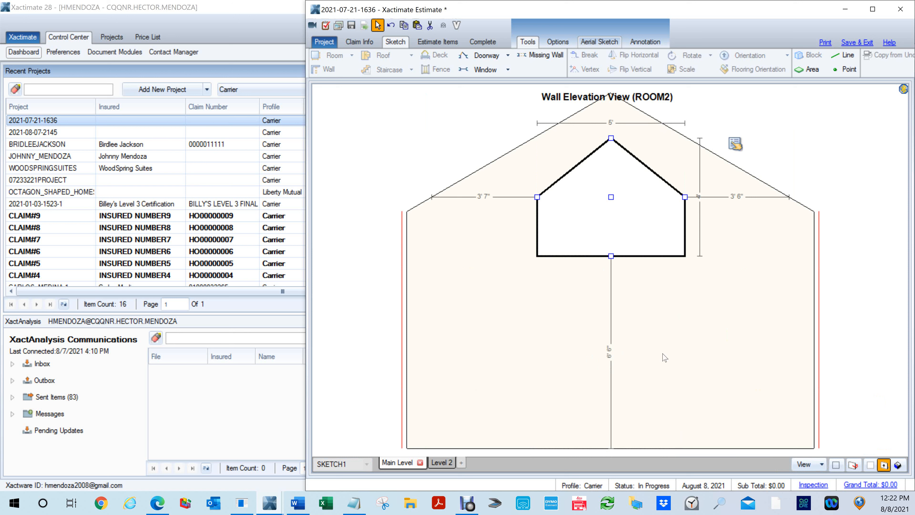
- Move the triangle-topped window up to about 8' 5" above the base in Room4's shared-wall elevation and check it from Room2's side
key(e)
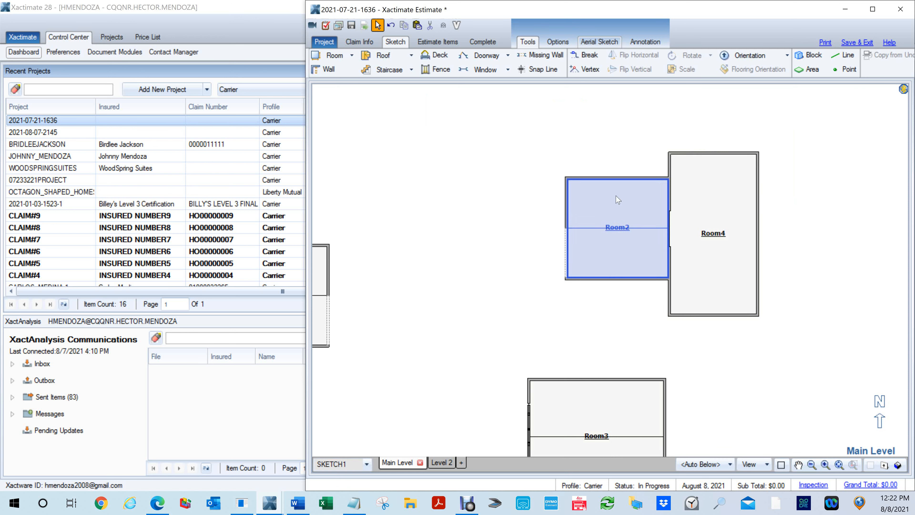
key(e)
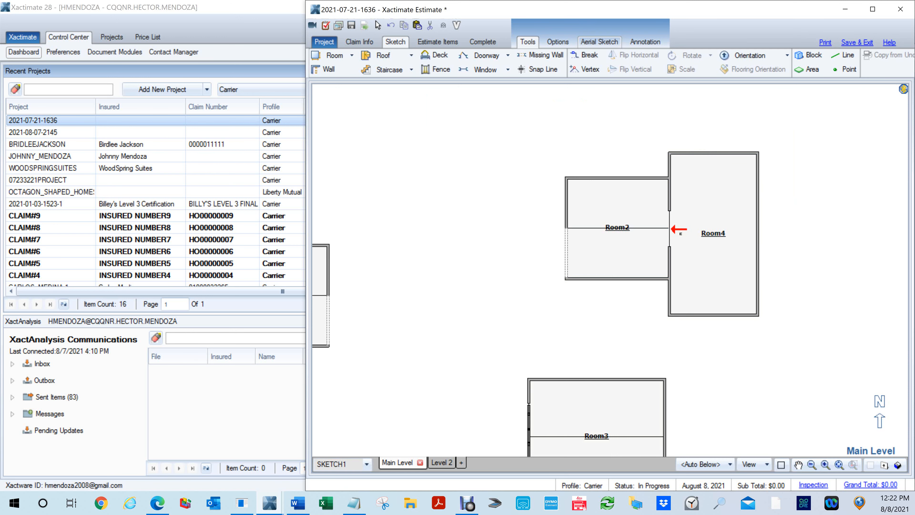
click(671, 229)
click(609, 233)
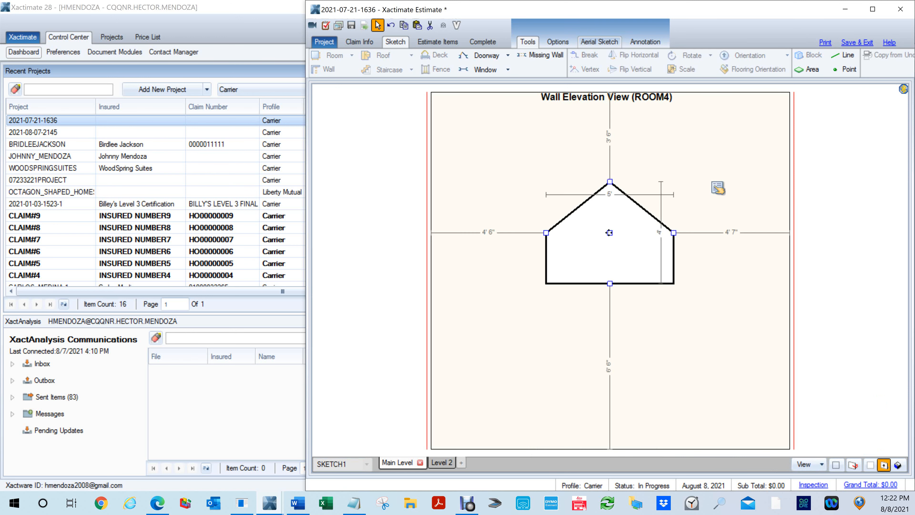
drag(609, 233, 614, 184)
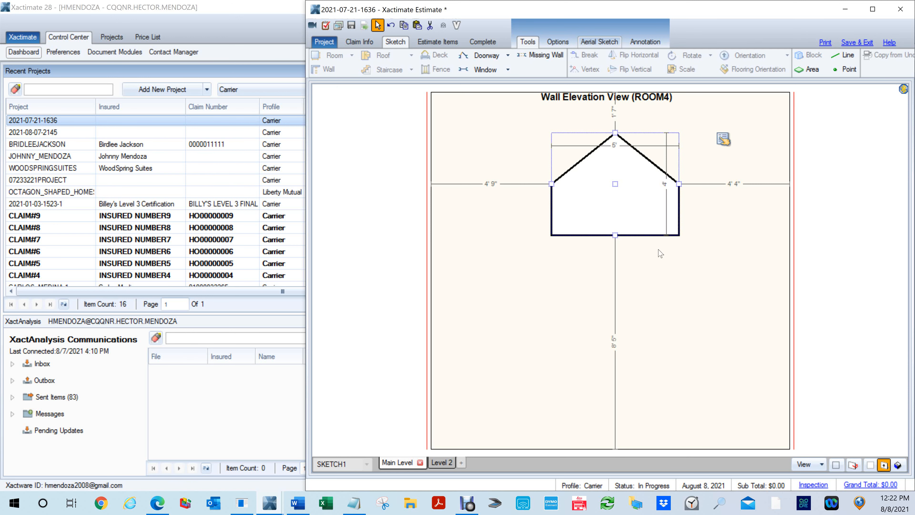
key(e)
click(632, 256)
click(639, 250)
key(e)
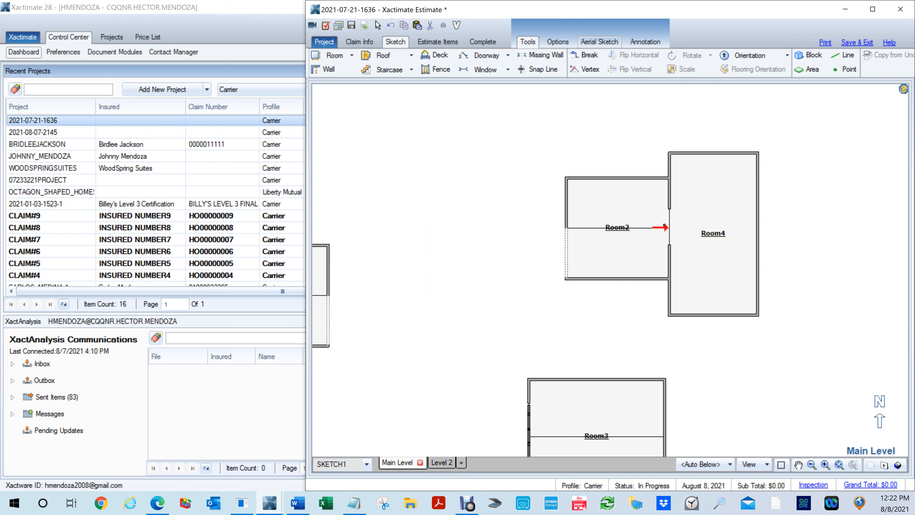
click(663, 225)
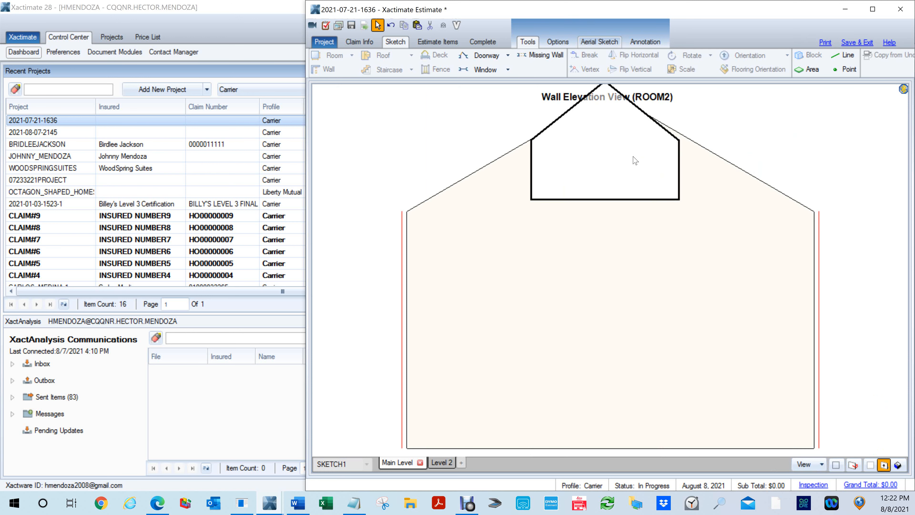
key(Escape)
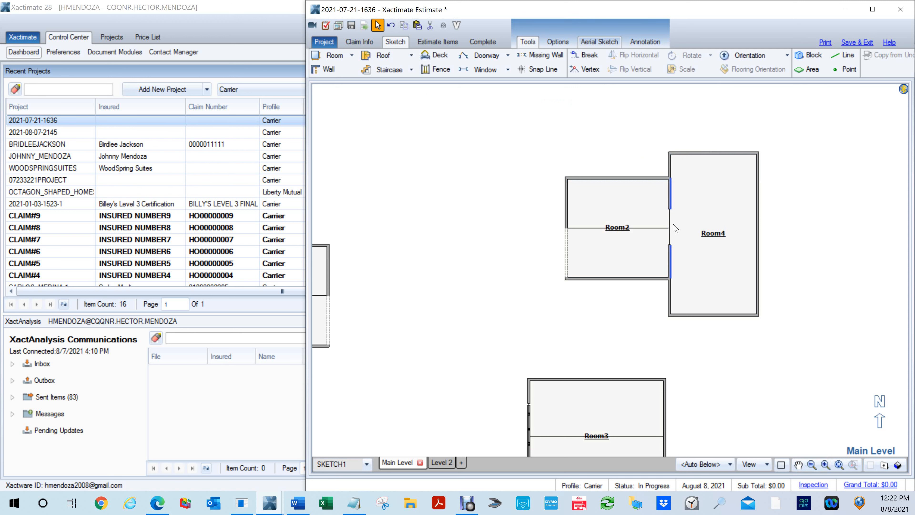
- Reopen Room4's shared-wall elevation and lower the window to about 7' 9" above the wall's base
double_click(671, 223)
click(610, 195)
drag(615, 184, 619, 200)
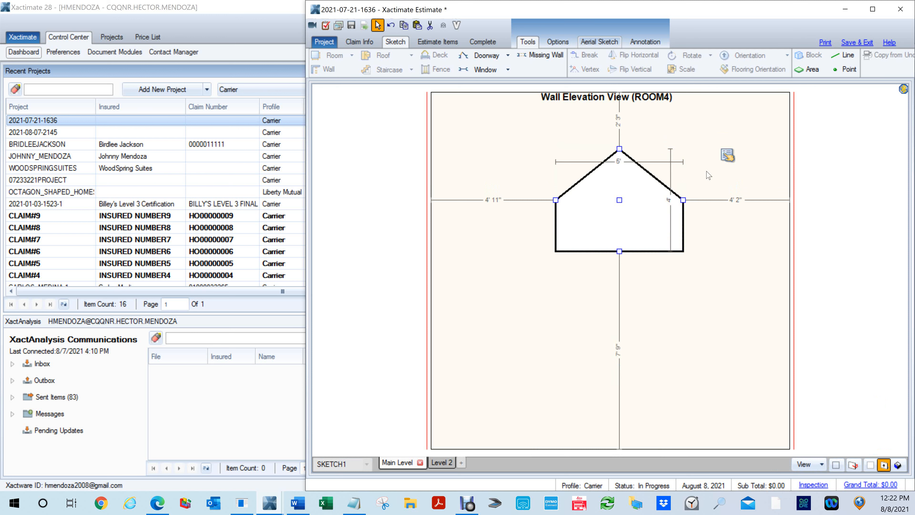
- Set the window's Side Height to 2' 2" in its Wall Opening Properties
click(726, 155)
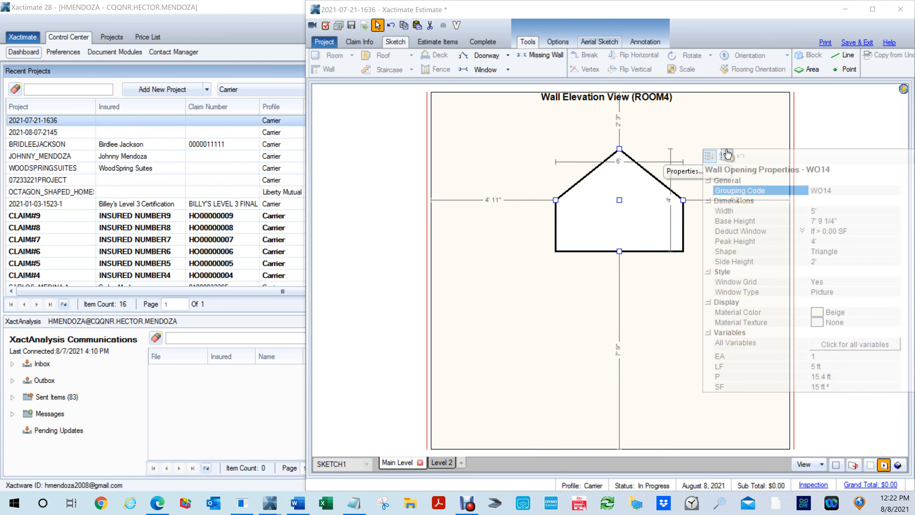
click(818, 265)
text(2)
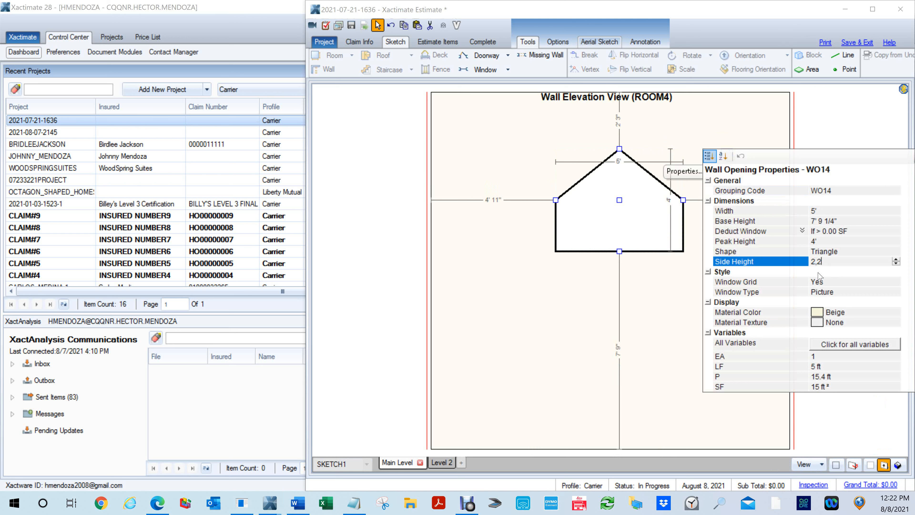
text(,2)
key(Return)
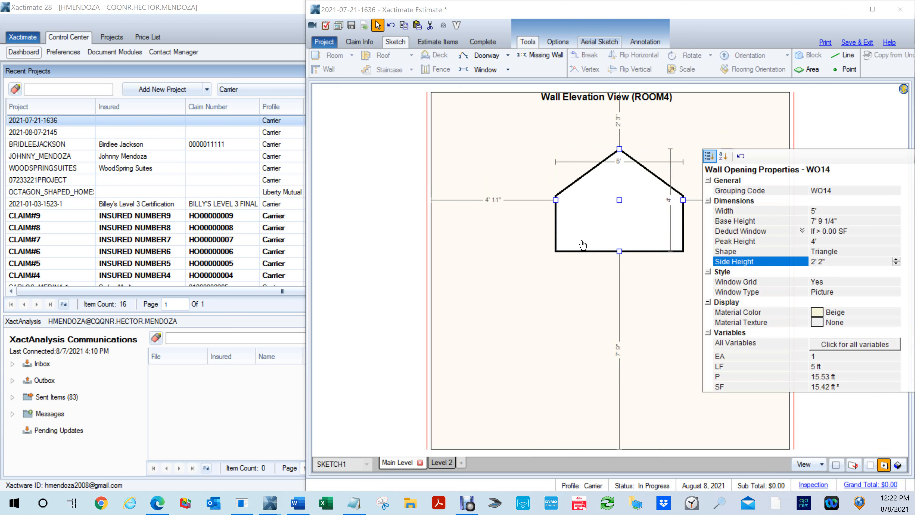
click(560, 295)
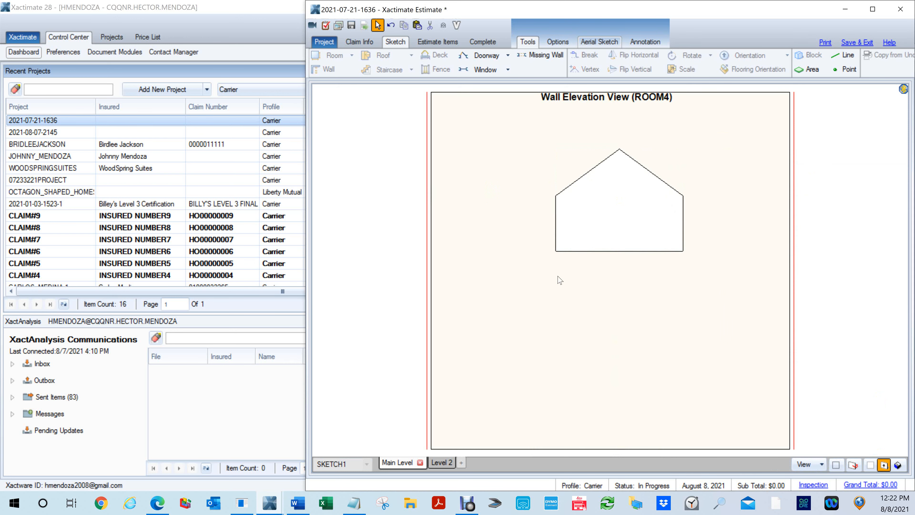
- Open Room2's east wall elevation and centre the window under the gable peak, about 7' 6" above the base
key(e)
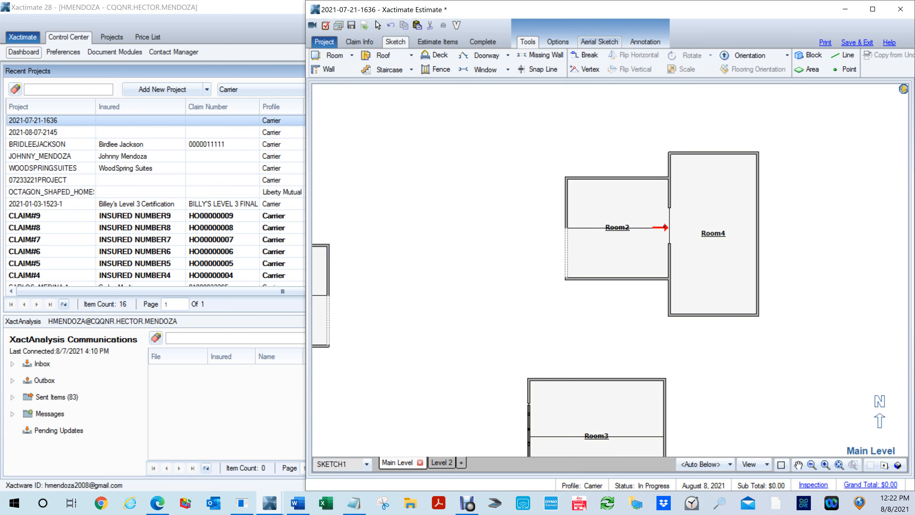
click(663, 226)
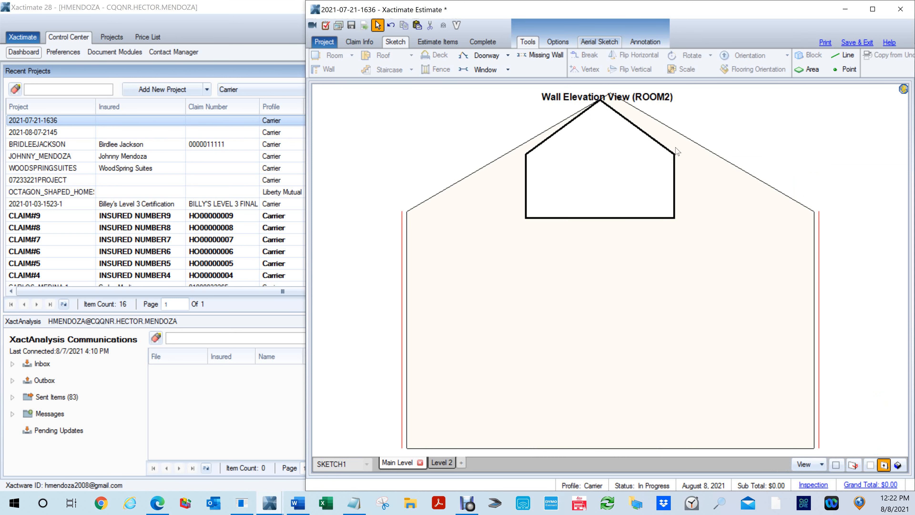
click(609, 173)
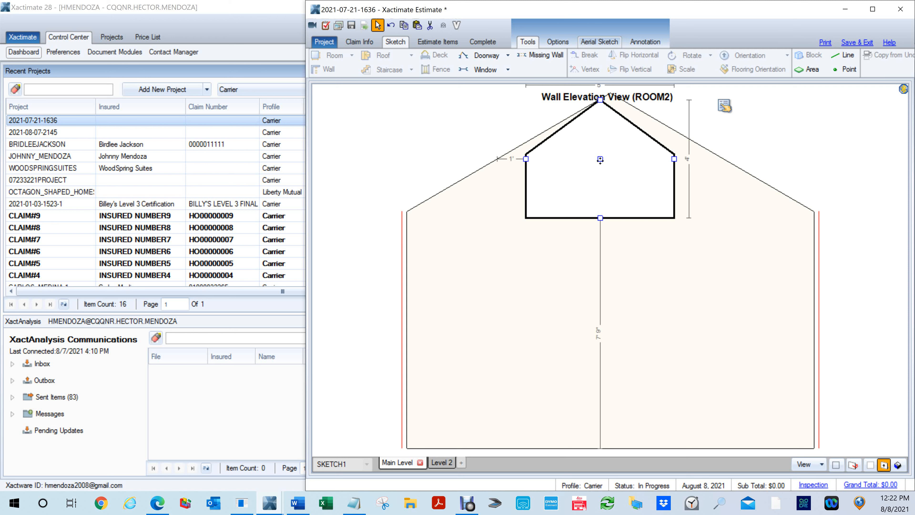
drag(599, 159, 610, 167)
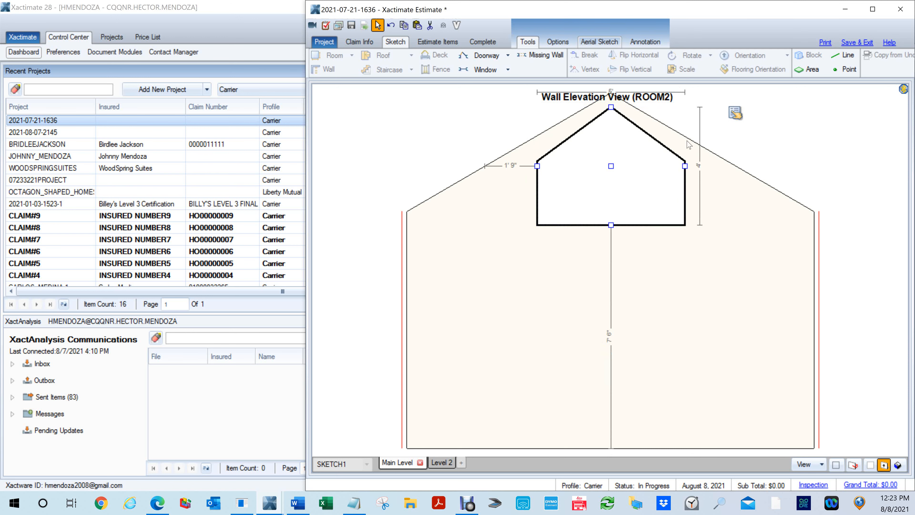
double_click(615, 256)
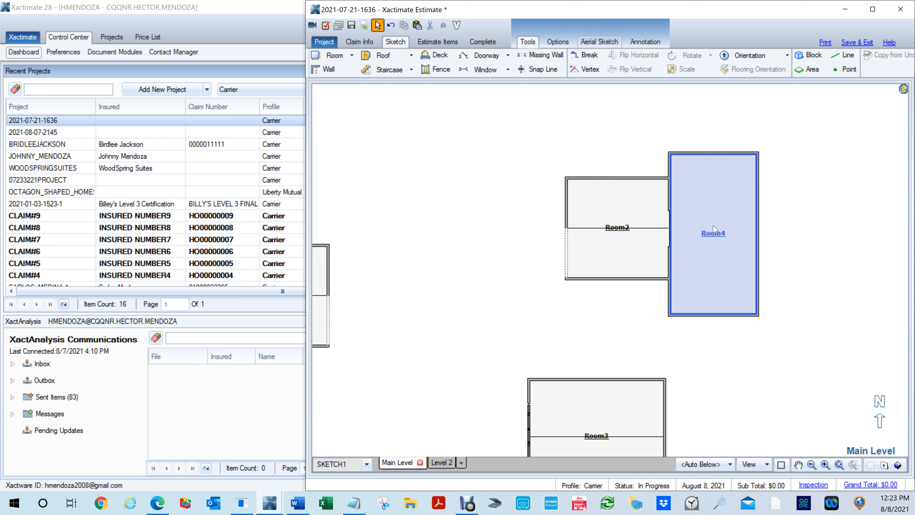
- Reopen the shared wall's elevation from Room4 and set the window's Side Height to 2' 5" in its properties
double_click(672, 230)
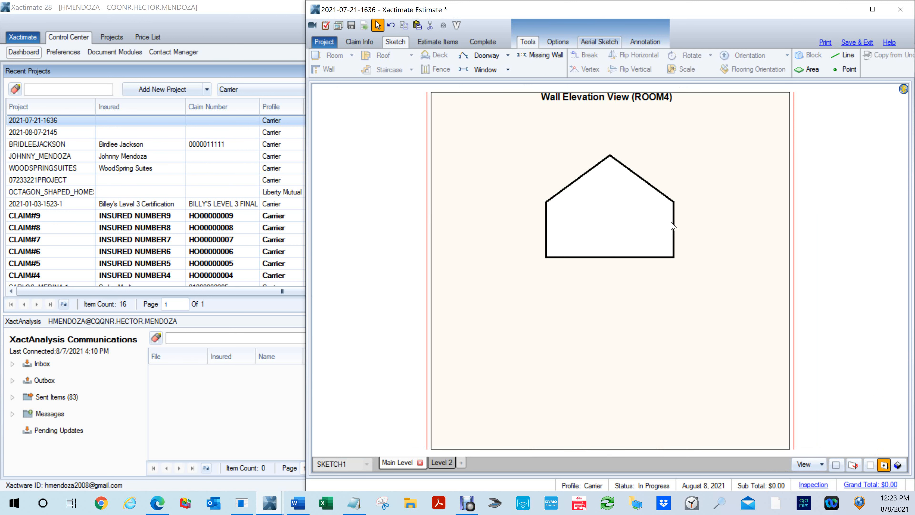
click(718, 161)
click(674, 176)
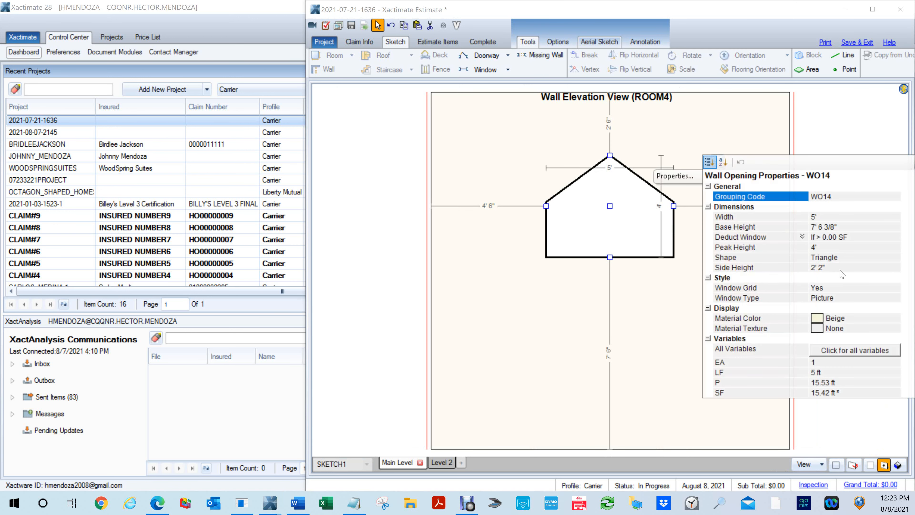
click(825, 267)
text(2'5)
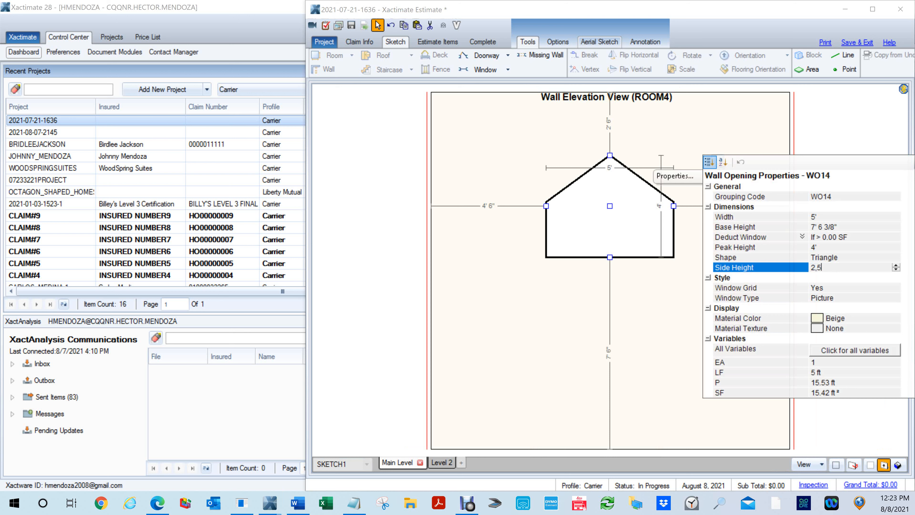
key(Return)
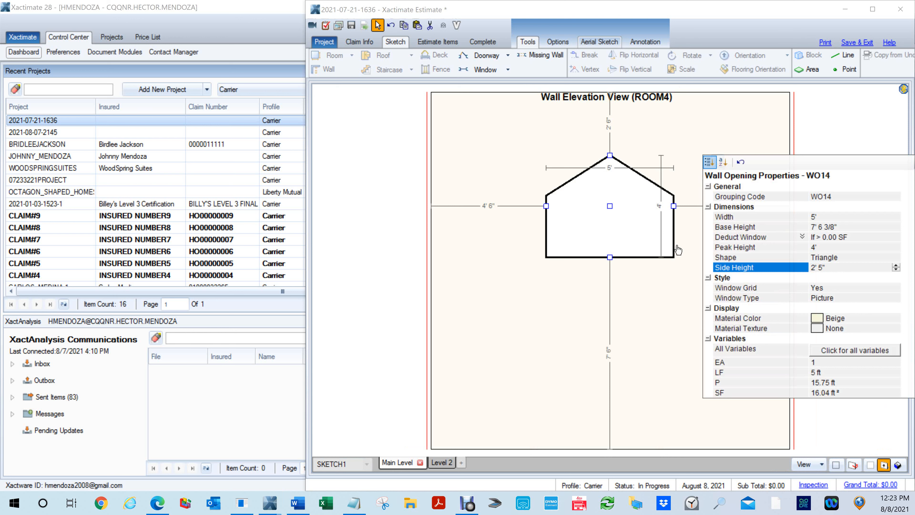
right_click(569, 270)
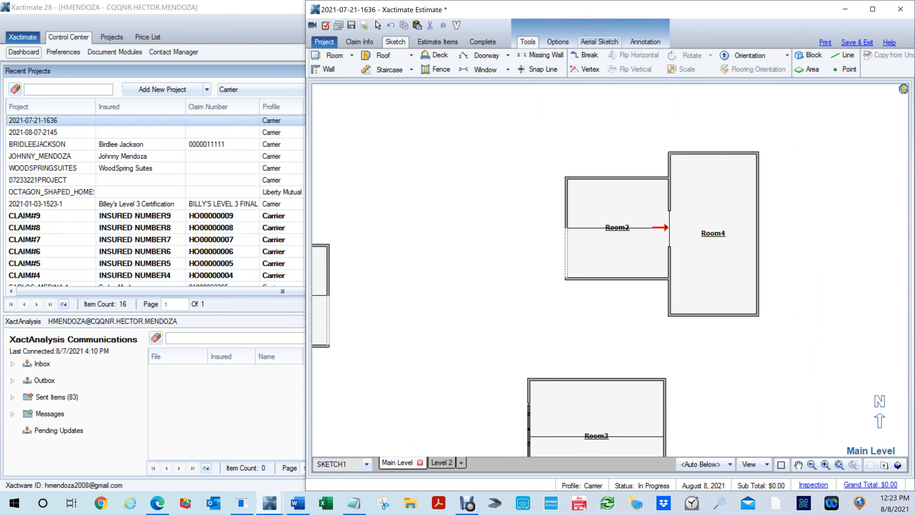
- Examine the window's fit beneath the gable in Room2's east wall elevation and from Room4's side of the shared wall
double_click(666, 227)
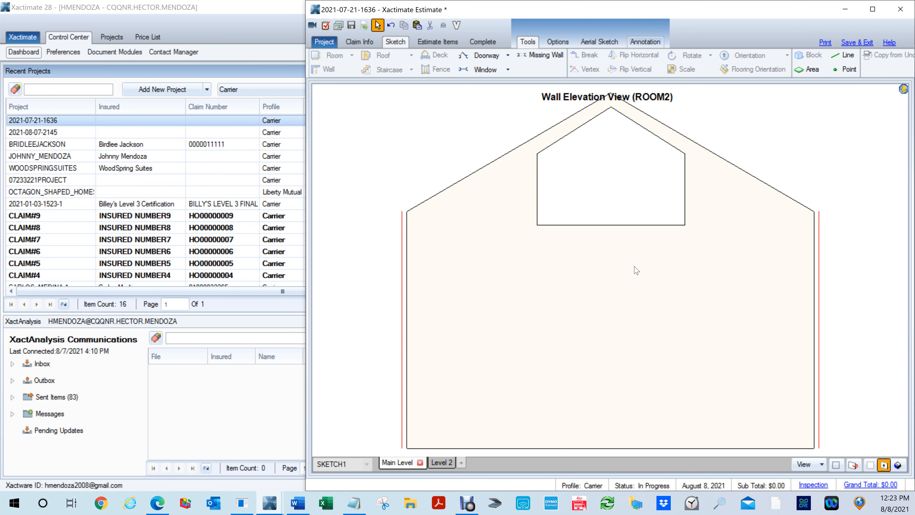
key(Escape)
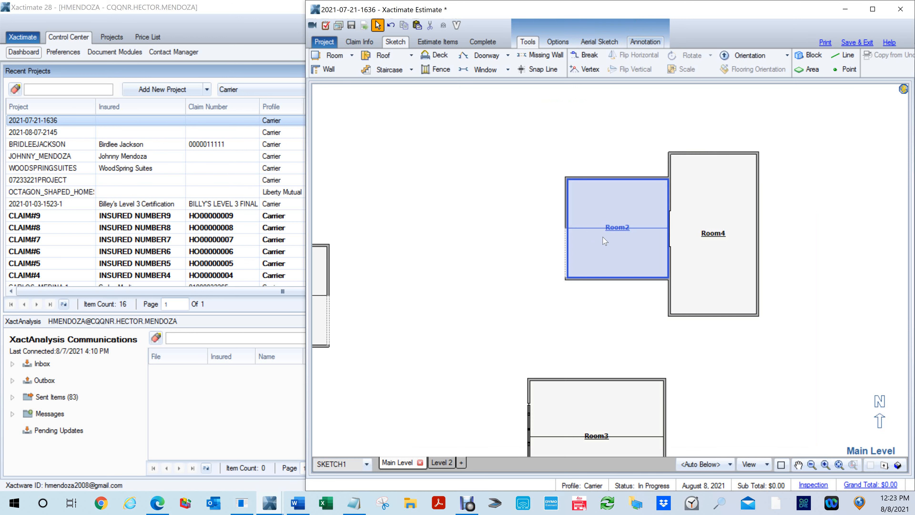
key(e)
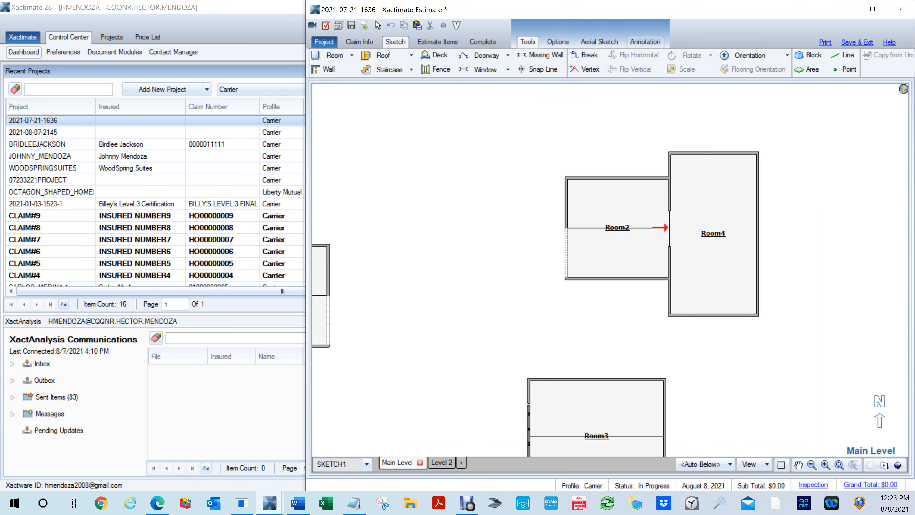
click(665, 228)
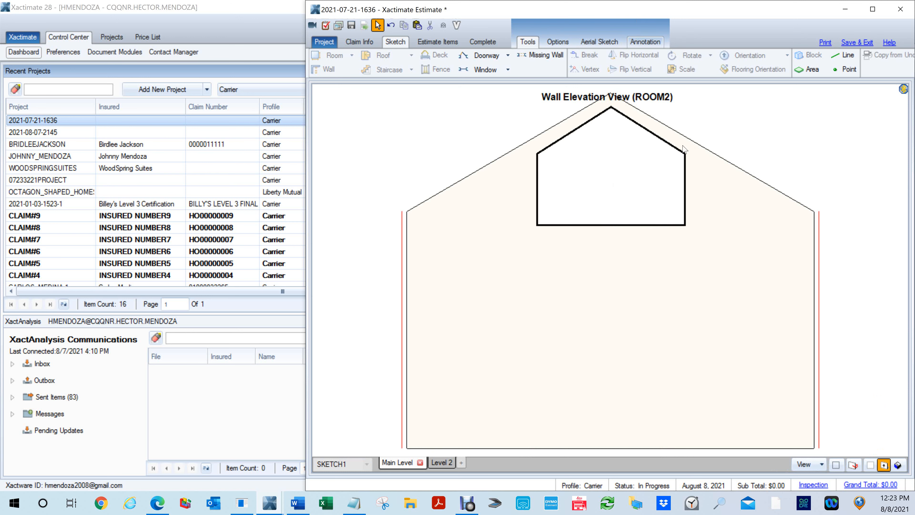
key(Escape)
click(701, 242)
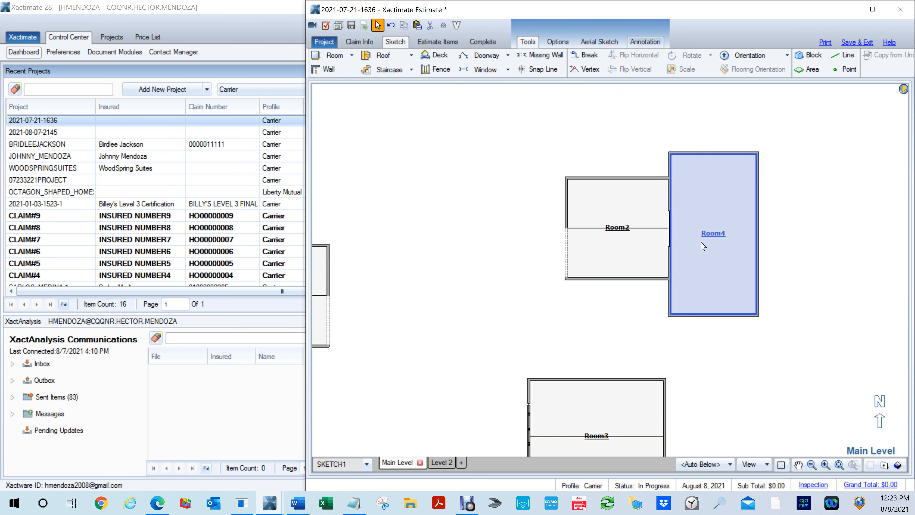
key(e)
click(671, 229)
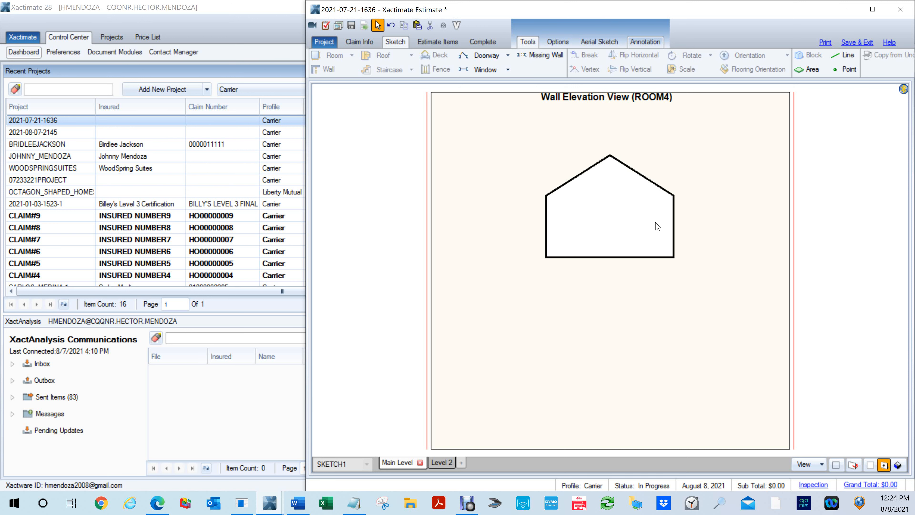
key(Escape)
- Delete Room4 from the plan
scroll(679, 259, down, 2)
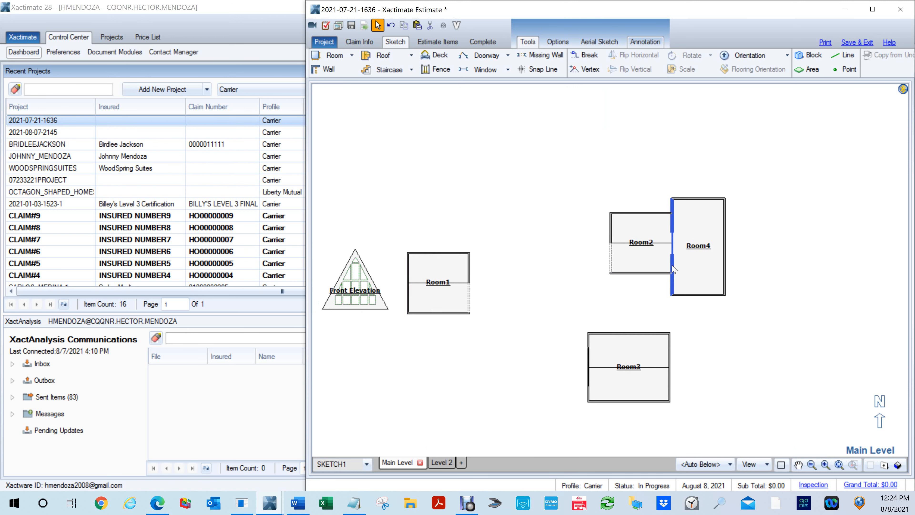
scroll(497, 311, down, 1)
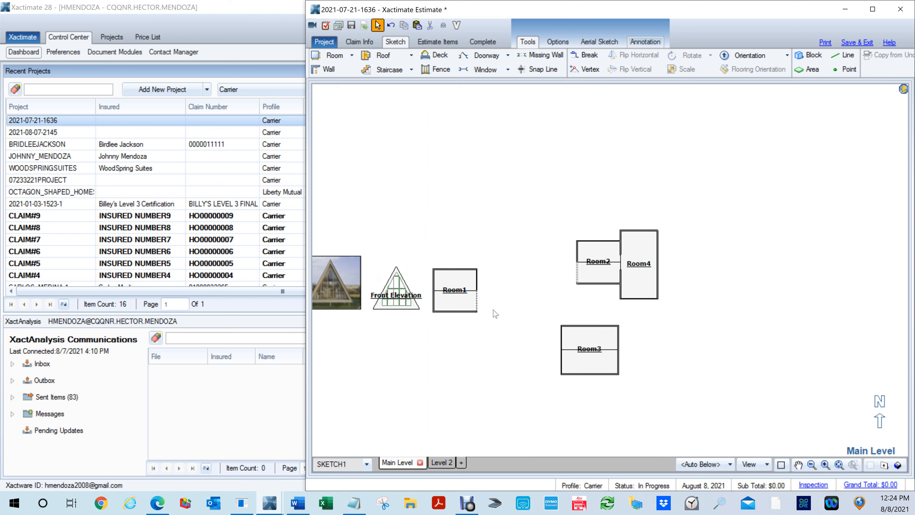
click(644, 264)
key(Delete)
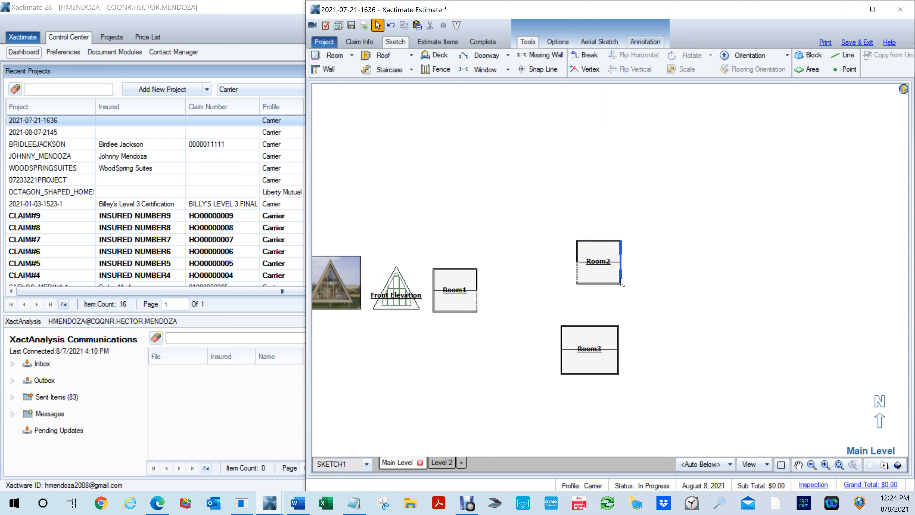
- Inspect the remaining rooms and the gable window in the 3D view, and return to the plan
key(F9)
mouse_move(638, 274)
mouse_down()
mouse_move(510, 175)
mouse_move(504, 159)
mouse_up()
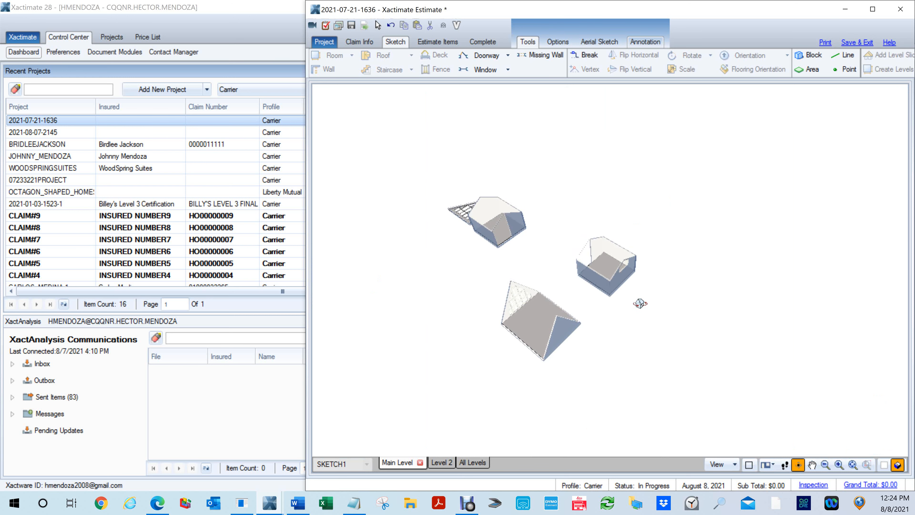
scroll(640, 304, up, 3)
drag(663, 285, 576, 184)
key(F9)
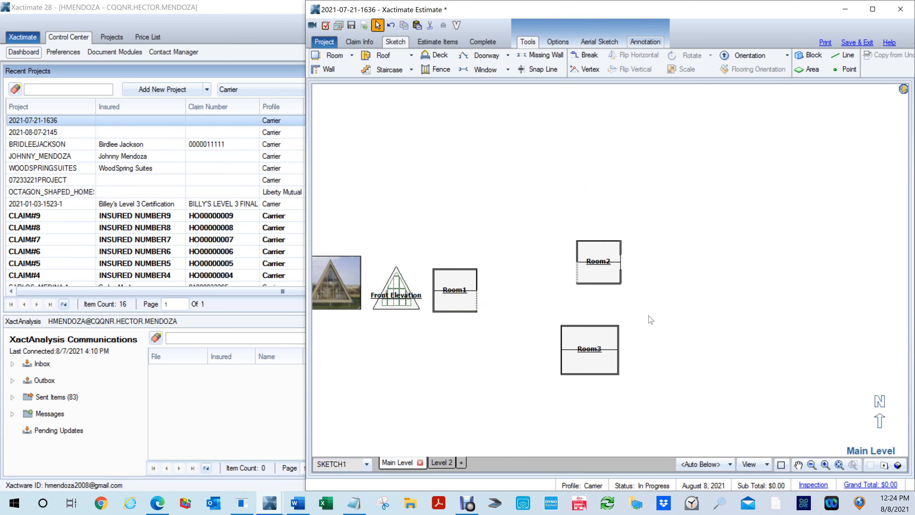
scroll(681, 317, down, 3)
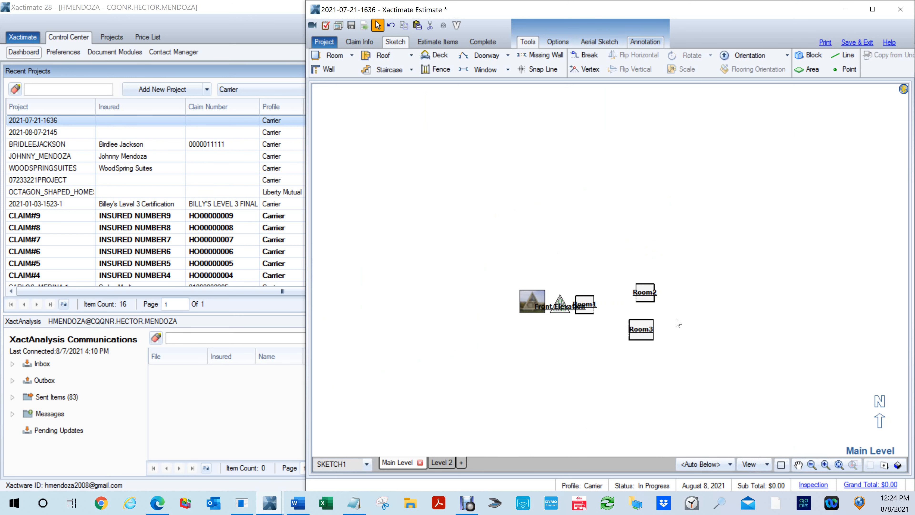
click(898, 10)
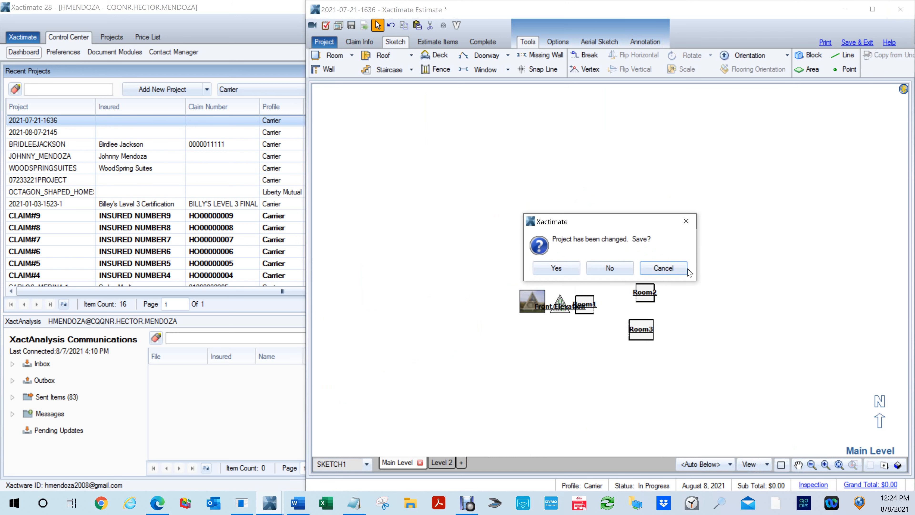
click(614, 271)
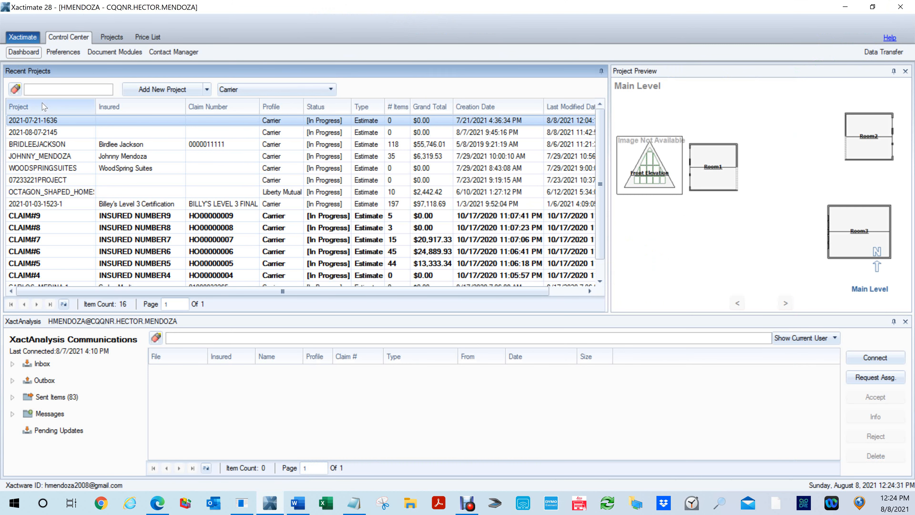
double_click(45, 134)
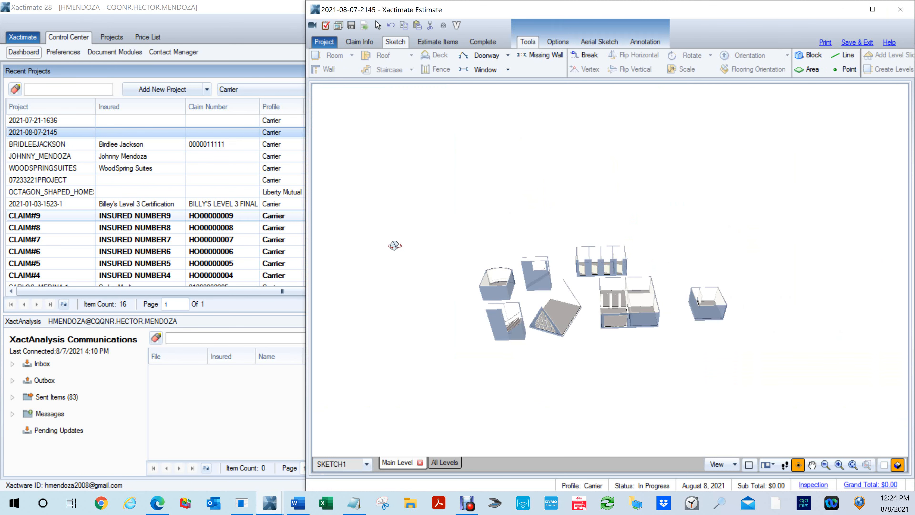
- Examine the row of four stall rooms, Room5 to Room7, in the 3D view, checking their doors, dividers and floor gaps
scroll(670, 258, up, 5)
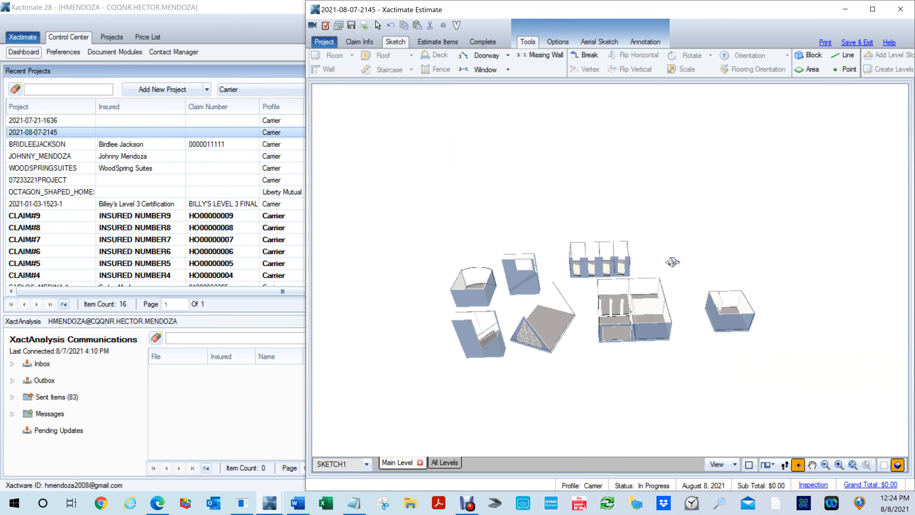
mouse_move(670, 258)
mouse_down()
mouse_move(604, 264)
mouse_move(623, 300)
mouse_move(517, 300)
mouse_move(511, 278)
mouse_move(459, 239)
mouse_move(453, 189)
mouse_move(400, 226)
mouse_move(489, 265)
mouse_move(431, 173)
mouse_up()
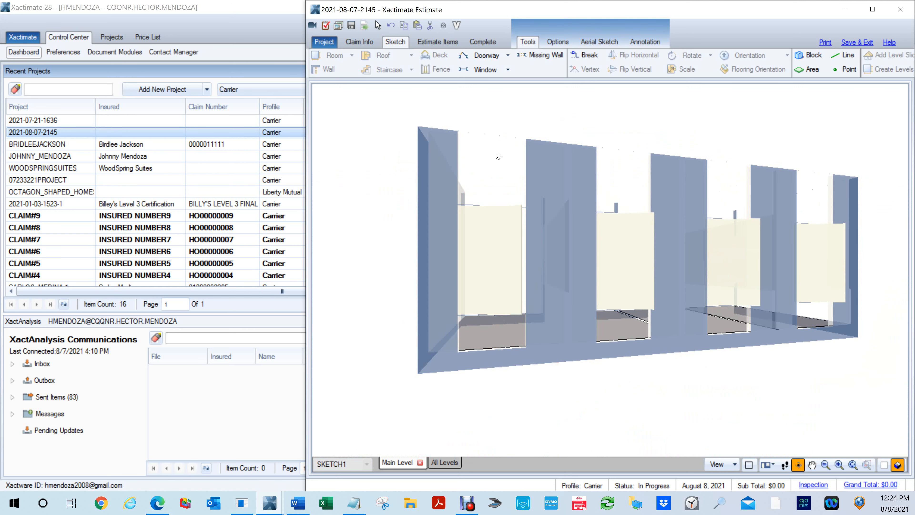
mouse_move(509, 263)
mouse_down()
mouse_move(537, 299)
mouse_move(555, 352)
mouse_move(534, 350)
mouse_move(544, 293)
mouse_up()
scroll(541, 291, up, 5)
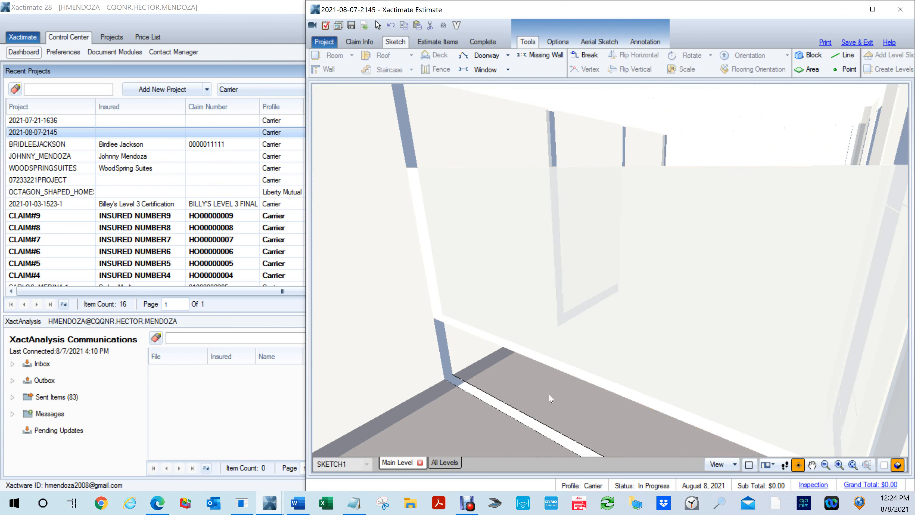
scroll(606, 271, down, 3)
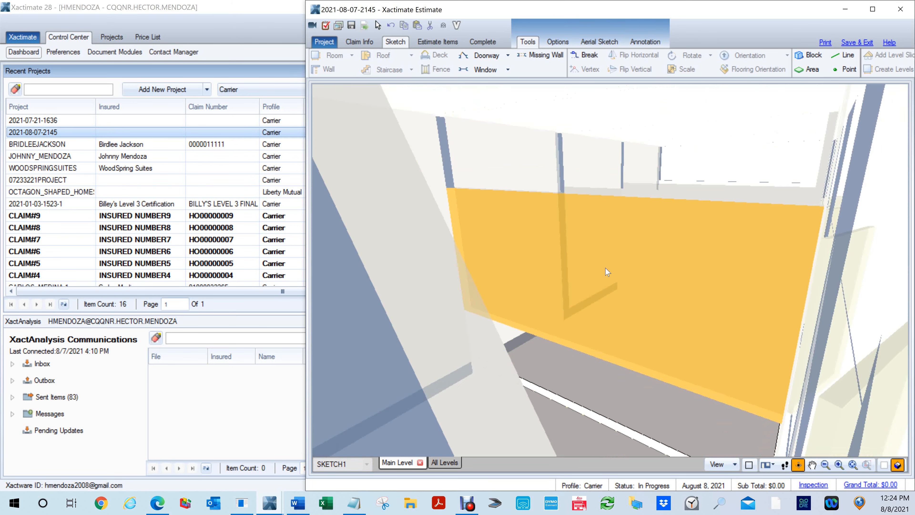
mouse_move(648, 317)
mouse_down()
mouse_move(555, 414)
mouse_move(451, 375)
mouse_move(440, 346)
mouse_move(465, 353)
mouse_up()
scroll(517, 303, down, 2)
mouse_move(517, 302)
mouse_down()
mouse_move(556, 306)
mouse_move(610, 288)
mouse_move(630, 306)
mouse_up()
drag(751, 229, 634, 179)
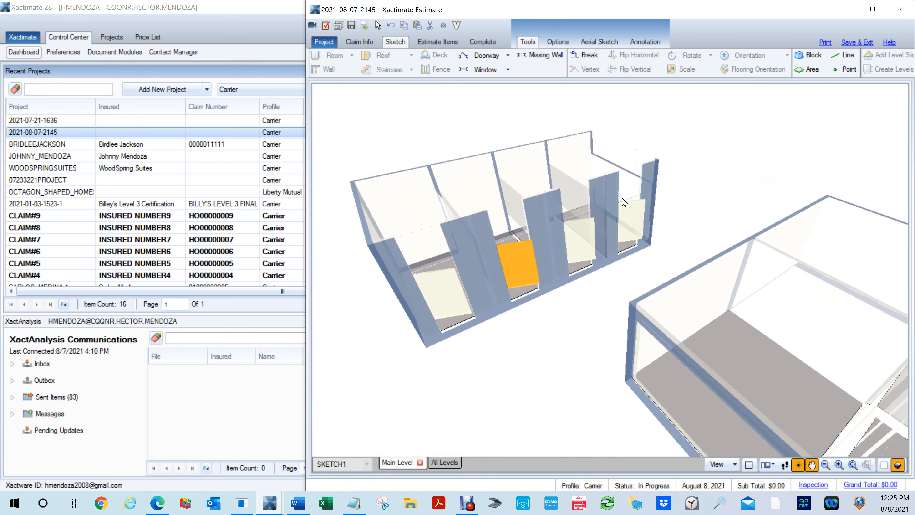
scroll(601, 241, up, 4)
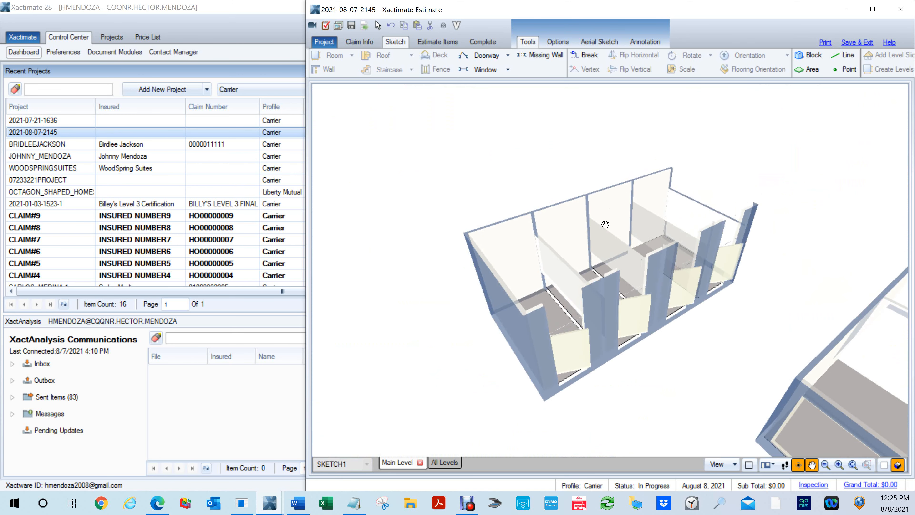
scroll(602, 241, down, 4)
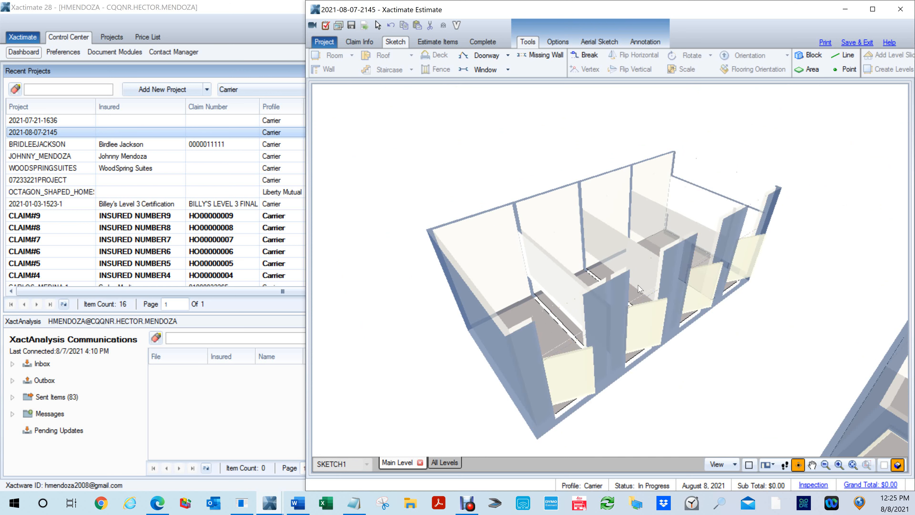
scroll(682, 316, down, 2)
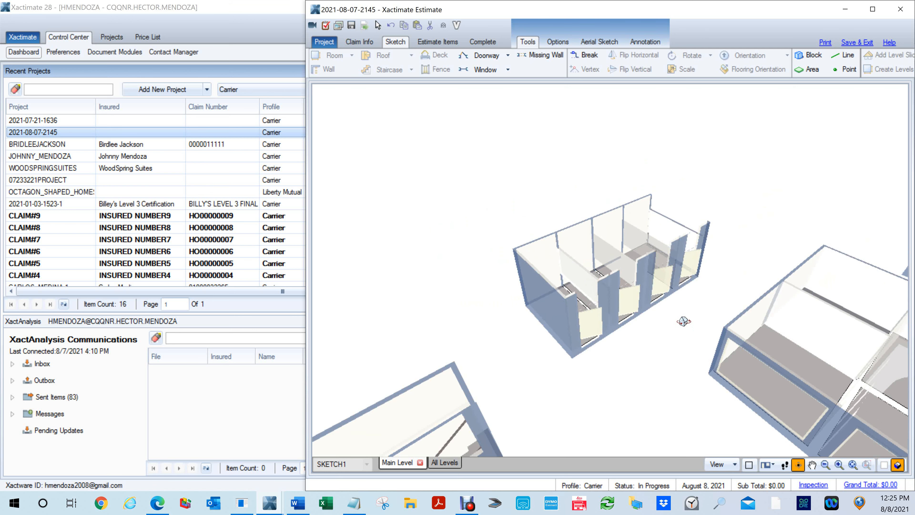
- Examine the partial divider in Room2 in the plan and in the 3D view, and return to the plan
key(F8)
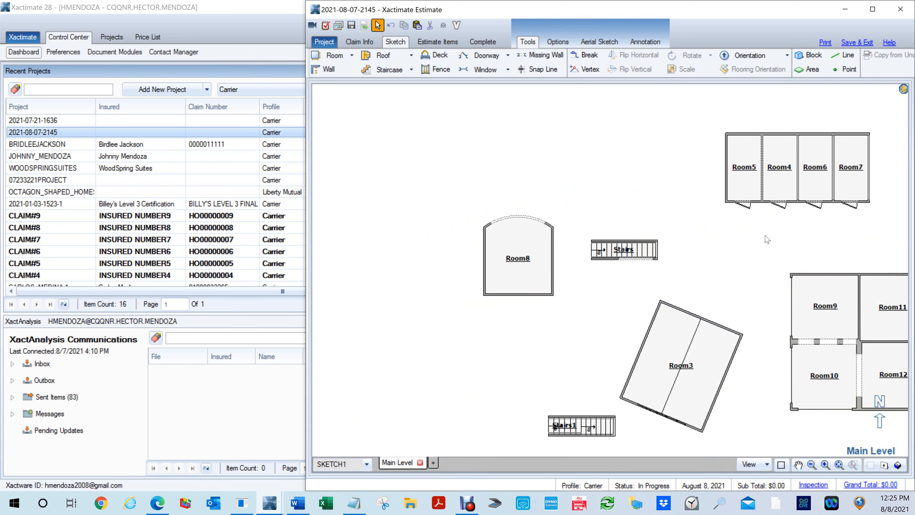
drag(779, 209, 510, 179)
key(Escape)
drag(853, 333, 734, 275)
scroll(727, 281, up, 7)
drag(590, 235, 646, 295)
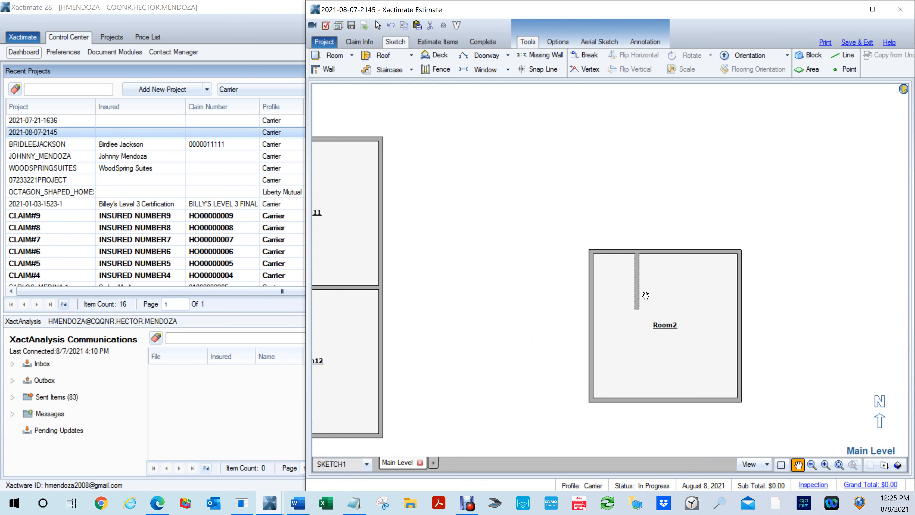
key(Escape)
key(F8)
drag(676, 327, 603, 180)
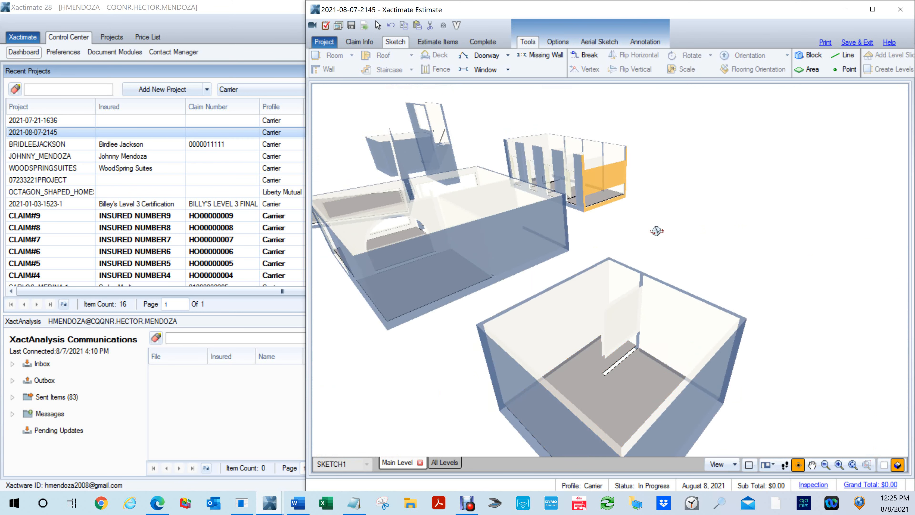
scroll(682, 327, up, 1)
scroll(680, 325, up, 2)
drag(659, 366, 611, 297)
key(F8)
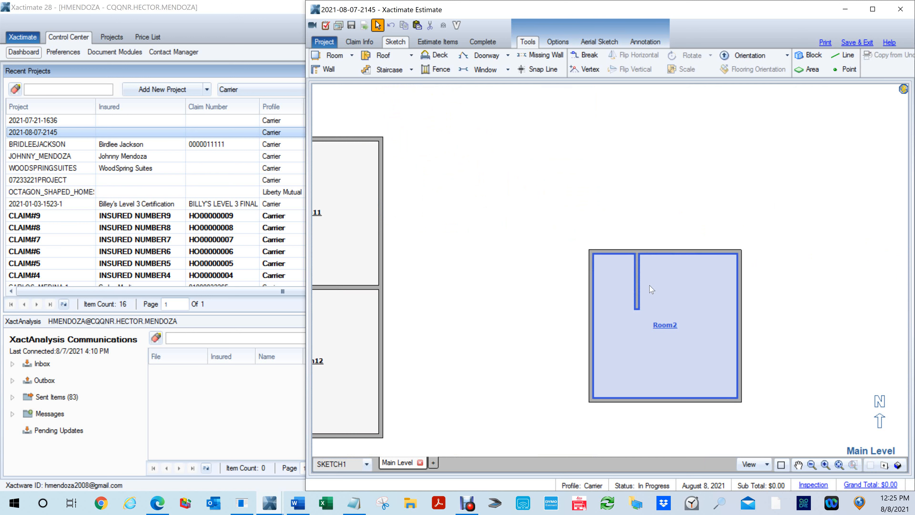
- Delete the partial divider running south from Room2's north wall
click(639, 289)
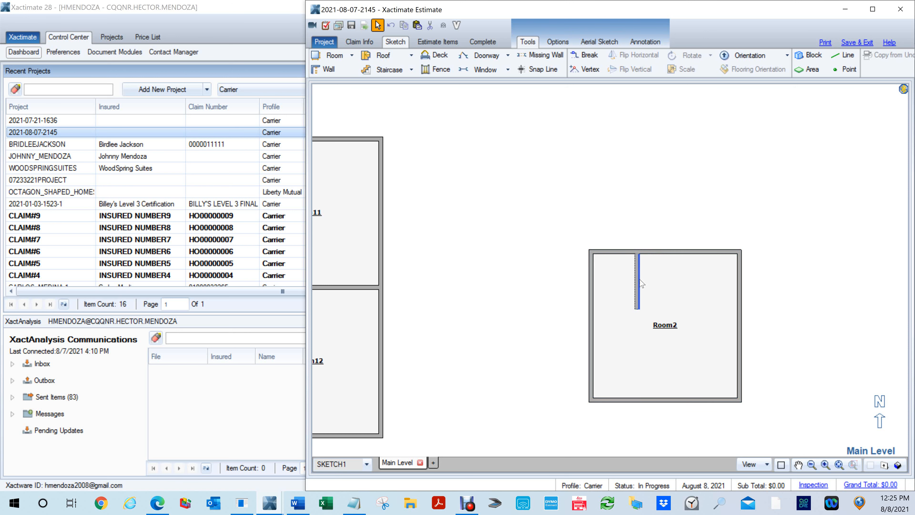
key(Delete)
click(637, 285)
key(Delete)
click(636, 283)
mouse_move(667, 306)
mouse_down()
mouse_move(533, 212)
mouse_move(576, 162)
mouse_move(659, 251)
mouse_up()
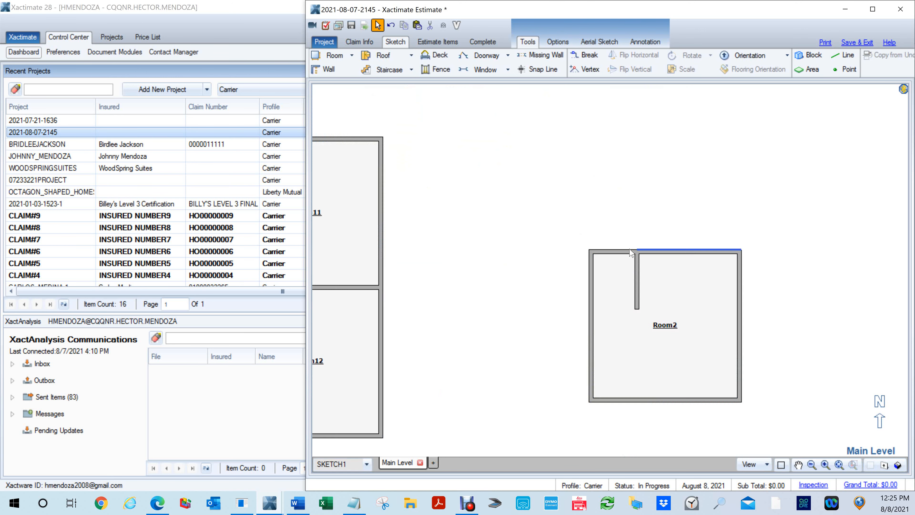
click(640, 296)
key(Delete)
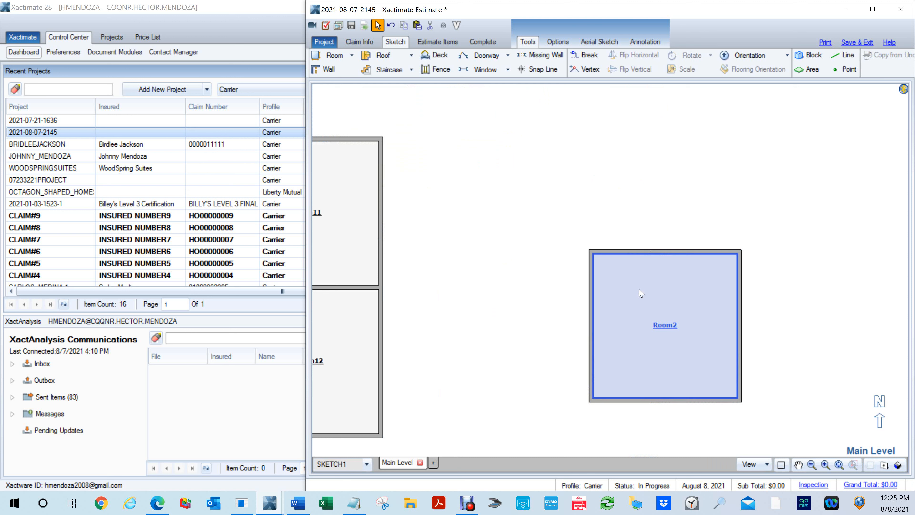
- Try a short wall stub running south from near the middle of Room2's north wall, and delete it
key(w)
drag(649, 253, 652, 313)
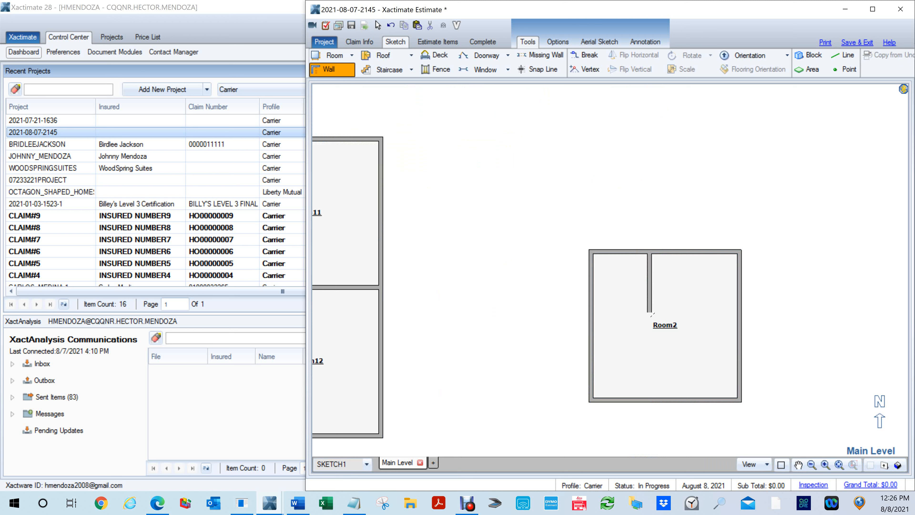
key(Escape)
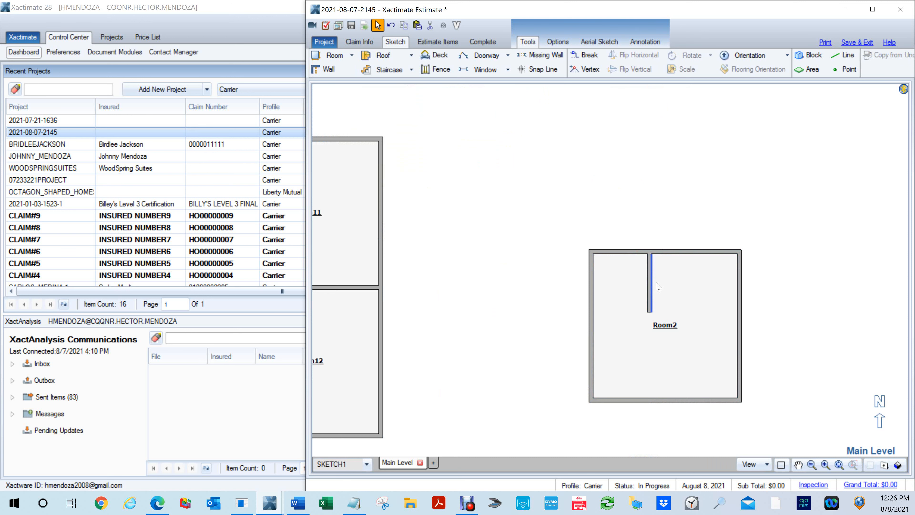
scroll(658, 287, up, 2)
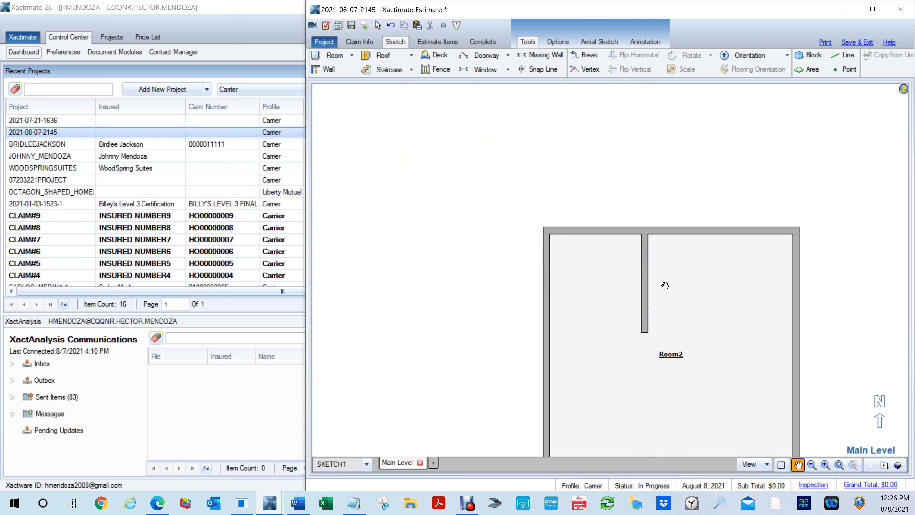
key(Escape)
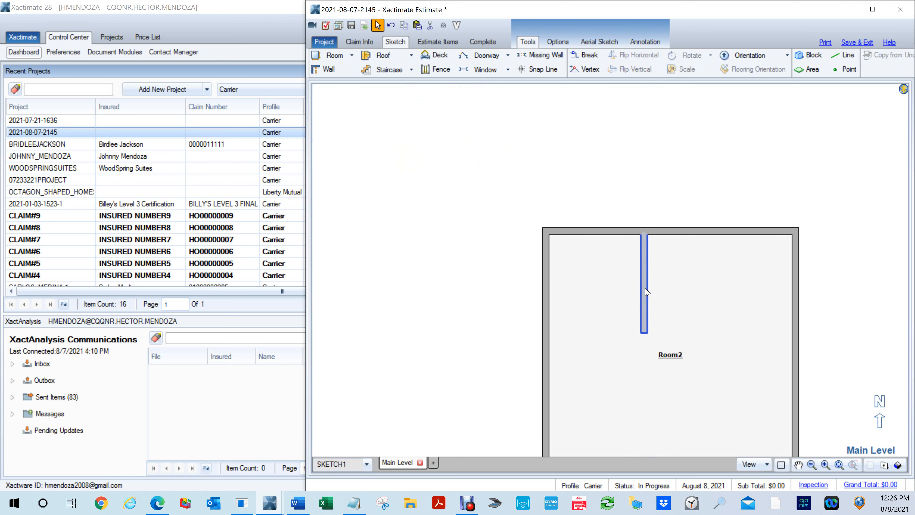
key(Delete)
key(b)
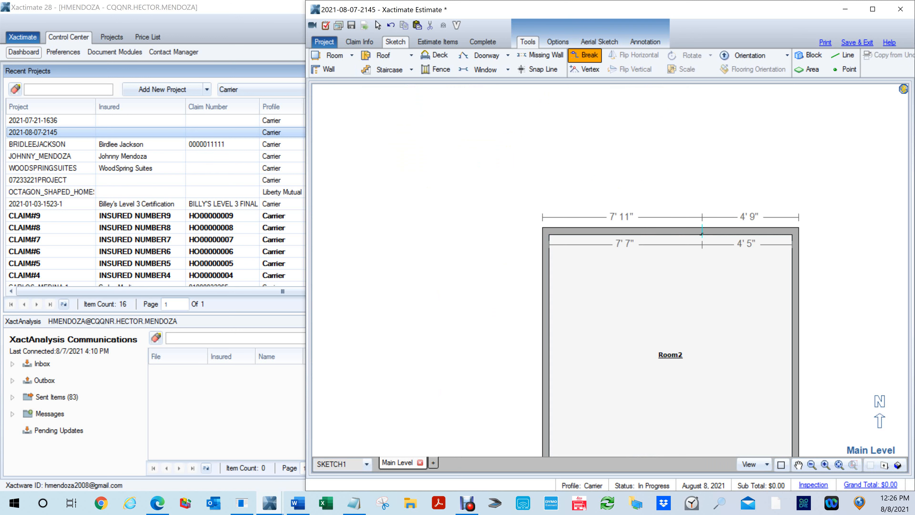
click(687, 230)
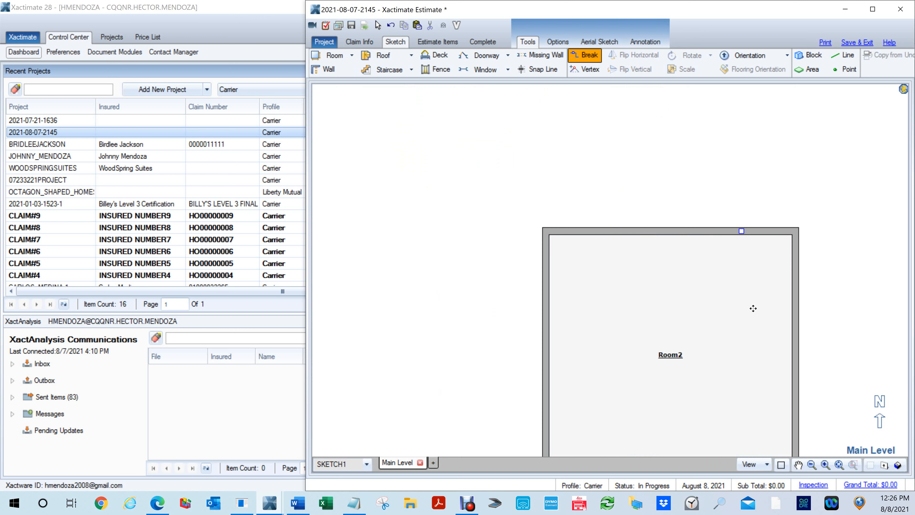
key(Escape)
key(b)
click(674, 235)
key(Escape)
- Use Break to divide off a room about 6' 4" by 4' 5" in Room2's northeast corner
key(b)
click(661, 231)
drag(729, 232, 741, 334)
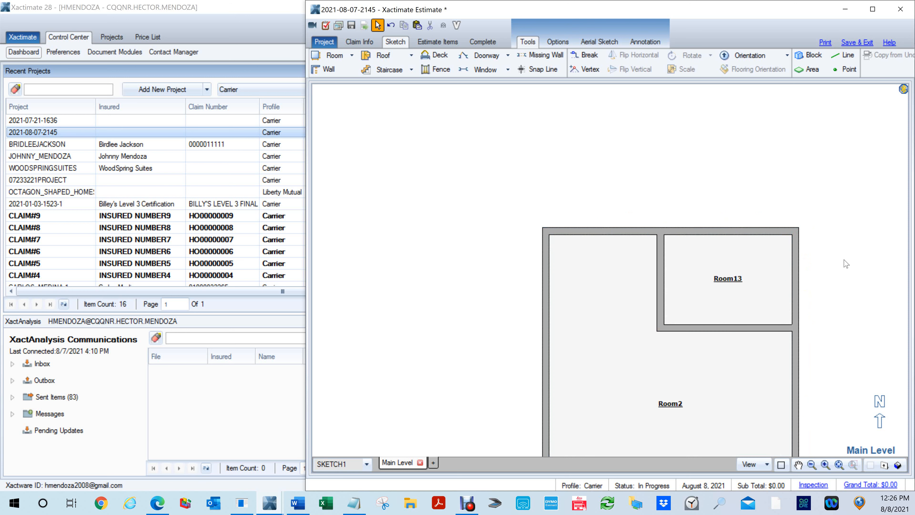
- Turn the two inner walls between Room13 and Room2 into missing walls along their full length
click(801, 291)
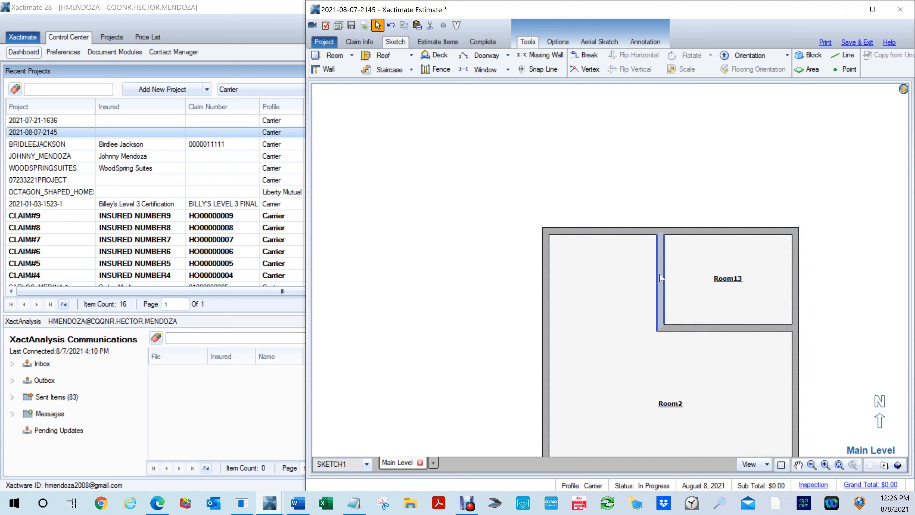
click(726, 328)
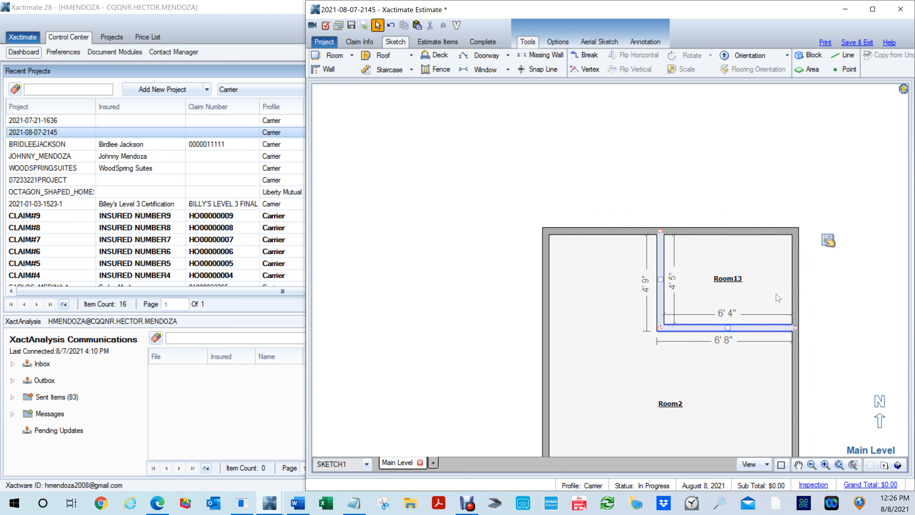
click(722, 164)
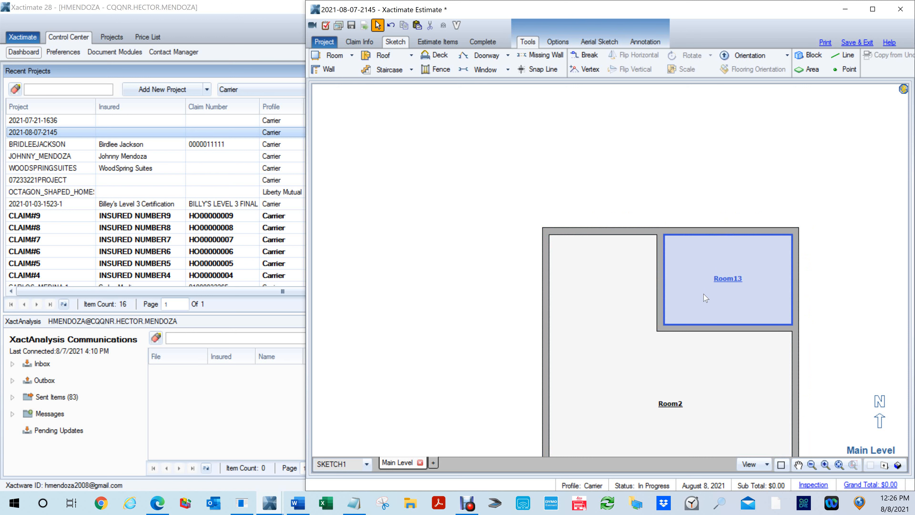
key(m)
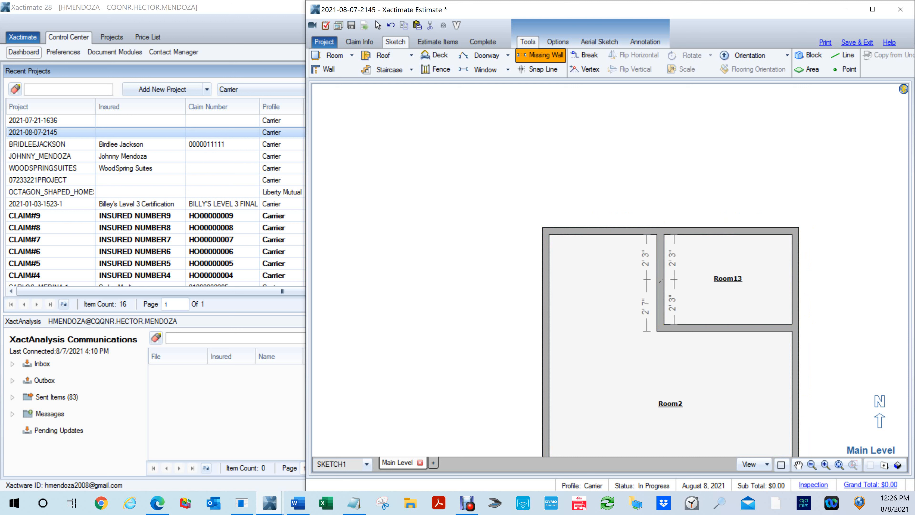
click(663, 282)
click(728, 327)
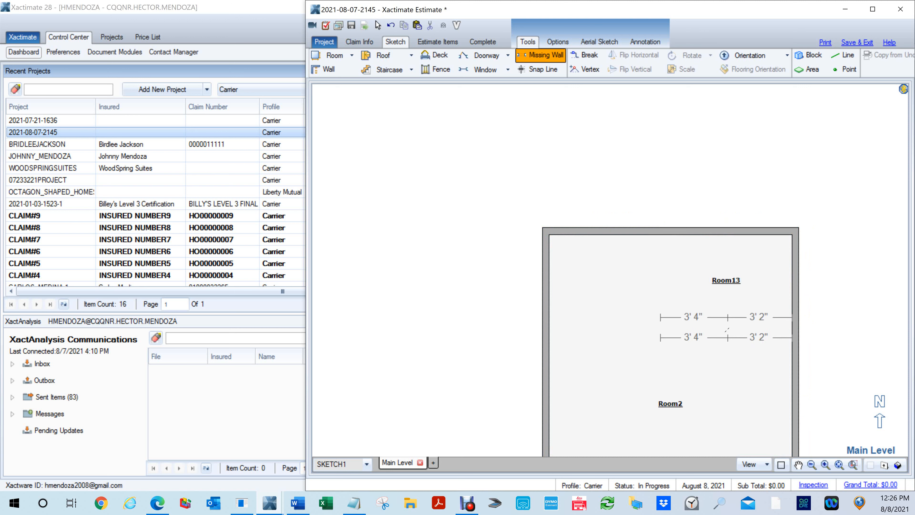
key(Escape)
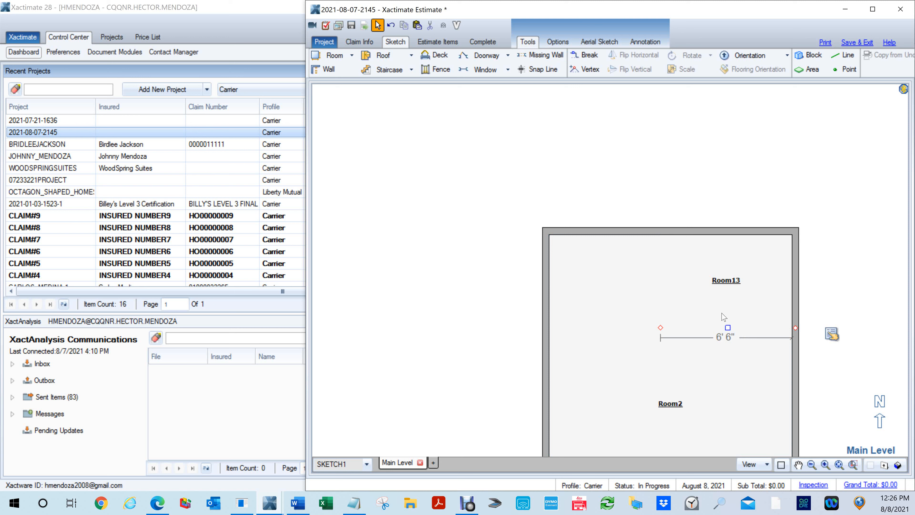
- Set the opening base height of both missing walls between Room13 and Room2 to 4'
click(659, 278)
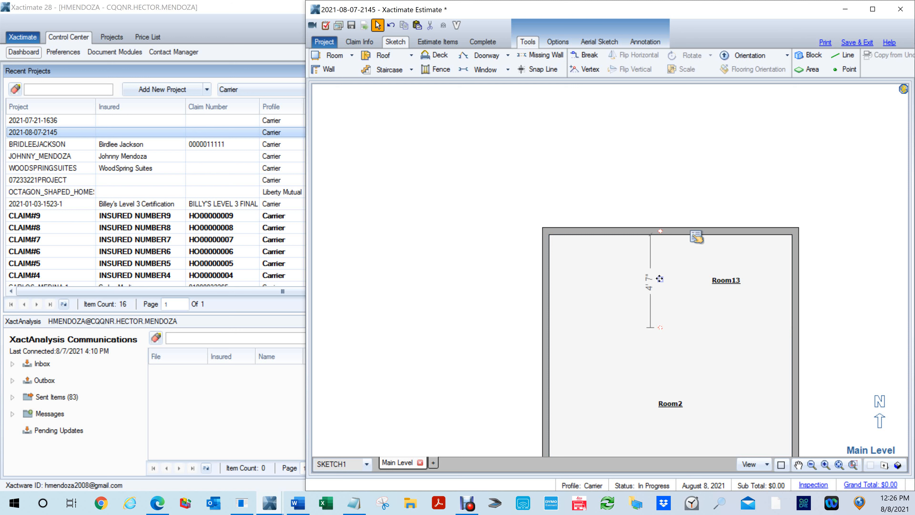
ctrl+click(700, 328)
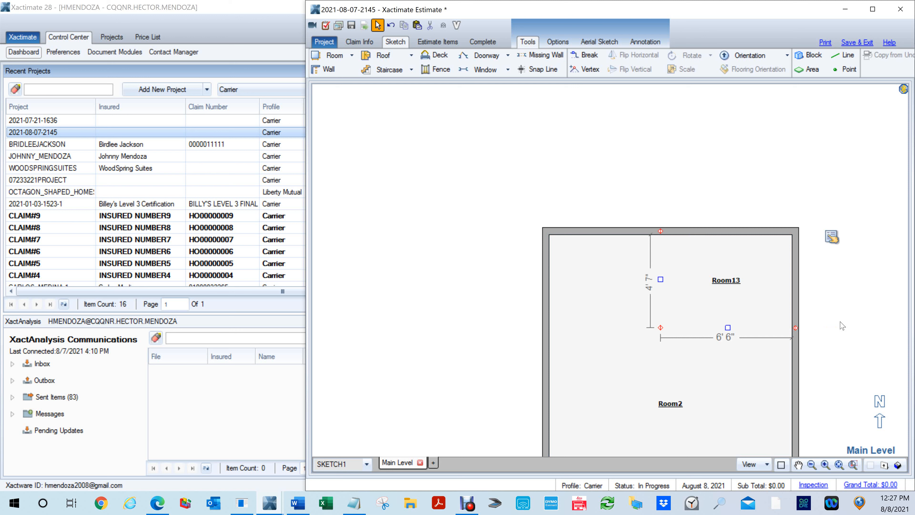
click(844, 249)
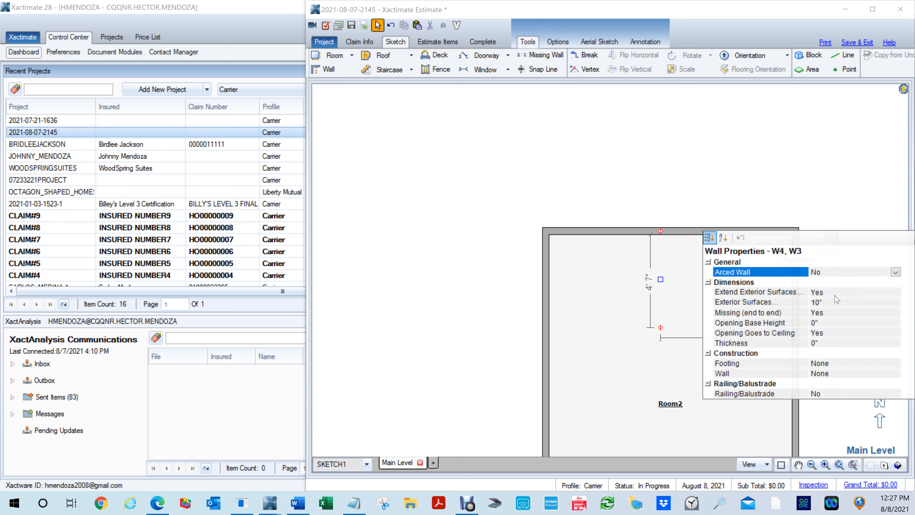
click(825, 305)
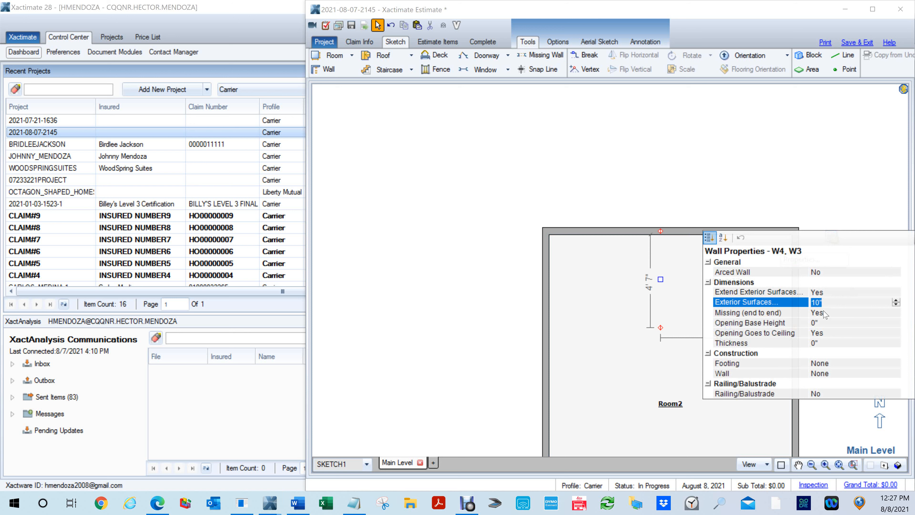
key(Down)
key(Down)
key(Down)
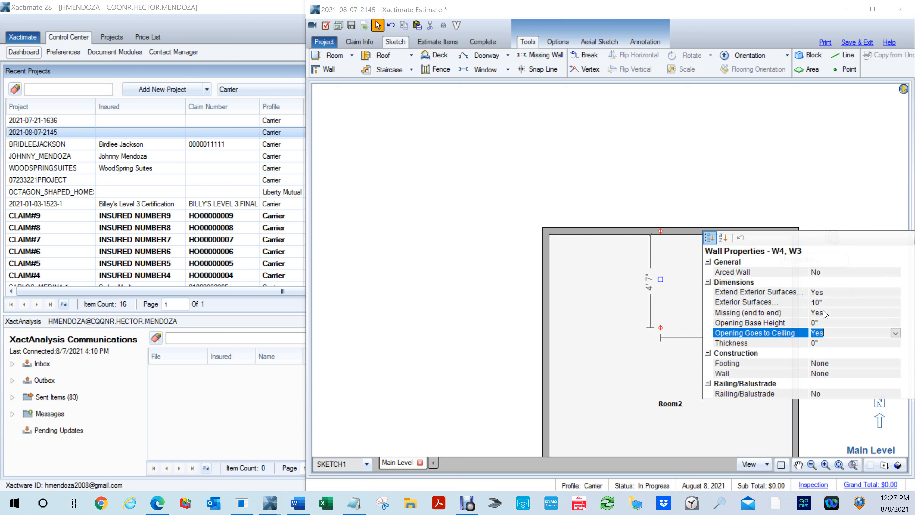
key(Down)
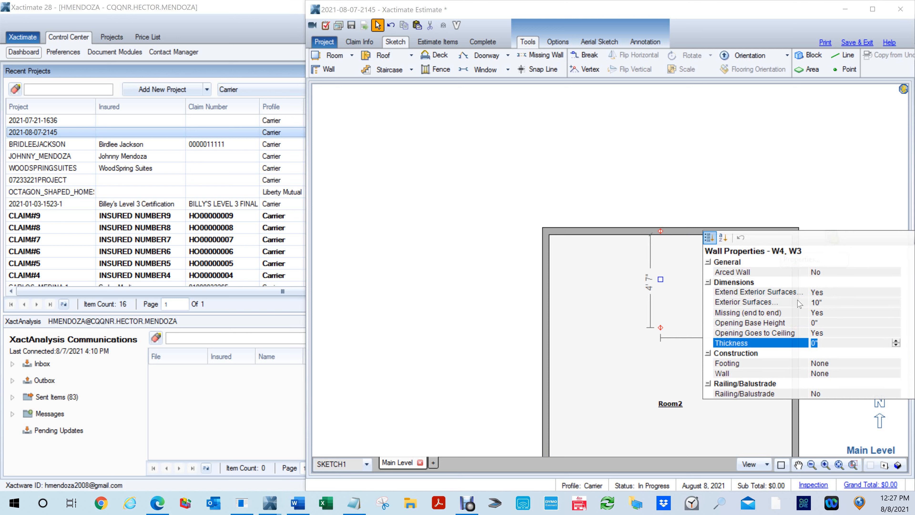
click(815, 322)
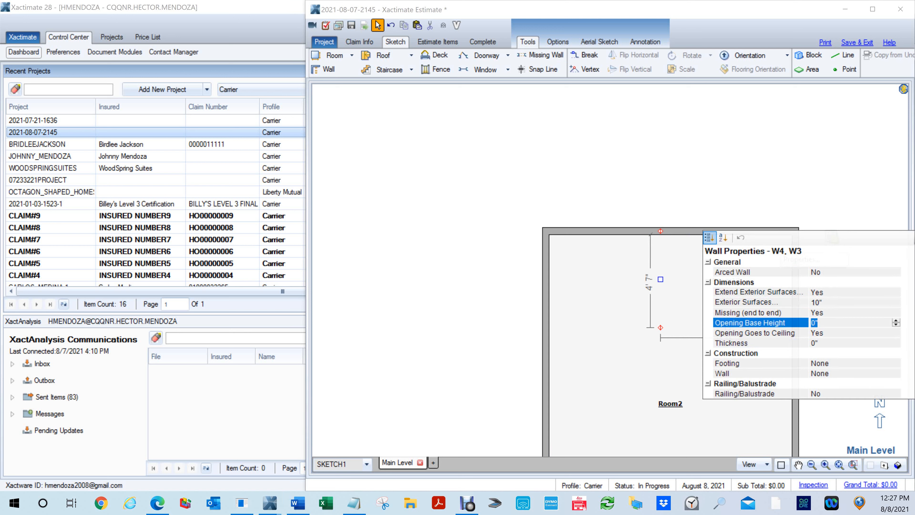
text(4')
key(Return)
- Set the thickness of the two missing walls to 4" and close their properties
click(821, 346)
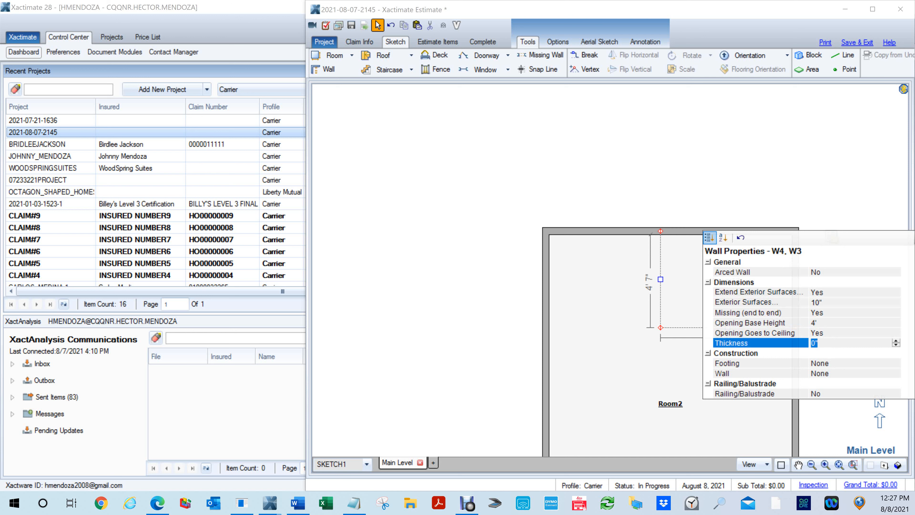
text(4)
key(Return)
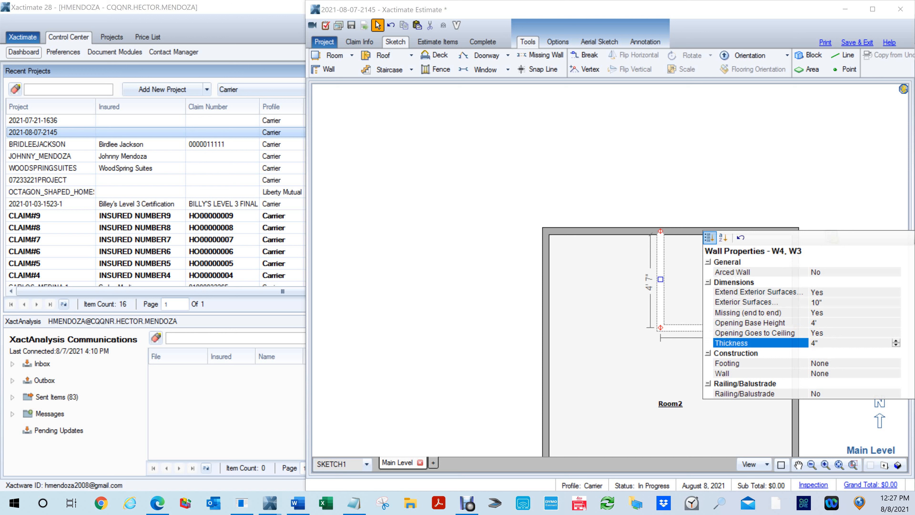
click(664, 360)
click(635, 357)
- Examine the low divider walls around Room13 in the 3D view, and return to the plan view
key(F8)
drag(692, 375, 661, 184)
click(740, 438)
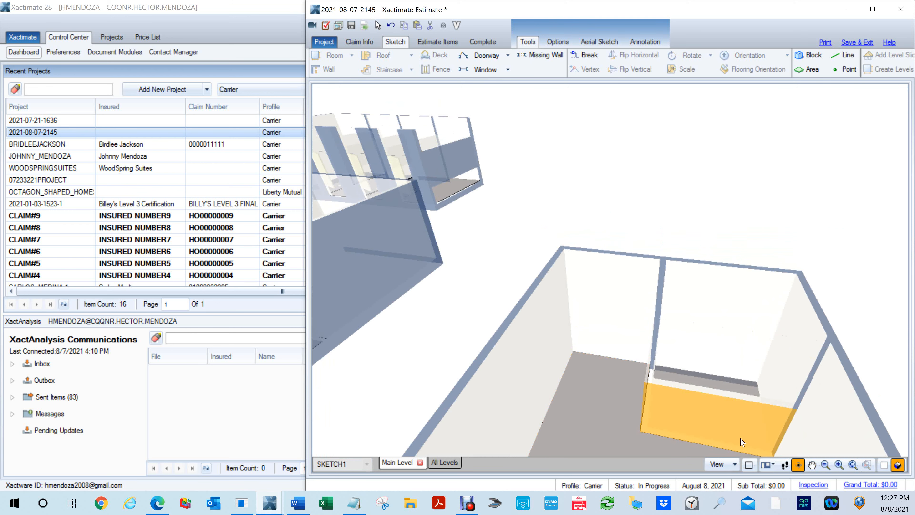
click(719, 417)
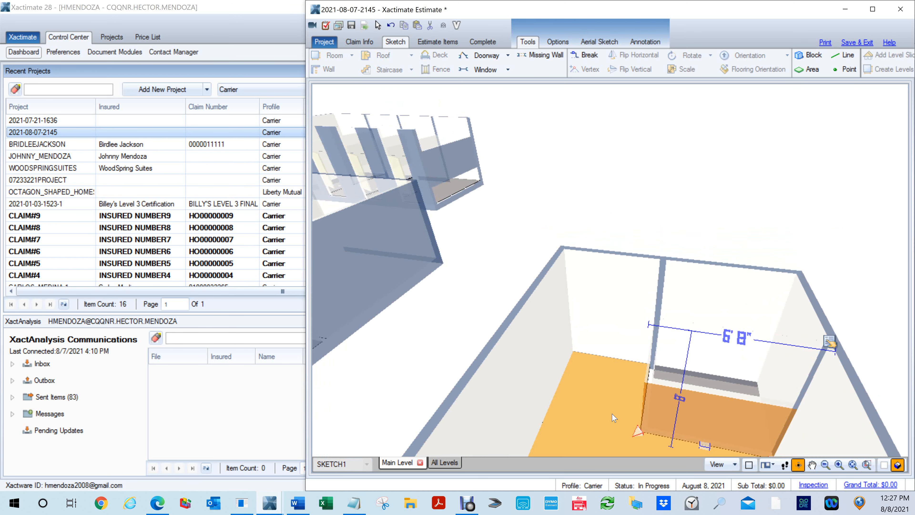
drag(613, 417, 662, 367)
click(655, 362)
drag(809, 442, 705, 380)
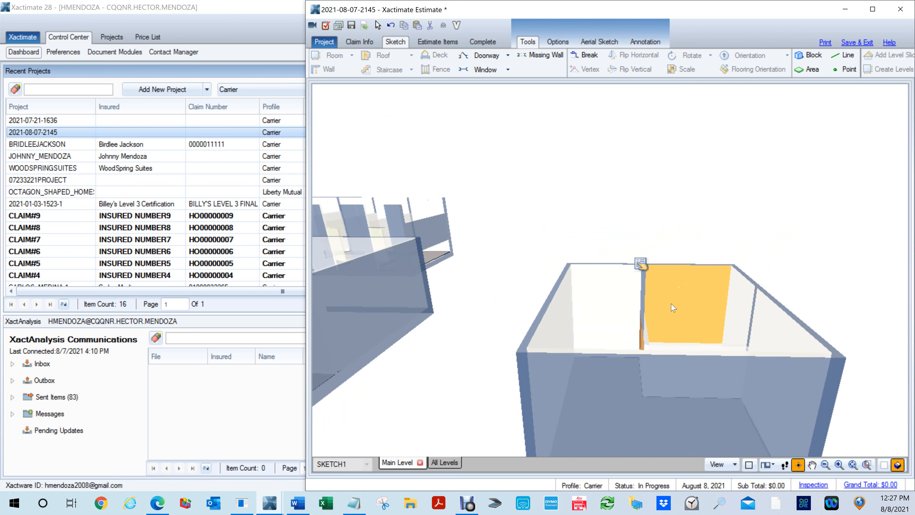
mouse_move(736, 322)
mouse_down()
mouse_move(697, 324)
mouse_move(679, 261)
mouse_up()
mouse_move(635, 288)
mouse_down()
mouse_move(653, 324)
mouse_move(634, 388)
mouse_up()
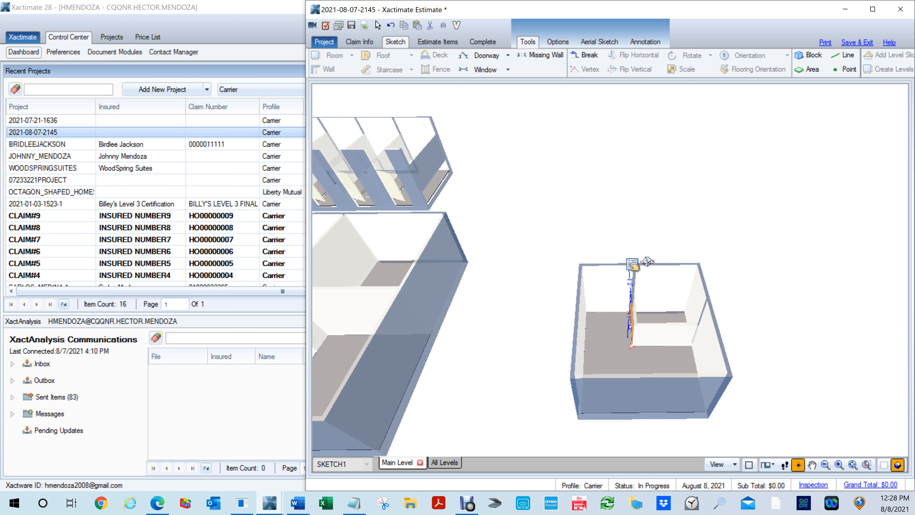
key(F8)
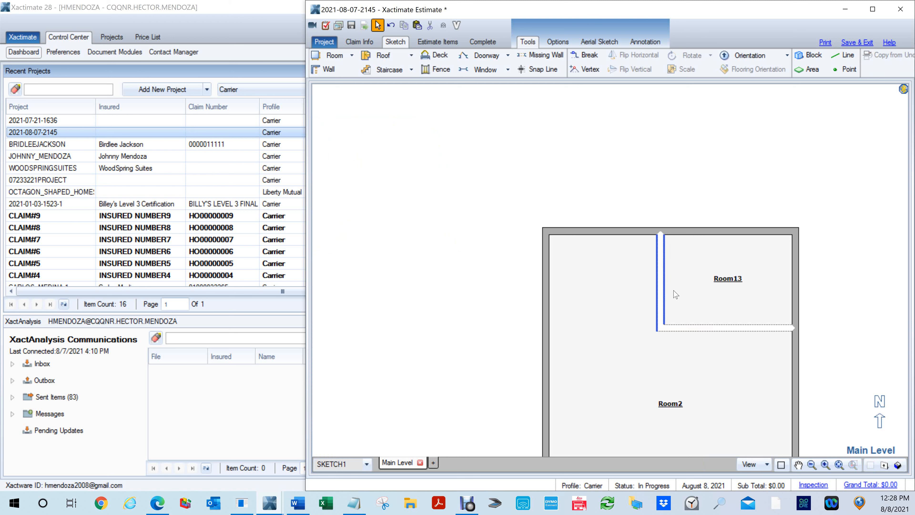
- For both missing walls around Room13, set Opening Base Height to 0" and Opening Goes to Ceiling to No
click(662, 289)
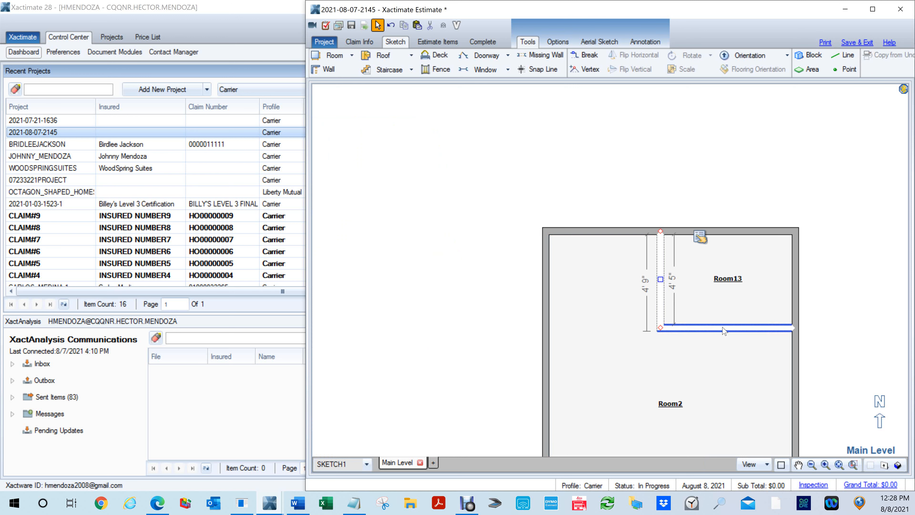
click(811, 260)
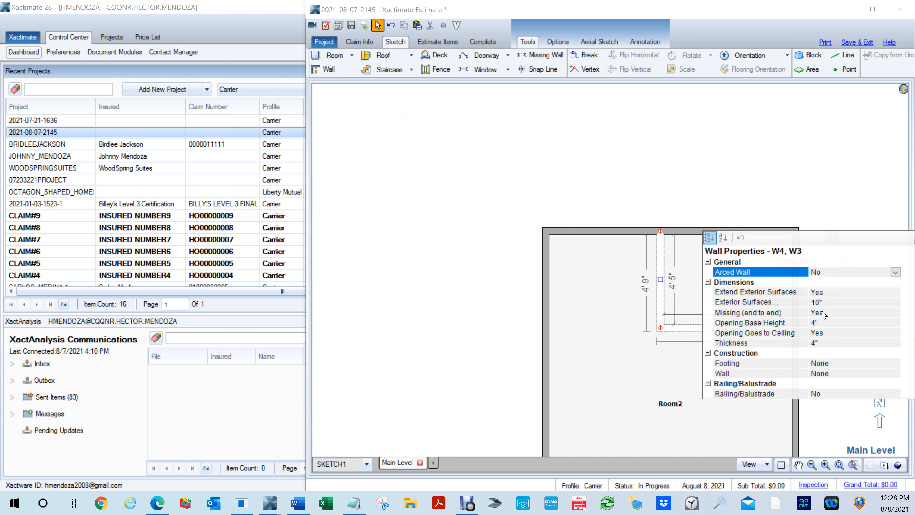
click(817, 323)
text(0)
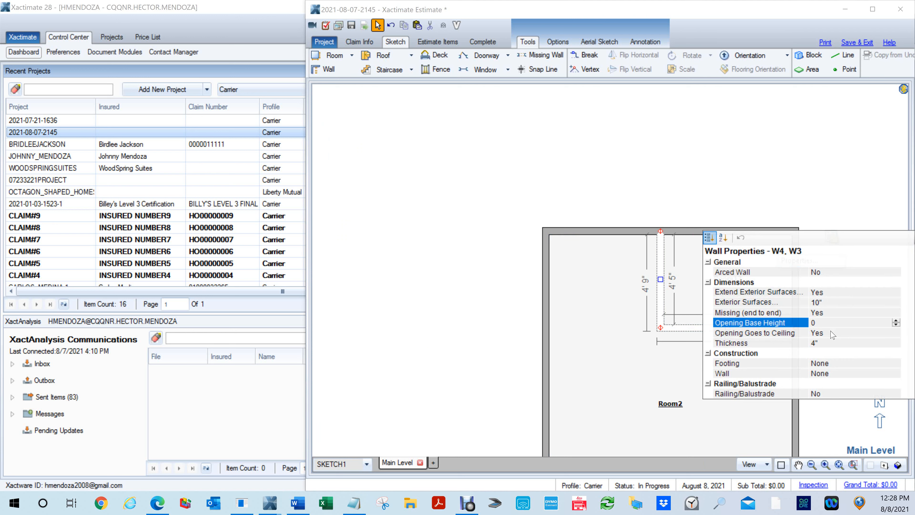
click(830, 333)
key(n)
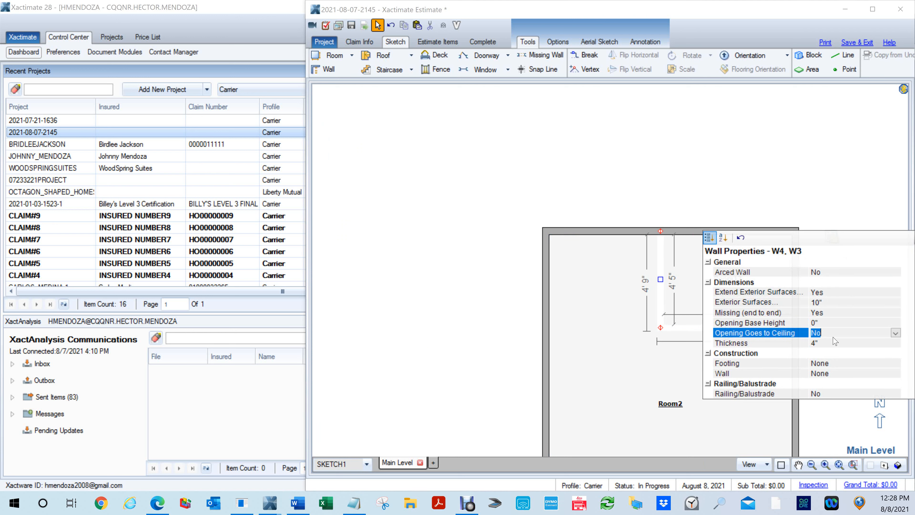
- Set the opening height of the two missing walls to 4' and close their properties
click(827, 345)
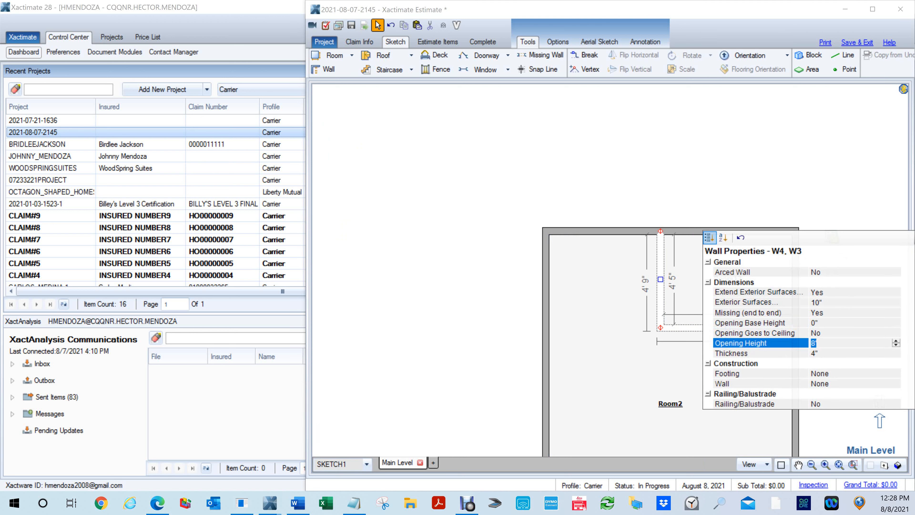
text(4)
click(834, 356)
click(655, 361)
- Inspect the raised stall partitions around Room13 in 3D, and return to the plan view
key(F9)
drag(723, 367, 714, 154)
click(720, 351)
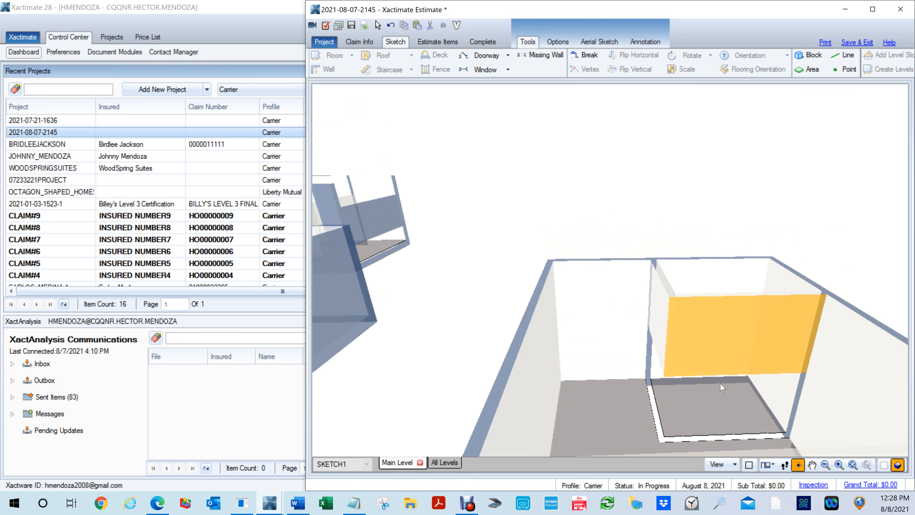
click(739, 322)
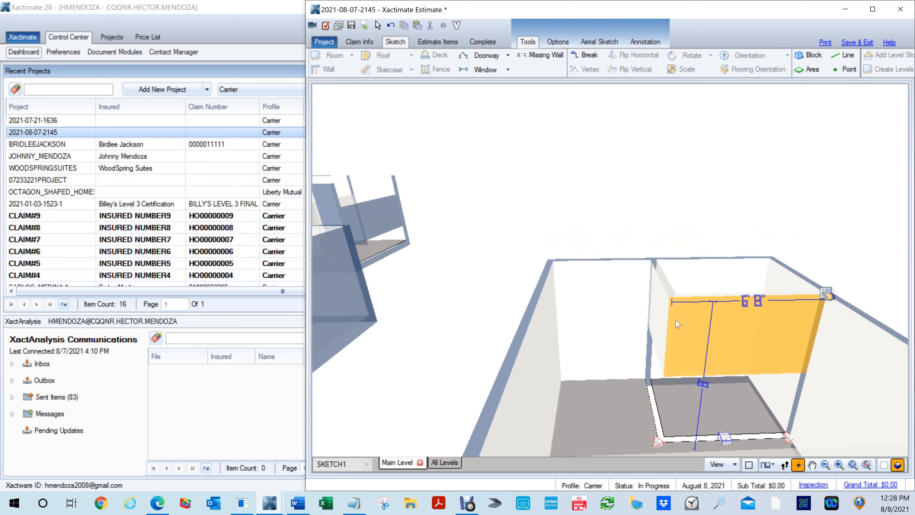
mouse_move(705, 408)
mouse_down()
mouse_move(714, 360)
mouse_move(709, 378)
mouse_up()
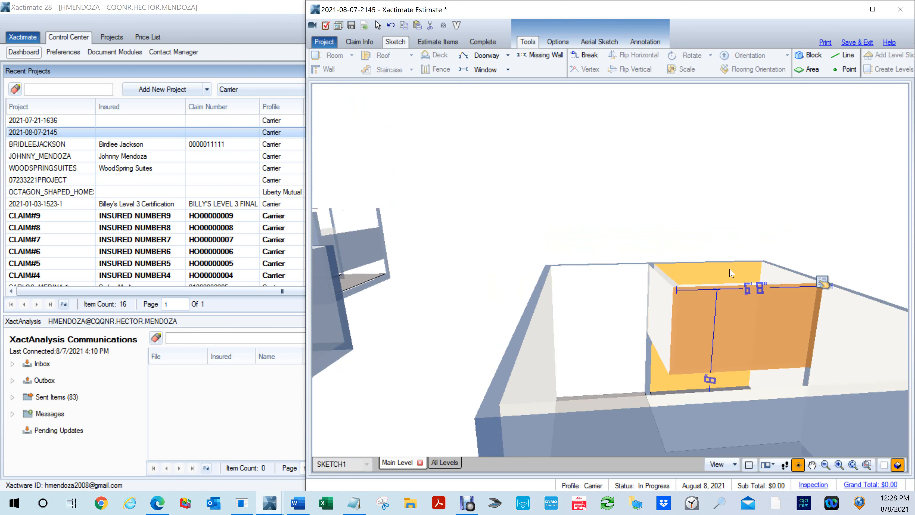
drag(728, 237, 729, 246)
key(F8)
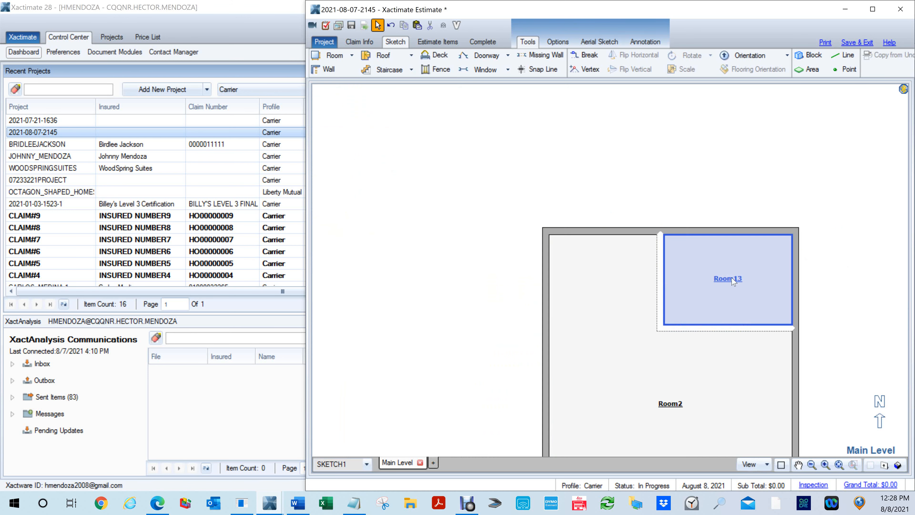
- Review the properties of Room13, its west missing wall, and Room2
click(727, 274)
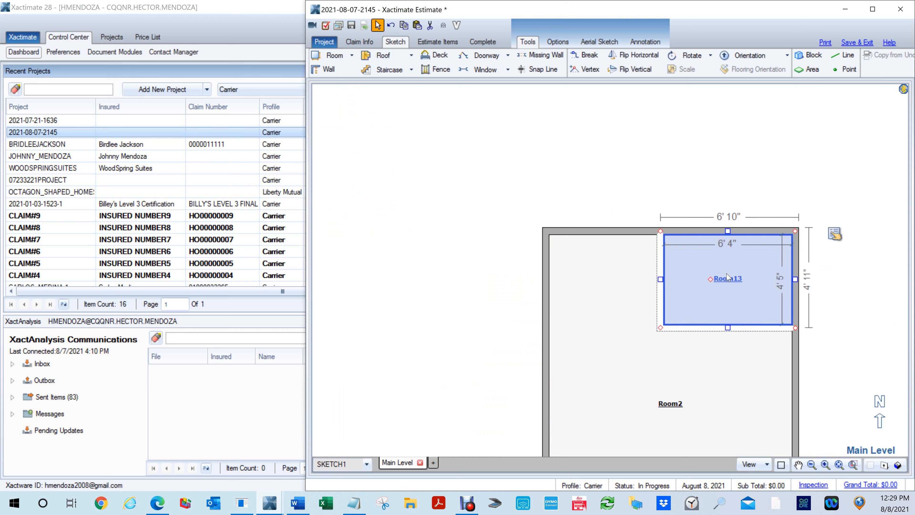
click(834, 236)
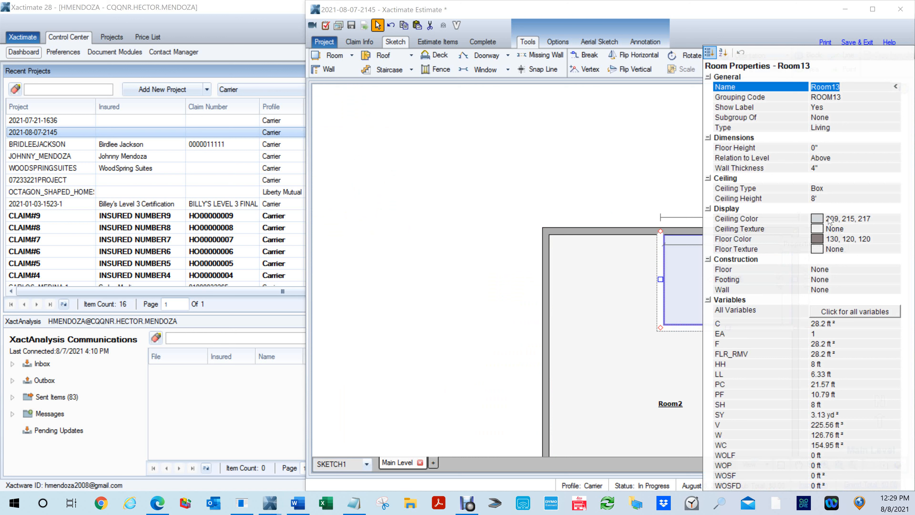
click(632, 241)
click(662, 262)
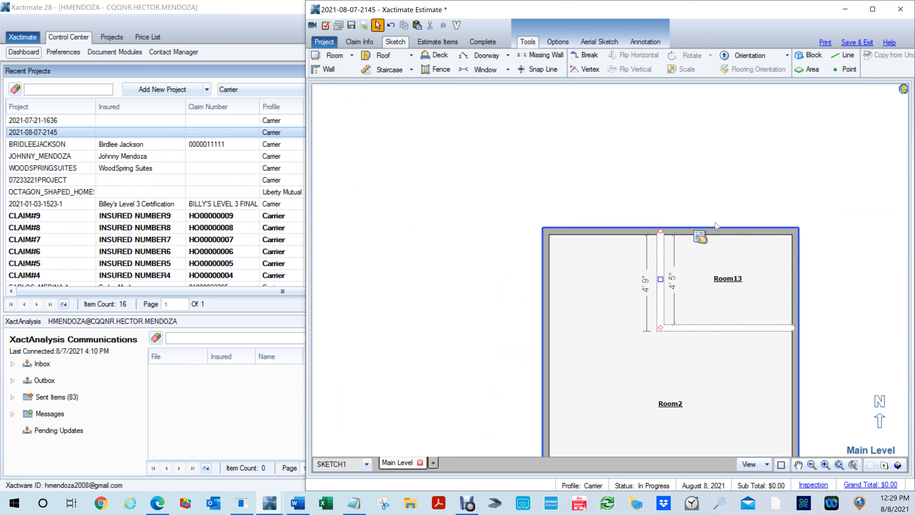
click(668, 246)
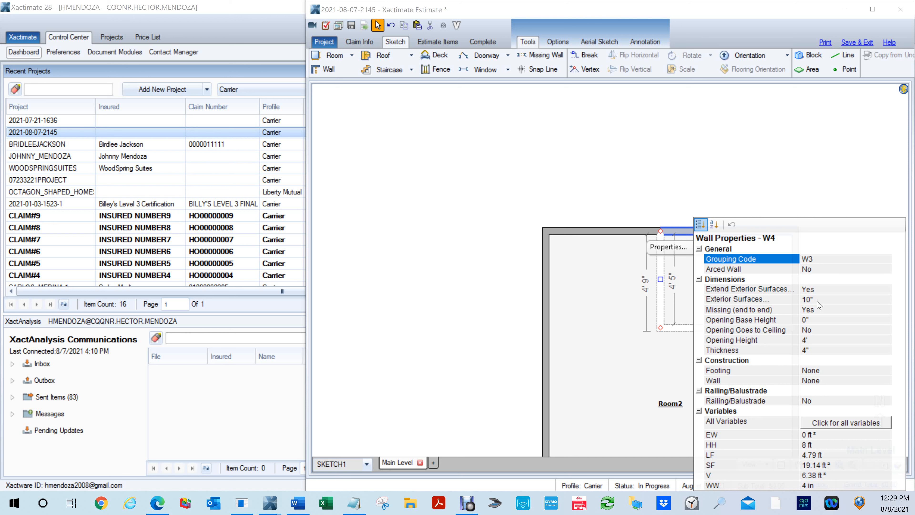
click(677, 200)
click(643, 262)
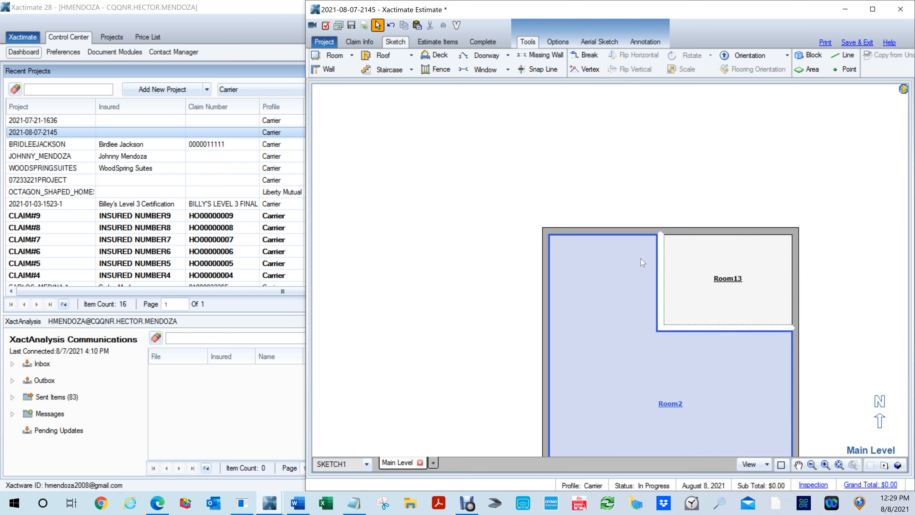
click(604, 232)
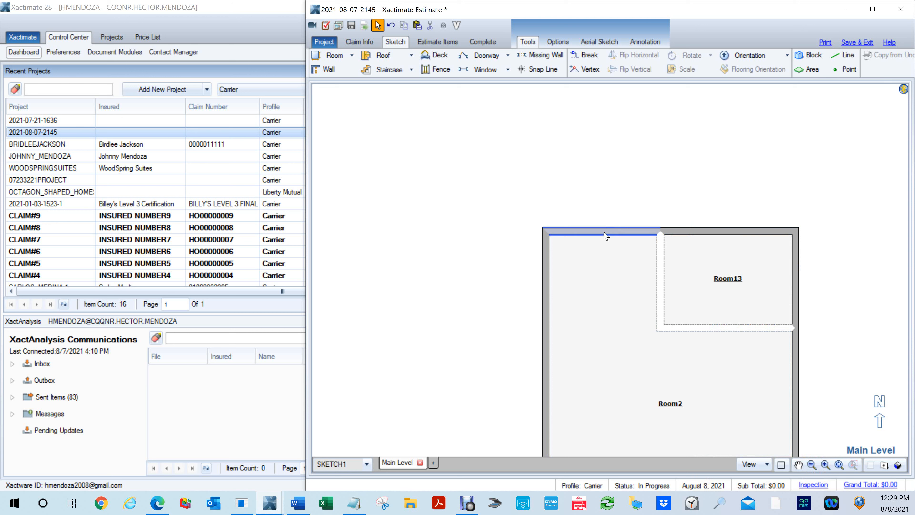
click(613, 326)
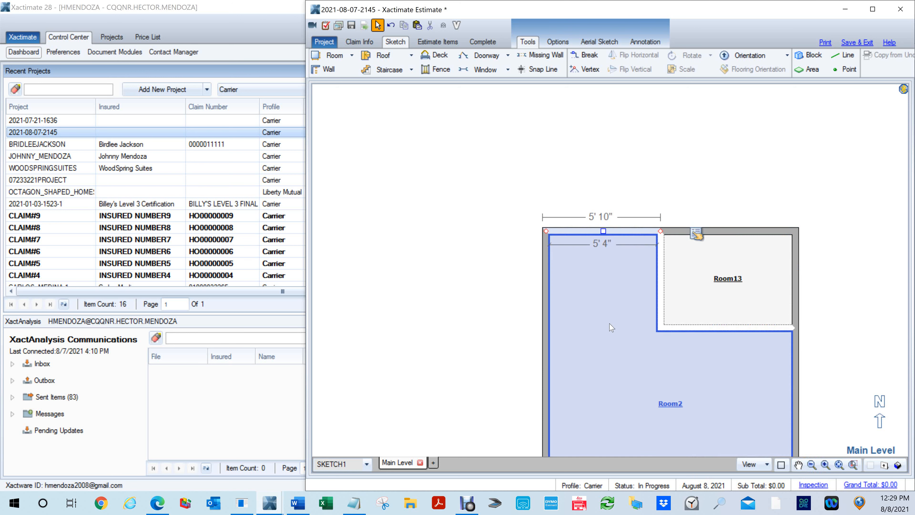
click(834, 234)
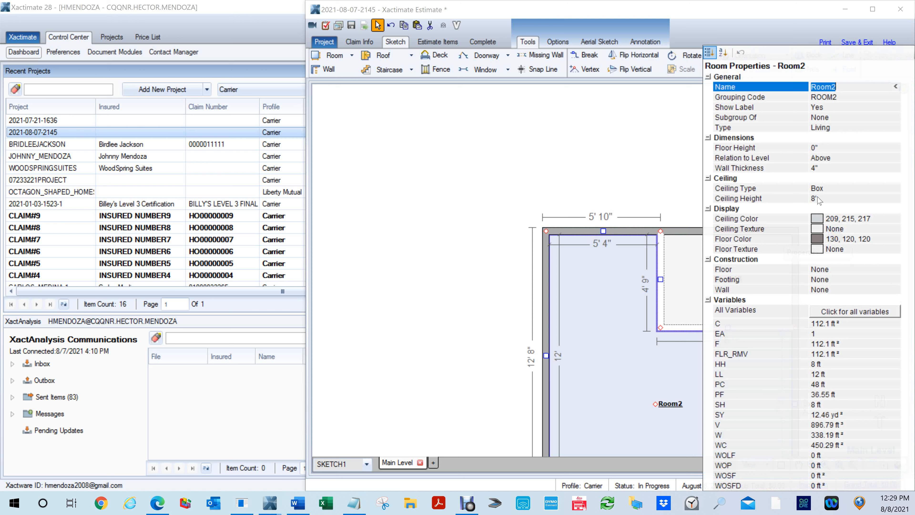
- Set the exterior surfaces extension of Room2's north wall segment west of Room13 to 24"
click(617, 234)
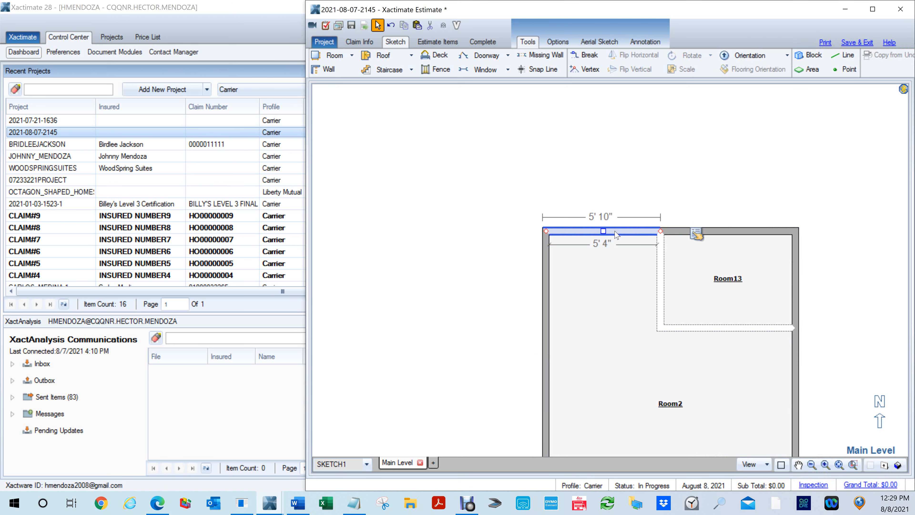
mouse_move(696, 235)
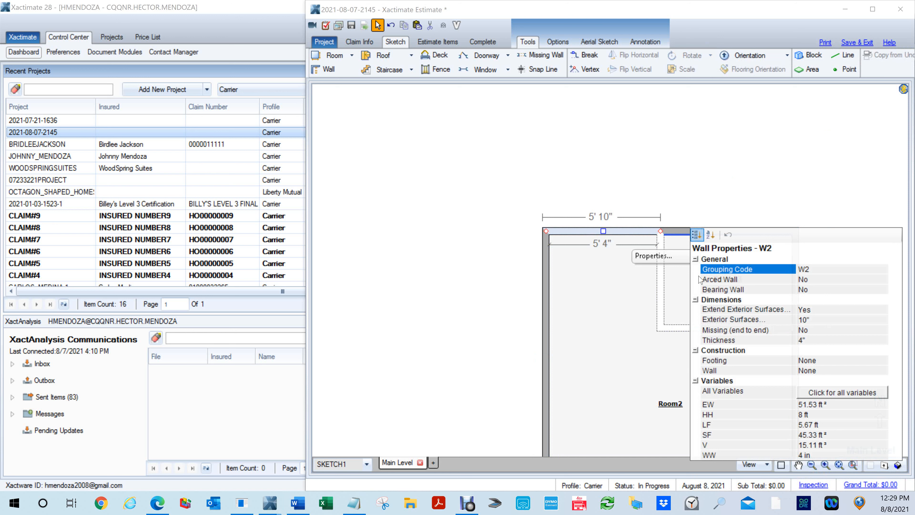
click(822, 321)
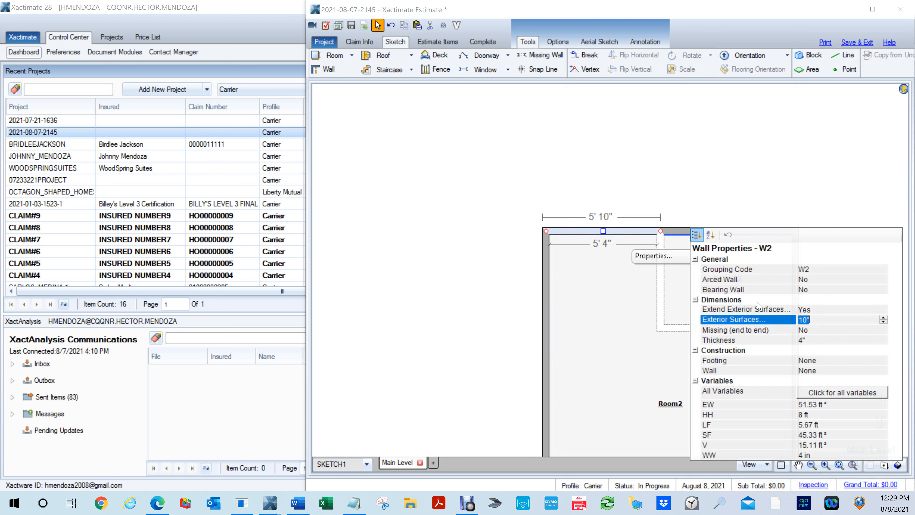
text(24)
key(Return)
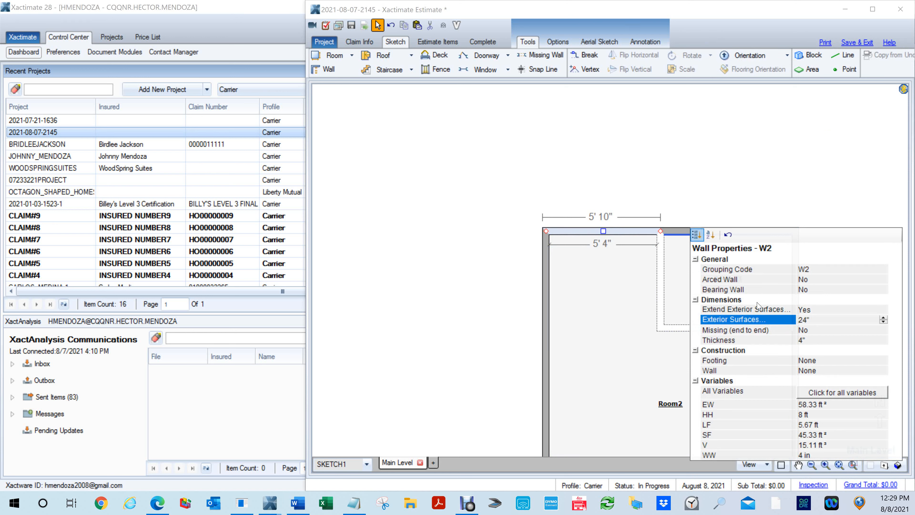
- Close the wall properties, inspect the 24" exterior surface extension of Room2 from the side and below in 3D, and return to the plan
click(649, 323)
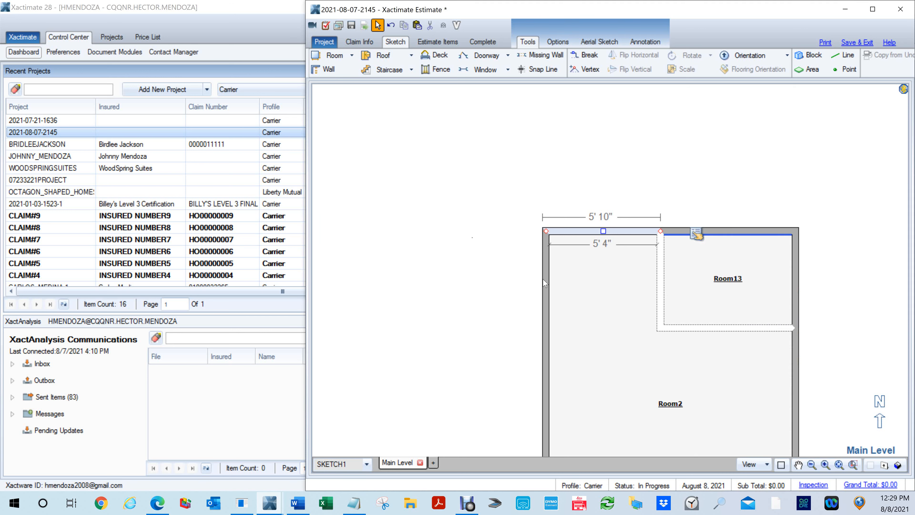
key(F8)
mouse_move(603, 322)
mouse_down()
mouse_move(644, 314)
mouse_move(729, 220)
mouse_move(731, 117)
mouse_up()
drag(673, 314, 623, 407)
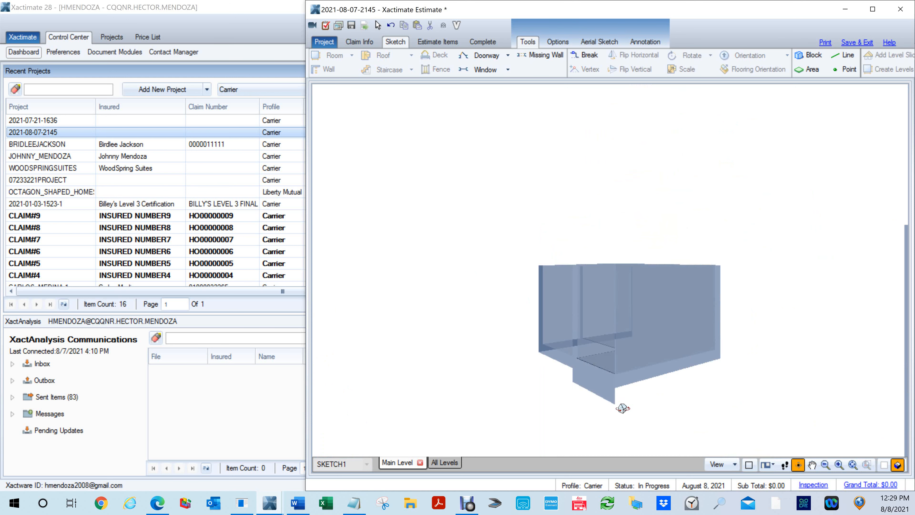
scroll(612, 406, up, 3)
drag(627, 398, 593, 288)
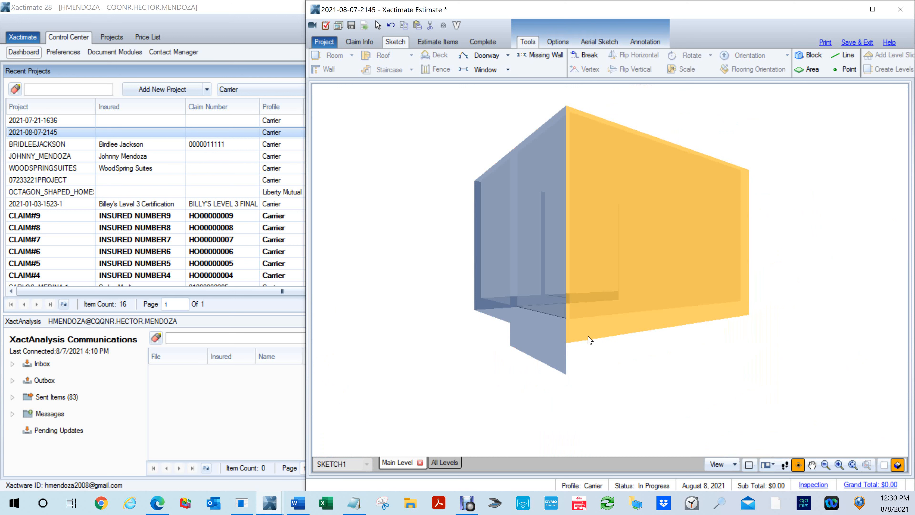
drag(657, 370, 575, 339)
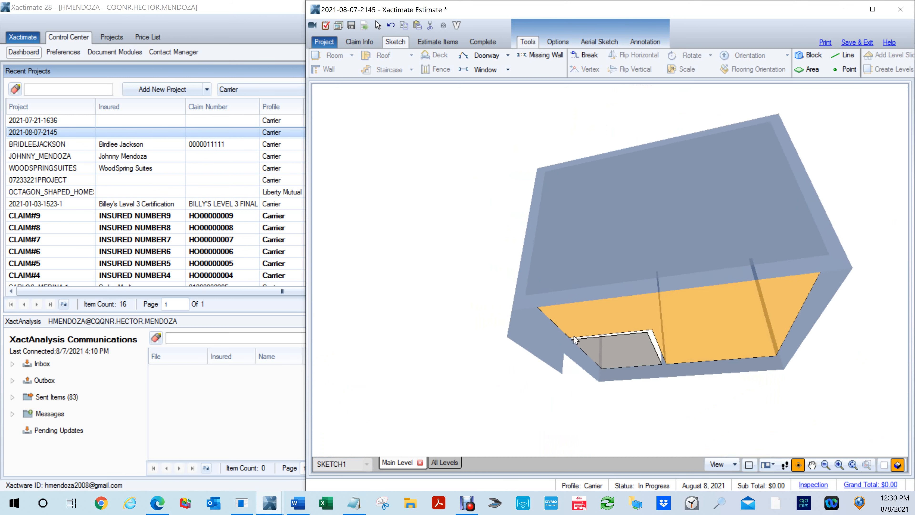
scroll(575, 339, up, 3)
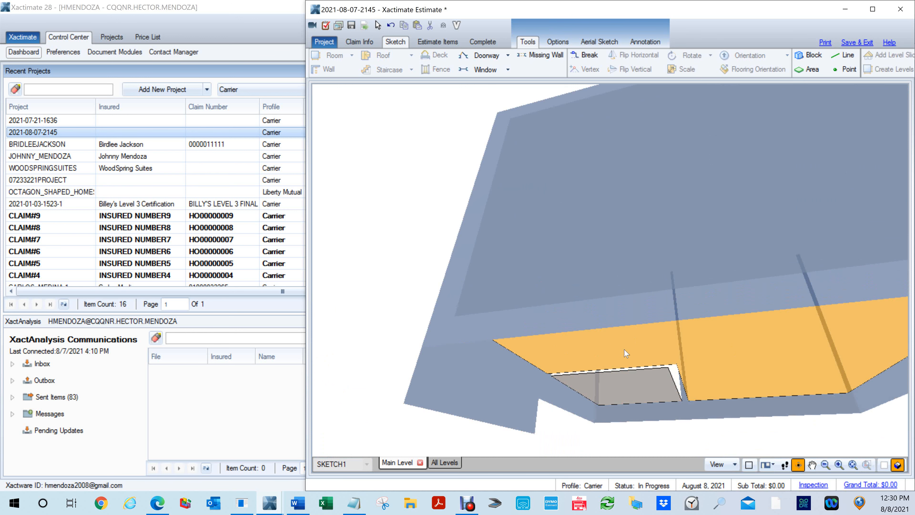
key(F8)
- Clear the exterior surfaces extension of all six perimeter wall segments around Room2 and Room13
scroll(628, 271, down, 3)
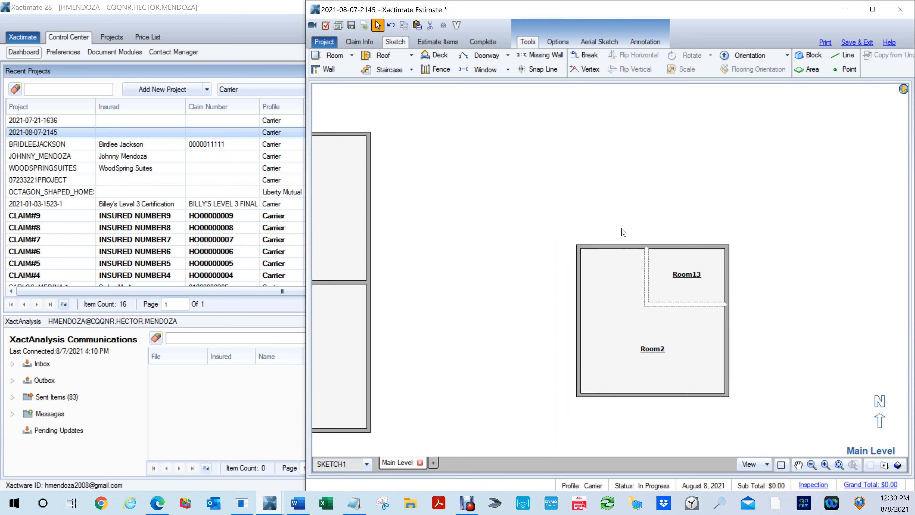
click(626, 247)
ctrl+click(578, 294)
ctrl+click(699, 247)
ctrl+click(726, 285)
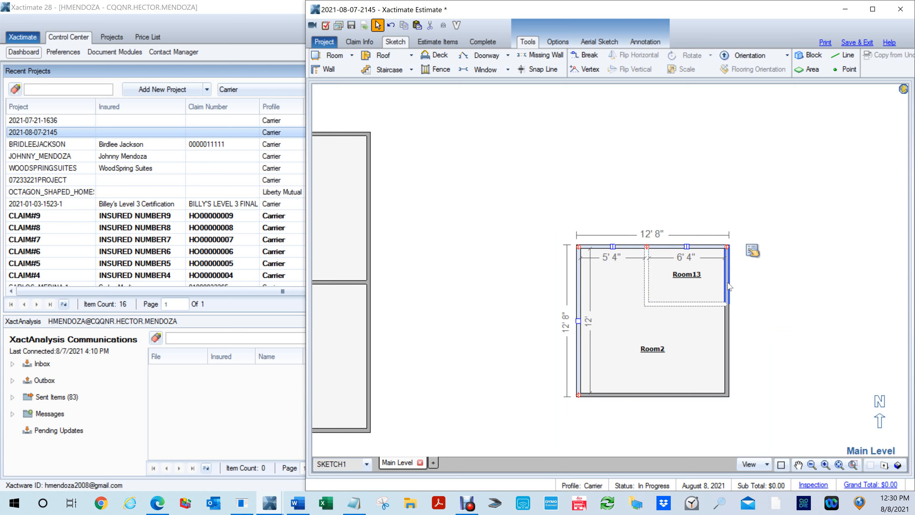
ctrl+click(726, 360)
ctrl+click(703, 395)
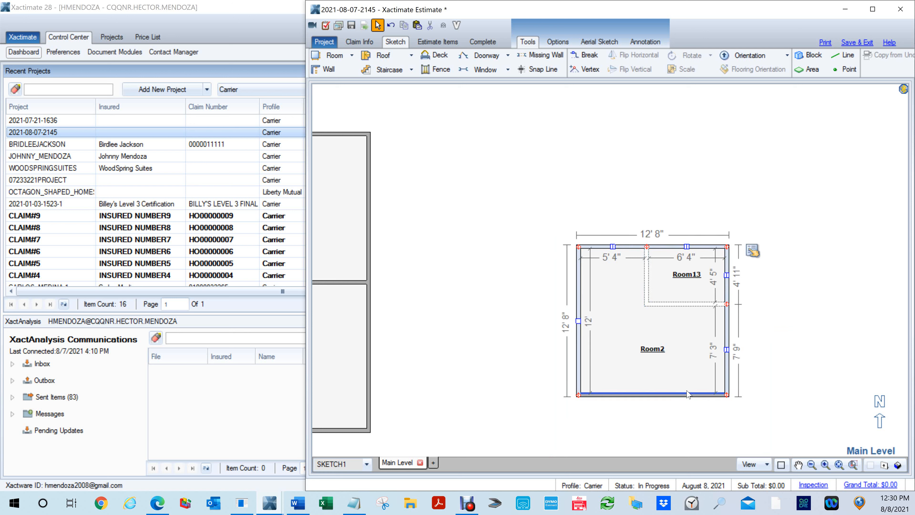
click(752, 251)
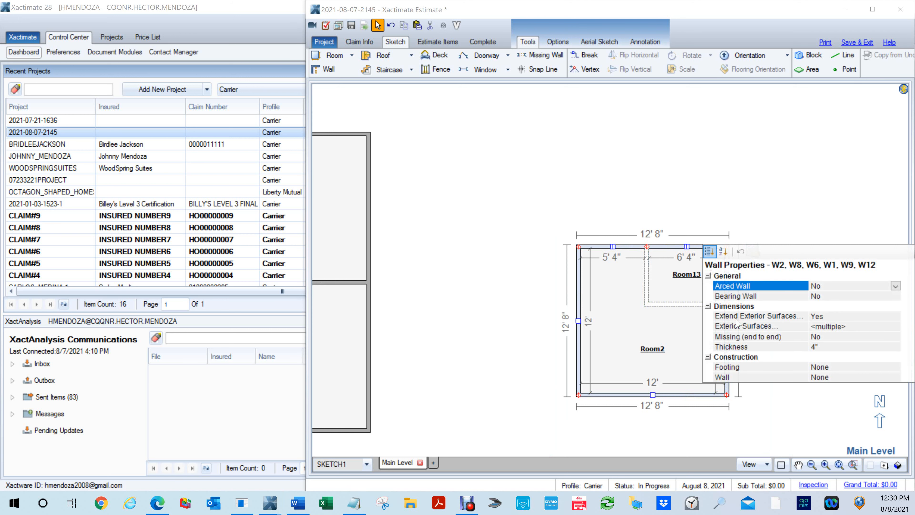
click(847, 326)
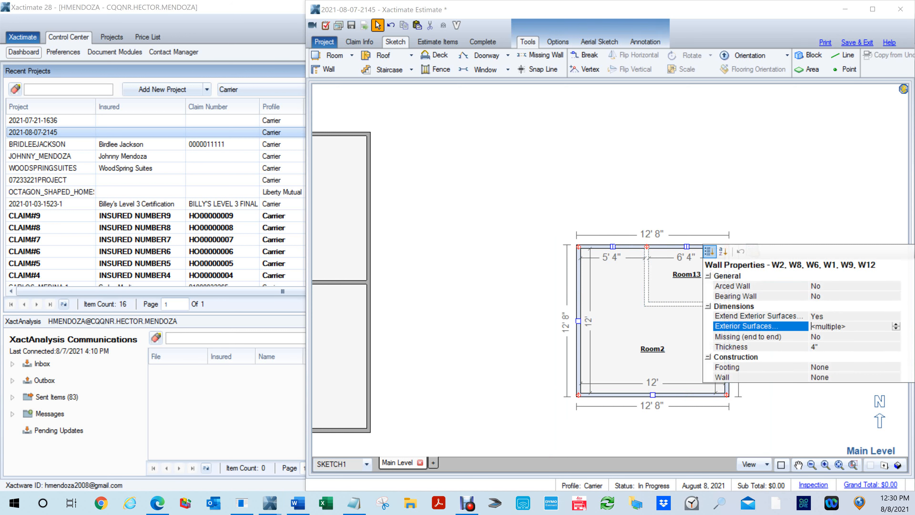
key(BackSpace)
click(527, 271)
click(605, 349)
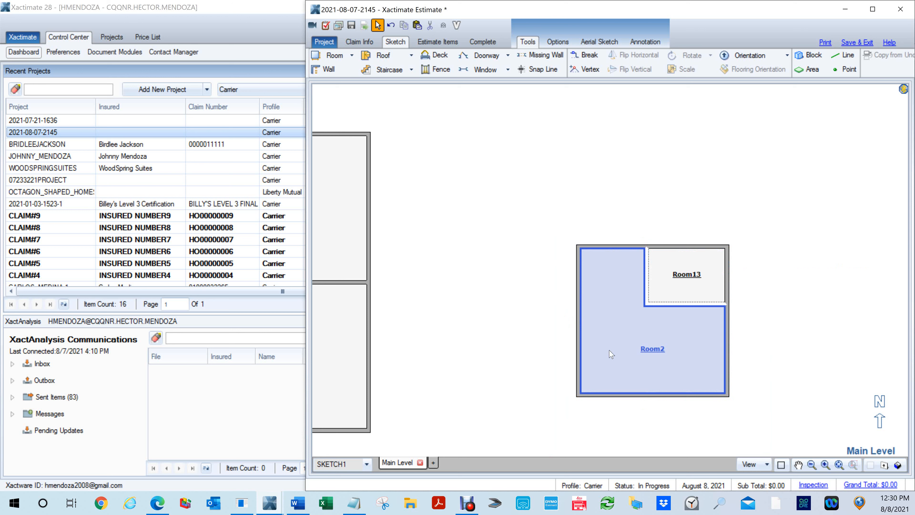
- Inspect the exterior walls of Room2 and Room13 in 3D, and return to the plan view
key(F8)
drag(617, 410, 623, 264)
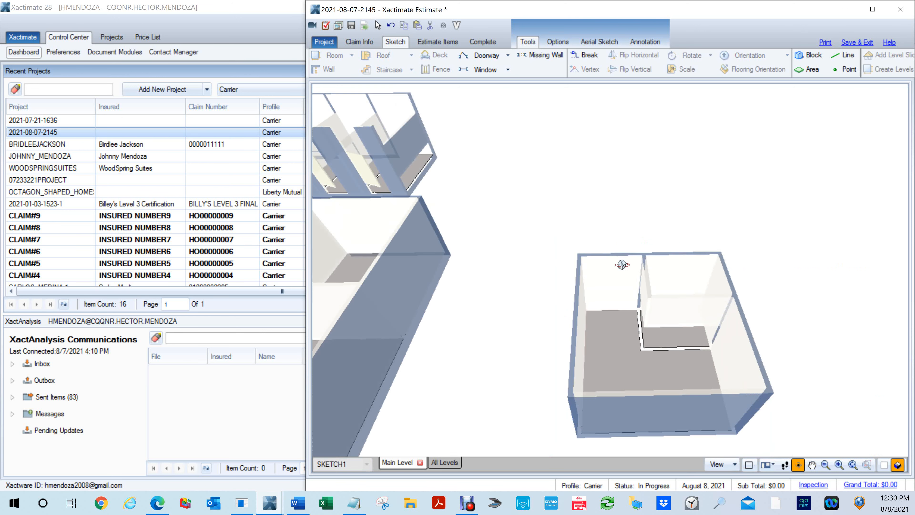
drag(693, 411, 702, 317)
mouse_move(654, 417)
mouse_down()
mouse_move(629, 351)
mouse_move(563, 324)
mouse_move(577, 359)
mouse_move(620, 387)
mouse_move(652, 378)
mouse_move(664, 396)
mouse_up()
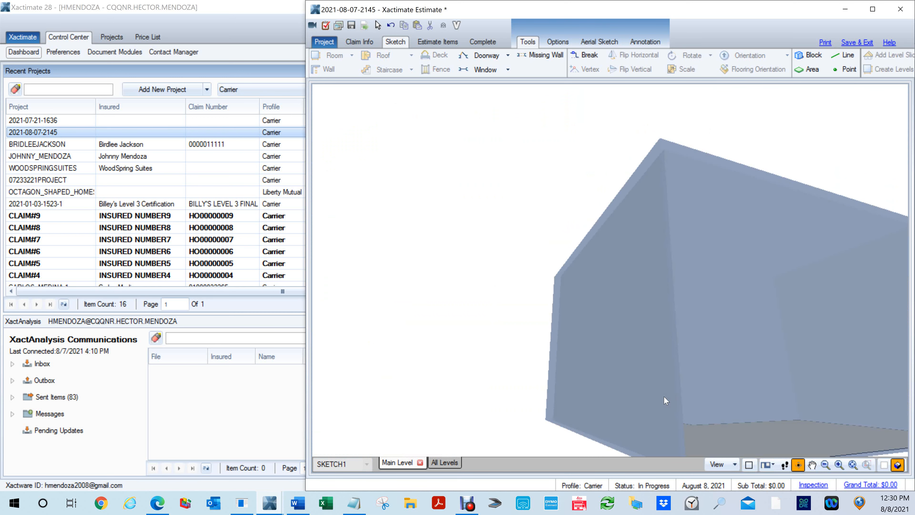
key(F8)
click(668, 358)
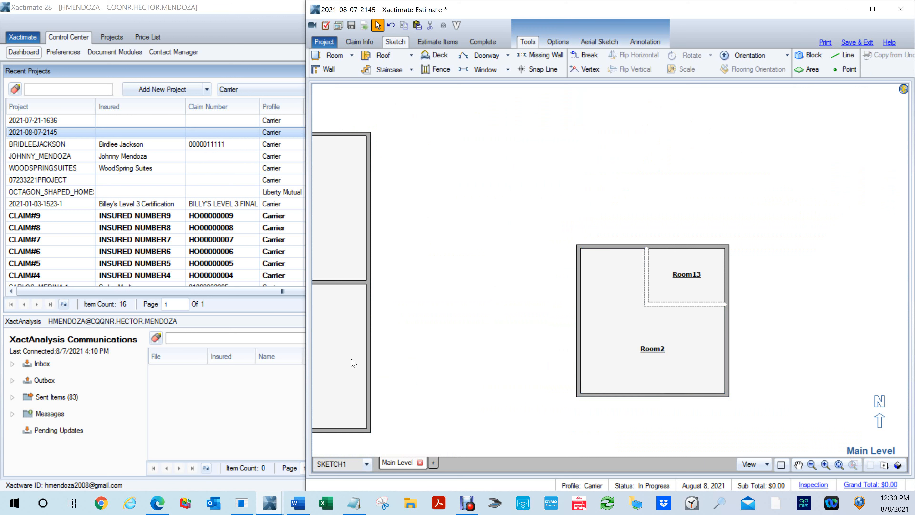
- Examine the raised stall doors and partitions of Room5, Room4, Room6 and Room7 in 3D, and return to the plan view
key(F7)
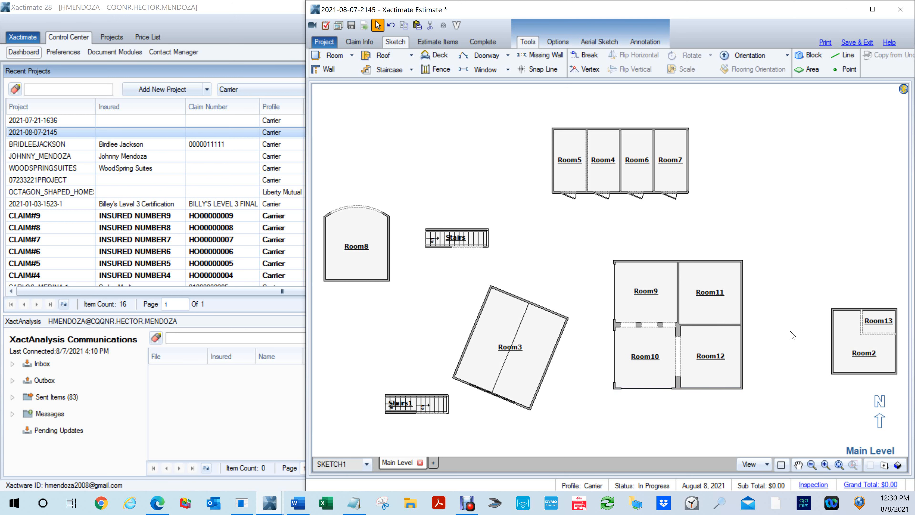
scroll(608, 197, up, 5)
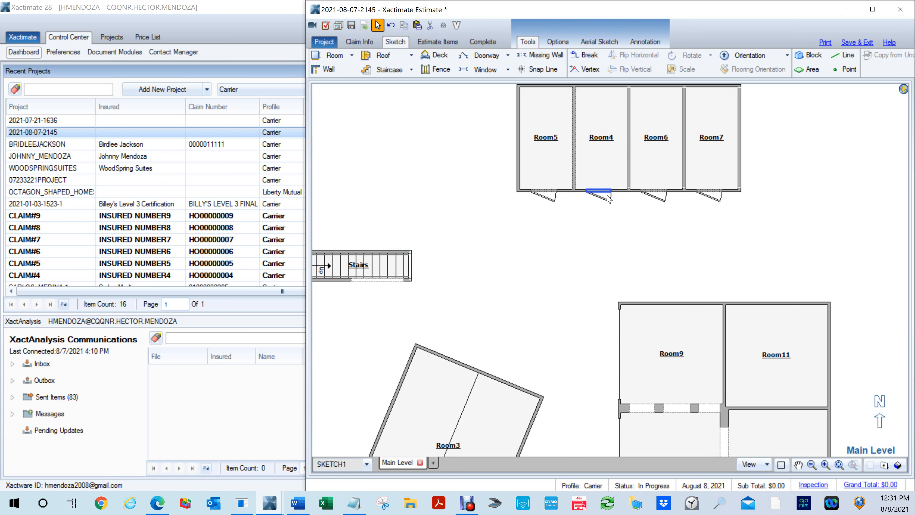
scroll(584, 314, up, 1)
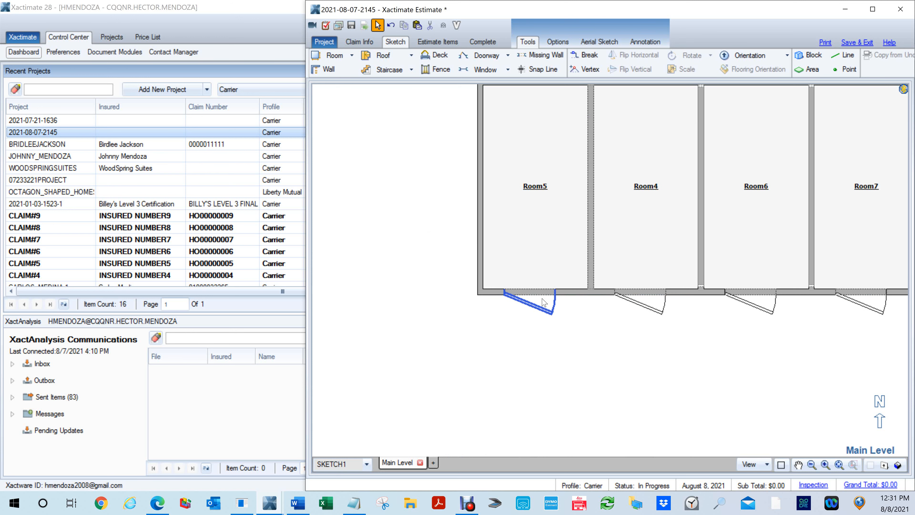
key(F9)
drag(552, 305, 575, 112)
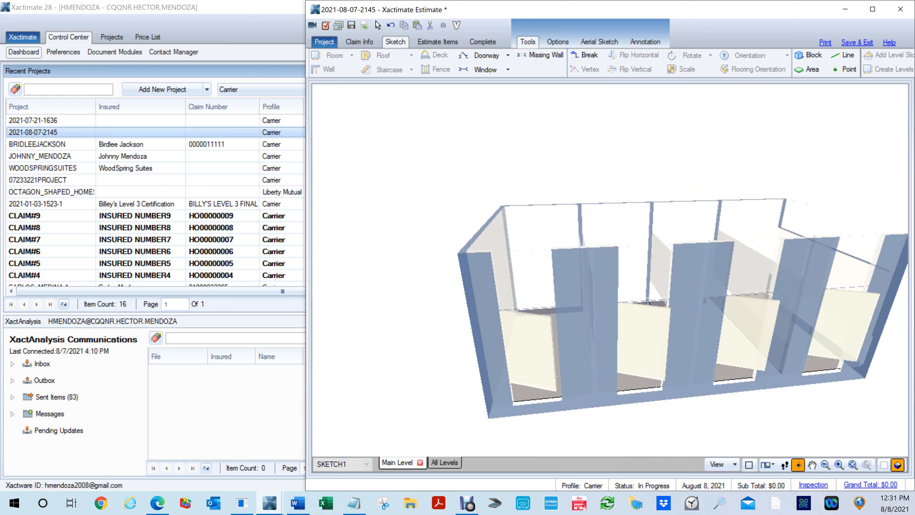
click(897, 466)
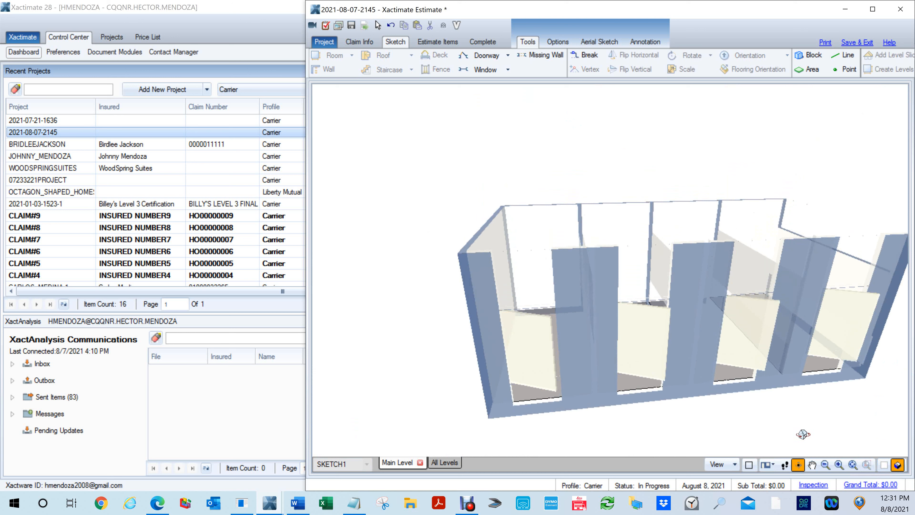
click(599, 262)
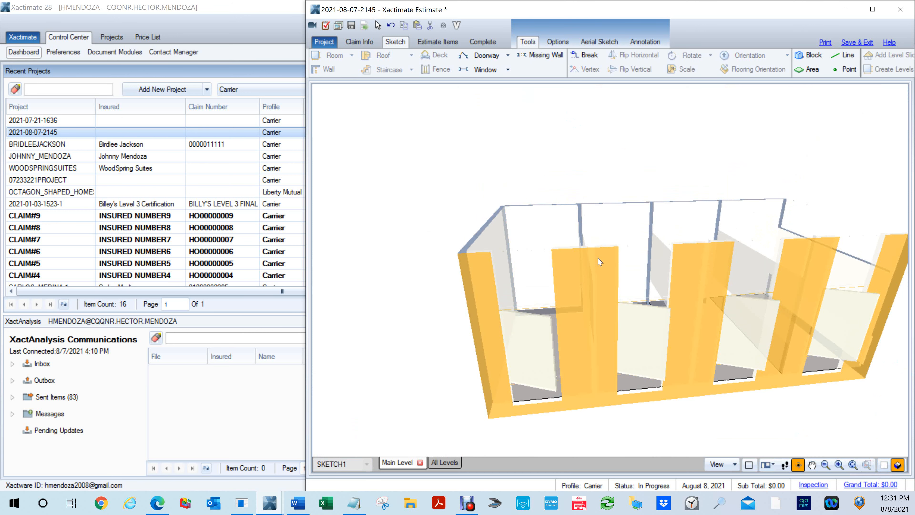
key(3)
drag(573, 237, 564, 302)
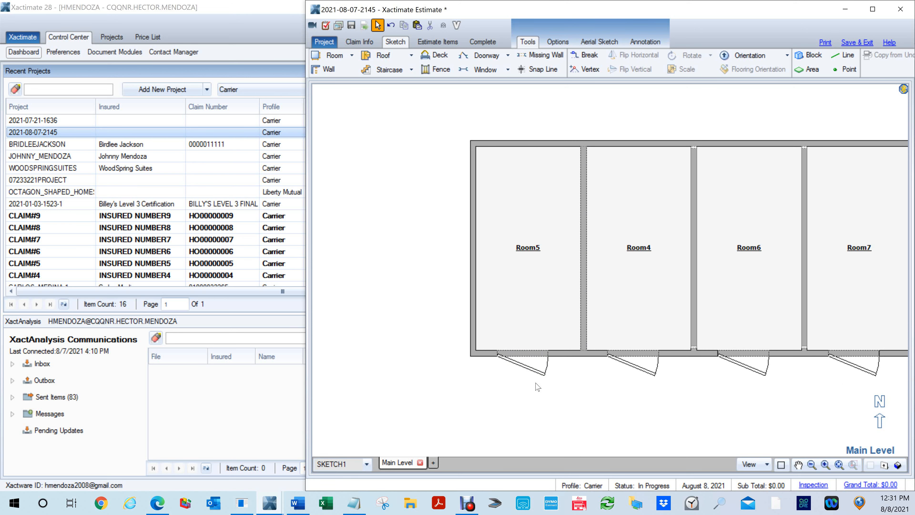
key(F8)
drag(539, 393, 547, 149)
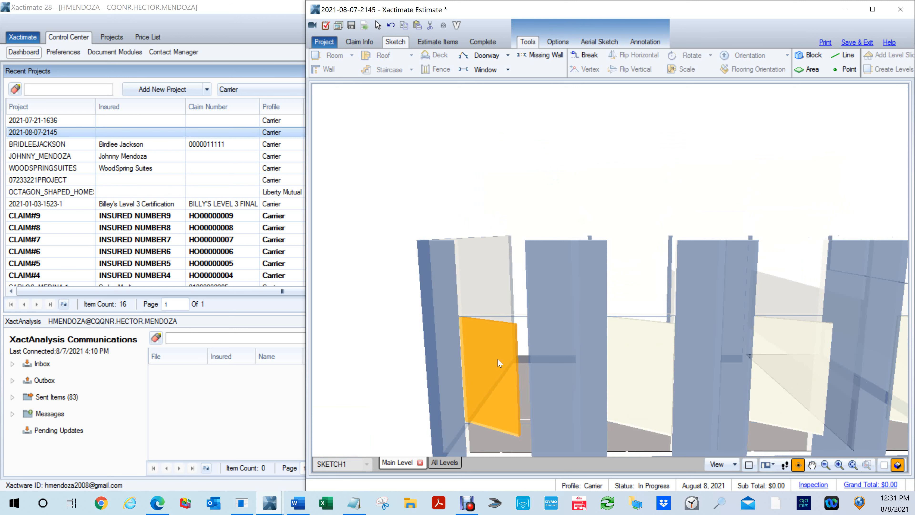
key(Escape)
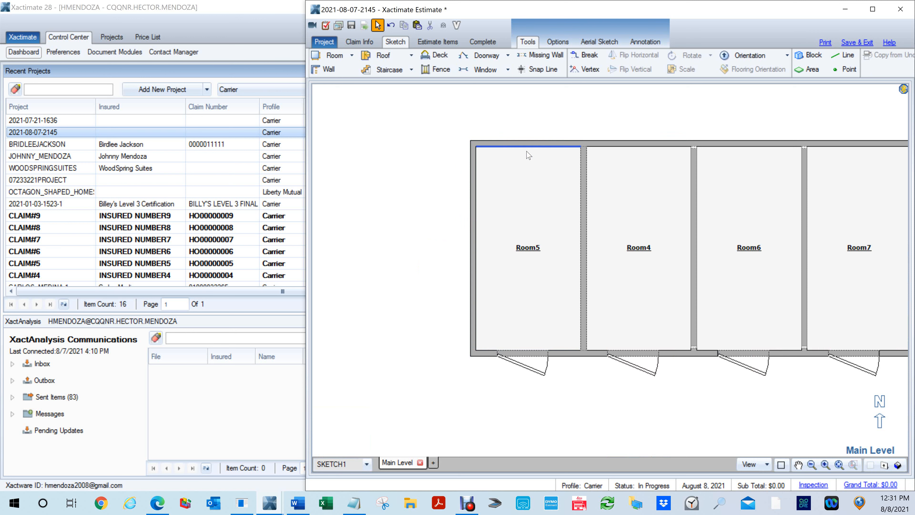
- In the elevation of Room5's north wall, draw a floor-level missing wall opening about 6' wide and 2' 8" high
key(e)
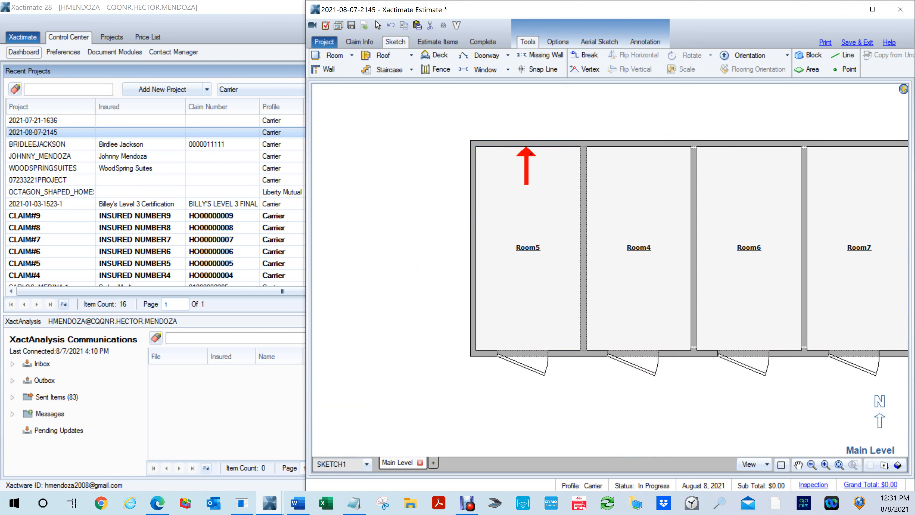
click(530, 154)
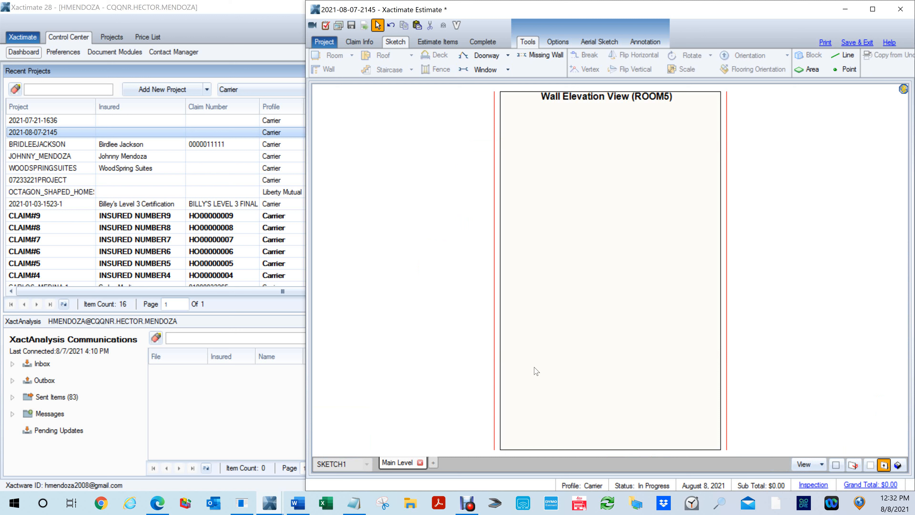
key(m)
drag(521, 354, 698, 447)
drag(608, 446, 608, 449)
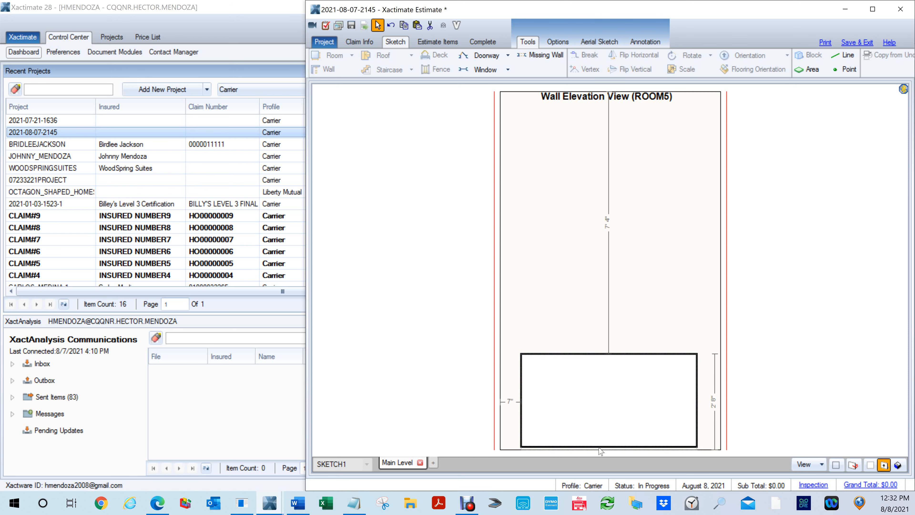
drag(521, 401, 480, 410)
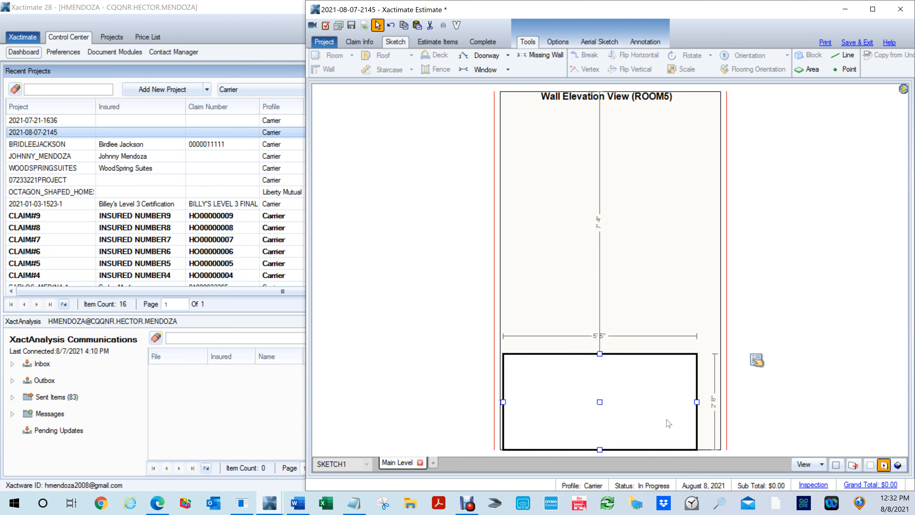
drag(695, 402, 735, 404)
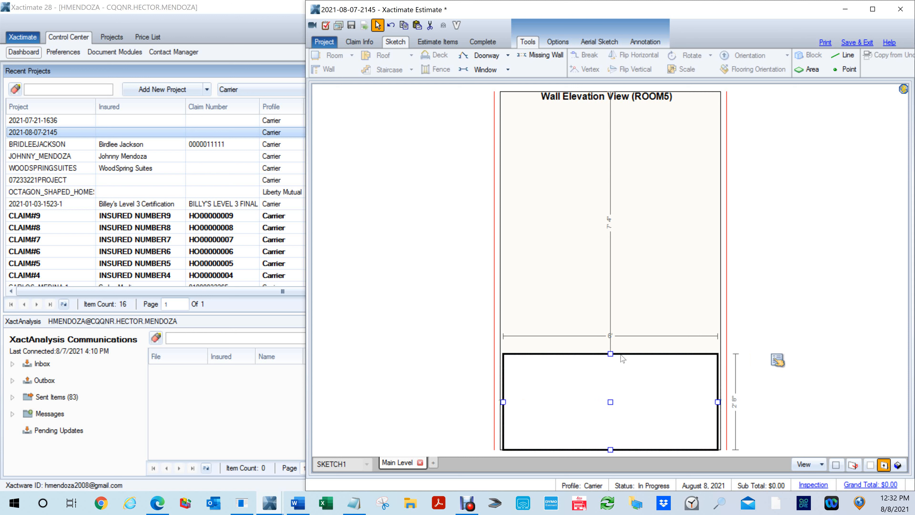
- Set the height of the missing wall opening in Room5's north wall to 2' and close its properties
drag(610, 353, 612, 363)
click(778, 371)
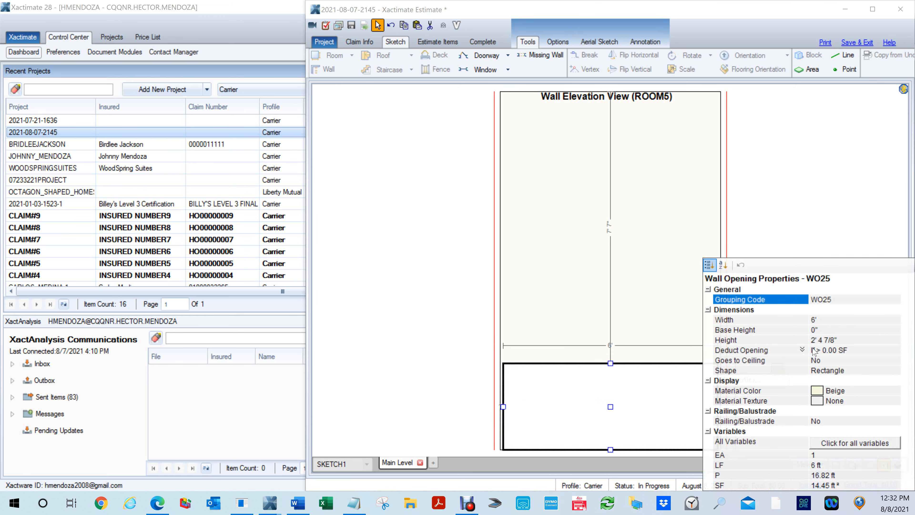
click(749, 340)
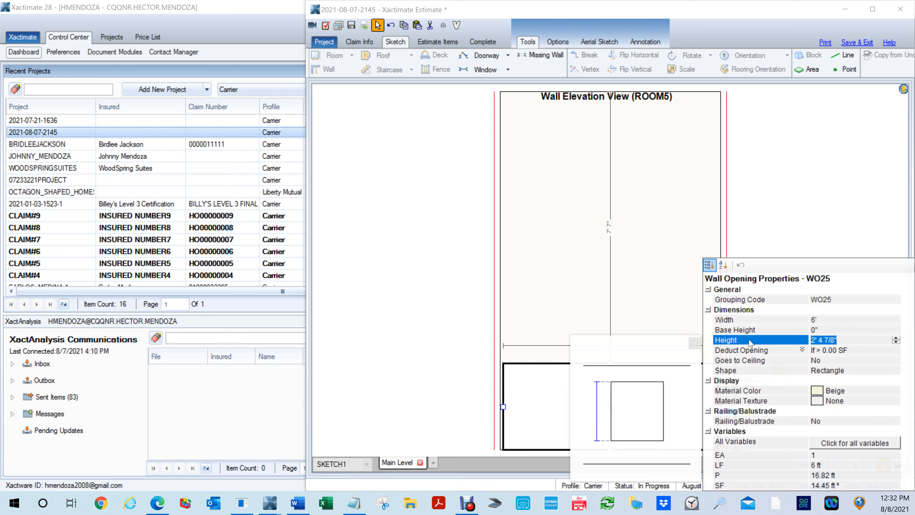
text(2)
key(BackSpace)
text(2)
key(Return)
click(622, 315)
click(617, 404)
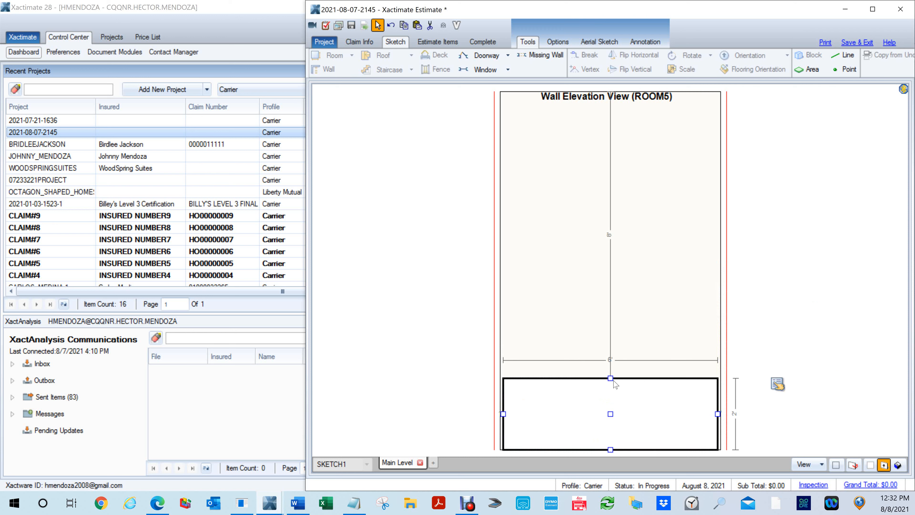
click(766, 264)
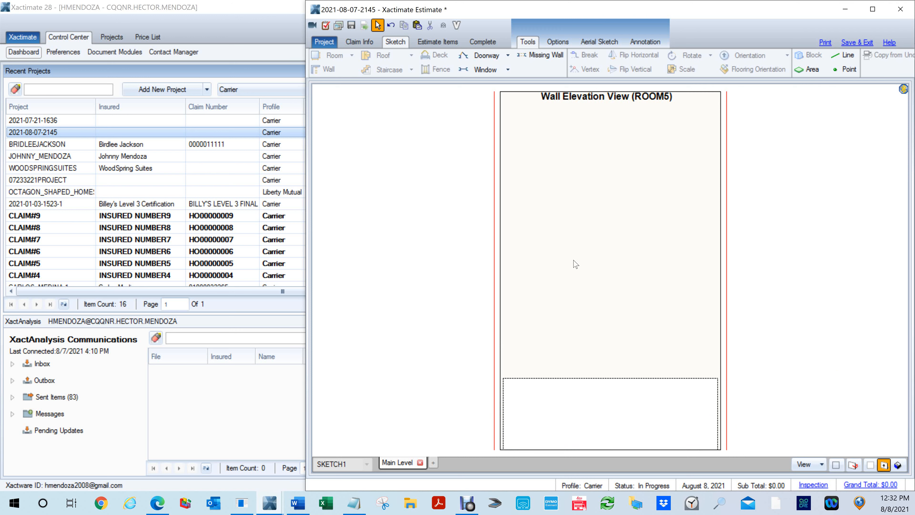
- Draw a door about 2' 10" wide and 5' 7" high resting on the floor-level missing wall in Room5's north elevation, and lower its top edge
click(581, 378)
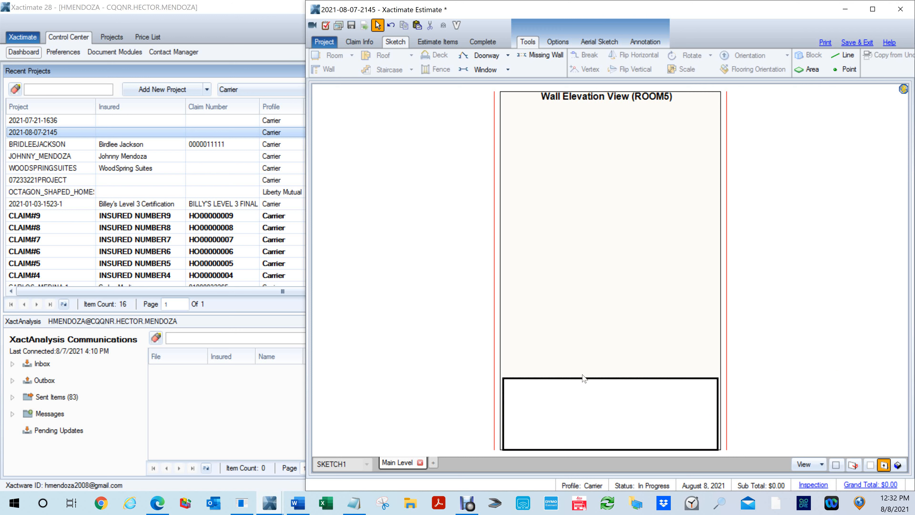
click(553, 278)
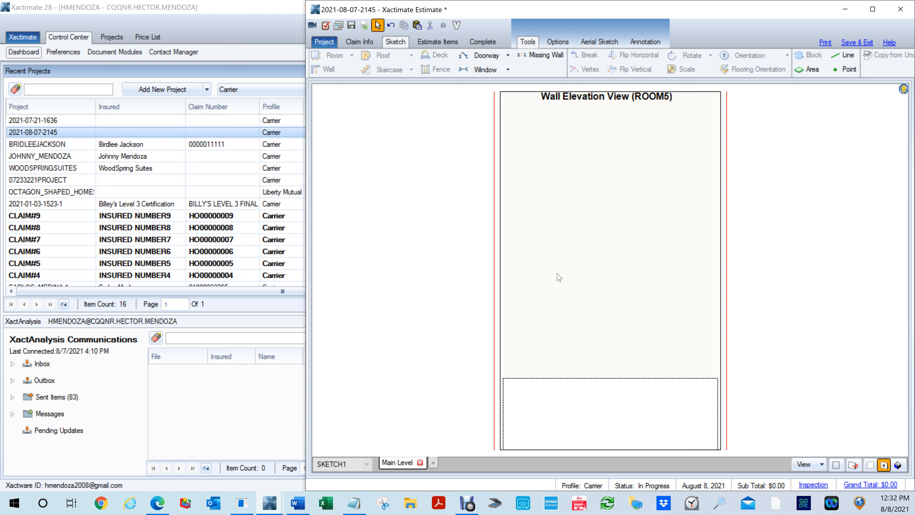
key(d)
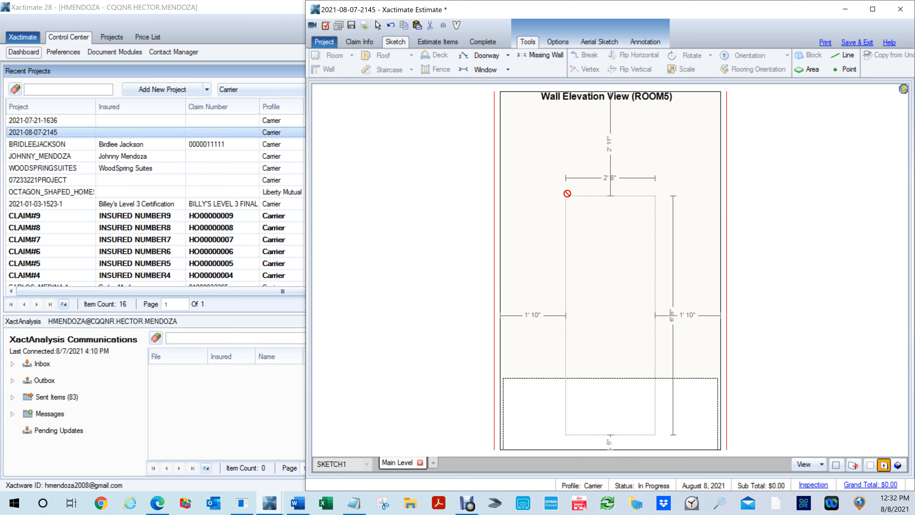
drag(563, 178, 667, 378)
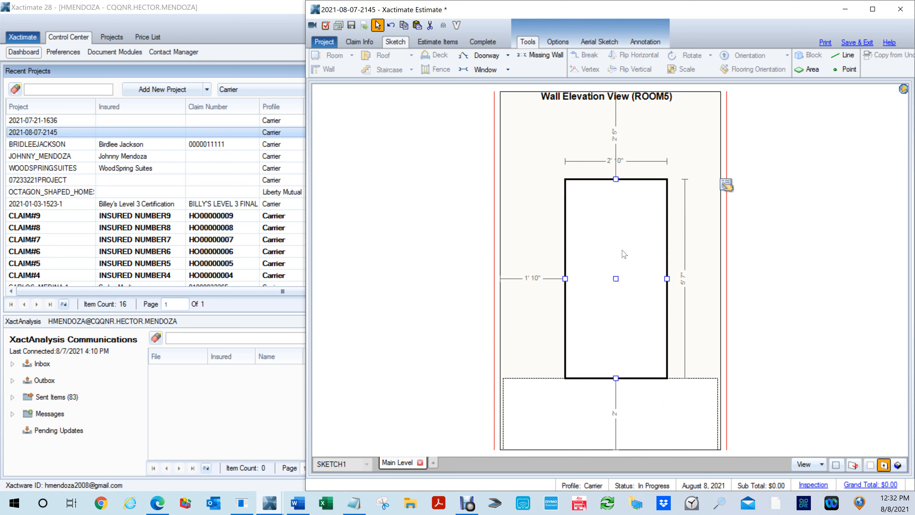
drag(564, 278, 563, 278)
drag(613, 179, 624, 200)
click(844, 262)
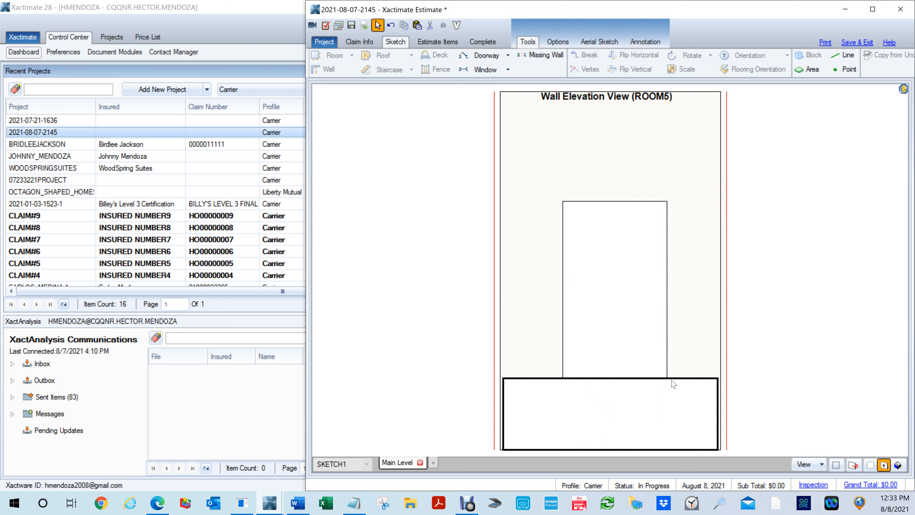
- Check the raised door and the missing wall below it in 3D, and reopen the elevation of Room5's north wall
key(e)
key(e)
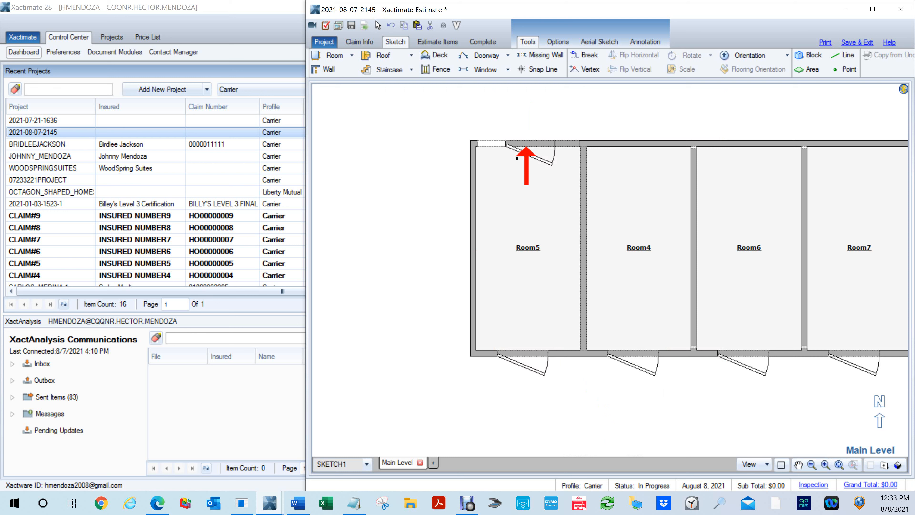
click(522, 173)
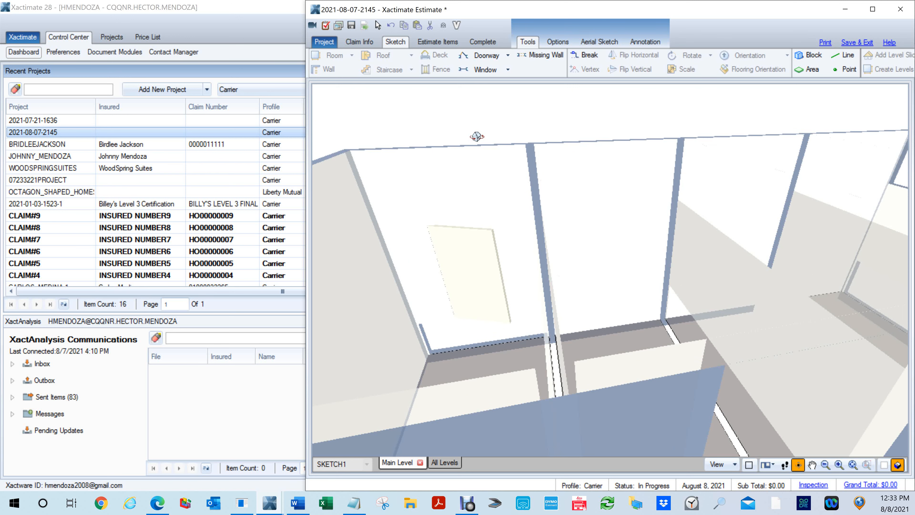
key(F9)
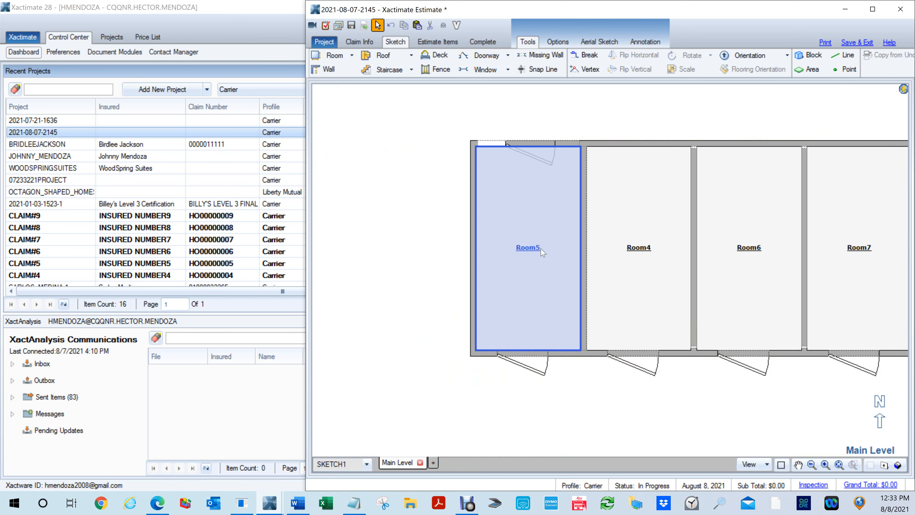
key(F8)
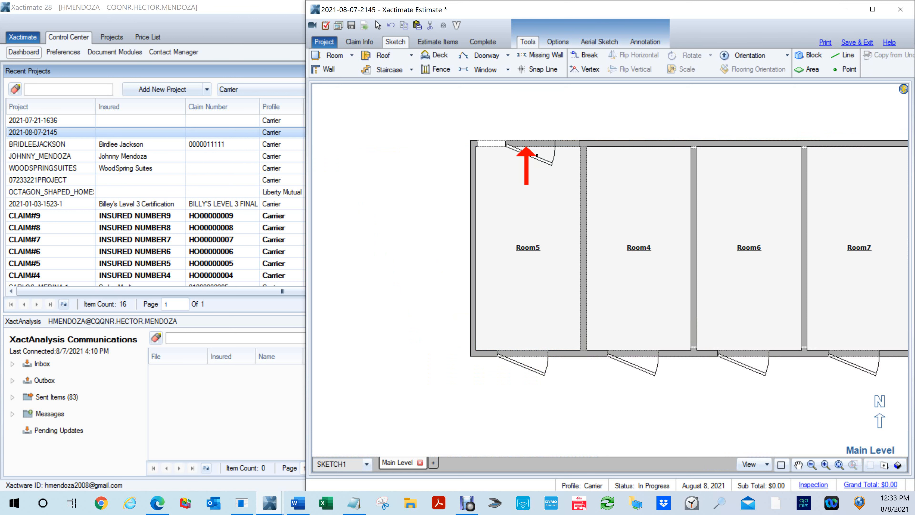
click(531, 156)
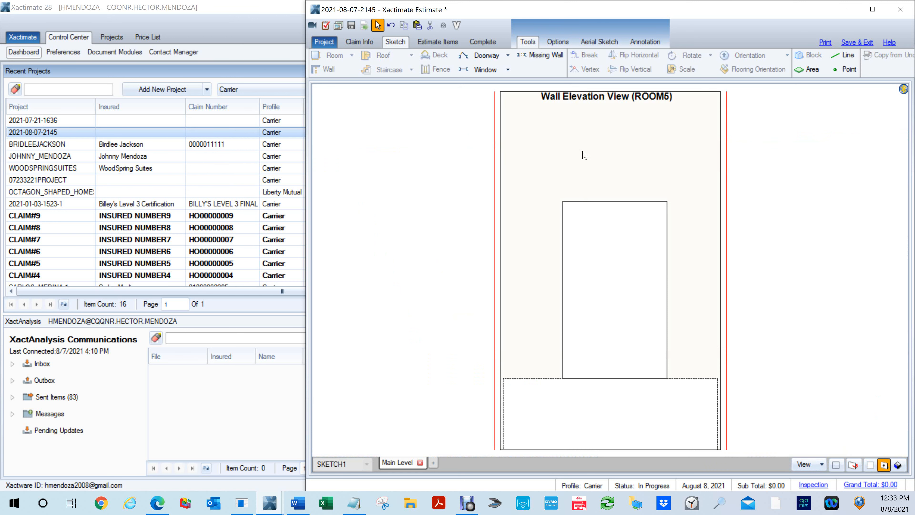
- Draw a missing wall opening about 1' 7" high above the door in the elevation of Room5's north wall
key(m)
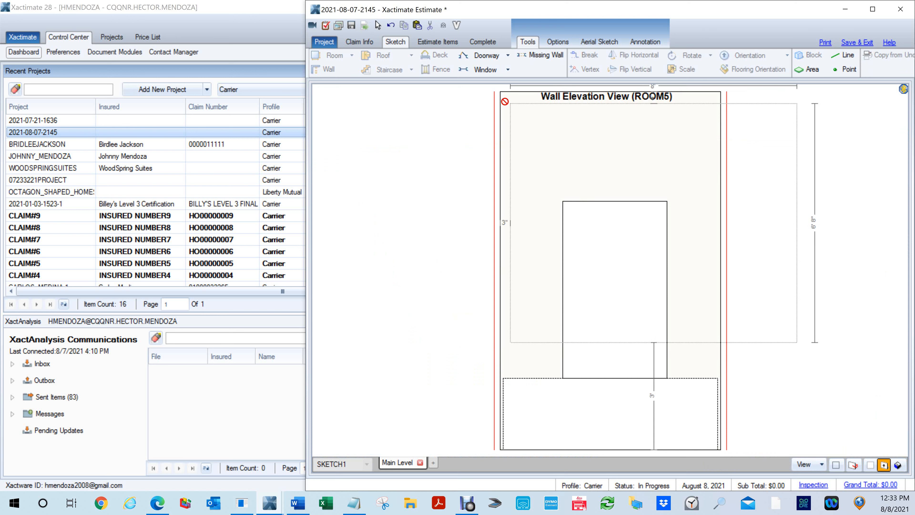
drag(501, 103, 724, 190)
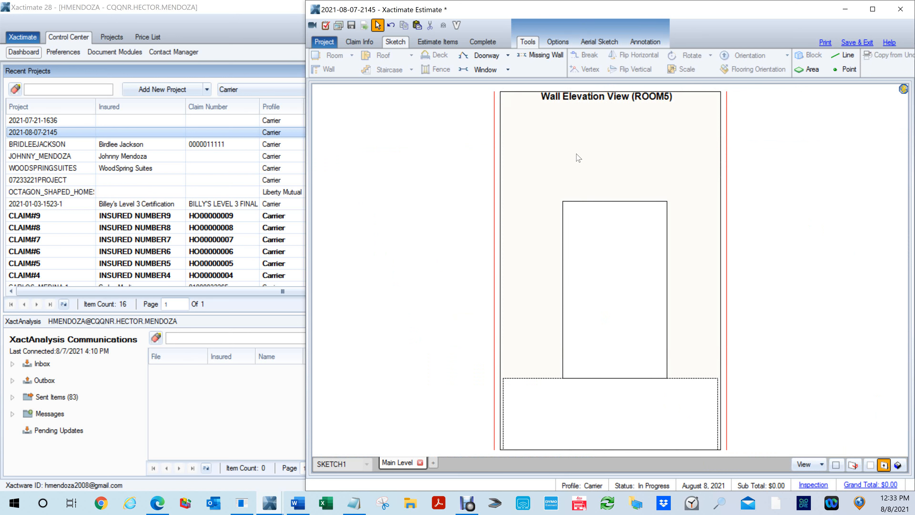
key(m)
drag(521, 110, 659, 169)
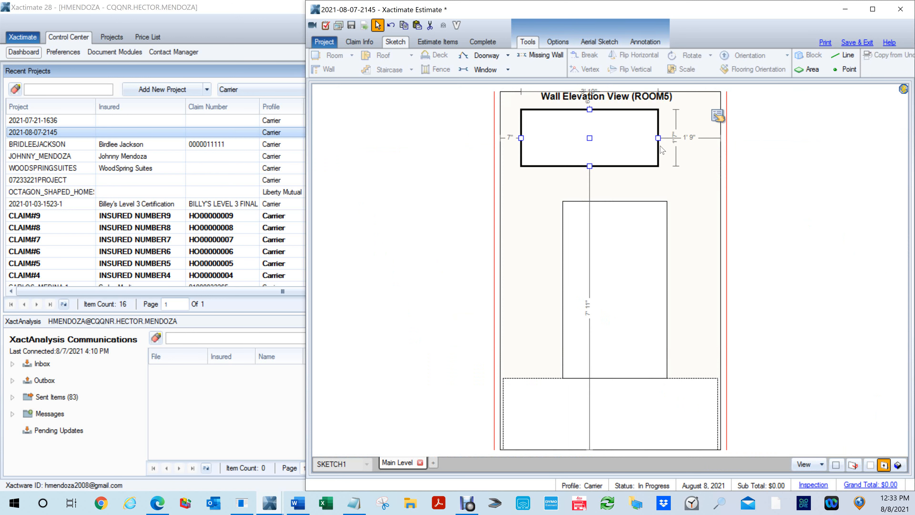
- Stretch the upper missing wall opening across nearly the full wall width, from the ceiling down to the door's top edge
drag(658, 137, 712, 138)
drag(521, 137, 468, 136)
drag(608, 165, 632, 201)
drag(607, 109, 629, 54)
click(812, 208)
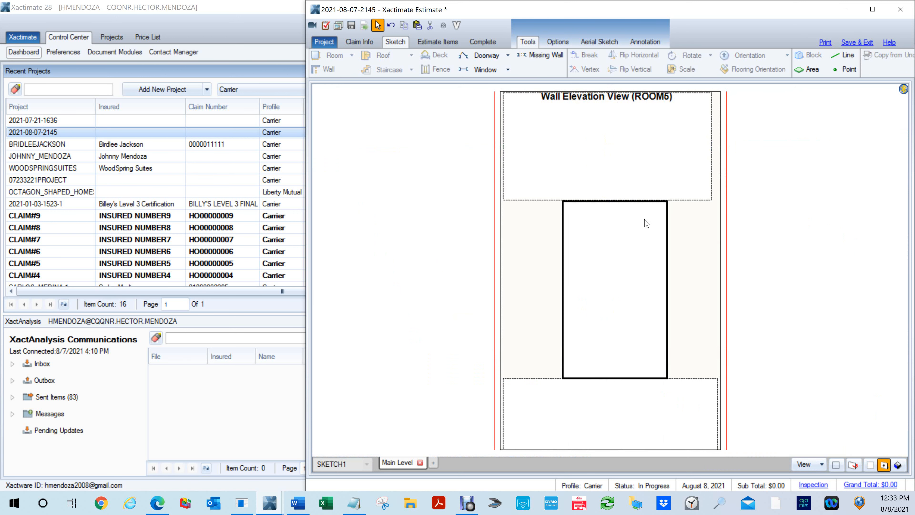
- Examine in 3D how Room5's raised north door sits between the upper and lower missing wall openings
key(F6)
key(F8)
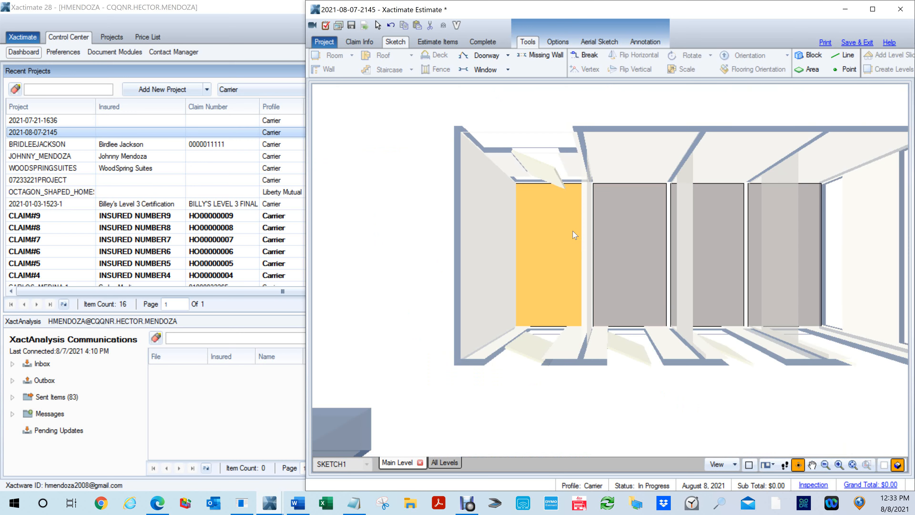
scroll(575, 233, up, 3)
drag(531, 227, 557, 89)
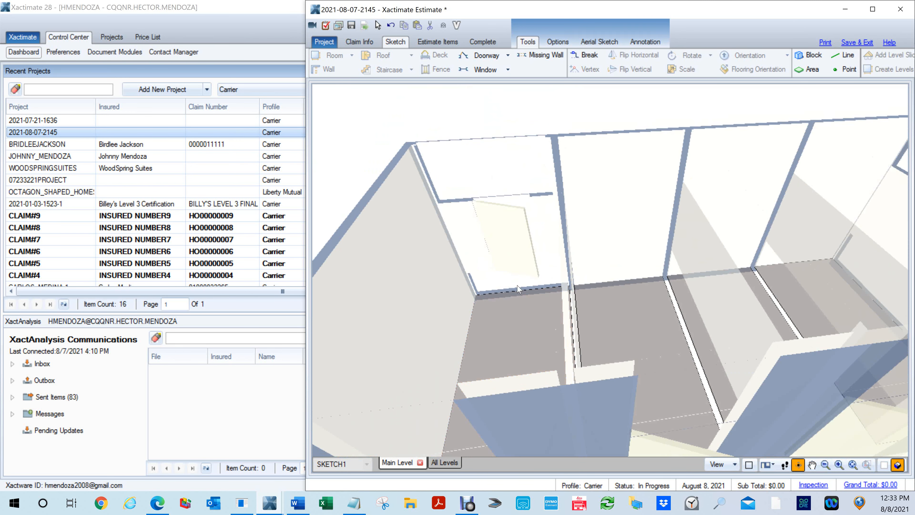
scroll(536, 393, down, 3)
drag(567, 384, 553, 291)
scroll(587, 307, down, 3)
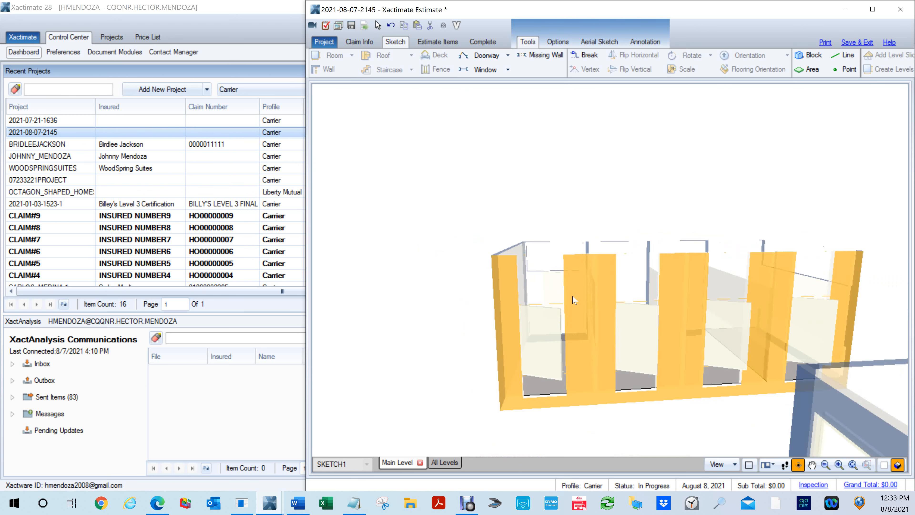
drag(599, 303, 540, 334)
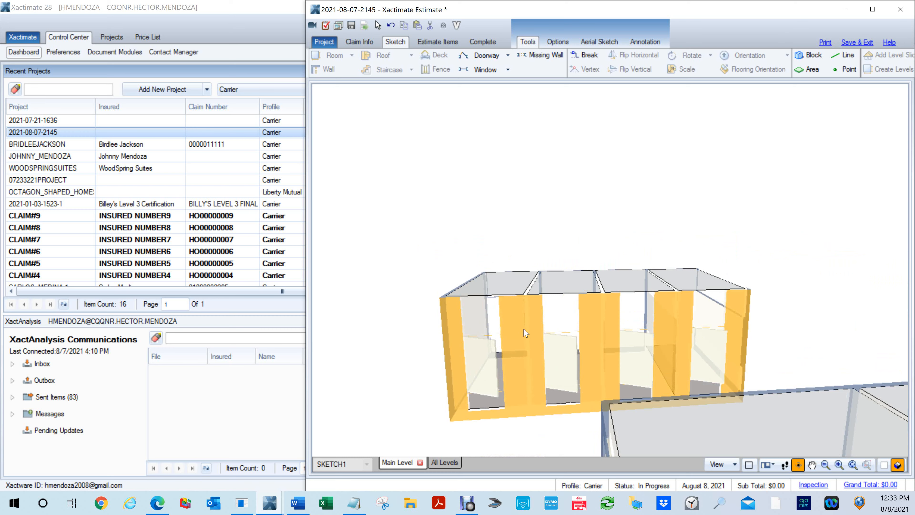
scroll(514, 321, up, 5)
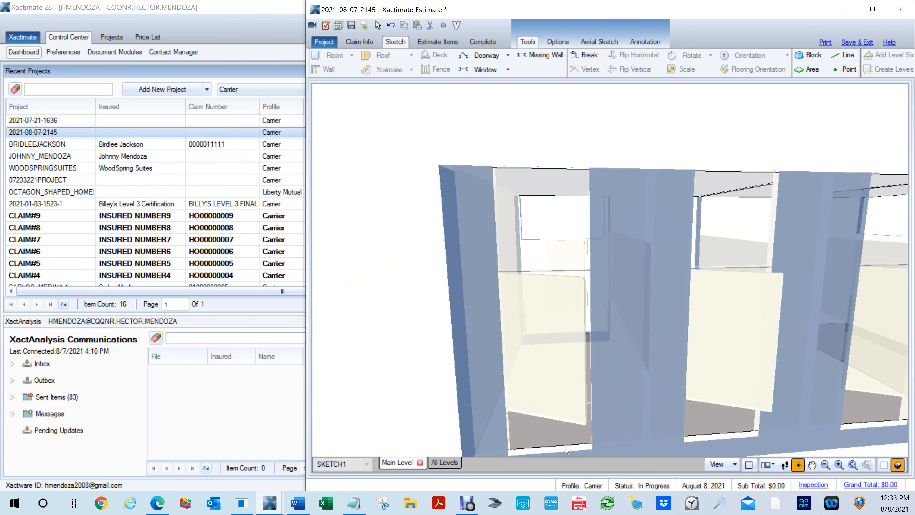
- Examine the partitions and doors of Room5, Room4, Room6 and Room7 from the side and front in 3D, and return to the plan view
mouse_move(537, 329)
mouse_down()
mouse_move(715, 432)
mouse_move(722, 421)
mouse_up()
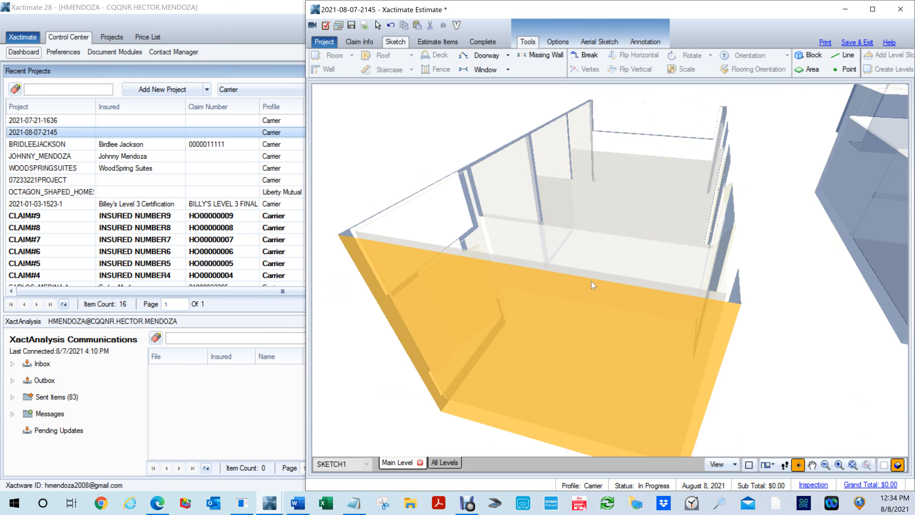
drag(572, 249, 598, 276)
scroll(596, 268, up, 3)
scroll(596, 270, up, 1)
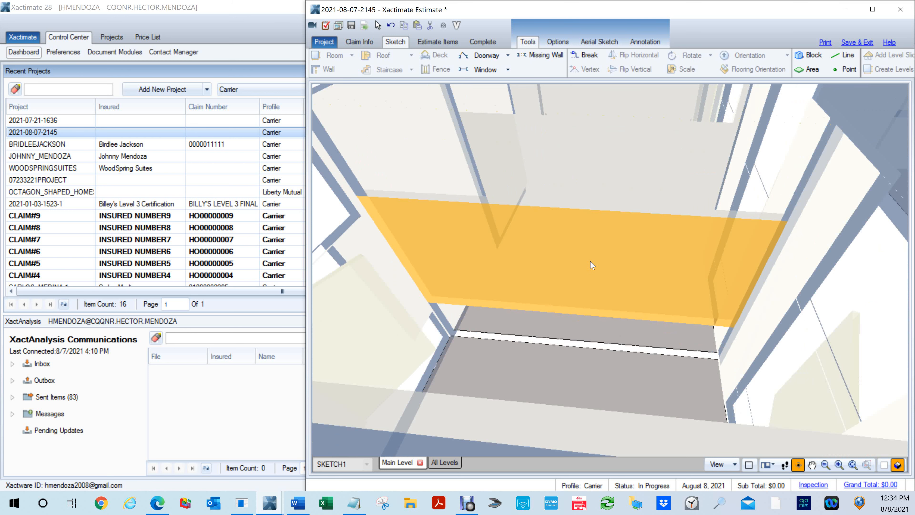
scroll(683, 187, down, 3)
drag(699, 250, 536, 213)
scroll(536, 212, down, 3)
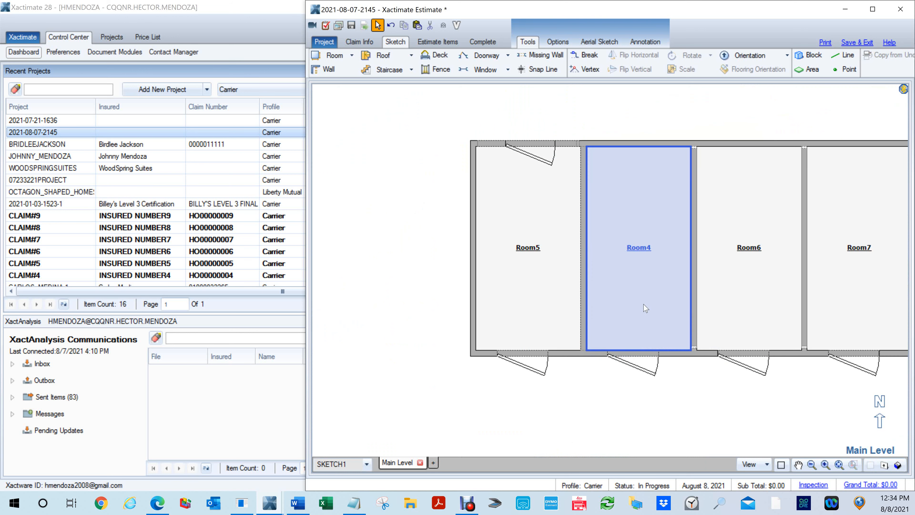
scroll(639, 307, down, 3)
middle_click(605, 343)
- Locate Room9, Room10, Room11 and Room12 in the plan and inspect the columns between Room9 and Room10 in 3D
drag(541, 361, 370, 157)
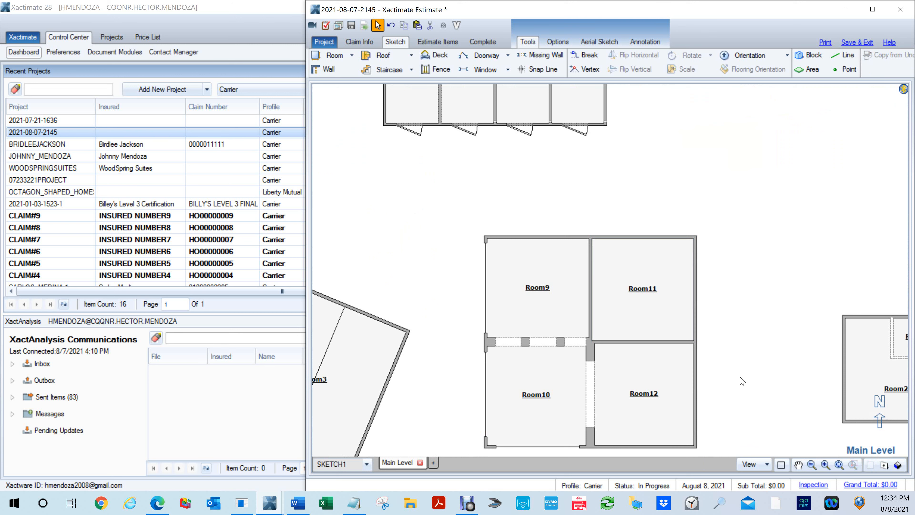
scroll(635, 377, up, 1)
drag(576, 404, 614, 303)
drag(539, 388, 587, 289)
click(814, 294)
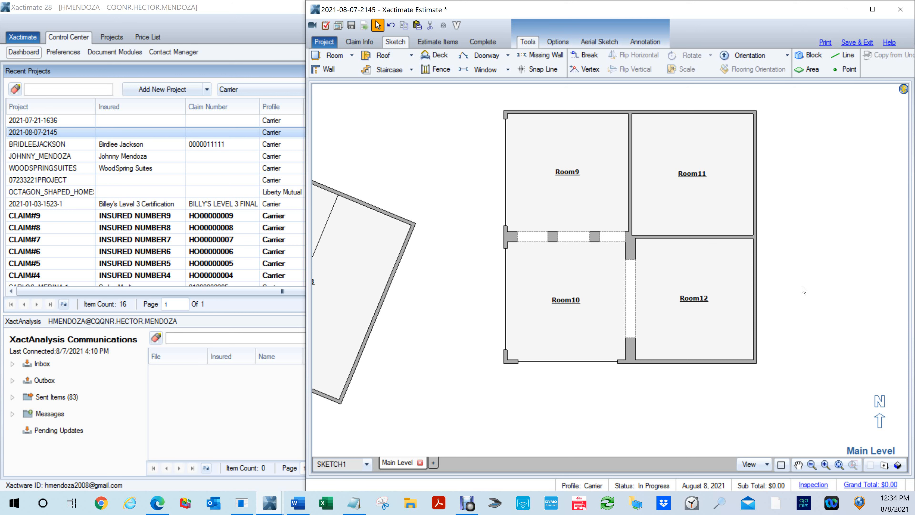
key(F8)
drag(579, 268, 601, 214)
scroll(568, 298, up, 5)
scroll(568, 298, down, 4)
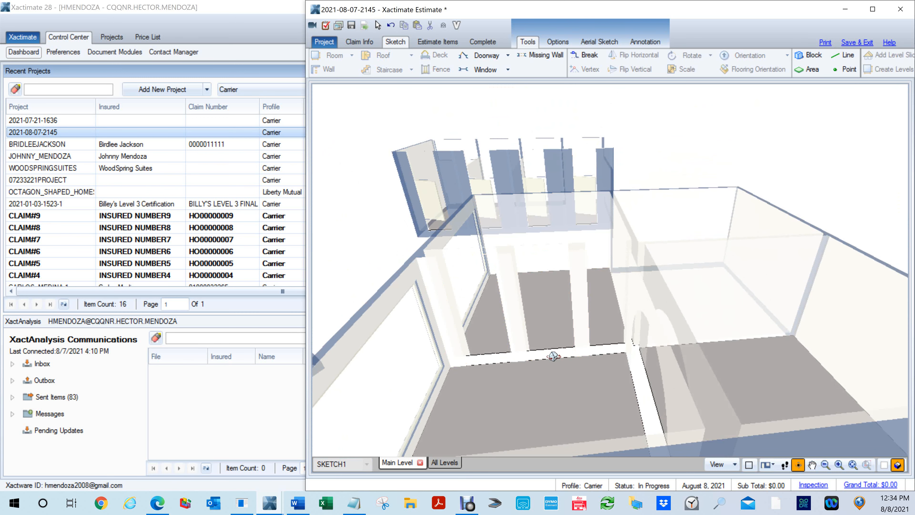
scroll(552, 356, down, 2)
scroll(556, 351, up, 2)
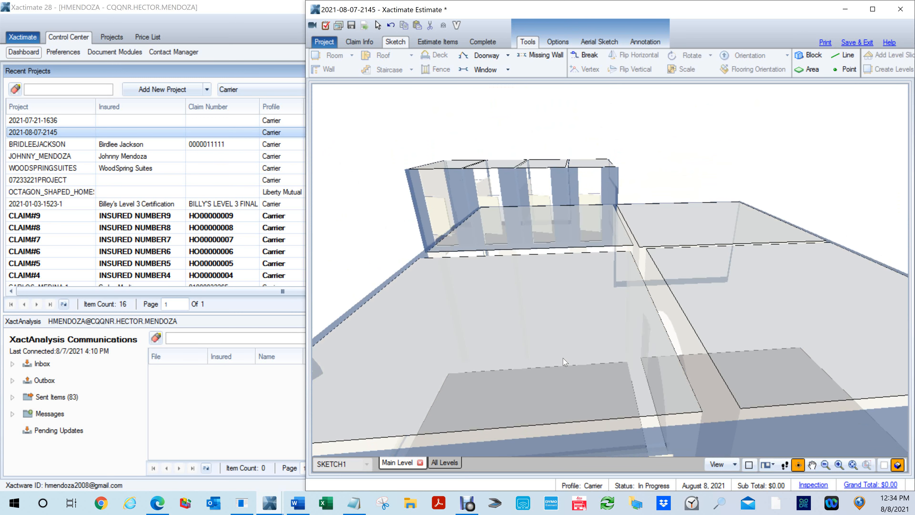
scroll(569, 367, up, 3)
scroll(565, 370, up, 5)
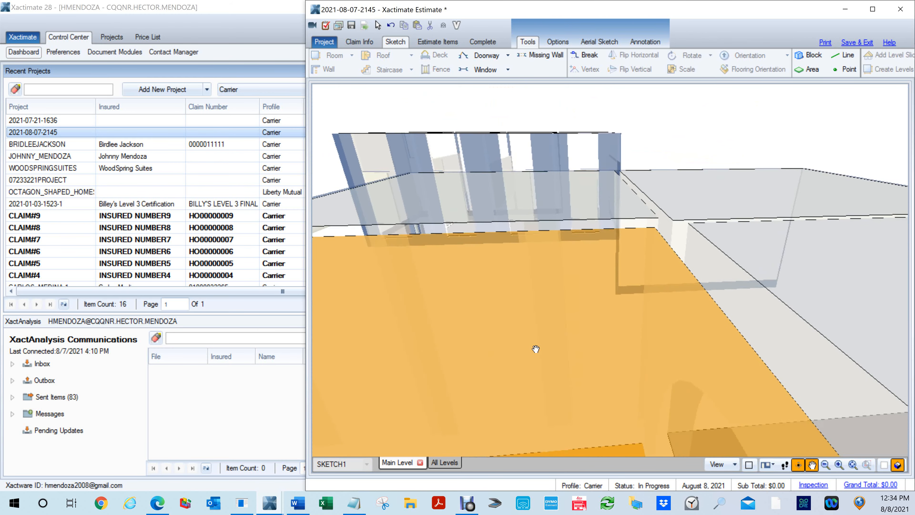
scroll(599, 321, down, 4)
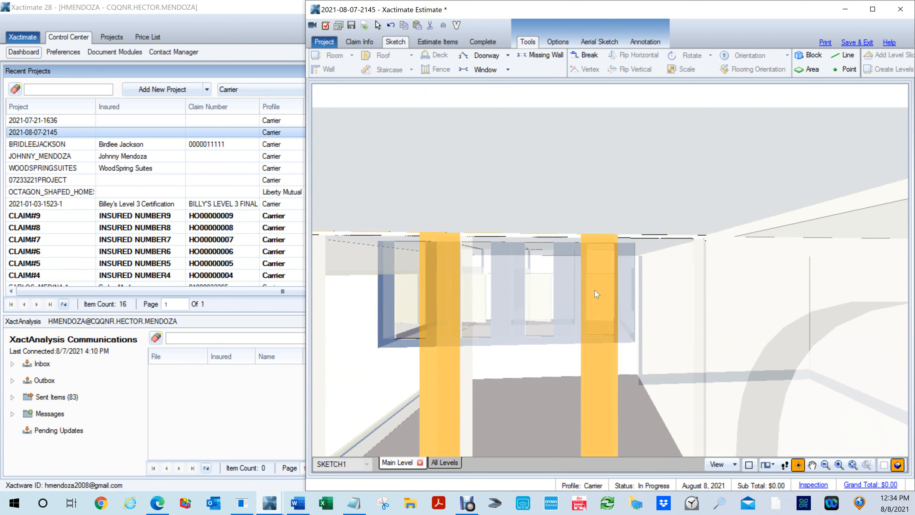
scroll(569, 360, down, 2)
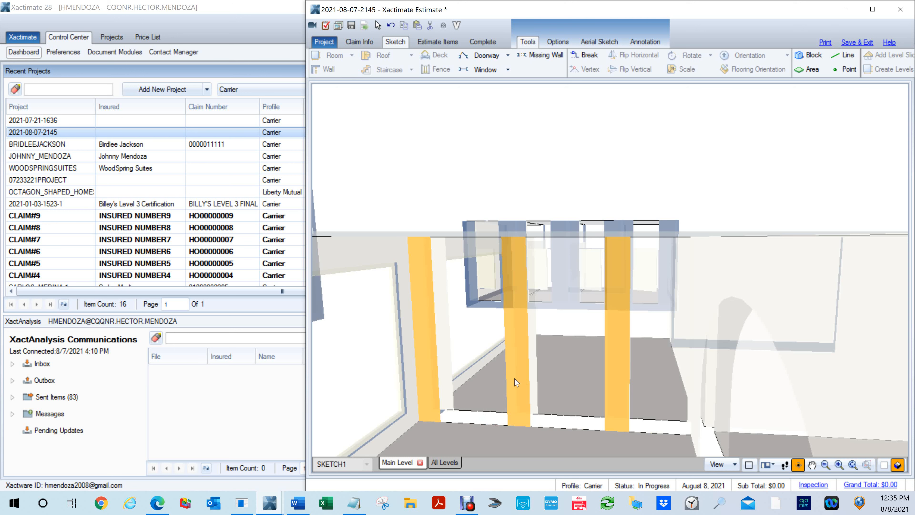
- Examine the arched opening between Room10 and Room12 and the adjoining columns in 3D, and return to the plan view
drag(519, 382, 552, 329)
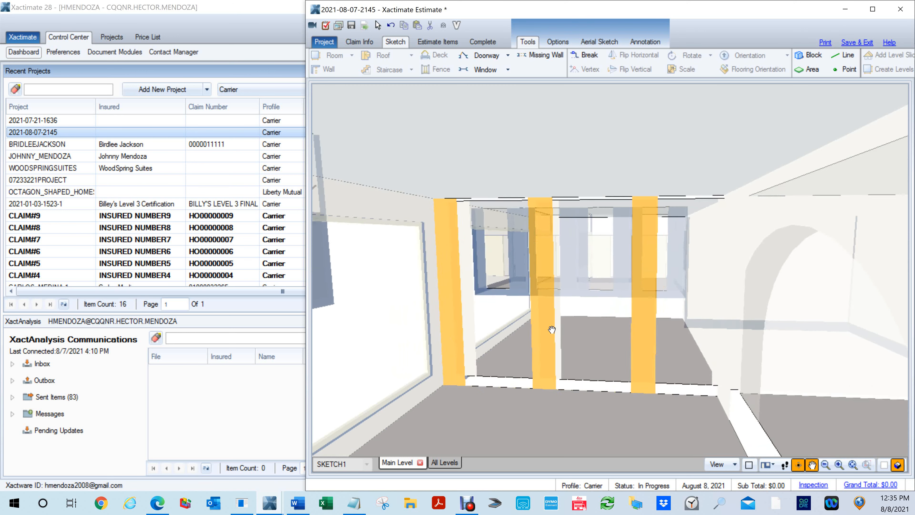
drag(496, 421, 647, 410)
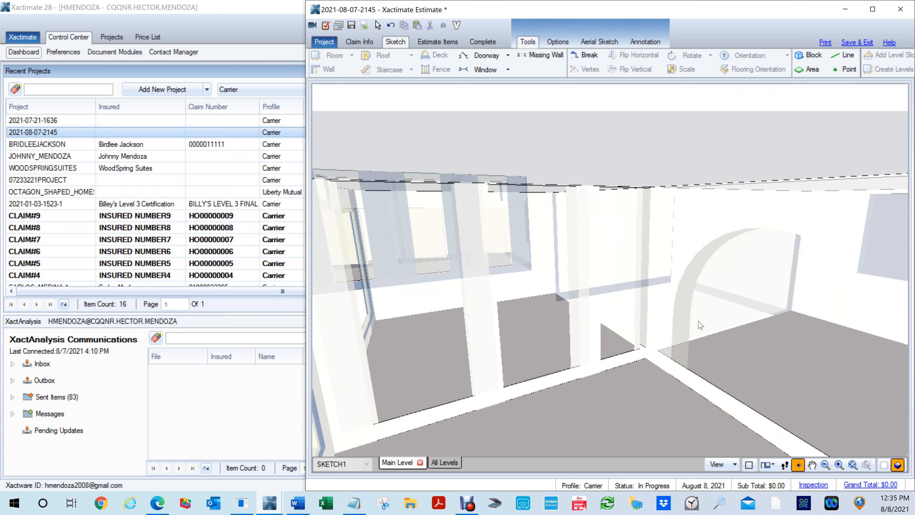
drag(670, 360, 683, 418)
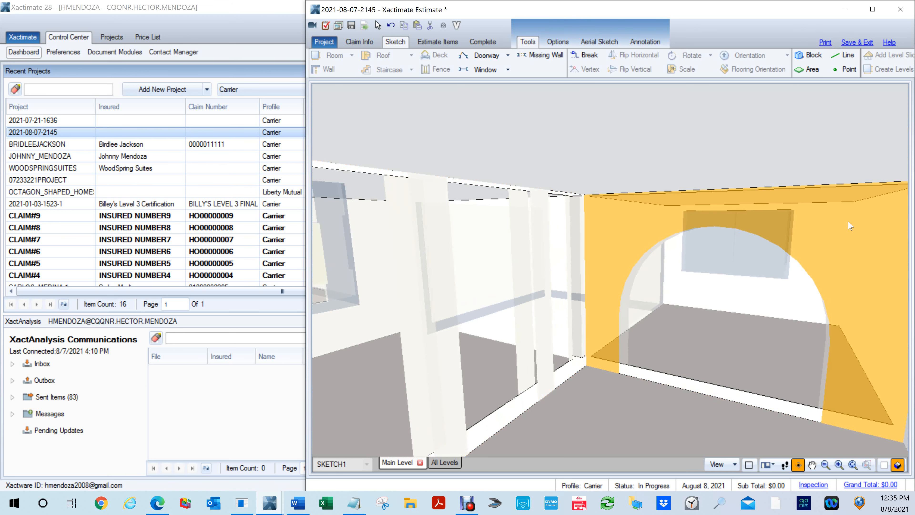
scroll(856, 235, down, 3)
drag(703, 338, 429, 286)
scroll(616, 319, down, 5)
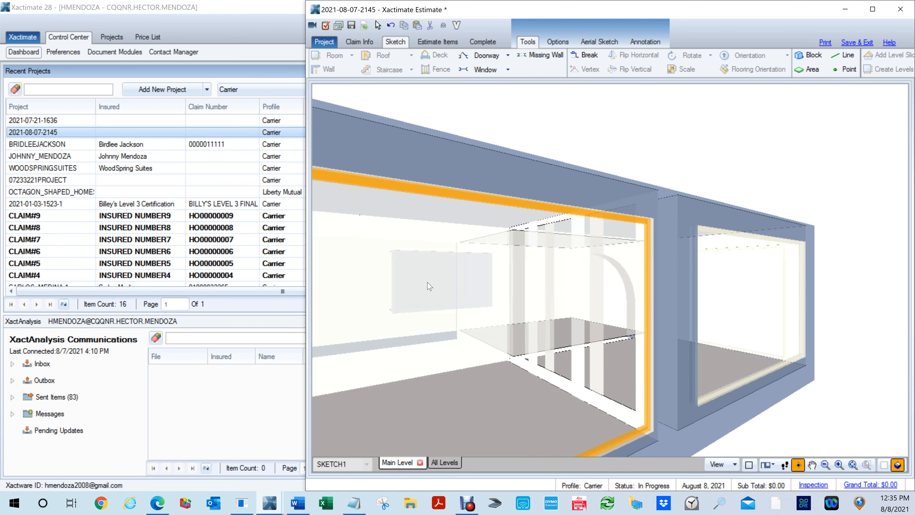
drag(428, 347, 645, 385)
key(Escape)
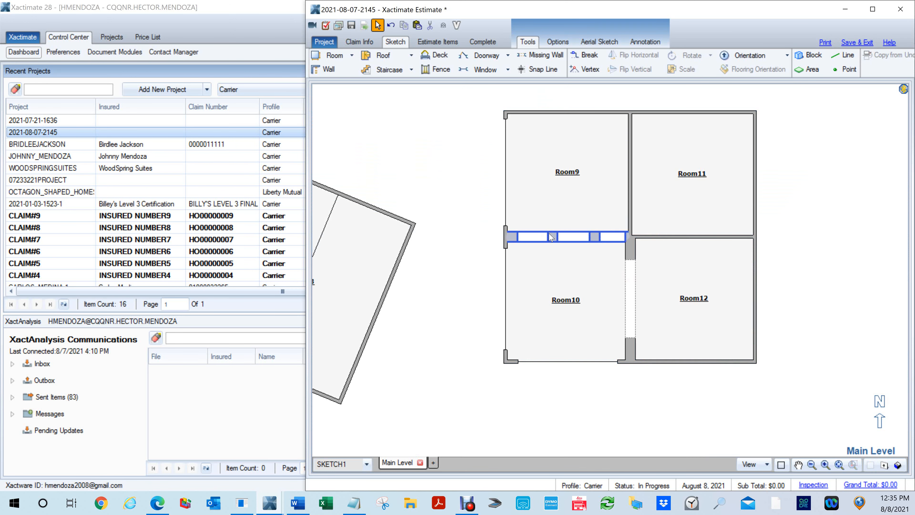
- Delete the three missing wall openings between Room9 and Room10 and the arched opening between Room10 and Room12
click(531, 238)
key(Delete)
click(592, 235)
click(617, 237)
key(Delete)
click(636, 298)
key(Delete)
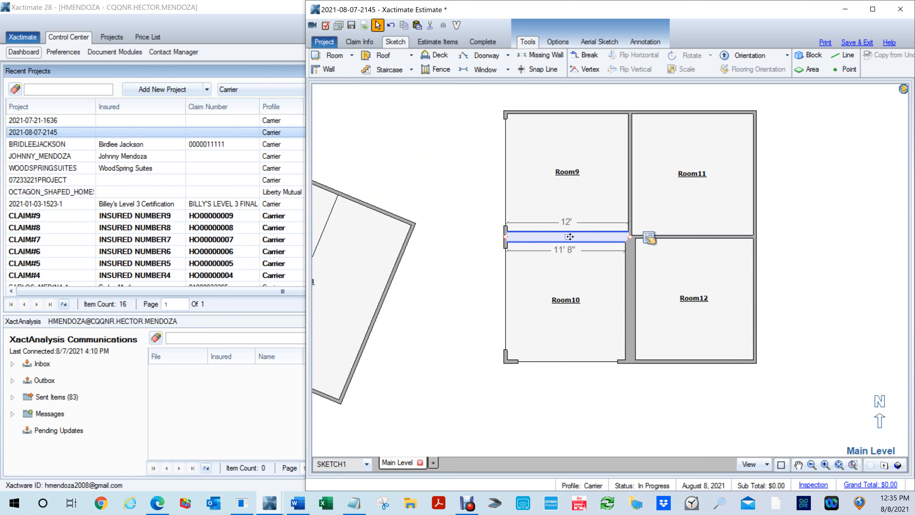
- Set the thickness of the Room9–Room10 wall and the Room10–Room12 wall to 4"
ctrl+click(628, 282)
click(656, 238)
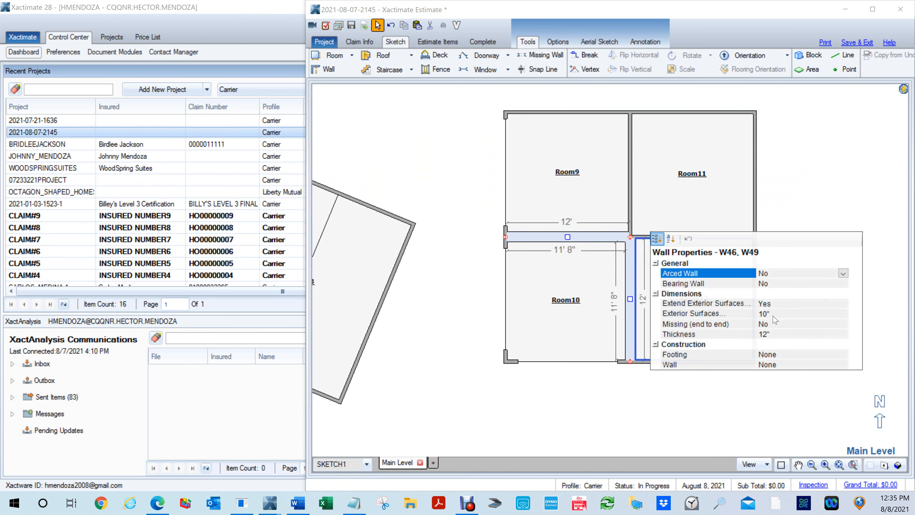
click(774, 328)
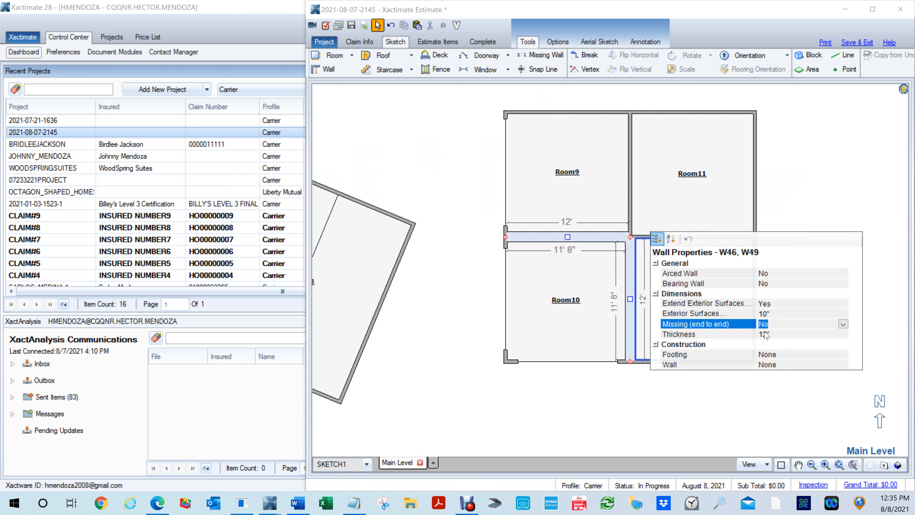
click(765, 334)
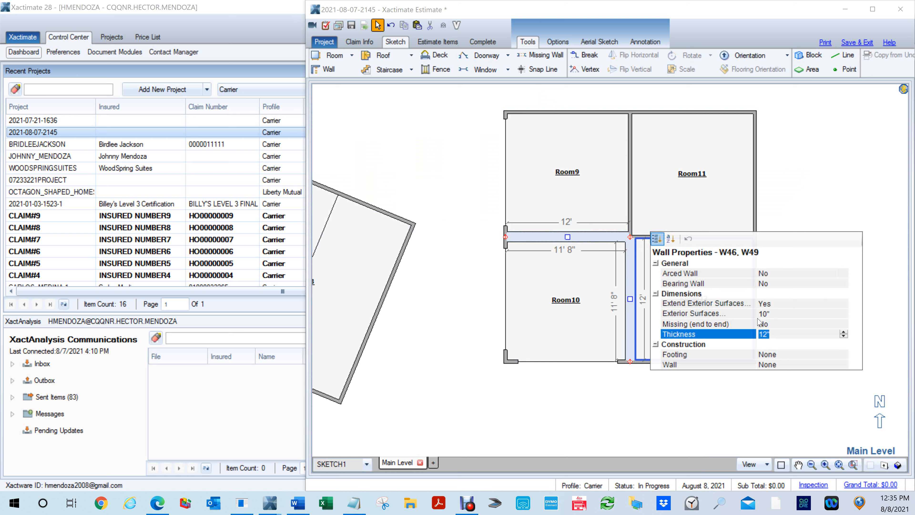
text(4)
key(Return)
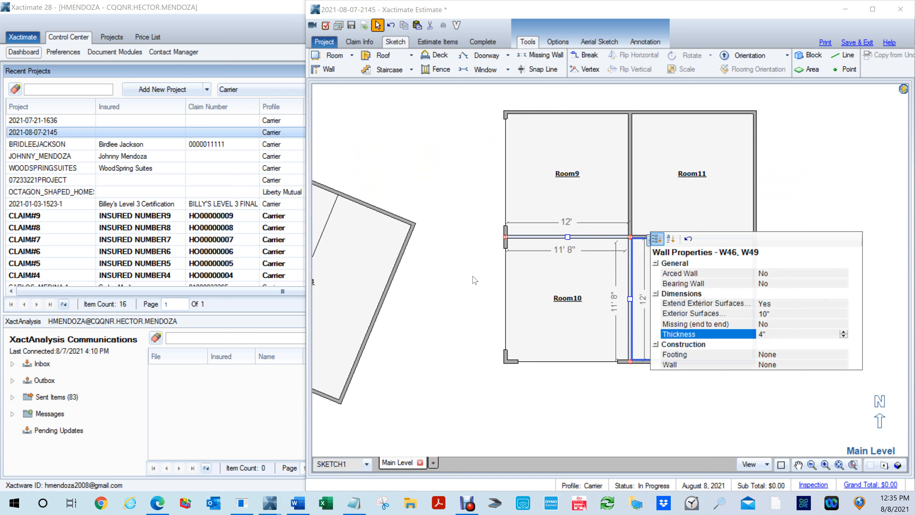
click(479, 281)
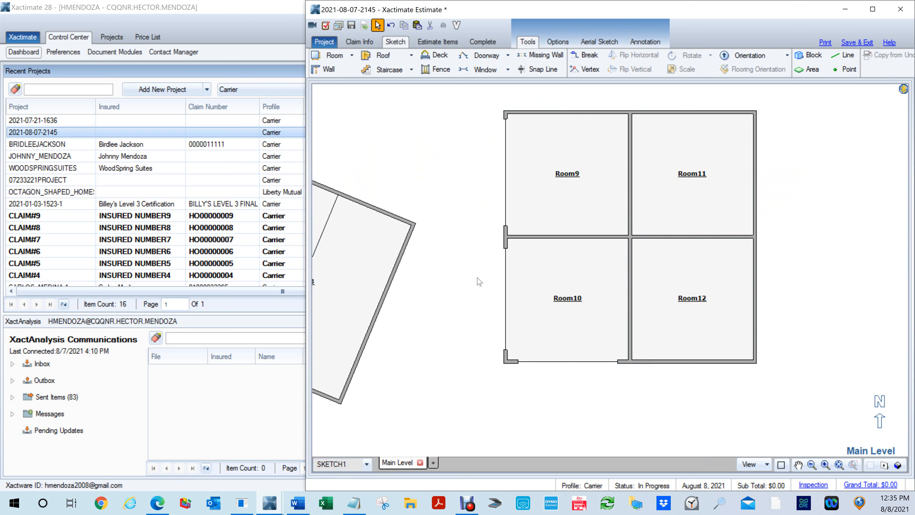
- Set the thickness of the Room9–Room10 wall and the Room10–Room12 wall to 12"
click(546, 237)
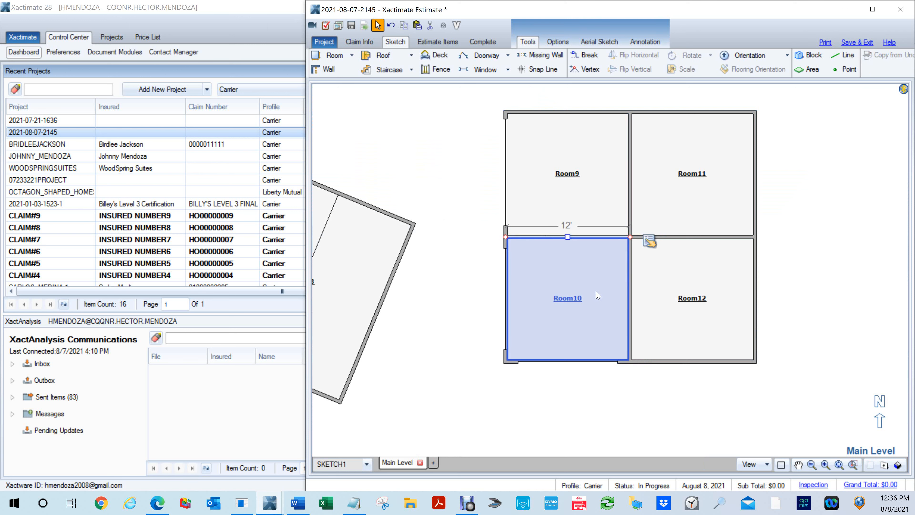
click(630, 295)
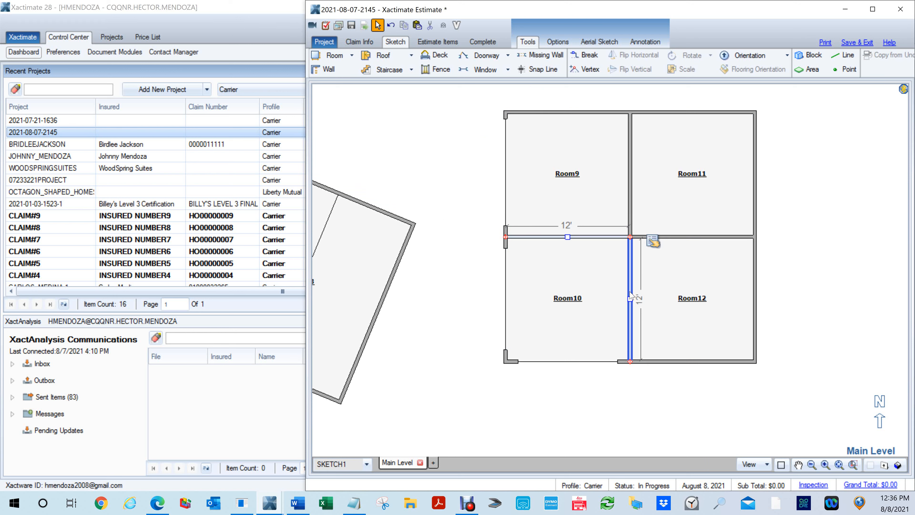
mouse_move(652, 242)
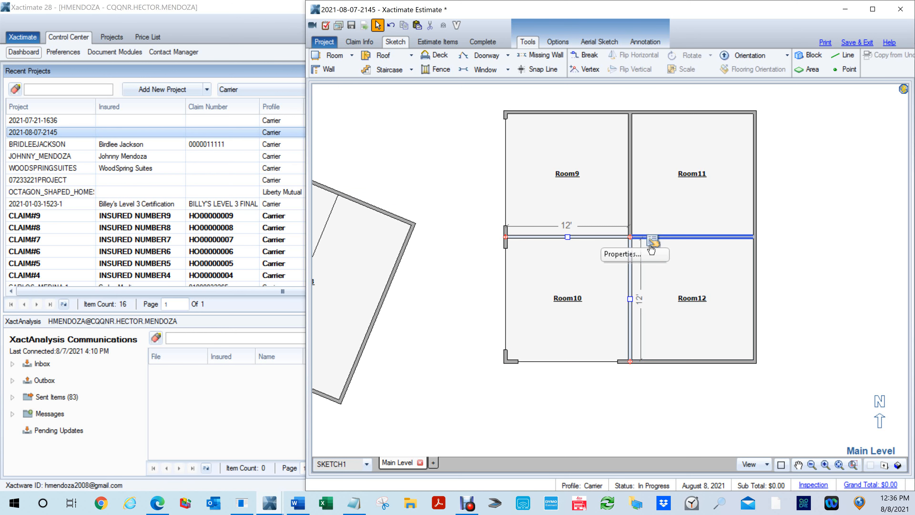
click(651, 248)
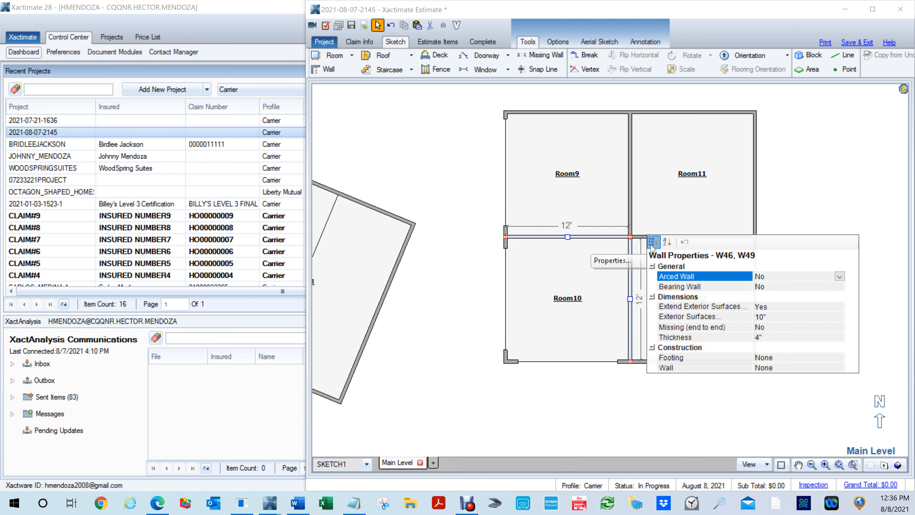
click(764, 337)
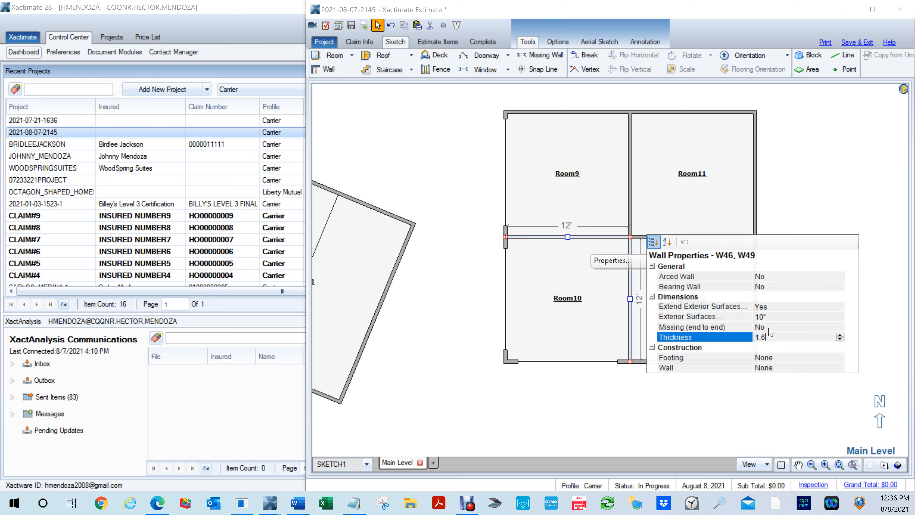
key(Return)
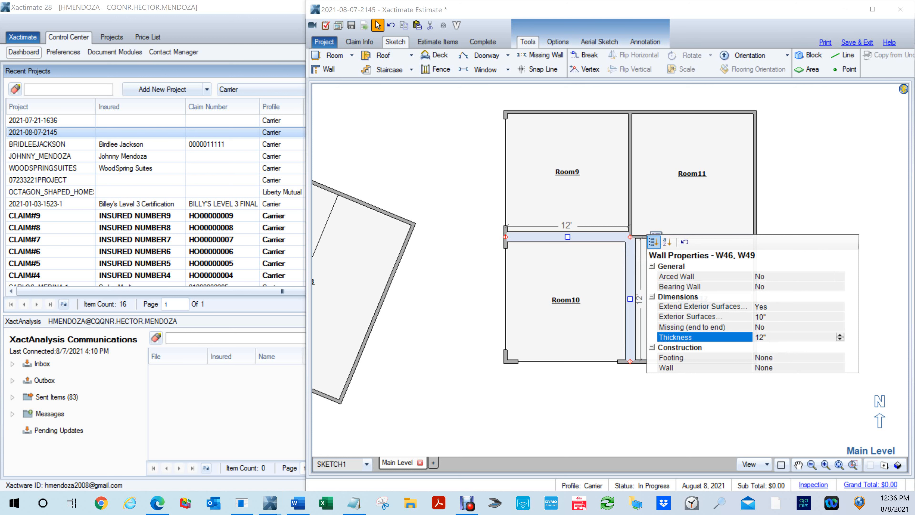
click(489, 295)
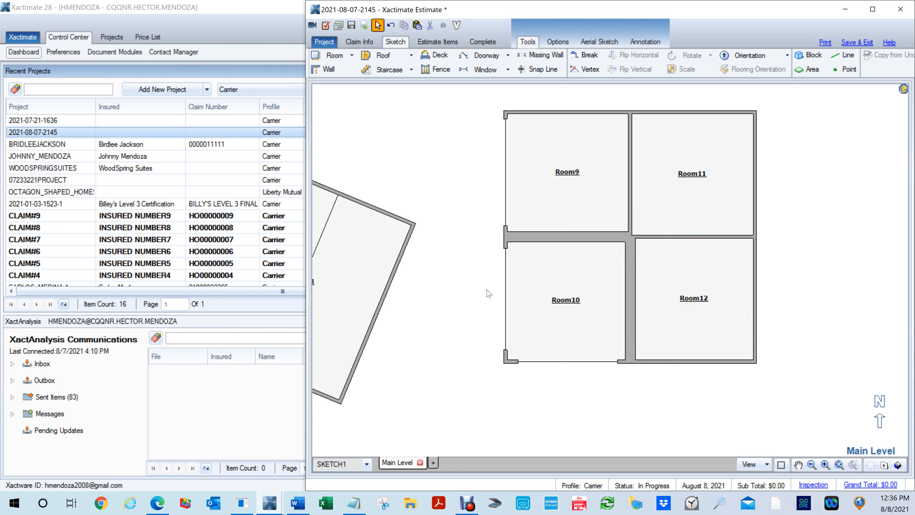
- Shift the wall between Room9 and Room10 slightly toward Room10
click(533, 272)
scroll(533, 272, up, 2)
click(543, 221)
click(581, 224)
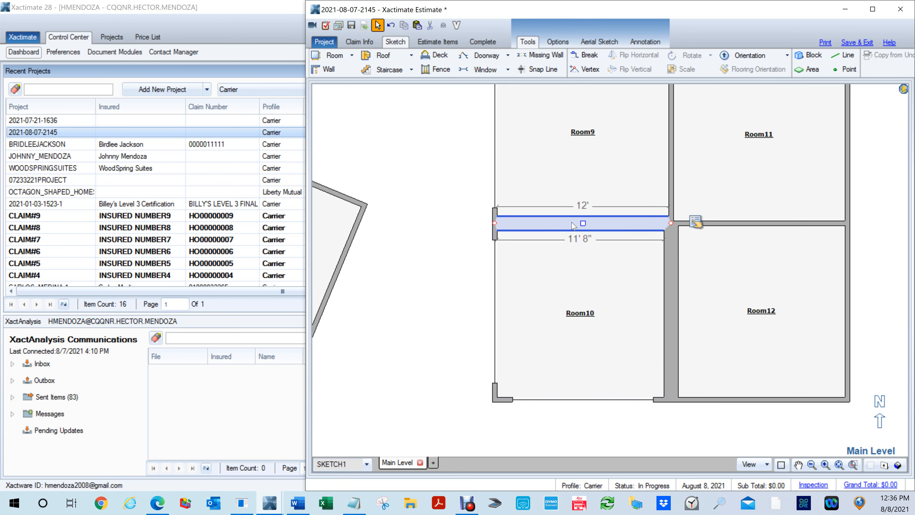
drag(584, 222, 581, 227)
- Place a snap line along the Room11 face of the wall between Room11 and Room12
scroll(793, 262, up, 3)
middle_click(727, 248)
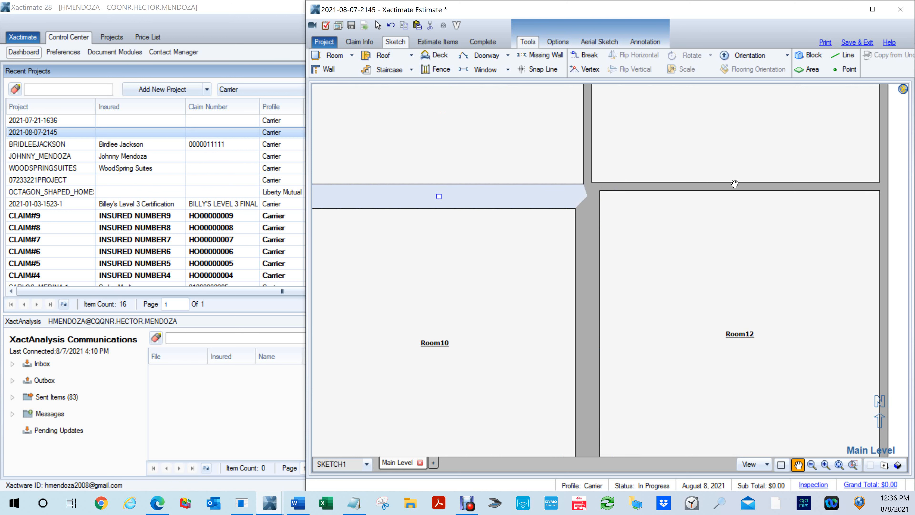
key(s)
click(760, 182)
- Move the wall between Room9 and Room10 so its Room9 face lines up with the snap line, and deselect it
middle_click(421, 227)
drag(421, 227, 537, 262)
click(547, 230)
scroll(562, 229, up, 4)
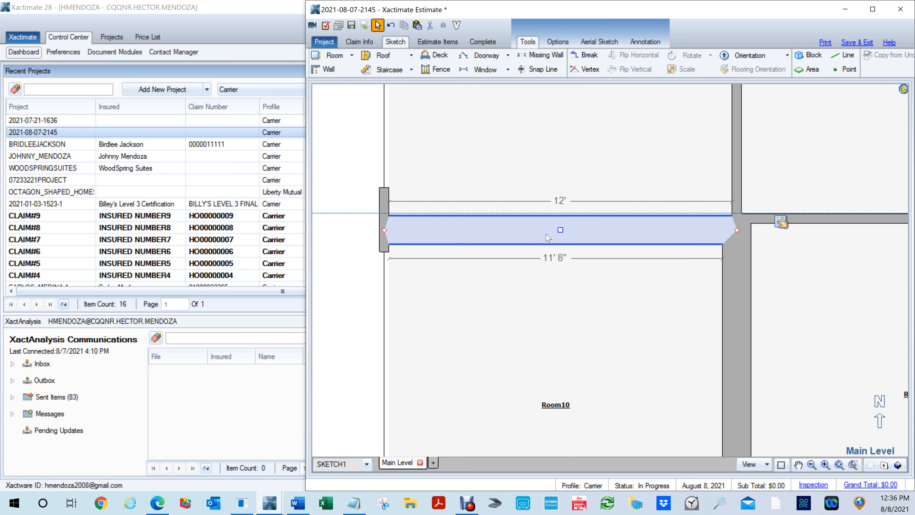
drag(566, 227, 569, 224)
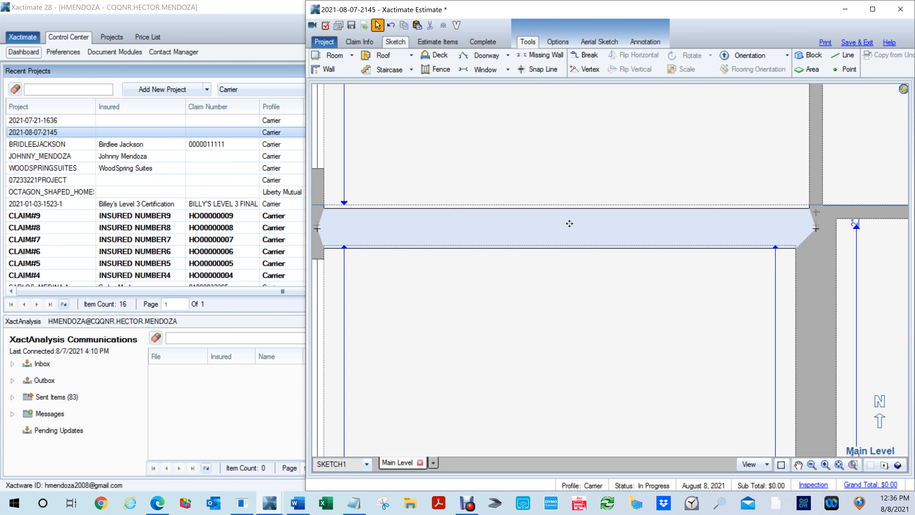
scroll(569, 223, down, 4)
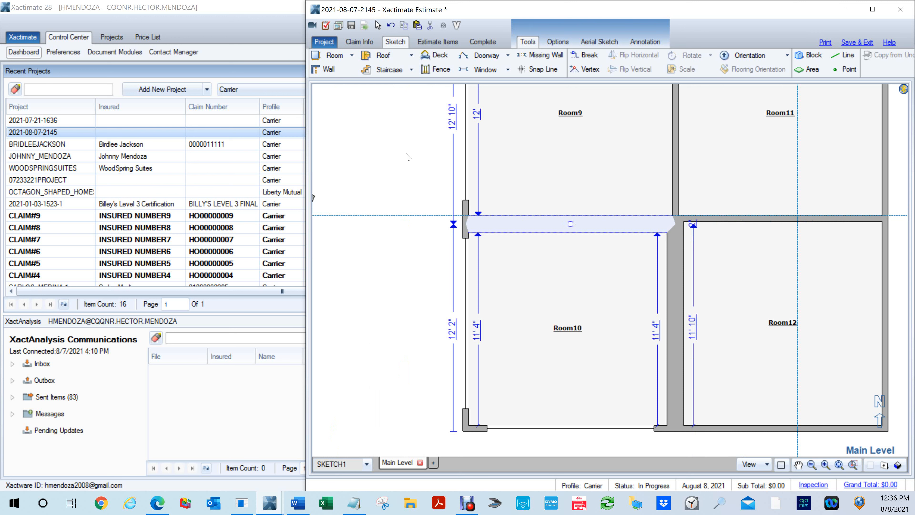
click(636, 305)
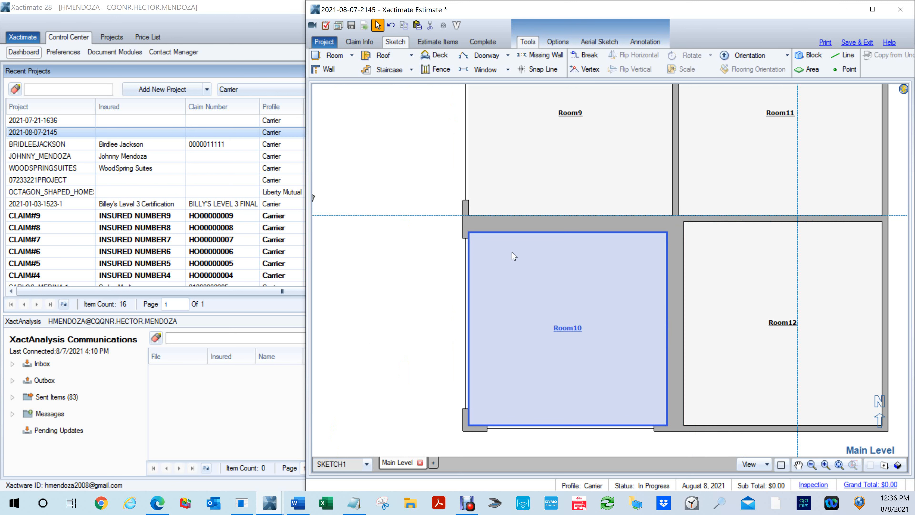
- Start the Missing Wall tool for an opening near the west end of the wall between Room9 and Room10
click(498, 223)
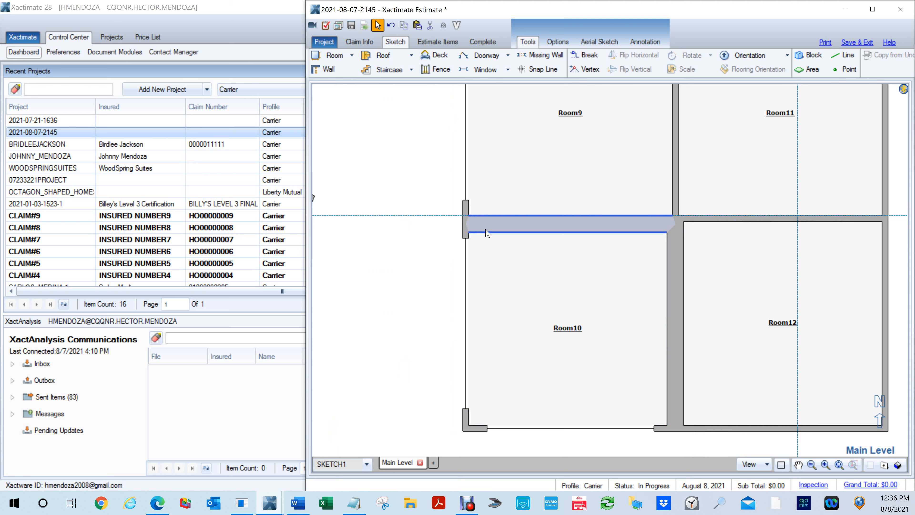
click(539, 258)
scroll(535, 260, up, 3)
drag(487, 230, 531, 266)
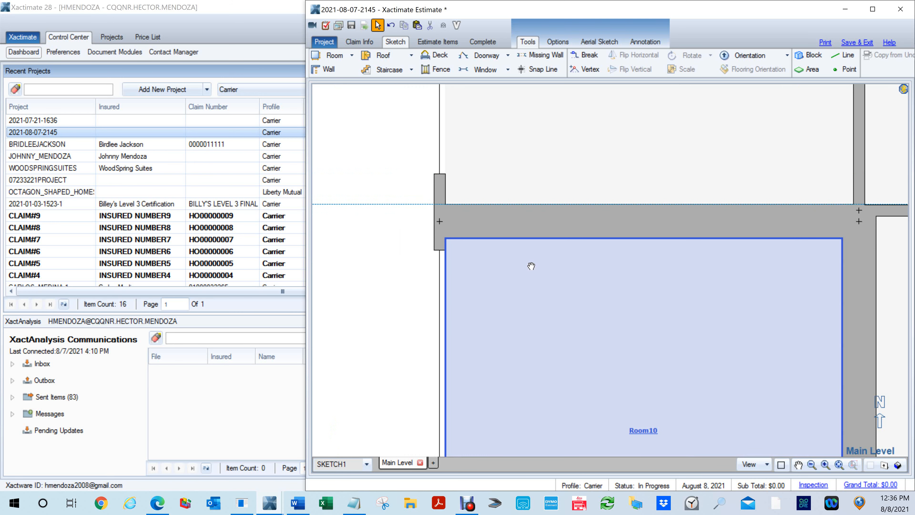
click(541, 55)
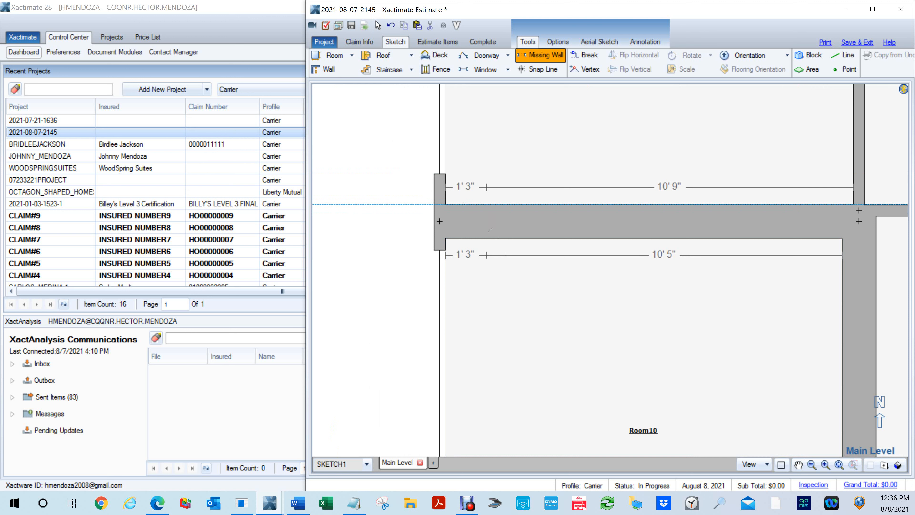
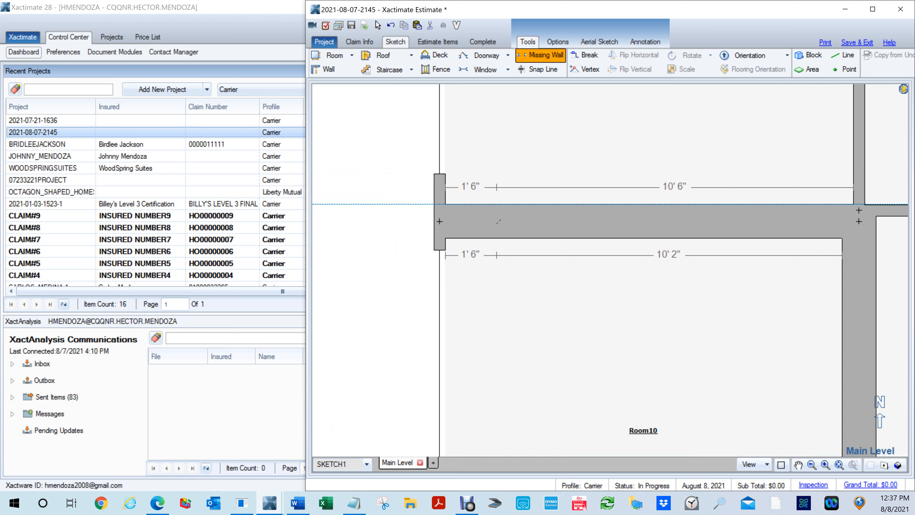
- Draw a missing wall about 3' 1" wide, starting 1' 6" from the west end of the wall between Room9 and Room10
drag(498, 221, 539, 231)
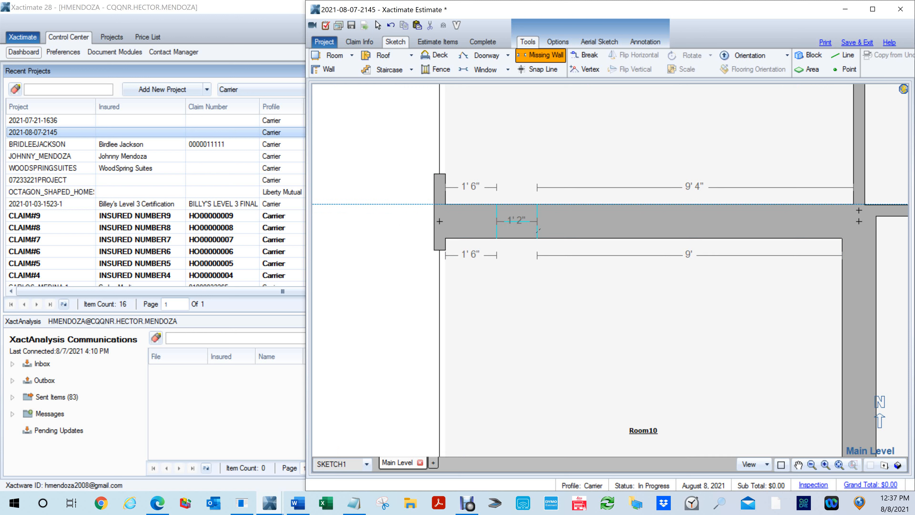
drag(538, 229, 601, 233)
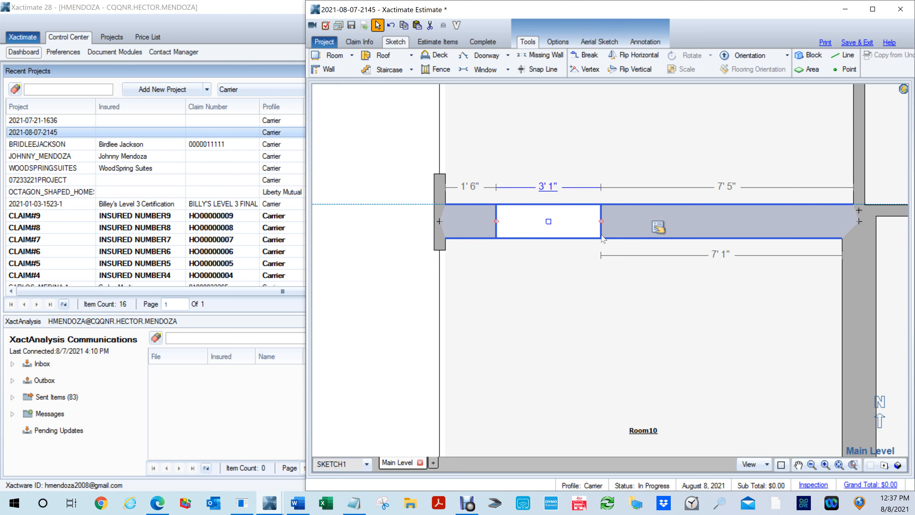
click(408, 159)
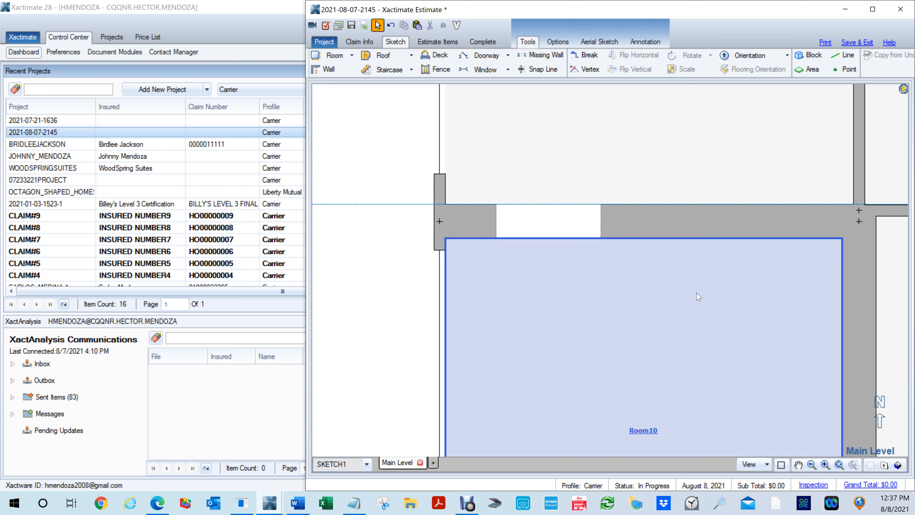
- Add a second missing wall 1' 6" wide east of the first and shift it to start about 6' 1" from the wall's west end
click(678, 242)
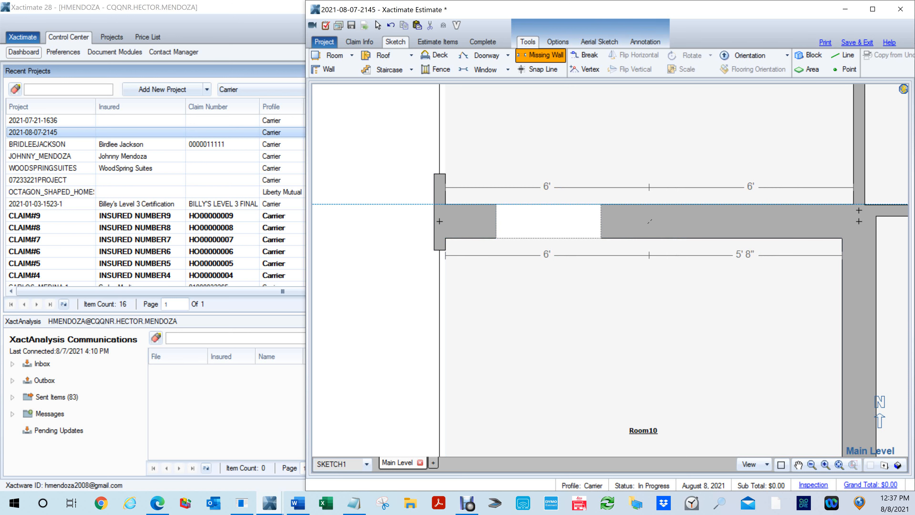
drag(653, 222, 602, 237)
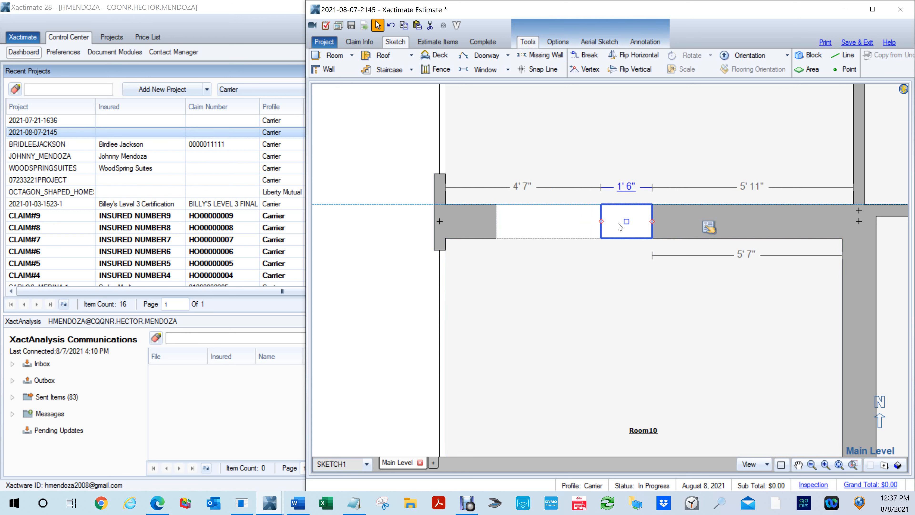
drag(626, 220, 676, 221)
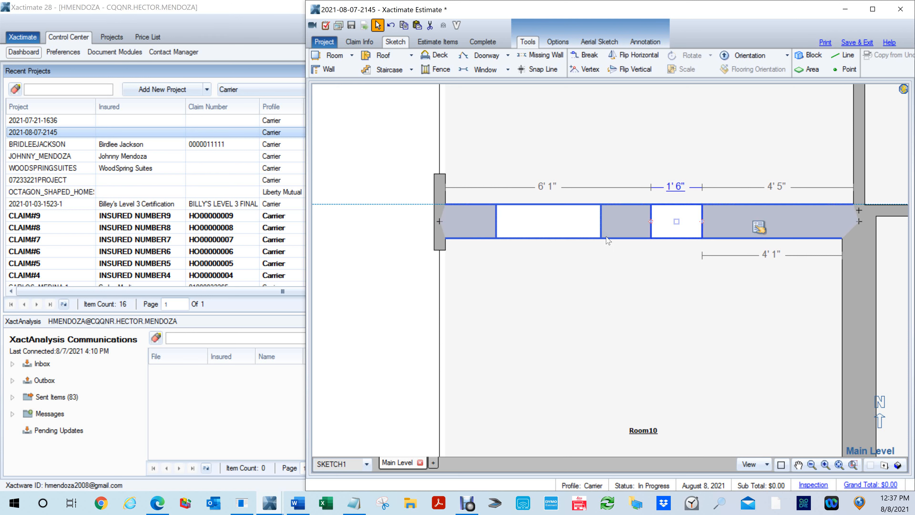
click(474, 222)
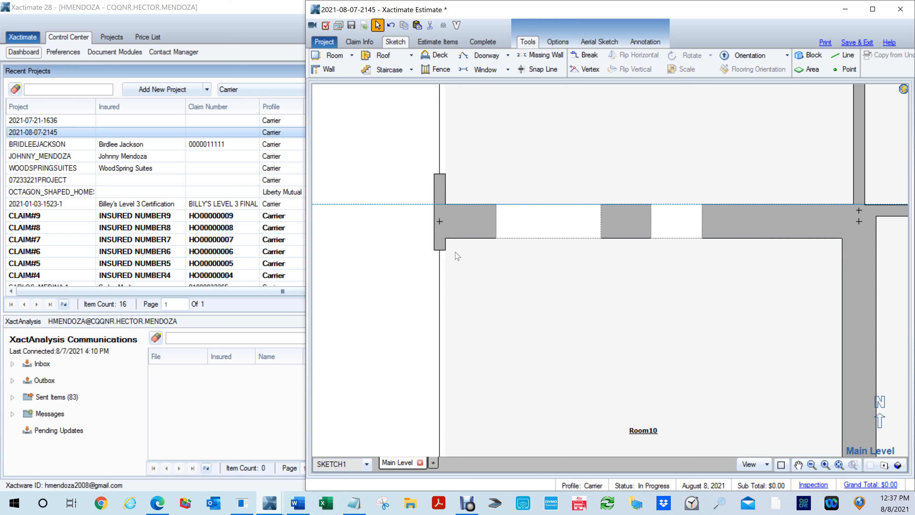
- Narrow the second opening to about 11" by moving its west edge away from the first opening
scroll(697, 256, up, 2)
scroll(601, 263, down, 3)
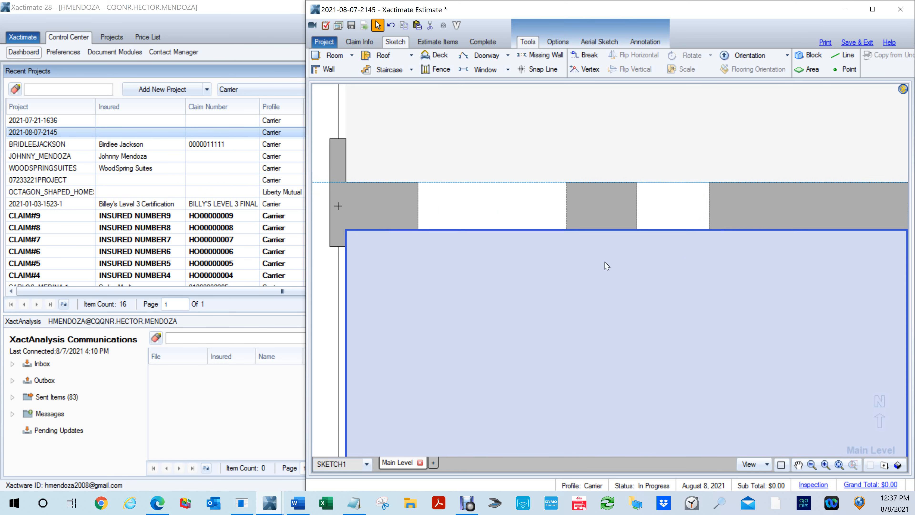
click(639, 232)
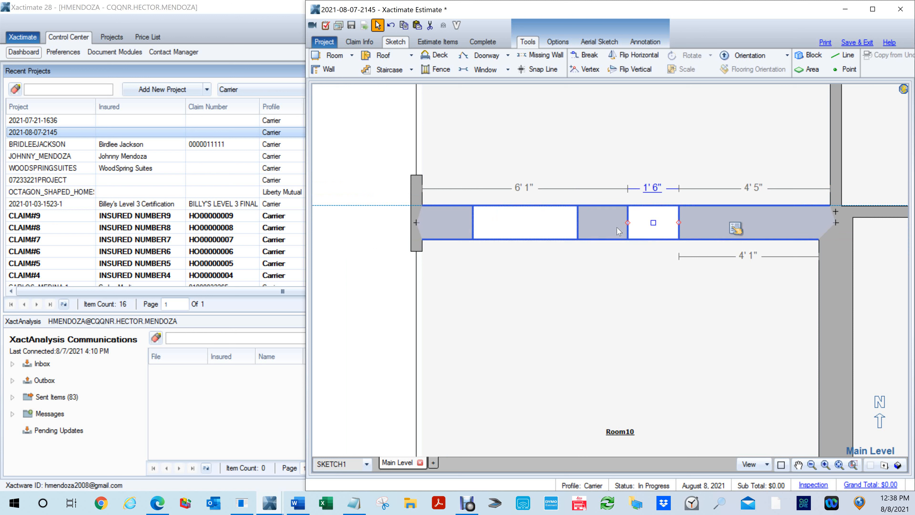
drag(628, 222, 648, 222)
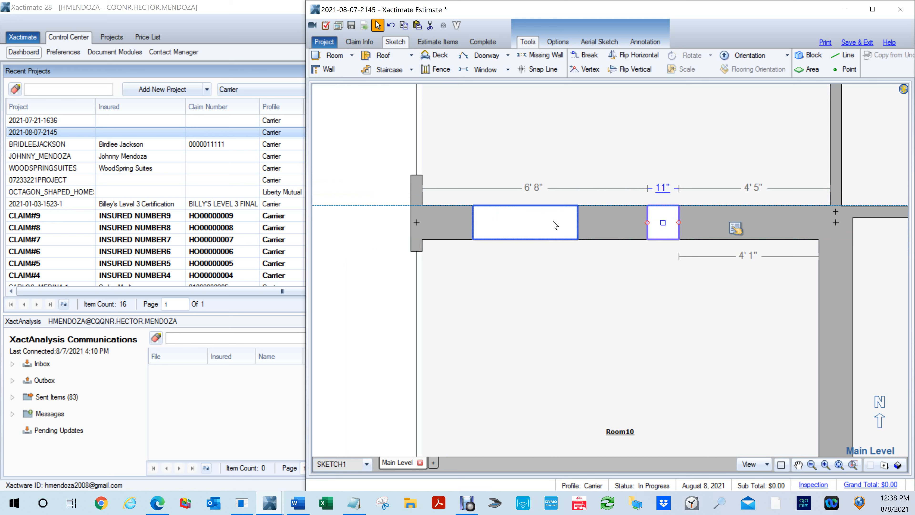
- Draw a horizontal reference line about 1' 6" long across the column, starting at the first opening's east edge
scroll(582, 224, up, 5)
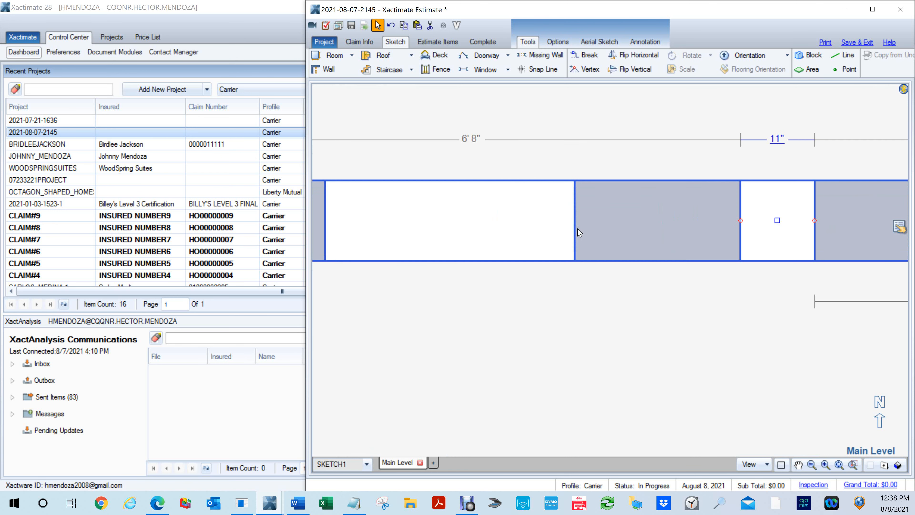
drag(633, 225, 547, 245)
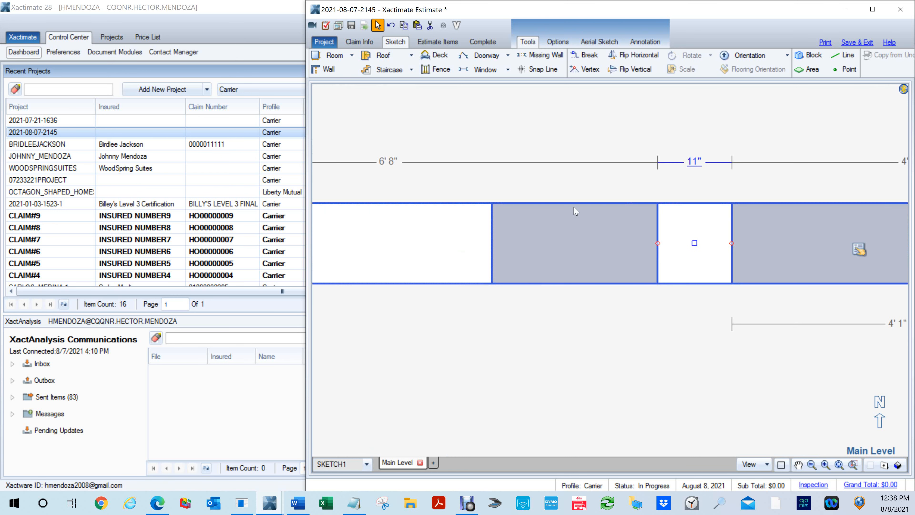
key(l)
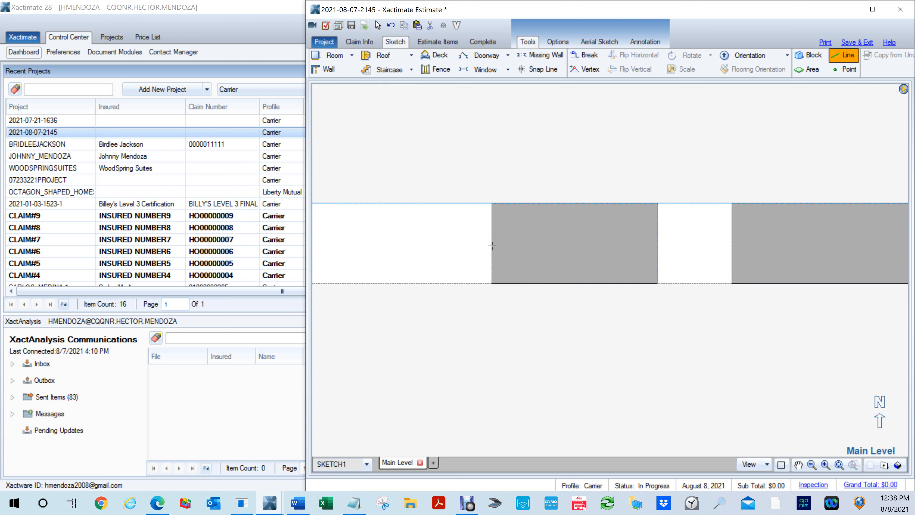
click(496, 244)
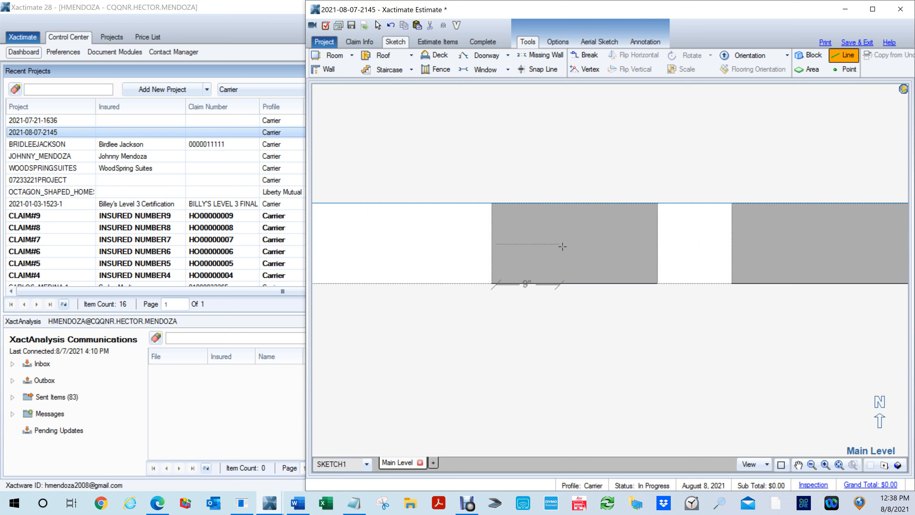
click(614, 250)
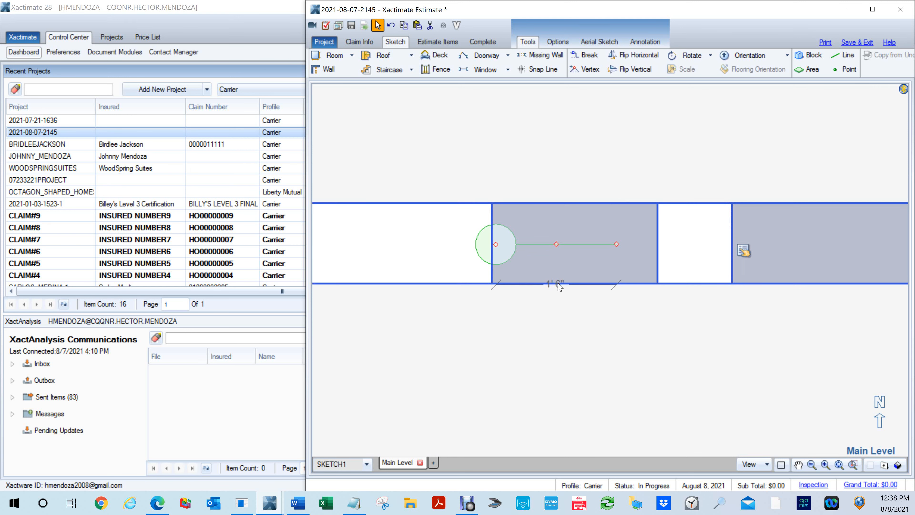
- Move the second opening's west edge to the reference line's end, making it about 1' 5" wide, and delete the line
click(670, 248)
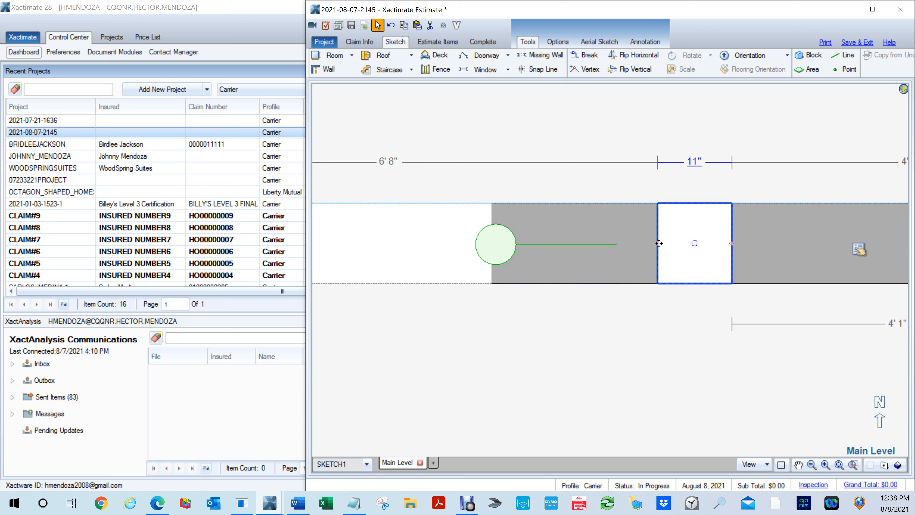
drag(644, 254, 615, 252)
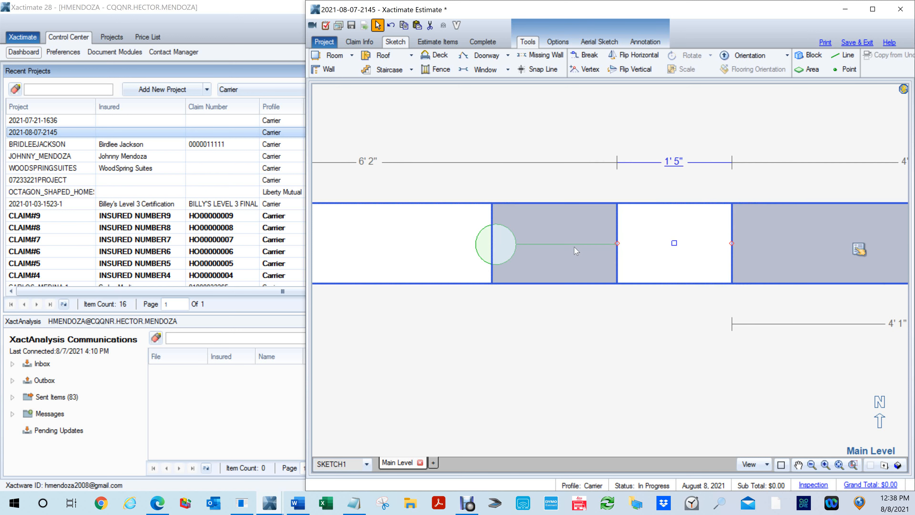
click(577, 249)
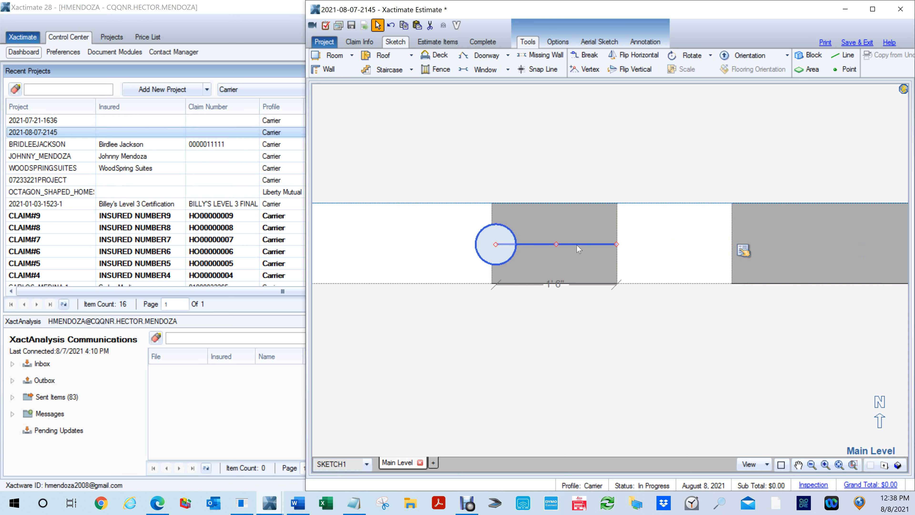
key(Escape)
- Place snap lines through Room10's northeast corner and draw a 1' 6" reference line west from the vertical one inside the wall
scroll(592, 254, down, 3)
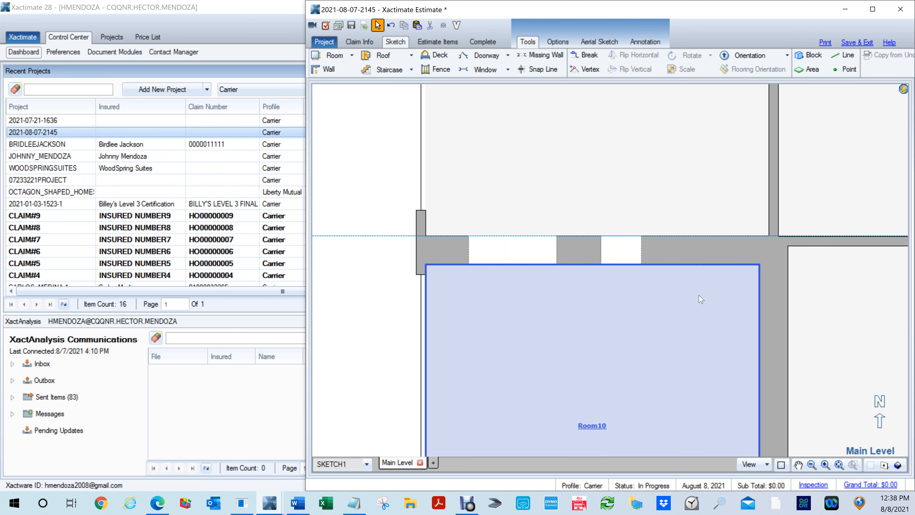
click(663, 249)
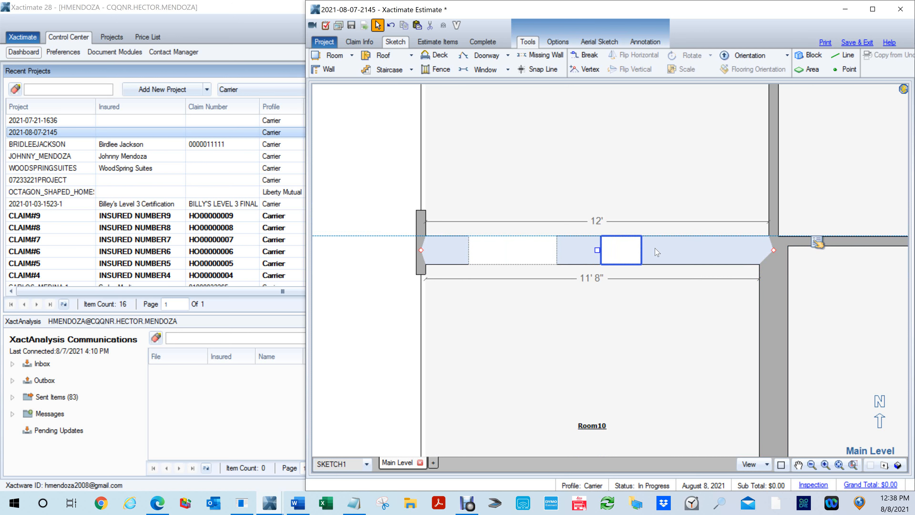
scroll(608, 234, up, 4)
scroll(628, 252, up, 1)
middle_click(637, 305)
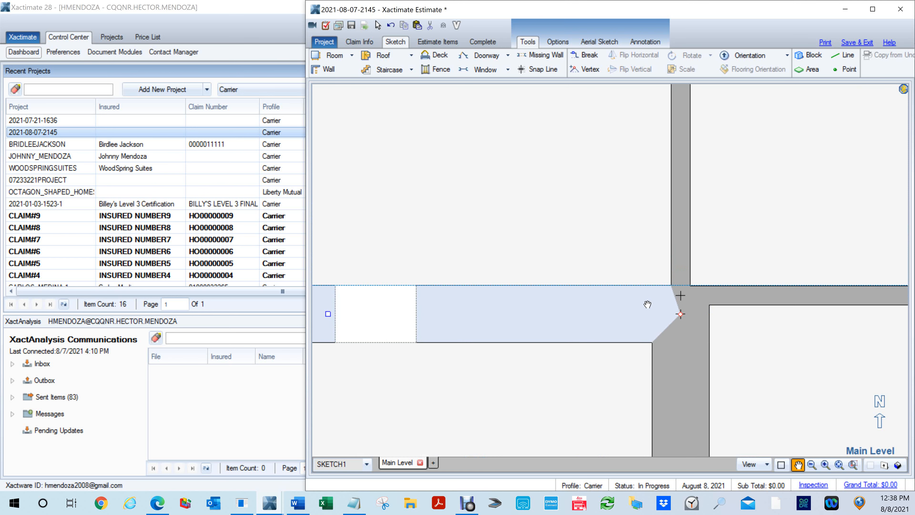
key(s)
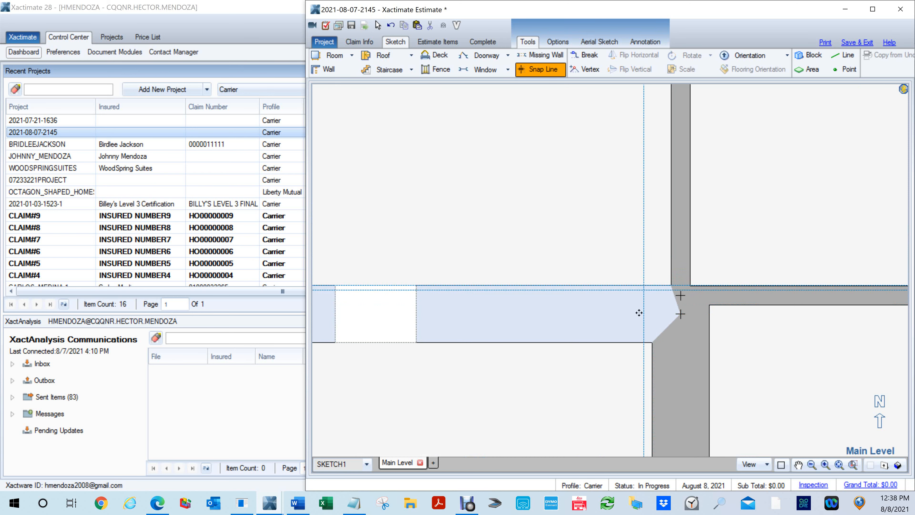
click(652, 344)
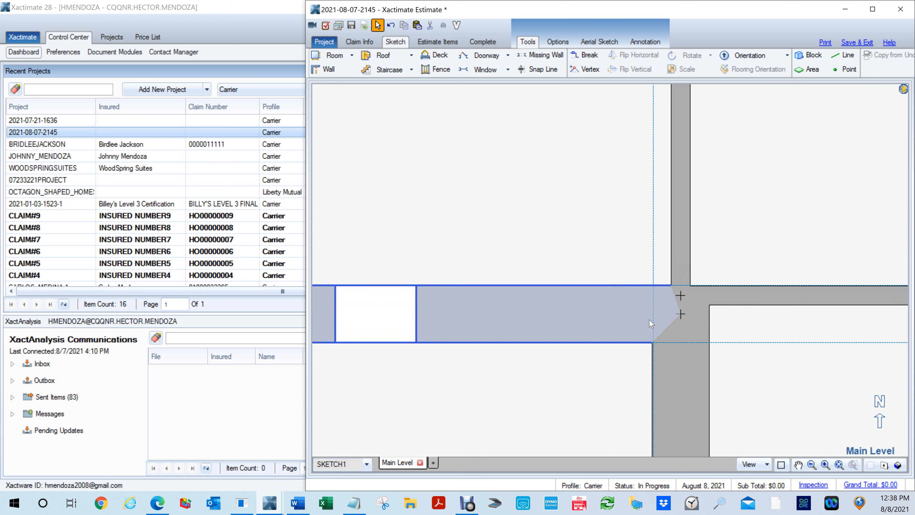
key(l)
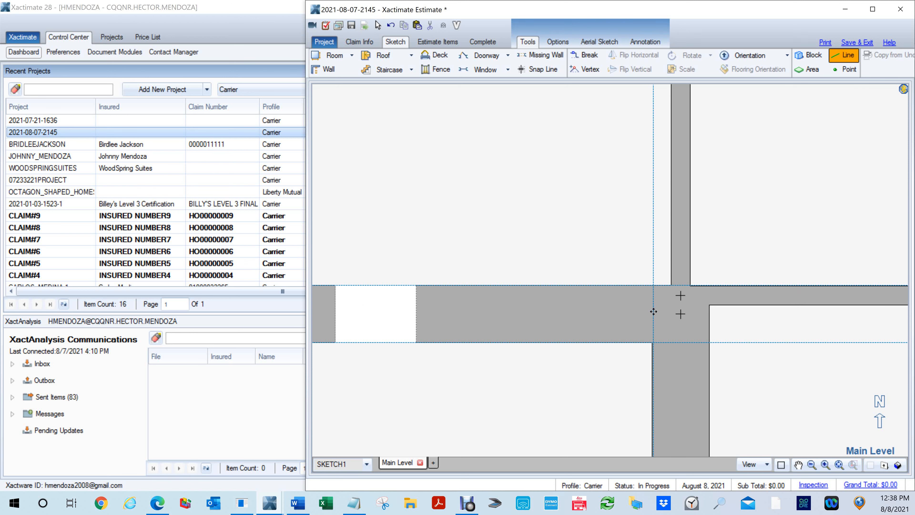
click(570, 309)
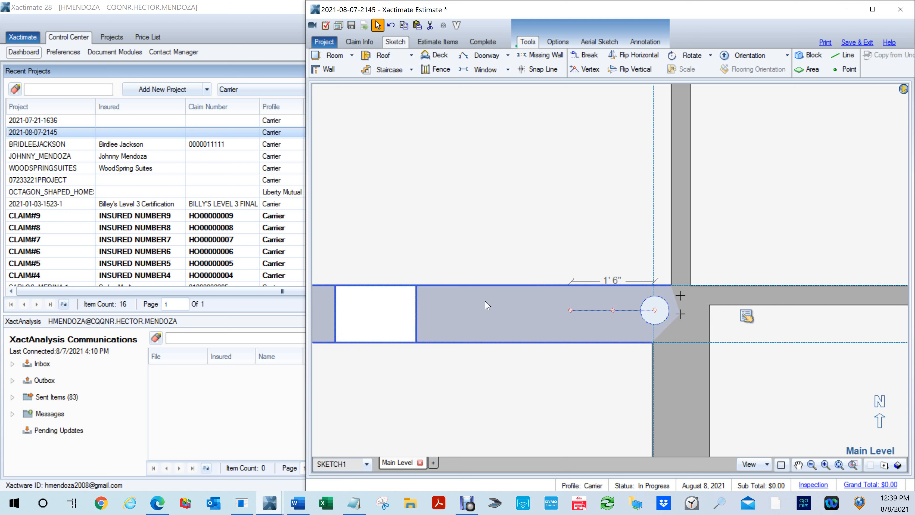
- Stretch the second opening's east edge to the reference line's end, making it about 4' 2" wide, and delete the line
click(417, 317)
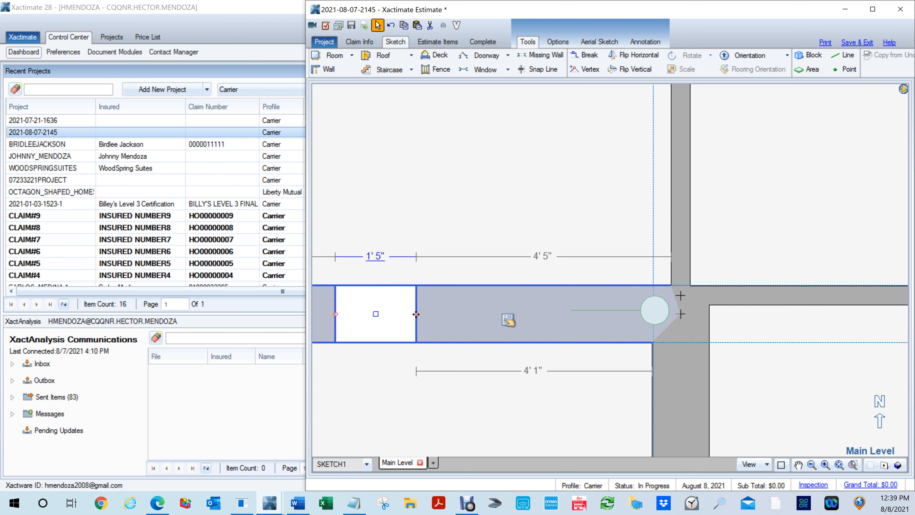
drag(575, 347, 572, 346)
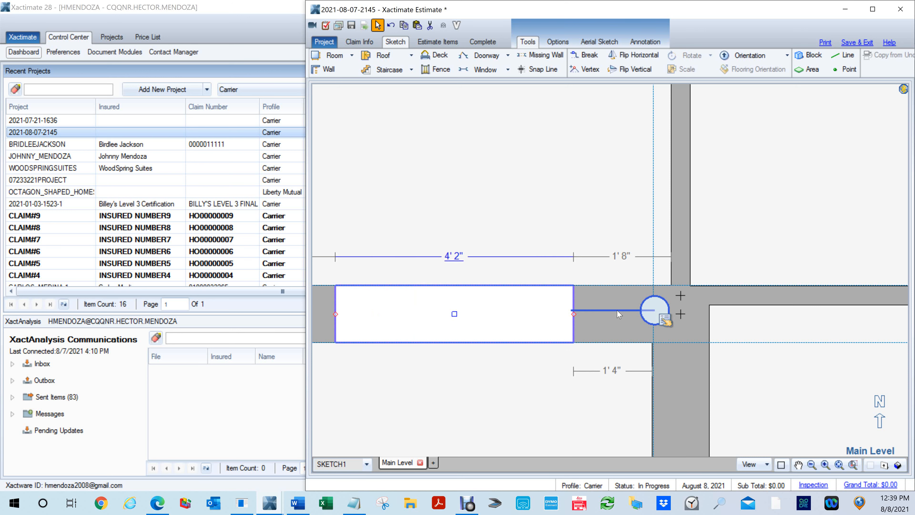
click(617, 310)
key(Escape)
- Show the Main Level in 3D with the ceilings hidden
scroll(557, 322, down, 5)
middle_click(499, 382)
key(F8)
drag(512, 382, 535, 176)
mouse_move(509, 362)
mouse_down()
mouse_move(648, 379)
mouse_move(707, 374)
mouse_move(539, 323)
mouse_up()
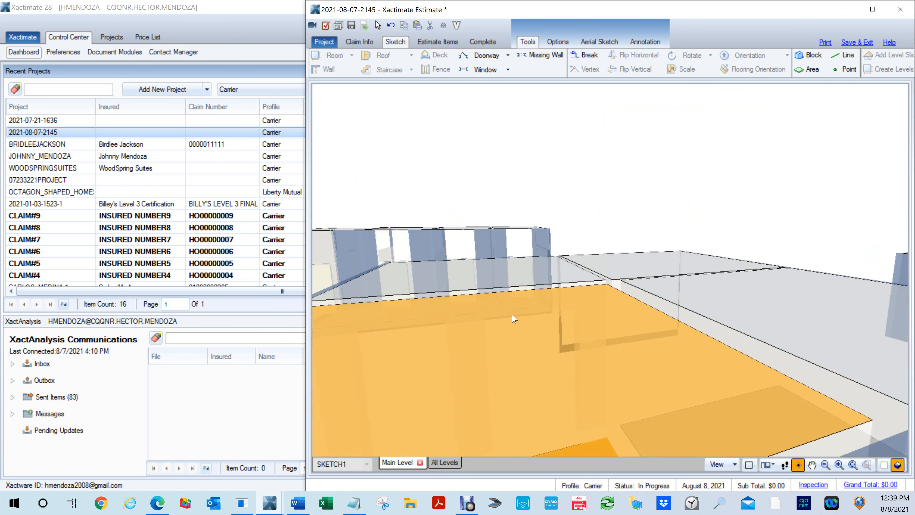
key(c)
scroll(513, 327, down, 2)
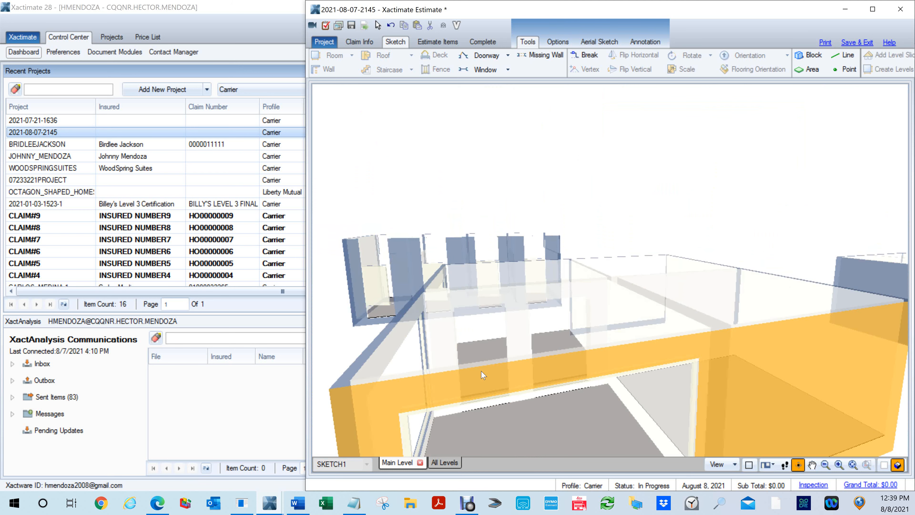
- Examine the columns and openings between Room9 and Room10 in 3D from several angles, and return to the plan
scroll(513, 348, up, 2)
scroll(517, 351, down, 2)
drag(505, 357, 737, 432)
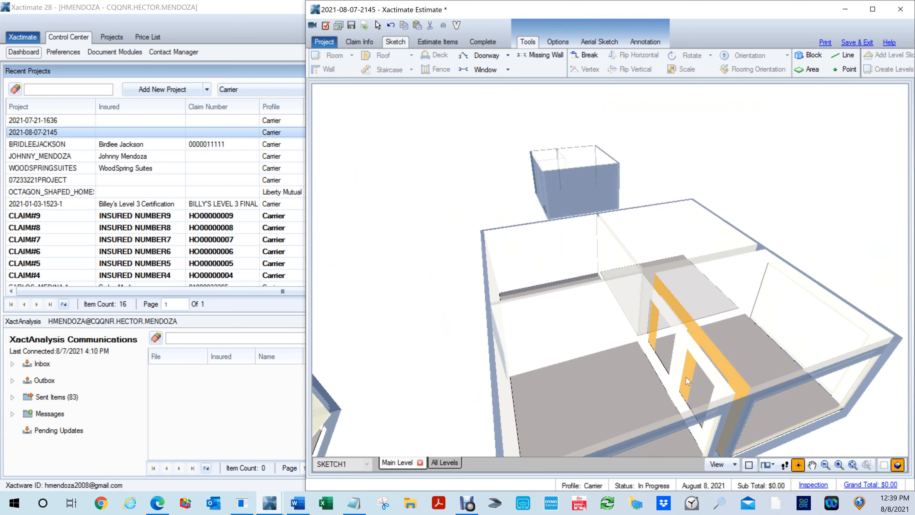
scroll(691, 364, up, 4)
scroll(688, 371, up, 1)
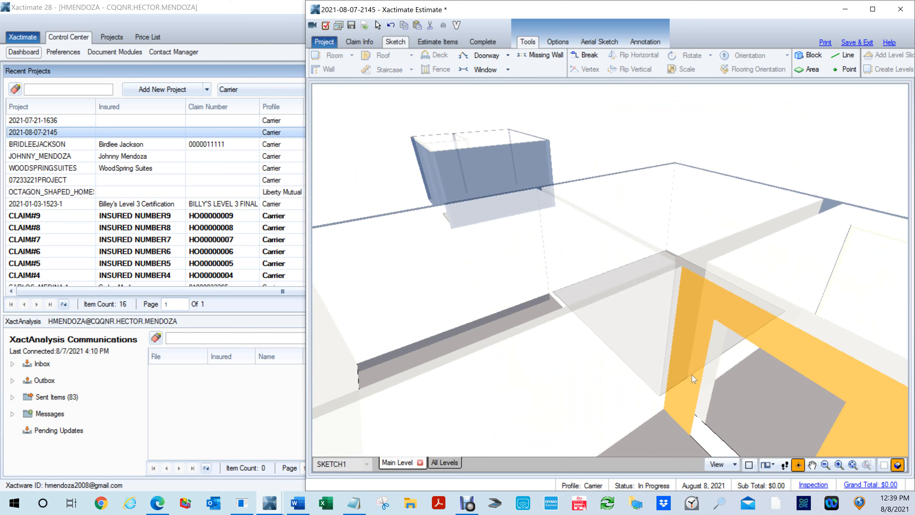
drag(747, 401, 774, 336)
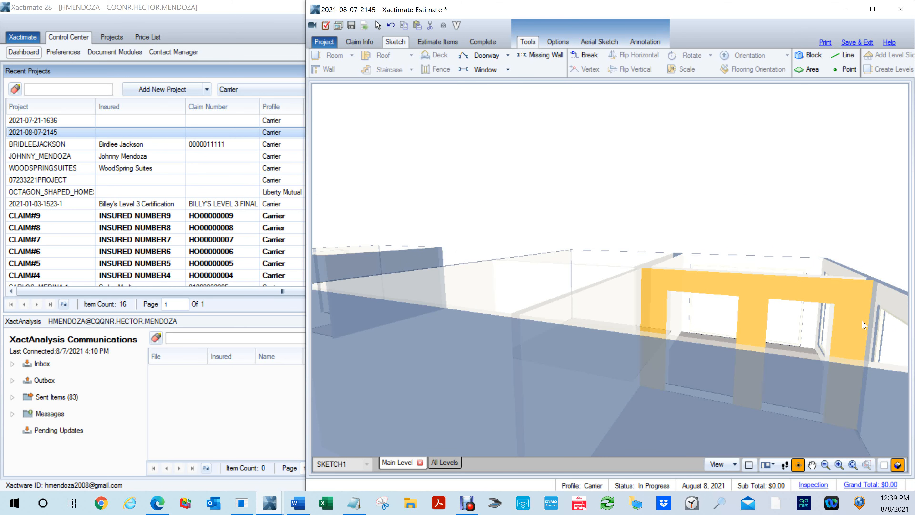
scroll(749, 299, up, 5)
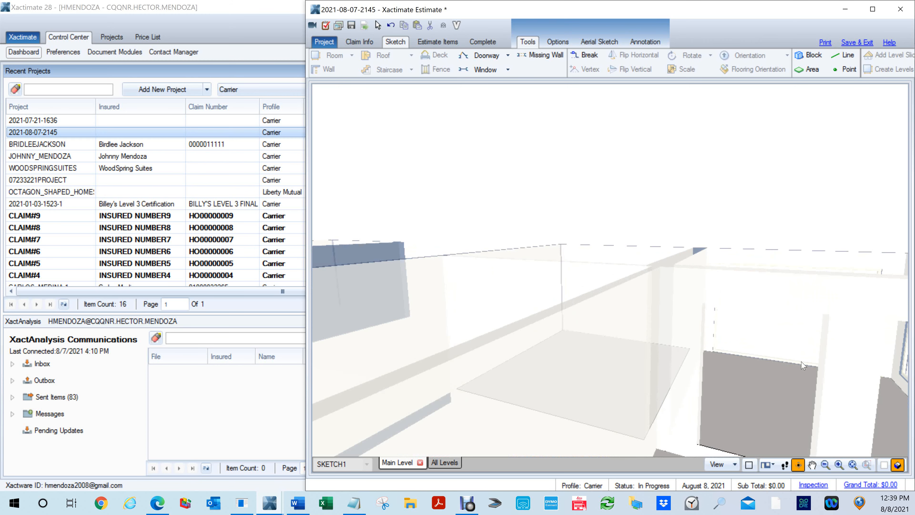
mouse_move(751, 367)
mouse_down()
mouse_move(549, 384)
mouse_move(463, 369)
mouse_move(408, 336)
mouse_up()
key(Escape)
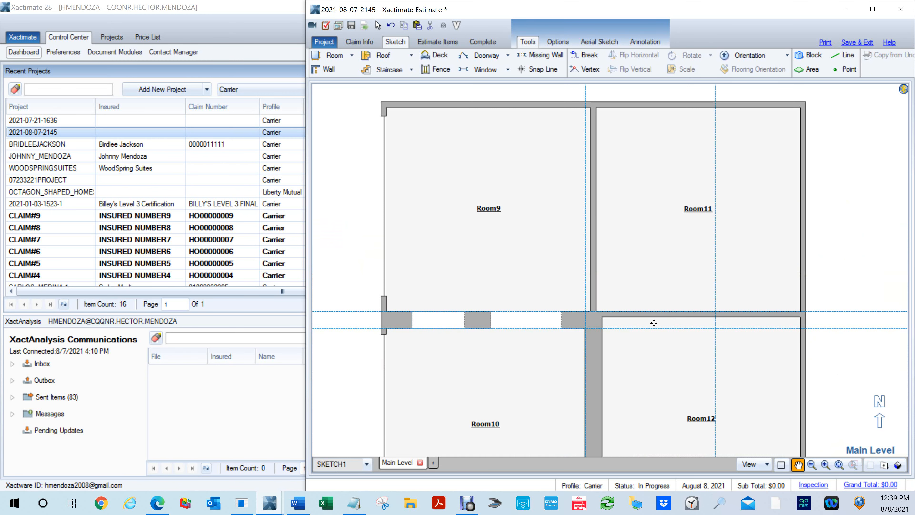
- Delete the two snap lines that run through Room10's northeast corner
drag(657, 352, 646, 256)
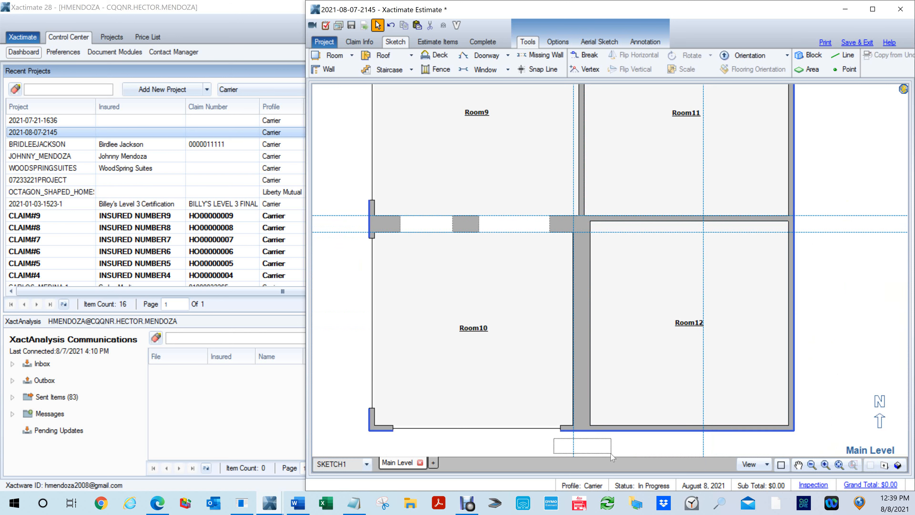
scroll(604, 471, down, 3)
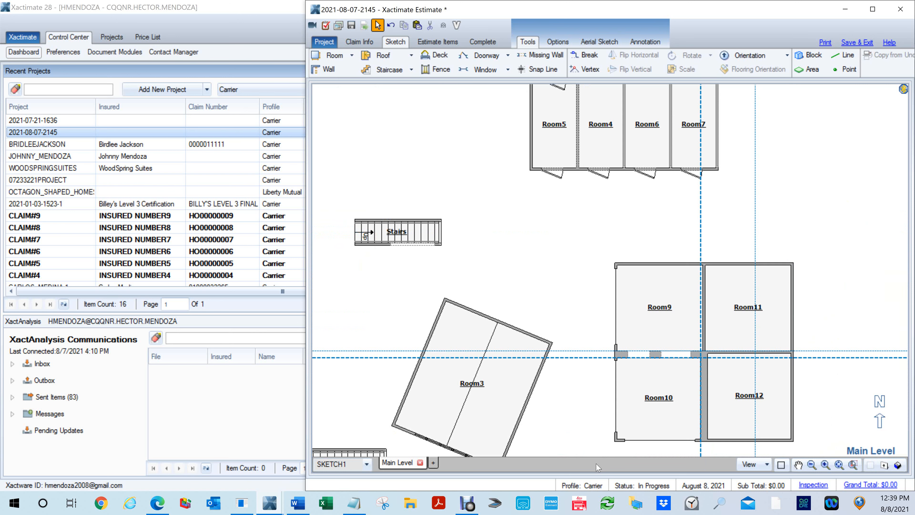
scroll(676, 403, down, 2)
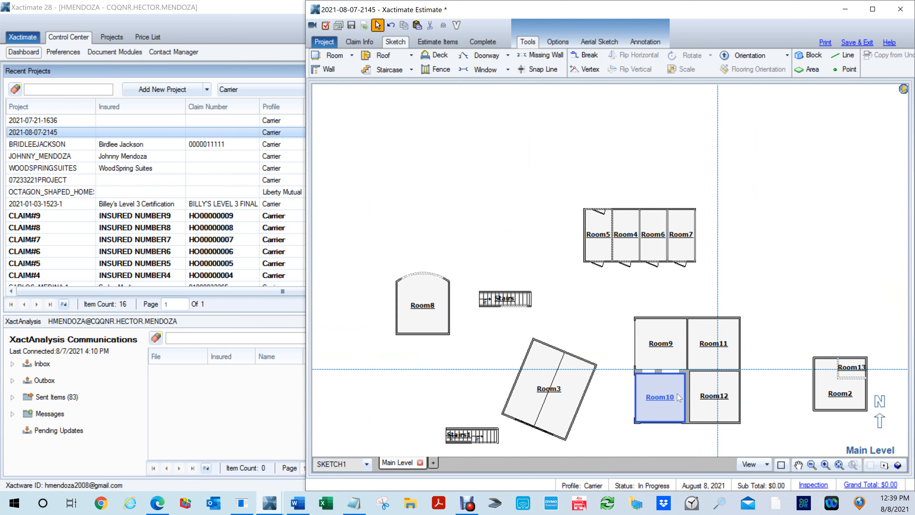
- Add a missing wall about 7' 1" wide in the thick wall between Room10 and Room12
middle_click(676, 403)
scroll(676, 402, up, 3)
mouse_move(757, 369)
mouse_down()
mouse_move(677, 328)
mouse_move(581, 303)
mouse_up()
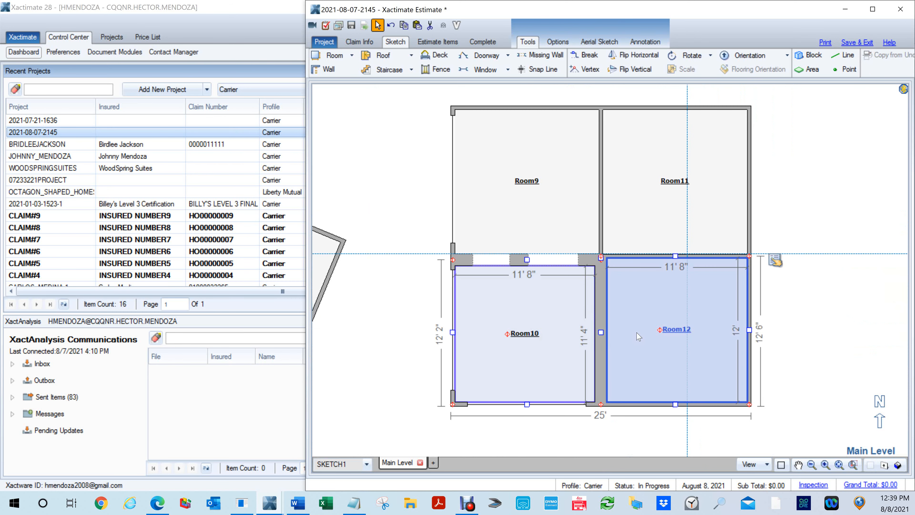
click(540, 55)
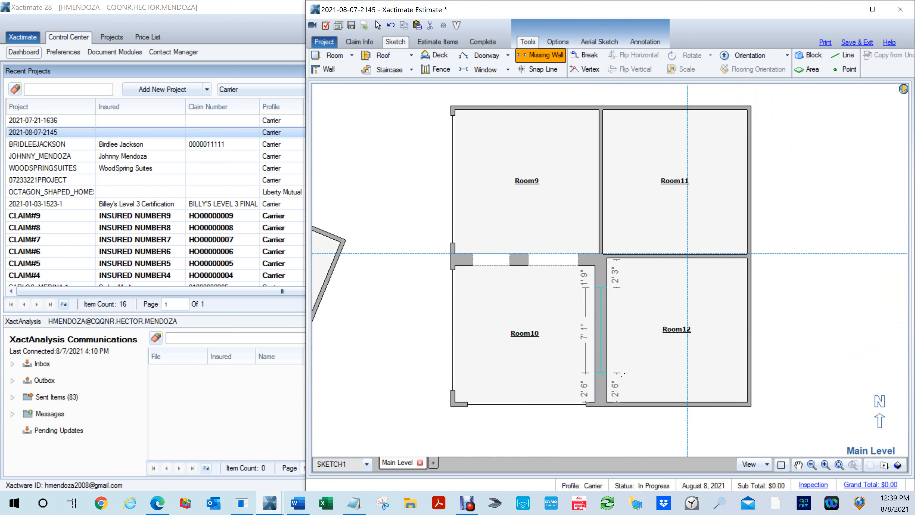
click(626, 376)
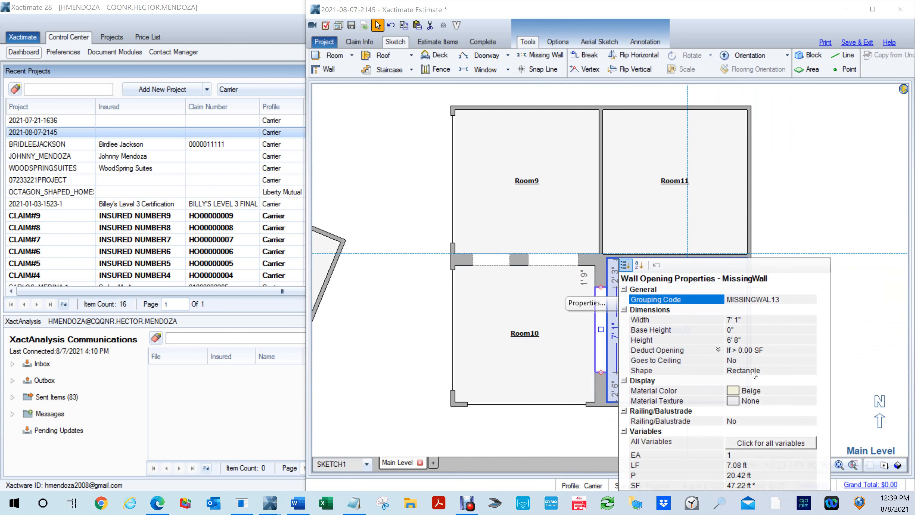
- Set the shape of the opening between Room10 and Room12 to Round Arch
click(753, 371)
click(811, 370)
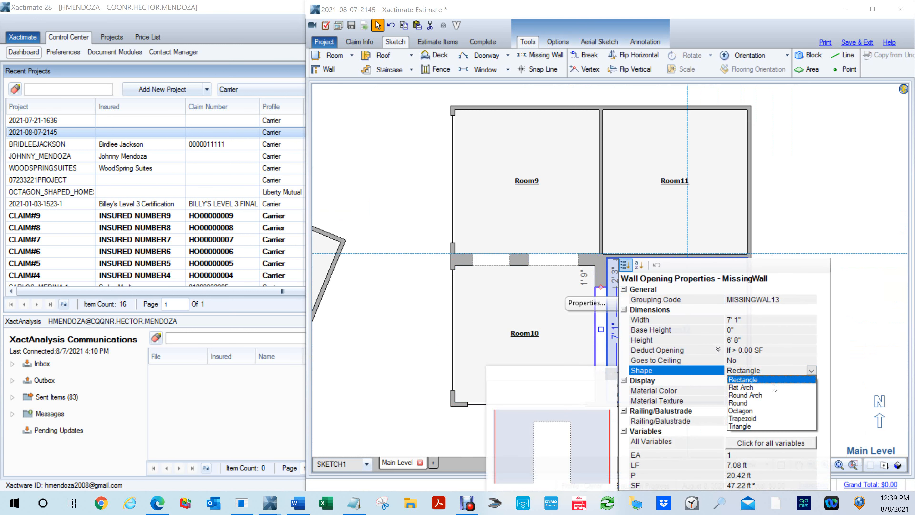
click(752, 395)
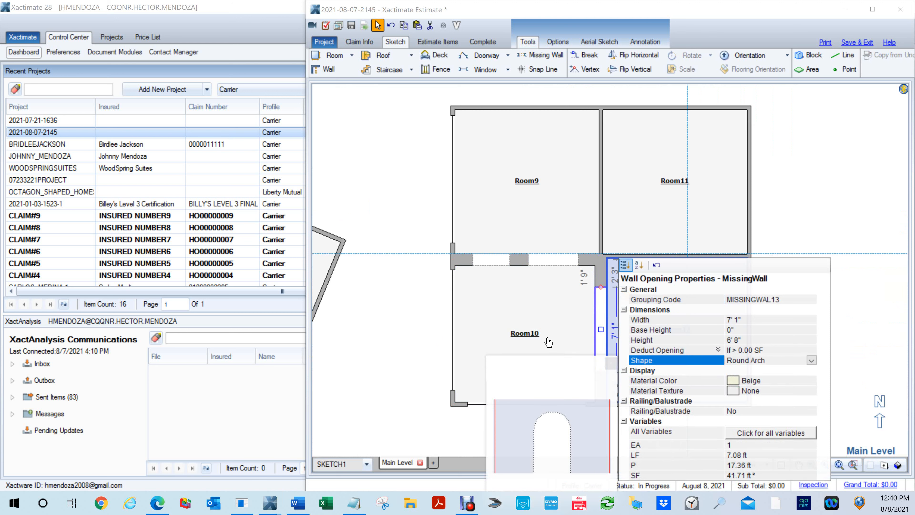
click(513, 332)
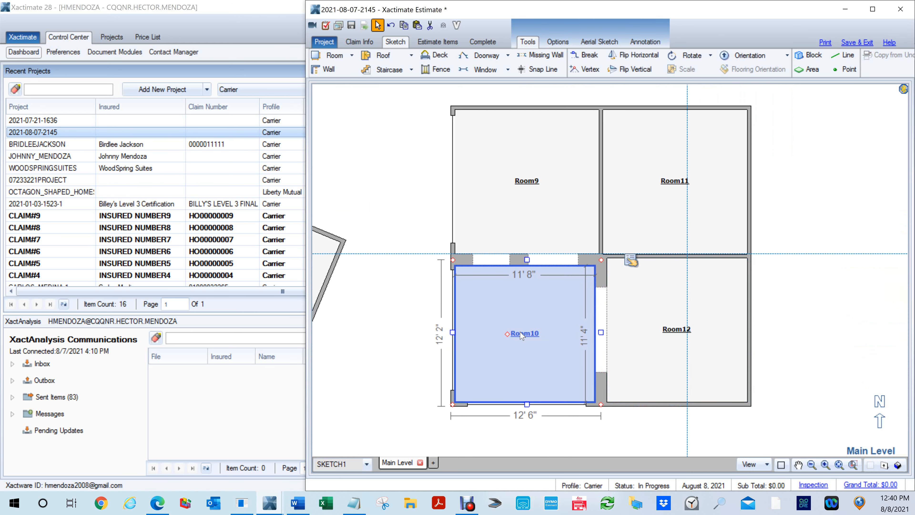
- Examine the arched opening between Room10 and Room12 in 3D from several angles, and return to the plan
key(F8)
drag(530, 360, 673, 245)
scroll(631, 368, up, 2)
drag(633, 391, 700, 362)
click(779, 336)
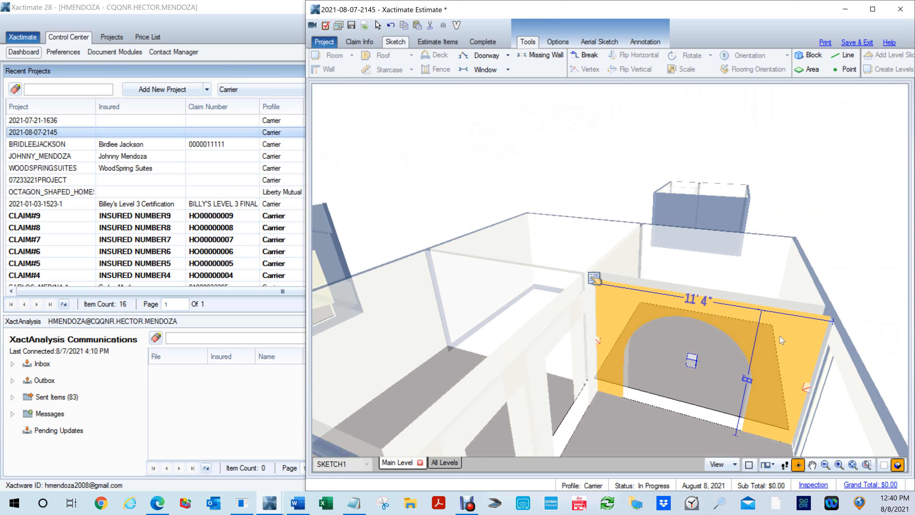
drag(670, 393, 631, 405)
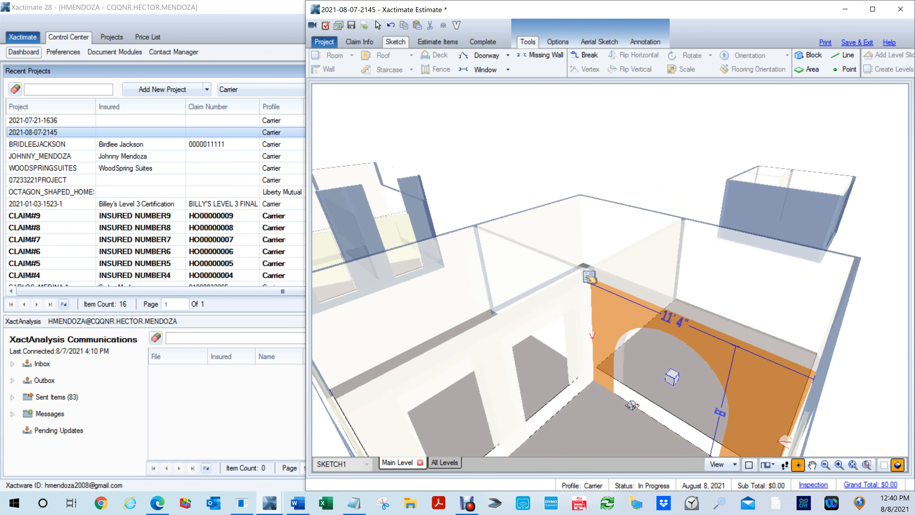
scroll(630, 400, up, 3)
scroll(625, 392, down, 2)
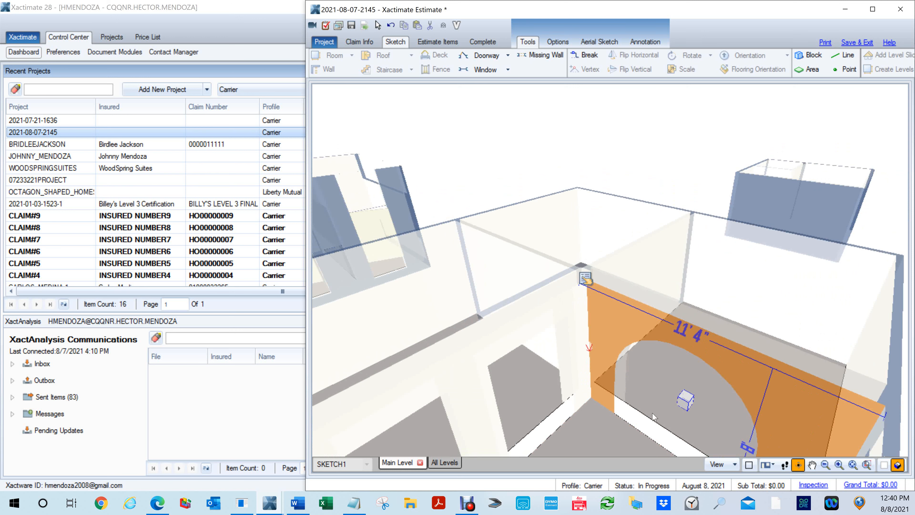
key(F8)
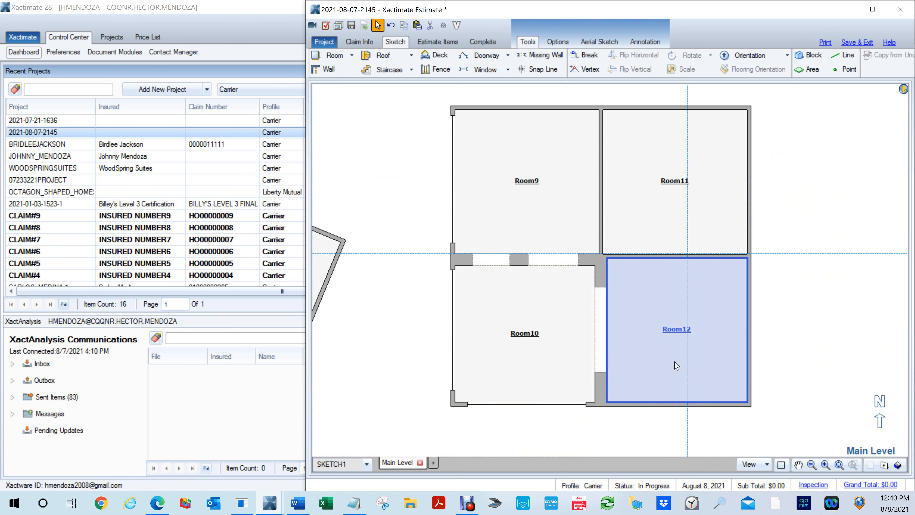
- Place snap lines along the Room11 side of the wall between Room9 and Room11
scroll(678, 361, up, 3)
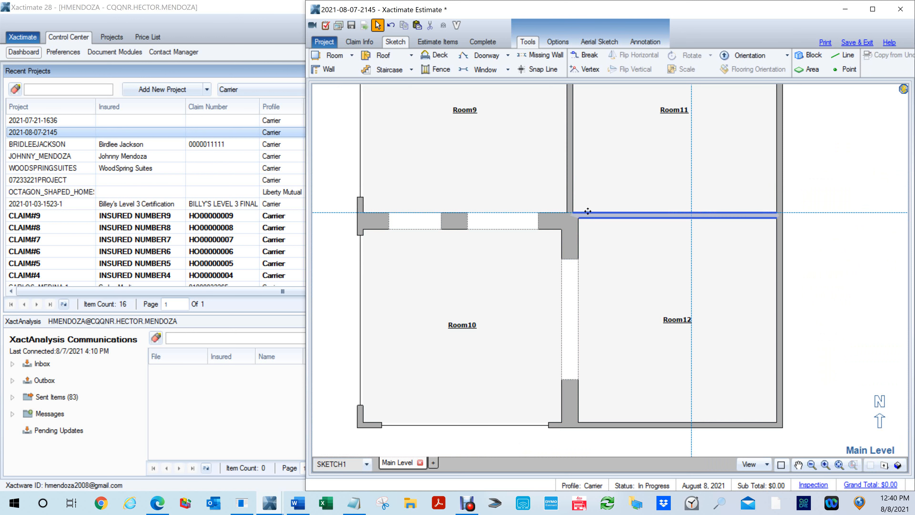
scroll(590, 316, up, 1)
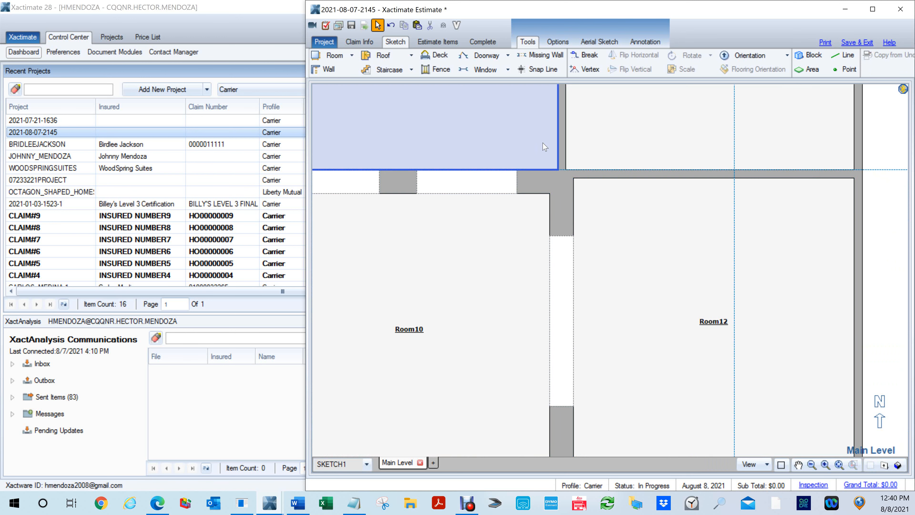
key(l)
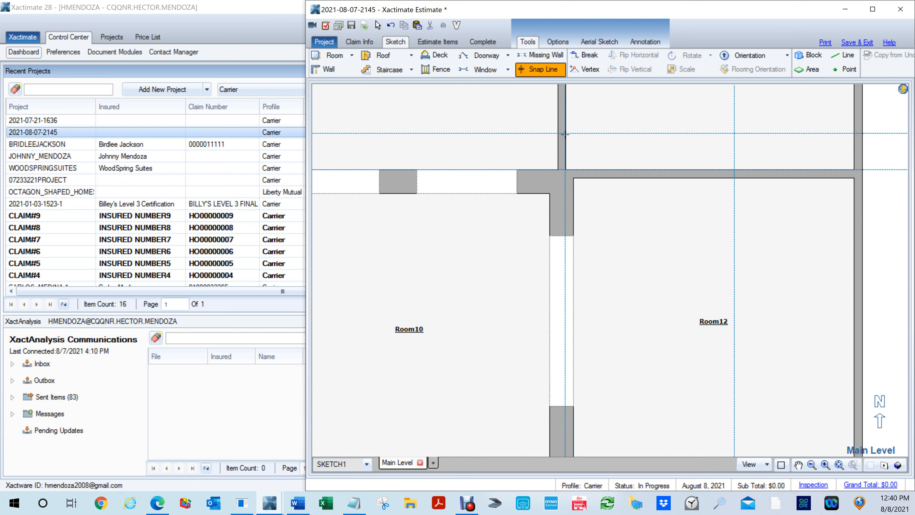
click(564, 135)
- Shift the opening between Room10 and Room12 south to about 2' from Room10's north wall
click(556, 259)
click(564, 318)
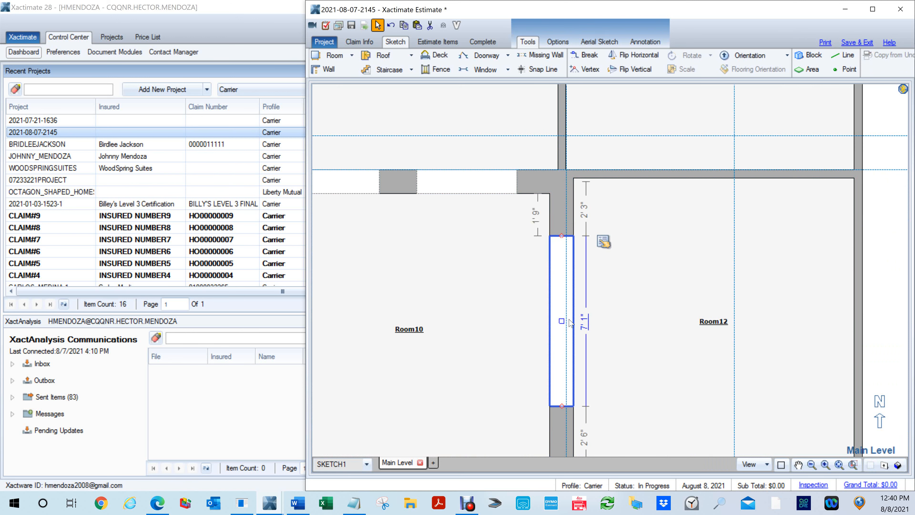
scroll(568, 322, up, 3)
click(533, 317)
click(509, 327)
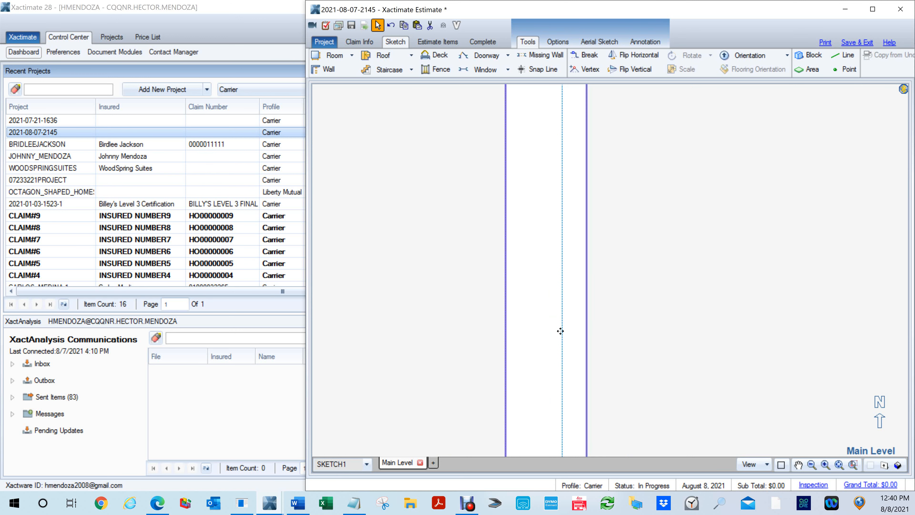
scroll(510, 333, down, 5)
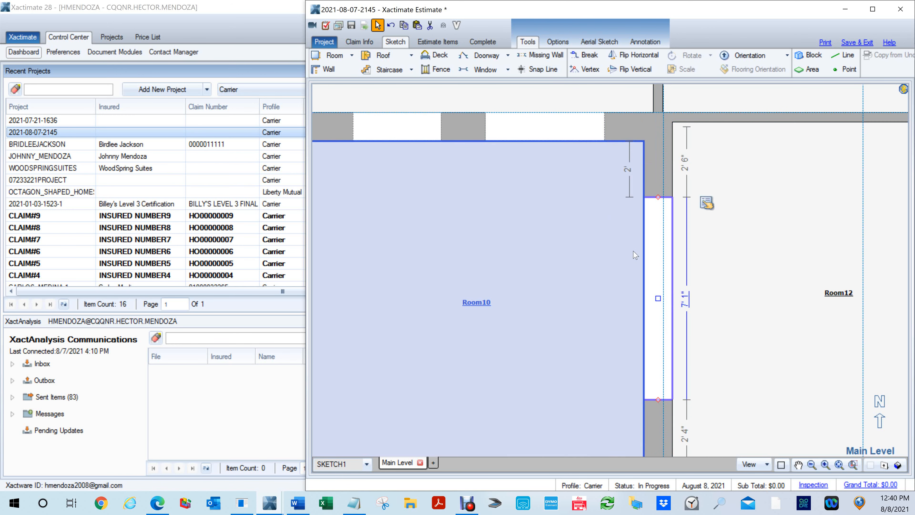
- Move the wall between Room10 and Room12 west to align its east face with the snap line, making Room10 about 11' 5" wide
click(659, 171)
click(661, 217)
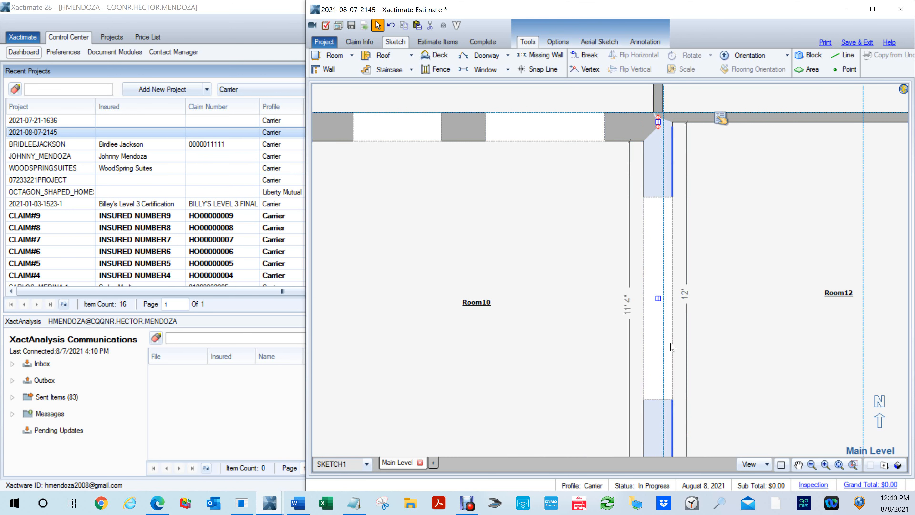
click(658, 298)
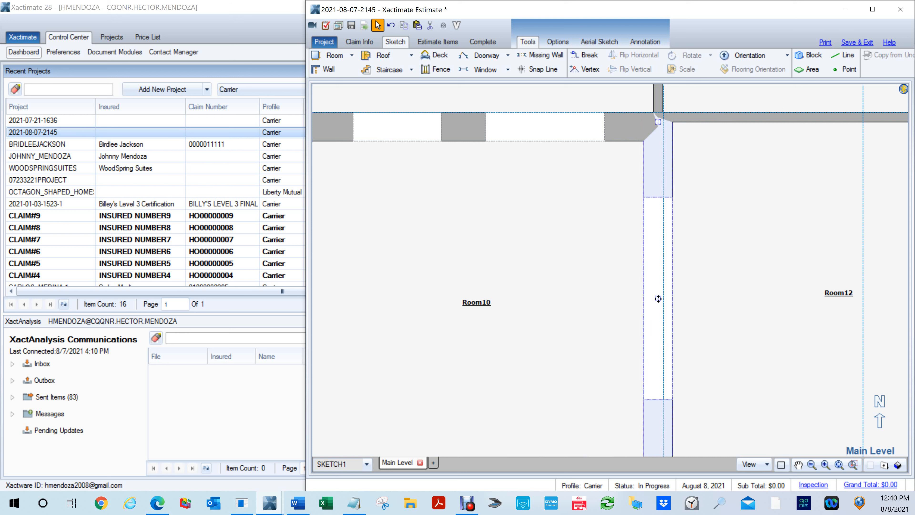
click(657, 301)
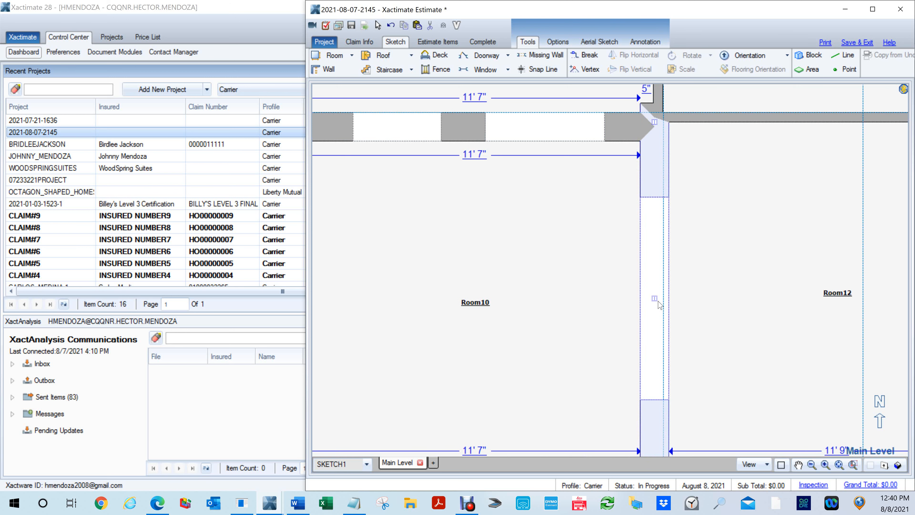
click(505, 315)
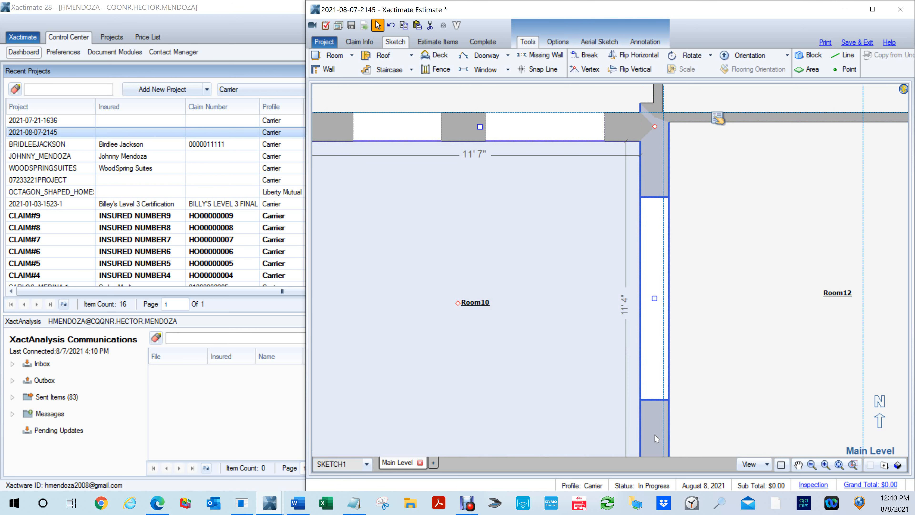
click(656, 310)
drag(654, 299, 649, 298)
click(587, 230)
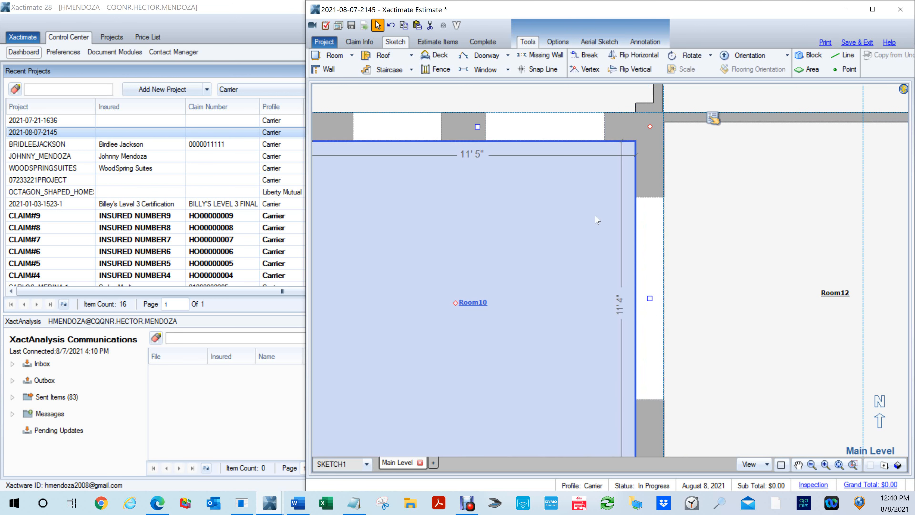
- Inspect the wall junction between Room9, Room10 and Room12, including the short wall segment at Room9's southeast corner
scroll(595, 217, up, 3)
scroll(596, 218, down, 4)
middle_click(592, 220)
scroll(592, 217, down, 2)
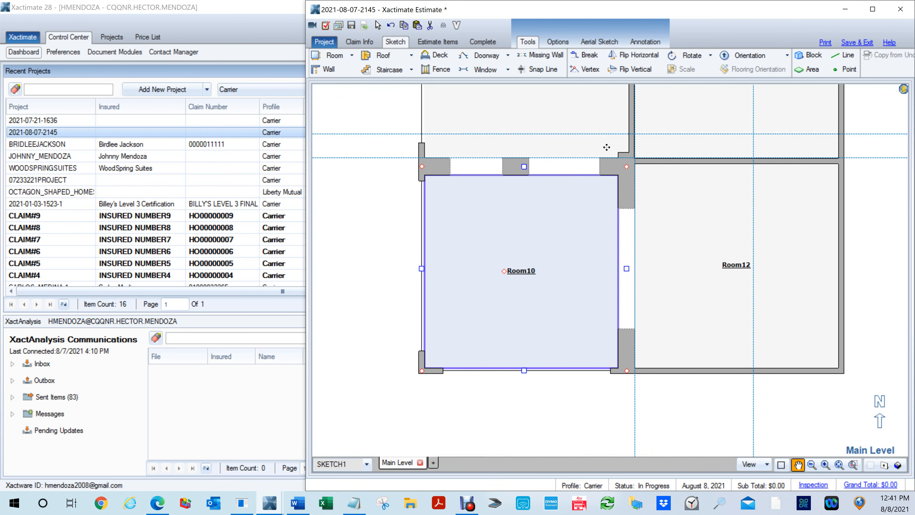
scroll(612, 158, up, 4)
key(Escape)
click(652, 172)
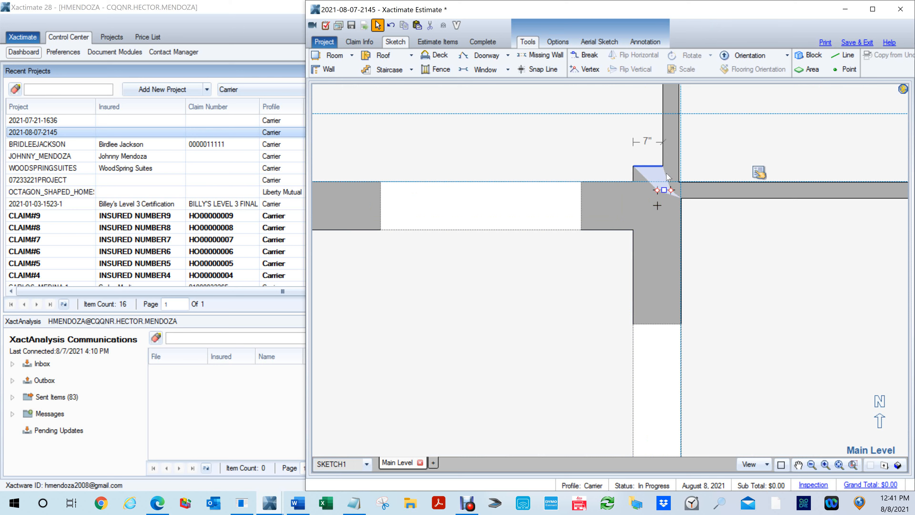
- Delete the remaining snap lines running through Room9, Room10, Room11 and Room12
scroll(699, 208, down, 5)
mouse_move(611, 390)
mouse_down()
mouse_move(615, 397)
mouse_move(562, 395)
mouse_up()
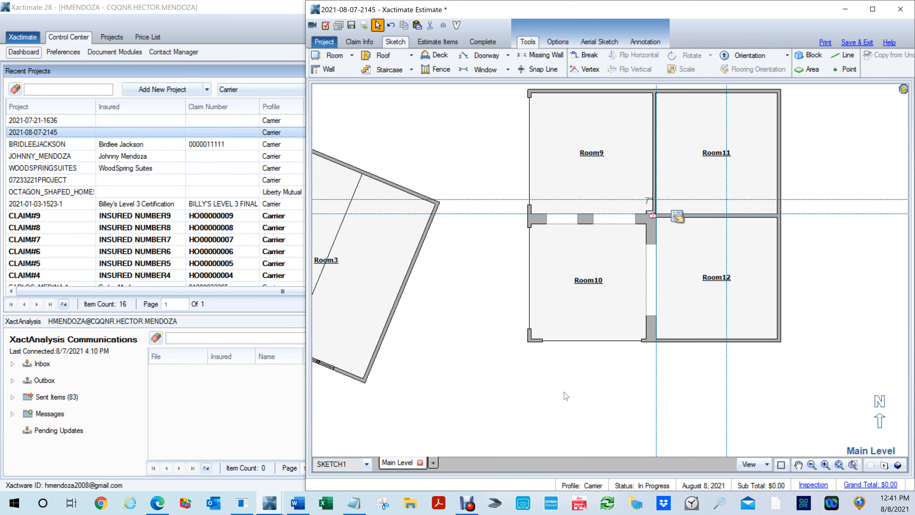
scroll(562, 396, down, 3)
click(673, 319)
drag(580, 168, 754, 201)
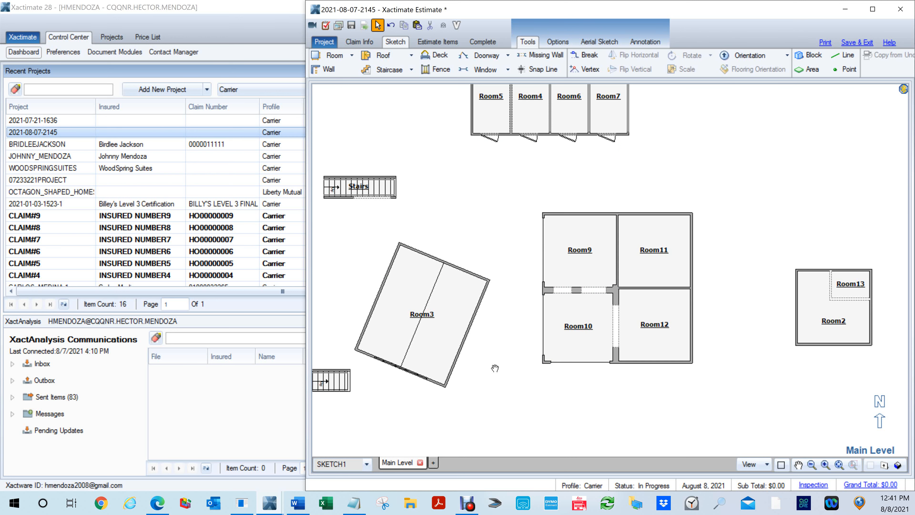
- Delete Room3 from the Main Level
mouse_move(490, 351)
mouse_down()
mouse_move(702, 343)
mouse_move(690, 380)
mouse_up()
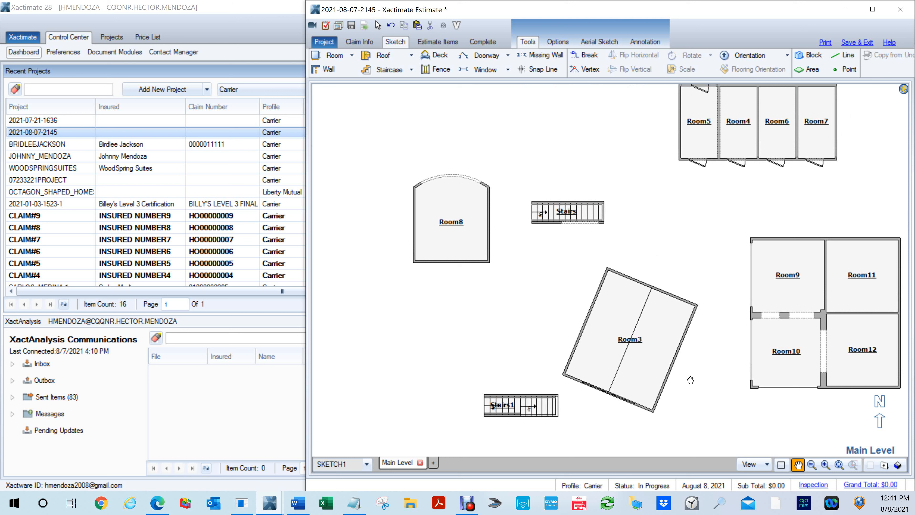
key(Escape)
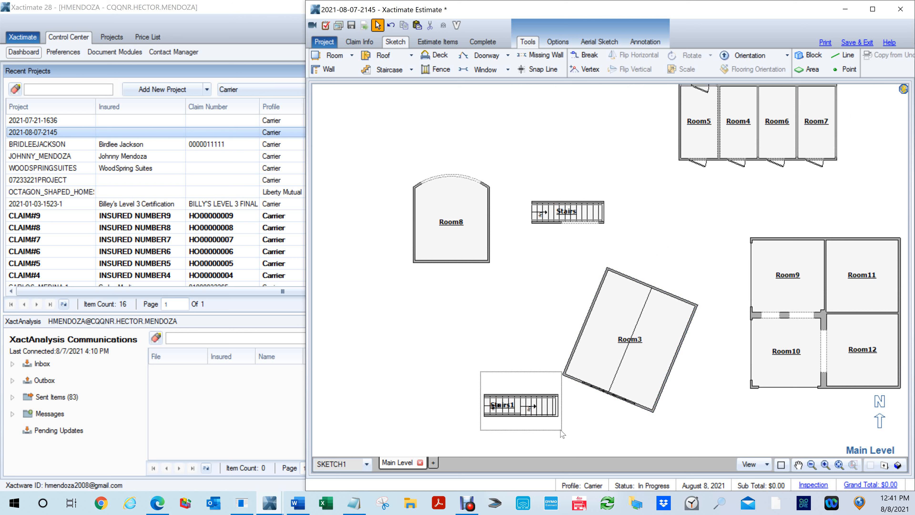
click(654, 387)
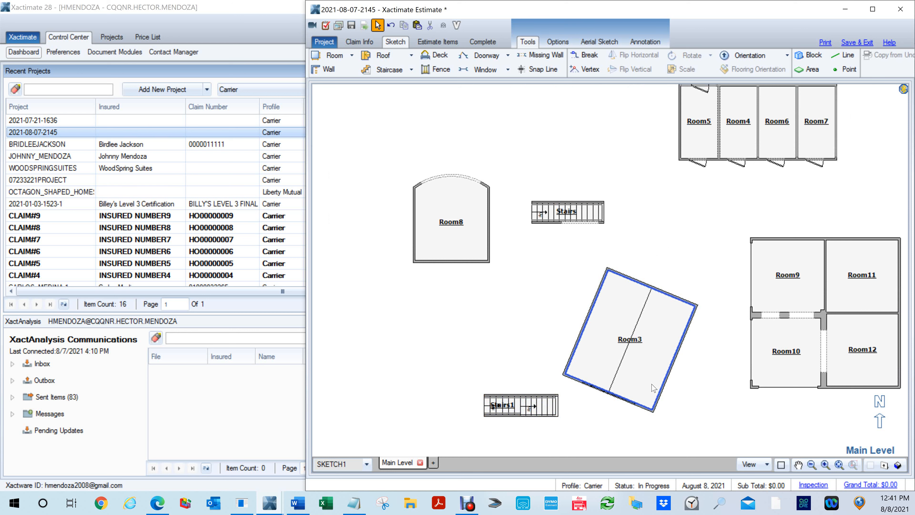
key(F6)
drag(652, 384, 650, 182)
key(F6)
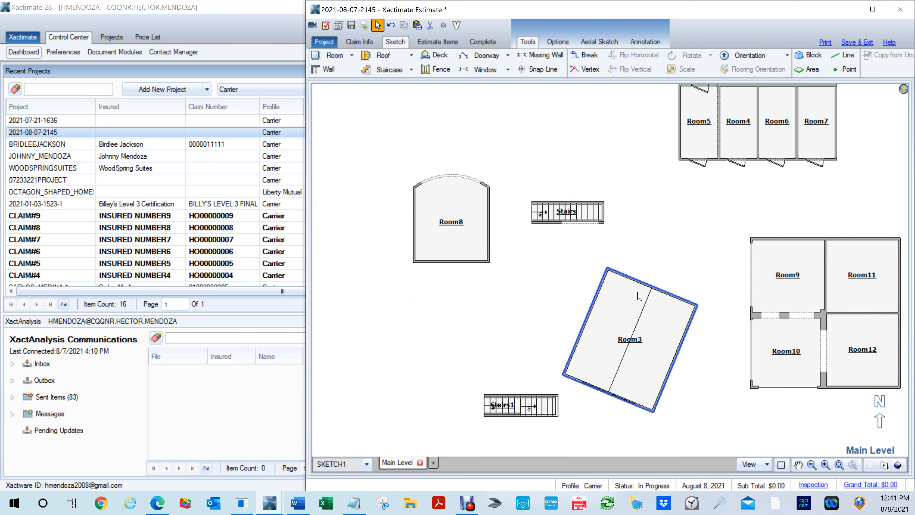
key(Delete)
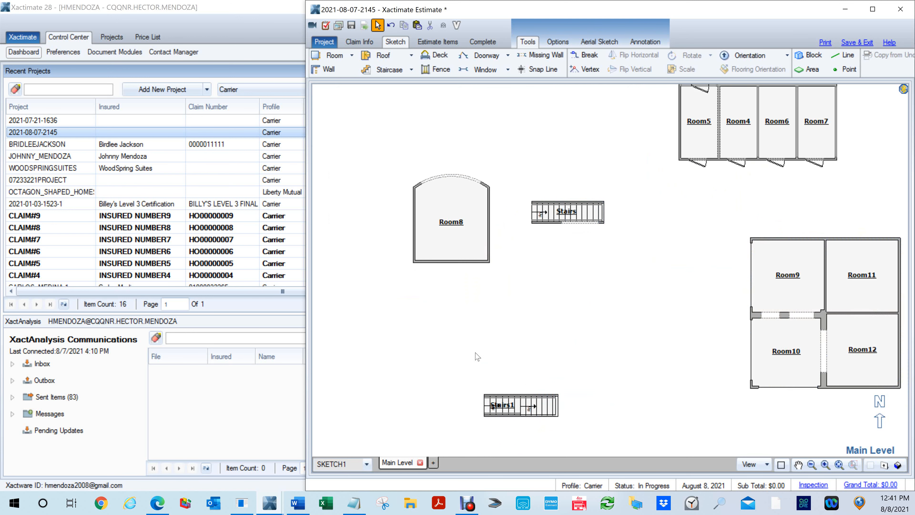
- Move Stairs next to the east end of Stairs1 and select both staircases
click(521, 405)
drag(521, 406, 548, 354)
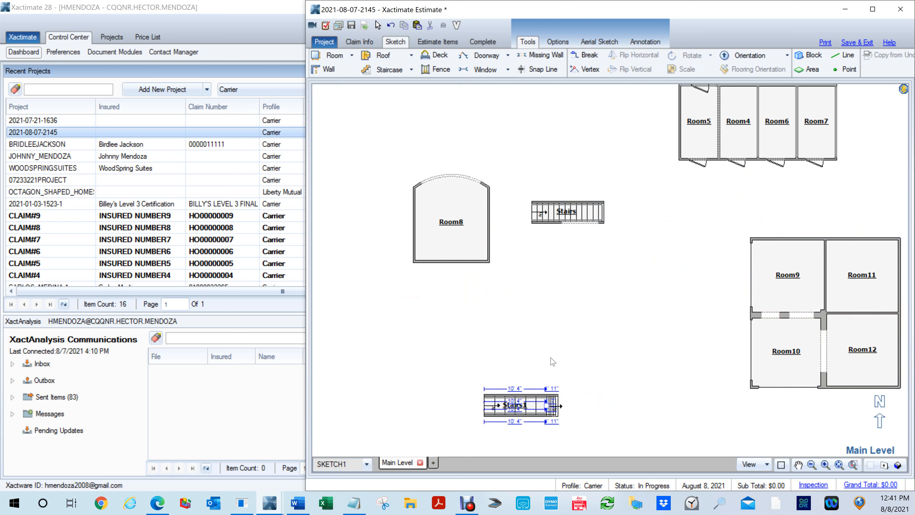
click(554, 210)
drag(554, 211, 601, 407)
drag(601, 407, 600, 407)
drag(462, 340, 667, 448)
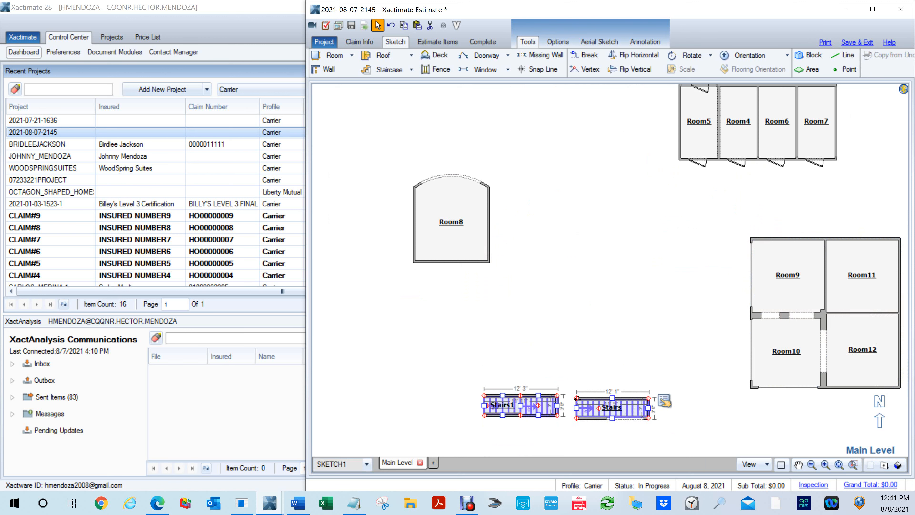
- Rotate Stairs and Stairs1 to run north-south and place Stairs1 beside the east side of Stairs
drag(600, 408, 577, 292)
scroll(613, 357, up, 4)
click(578, 364)
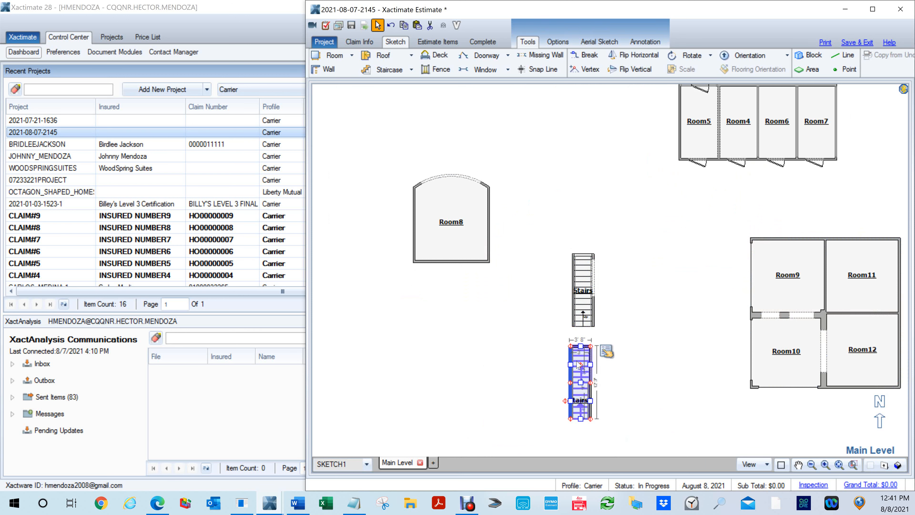
drag(578, 364, 623, 274)
click(651, 355)
scroll(654, 345, down, 2)
drag(661, 363, 513, 385)
scroll(513, 386, up, 5)
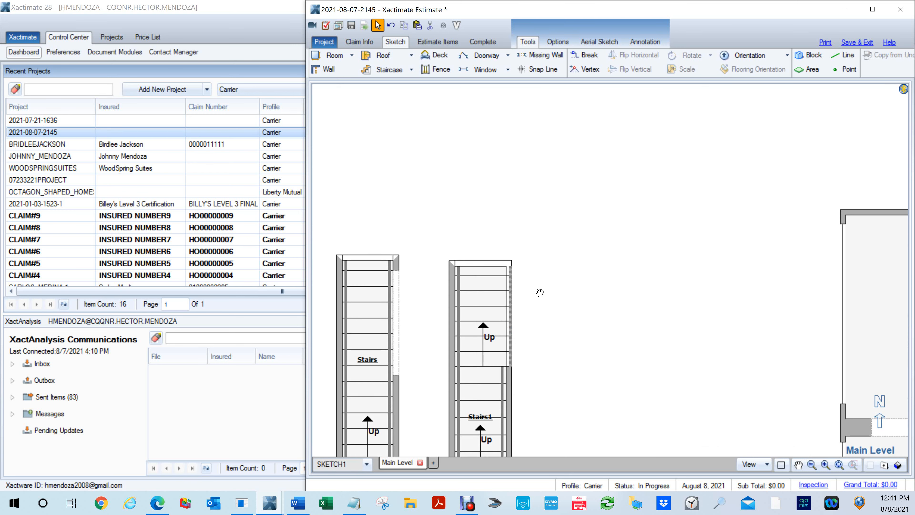
drag(589, 309, 700, 219)
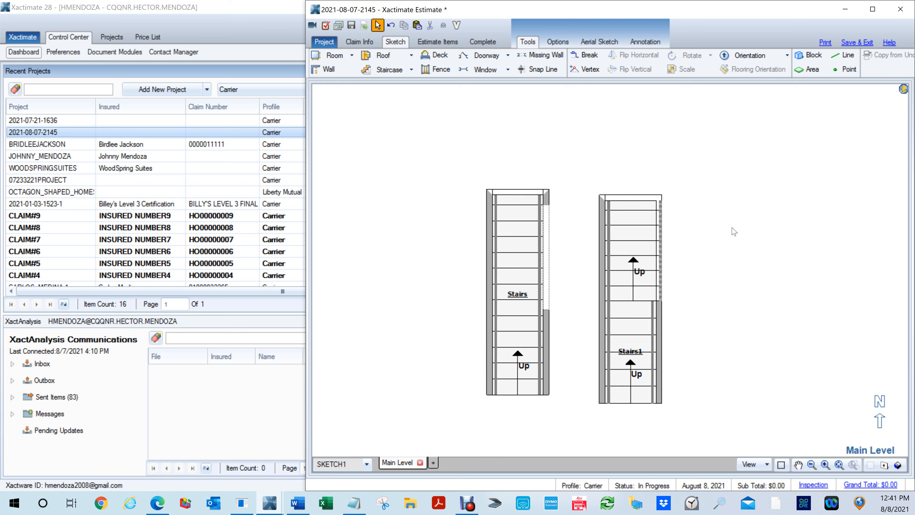
- Examine the walls, openings and railings of both staircases in 3D from several sides
key(F8)
mouse_move(765, 322)
mouse_down()
mouse_move(655, 253)
mouse_move(612, 191)
mouse_move(720, 226)
mouse_move(577, 260)
mouse_up()
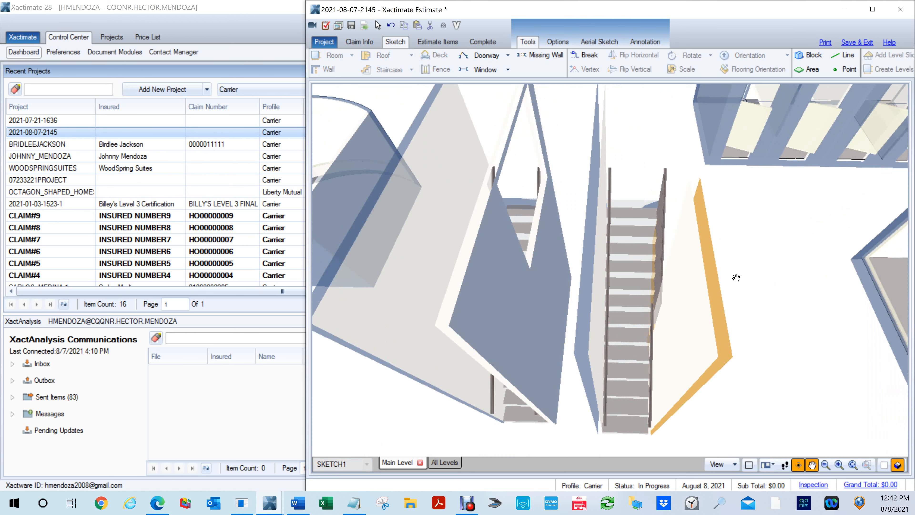
scroll(735, 278, down, 3)
drag(743, 294, 584, 288)
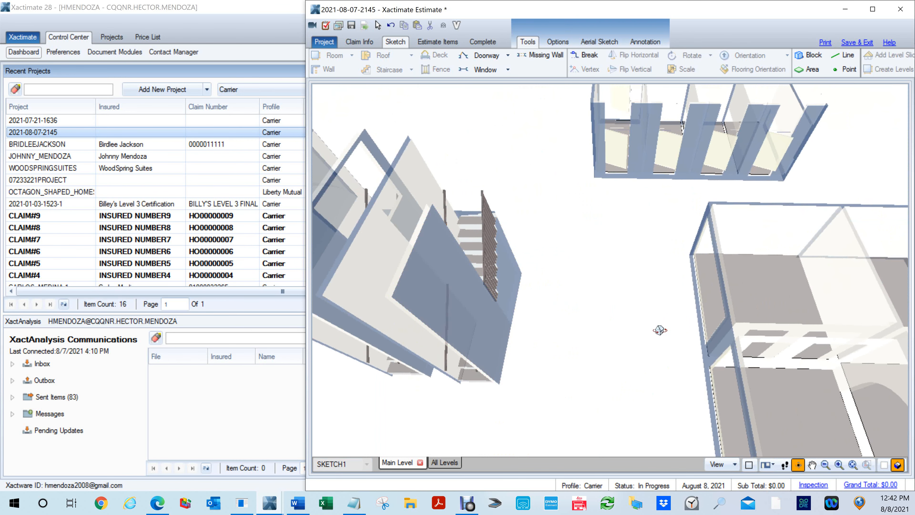
drag(655, 374, 451, 293)
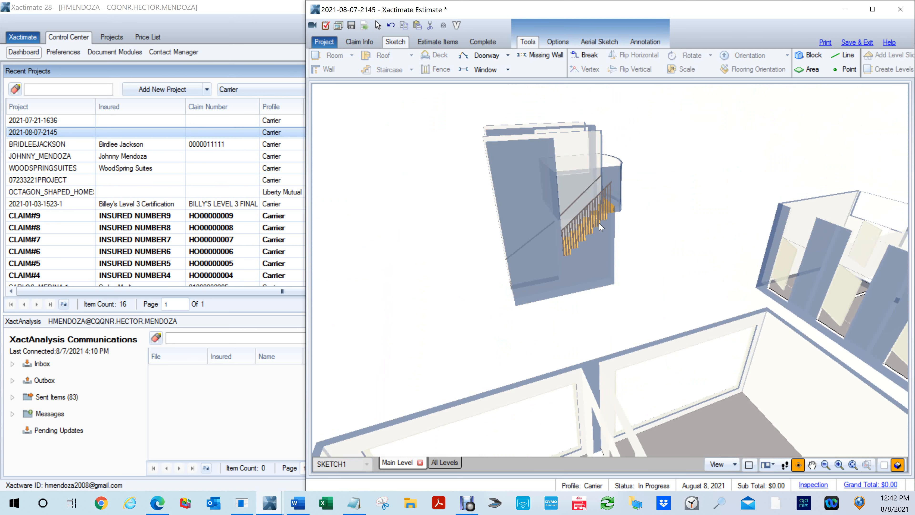
drag(504, 228, 661, 252)
scroll(559, 249, down, 4)
mouse_move(512, 314)
mouse_down()
mouse_move(593, 340)
mouse_move(596, 333)
mouse_up()
scroll(593, 340, down, 1)
scroll(596, 332, up, 4)
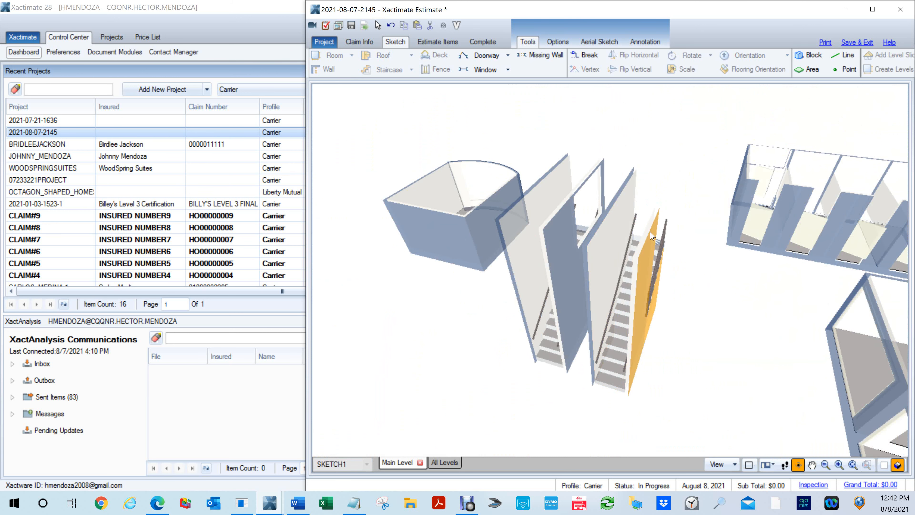
mouse_move(681, 309)
mouse_down()
mouse_move(580, 296)
mouse_move(541, 275)
mouse_up()
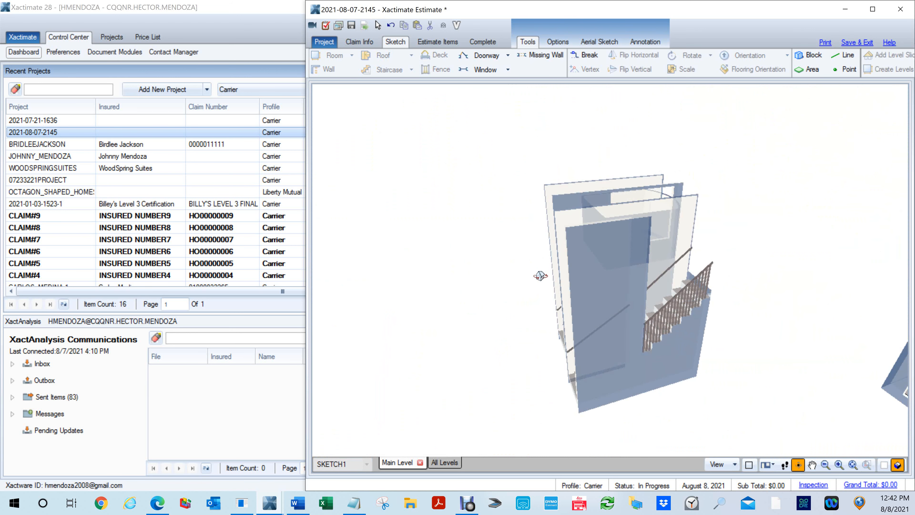
- Remove the missing-wall opening from the east wall of Stairs and select that wall
key(F8)
click(593, 299)
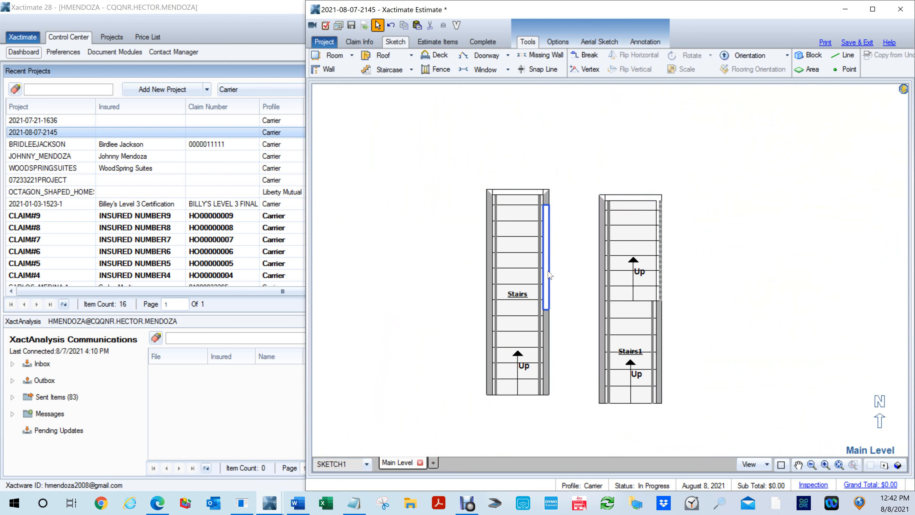
click(549, 275)
click(549, 274)
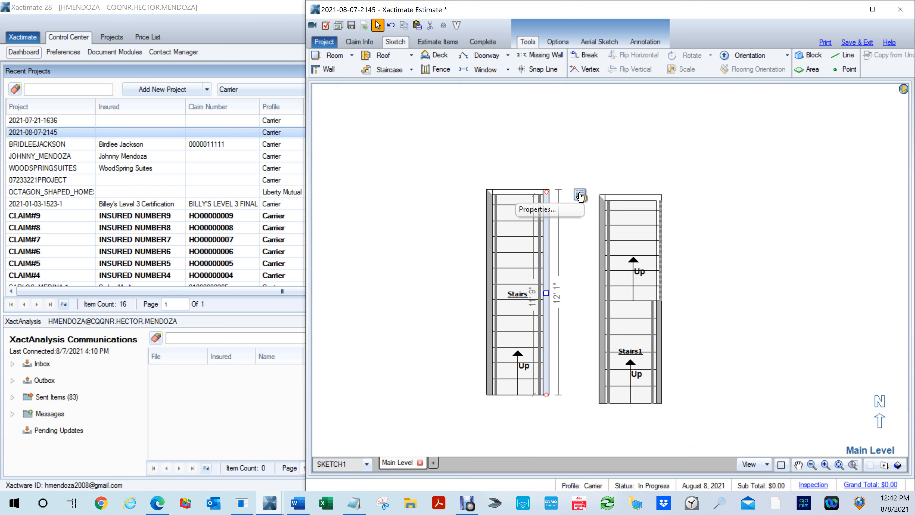
- Set the wall type of the east wall of Stairs to Partially Missing Above Stairs
click(579, 196)
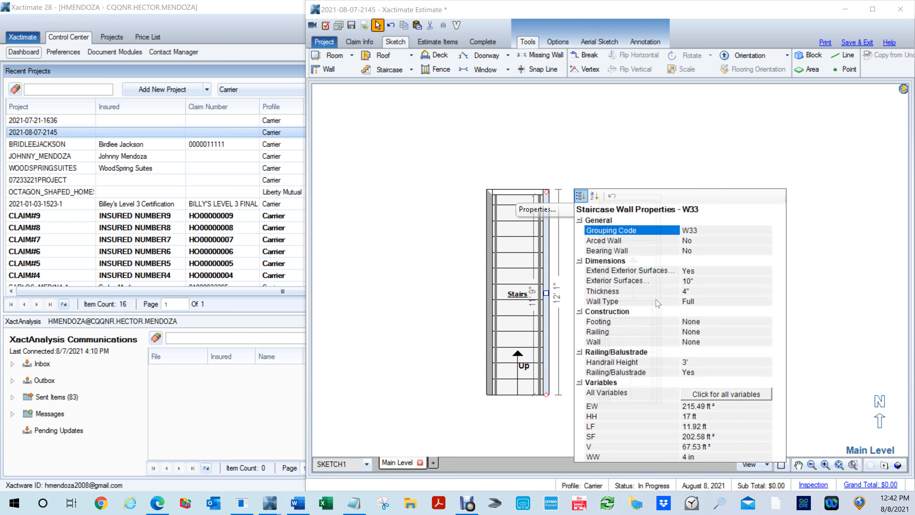
click(707, 304)
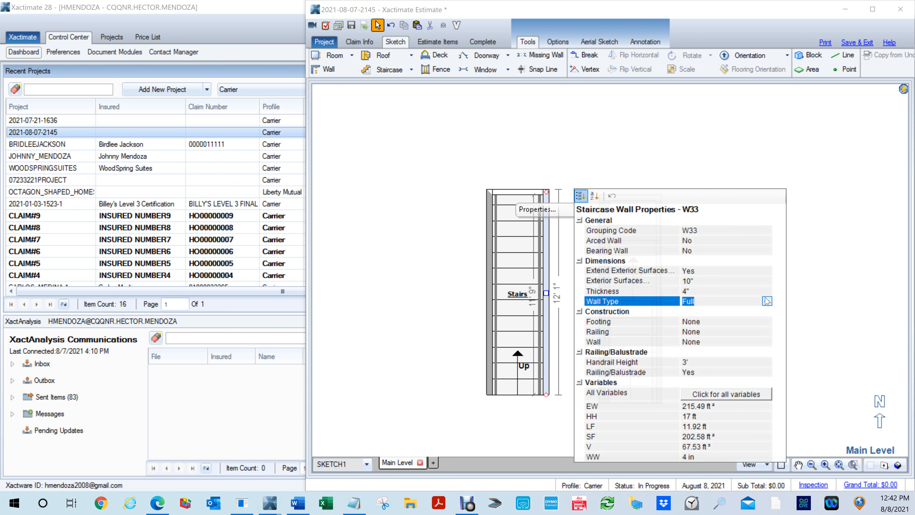
click(766, 302)
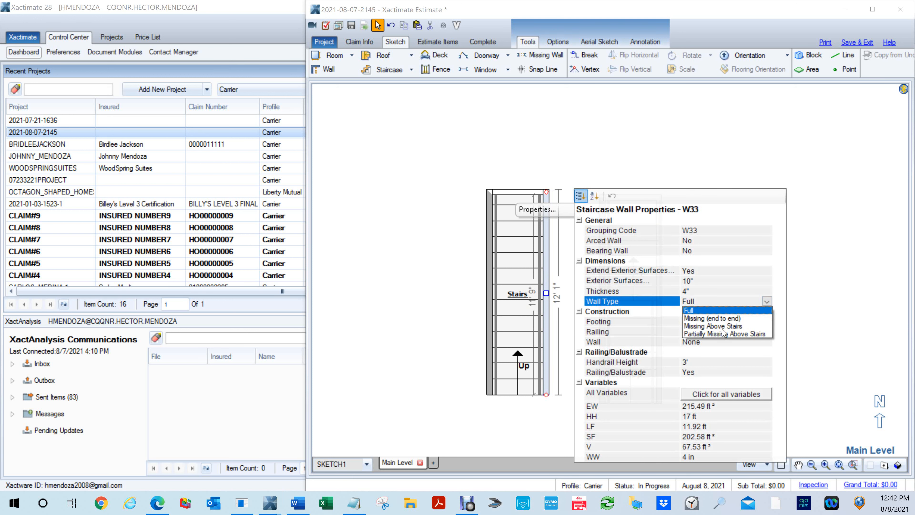
click(724, 334)
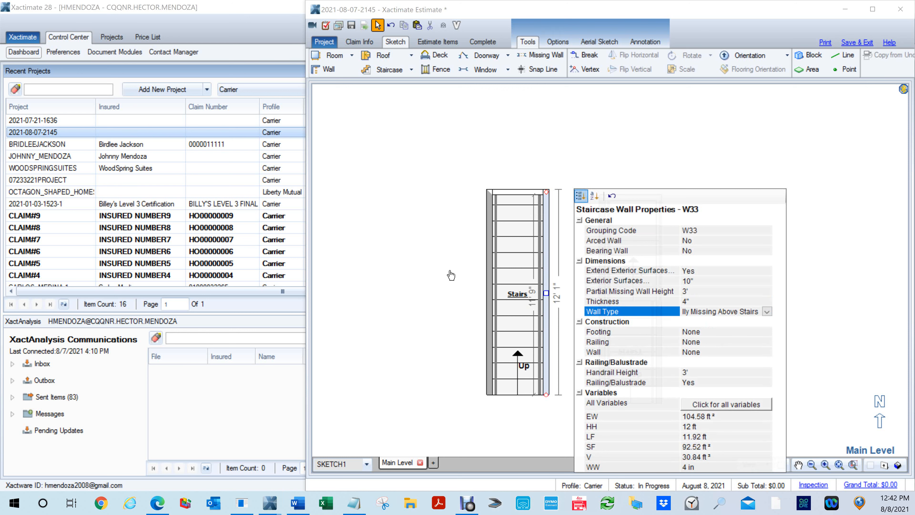
click(548, 293)
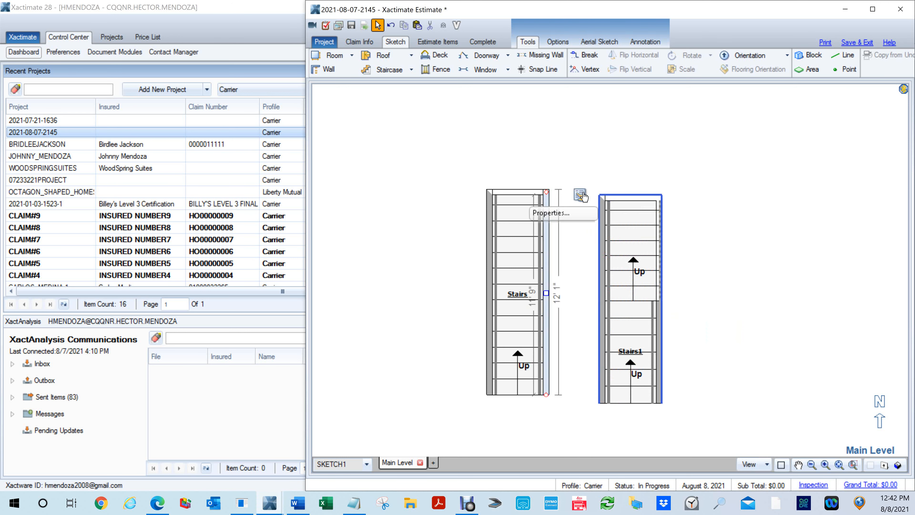
- Set the wall type of the east wall of Stairs to Missing Above Stairs
mouse_move(581, 196)
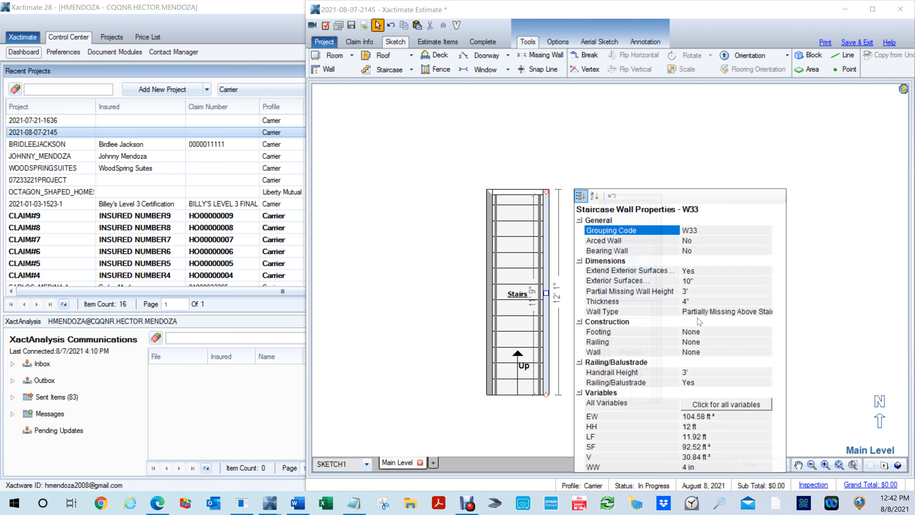
click(726, 312)
click(767, 311)
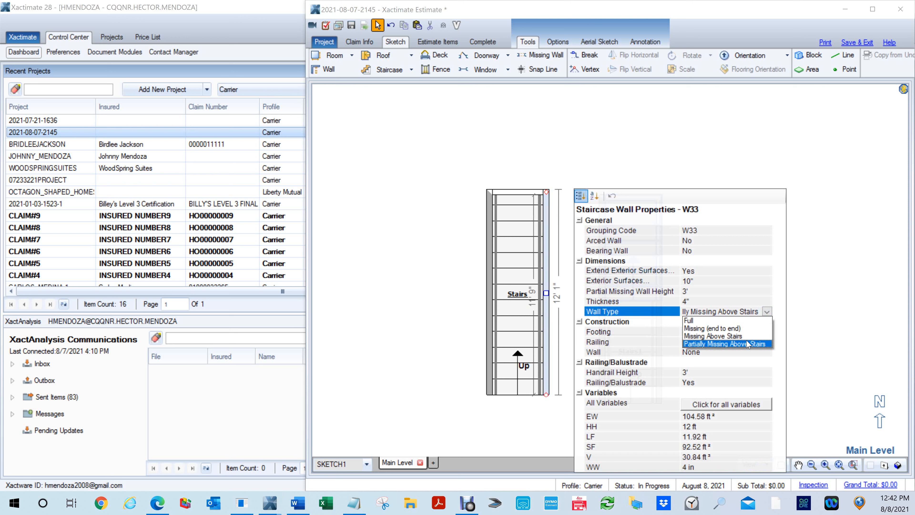
click(712, 336)
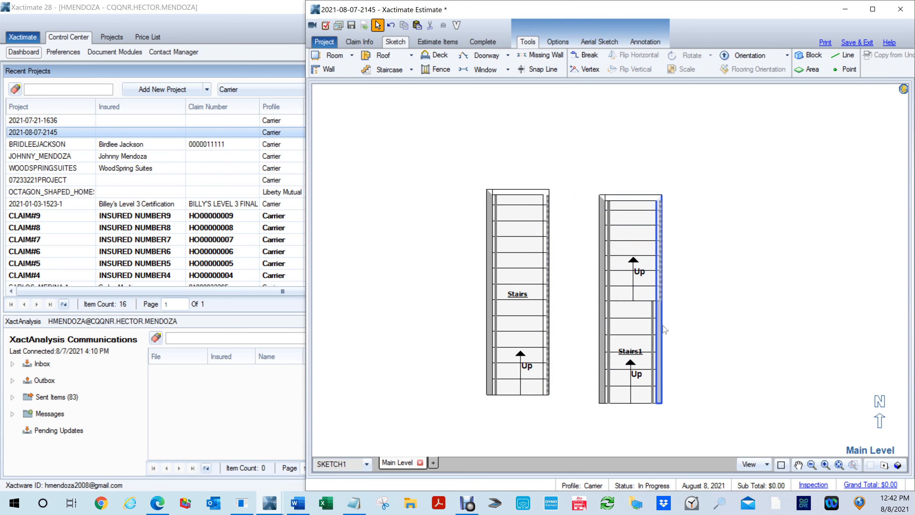
- Compare the east walls and railings of Stairs and Stairs1 in 3D, from the front and from the east
key(F9)
mouse_move(626, 344)
mouse_down()
mouse_move(528, 244)
mouse_move(694, 224)
mouse_up()
scroll(555, 238, down, 5)
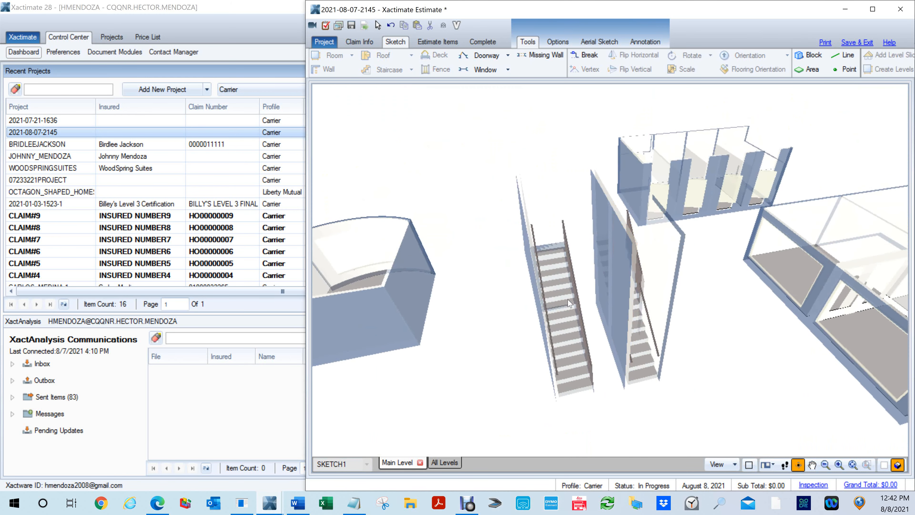
scroll(580, 298, up, 8)
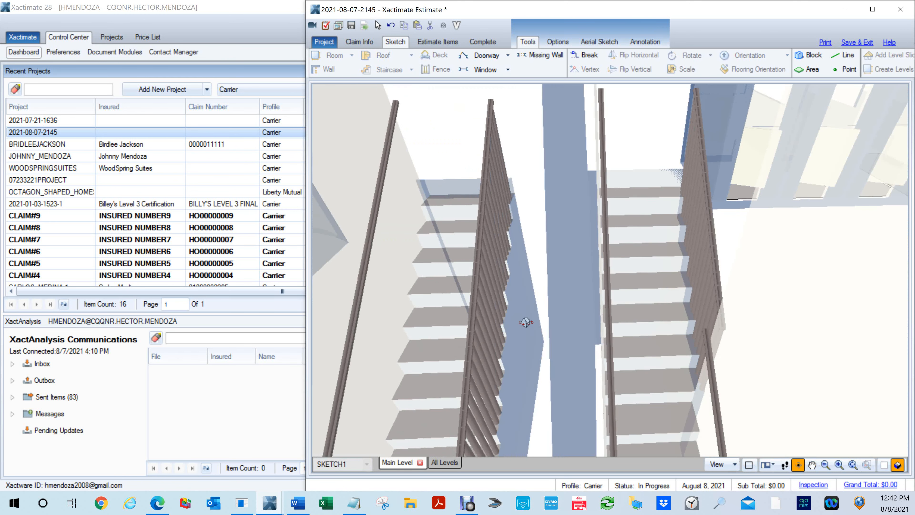
drag(526, 322, 527, 323)
key(F8)
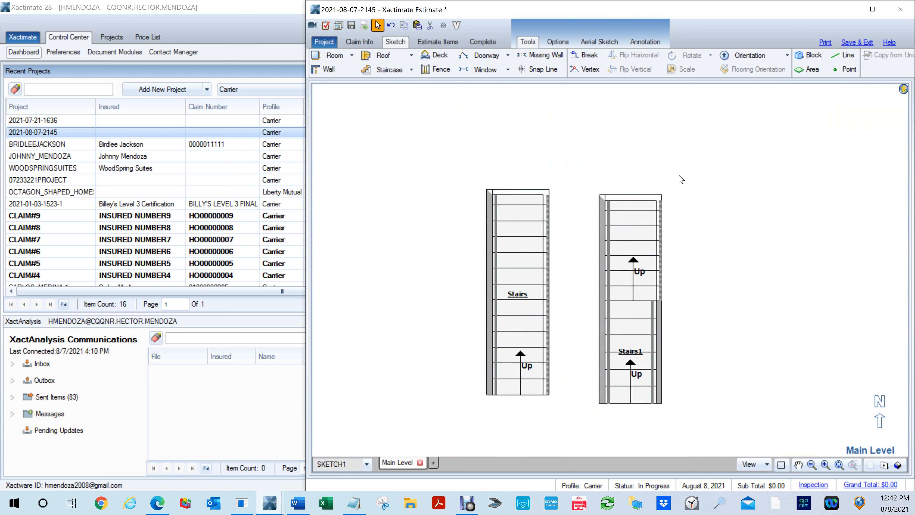
key(F9)
mouse_move(712, 280)
mouse_down()
mouse_move(568, 184)
mouse_move(527, 94)
mouse_up()
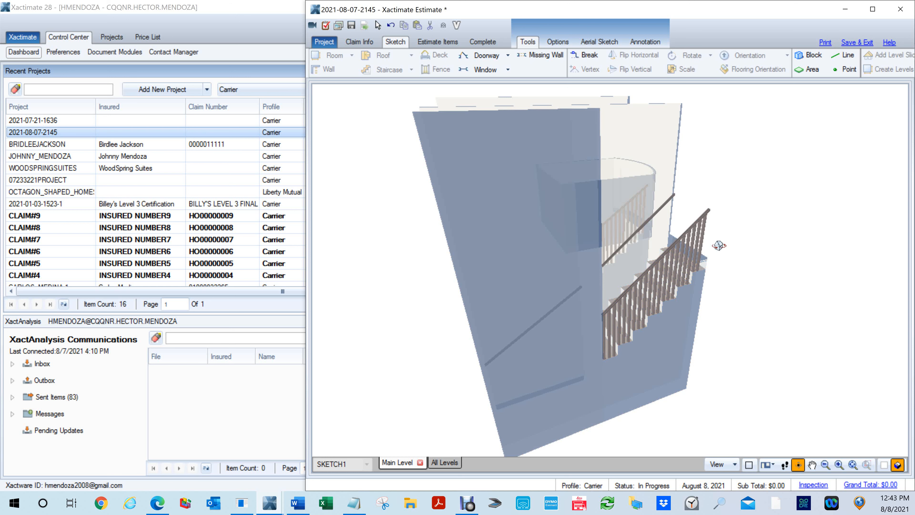
key(F9)
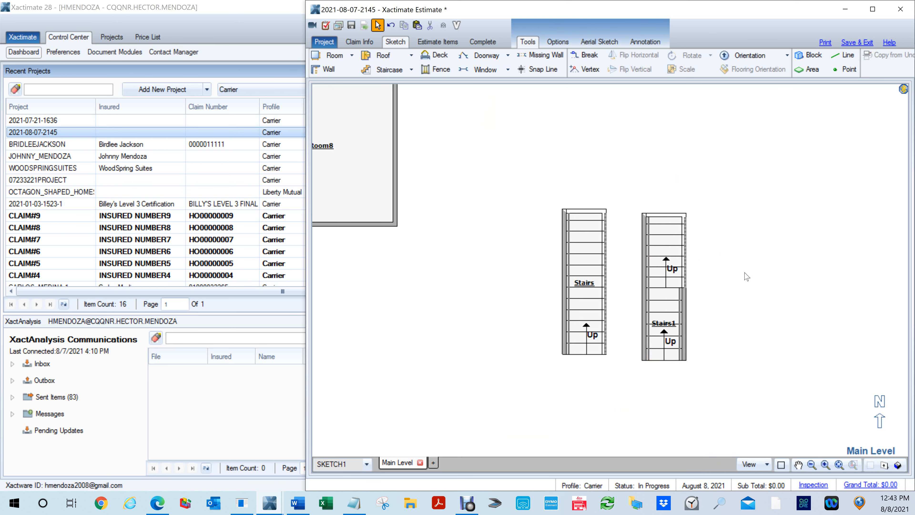
- Delete Stairs1 from the Main Level
drag(724, 398, 641, 176)
key(Delete)
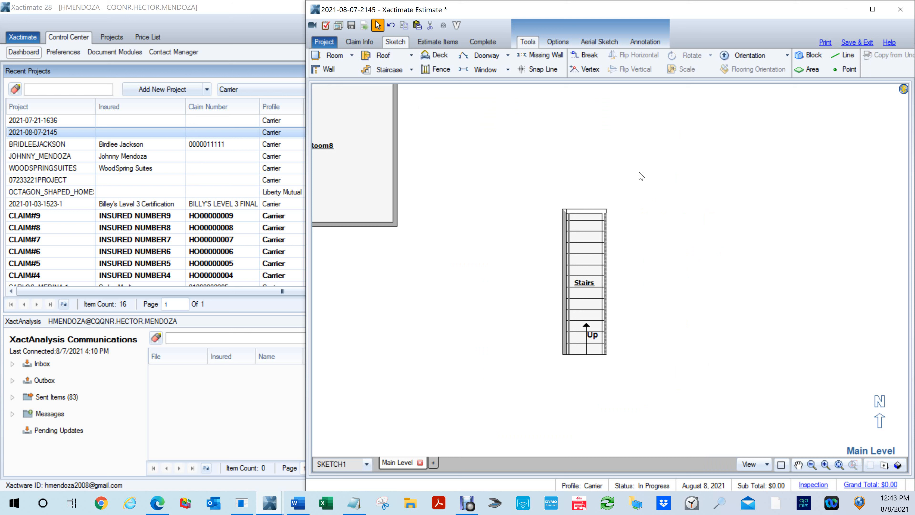
mouse_move(688, 327)
mouse_down()
mouse_move(600, 308)
mouse_move(584, 325)
mouse_up()
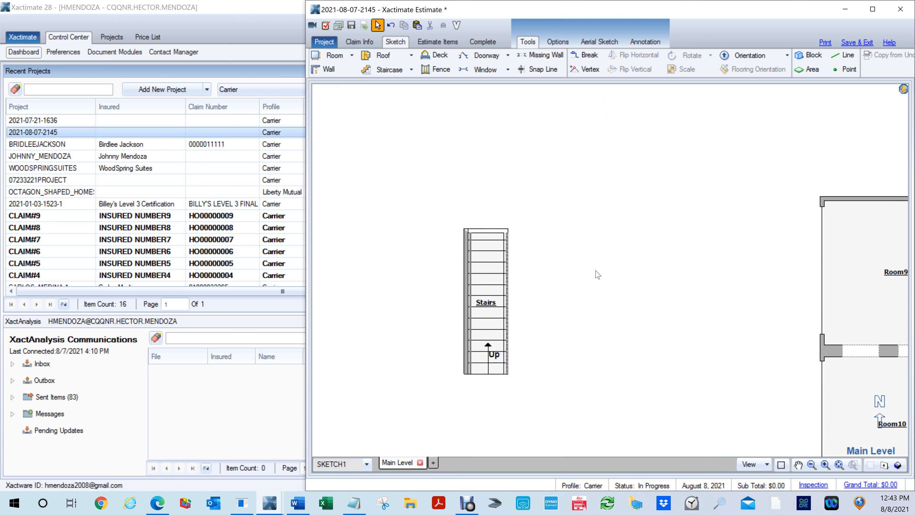
key(s)
mouse_move(571, 257)
mouse_down()
mouse_move(593, 299)
mouse_move(587, 314)
mouse_up()
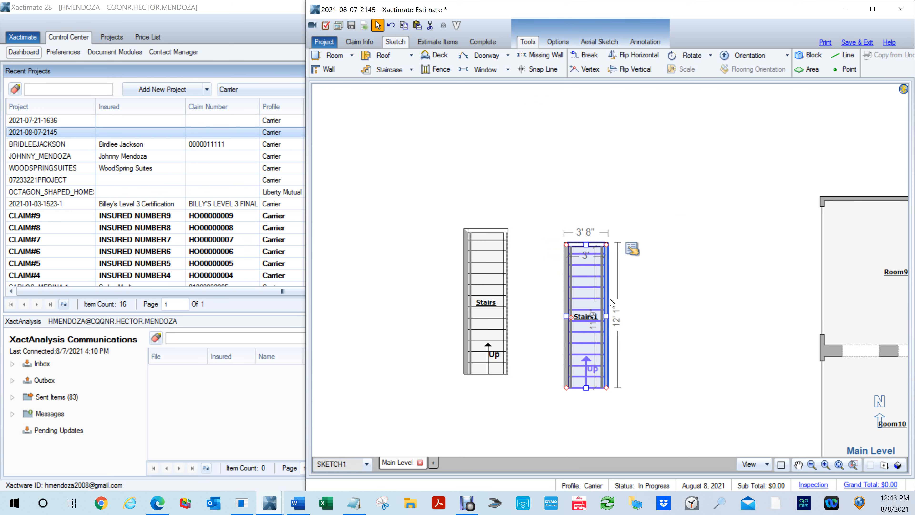
drag(643, 419, 557, 206)
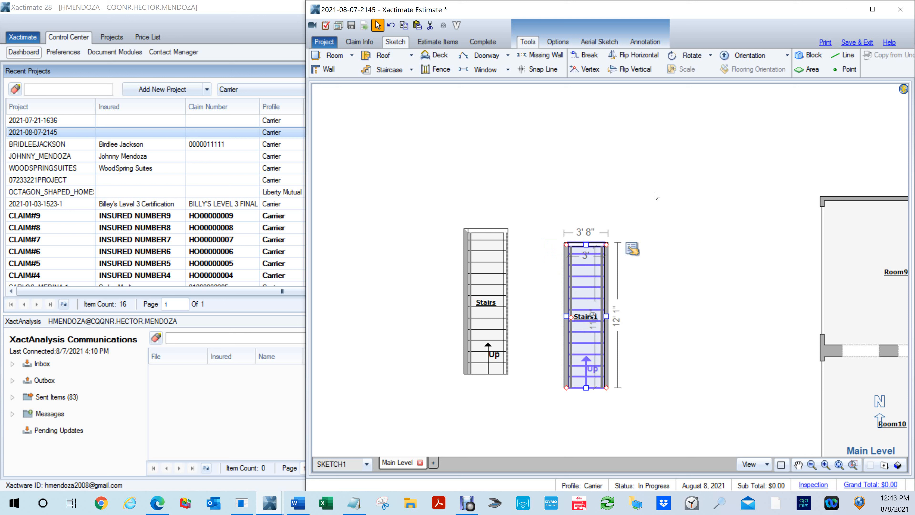
key(Delete)
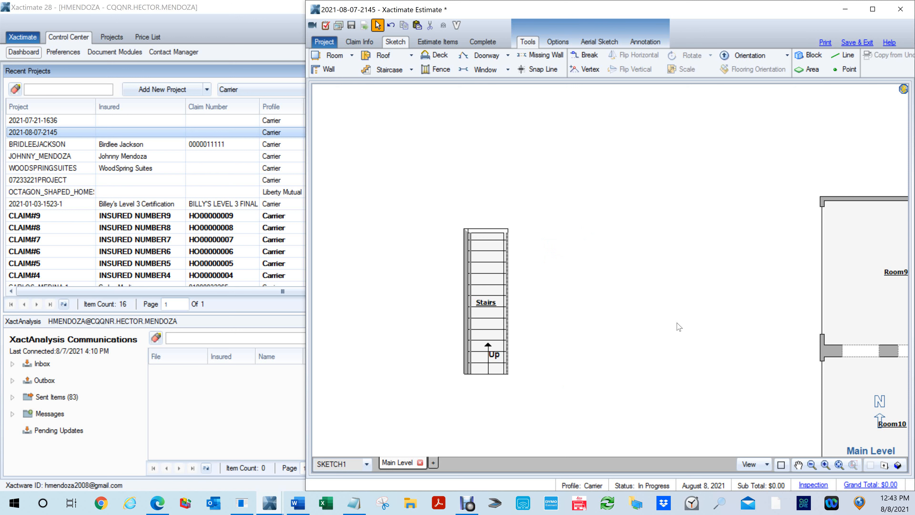
- Draw a straight staircase 3' 4" wide east of Stairs, with a 3' 4" square landing between a four-step lower flight and a longer upper flight
scroll(666, 330, up, 2)
middle_click(643, 300)
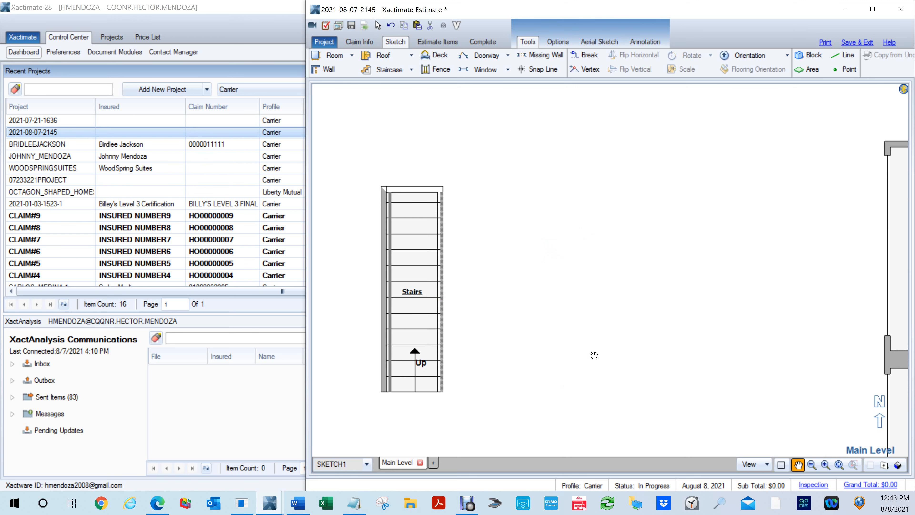
key(s)
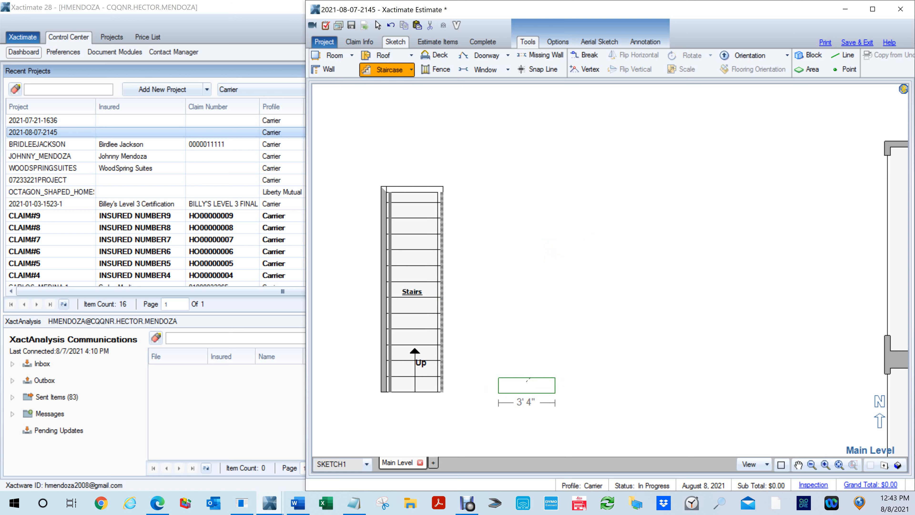
drag(527, 380, 540, 323)
right_click(540, 323)
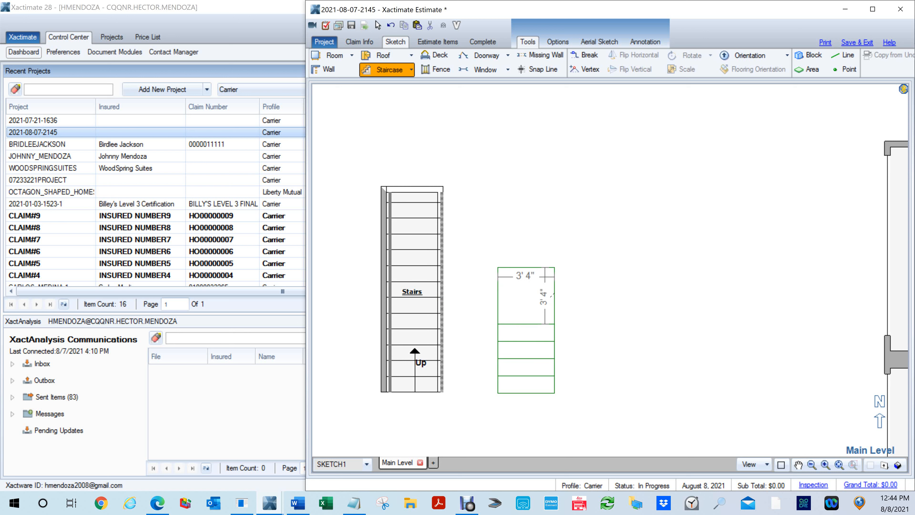
click(539, 297)
drag(537, 293, 578, 134)
click(526, 286)
click(523, 294)
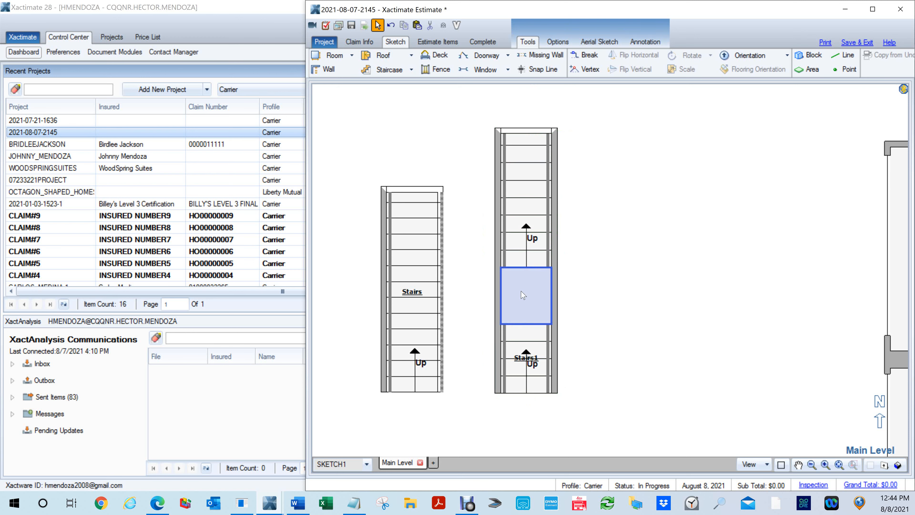
- Delete the landing of Stairs1 and join its upper flight directly to the top of its lower flight
click(523, 295)
key(Delete)
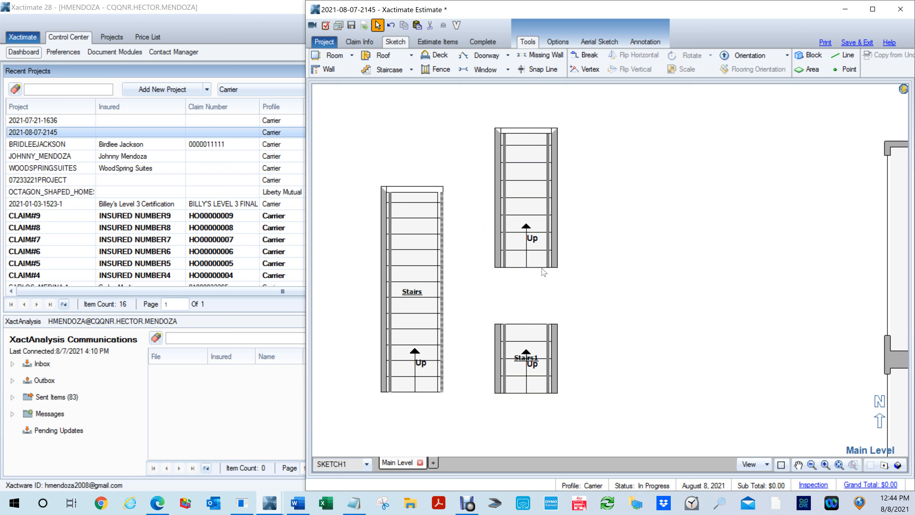
click(525, 199)
mouse_move(526, 198)
mouse_down()
mouse_move(525, 256)
mouse_move(475, 256)
mouse_move(577, 256)
mouse_up()
click(526, 256)
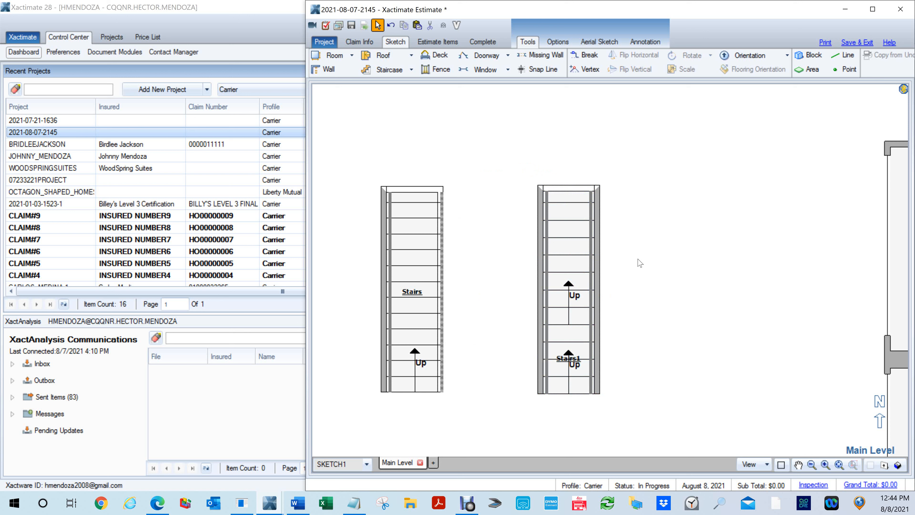
- Set the wall type of the east wall along Stairs1's upper flight to Missing Above Stairs and check it in 3D
click(599, 252)
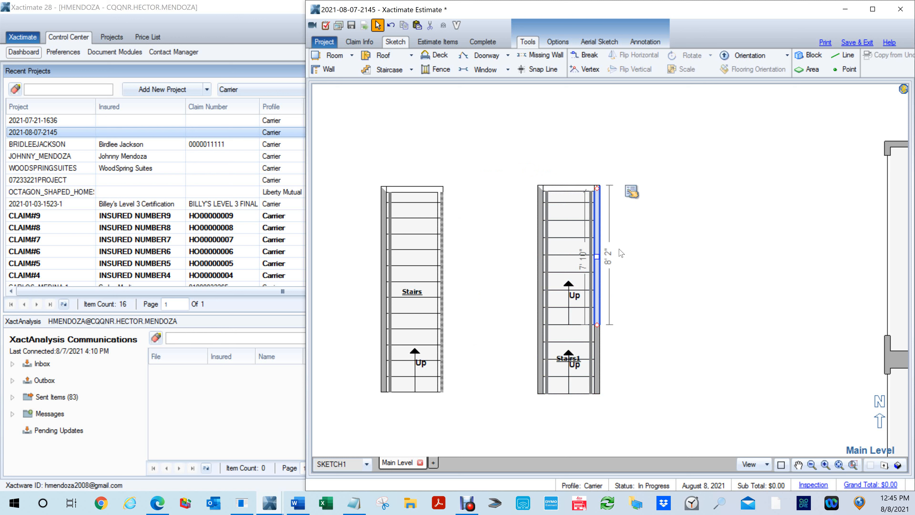
click(630, 195)
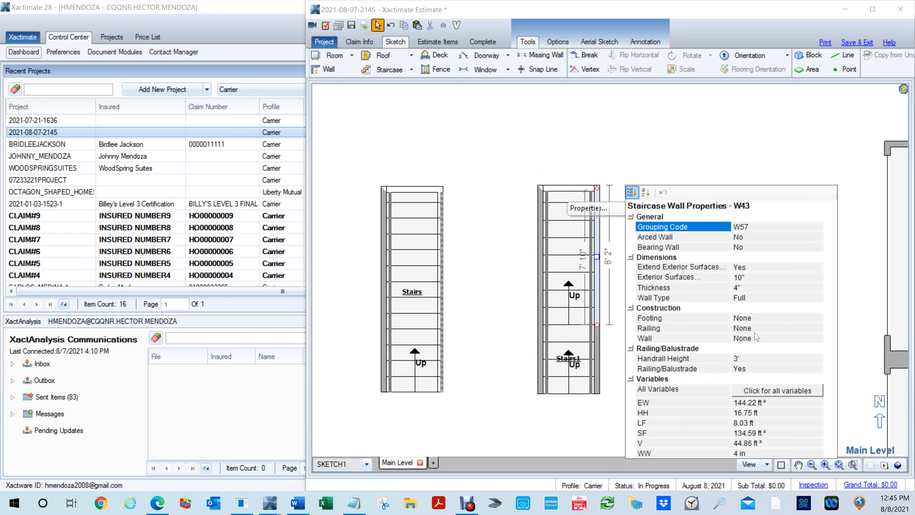
click(761, 299)
click(817, 297)
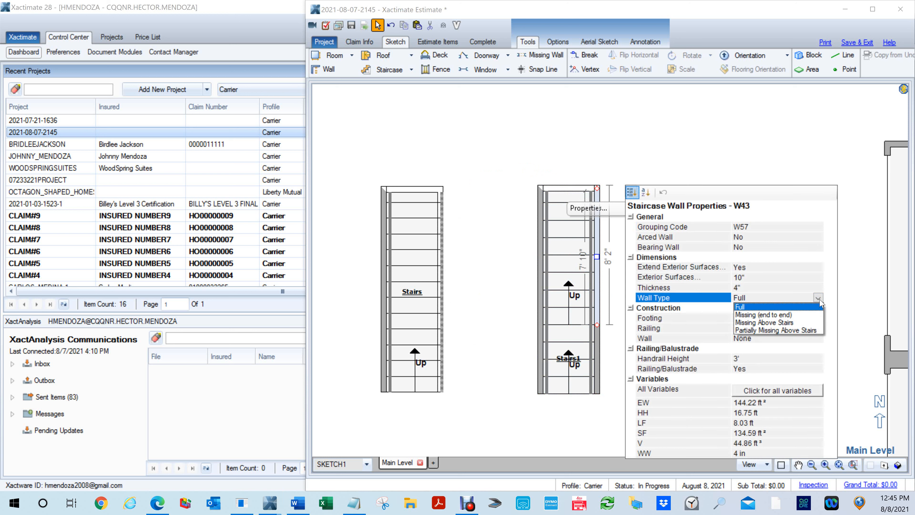
click(783, 323)
click(606, 121)
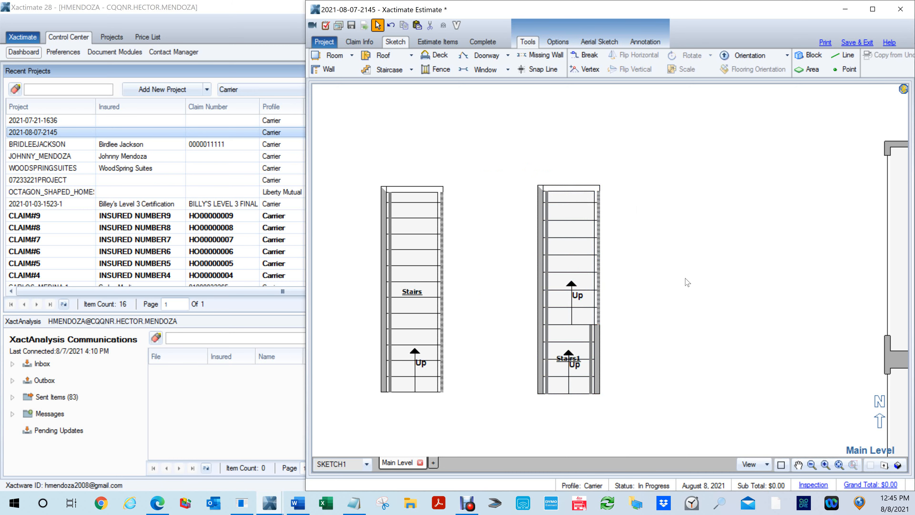
key(F8)
mouse_move(679, 327)
mouse_down()
mouse_move(605, 317)
mouse_move(575, 355)
mouse_up()
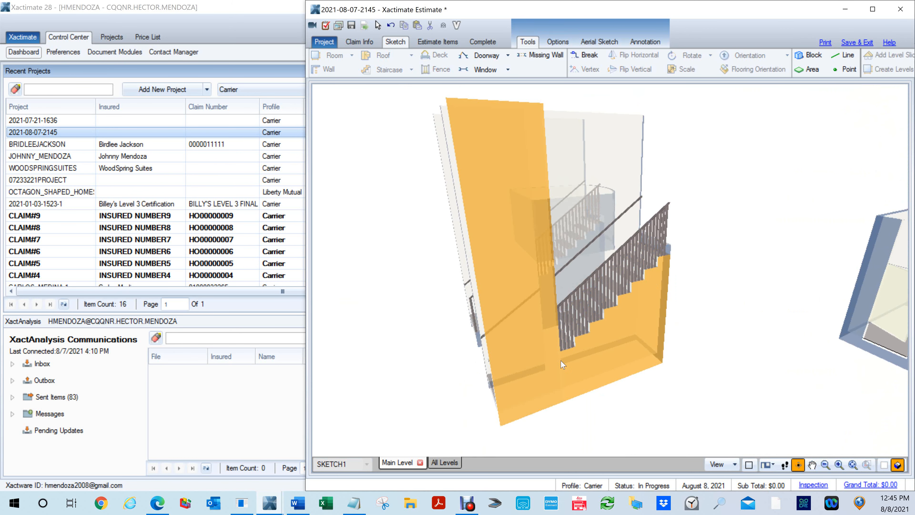
mouse_move(567, 348)
mouse_down()
mouse_move(683, 356)
mouse_move(547, 347)
mouse_move(534, 376)
mouse_move(650, 411)
mouse_move(633, 431)
mouse_up()
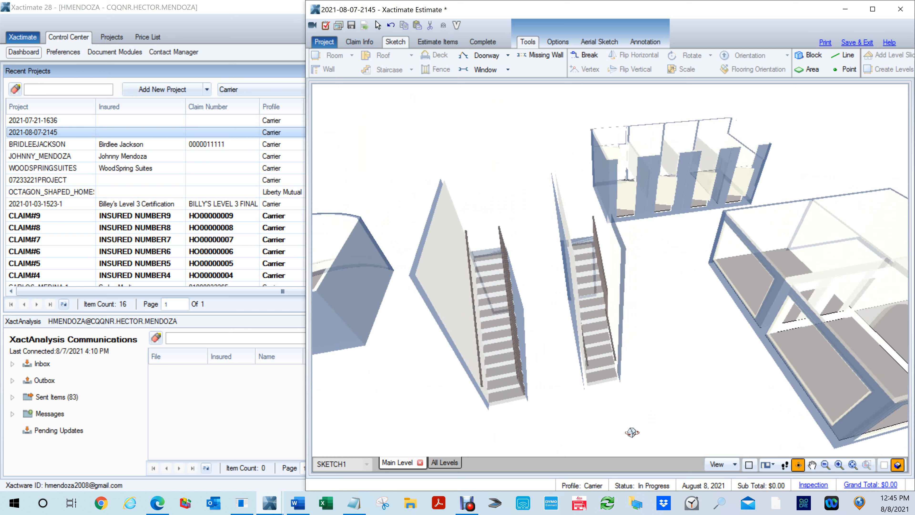
key(Escape)
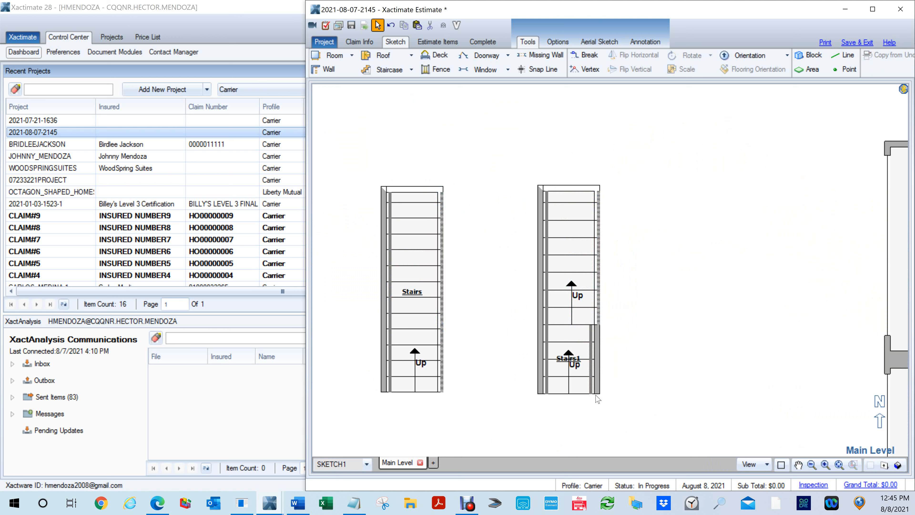
- Cut a missing-wall opening about 2' wide into the east wall of Stairs1's lower flight
scroll(656, 349, down, 1)
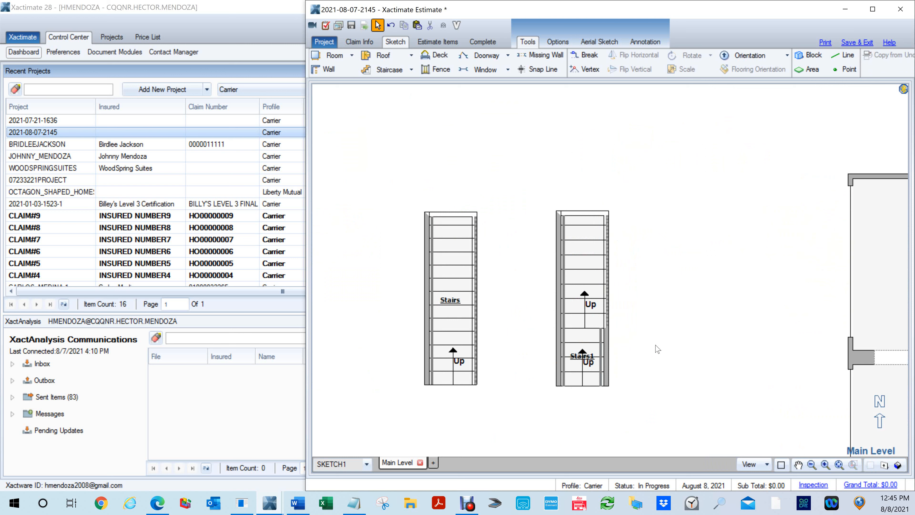
scroll(649, 350, up, 2)
mouse_move(629, 370)
mouse_down()
mouse_move(693, 330)
mouse_move(710, 352)
mouse_move(696, 350)
mouse_up()
key(Escape)
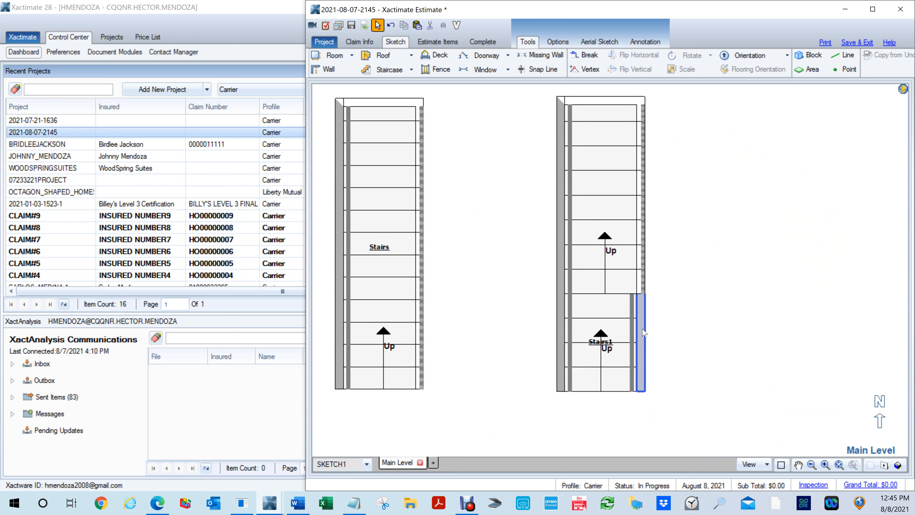
key(m)
drag(645, 327, 653, 377)
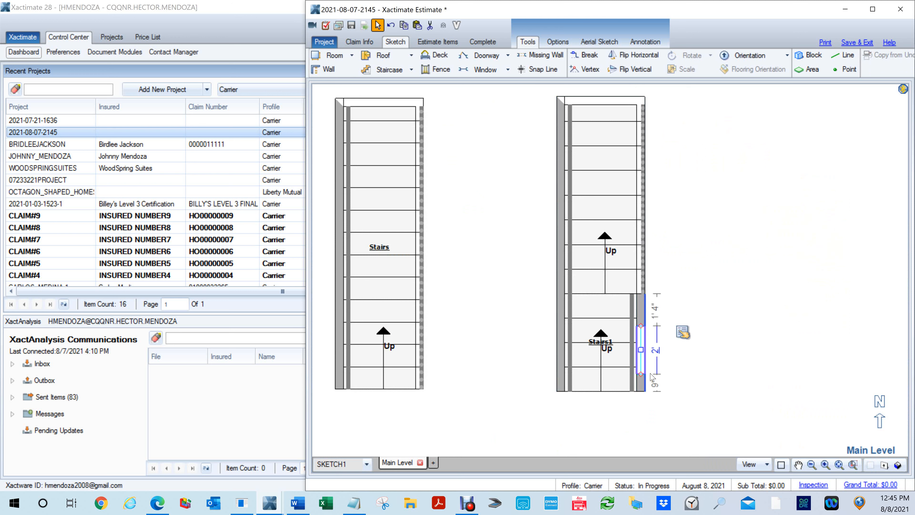
- Widen the missing-wall opening in Stairs1's lower east wall to about 2' 7" and lower its top in the wall elevation
click(657, 341)
drag(667, 390, 636, 365)
drag(609, 297, 609, 326)
click(694, 340)
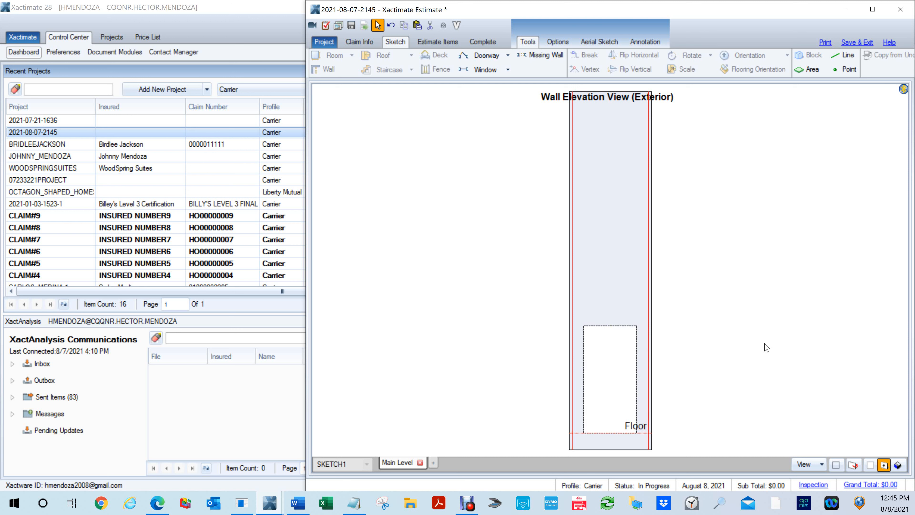
double_click(759, 338)
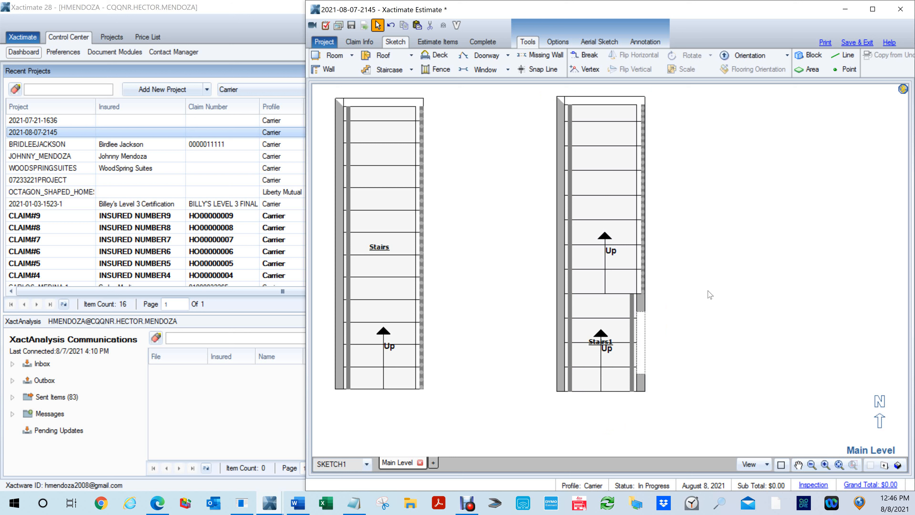
- Inspect the missing-wall opening in Stairs1's lower east wall in 3D and delete it in the plan
key(3)
drag(729, 335, 582, 161)
scroll(680, 426, up, 1)
drag(680, 425, 556, 272)
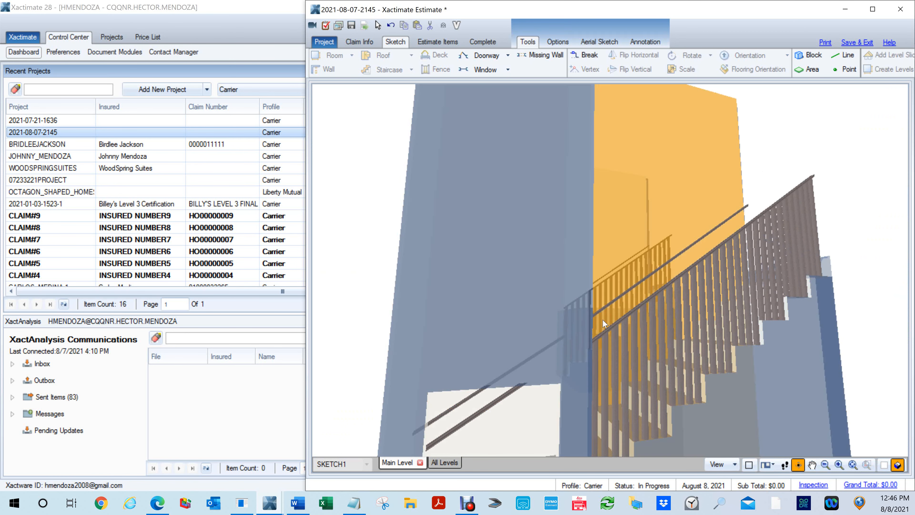
key(3)
click(643, 351)
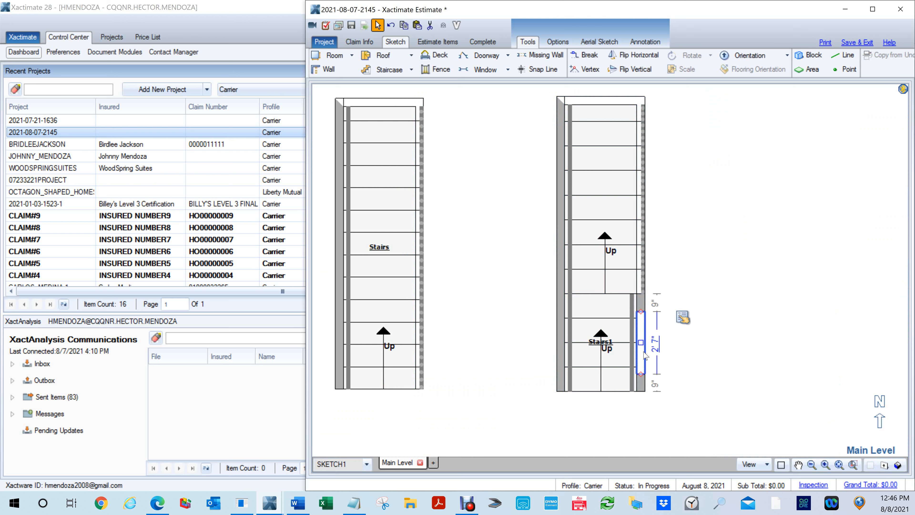
click(648, 356)
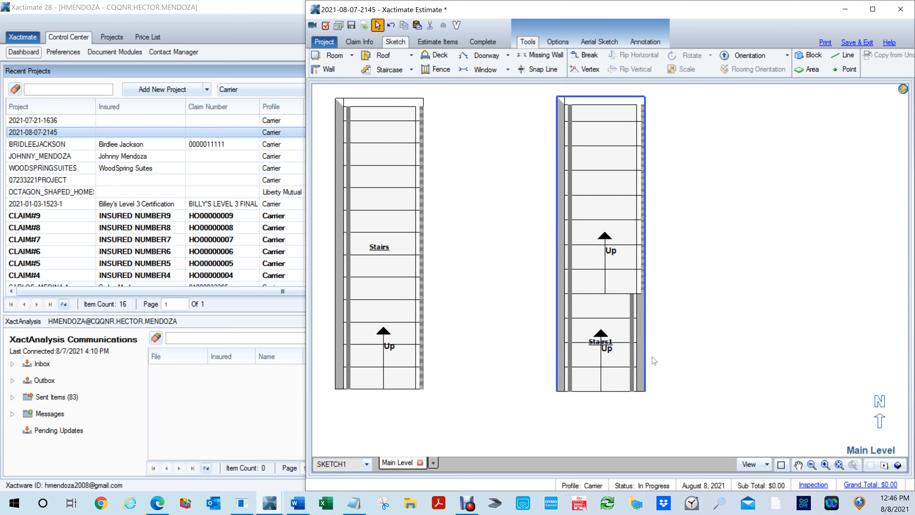
- Place a door about 2' 8" wide in the east wall of Stairs1's lower flight, swinging outward
key(d)
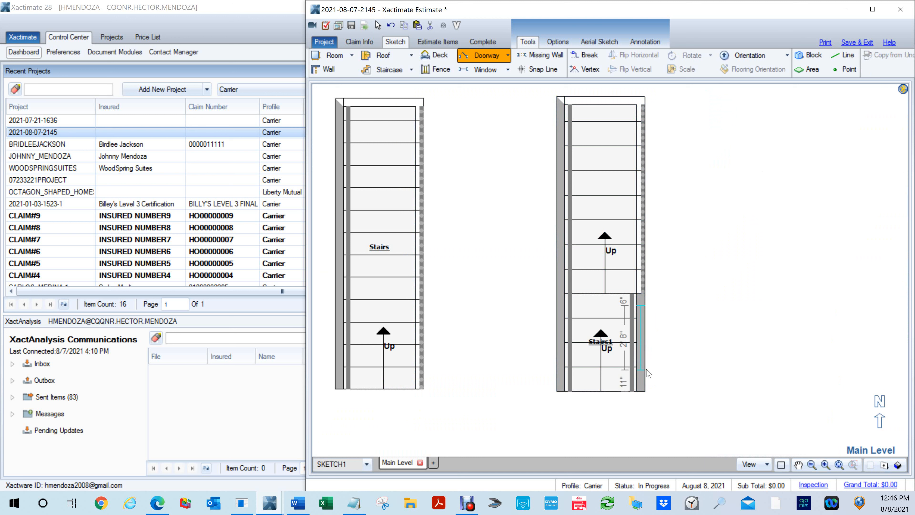
click(636, 337)
key(space)
key(space)
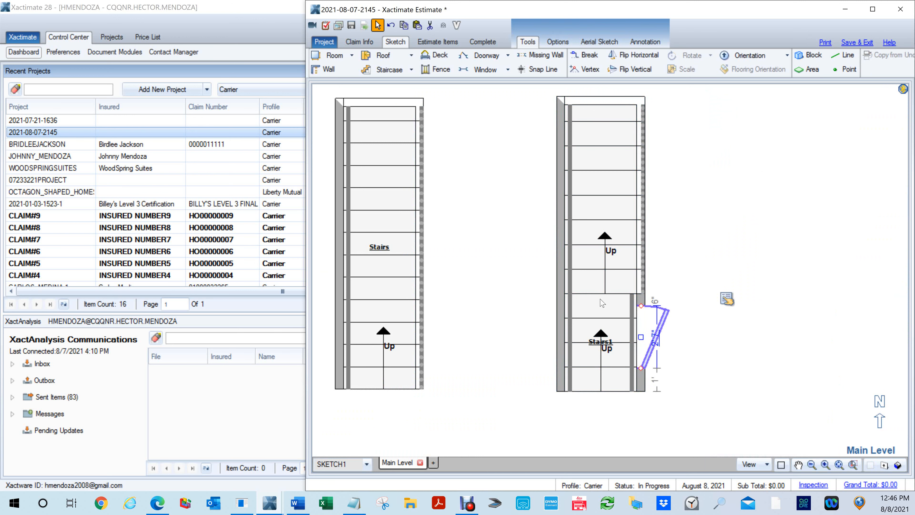
click(676, 367)
- In 3D, lower the top of the door in Stairs1's lower east wall so the door is about 2' 4" high
key(F8)
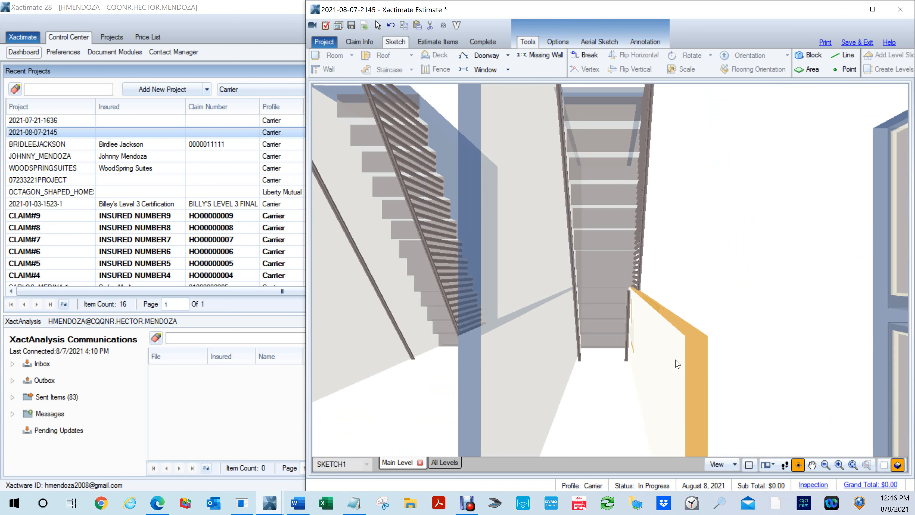
drag(675, 360, 509, 199)
drag(569, 374, 502, 308)
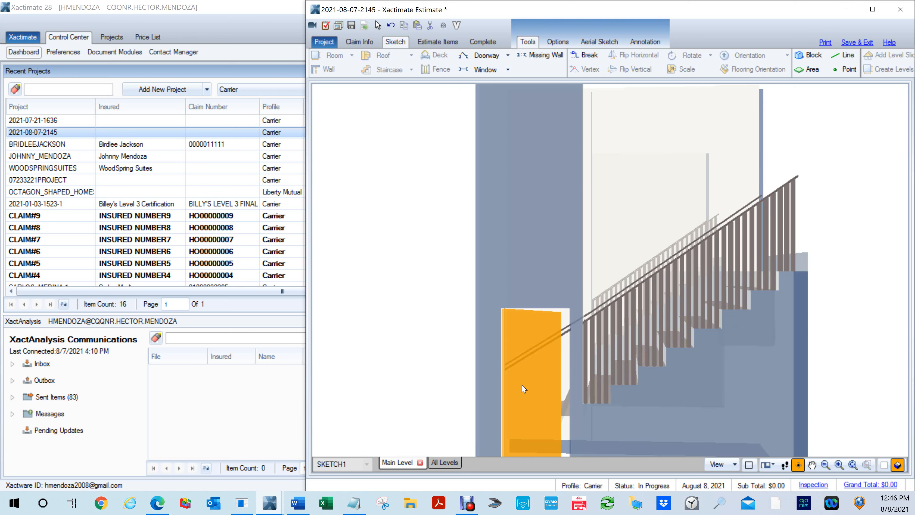
scroll(544, 369, down, 2)
click(549, 366)
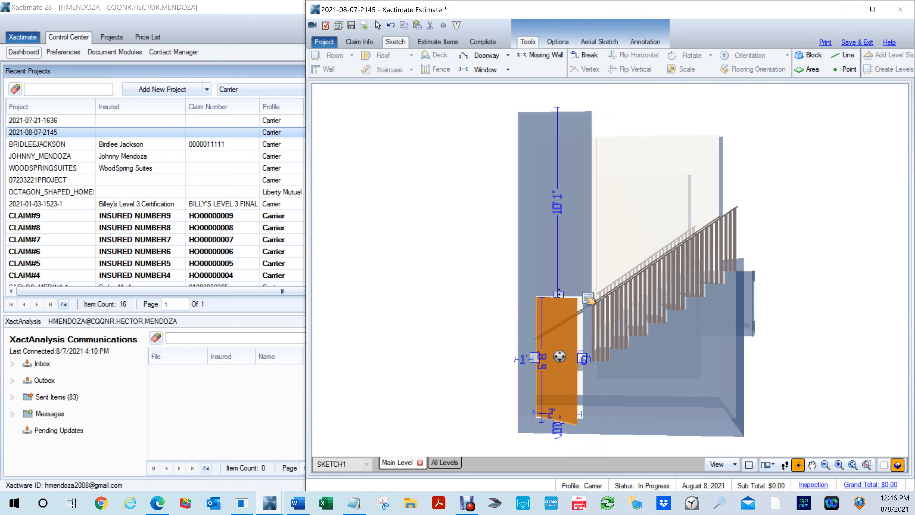
drag(559, 292, 556, 373)
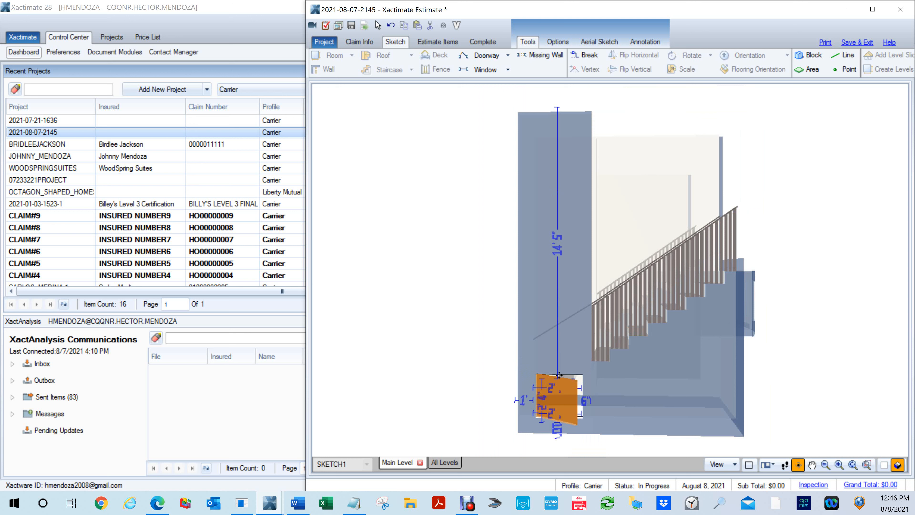
click(770, 369)
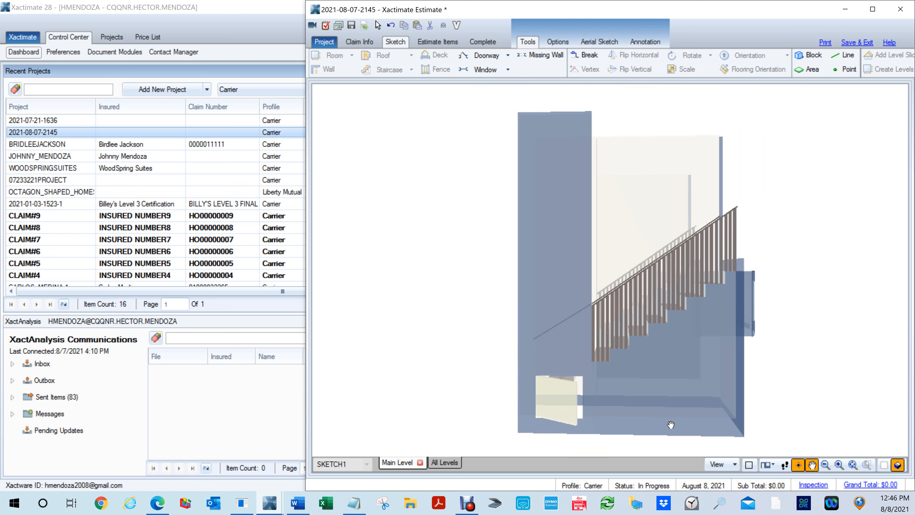
- Add a second door about 2' 7" wide and 5' 2" high under Stairs1's upper flight in 3D and return to the plan
key(d)
drag(673, 335, 720, 419)
key(Escape)
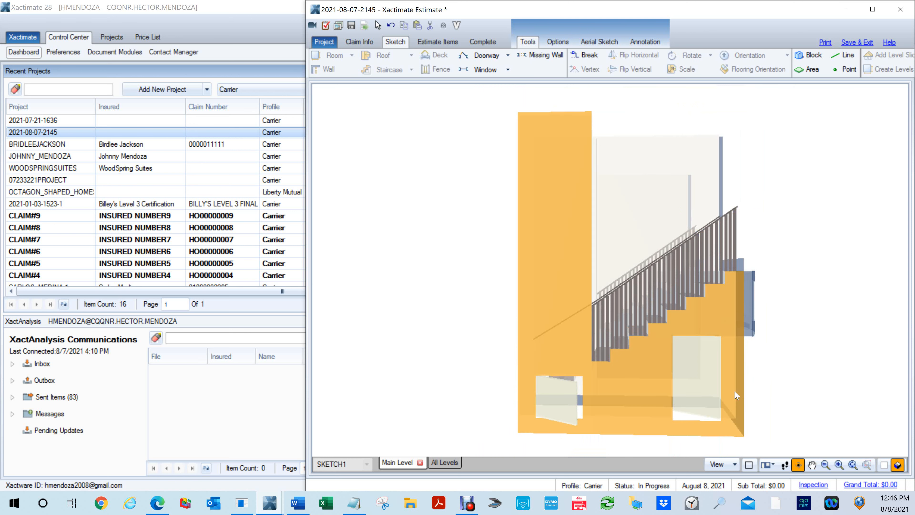
click(707, 361)
drag(698, 334, 698, 326)
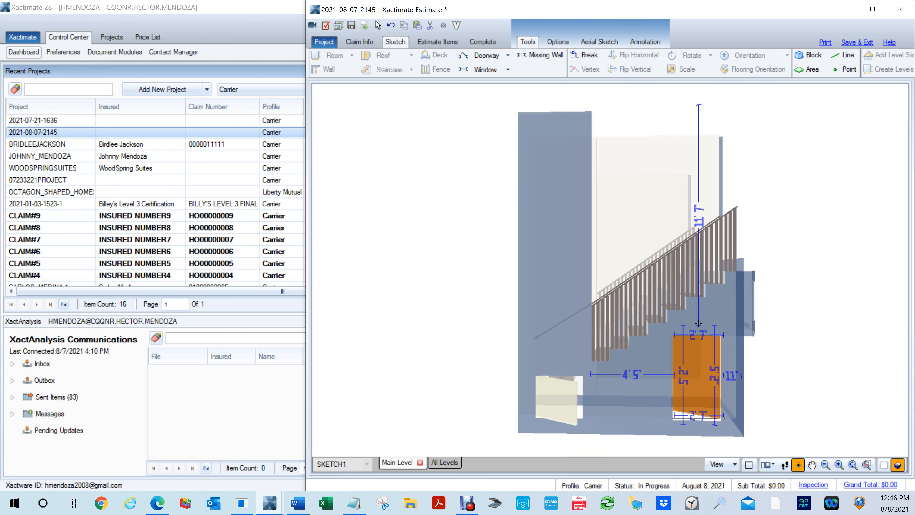
click(801, 365)
drag(515, 333, 735, 375)
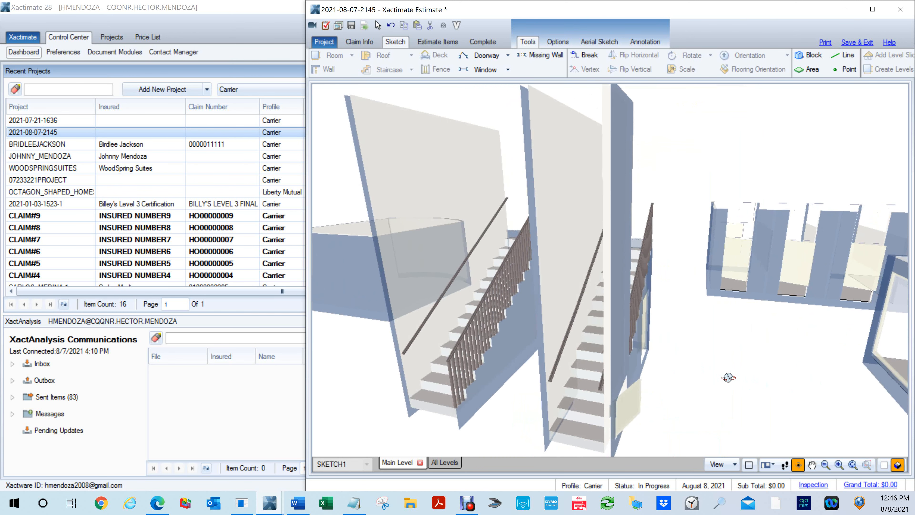
click(897, 464)
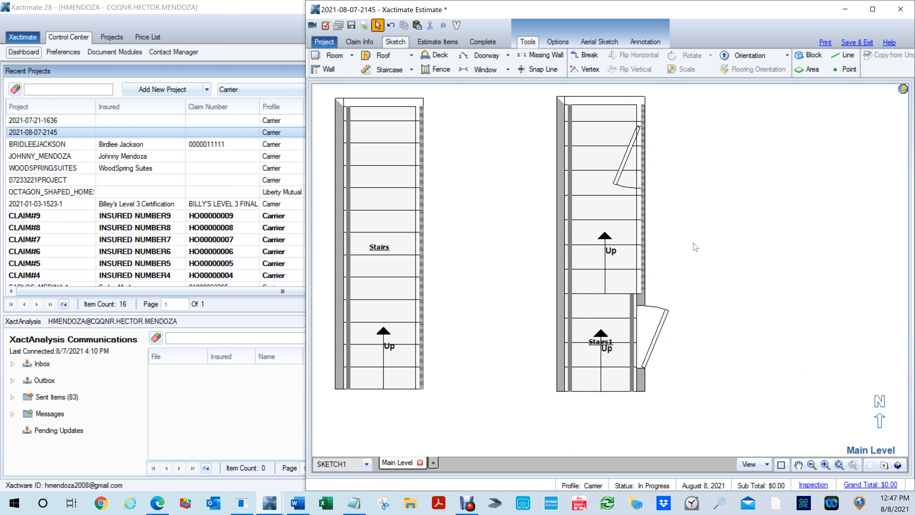
- Slide the opening in Room8's arched north wall slightly east, about 1' 10" from the outer west corner and 1' 4" from the outer east corner
scroll(705, 233, down, 5)
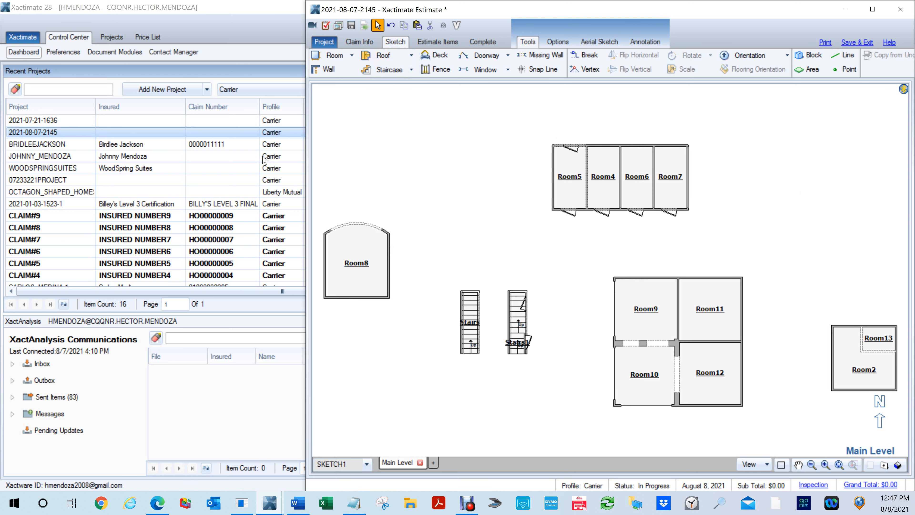
scroll(433, 243, up, 3)
mouse_move(403, 214)
mouse_down()
mouse_move(611, 219)
mouse_move(634, 259)
mouse_up()
key(Escape)
click(543, 282)
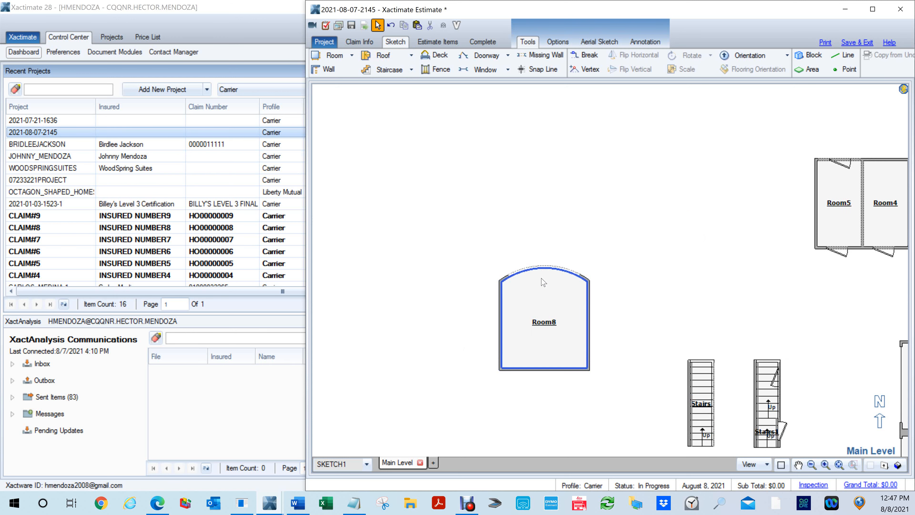
scroll(544, 281, up, 3)
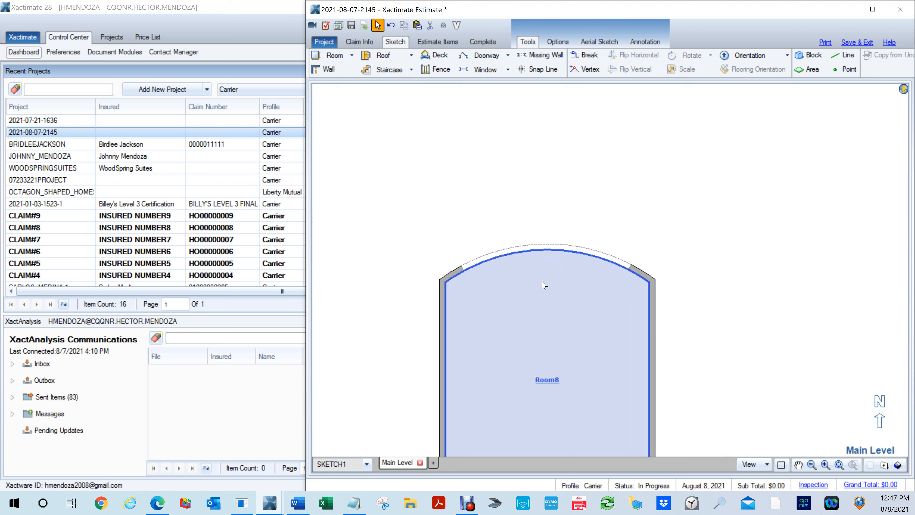
click(543, 249)
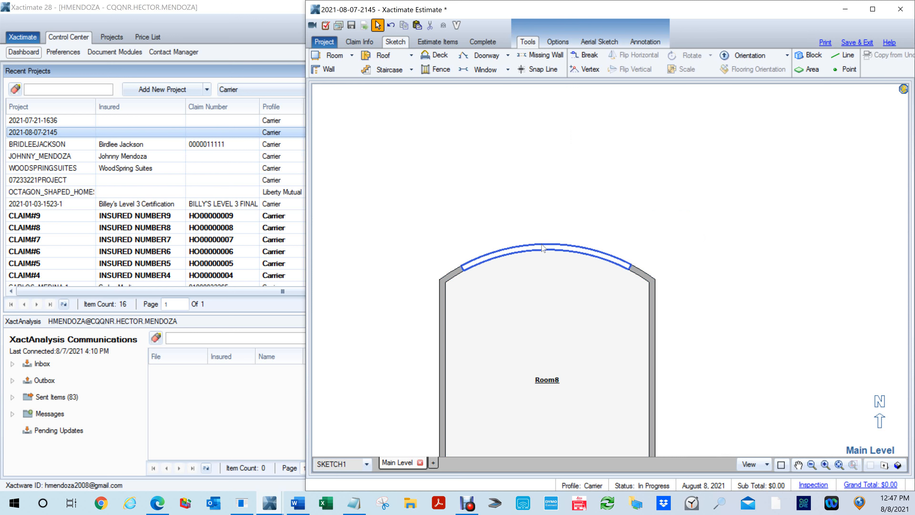
click(544, 262)
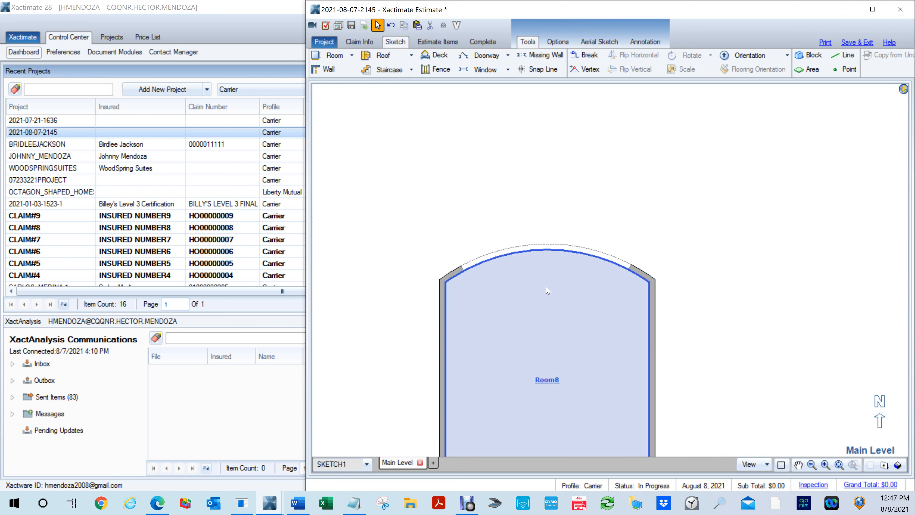
click(537, 265)
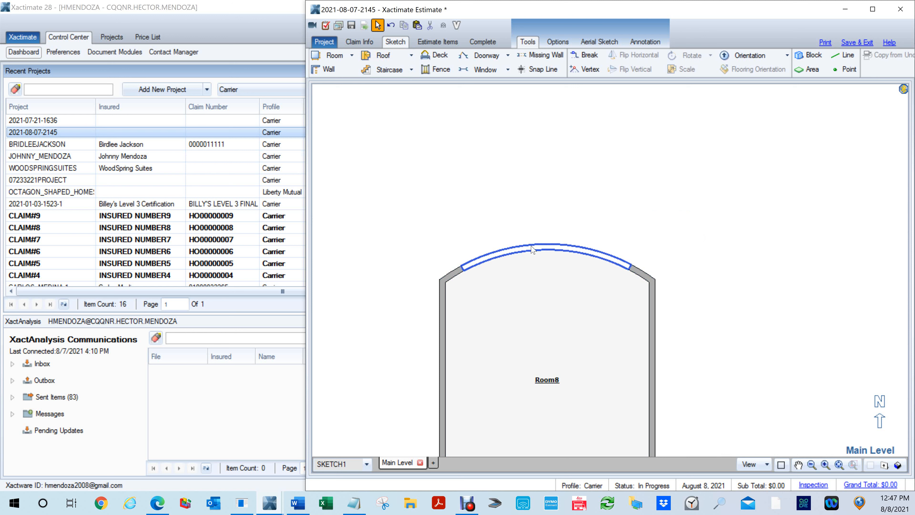
click(643, 274)
click(546, 247)
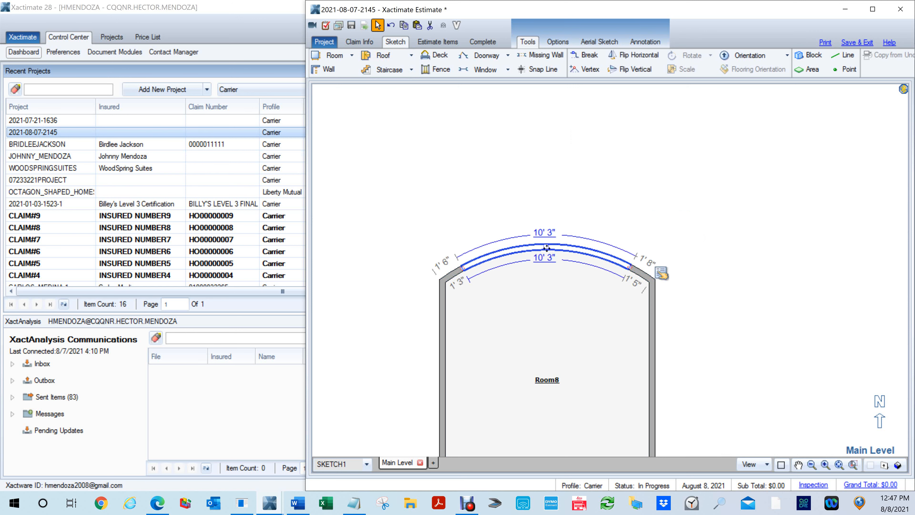
mouse_move(546, 247)
mouse_down()
mouse_move(545, 230)
mouse_move(551, 254)
mouse_move(551, 239)
mouse_up()
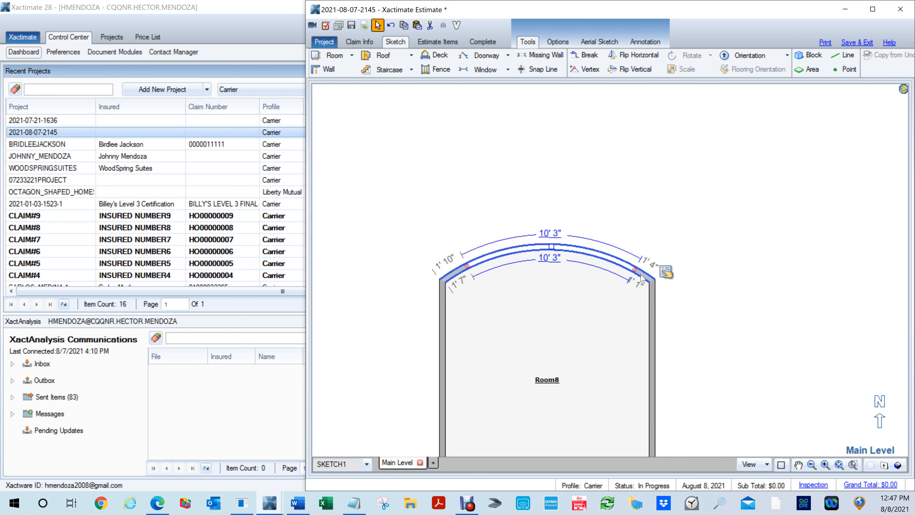
- Bow Room8's arched north wall slightly further outward
click(548, 248)
mouse_move(546, 246)
mouse_down()
mouse_move(540, 235)
mouse_move(539, 250)
mouse_move(552, 233)
mouse_up()
click(557, 279)
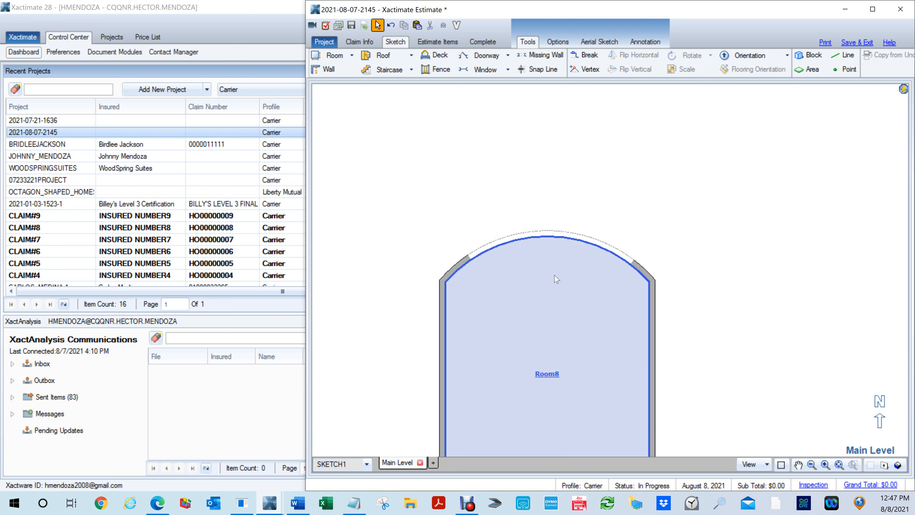
- Inspect the wall opening properties of the opening in Room8's arched north wall
key(Escape)
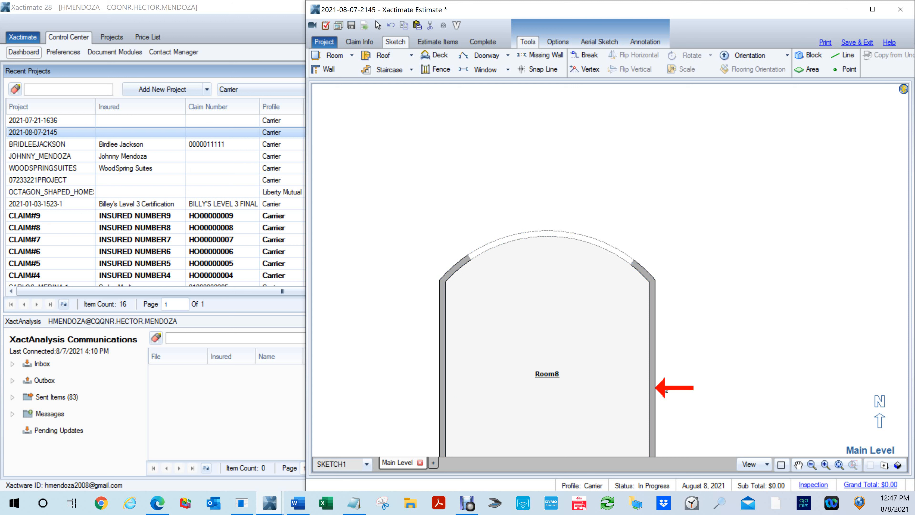
scroll(668, 389, down, 6)
scroll(626, 446, up, 6)
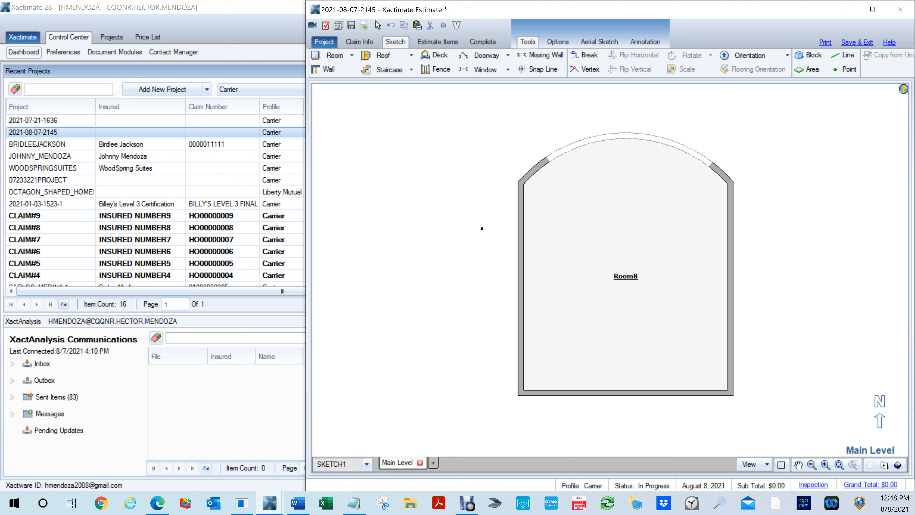
key(F8)
key(F8)
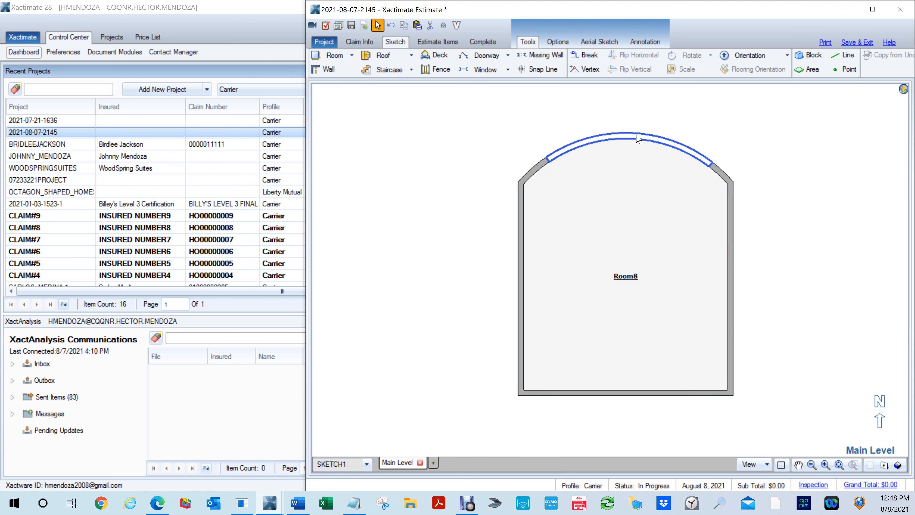
click(636, 139)
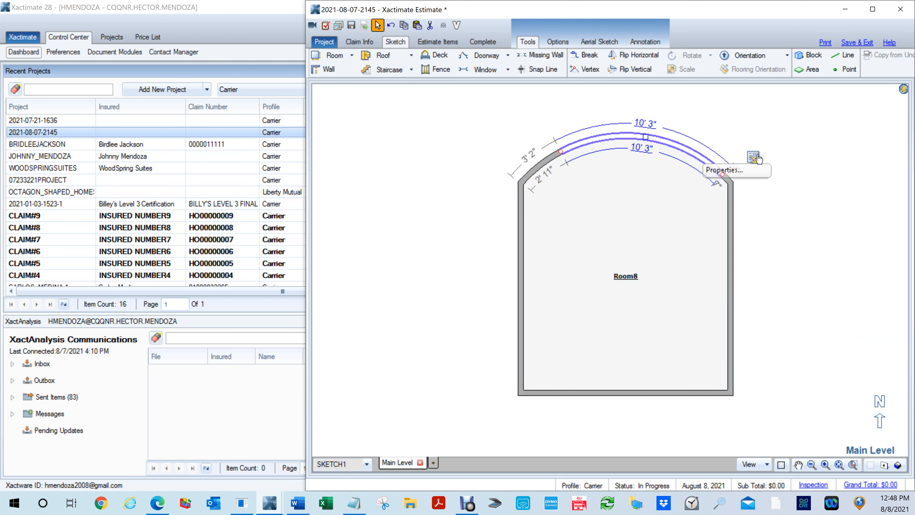
click(760, 158)
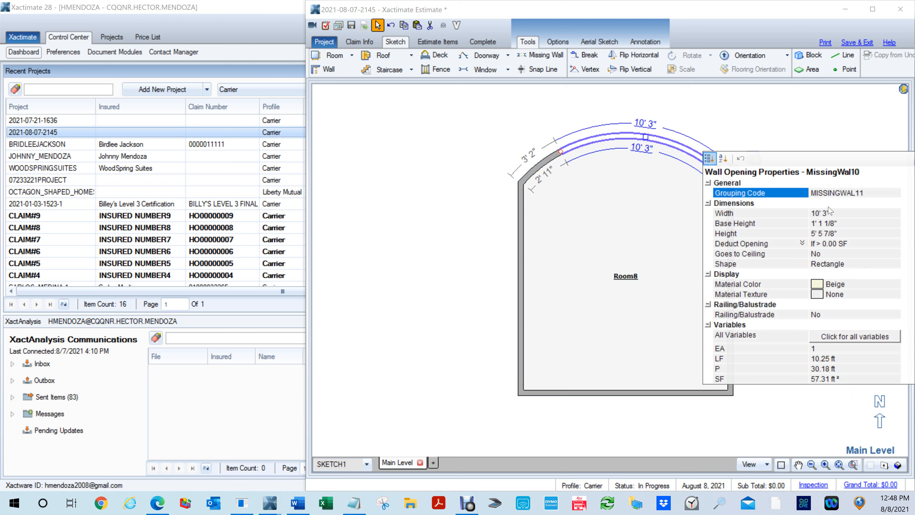
click(577, 106)
- Straighten Room8's north wall by setting its Arced Wall property to No
click(551, 160)
click(765, 139)
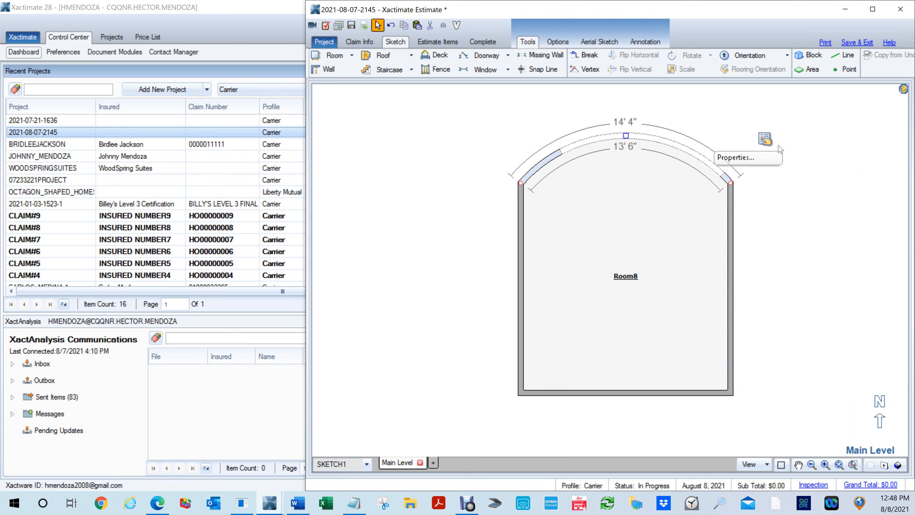
click(756, 155)
click(832, 187)
text(No)
key(Return)
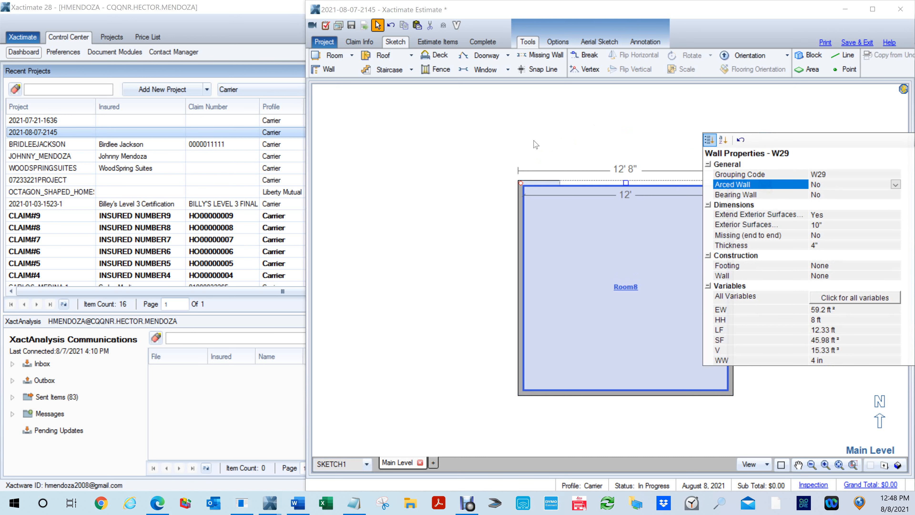
- Delete the missing-wall opening from Room8's straight north wall
click(529, 150)
click(633, 182)
key(Delete)
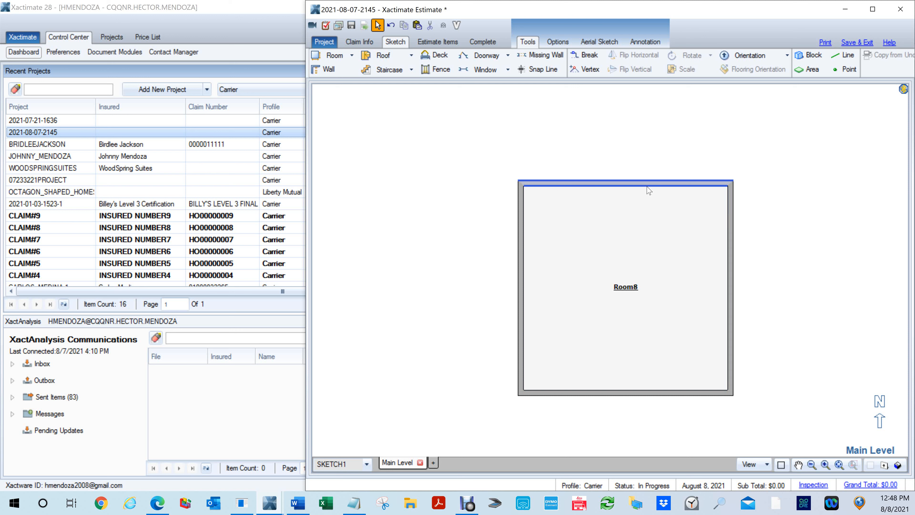
- Add two doors to Room8's north wall, the west one about 3' 3" wide and the east one about 2' 11" wide
key(d)
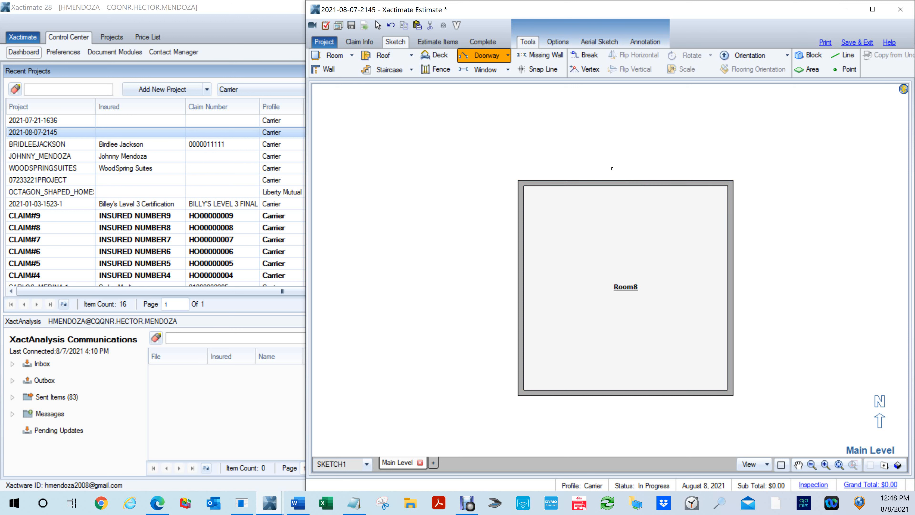
drag(564, 185, 707, 191)
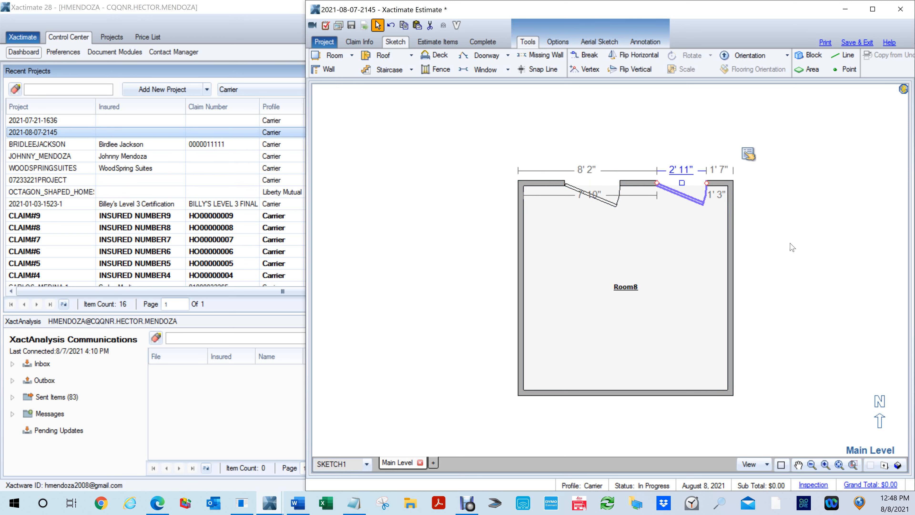
click(614, 253)
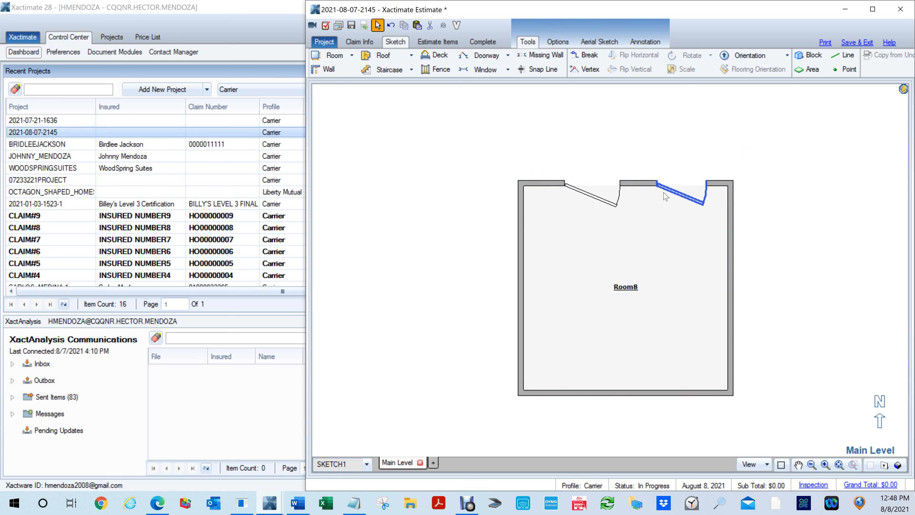
- Widen the east door in Room8's north wall westward to about 3' 5"
click(663, 185)
drag(657, 184, 648, 185)
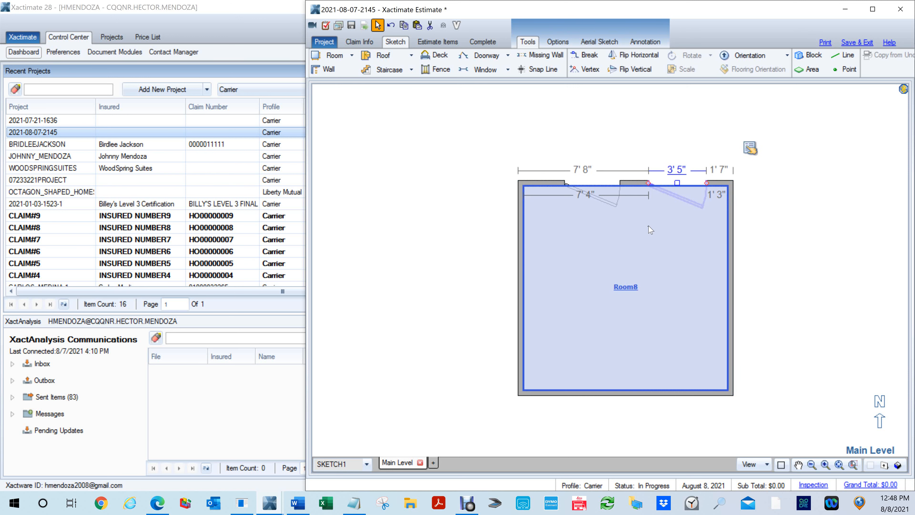
click(648, 227)
- Open the elevation view of Room8's north wall and widen the east door to about 3' 8"
key(e)
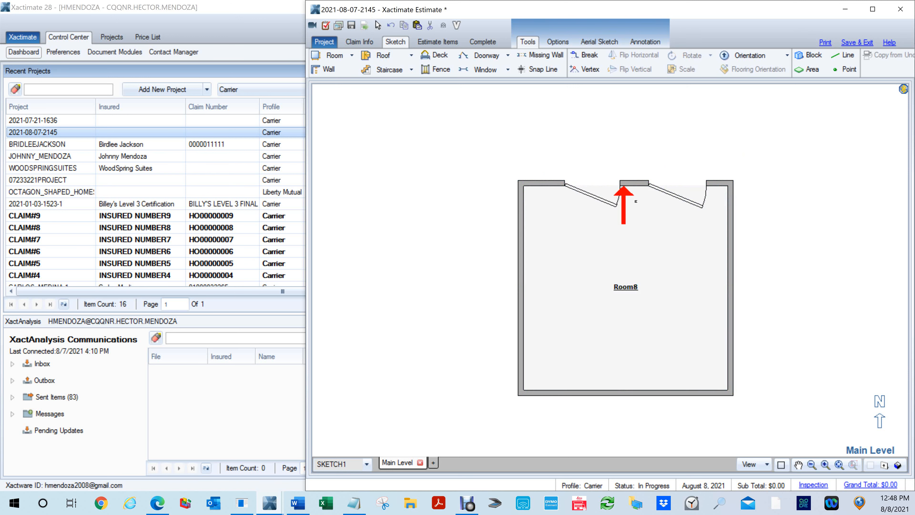
click(628, 195)
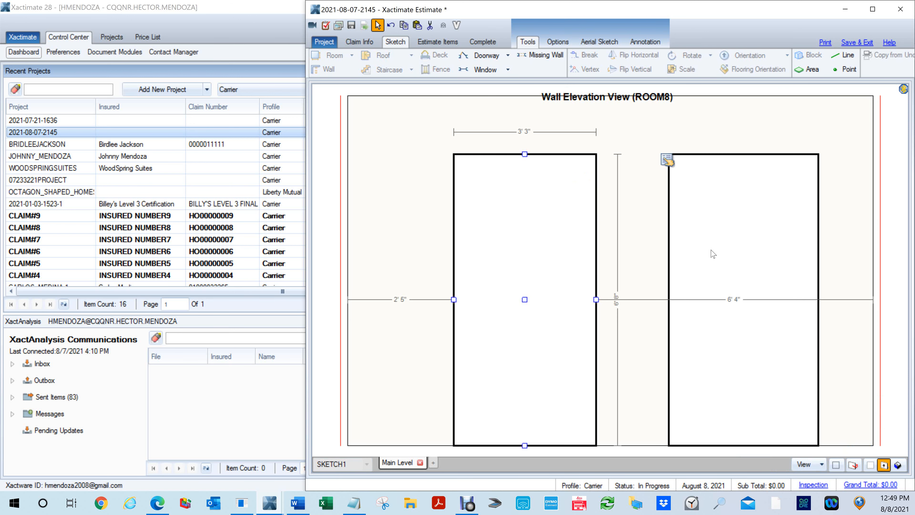
click(738, 262)
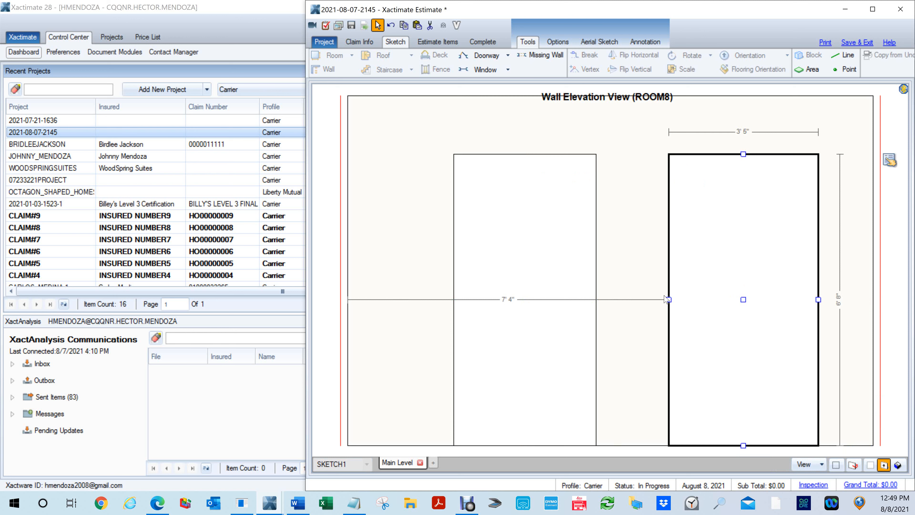
drag(668, 299, 657, 299)
- Check the west door's width in its wall opening properties
click(576, 284)
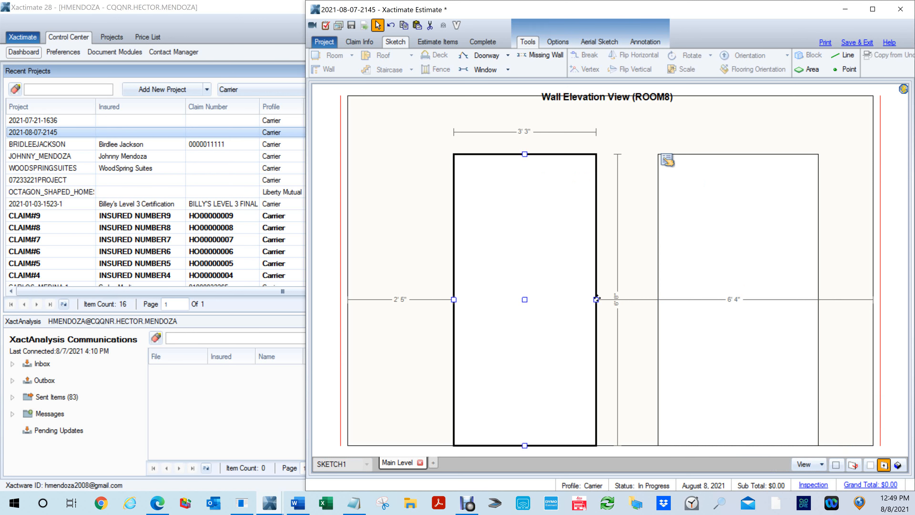
click(663, 162)
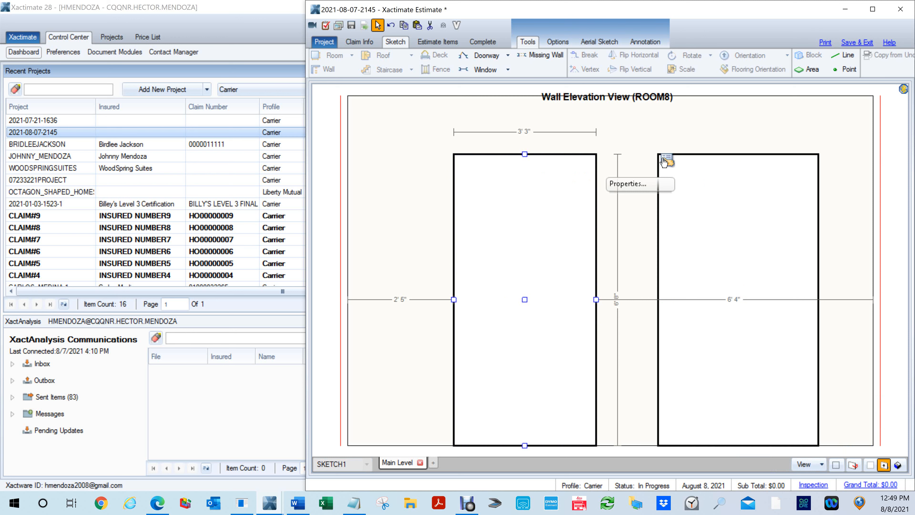
click(664, 162)
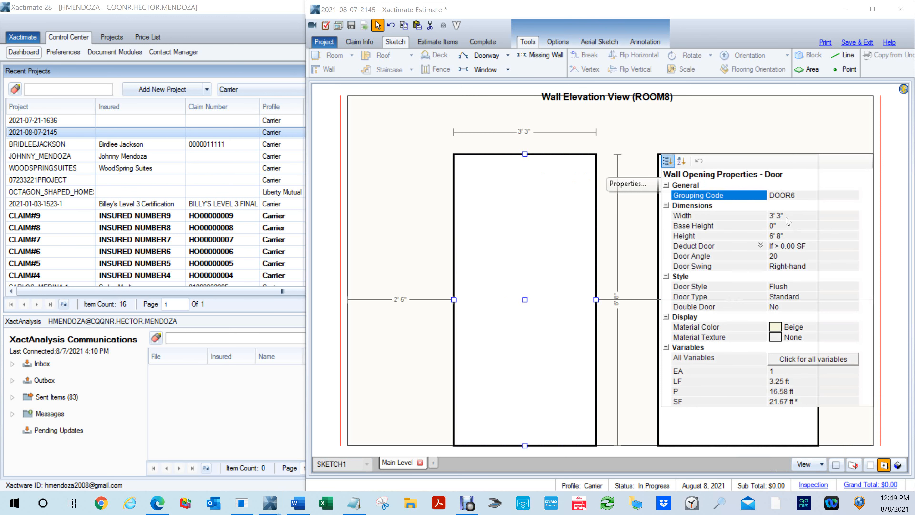
click(788, 217)
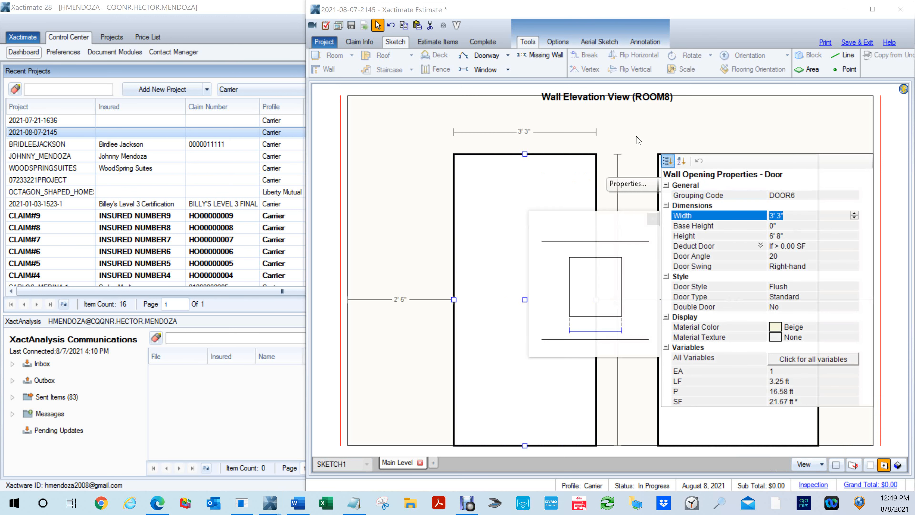
click(636, 137)
- Set the east door's width to 3' 3" in its properties
click(714, 286)
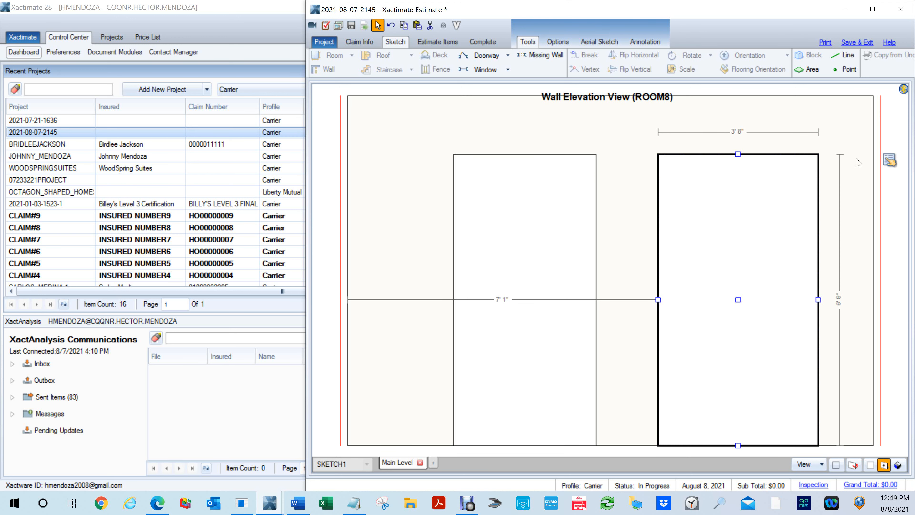
click(889, 160)
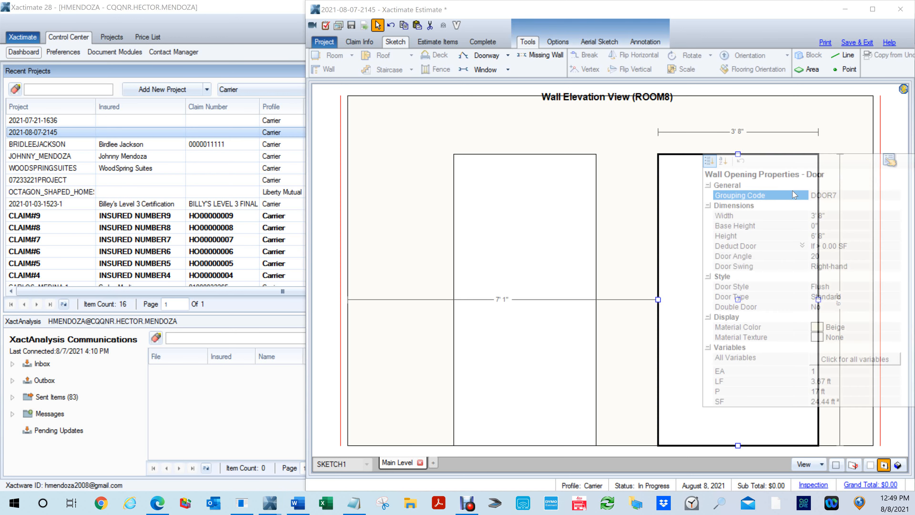
click(831, 217)
text(3' 3")
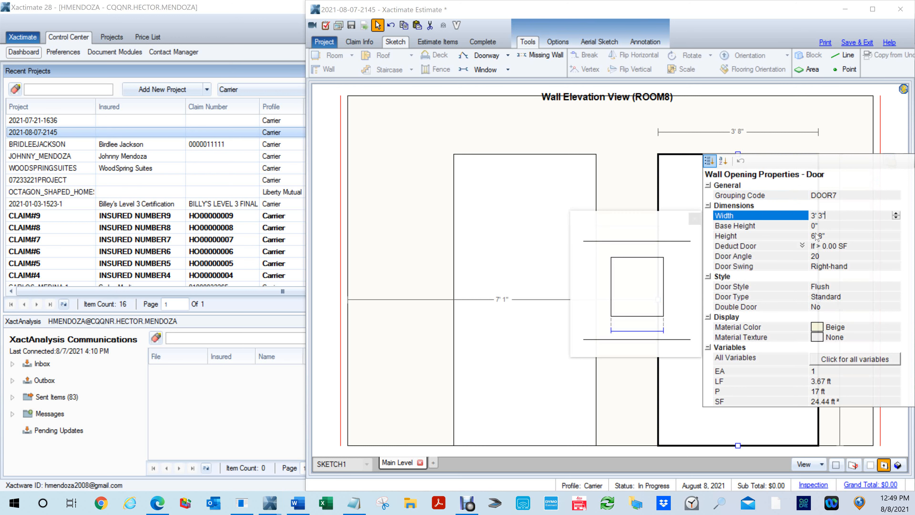
click(625, 157)
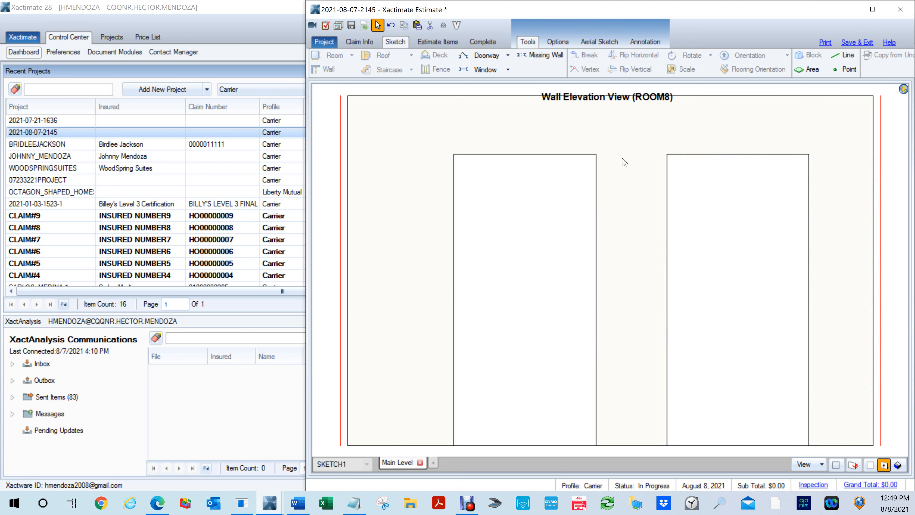
- Lower the top of the west door and set its height to 5' 4"
click(527, 235)
drag(529, 200, 531, 212)
click(667, 219)
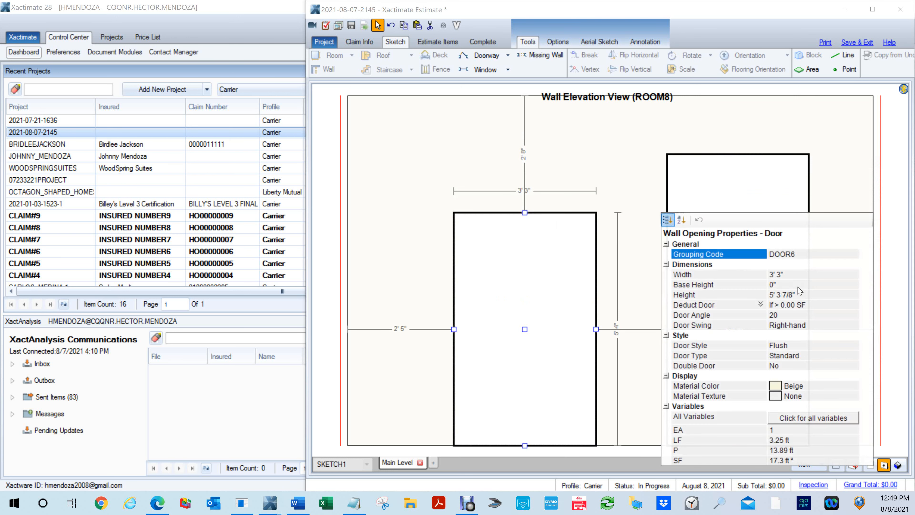
click(807, 294)
text(5,)
text(4)
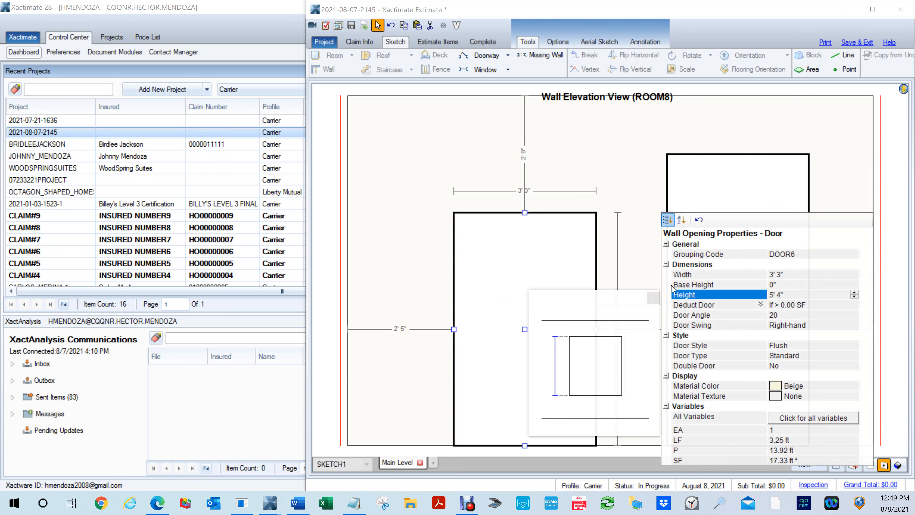
- Lower the top of the east door and set its height to 5' 4"
click(746, 161)
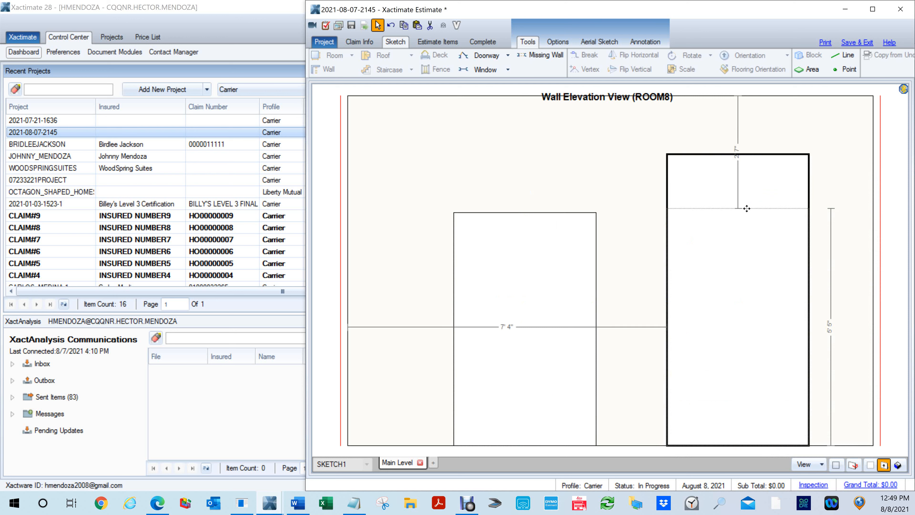
click(880, 217)
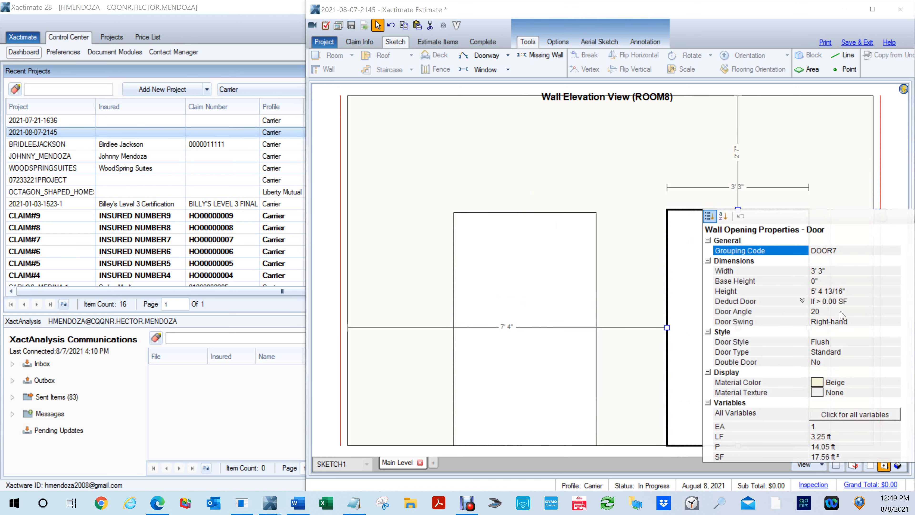
click(839, 291)
text(5,4)
key(Return)
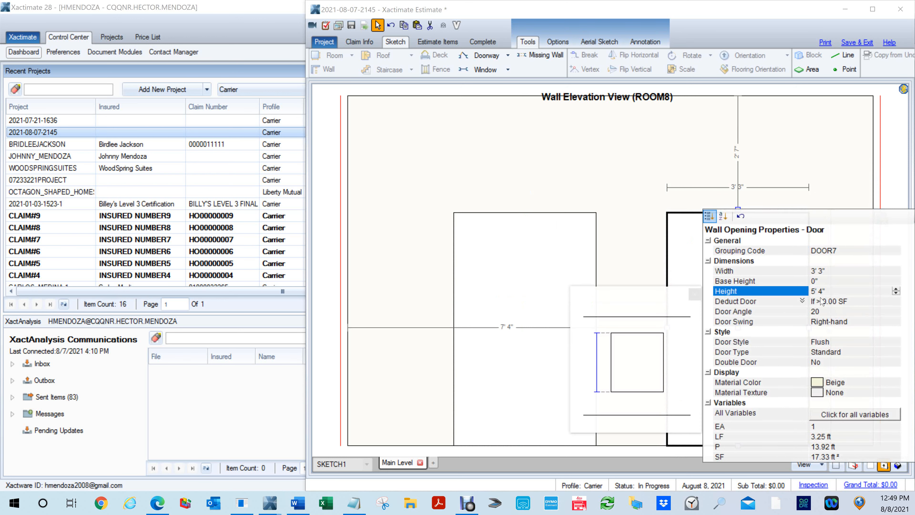
click(539, 188)
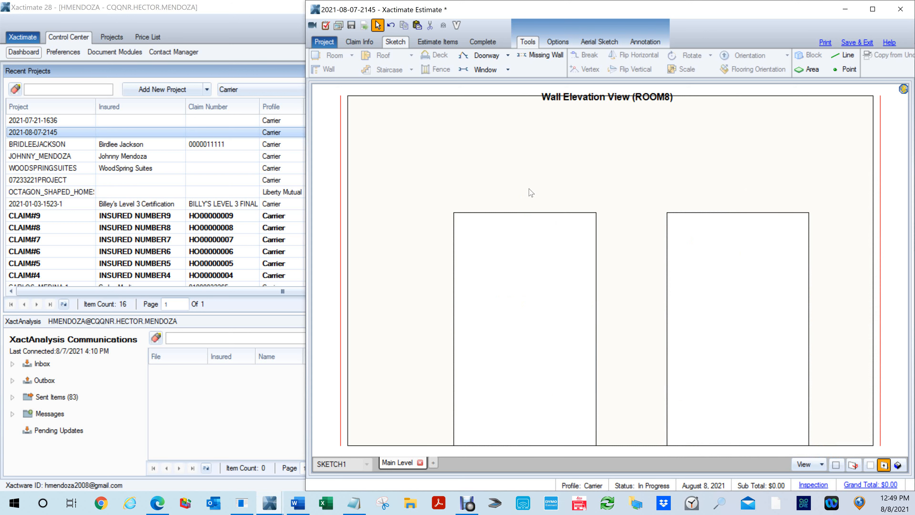
- Draw a window about 3' 3" wide and 1' 6" high directly above the west door, aligned with the door's sides
key(w)
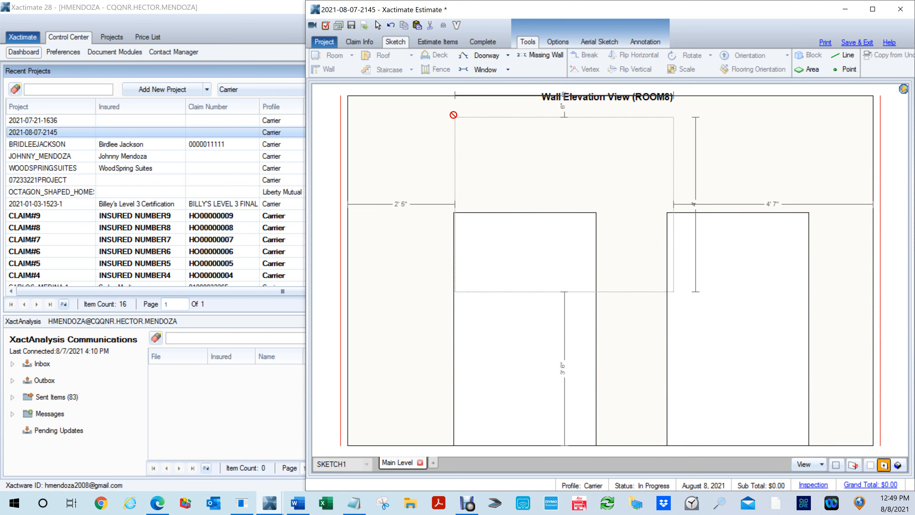
drag(453, 113, 597, 182)
click(565, 246)
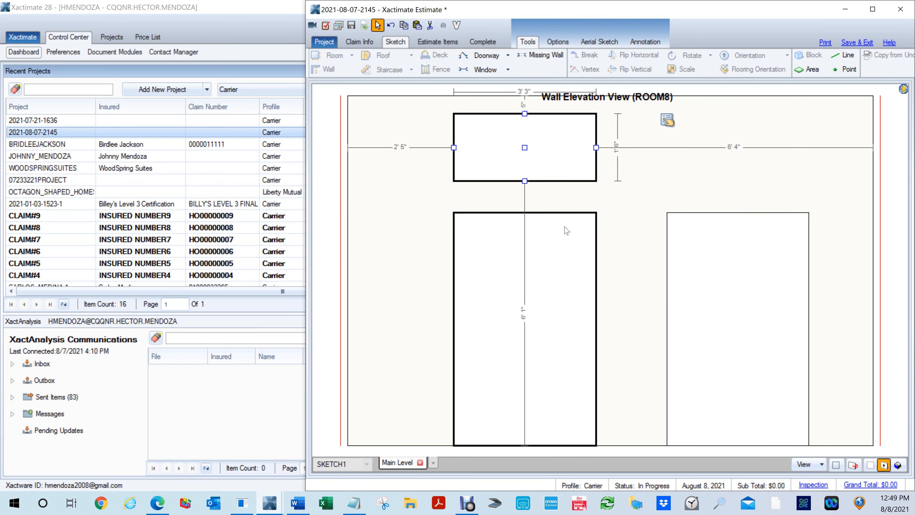
click(576, 159)
click(562, 245)
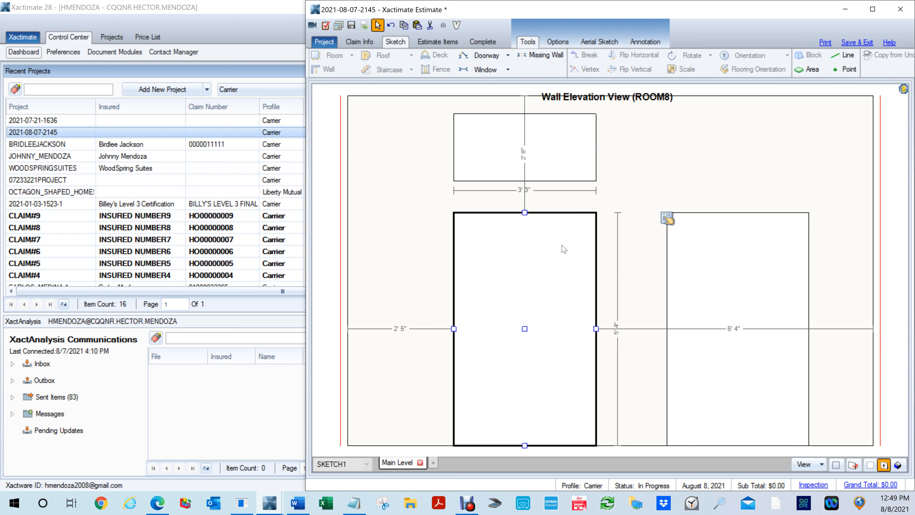
- Copy the window and place the duplicate above the east door, about 7' 2" from the wall's west end
click(569, 170)
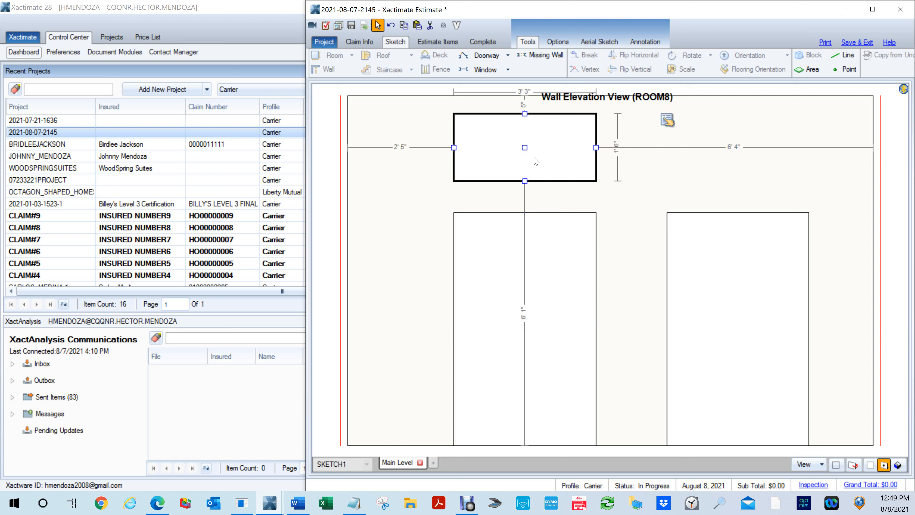
drag(535, 161, 660, 116)
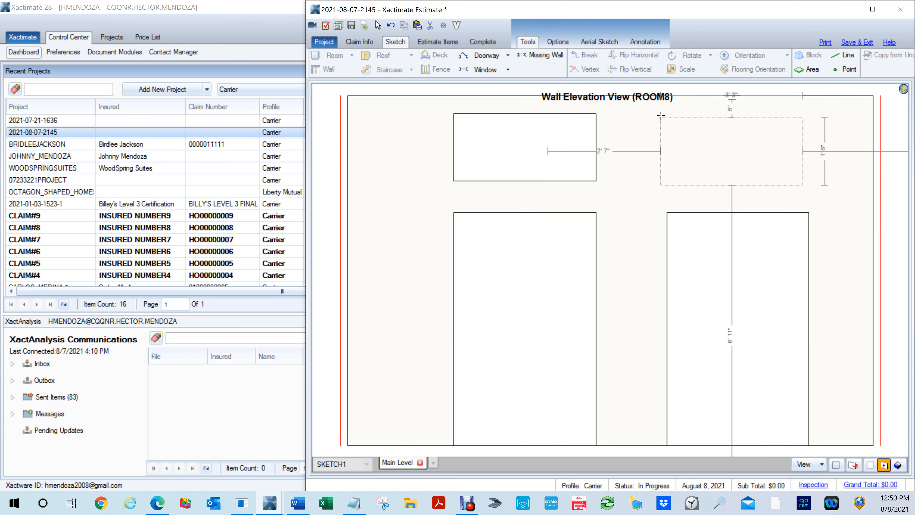
drag(660, 115, 661, 115)
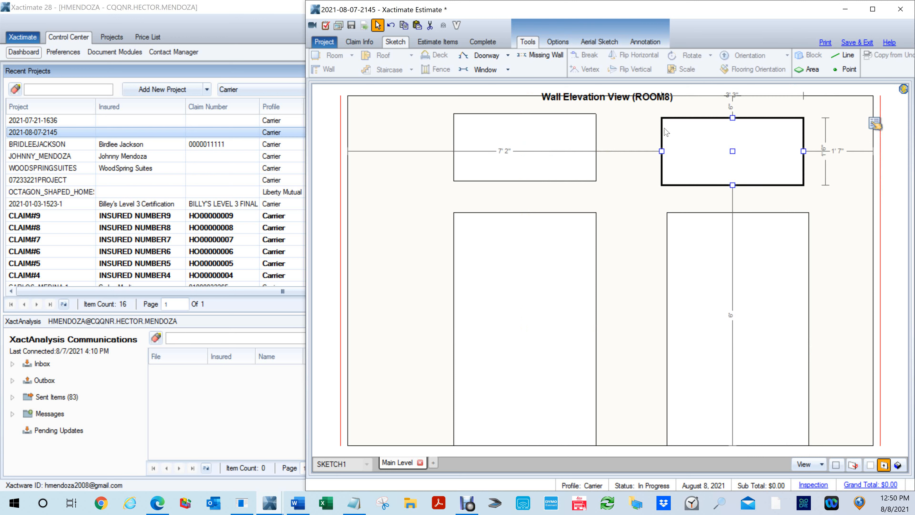
- Leave the wall elevation view and set Arced Wall to Yes for Room8's north wall
click(617, 237)
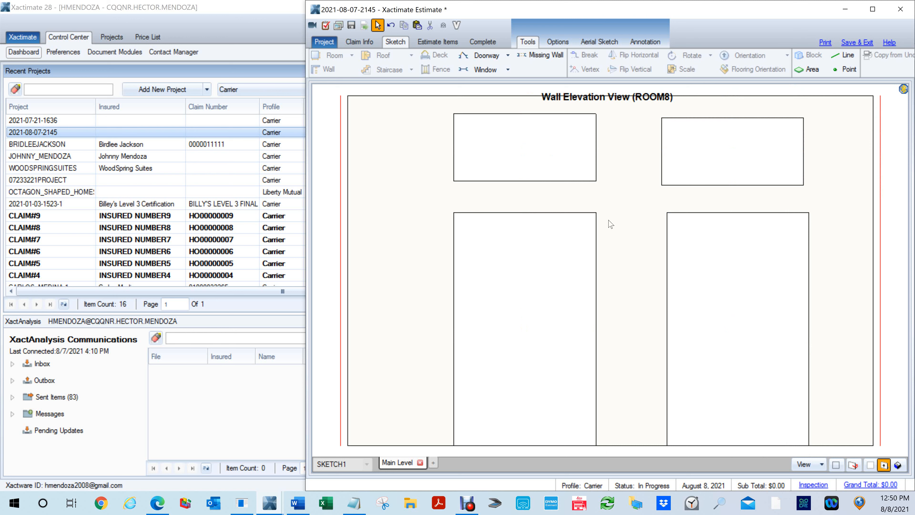
key(Escape)
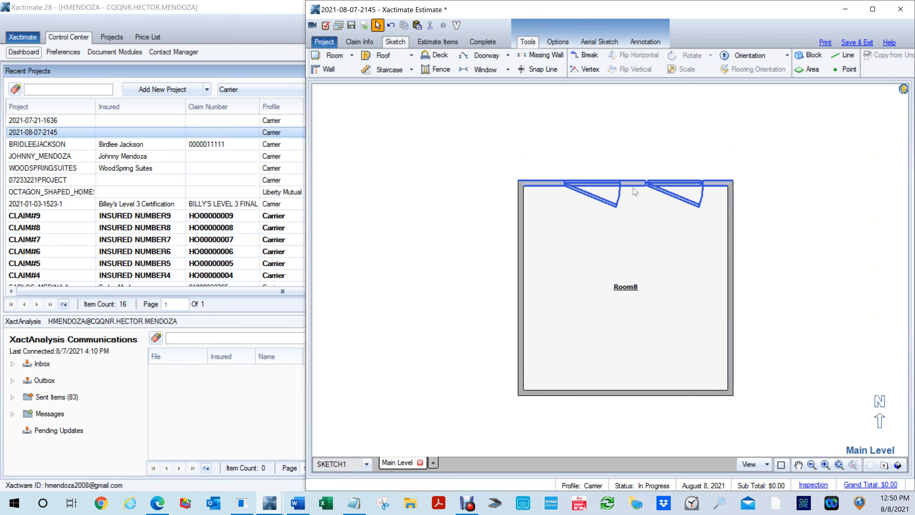
click(634, 190)
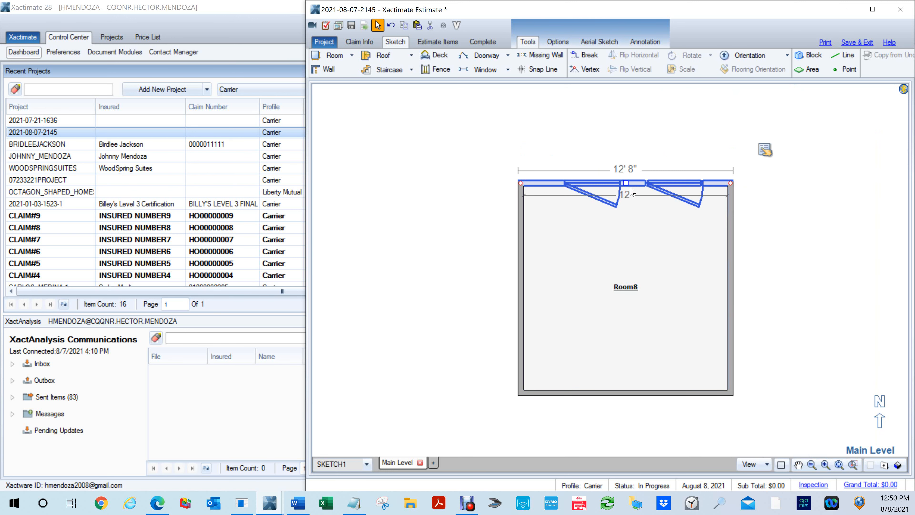
click(763, 148)
click(731, 174)
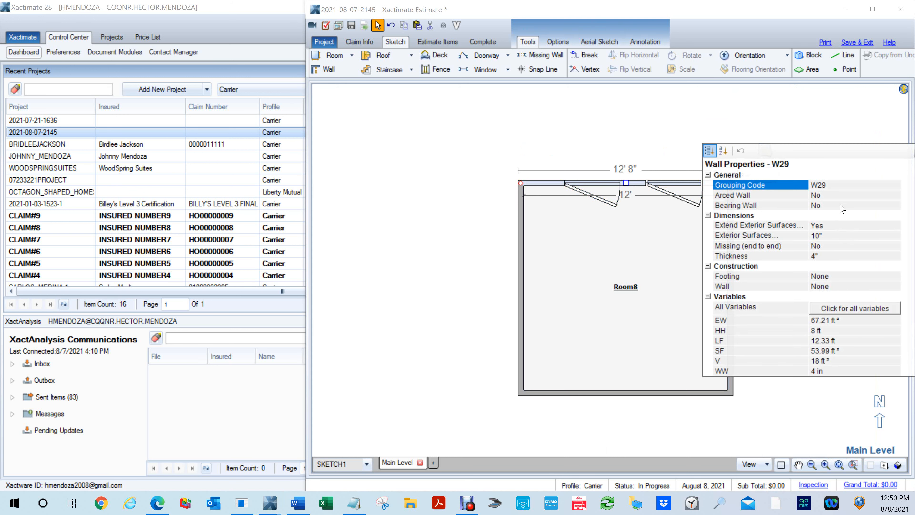
click(833, 197)
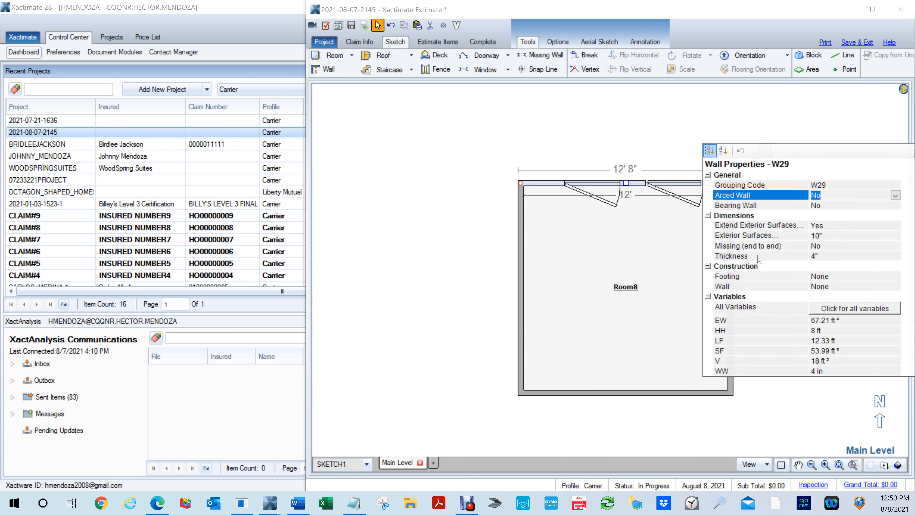
key(y)
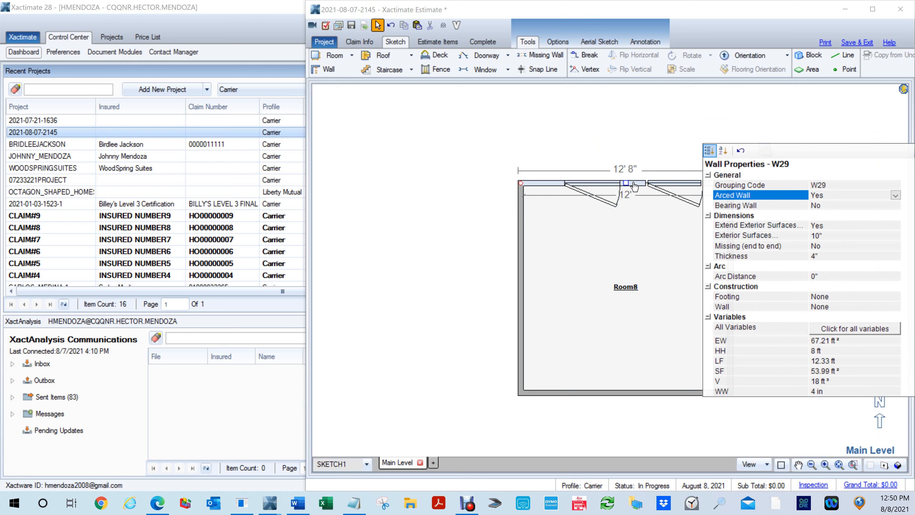
- Bow Room8's north wall outward with an arc distance of 2'
click(623, 172)
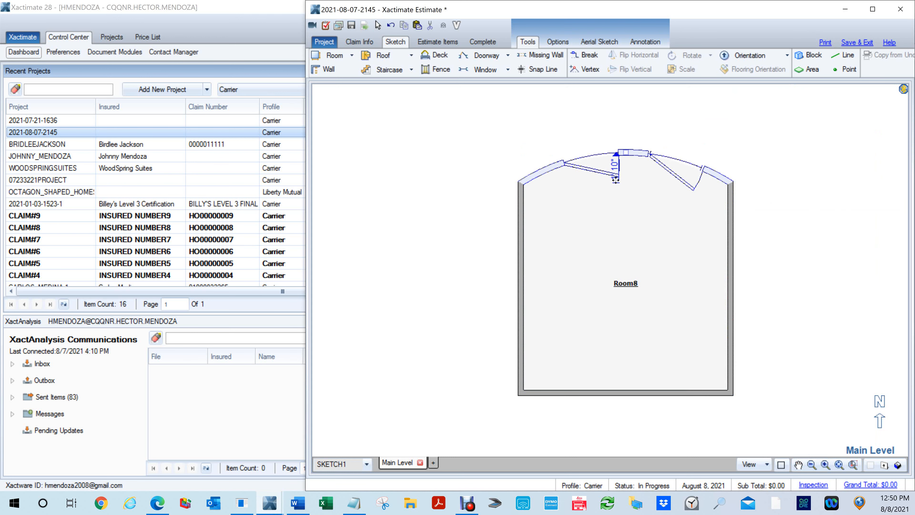
click(615, 180)
text(2)
key(Return)
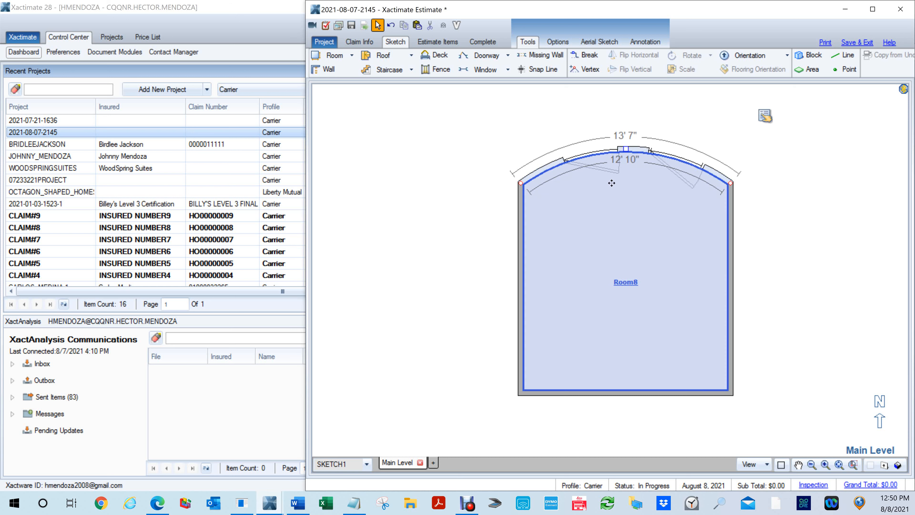
click(761, 245)
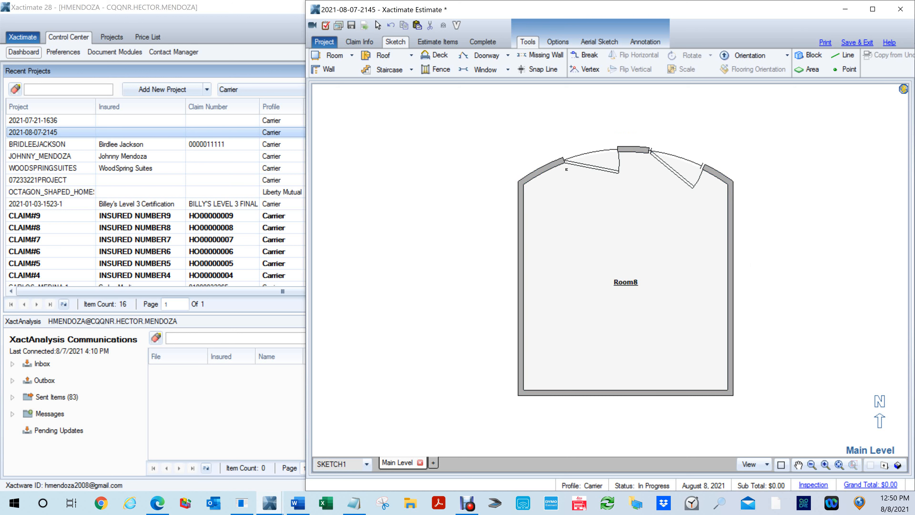
- Examine the curved north wall with its doors and windows in 3D, then return to the floor plan
drag(554, 127, 820, 108)
drag(518, 328, 735, 108)
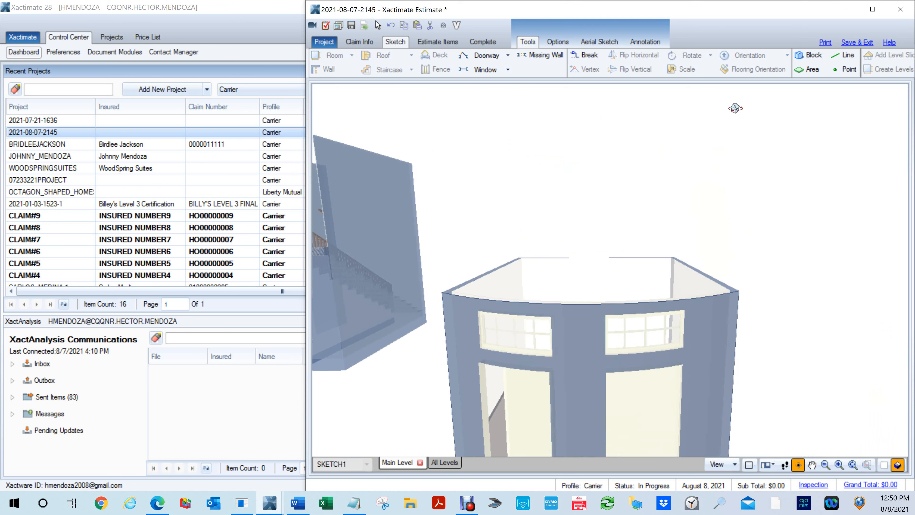
scroll(800, 275, down, 2)
drag(656, 350, 744, 339)
key(F8)
key(F8)
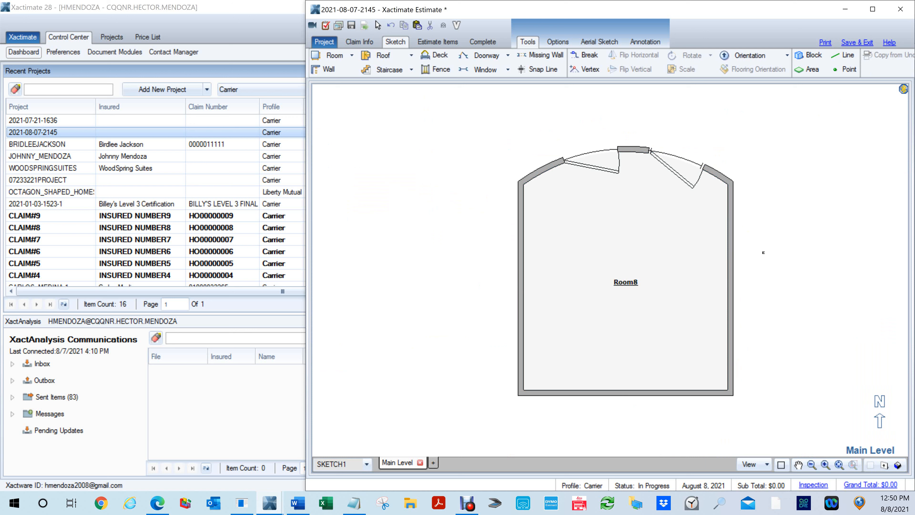
- Move Room8's east wall outward to about 12' 7" interior width and its south wall outward to about 14' interior side-wall length
click(730, 288)
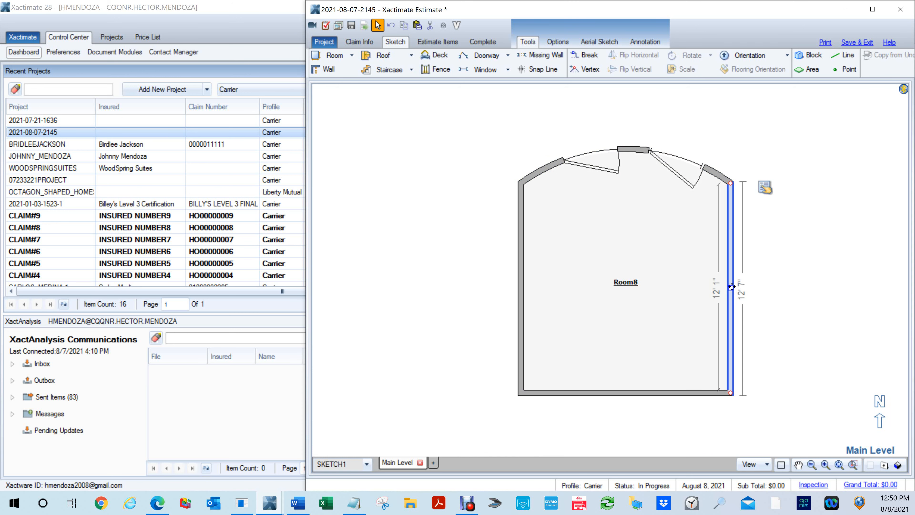
drag(734, 288, 741, 315)
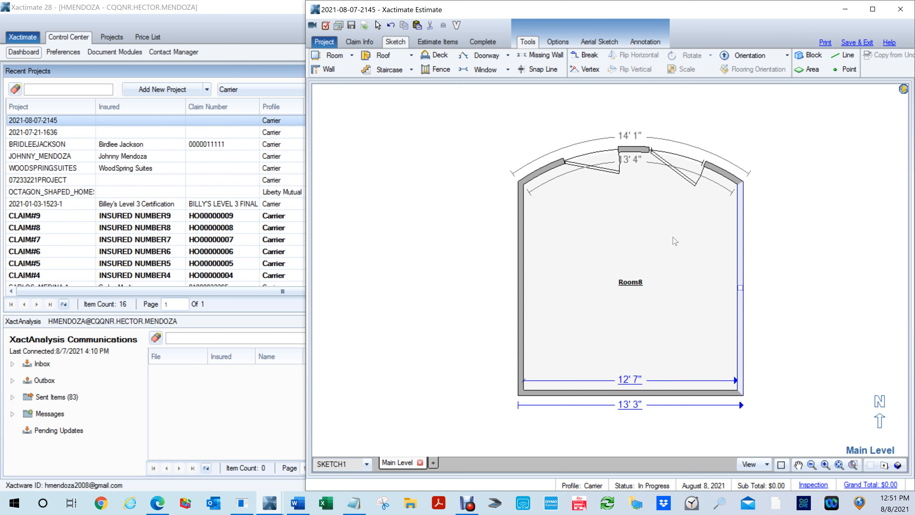
click(660, 280)
drag(628, 393, 648, 426)
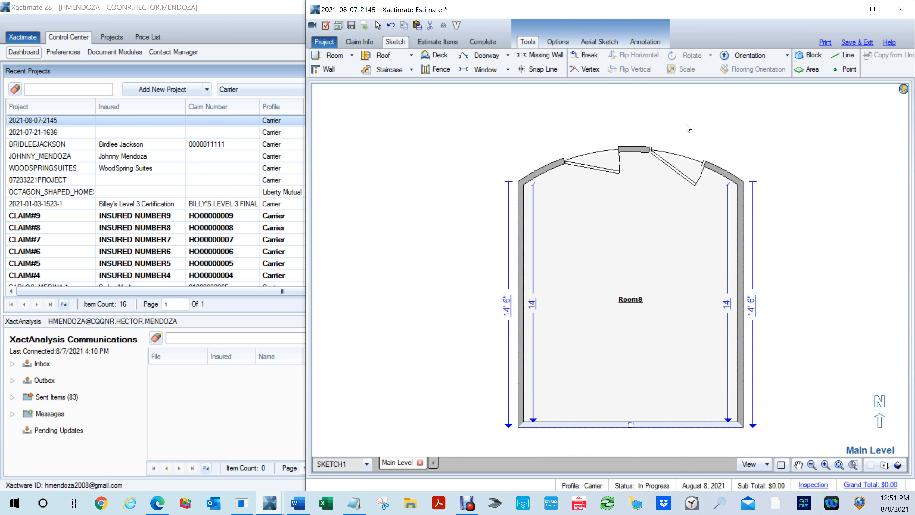
- Try to pull the middle of Room8's arced north wall farther outward
click(635, 149)
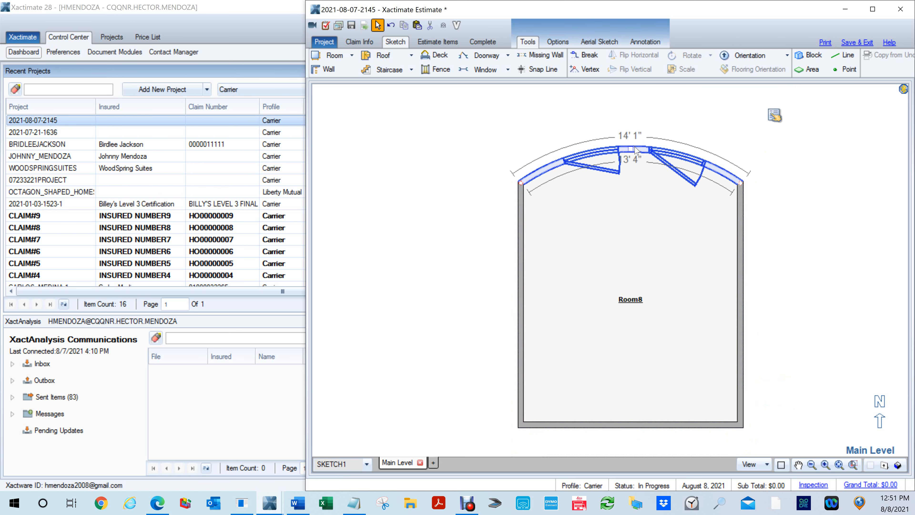
drag(630, 149, 630, 118)
click(790, 277)
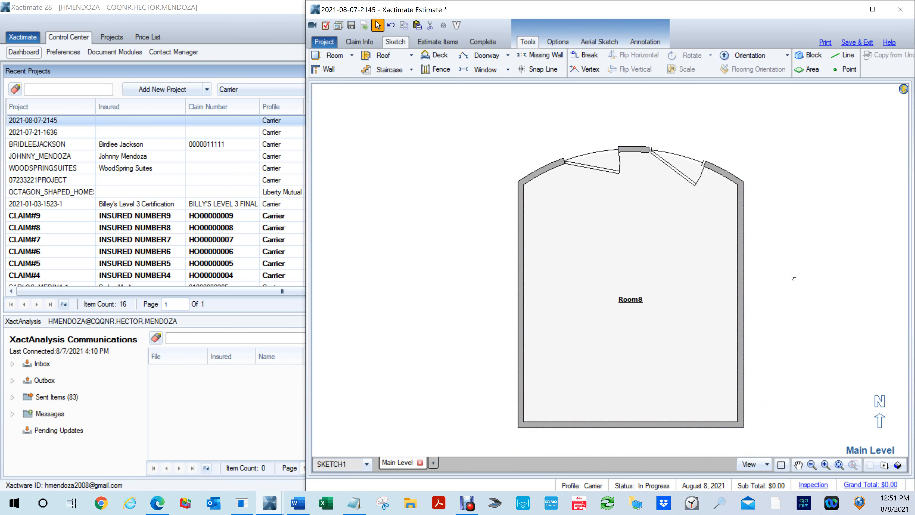
- Fit the whole Main Level sketch in view to review all rooms and staircases, then switch to Debut Professional
click(839, 465)
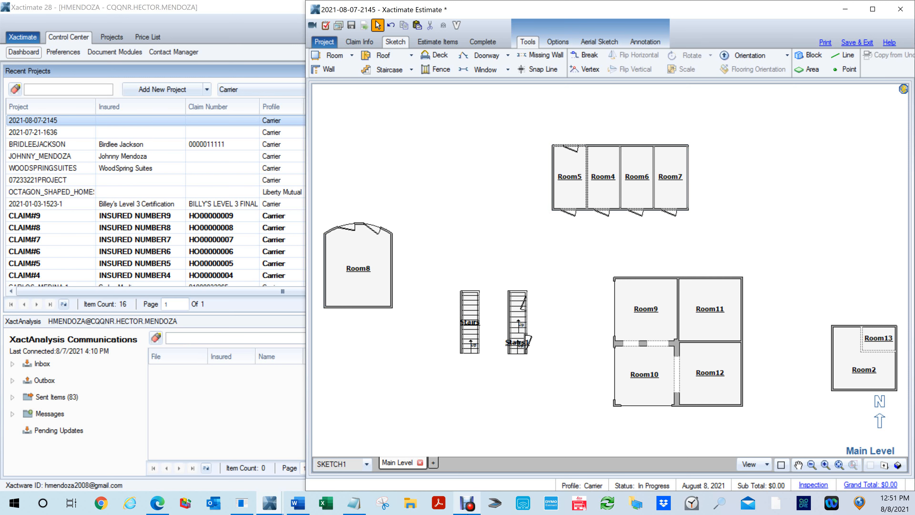
click(469, 505)
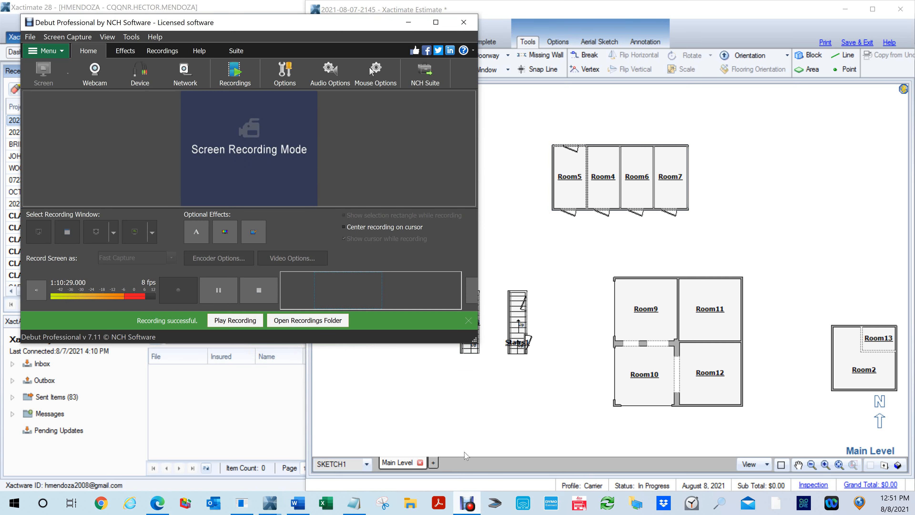